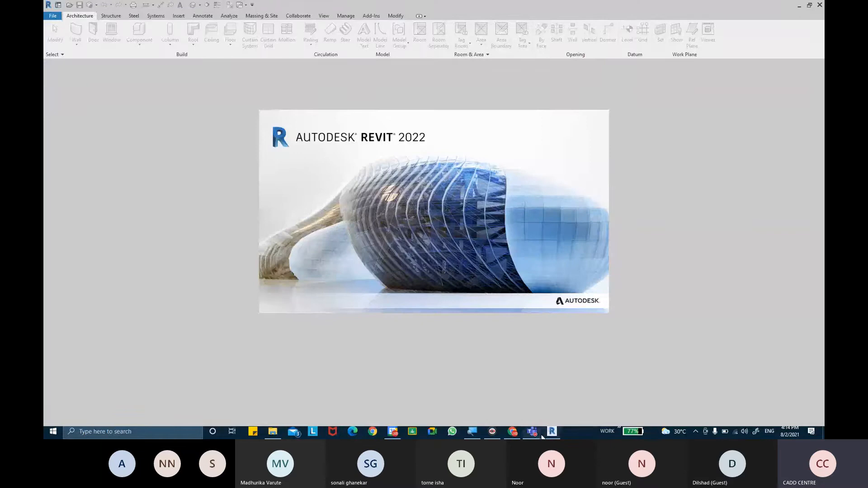
mouse_move(529, 429)
left_click(515, 400)
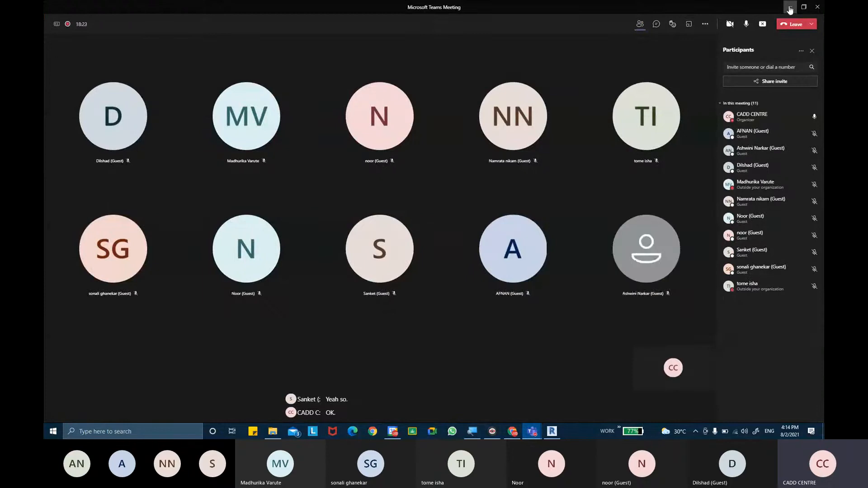
left_click(790, 8)
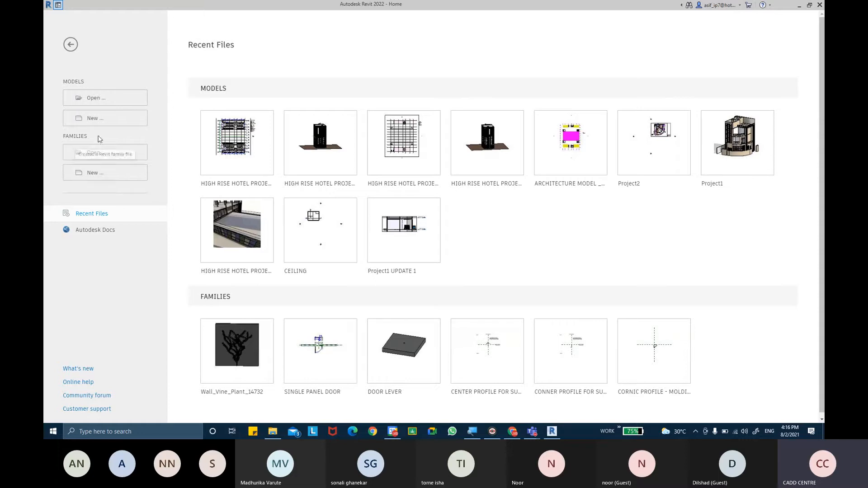
Step: Start a new family and open the English folder of family templates
left_click(94, 176)
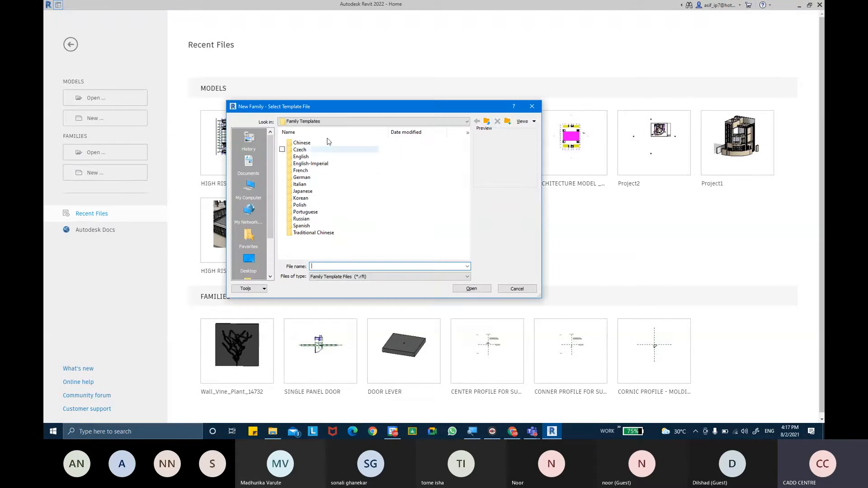
left_click(299, 125)
left_click(299, 125)
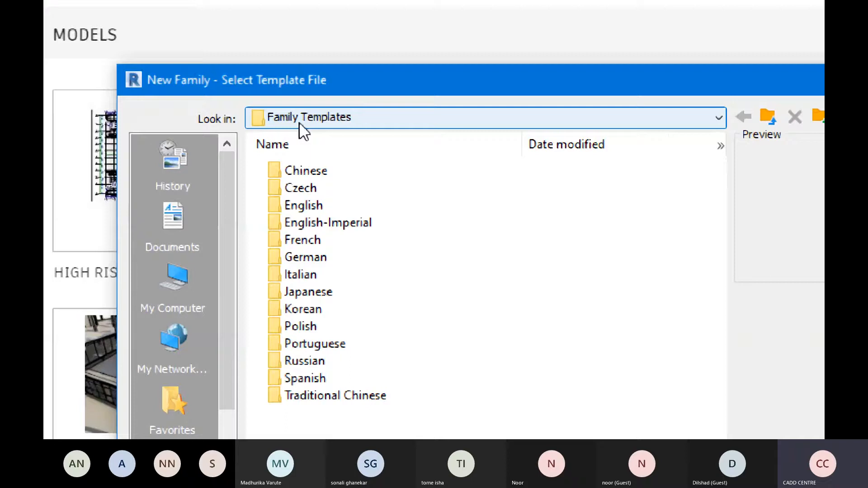
left_click(300, 124)
left_click(334, 125)
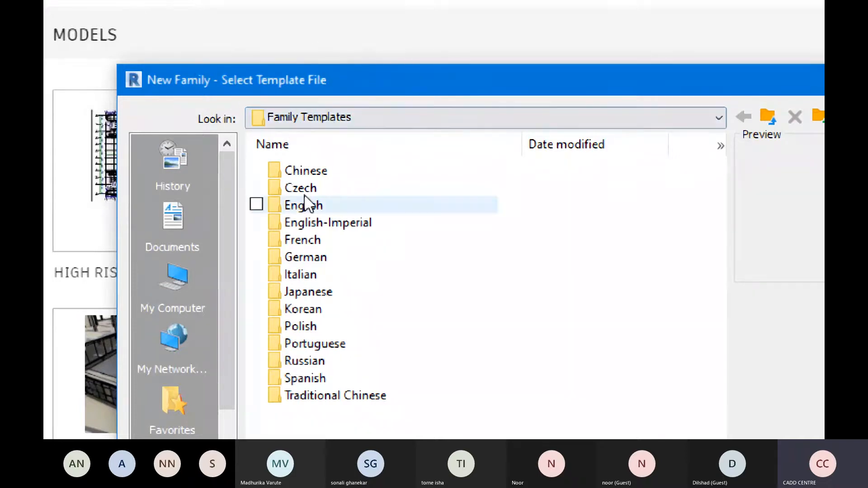
left_click(302, 208)
left_click(307, 210)
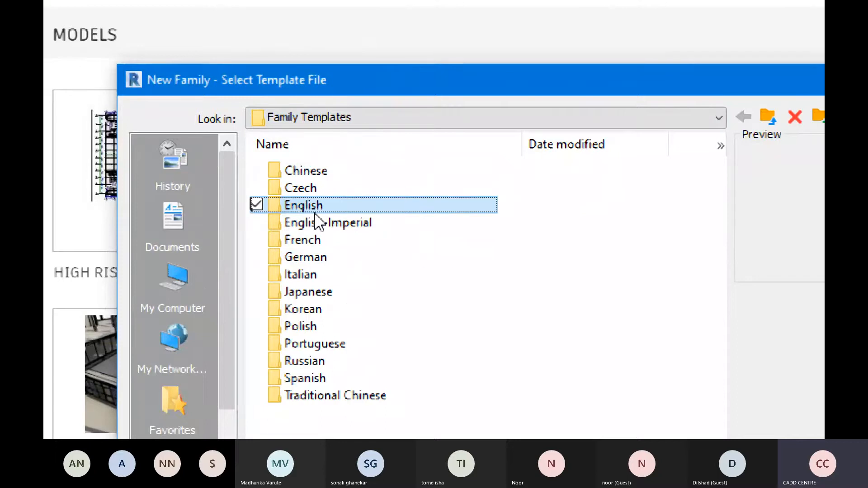
left_click(349, 222)
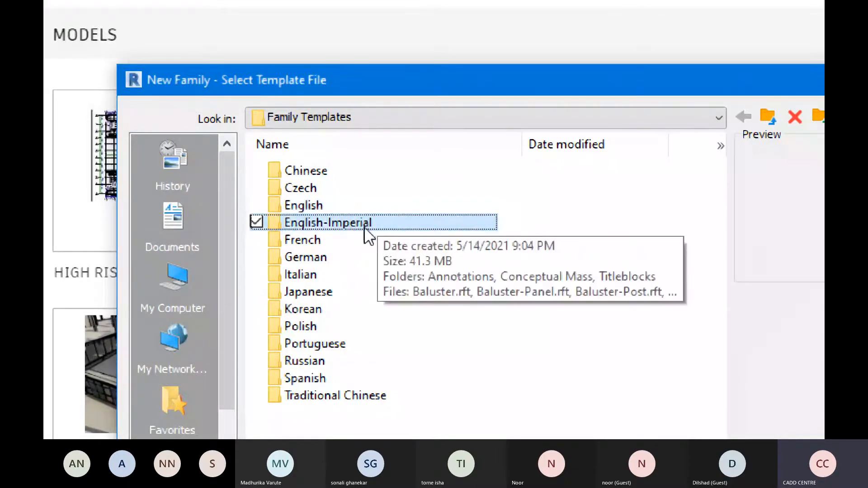
left_click(363, 224)
left_click(314, 208)
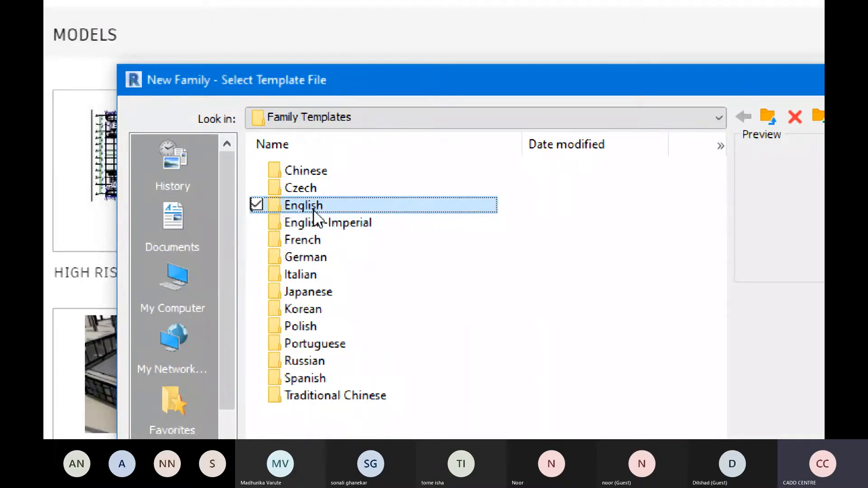
double_click(319, 204)
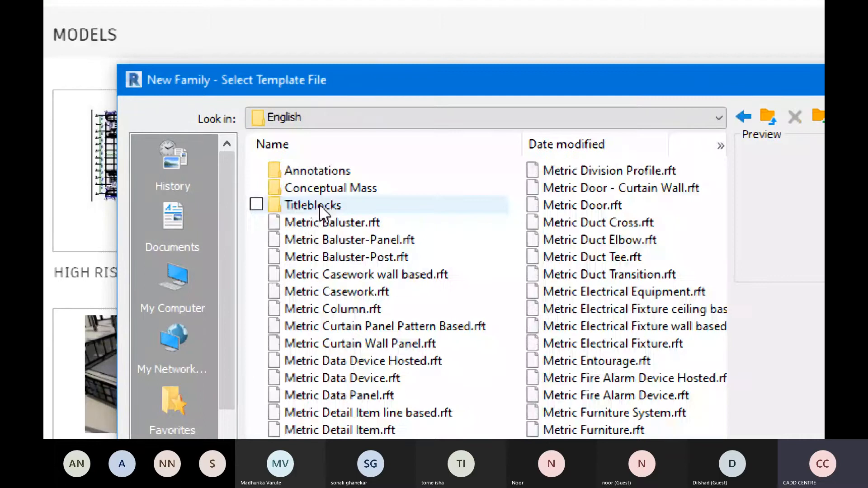
Step: Compare the previews of the Metric Window - Curtain Wall, Metric Window with Trim and Metric Window templates
left_click_drag(422, 80, 353, 32)
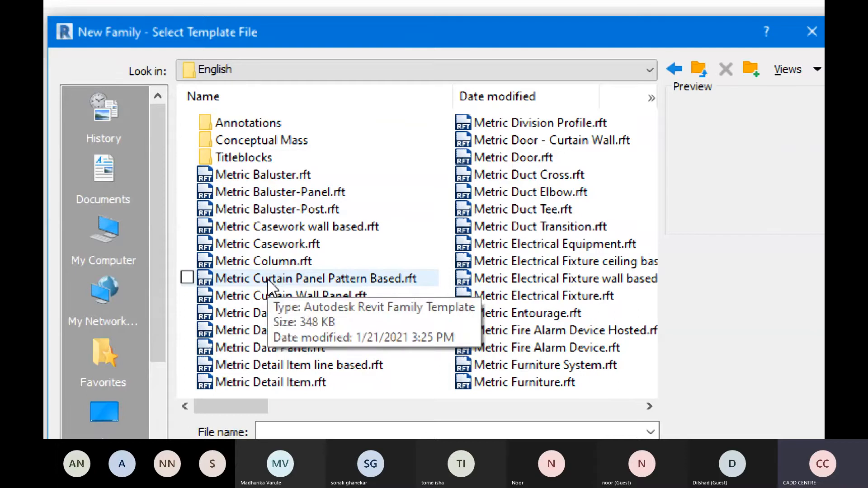
scroll(267, 278, "down", 1)
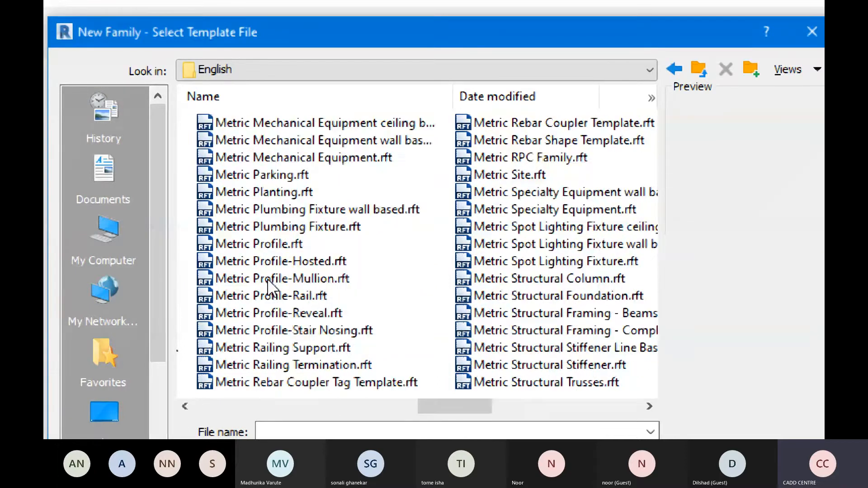
scroll(267, 278, "right", 1)
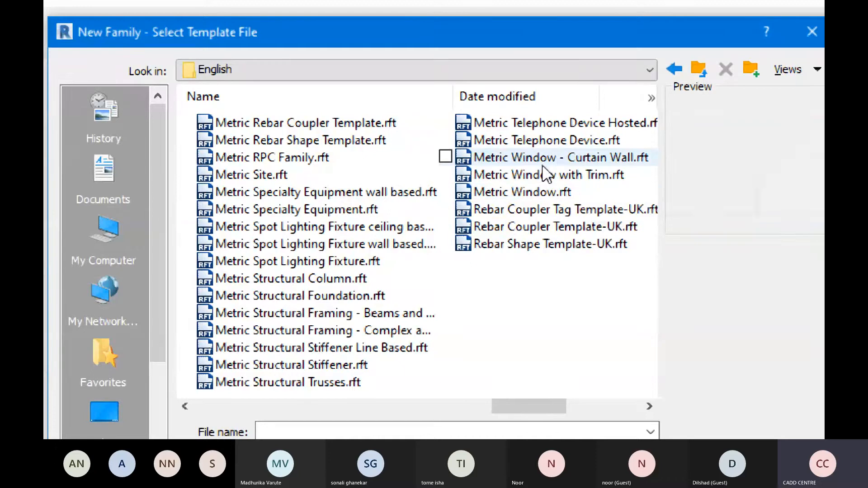
left_click(556, 160)
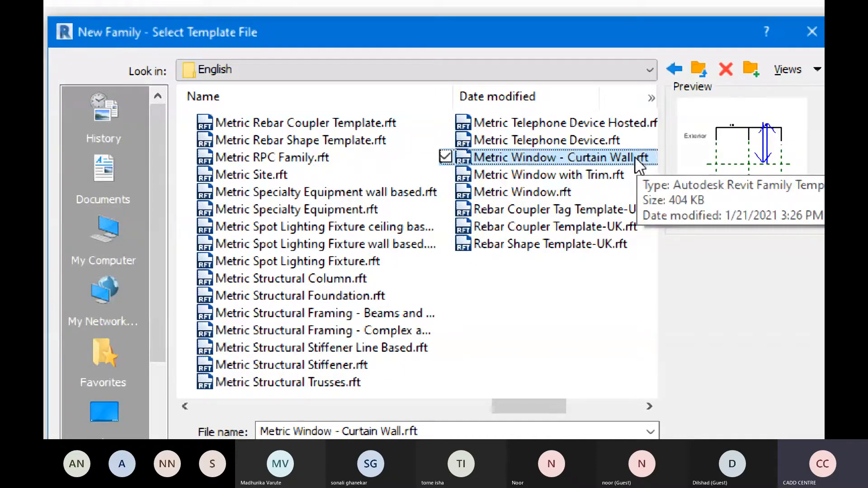
left_click(610, 176)
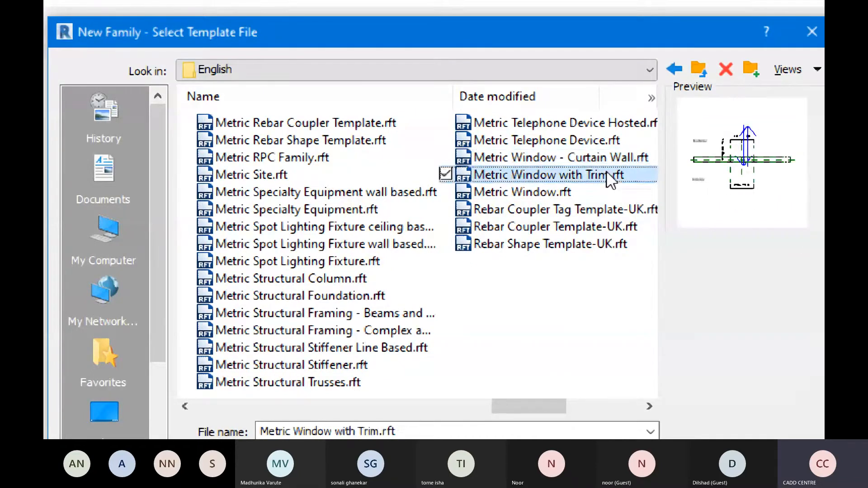
left_click(578, 195)
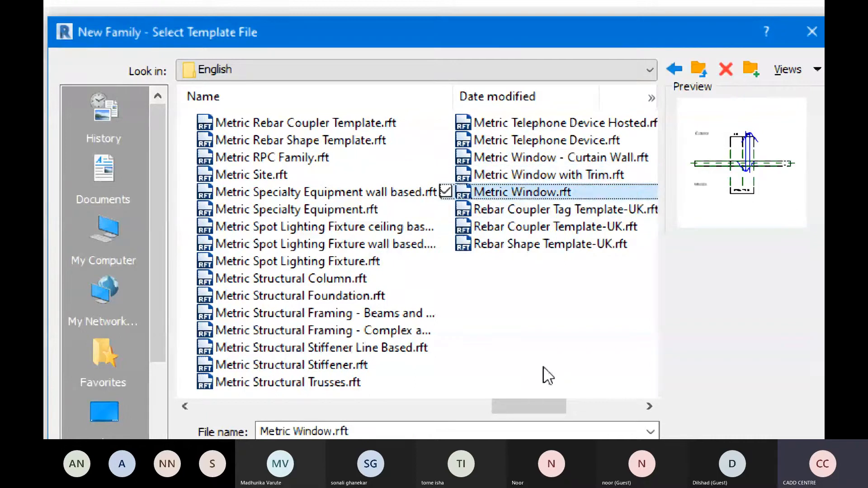
left_click(567, 177)
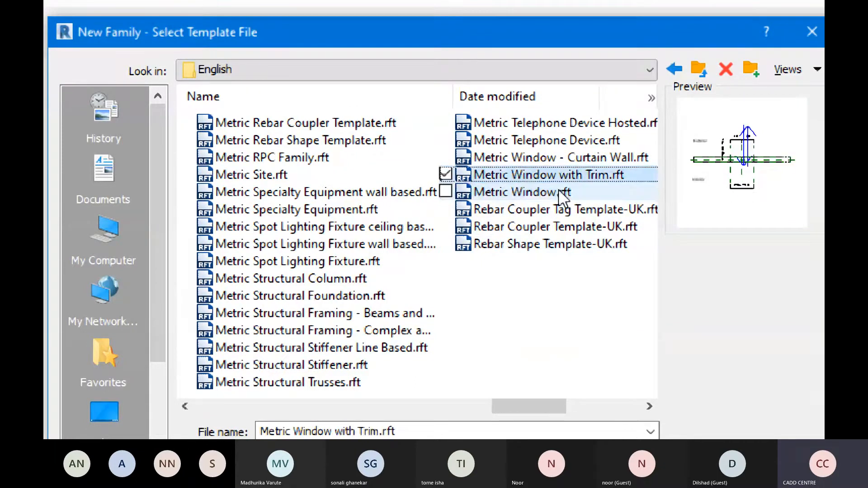
left_click(565, 192)
left_click(568, 177)
left_click(560, 190)
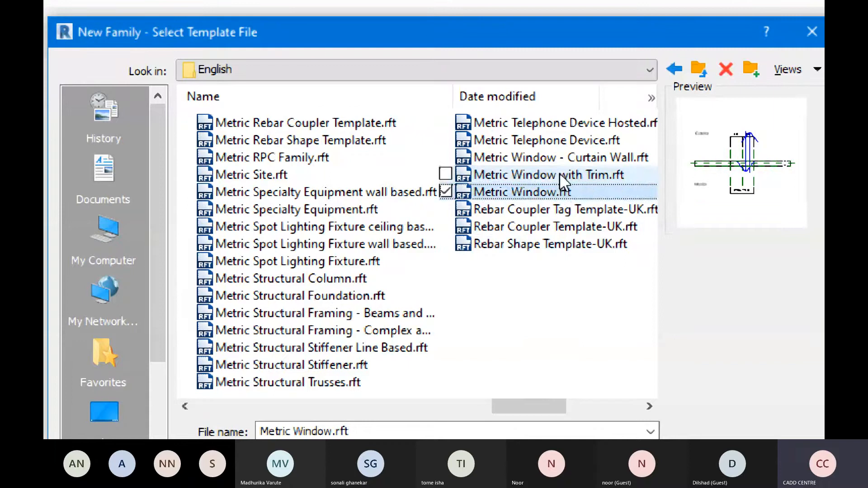
left_click(560, 174)
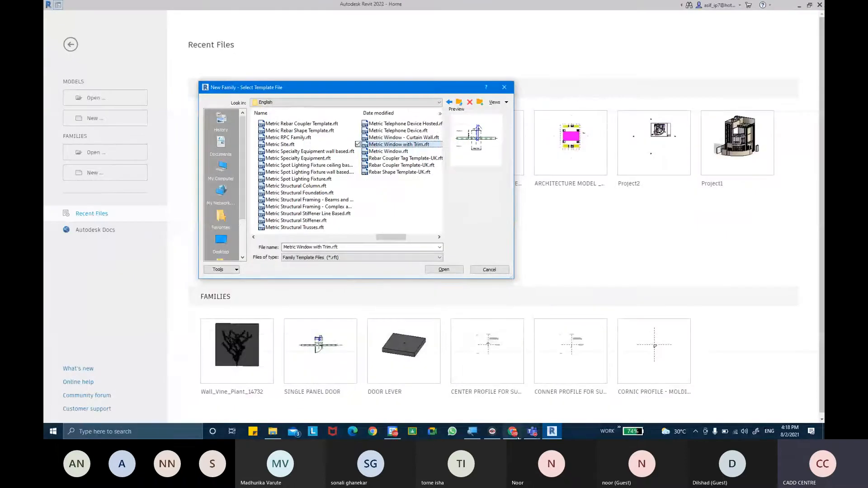
Step: Switch to Chrome and search Google Images for "WINDOW TRIM"
key("alt+Tab")
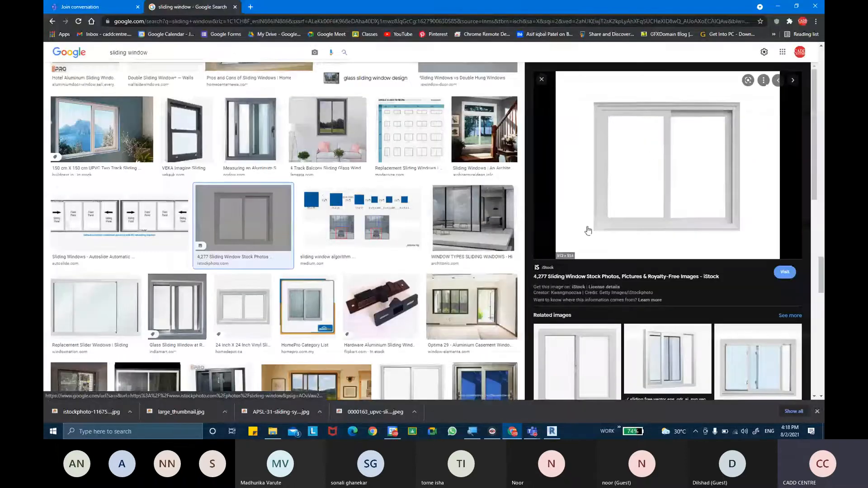
left_click(177, 306)
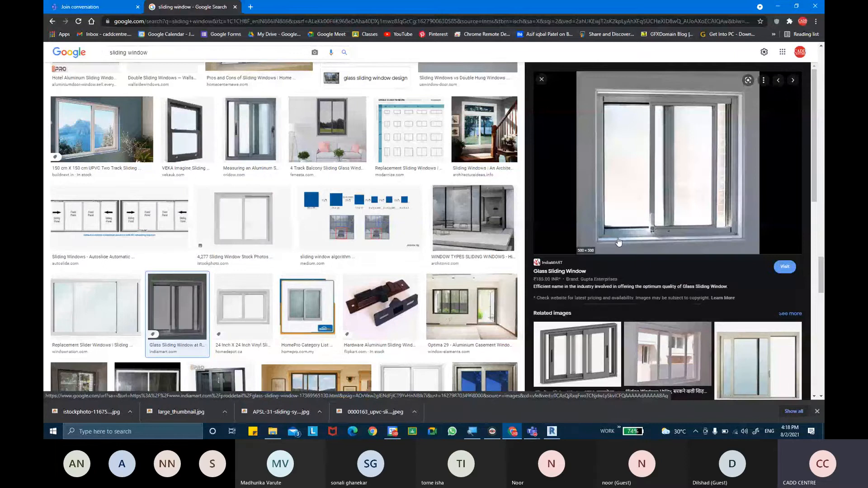
left_click(242, 55)
key("BackSpace")
key("BackSpace")
key("BackSpace")
key("BackSpace")
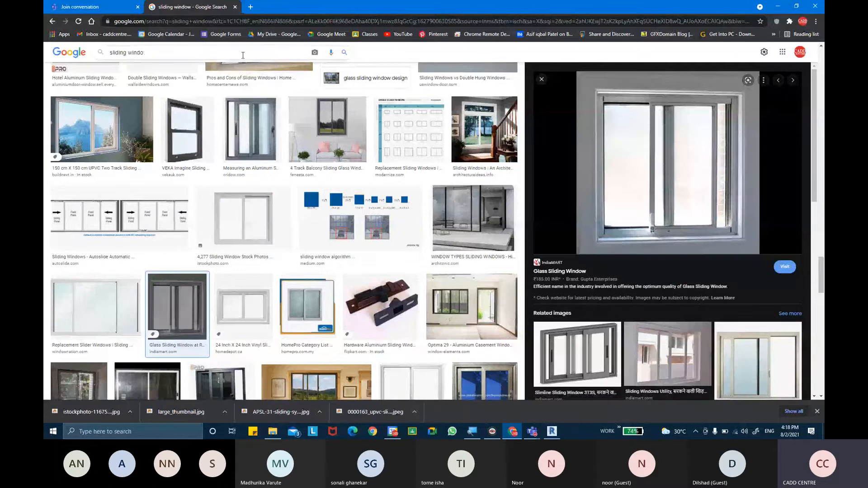
key("BackSpace")
key("BackSpace")
key("BackSpace")
key("BackSpace")
key("BackSpace")
key("BackSpace")
key("BackSpace")
key("BackSpace")
key("BackSpace")
key("BackSpace")
type("WIN")
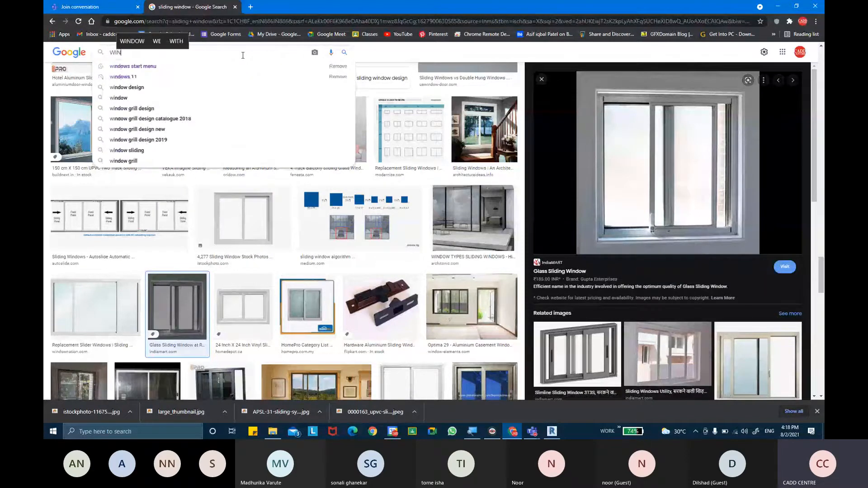
type("DOW TRIM")
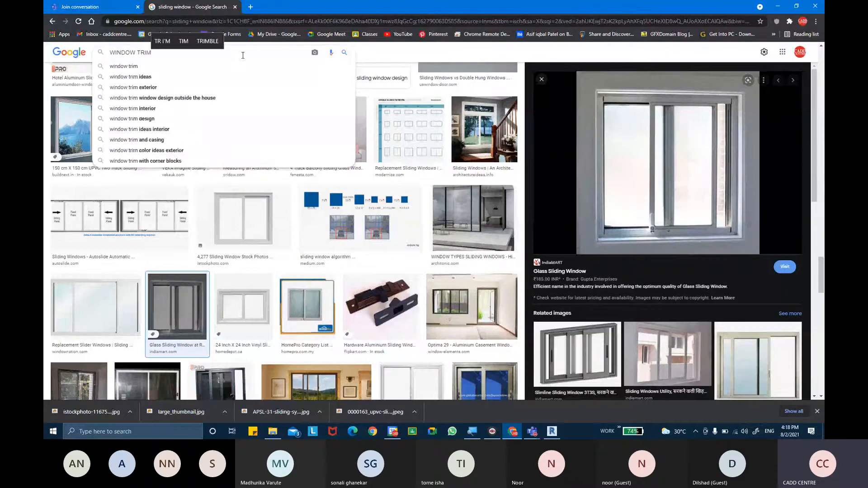
key("Return")
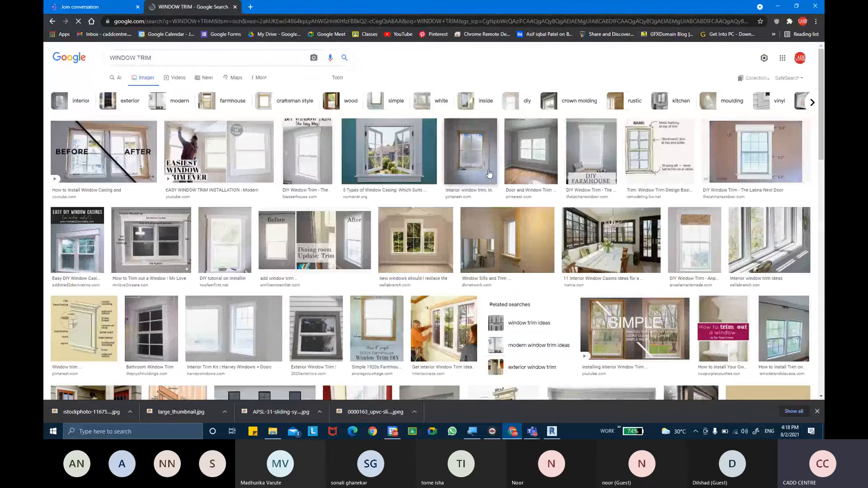
Step: Examine the interior window trim and DIY window trim reference images among the search results
left_click(470, 151)
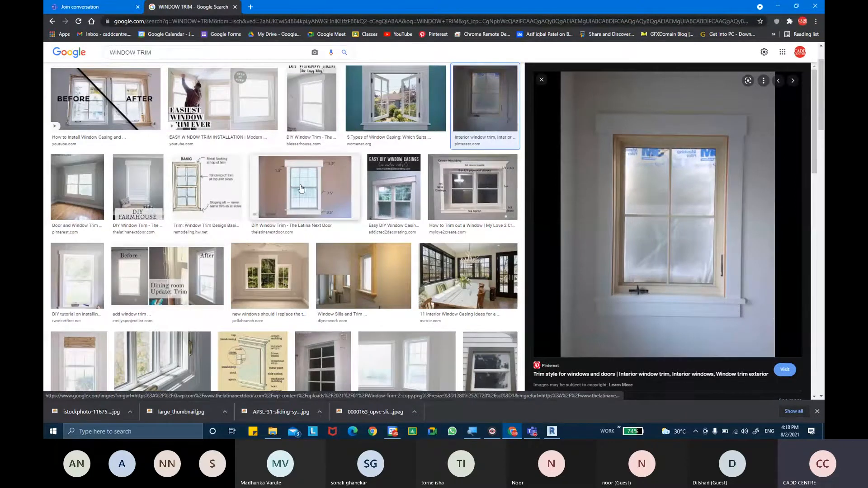
left_click(312, 193)
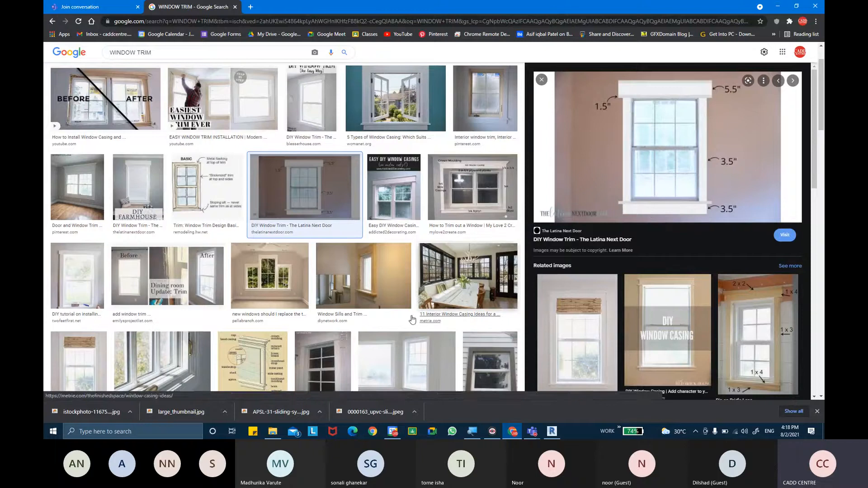
scroll(339, 291, "down", 3)
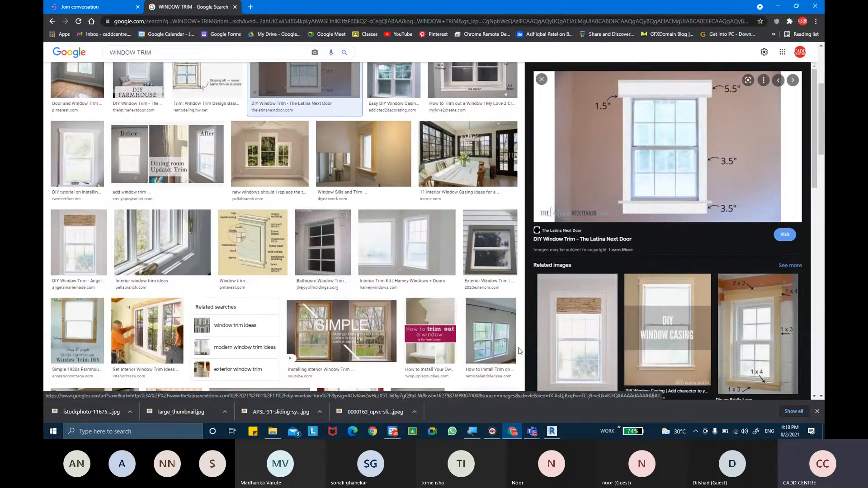
Step: Switch back to Revit and create the new family from the Metric Window.rft template
left_click(551, 432)
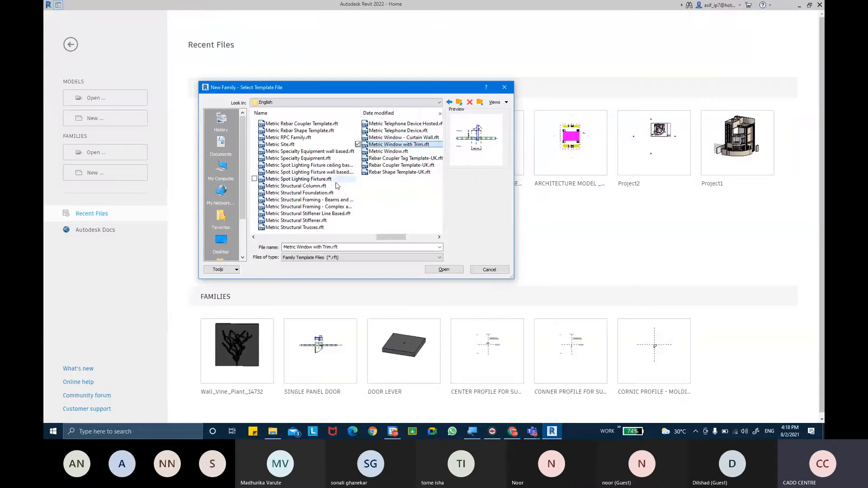
left_click(389, 152)
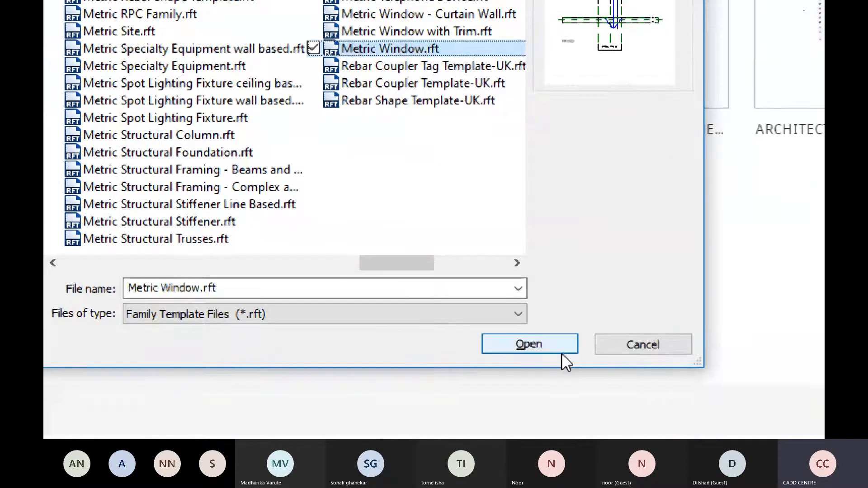
left_click(562, 450)
left_click(562, 349)
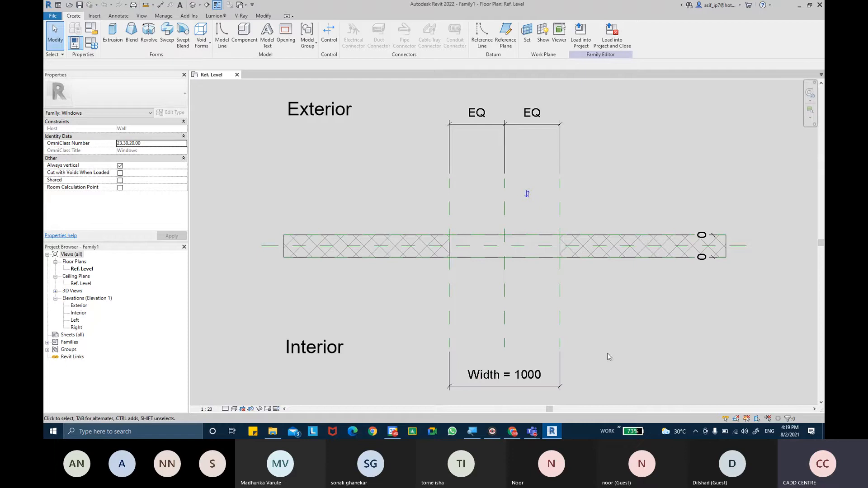
Step: Change the host wall's type to Basic Wall Generic - 150mm in the Ref. Level plan
middle_click_drag(594, 349, 565, 338)
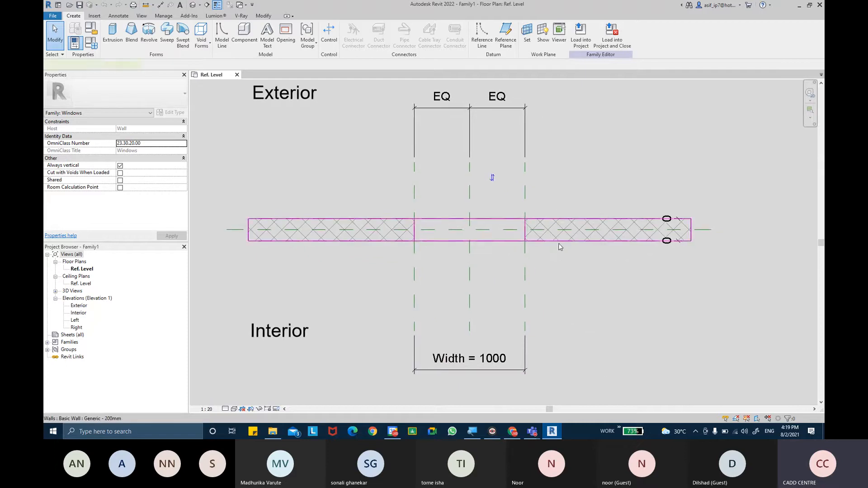
left_click(581, 235)
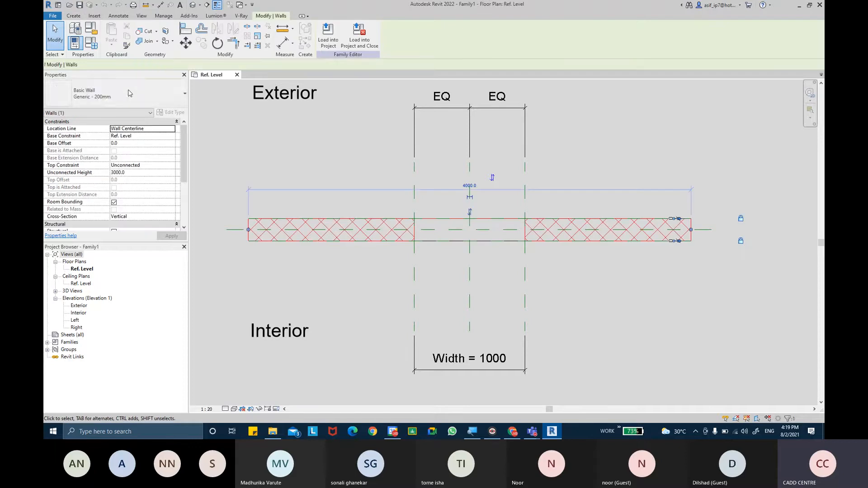
left_click(124, 102)
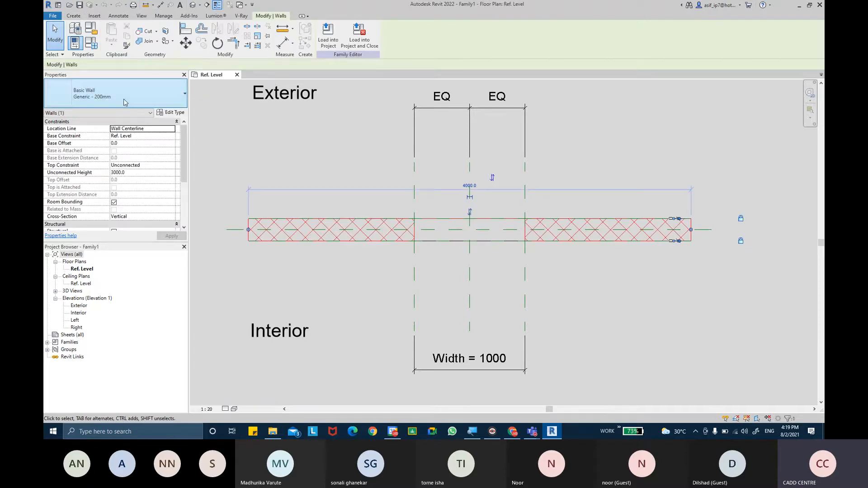
left_click(106, 135)
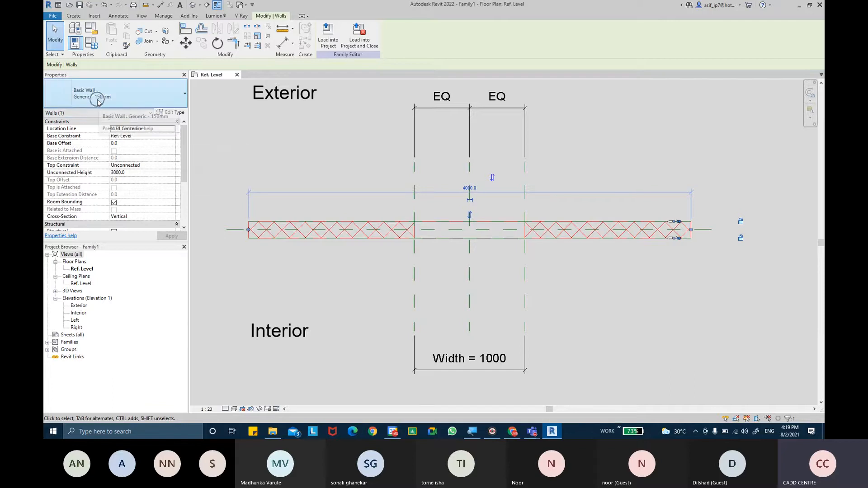
left_click(348, 137)
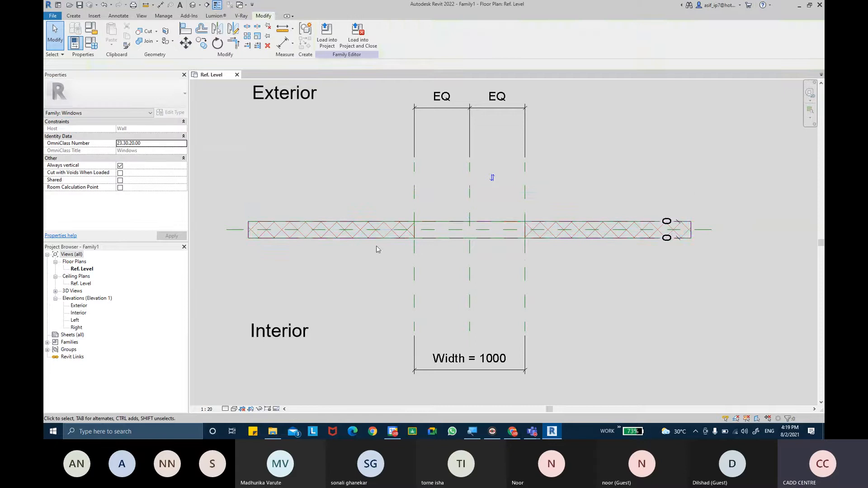
Step: Check the types available for the host wall and keep Basic Wall Generic - 150mm
left_click(378, 230)
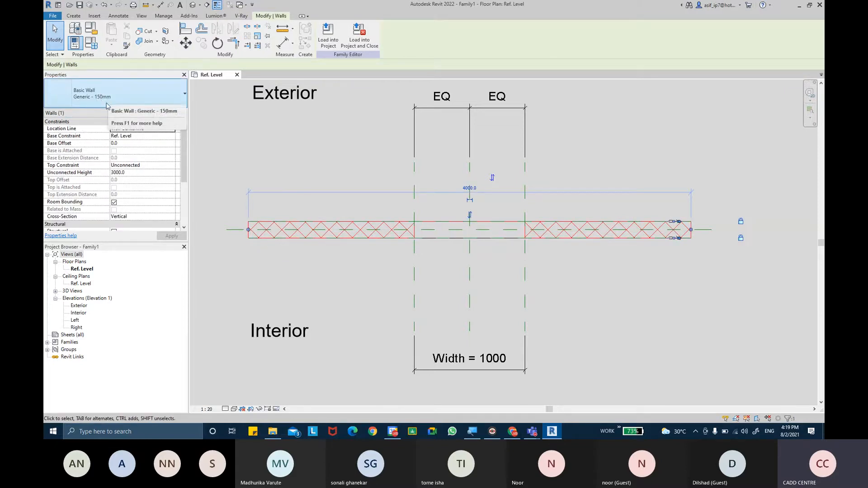
left_click(107, 105)
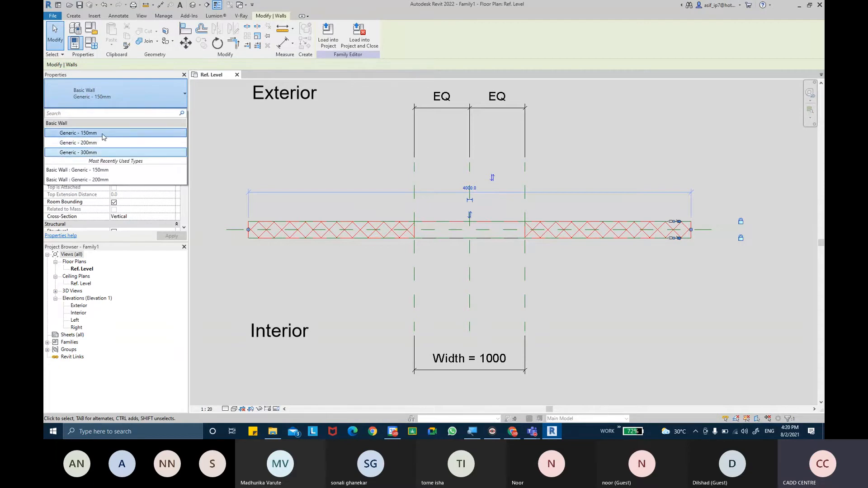
left_click(103, 137)
middle_click_drag(374, 161, 362, 159)
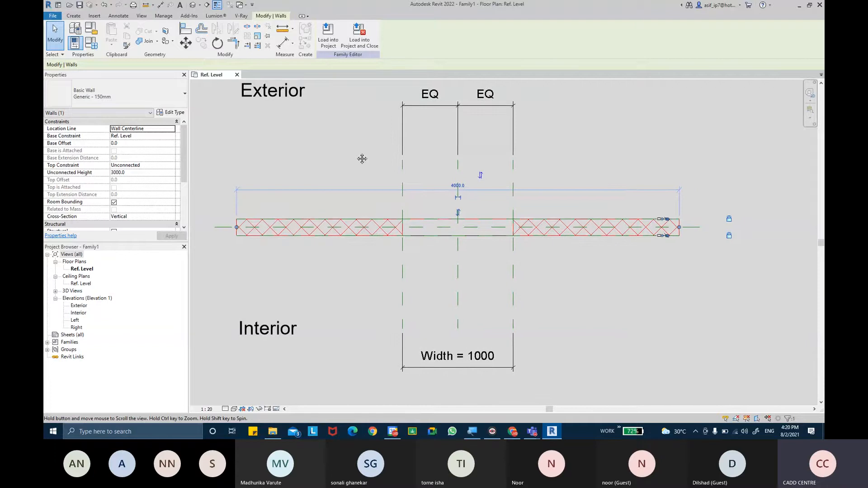
key("Escape")
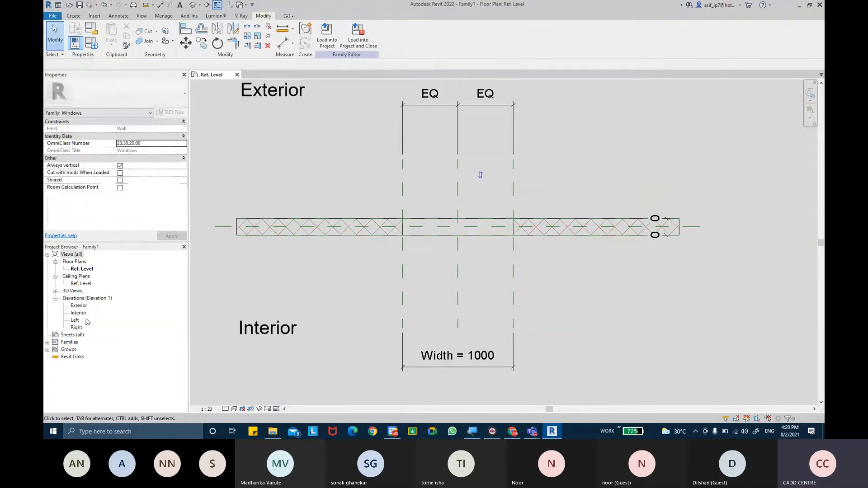
Step: Open the Interior elevation showing the window opening with its height and sill height dimensions
double_click(79, 313)
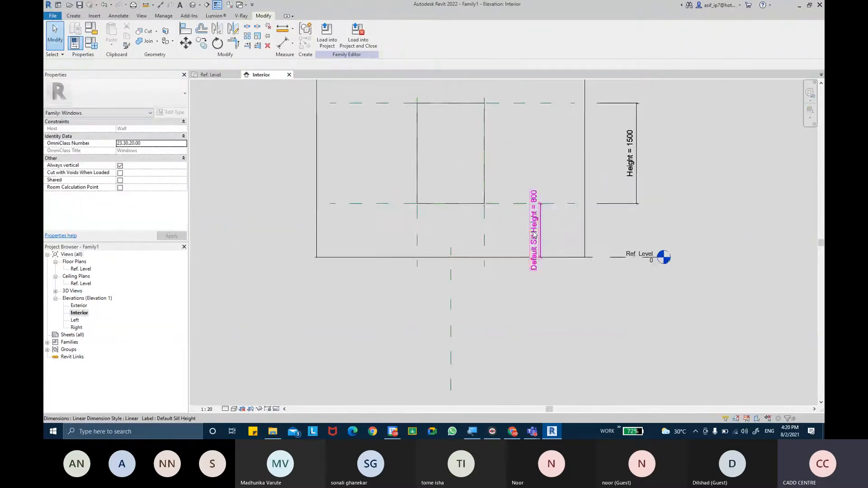
scroll(534, 235, "up", 2)
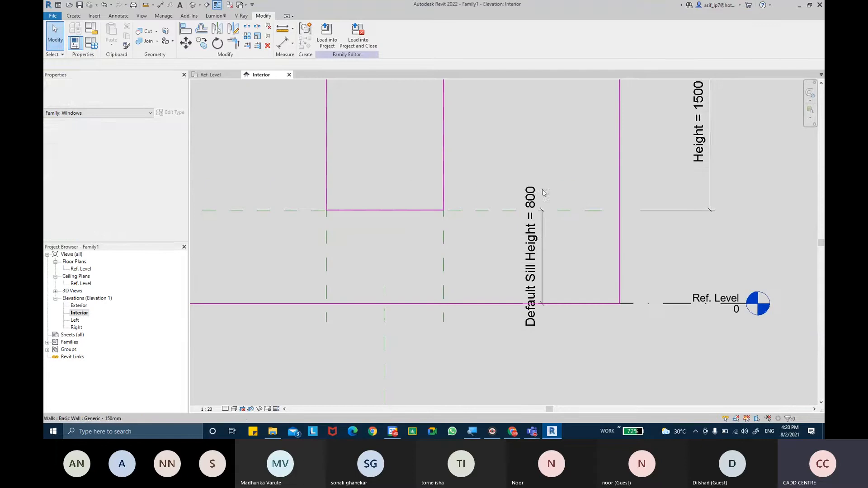
middle_click_drag(623, 166, 616, 246)
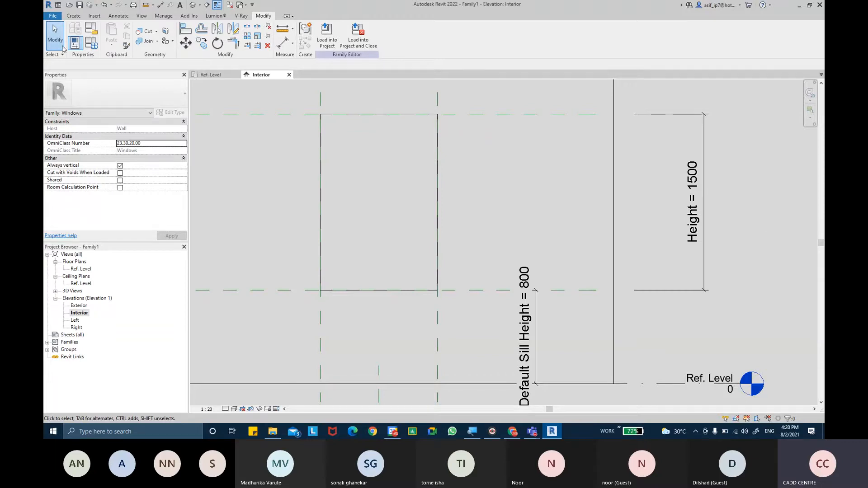
Step: In Family Types, set the window's Width to 1500 and Default Sill Height to 900, and apply the changes
left_click(92, 44)
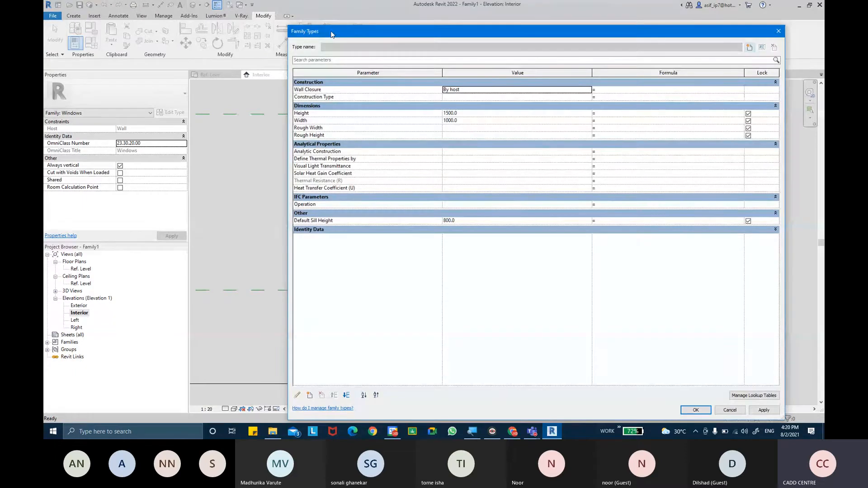
left_click_drag(331, 35, 276, 28)
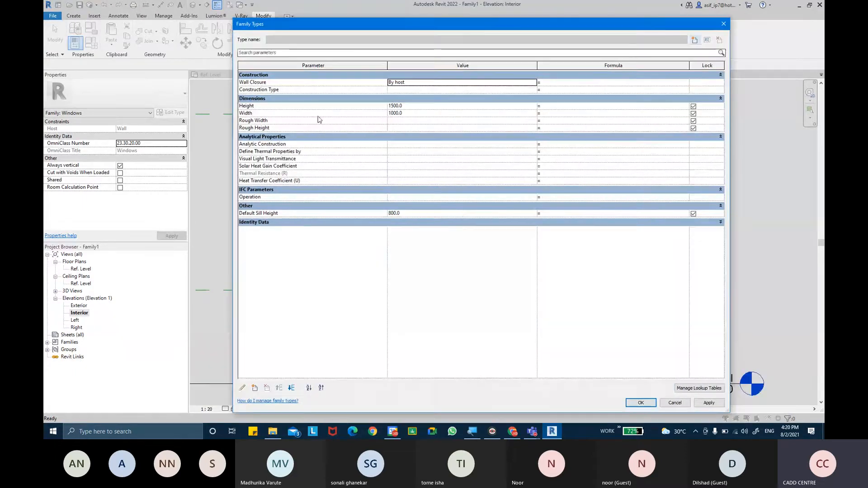
left_click(408, 114)
type("1")
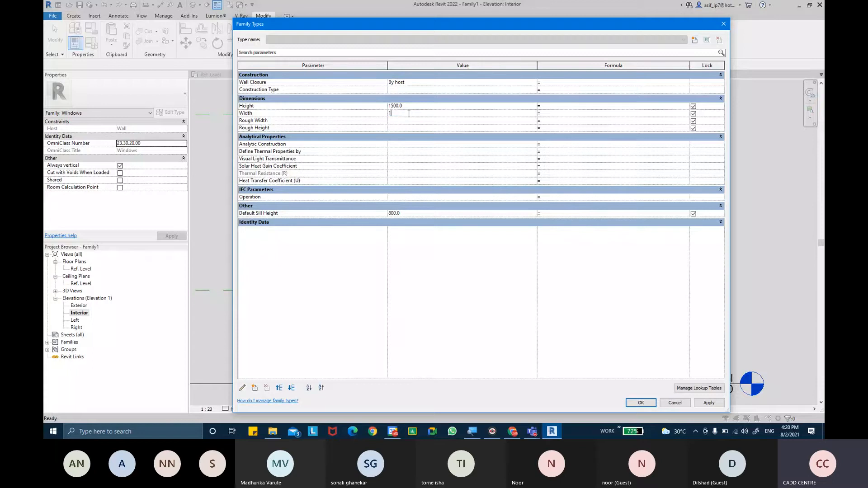
type("500")
key("Tab")
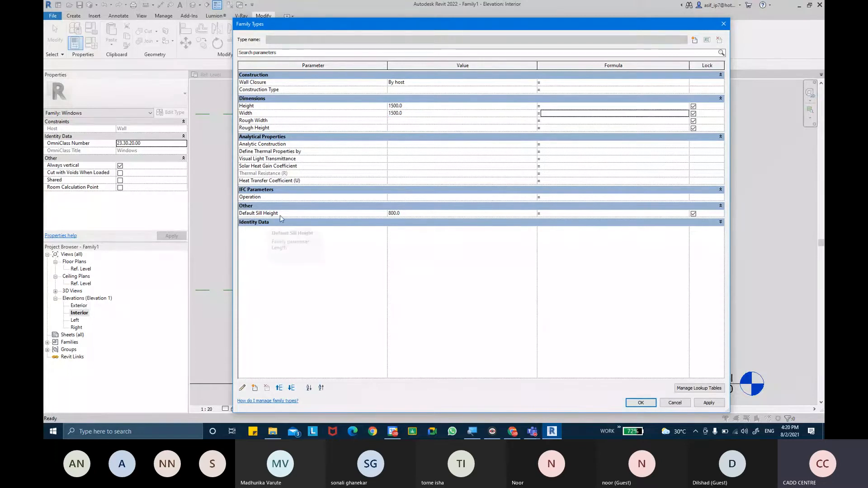
left_click(408, 215)
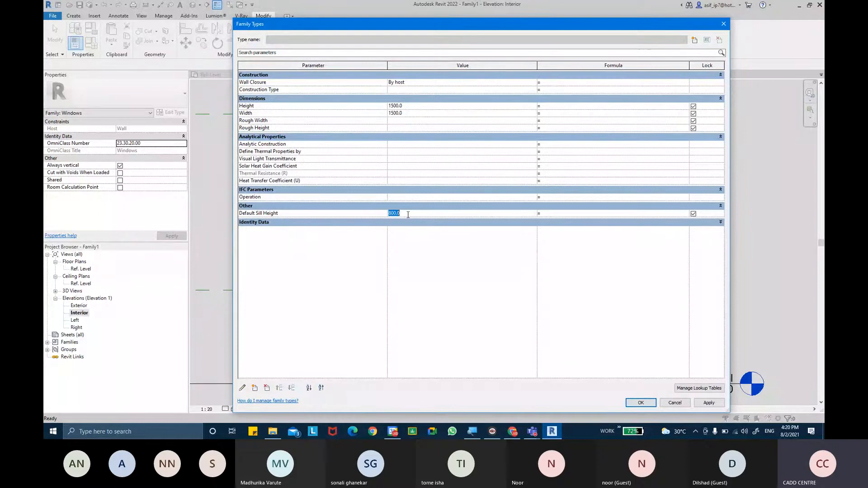
type("900")
key("Tab")
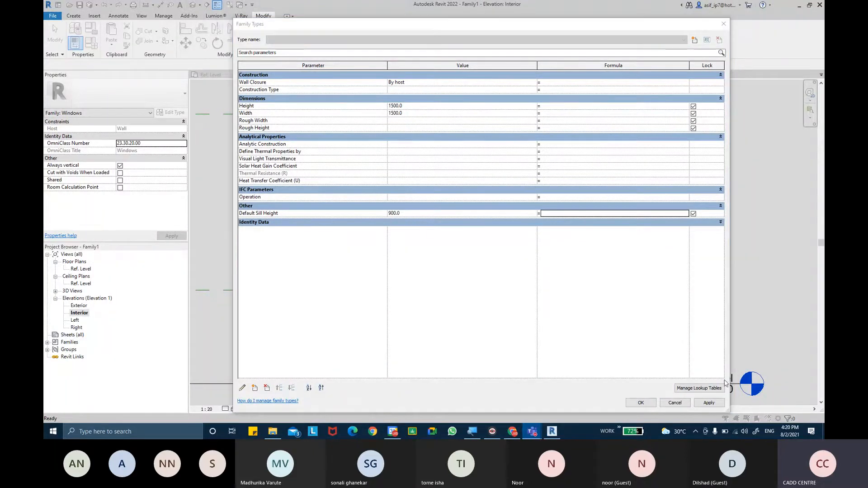
left_click(717, 404)
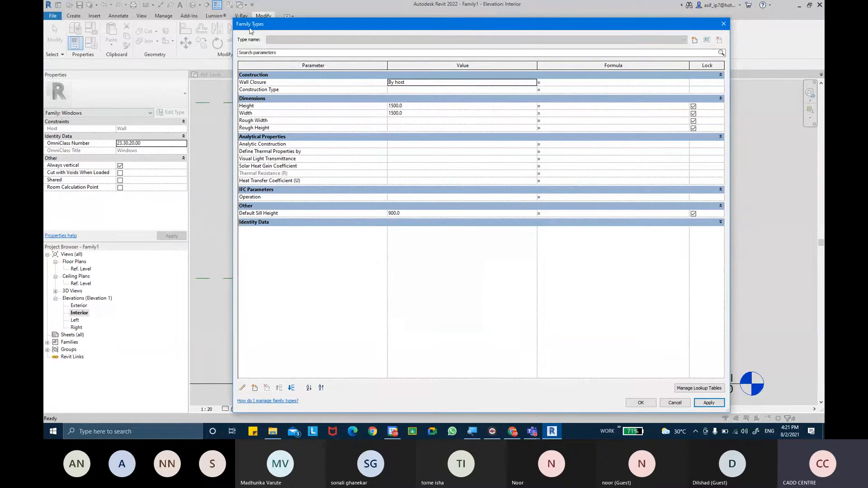
Step: Create a new family type named 1500 X1500MM DOUBLE PANEL SLIDING
left_click_drag(258, 27, 260, 84)
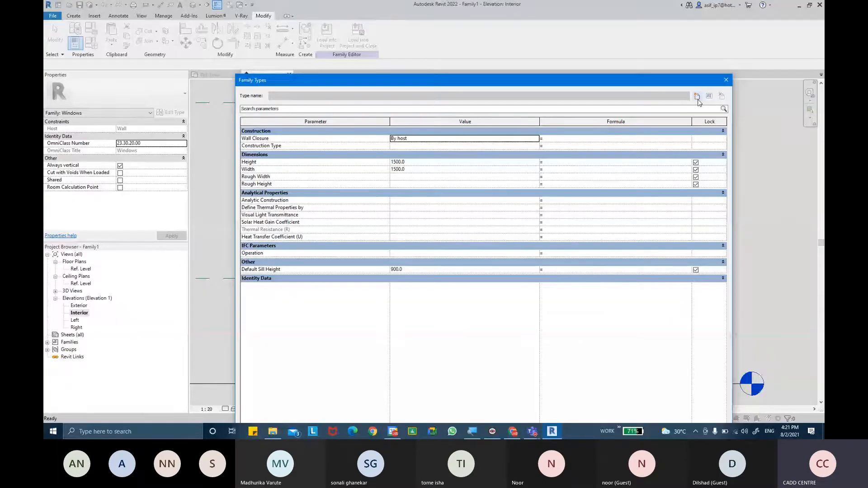
left_click(697, 98)
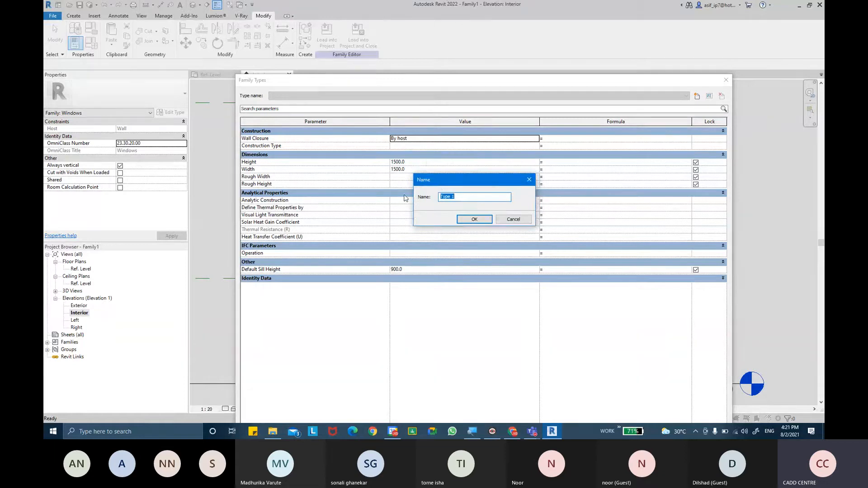
key("BackSpace")
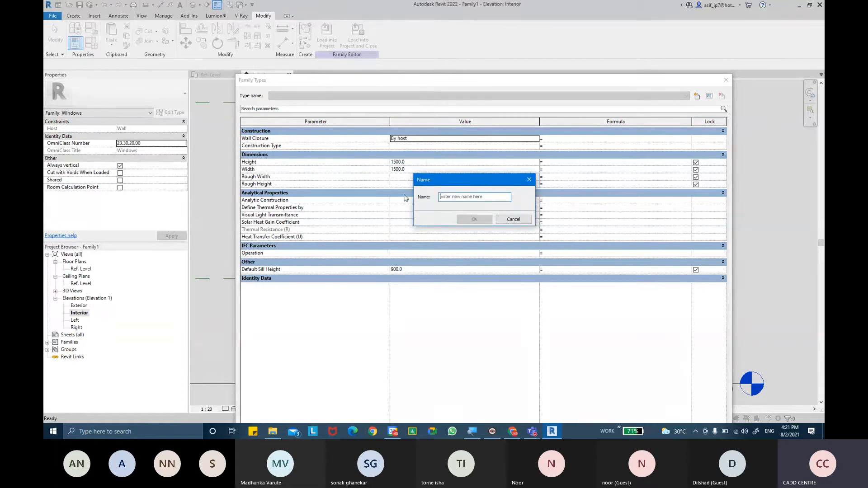
type("1500 X150")
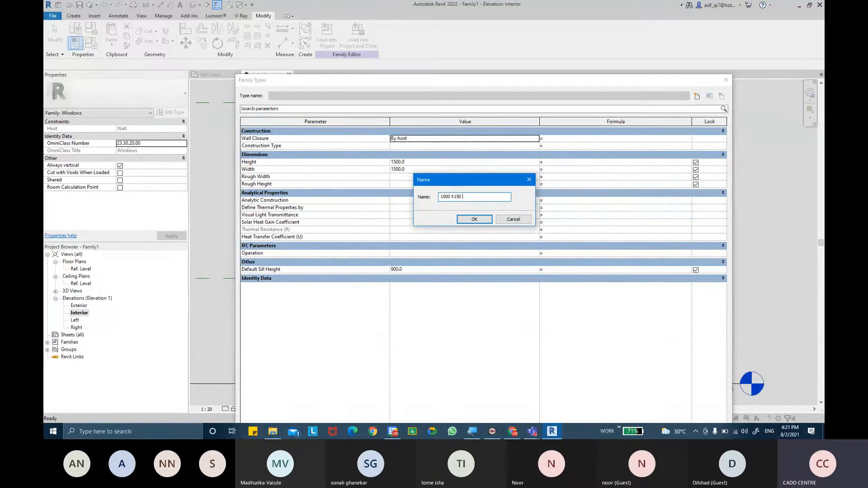
key("BackSpace")
type("0MM ")
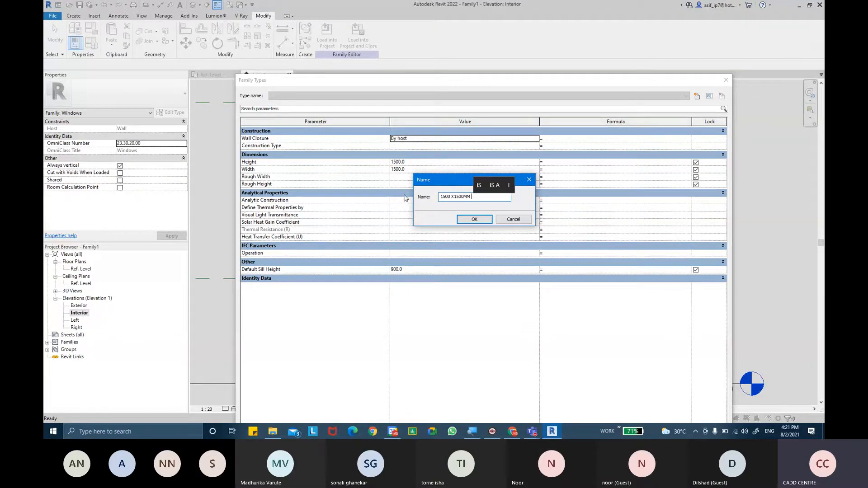
type("DOUB")
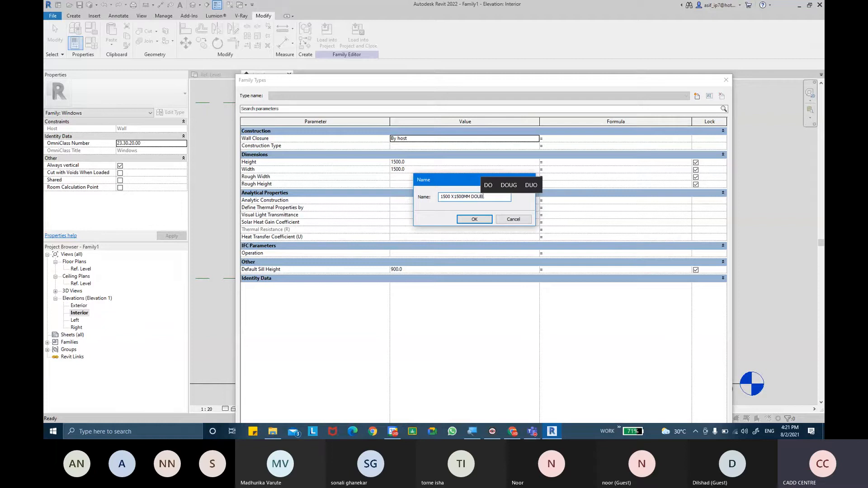
type("LE PANE")
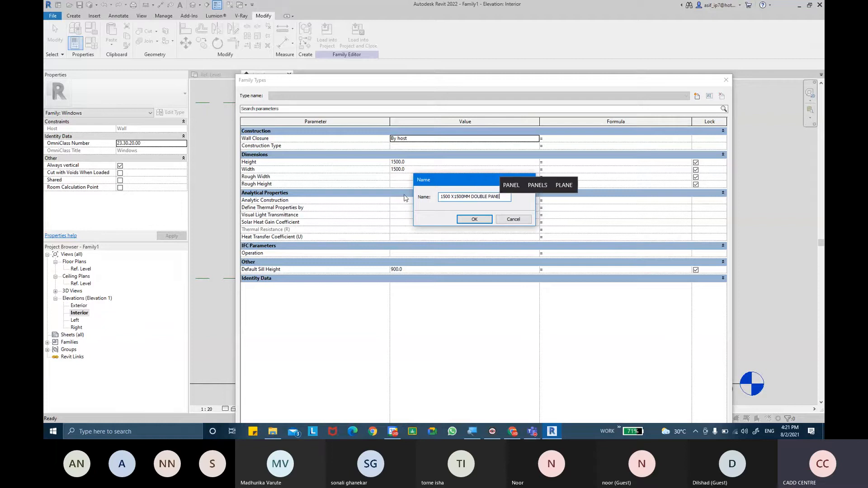
type("L SLID")
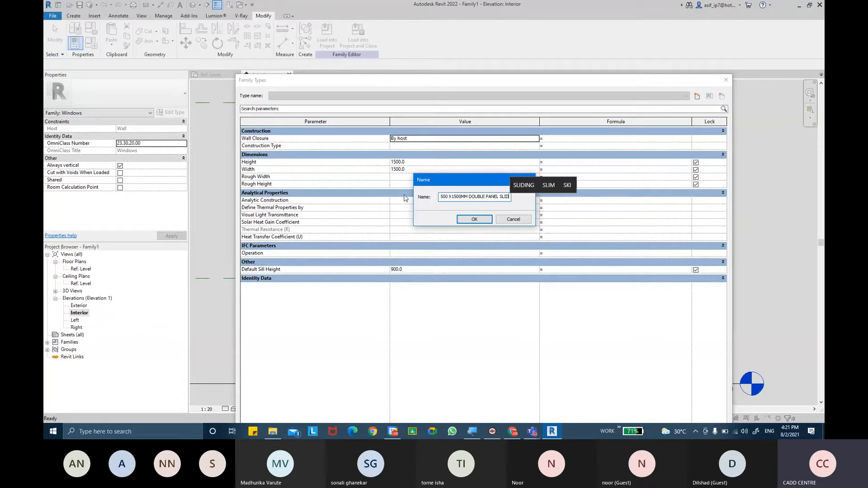
type("ING")
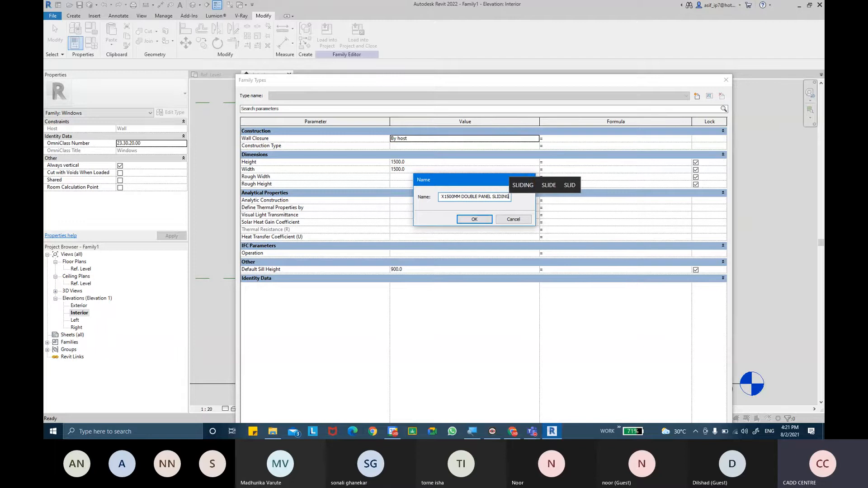
key("Return")
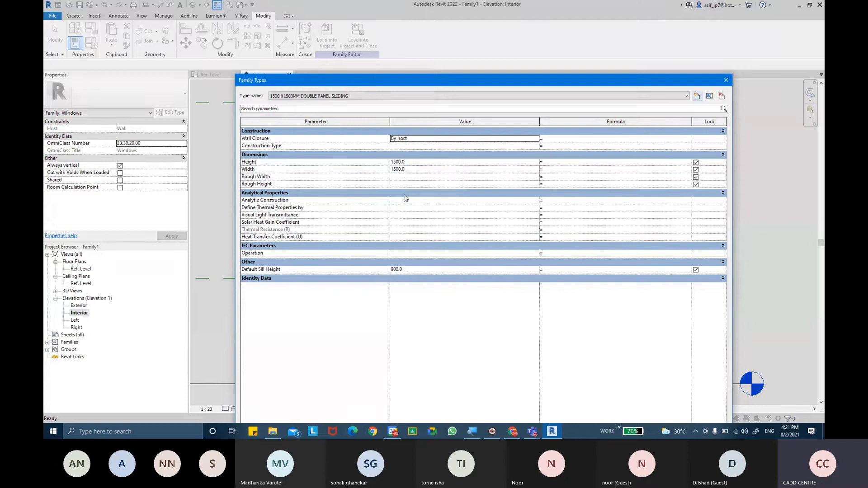
left_click(349, 97)
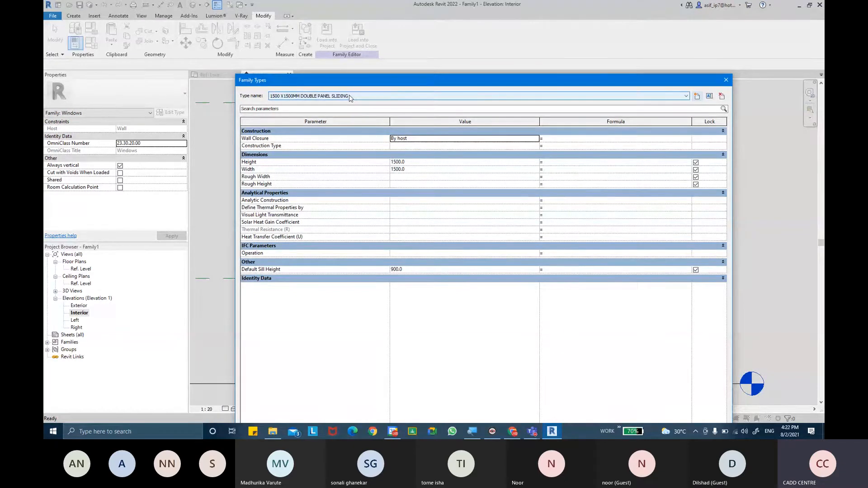
left_click(350, 98)
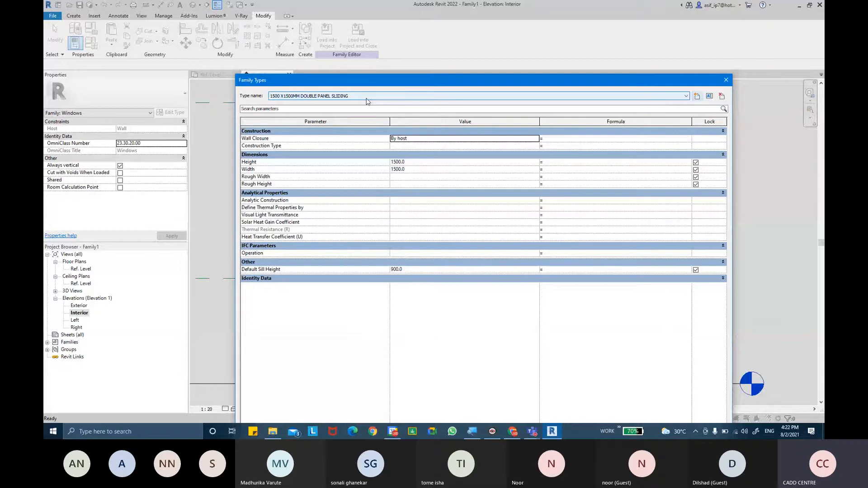
Step: Create a second family type named 2100 X 1500MM TRIPLE PANEL SLIDING
left_click(697, 96)
key("BackSpace")
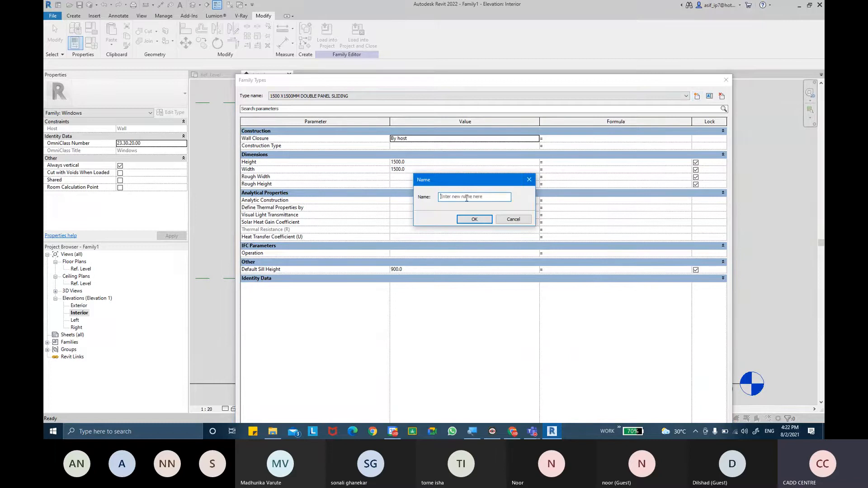
type("2100 X 1500MM TRIPLE ")
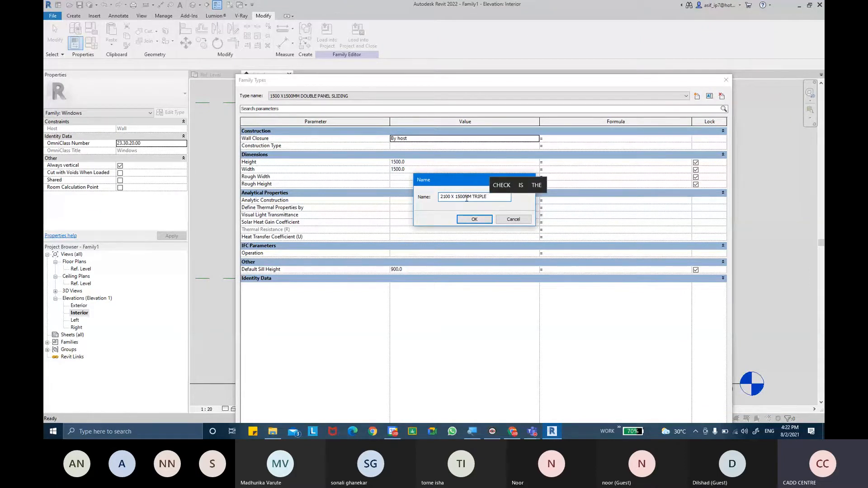
type("PANEL S")
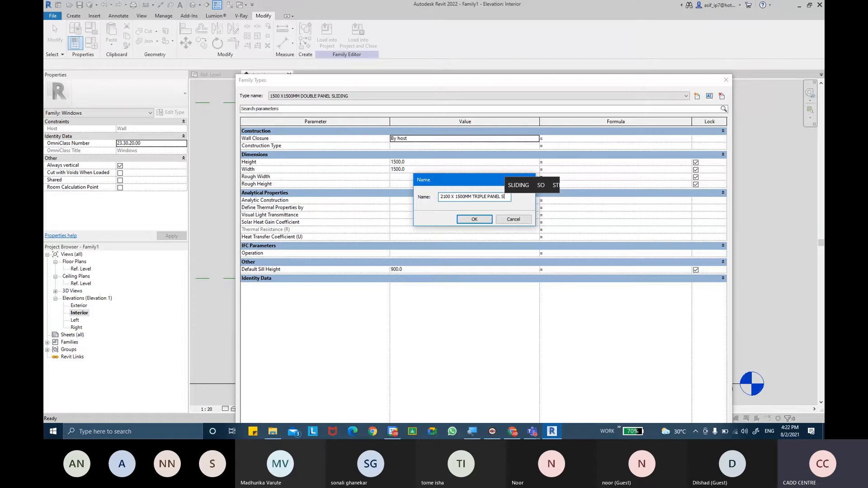
type("LID")
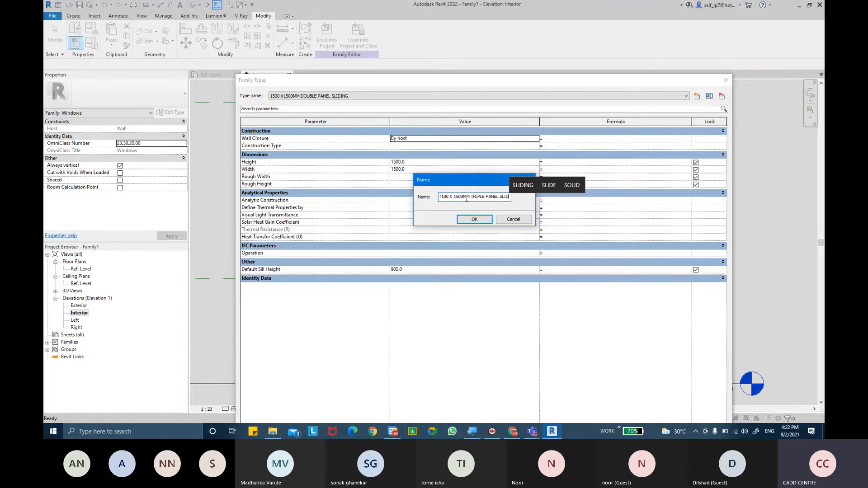
type("ING")
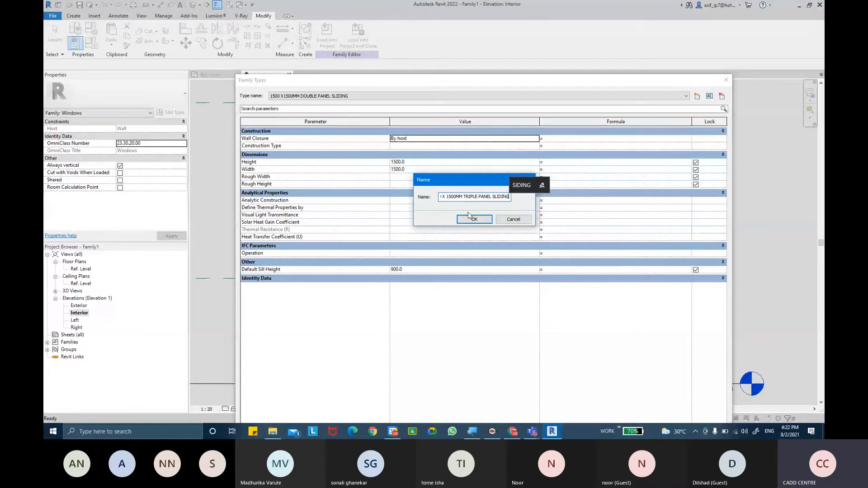
left_click(472, 219)
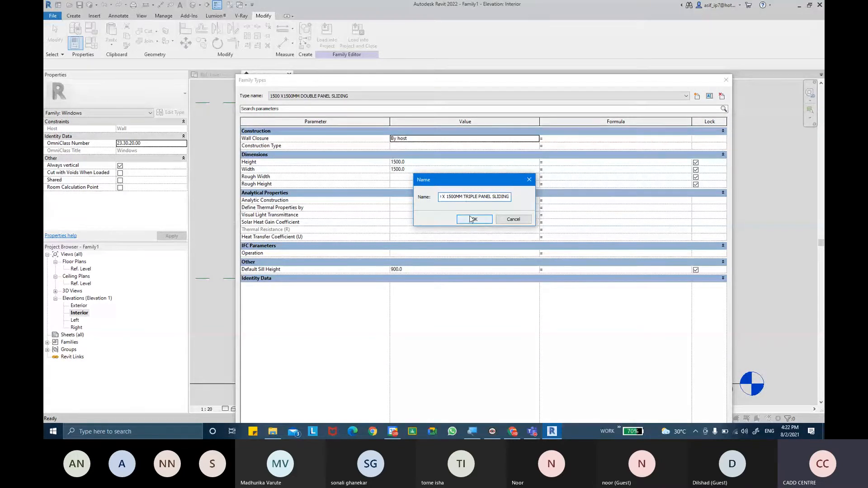
Step: Switch the current type to 1500 X1500MM DOUBLE PANEL SLIDING and back to 2100 X 1500MM TRIPLE PANEL SLIDING
left_click(307, 96)
left_click(307, 104)
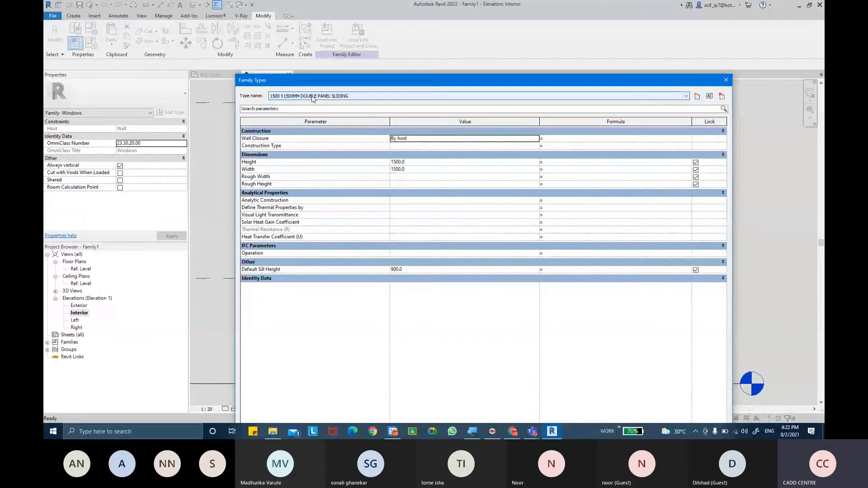
left_click(312, 96)
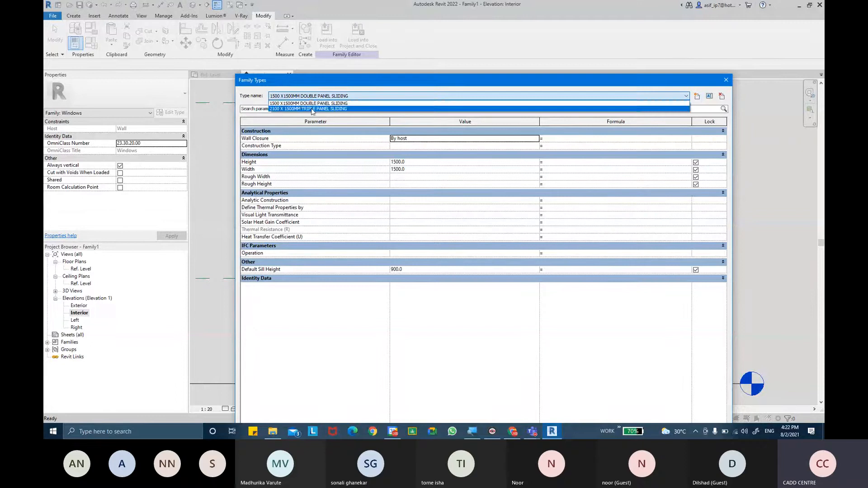
left_click(312, 109)
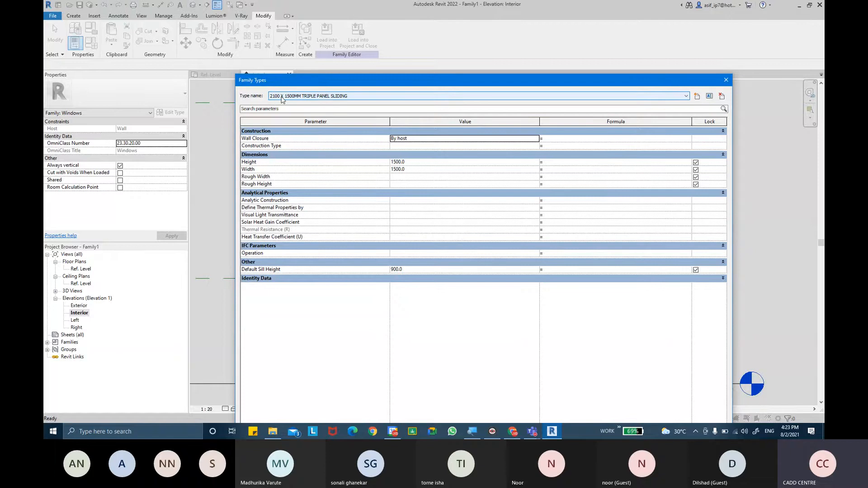
Step: Set the Width of the 2100 X 1500MM TRIPLE PANEL SLIDING type to 2100 and apply the change
left_click(406, 170)
left_click(414, 170)
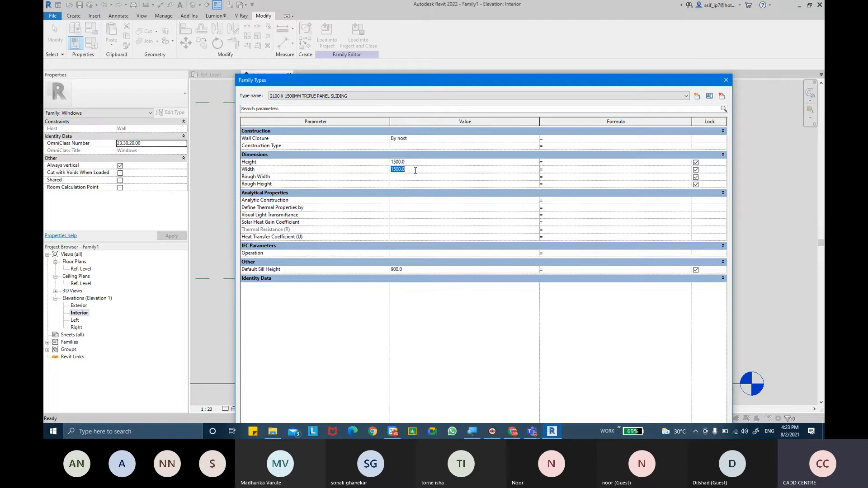
type("2100")
key("Tab")
left_click_drag(477, 86, 476, 34)
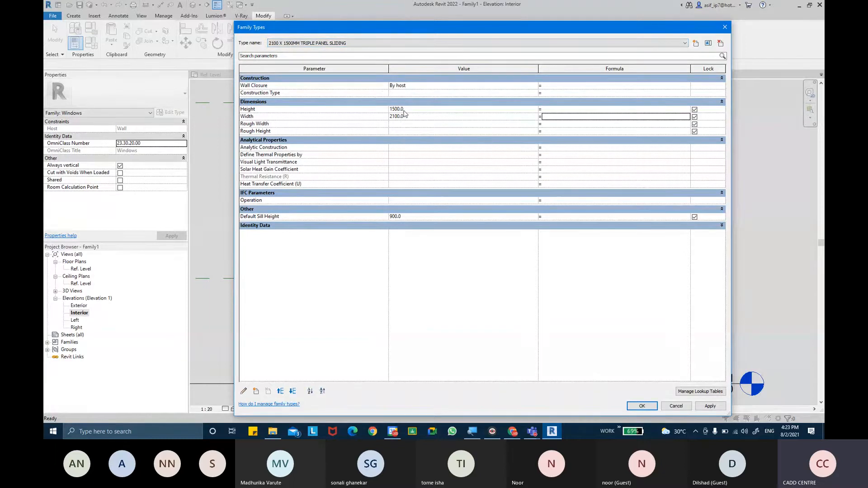
left_click(710, 406)
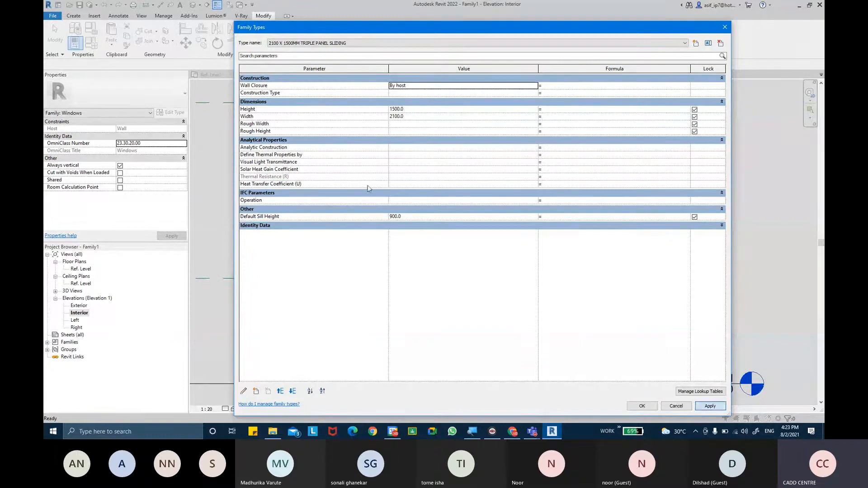
Step: Switch between the two family types to compare their values, and accept 1500 X1500MM DOUBLE PANEL SLIDING as the current type
left_click(316, 44)
left_click(307, 50)
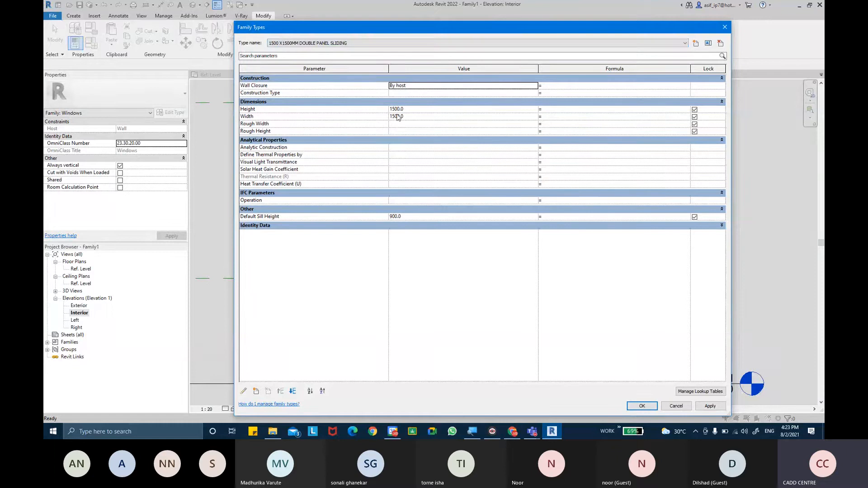
left_click(324, 43)
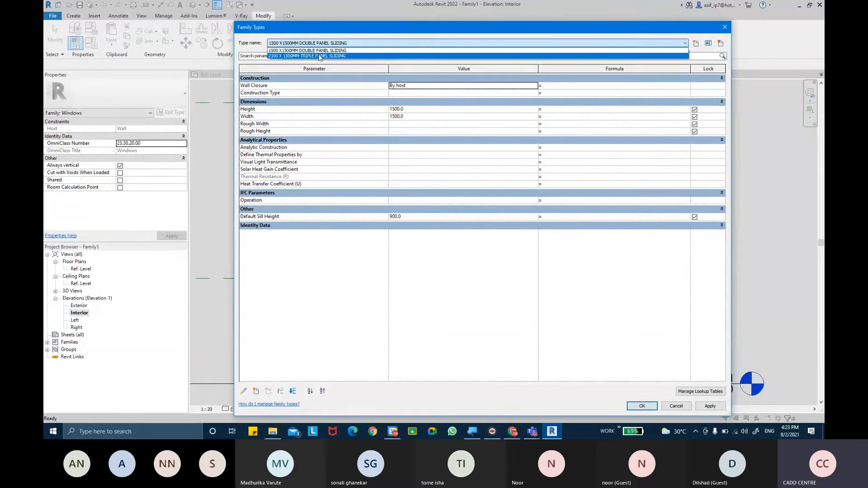
left_click(326, 56)
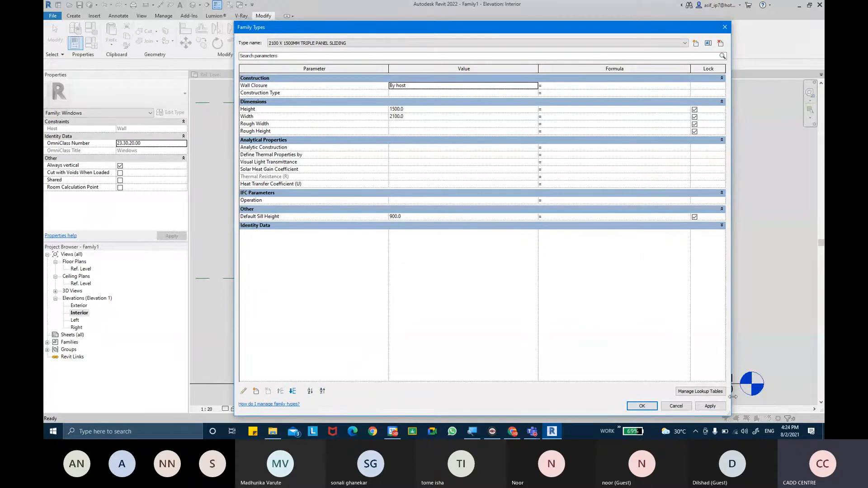
left_click(341, 44)
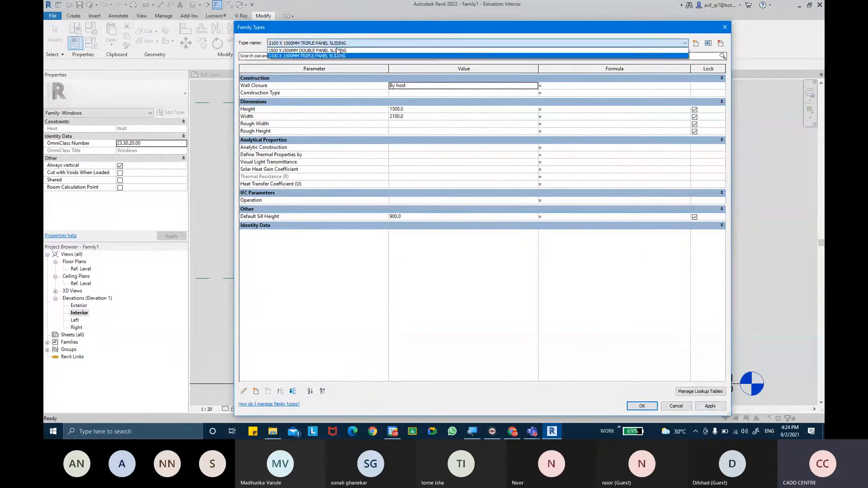
left_click(310, 49)
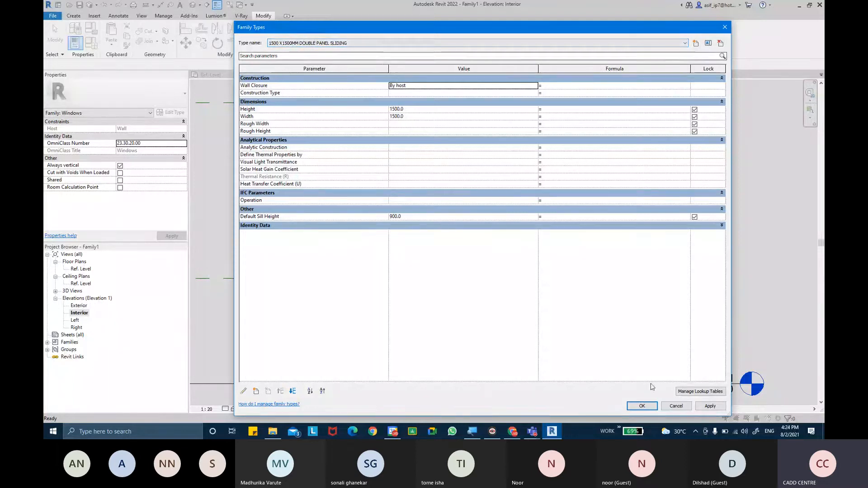
left_click(642, 406)
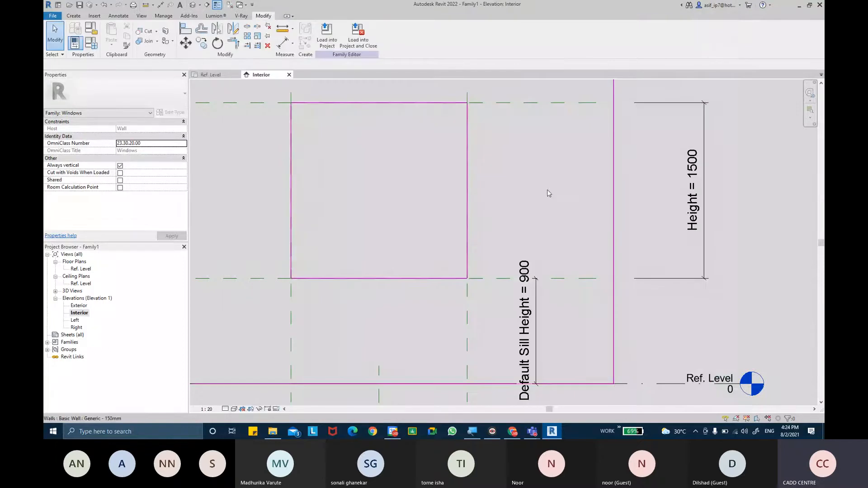
Step: Add an aligned dimension above the wall between the two vertical reference planes at the sides of the window opening
scroll(547, 189, "down", 3)
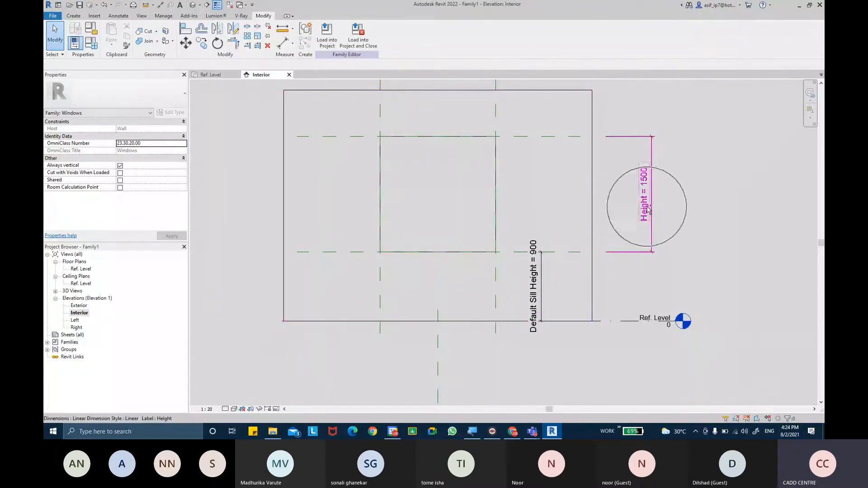
middle_click_drag(605, 157, 613, 203)
left_click(546, 337)
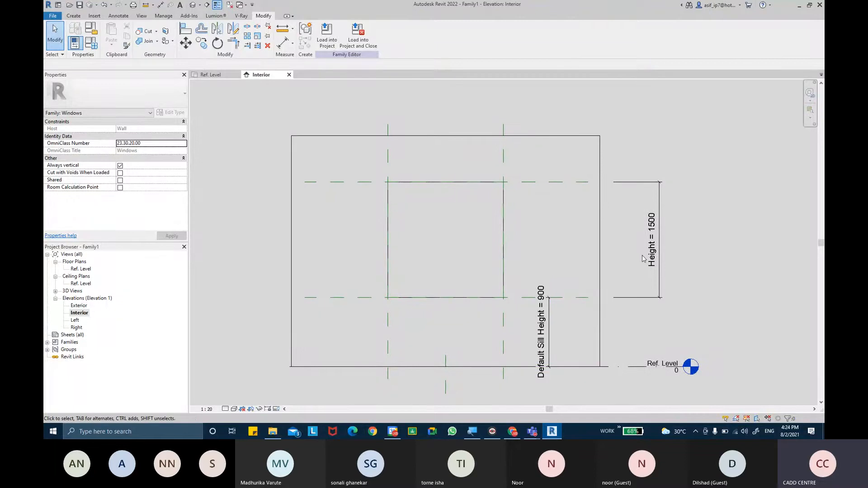
scroll(633, 253, "down", 2)
left_click(285, 42)
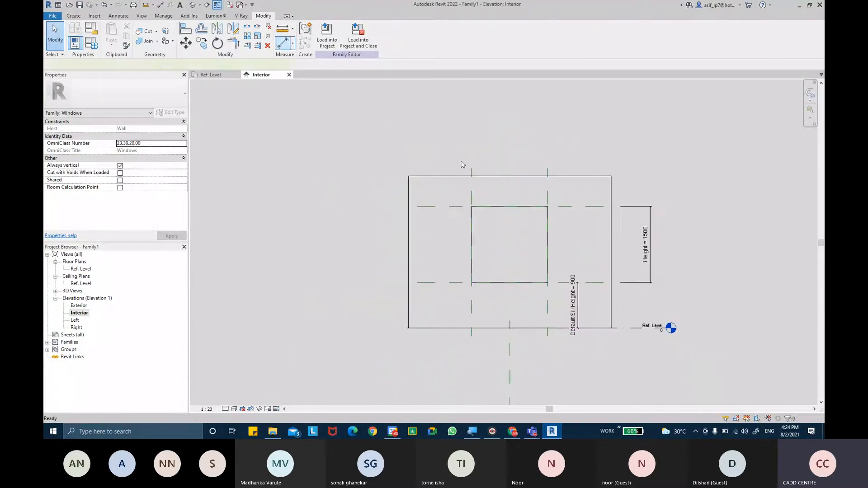
scroll(460, 163, "up", 2)
left_click(477, 198)
left_click(593, 205)
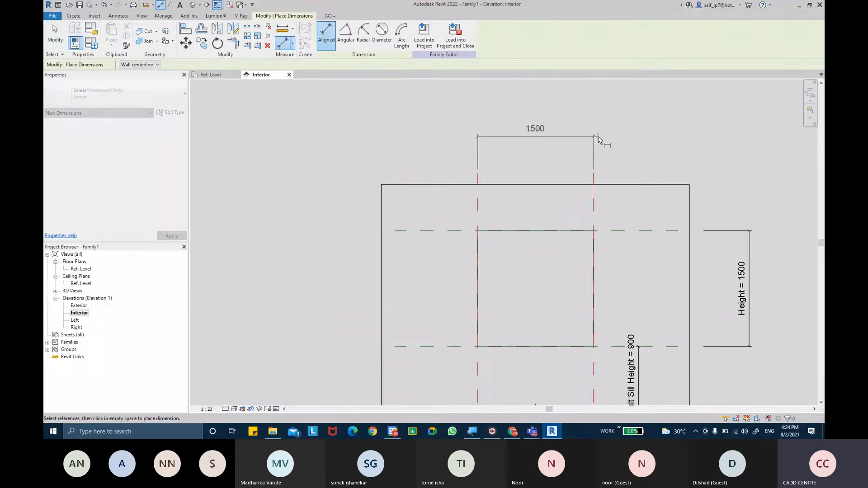
left_click(600, 140)
scroll(601, 190, "down", 3)
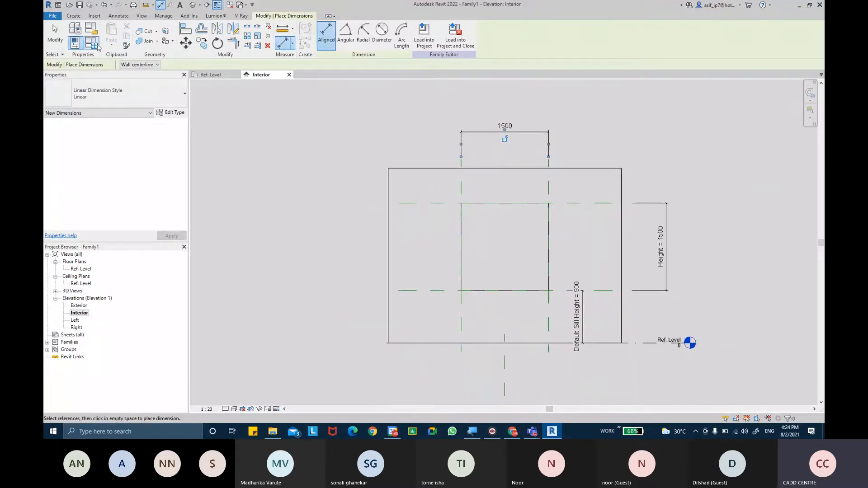
key("Escape")
key("Escape")
middle_click_drag(549, 207, 508, 193)
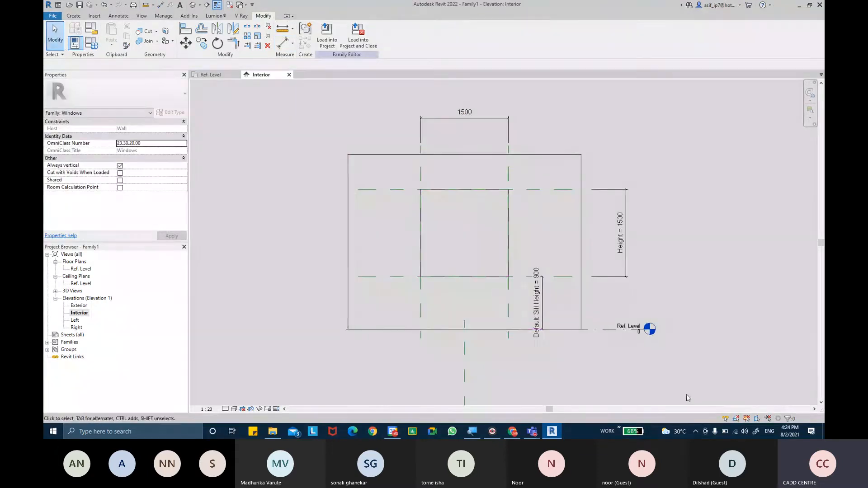
Step: Switch to the Microsoft Teams meeting, admit the guest waiting in the lobby, and return to Revit
mouse_move(533, 431)
left_click(503, 397)
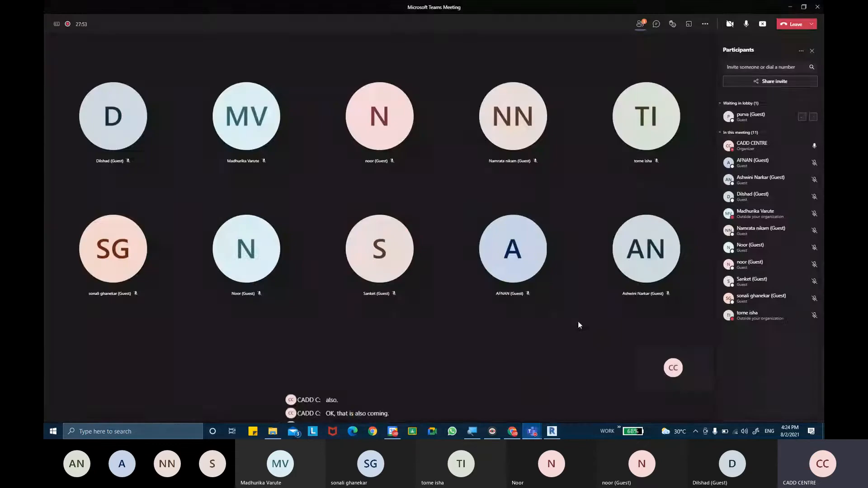
left_click(805, 117)
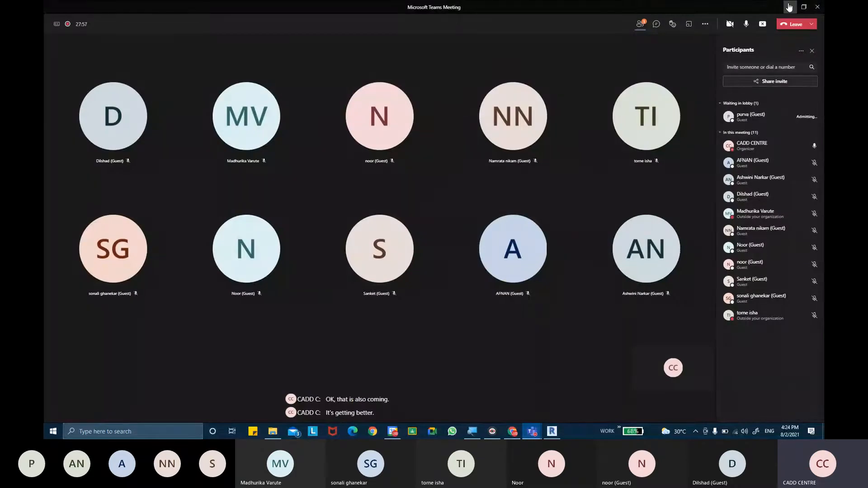
left_click(788, 6)
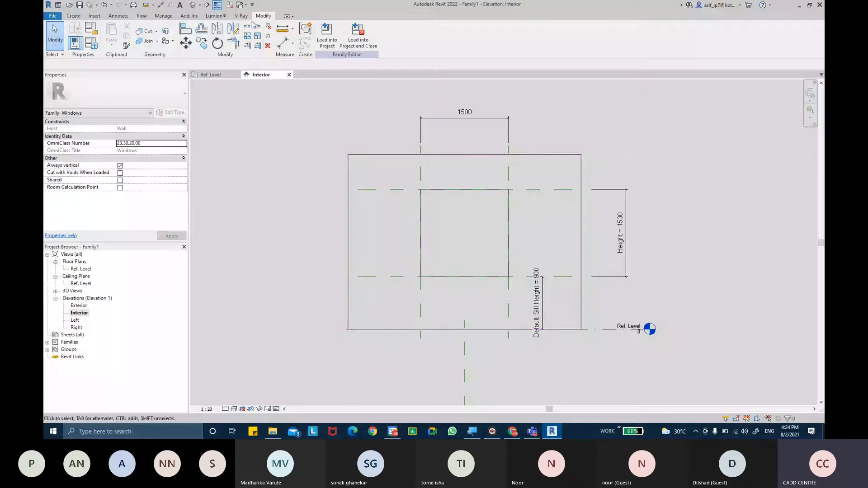
Step: In Family Types, make 2100 X 1500MM TRIPLE PANEL SLIDING the current type and accept it
key("f")
key("t")
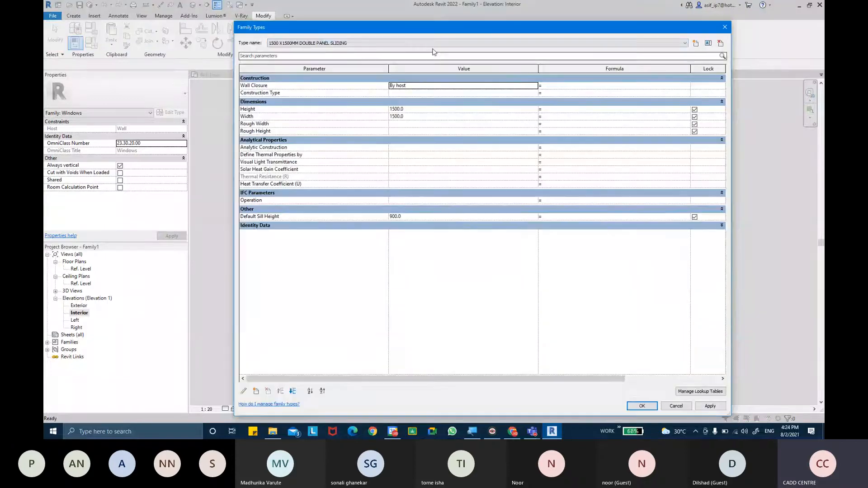
left_click(432, 43)
left_click(401, 56)
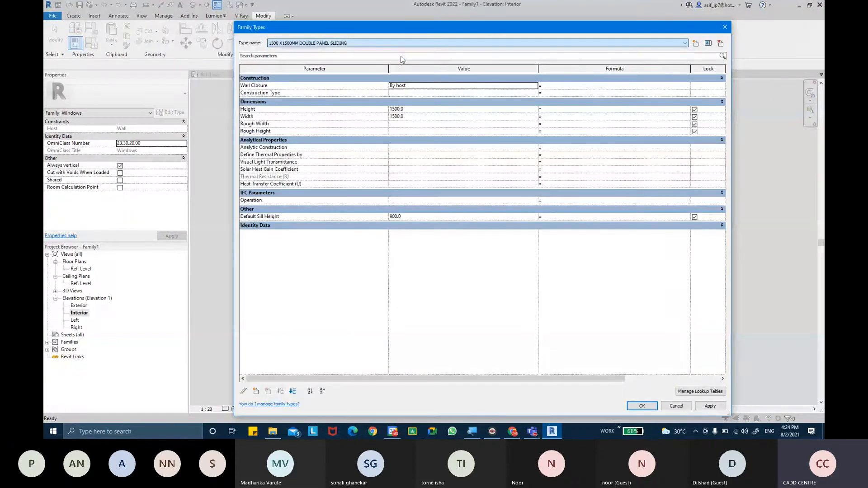
left_click(642, 406)
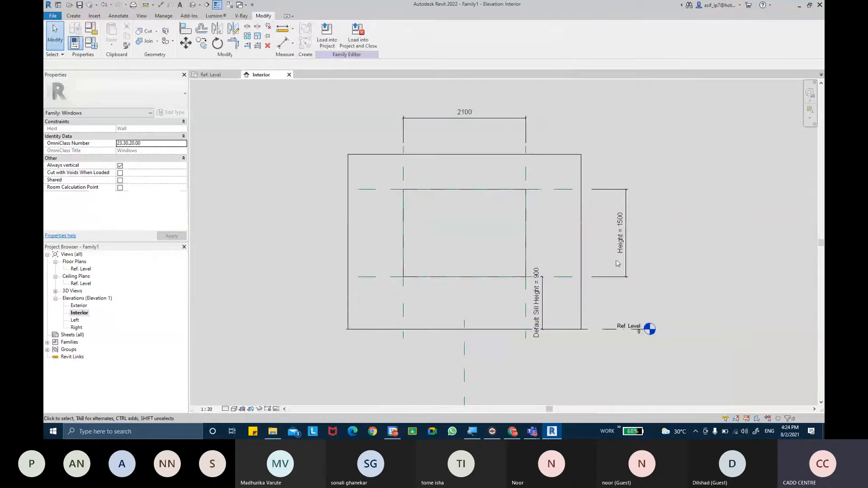
Step: Return the family to the 1500 X1500MM DOUBLE PANEL SLIDING type and accept it
left_click(91, 43)
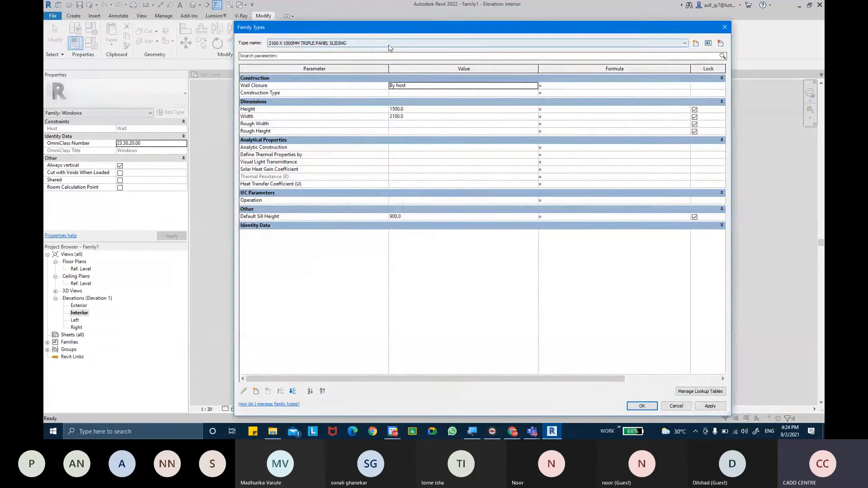
left_click(390, 43)
left_click(390, 51)
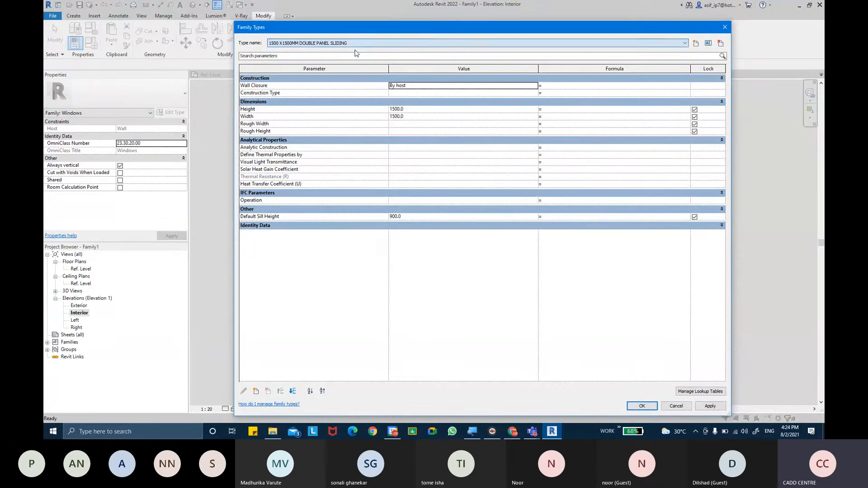
left_click(629, 407)
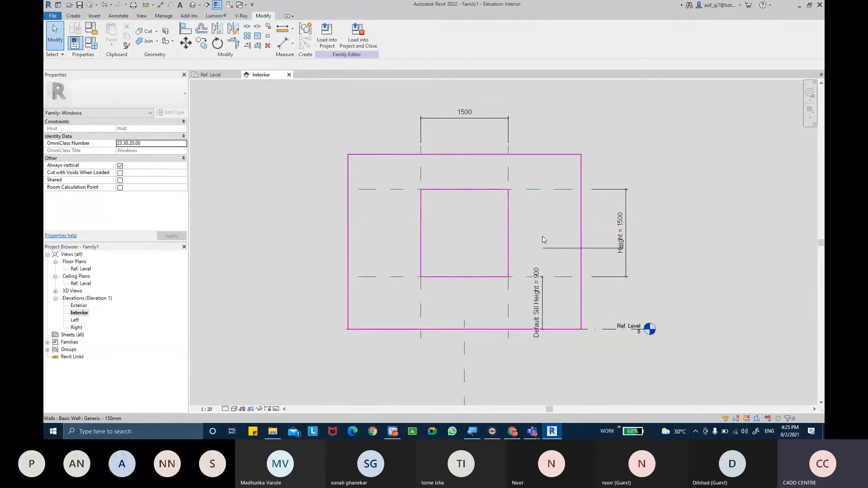
Step: Start a solid Sweep, pick the four edges of the window opening as its path, and finish the path
left_click(69, 21)
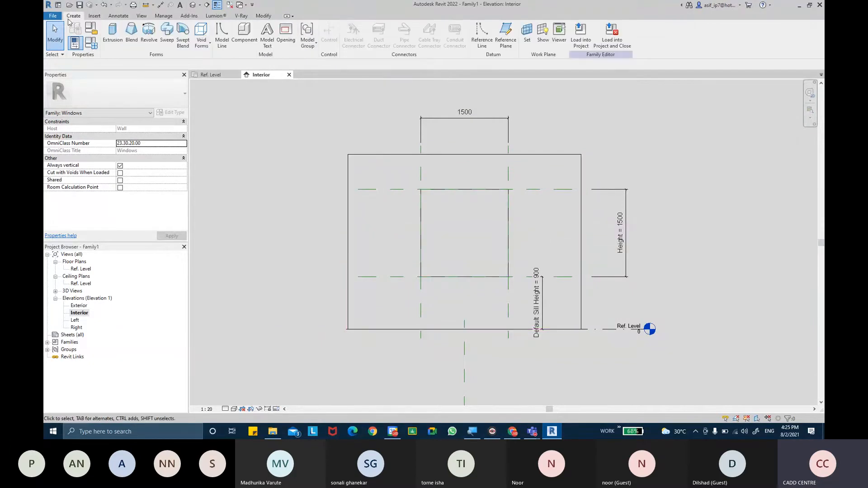
left_click(159, 56)
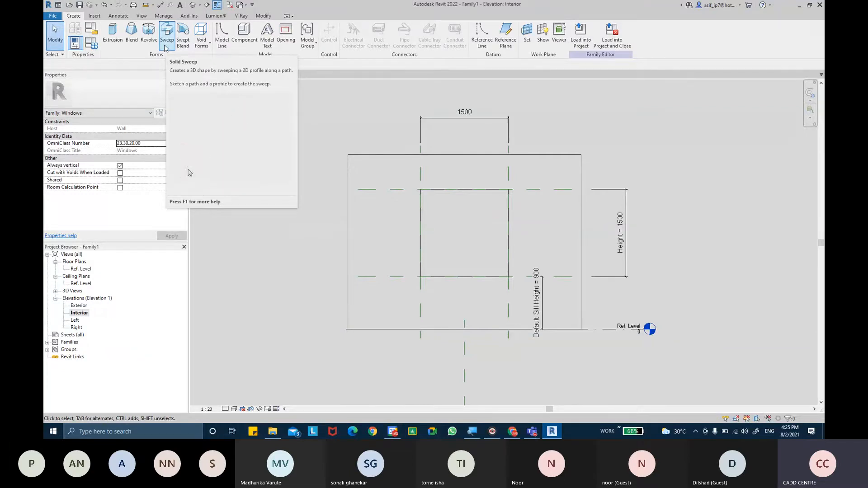
left_click(166, 36)
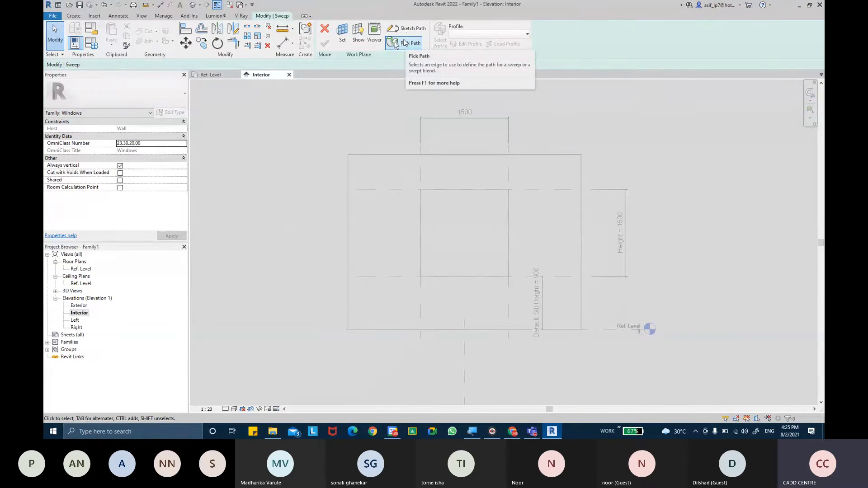
left_click(404, 43)
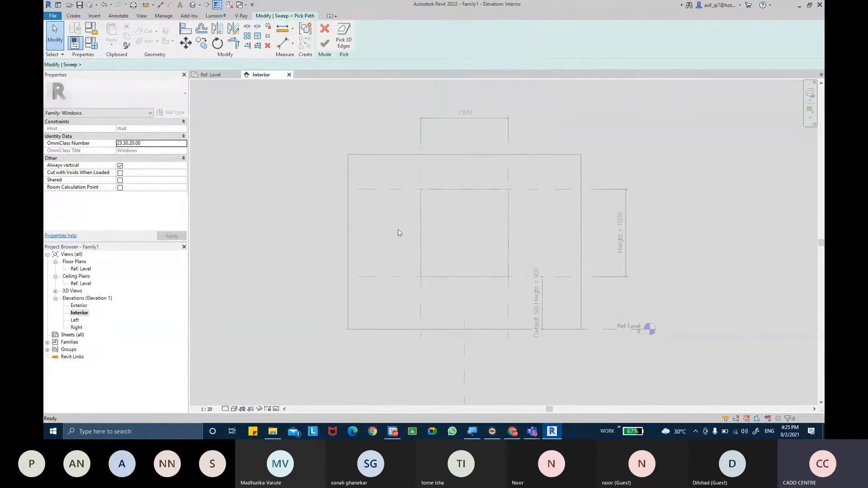
left_click(421, 239)
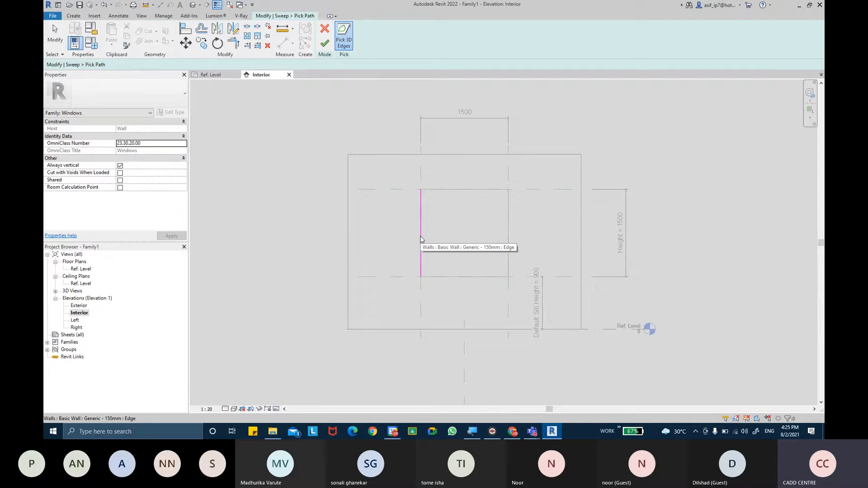
left_click(457, 193)
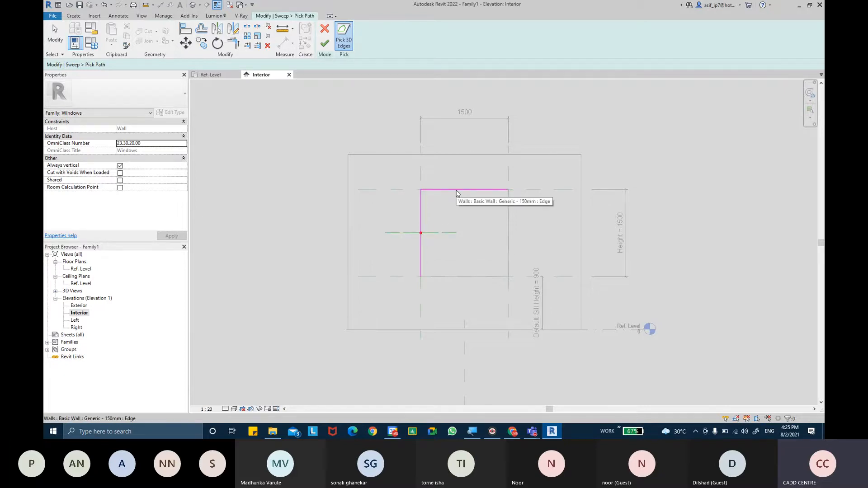
left_click(509, 220)
left_click(485, 277)
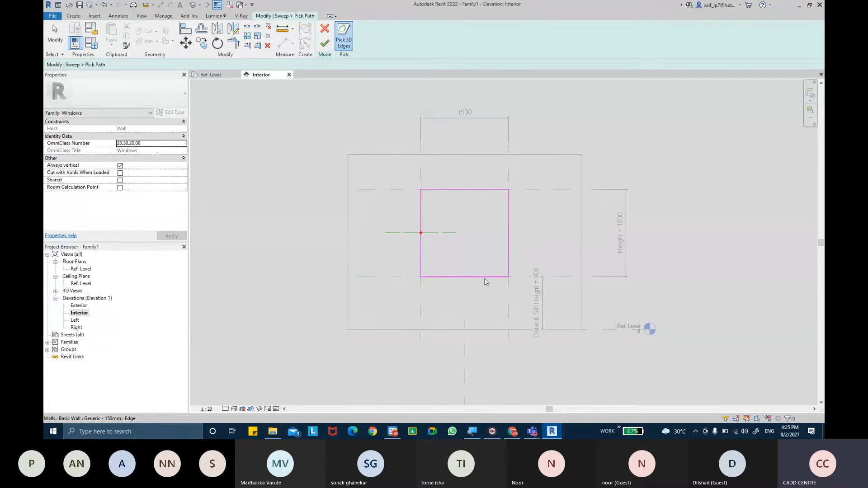
left_click(485, 282)
left_click(325, 44)
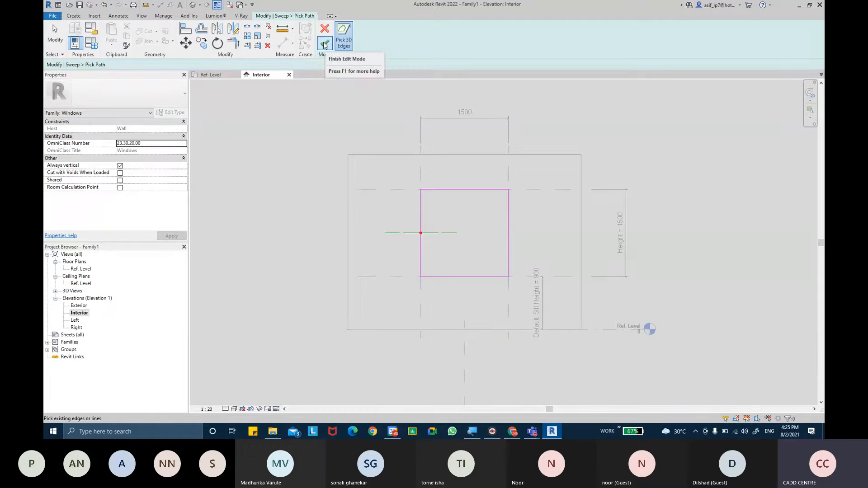
left_click(325, 44)
left_click(324, 44)
left_click(325, 44)
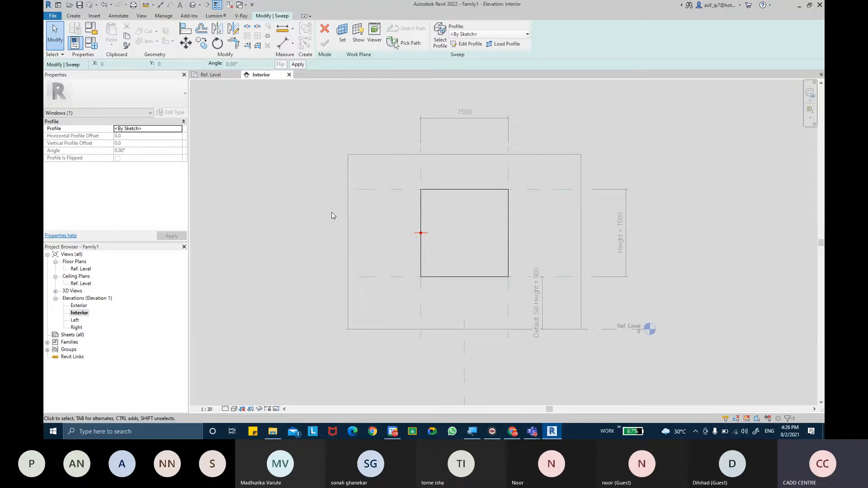
Step: Start editing the sweep profile and open the Floor Plan: Ref. Level view for sketching it
left_click(468, 44)
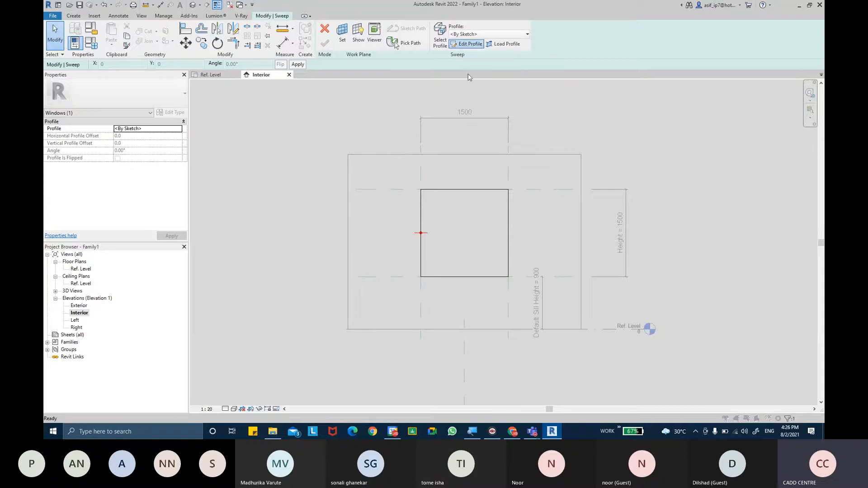
left_click_drag(535, 94, 283, 117)
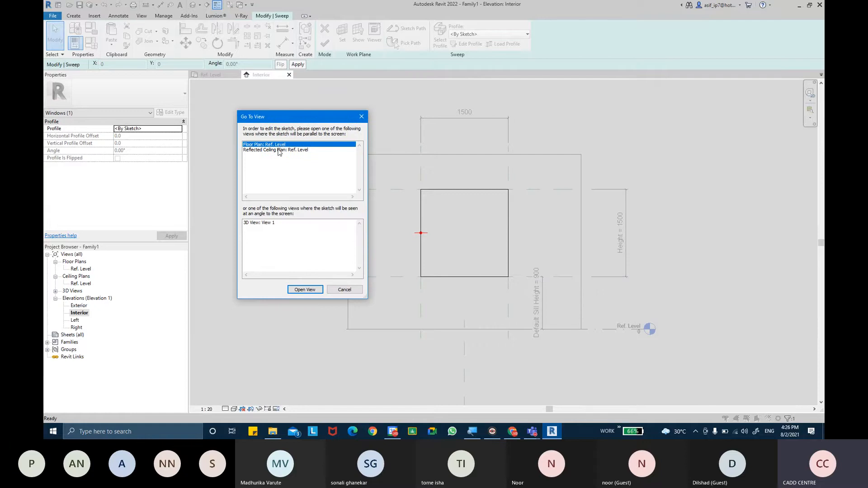
left_click(262, 223)
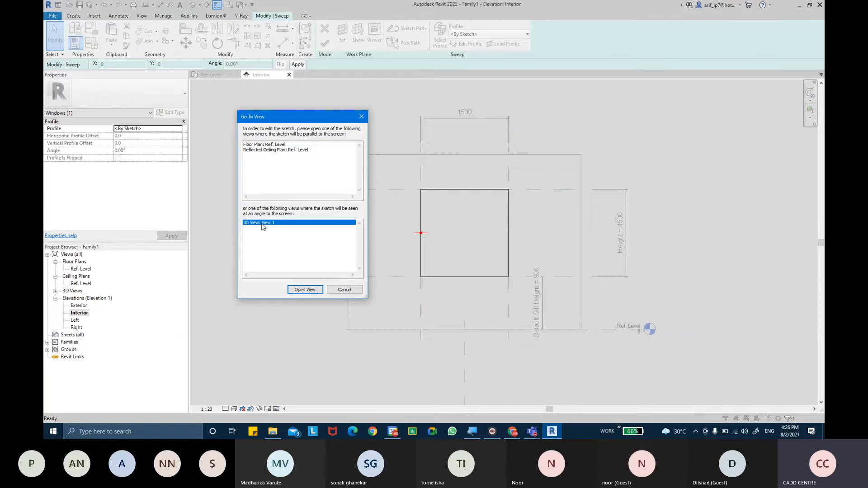
left_click(268, 145)
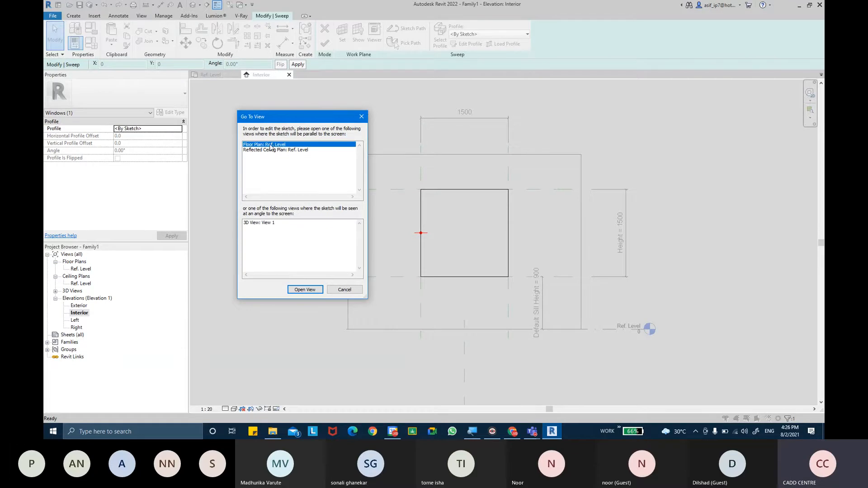
left_click(312, 292)
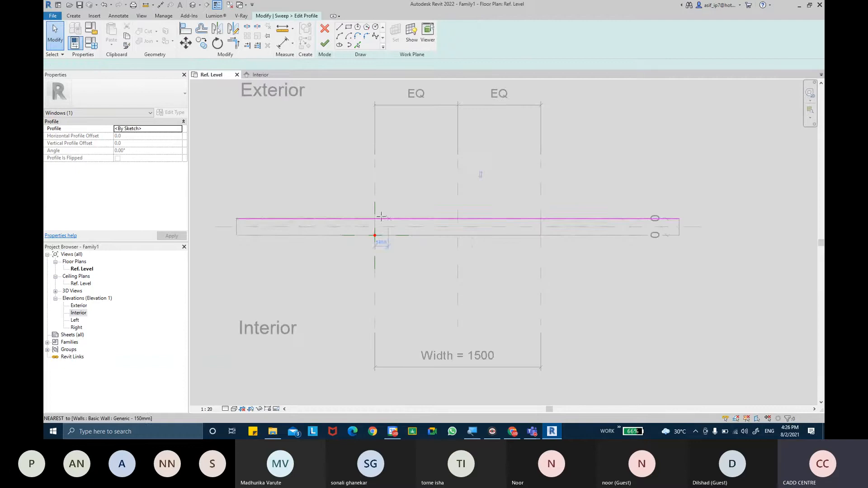
Step: Sketch a rectangular profile about 35 mm wide from the path's origin point across the full 150 mm wall thickness
scroll(374, 237, "up", 2)
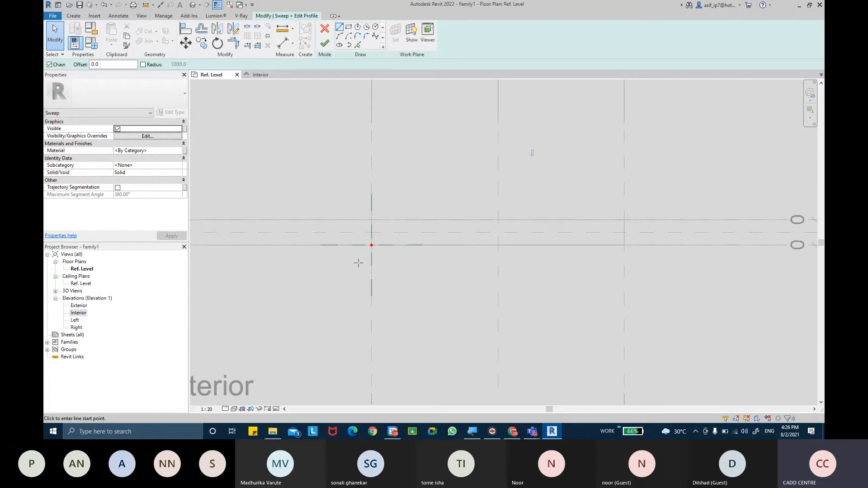
scroll(363, 237, "up", 3)
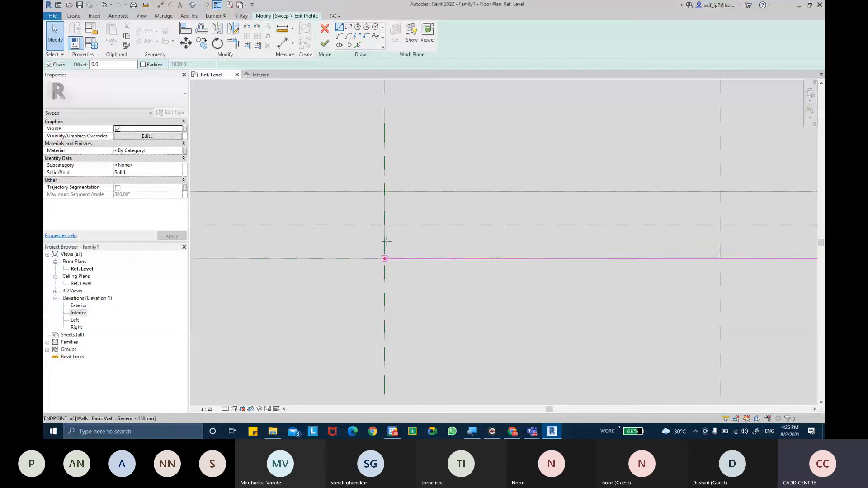
left_click(349, 27)
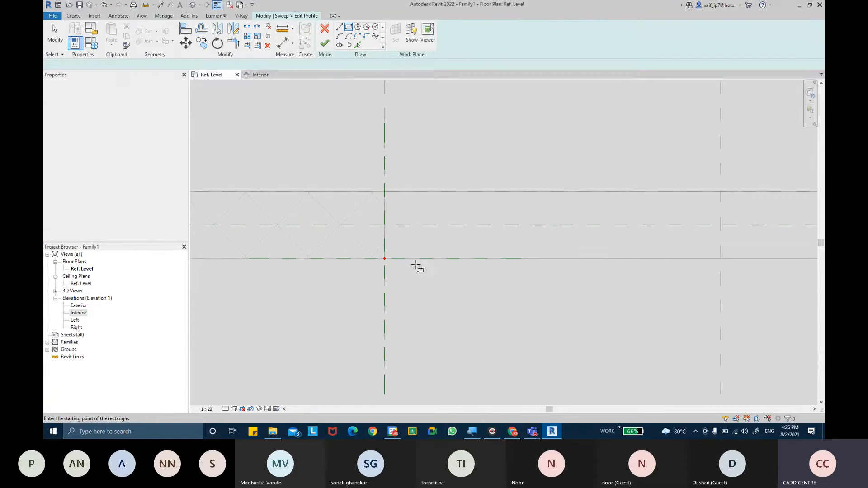
left_click(385, 258)
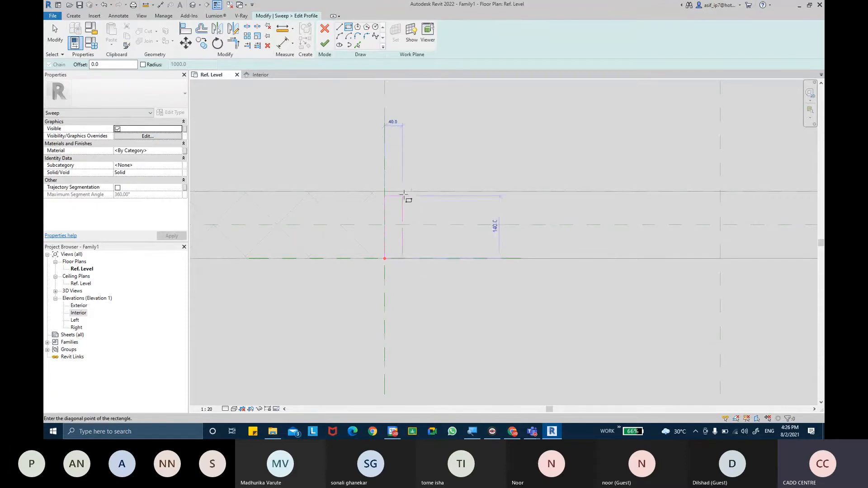
left_click(402, 192)
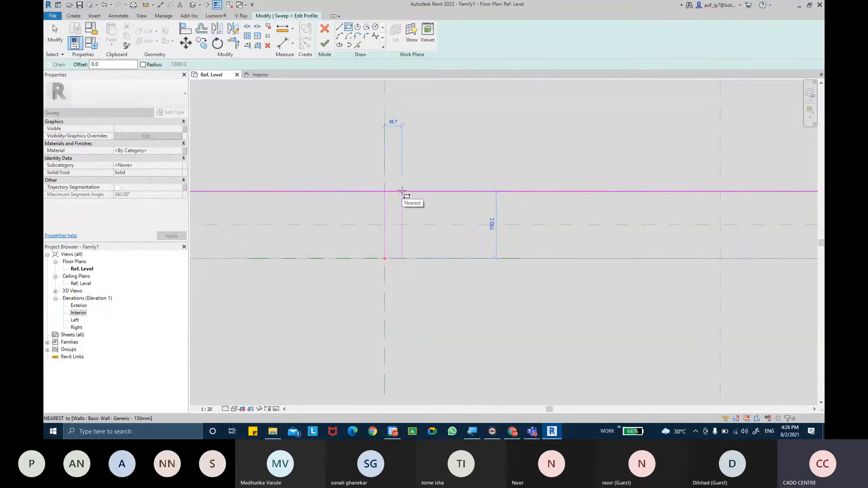
left_click(402, 191)
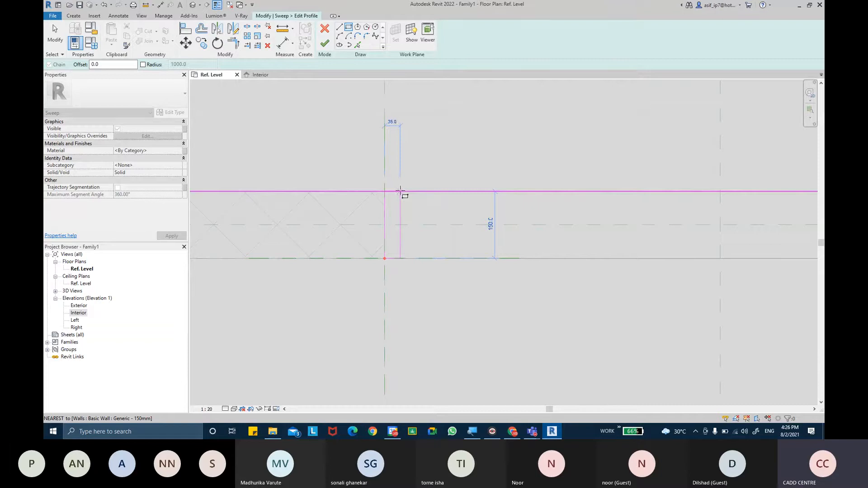
left_click(400, 191)
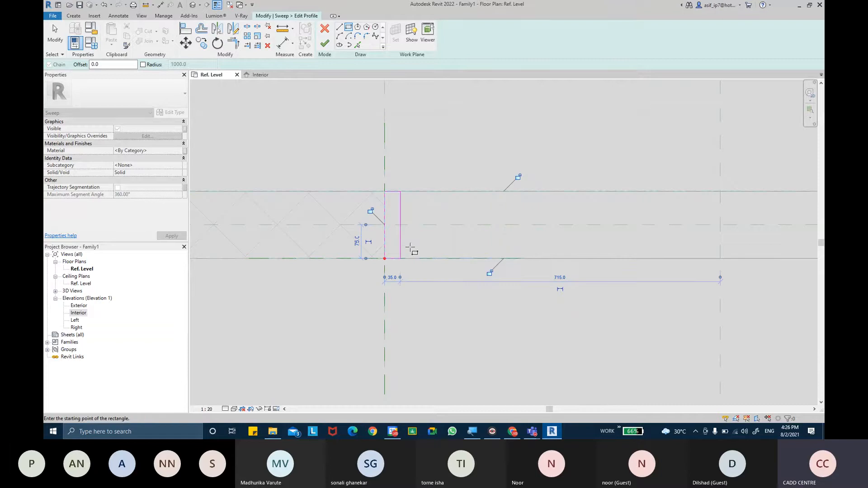
Step: Lock the rectangle's jamb-side edge and its two short edges to the opening reference plane and the wall faces
left_click(370, 210)
left_click(489, 272)
left_click(518, 177)
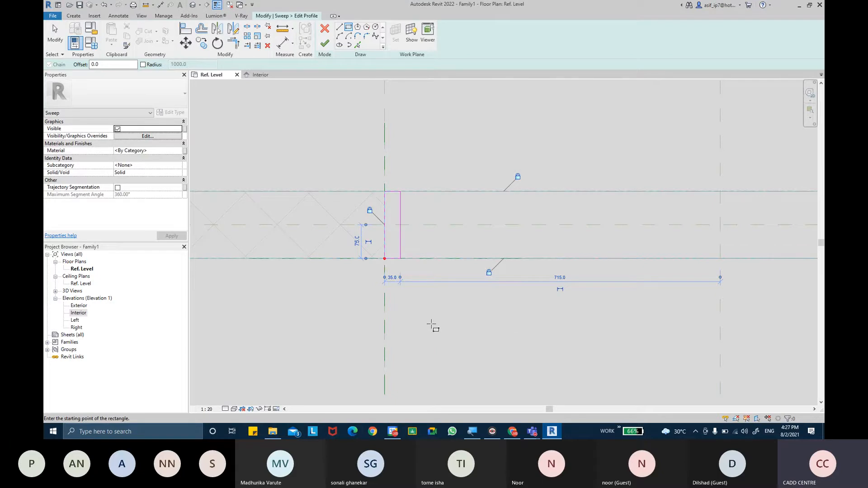
key("Escape")
key("Escape")
Step: Set the plan view scale to 1:2 for working on the profile
scroll(416, 235, "up", 4)
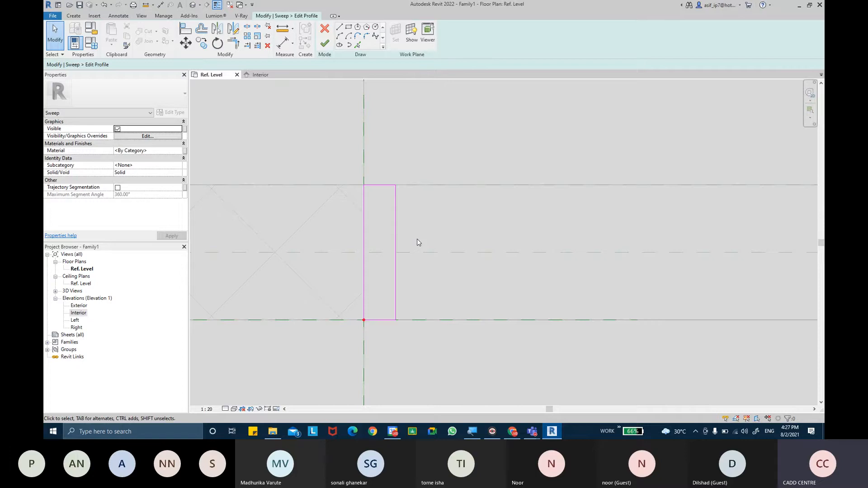
left_click(206, 409)
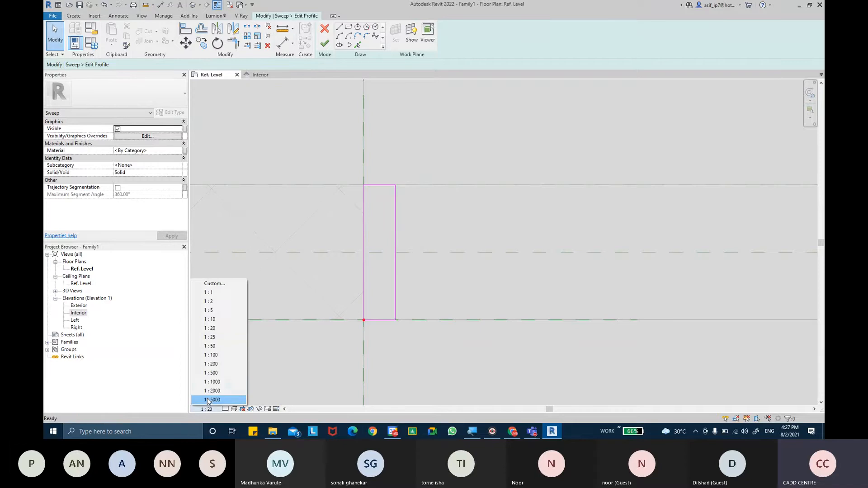
left_click(221, 311)
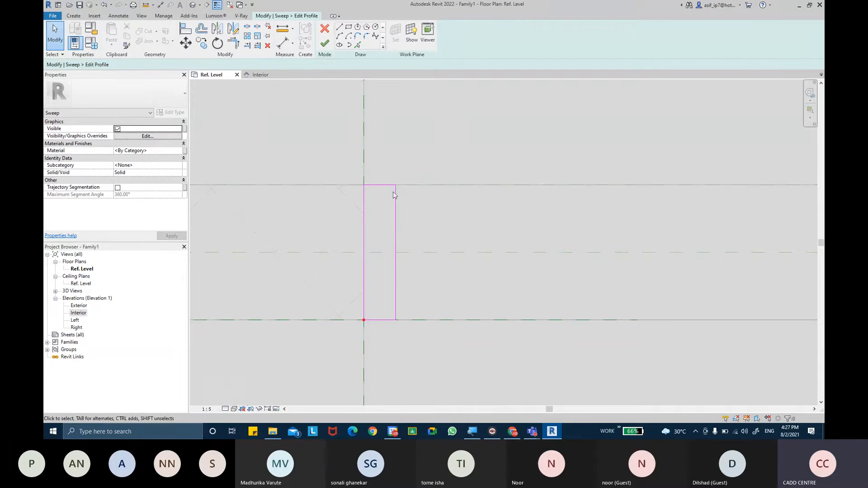
left_click(201, 409)
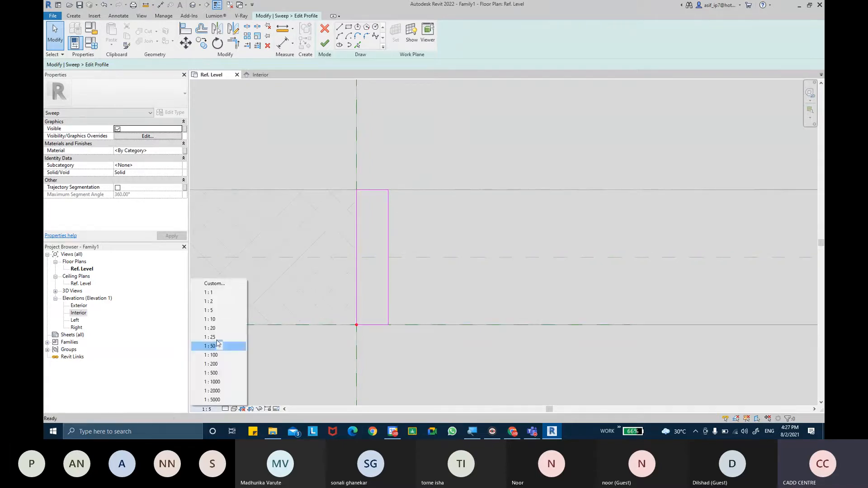
left_click(220, 302)
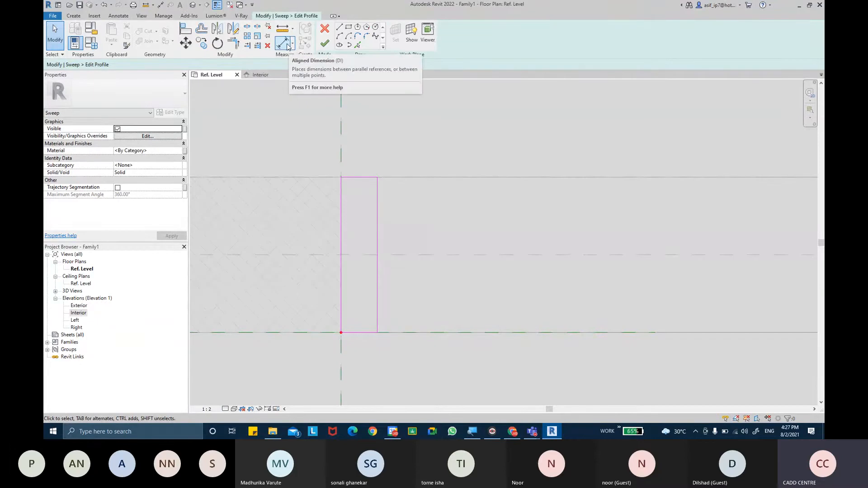
Step: Place an aligned dimension across the width of the rectangular profile on the exterior side
left_click(285, 43)
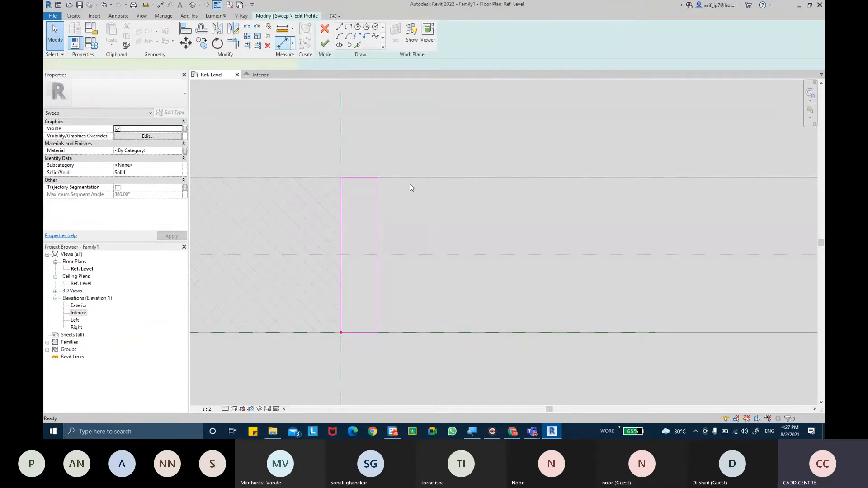
left_click(343, 203)
left_click(376, 204)
left_click(396, 144)
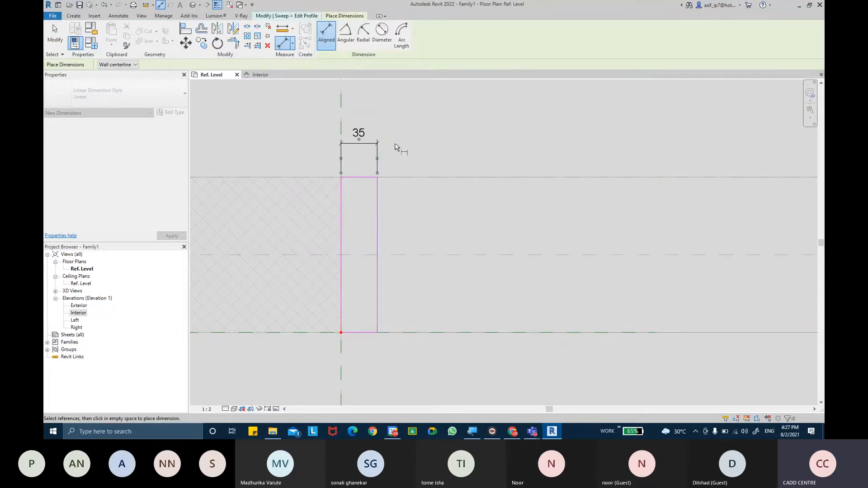
middle_click_drag(370, 198, 341, 198)
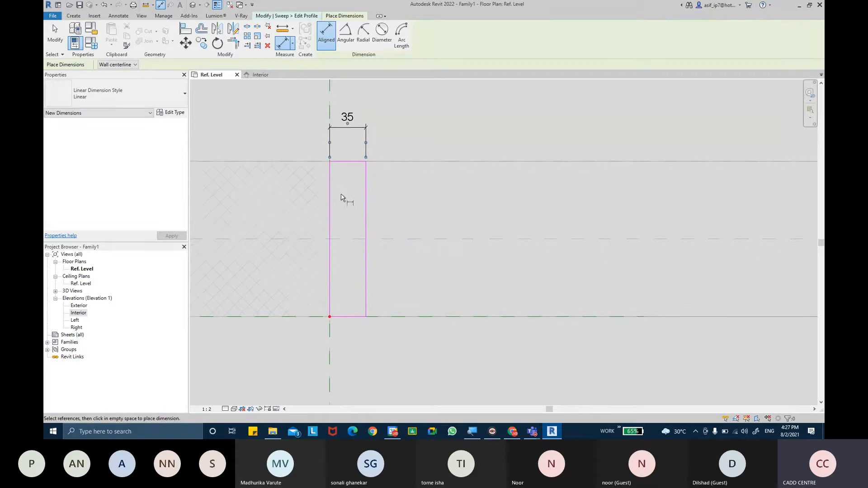
key("Escape")
Step: Label the profile's width dimension with a new family type parameter named GRANITE THICKNESS
left_click(366, 159)
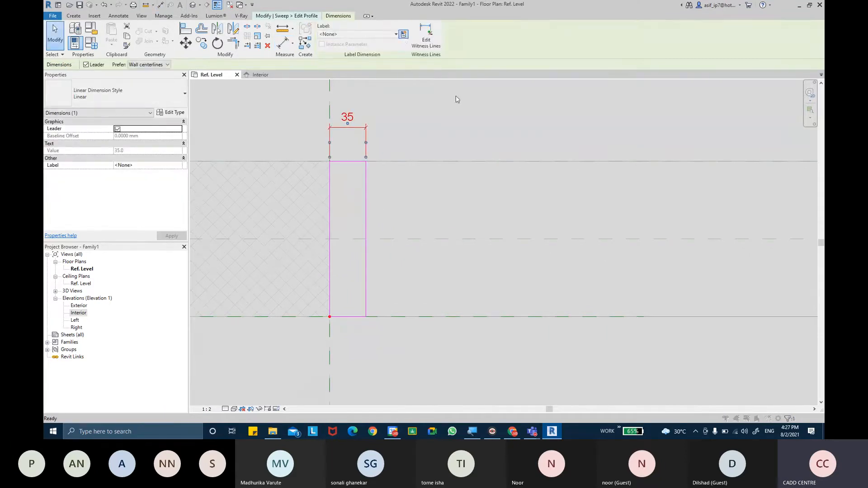
type("GRA")
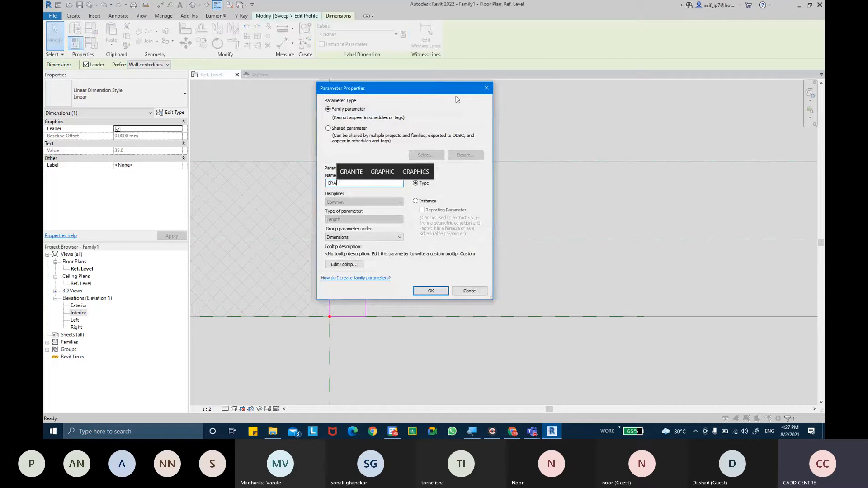
type("NIT")
type("E THIC")
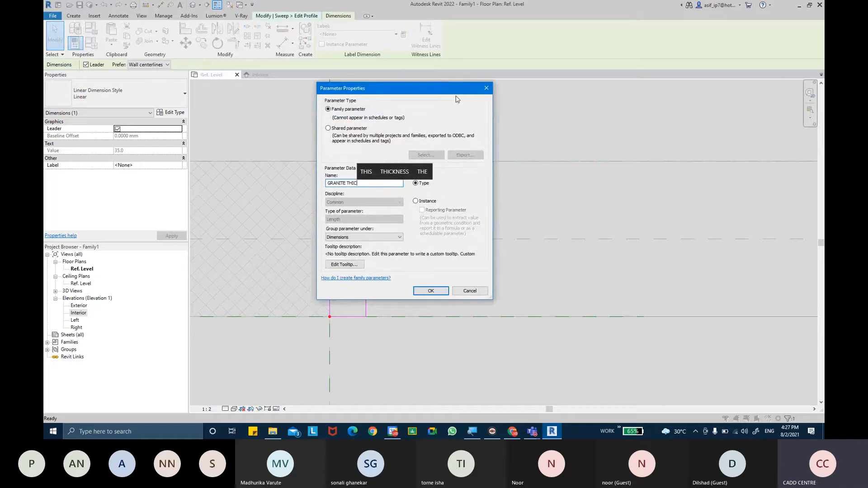
type("KNESS")
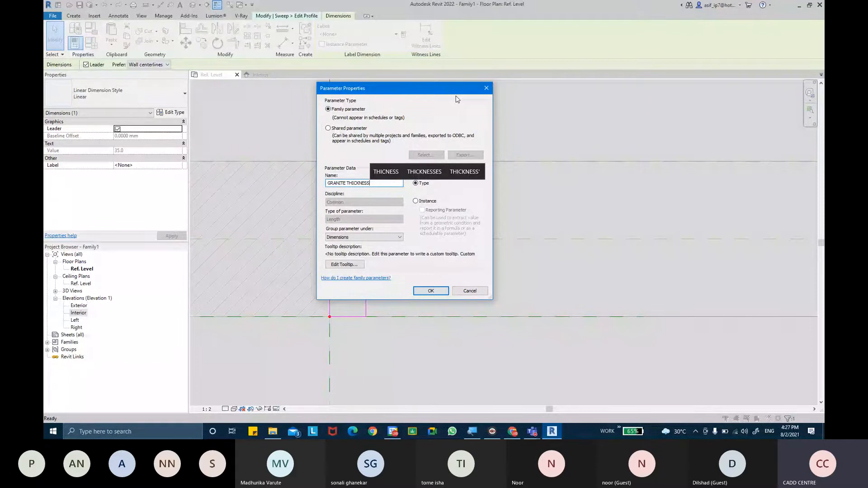
key("Return")
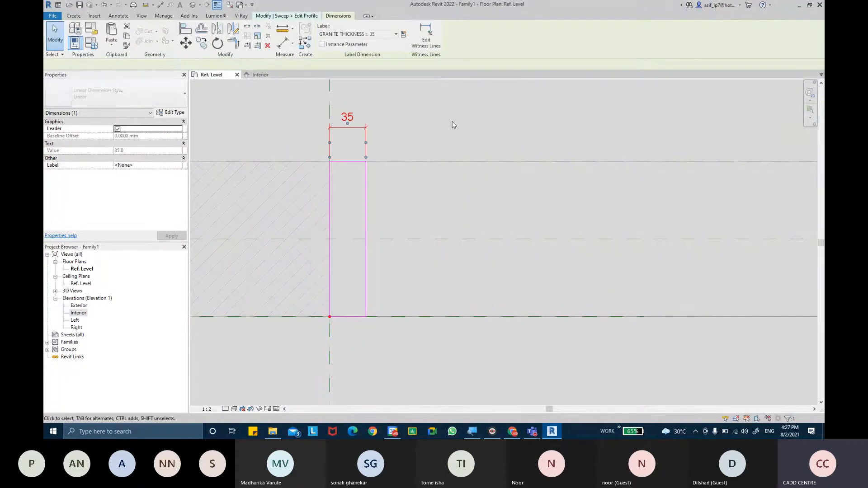
left_click(454, 125)
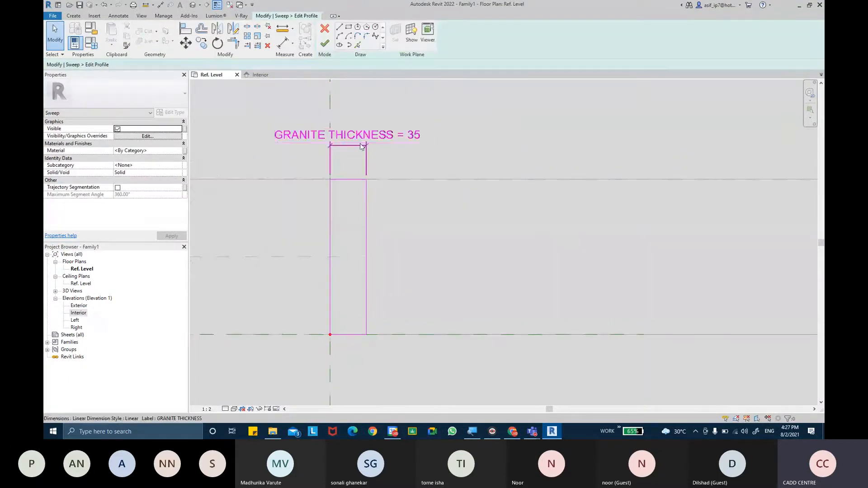
Step: Fillet the profile's free corner at the exterior wall face with a 5 mm radius
scroll(376, 165, "up", 2)
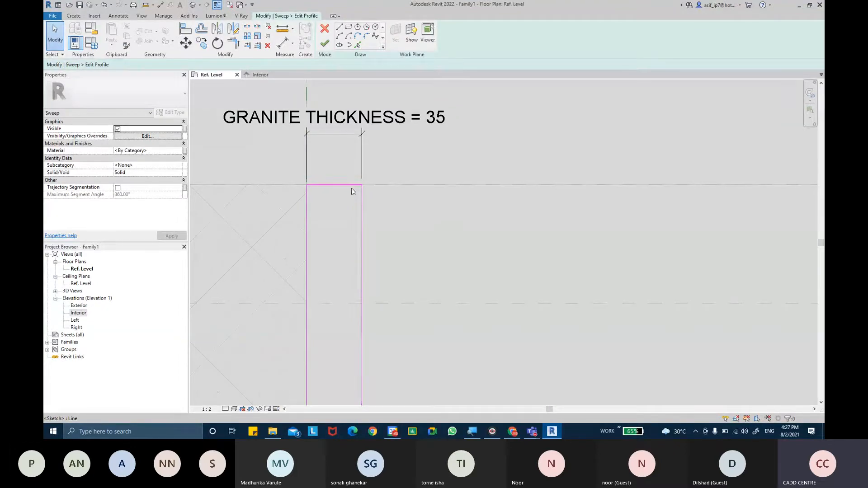
middle_click_drag(354, 263, 359, 226)
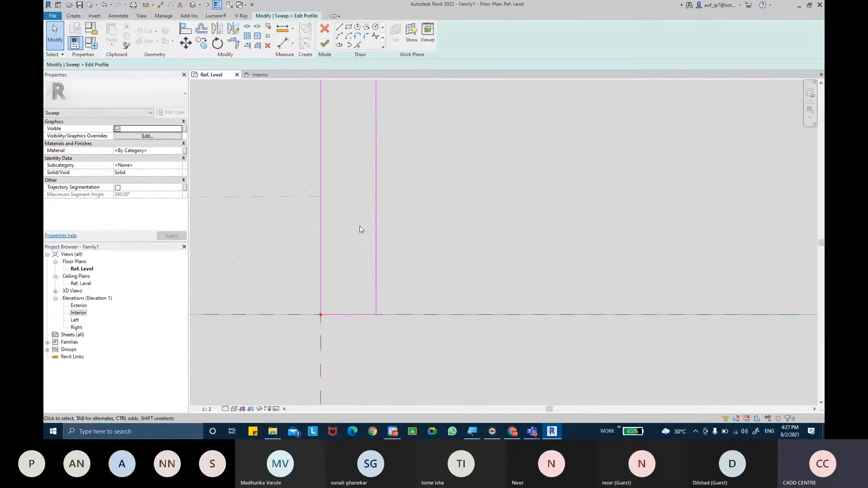
middle_click_drag(392, 165, 385, 251)
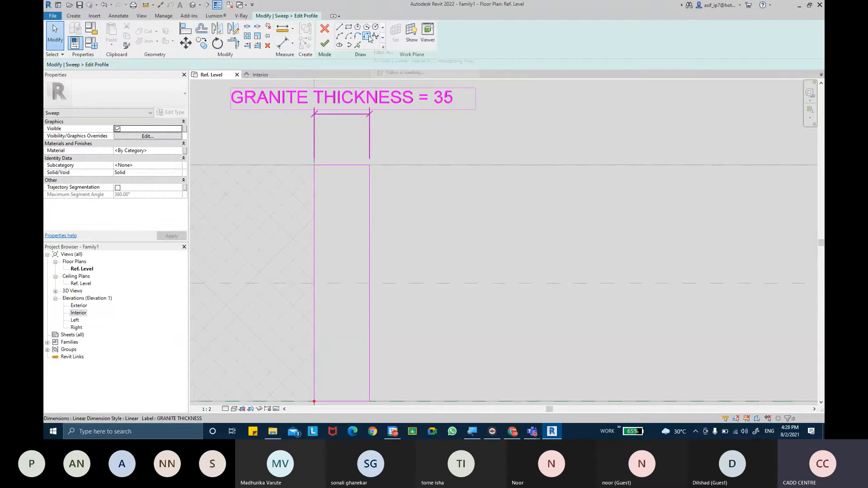
left_click(368, 37)
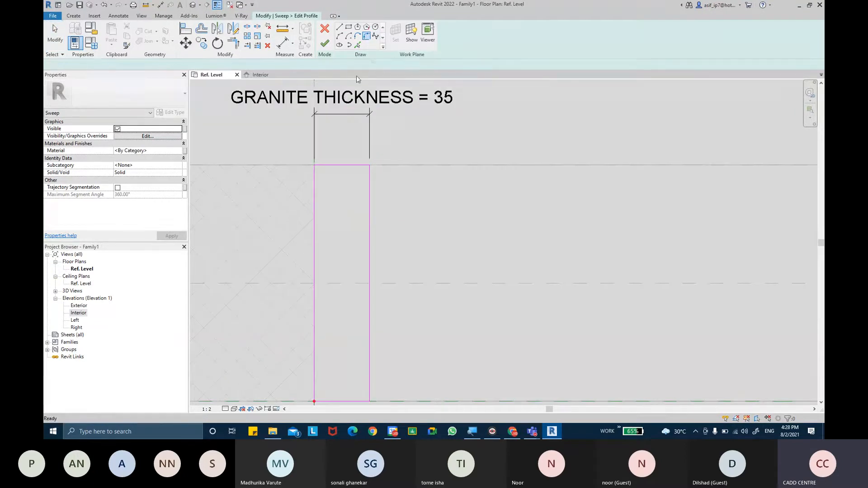
left_click(91, 63)
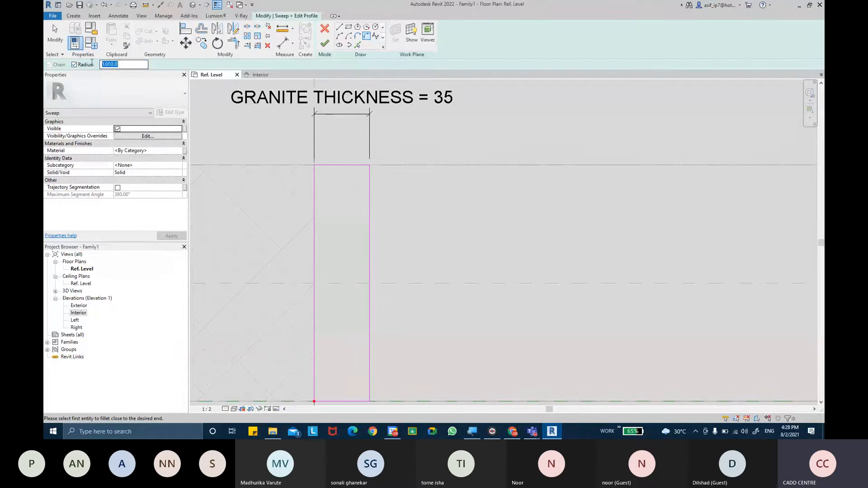
type("5.0")
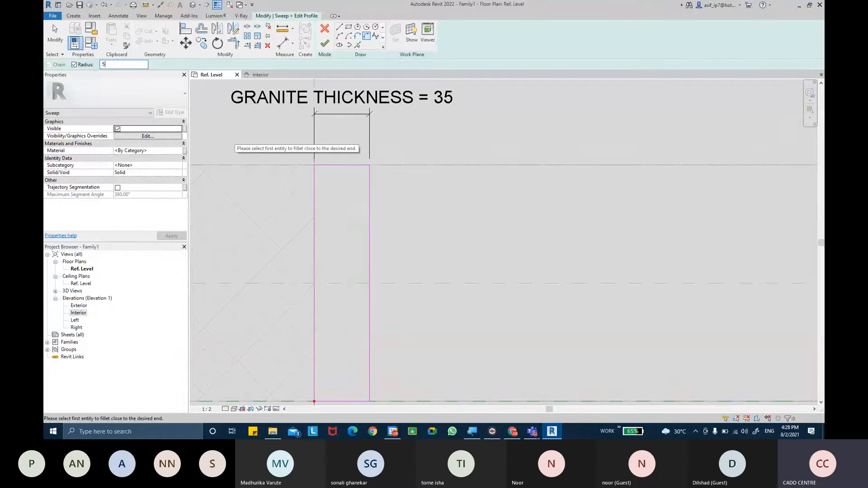
left_click(357, 166)
left_click(369, 190)
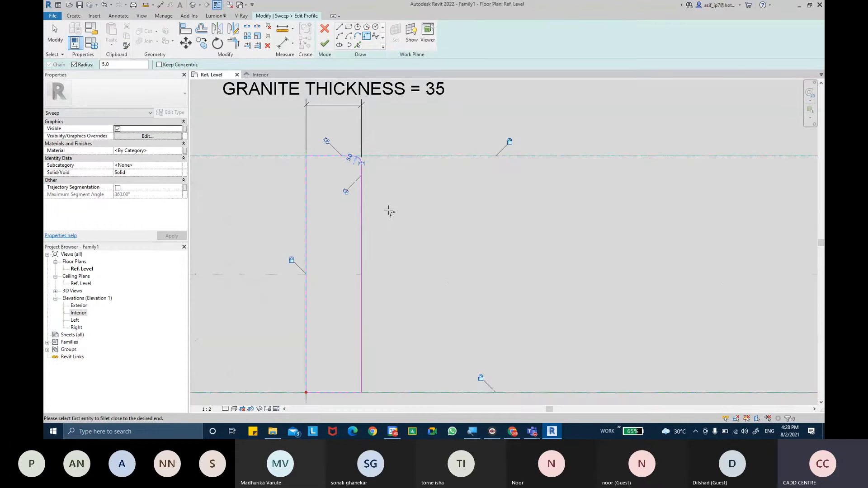
Step: Fillet the profile's free corner at the interior wall face with the same 5 mm radius
scroll(397, 296, "up", 3)
left_click(355, 222)
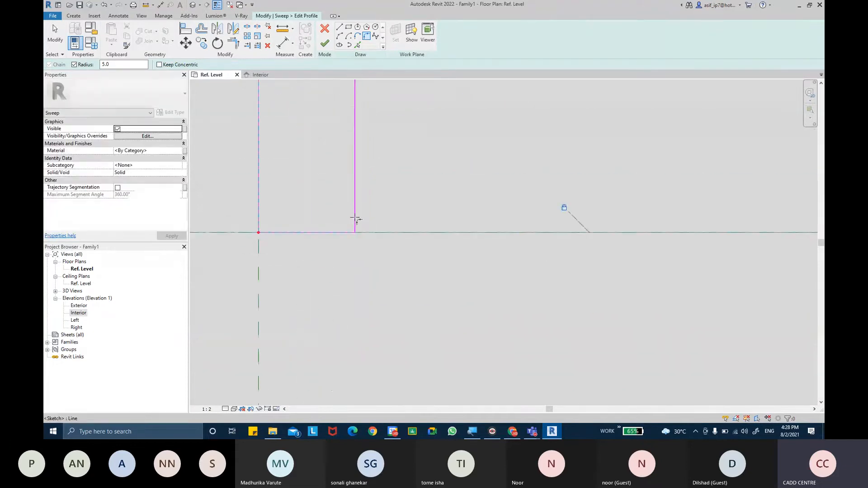
left_click(340, 232)
middle_click_drag(409, 236, 404, 255)
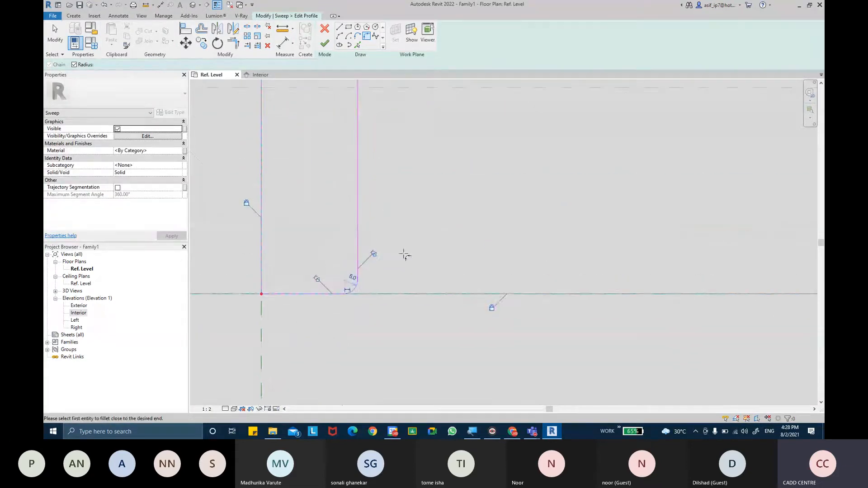
scroll(404, 255, "down", 4)
scroll(406, 232, "down", 1)
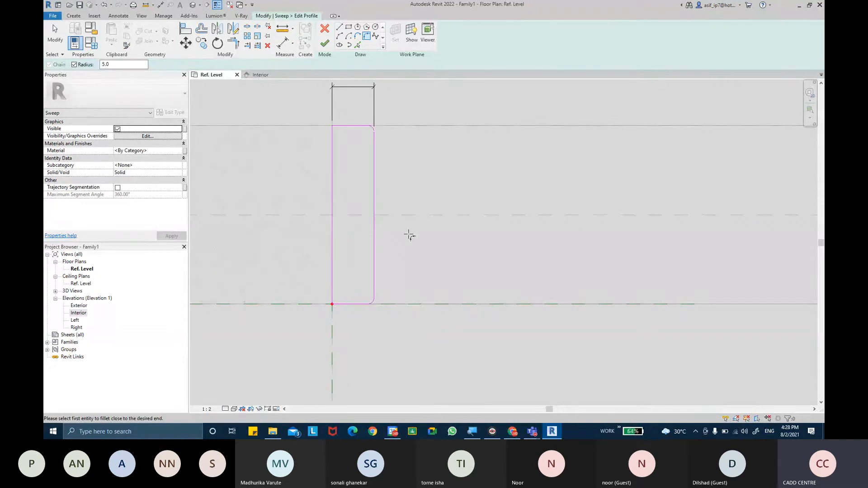
key("Escape")
middle_click_drag(412, 226, 403, 277)
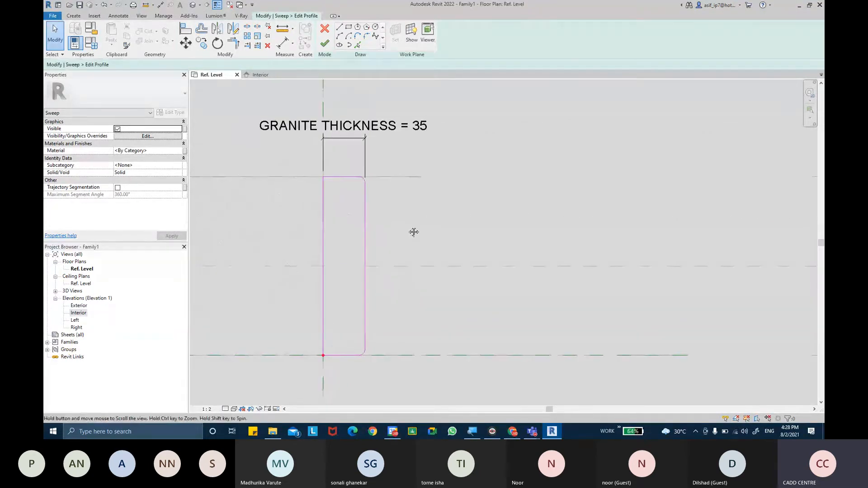
middle_click_drag(414, 232, 410, 232)
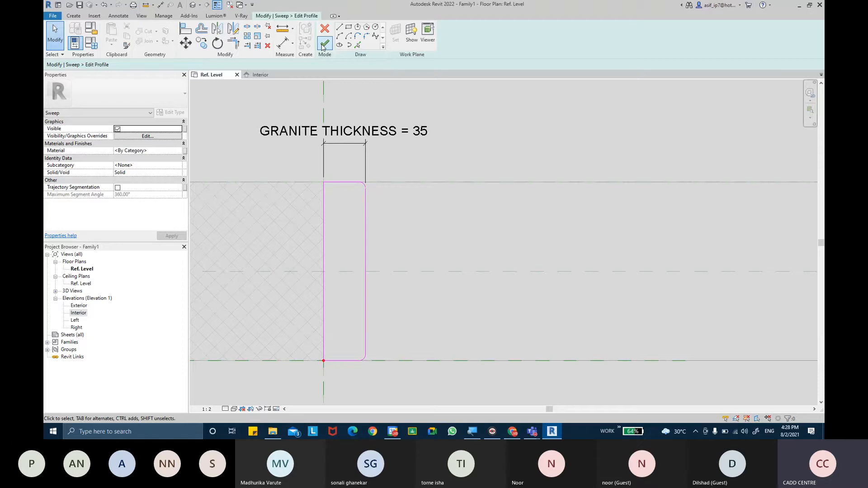
Step: Finish the profile sketch and complete the granite frame sweep around the opening
left_click(323, 45)
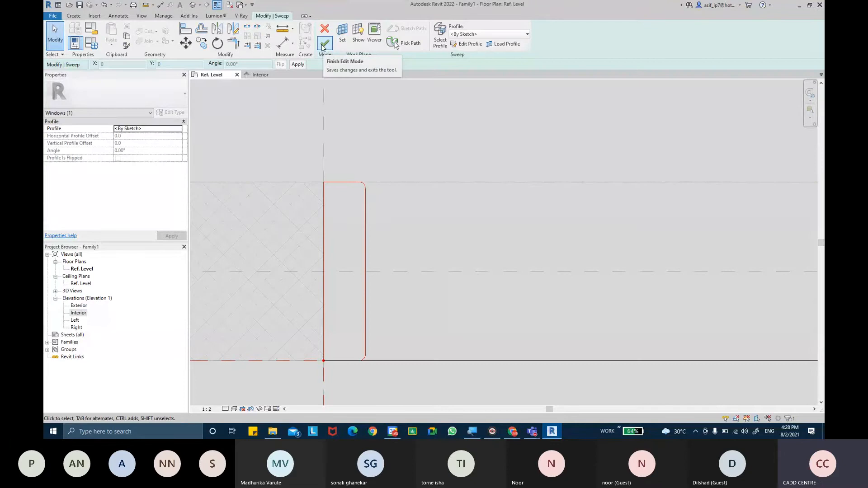
left_click(323, 45)
scroll(436, 195, "down", 3)
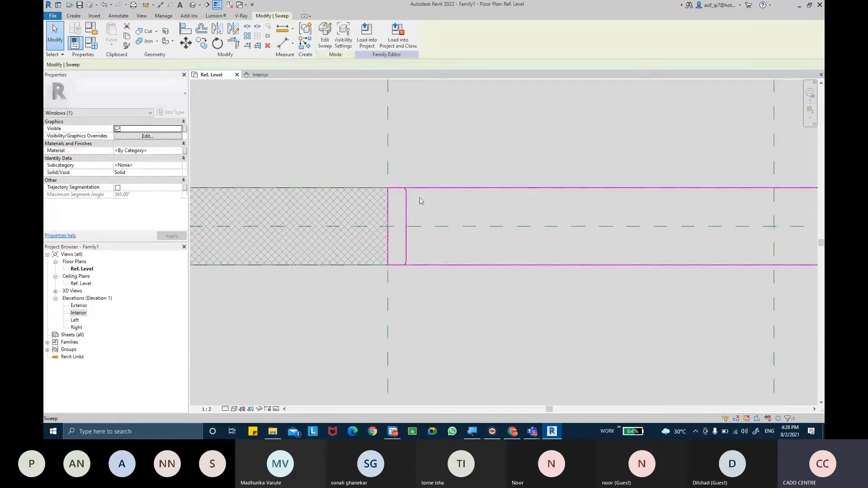
middle_click_drag(544, 141, 464, 139)
key("Escape")
scroll(453, 140, "down", 2)
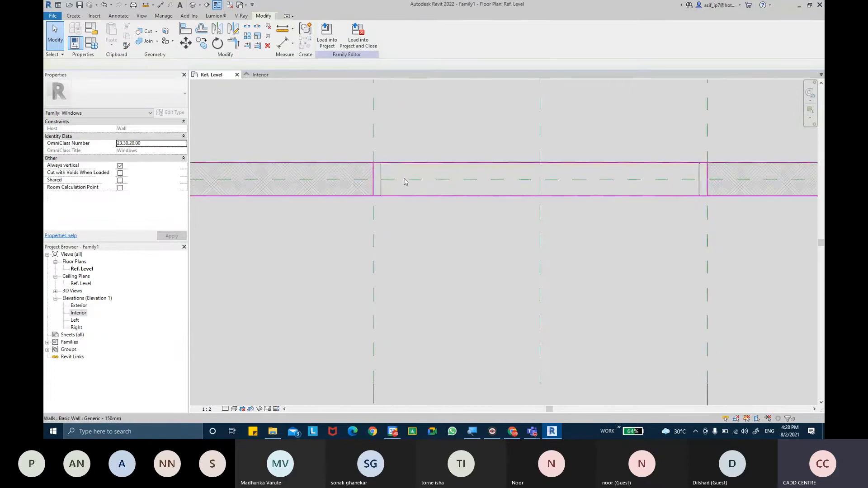
Step: Open the material assignment of the granite frame sweep and select Default New Material
left_click(381, 170)
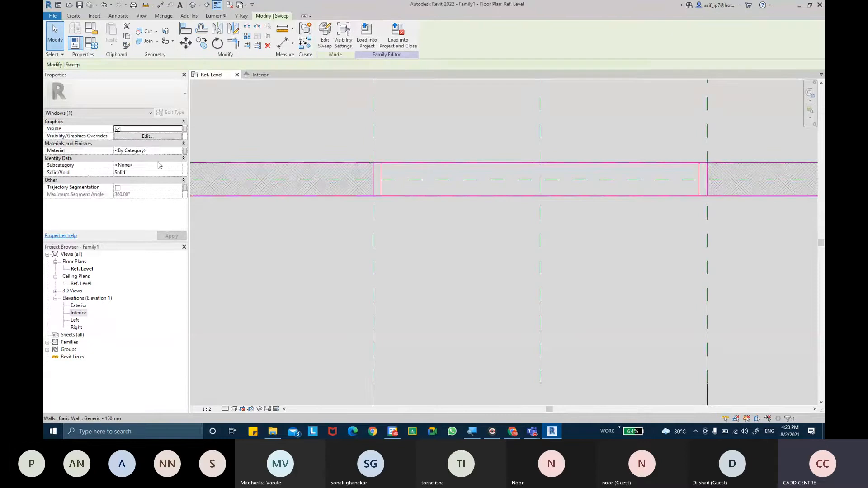
left_click(180, 152)
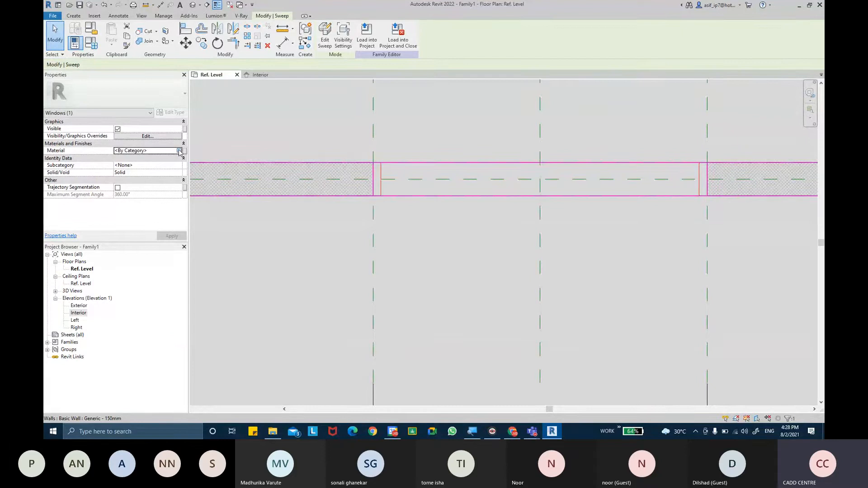
left_click(179, 151)
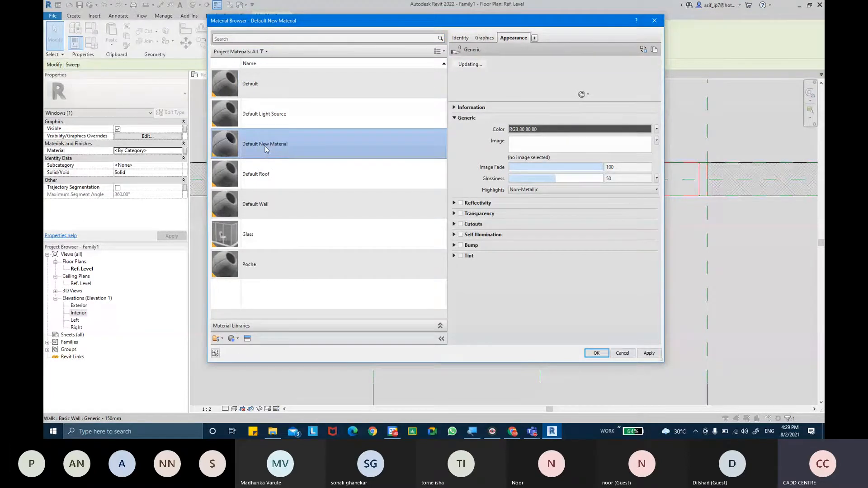
right_click(266, 149)
key("Escape")
Step: Rename the selected material as AR-GRANITE STONE FOR WINDOW and set its class to Stone
left_click(460, 38)
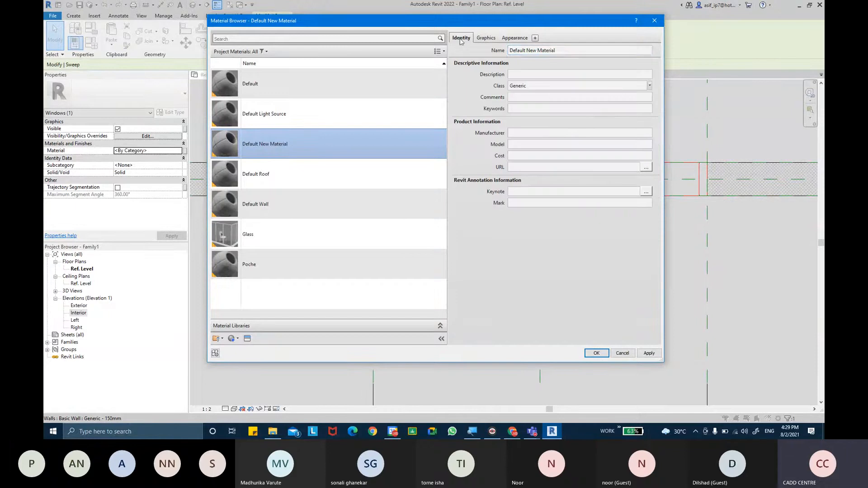
left_click_drag(510, 50, 570, 51)
type("AR")
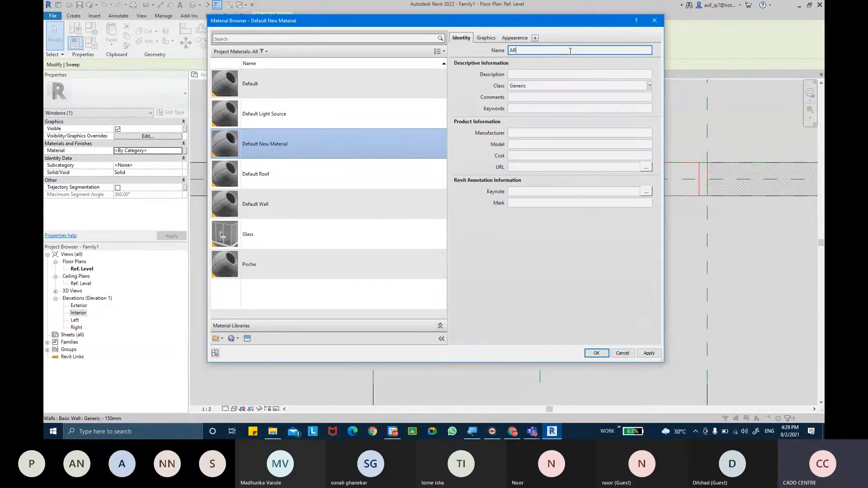
type("-GRANITE STONE ")
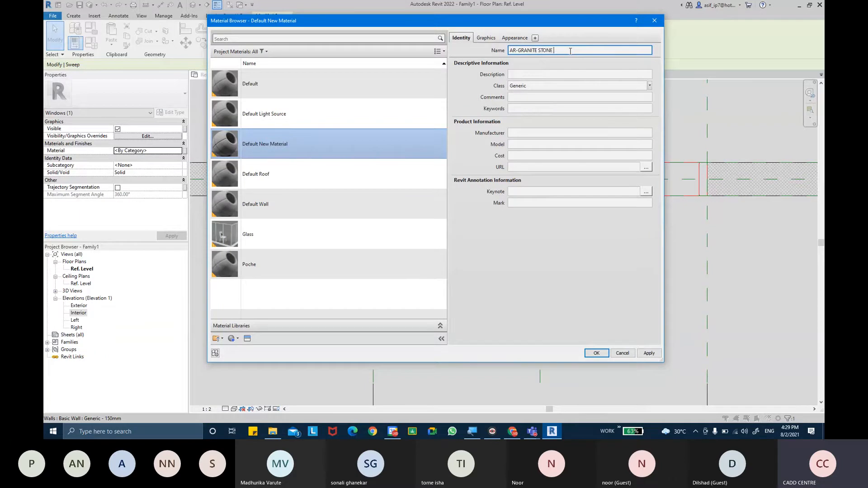
type("FOE")
type("WINDOW")
key("Return")
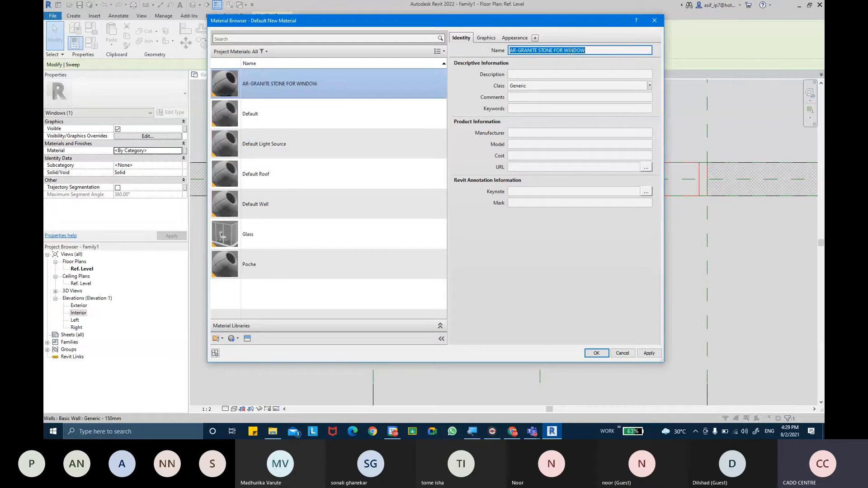
left_click(649, 86)
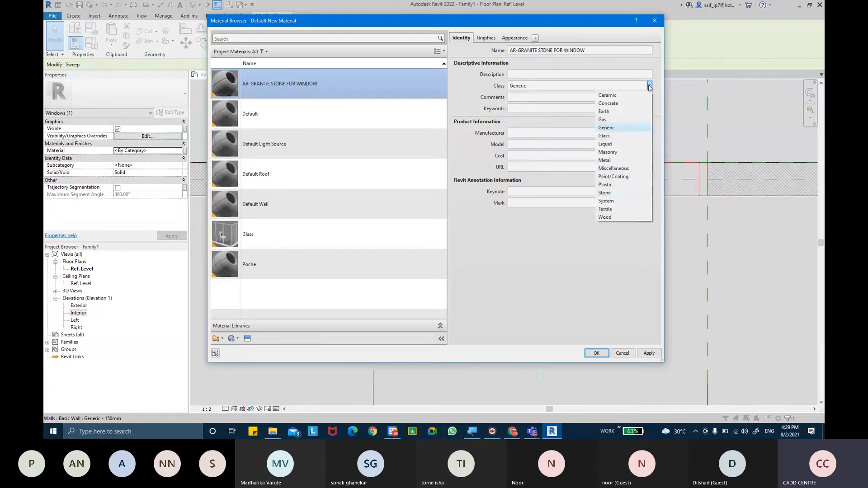
left_click(631, 193)
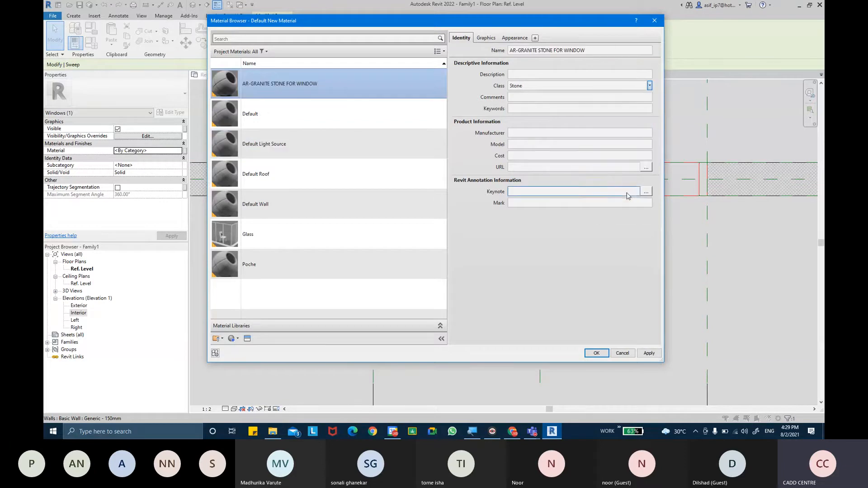
Step: Enable Use Render Appearance for the material's shading and keep its surface foreground pattern at no pattern
left_click(484, 39)
left_click(521, 61)
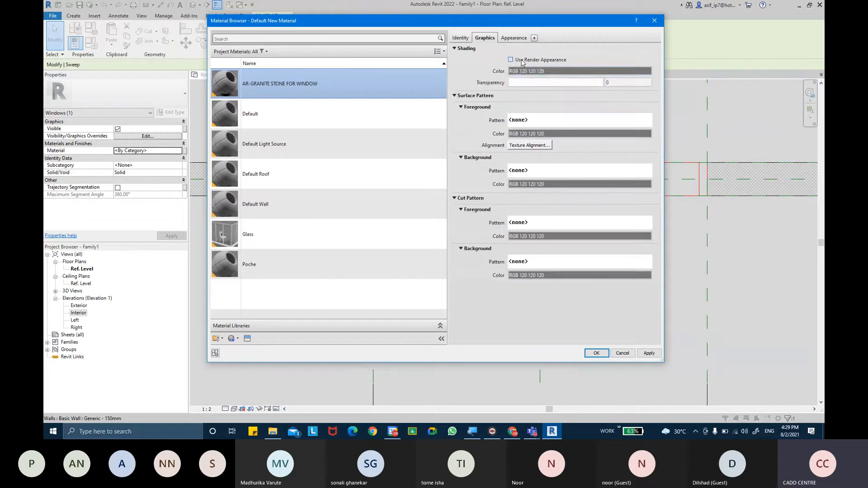
left_click(534, 125)
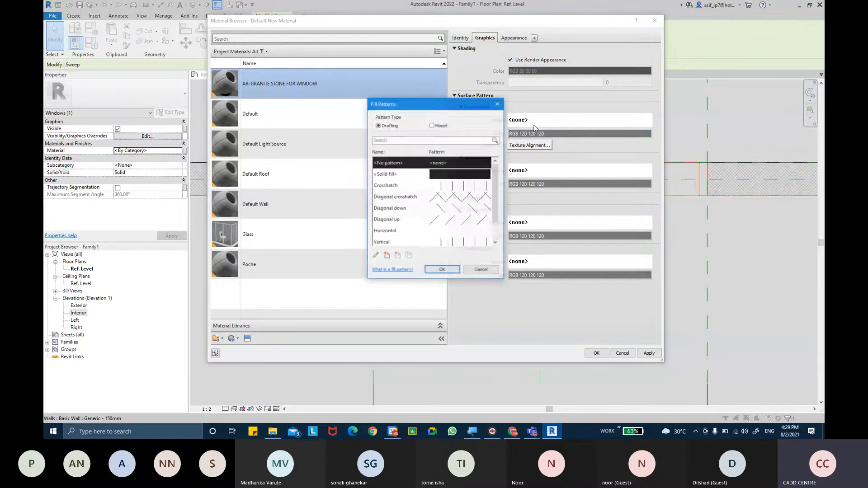
scroll(495, 209, "down", 2)
scroll(496, 209, "up", 3)
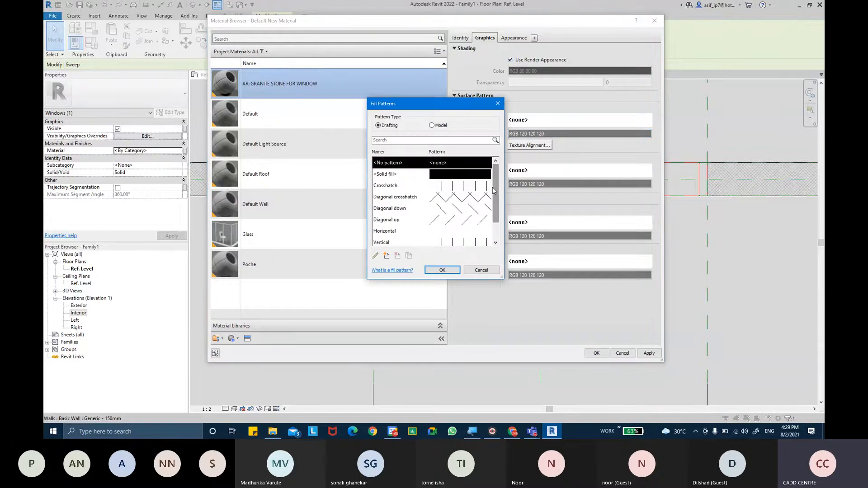
left_click(442, 270)
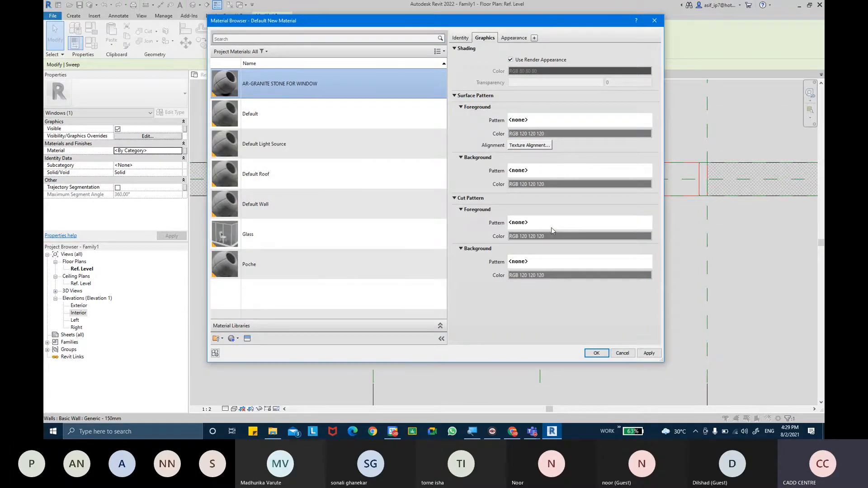
Step: Set the material's cut foreground pattern to Diagonal crosshatch
left_click(551, 226)
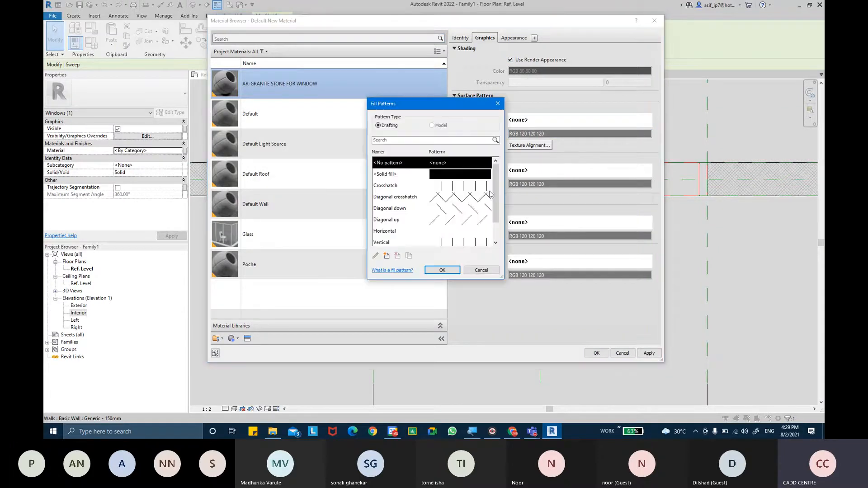
left_click(460, 198)
left_click(441, 270)
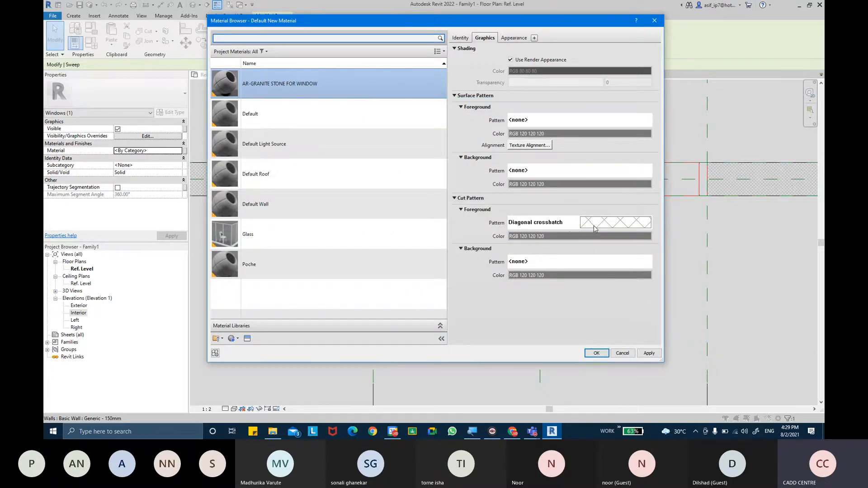
left_click(594, 228)
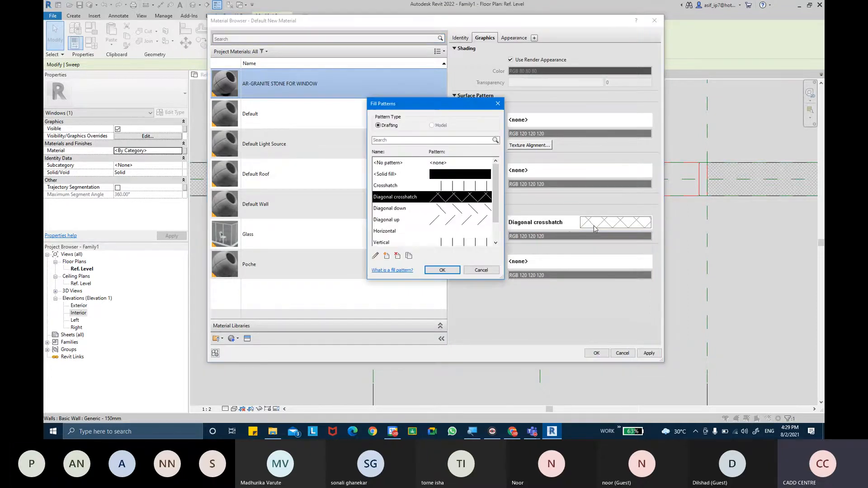
left_click(442, 269)
Step: Replace the granite stone material's appearance with Granite - Black from the Stone library and apply the material to the sweep
left_click(515, 39)
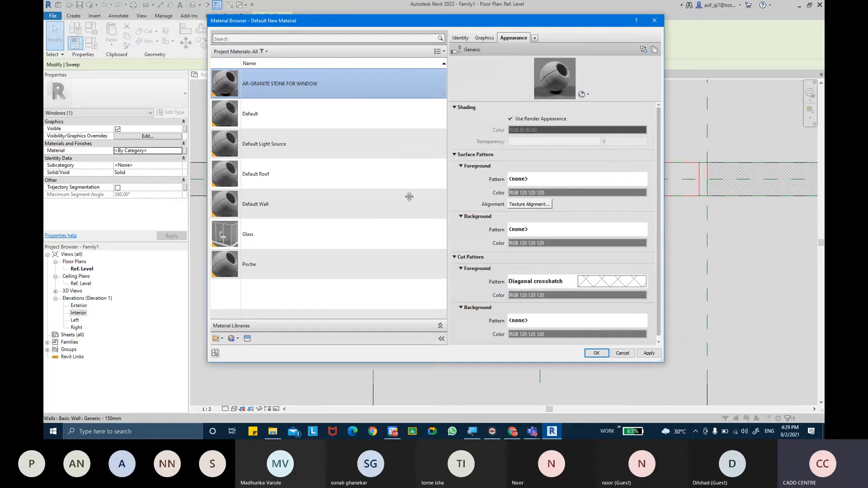
left_click(247, 338)
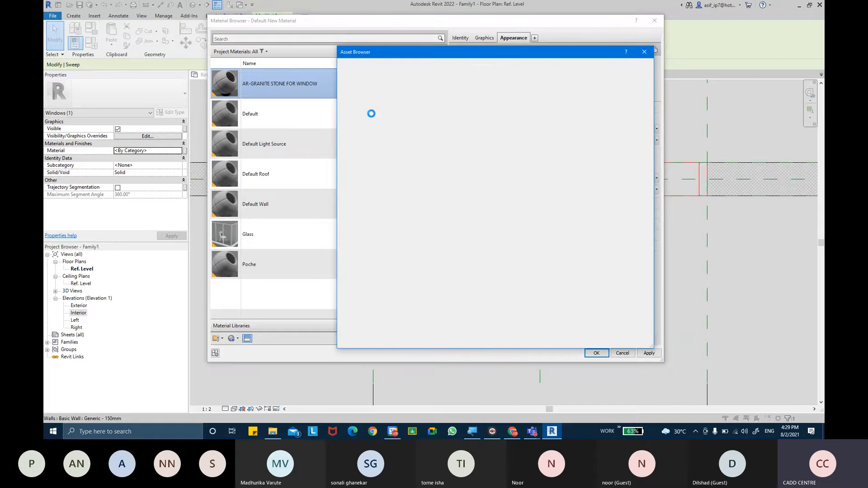
left_click(340, 110)
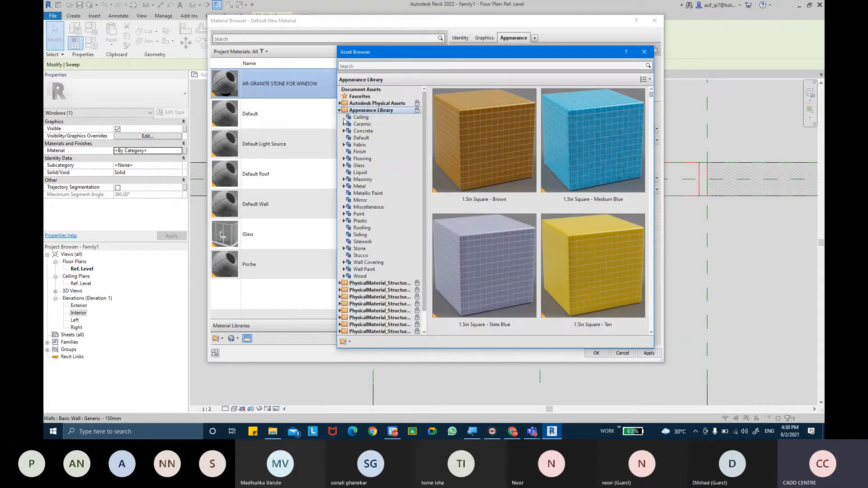
left_click(355, 249)
left_click(344, 249)
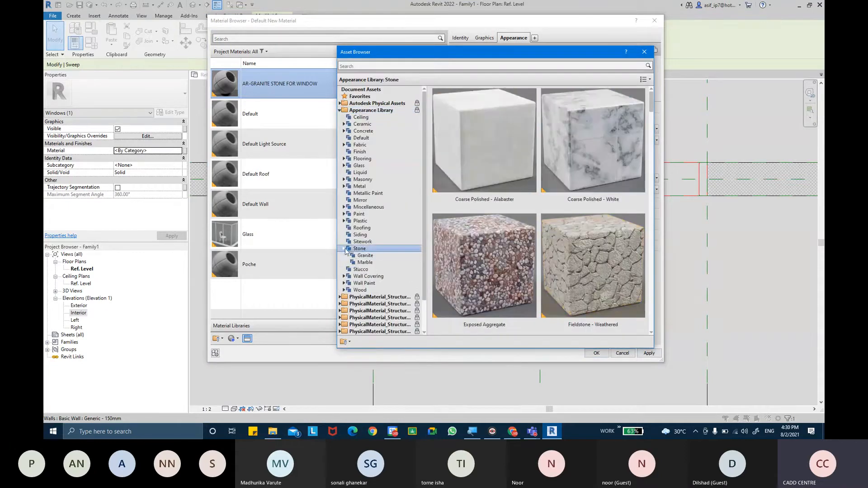
left_click(365, 255)
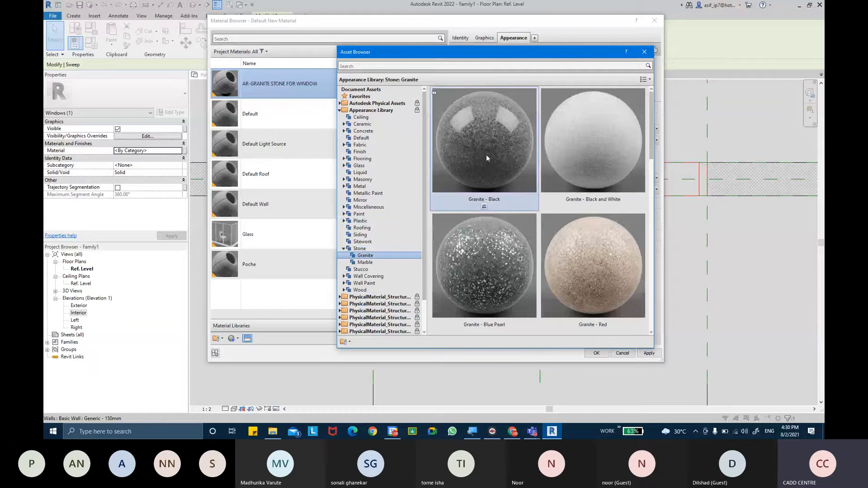
double_click(486, 155)
left_click(644, 53)
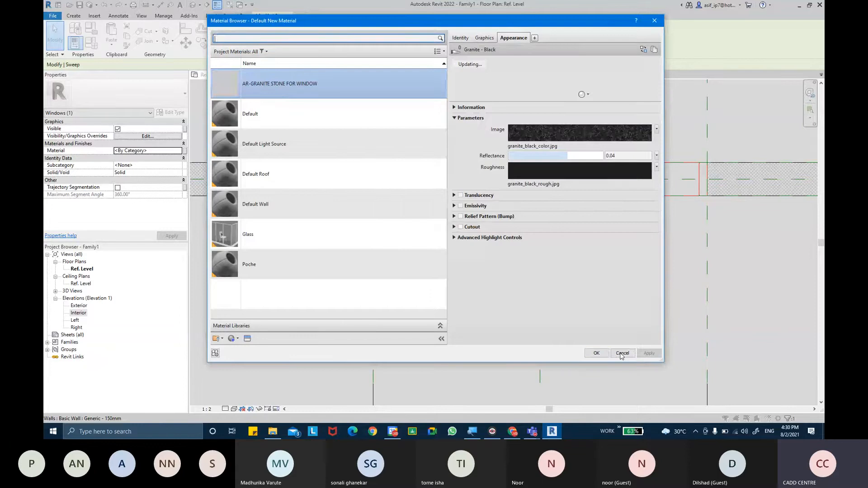
left_click(596, 353)
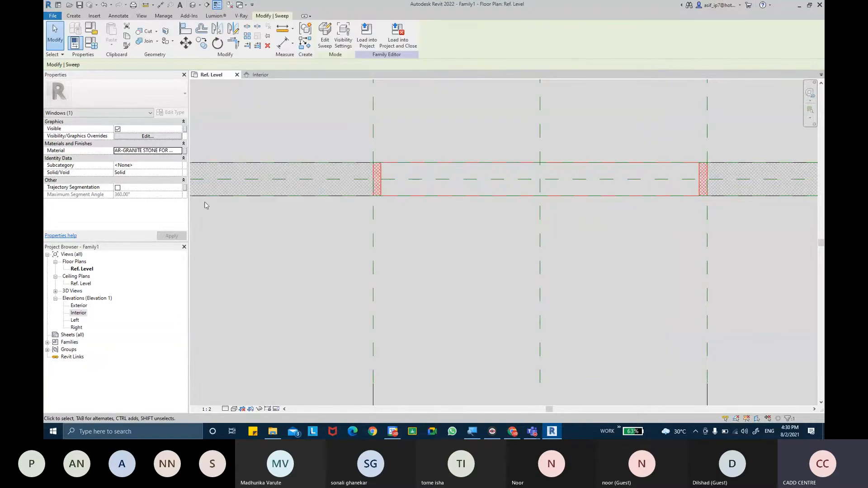
Step: Associate the sweep's material with a new type-based family parameter named GRANITE STONE MATERIAL
key("ctrl")
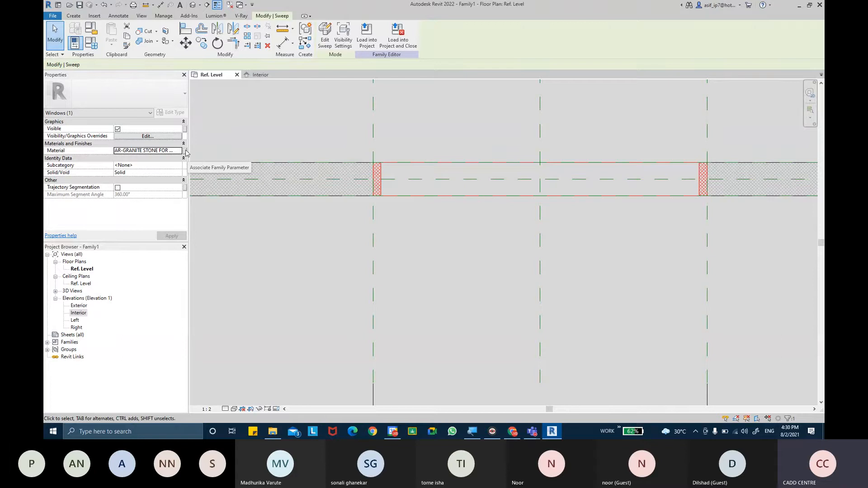
key("ctrl")
key("ctrl")
left_click(185, 151)
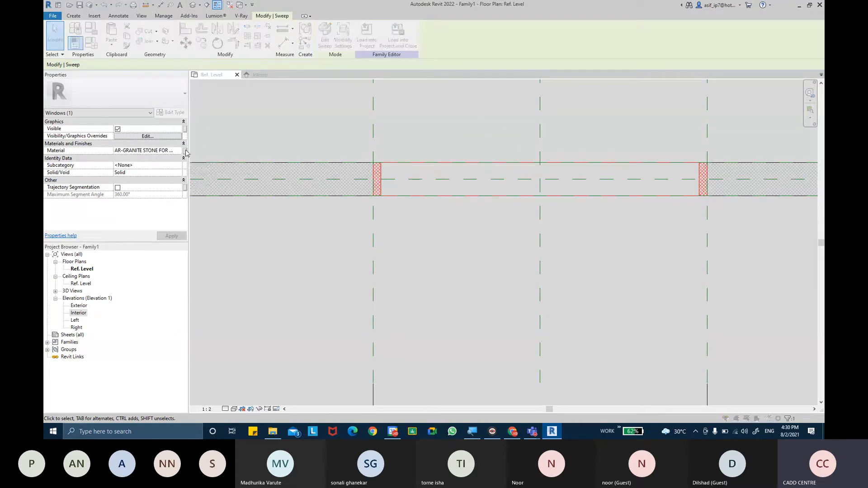
left_click(496, 235)
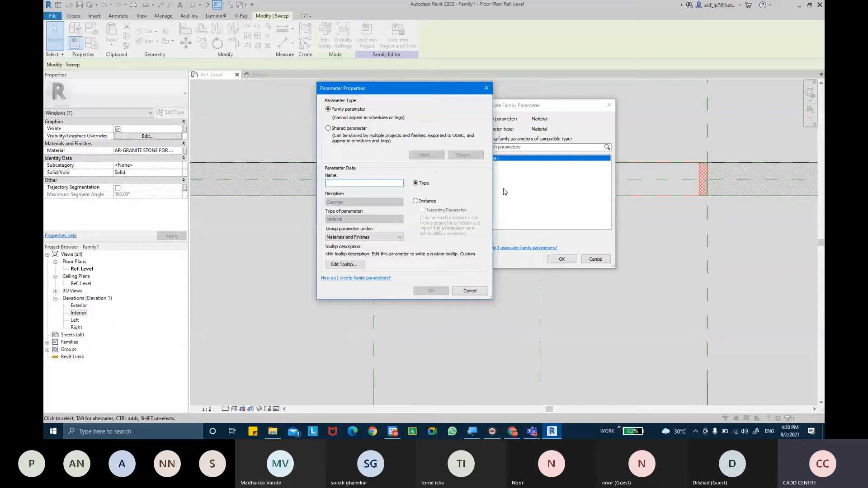
type("GRANI")
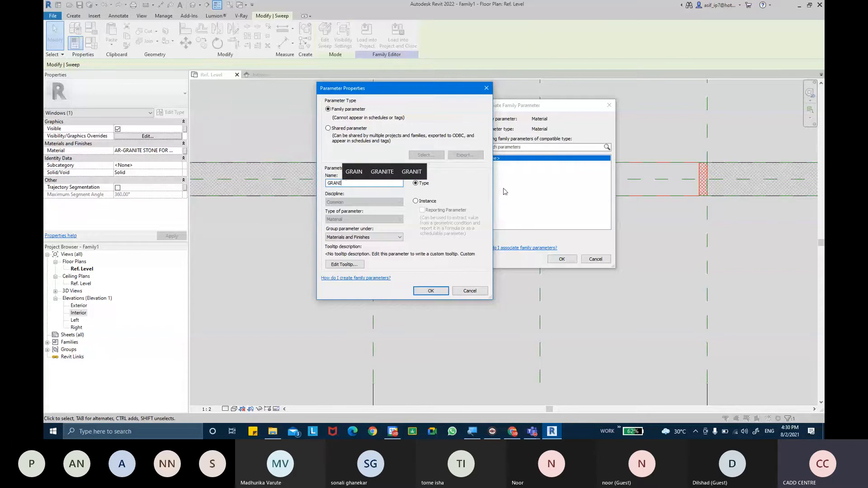
type("TE STONE M")
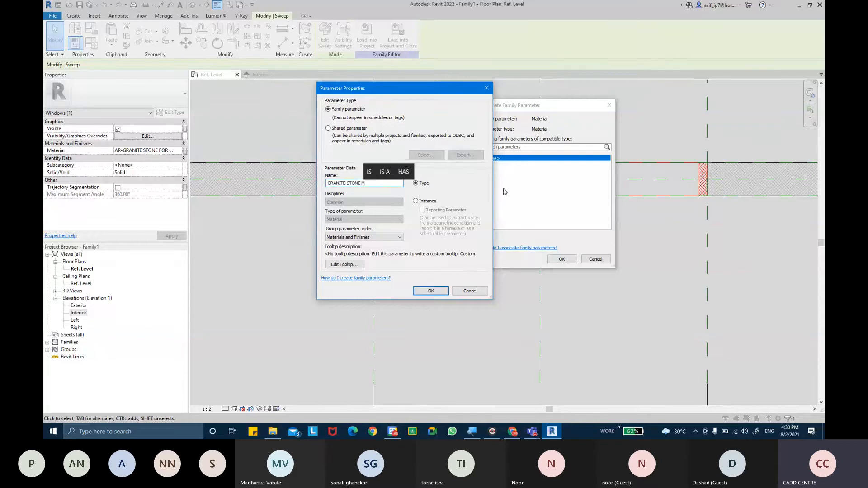
type("ATERIAL")
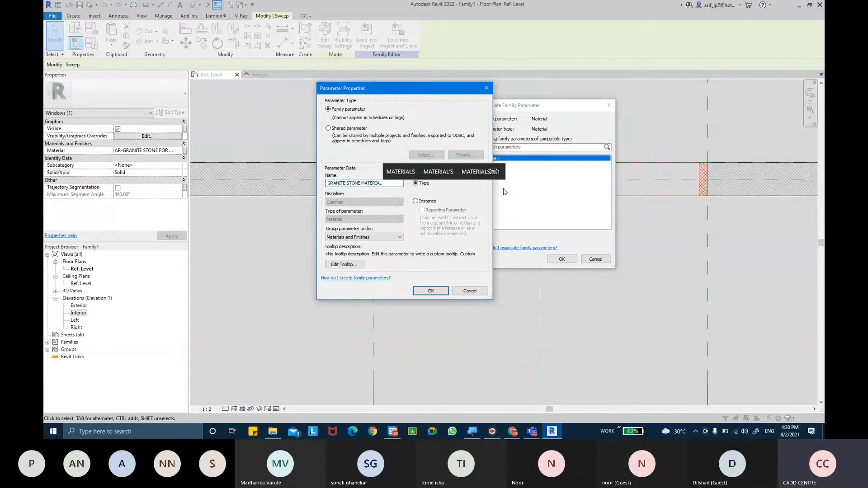
key("Return")
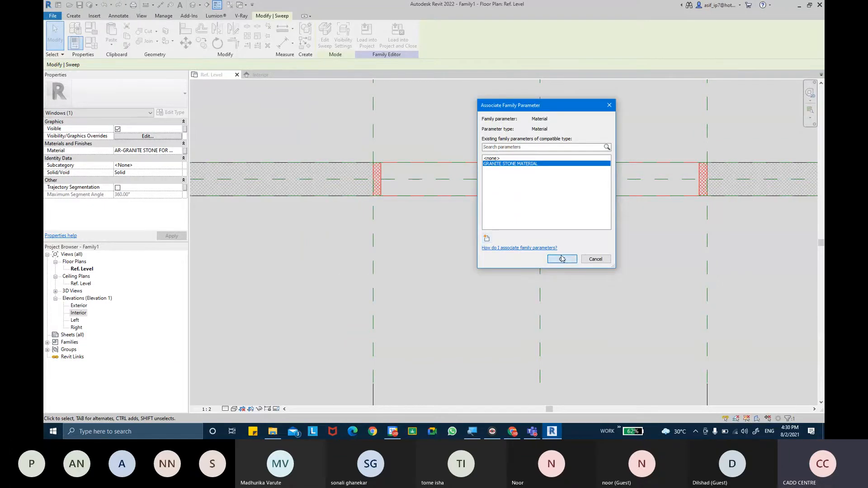
left_click(562, 259)
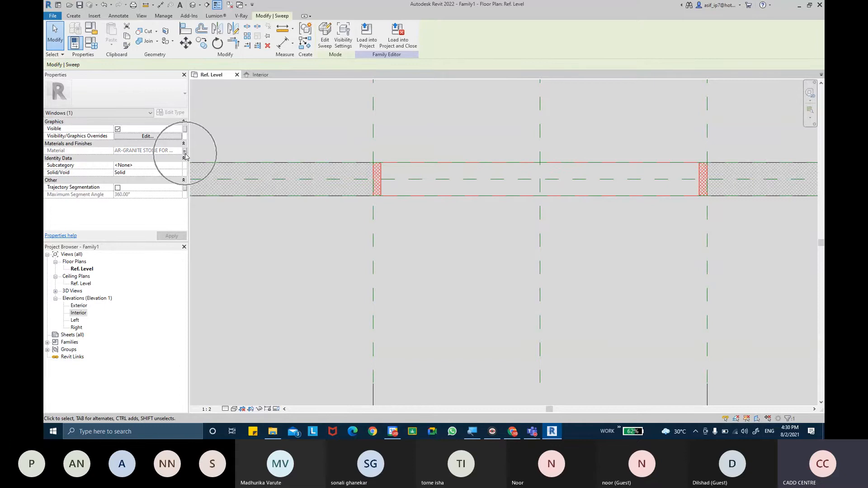
left_click(490, 236)
Step: Open the default 3D view of the window family and set its visual style to Realistic
middle_click_drag(490, 237, 477, 236)
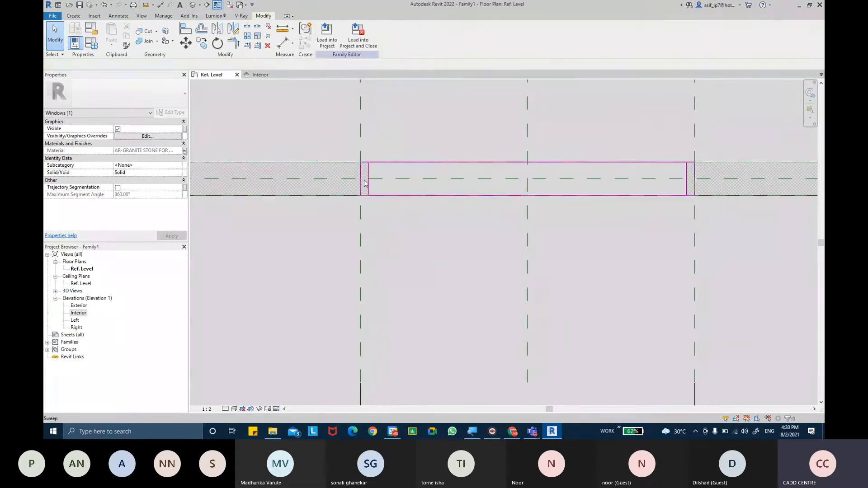
left_click(452, 195)
scroll(451, 269, "down", 2)
left_click(451, 269)
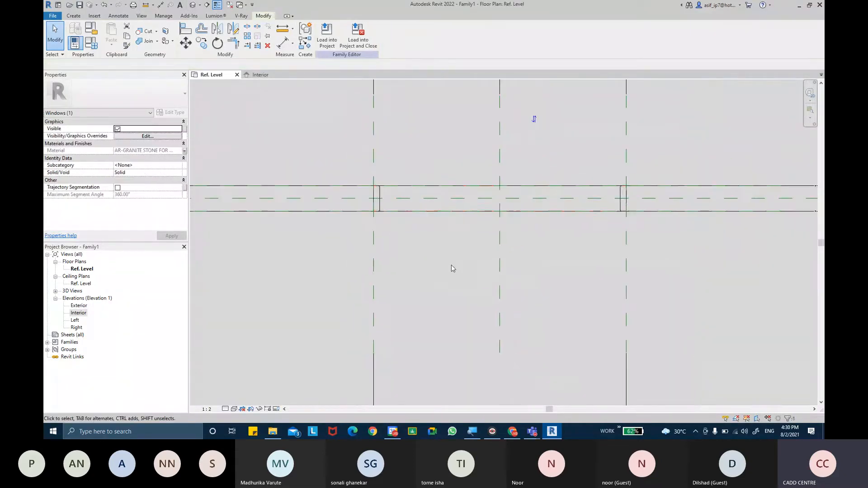
left_click(207, 5)
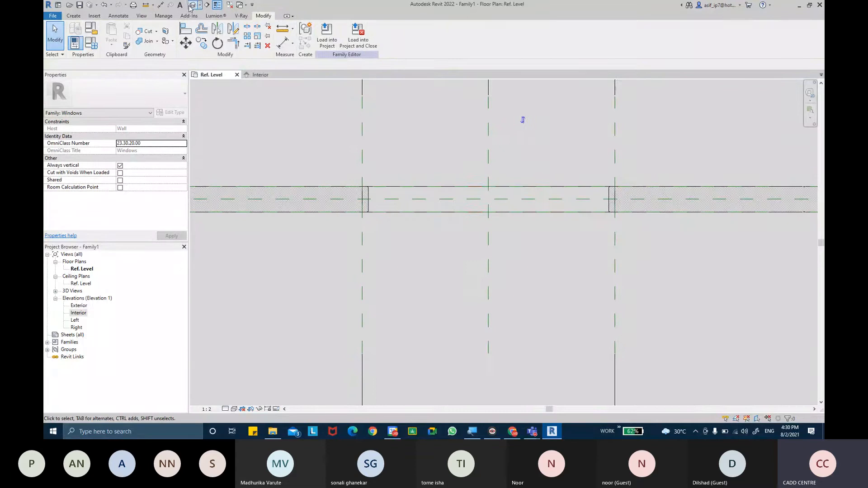
scroll(492, 267, "up", 2)
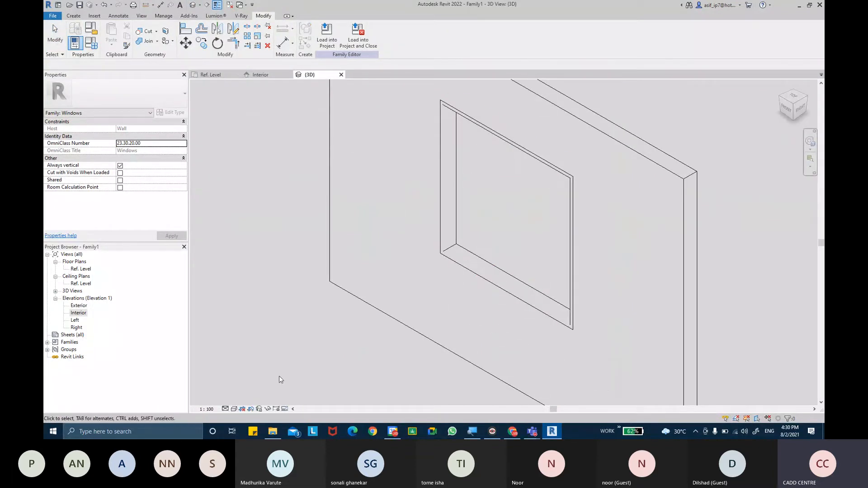
left_click(235, 409)
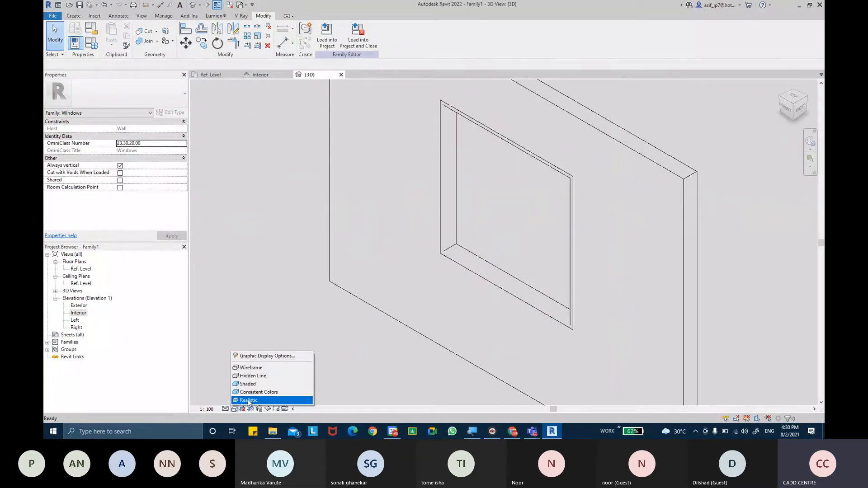
left_click(248, 400)
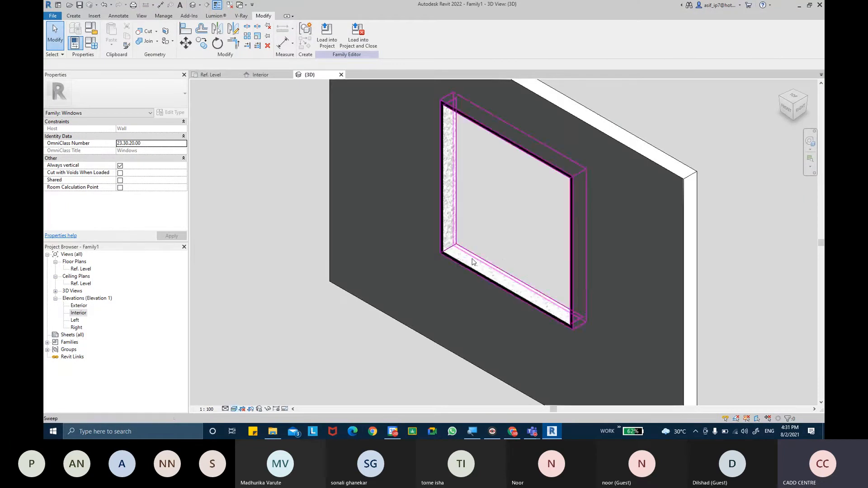
Step: Set the GRANITE THICKNESS parameter of the 1500 X1500MM DOUBLE PANEL SLIDING type to 20
scroll(457, 244, "up", 8)
middle_click_drag(430, 228, 520, 253, "shift")
scroll(457, 236, "down", 10)
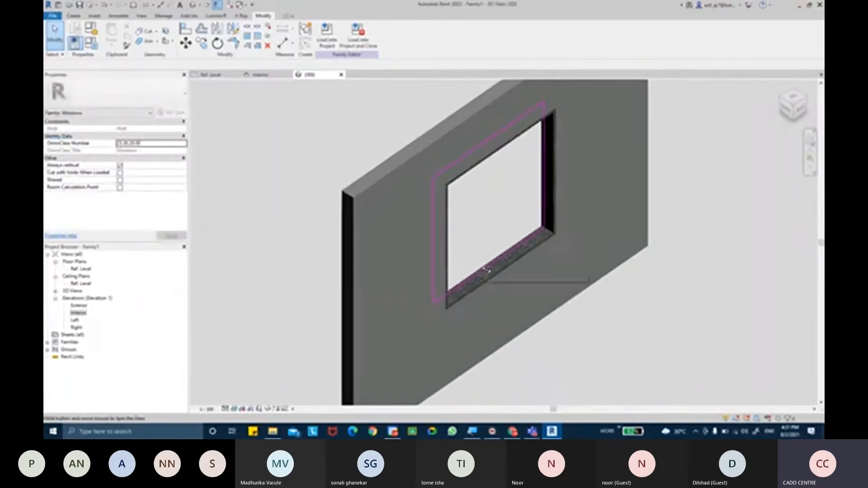
scroll(568, 246, "up", 6)
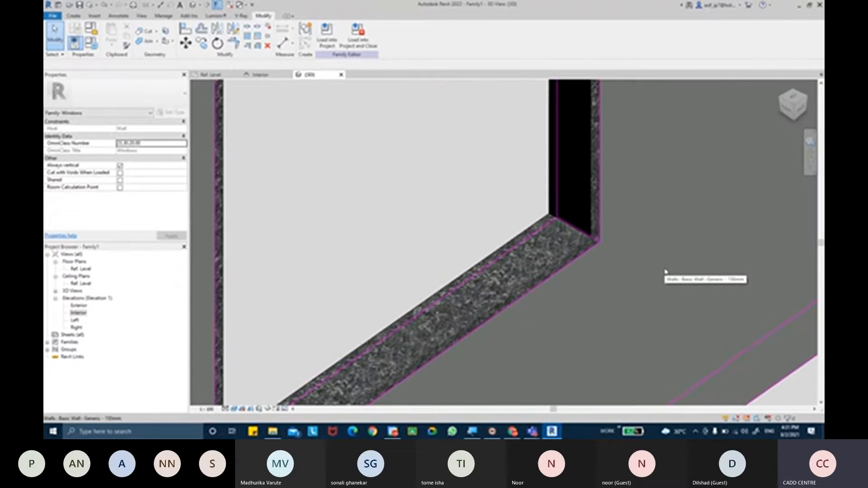
middle_click_drag(658, 269, 619, 271, "shift")
scroll(599, 251, "up", 4)
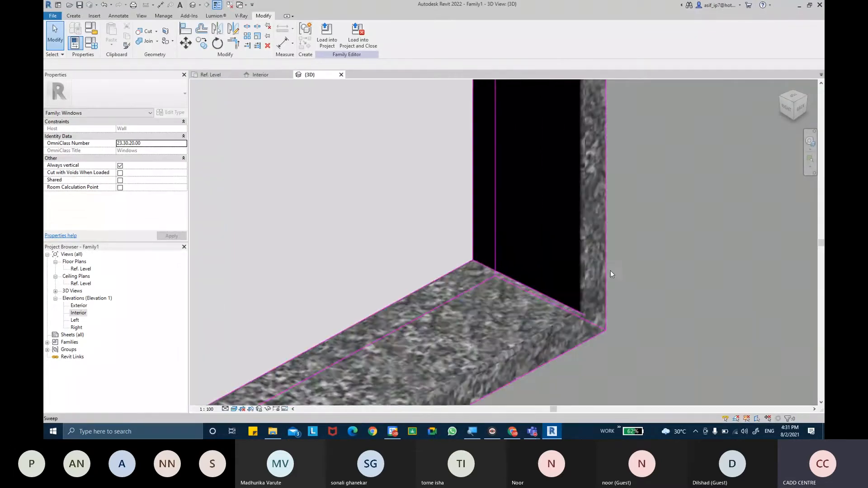
left_click(92, 45)
left_click(432, 126)
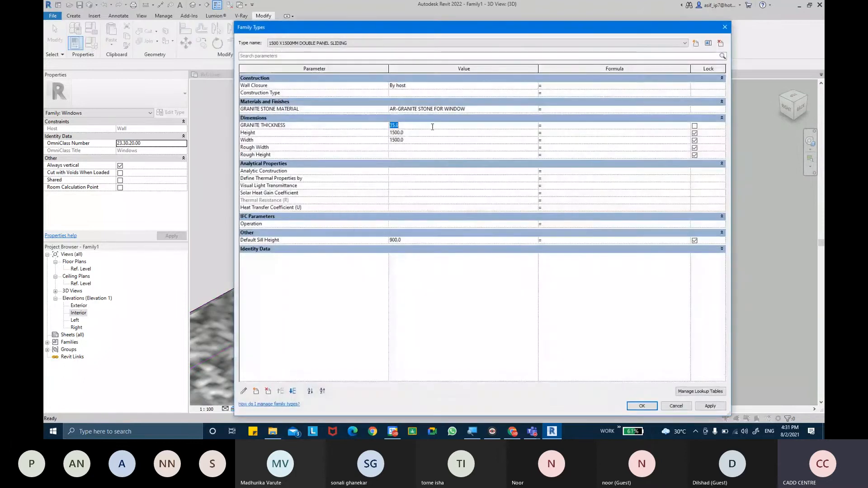
type("20")
key("Tab")
left_click_drag(452, 27, 387, 7)
left_click(645, 386)
left_click(577, 386)
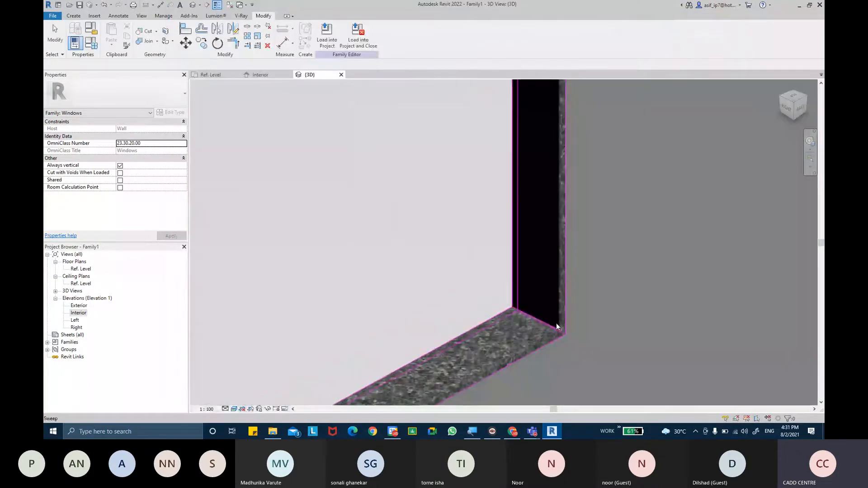
Step: Examine the thickness and corners of the granite frame from both sides of the wall in 3D
middle_click_drag(556, 323, 530, 286, "shift")
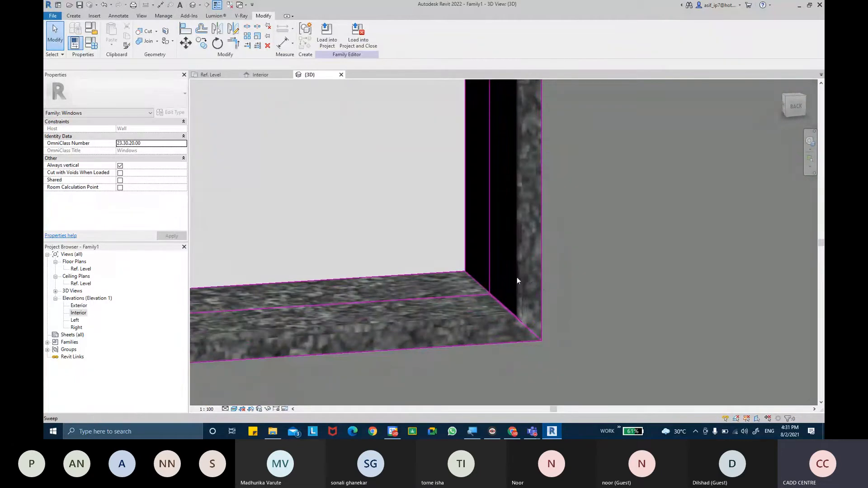
scroll(516, 276, "down", 5)
middle_click_drag(515, 276, 608, 242, "shift")
scroll(457, 258, "up", 4)
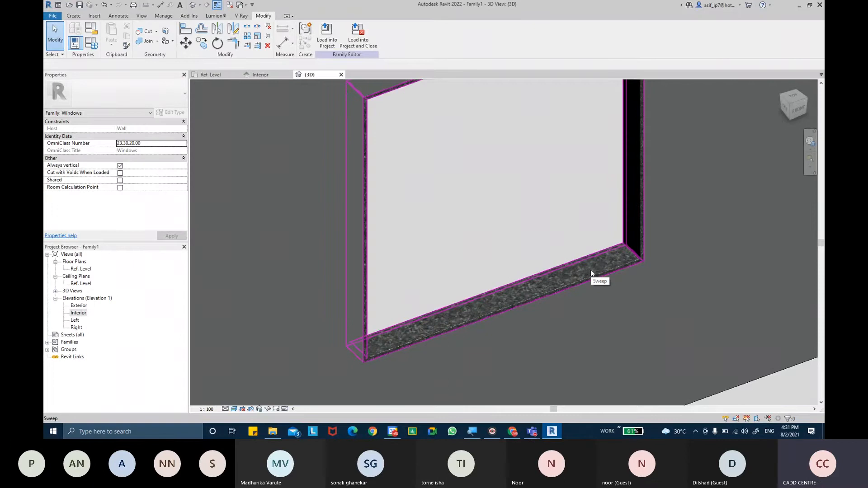
middle_click_drag(590, 270, 579, 267)
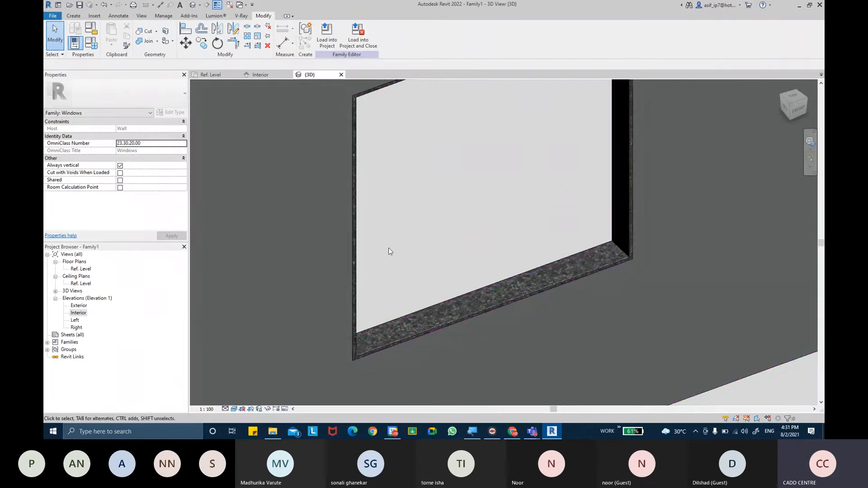
Step: Open the Interior elevation and start a new sweep for the frame inside the granite surround
double_click(78, 313)
scroll(457, 216, "up", 3)
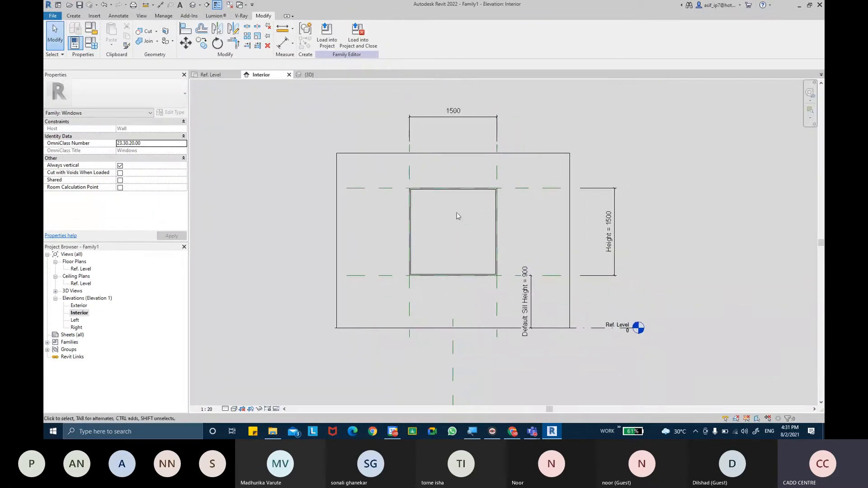
scroll(458, 217, "up", 1)
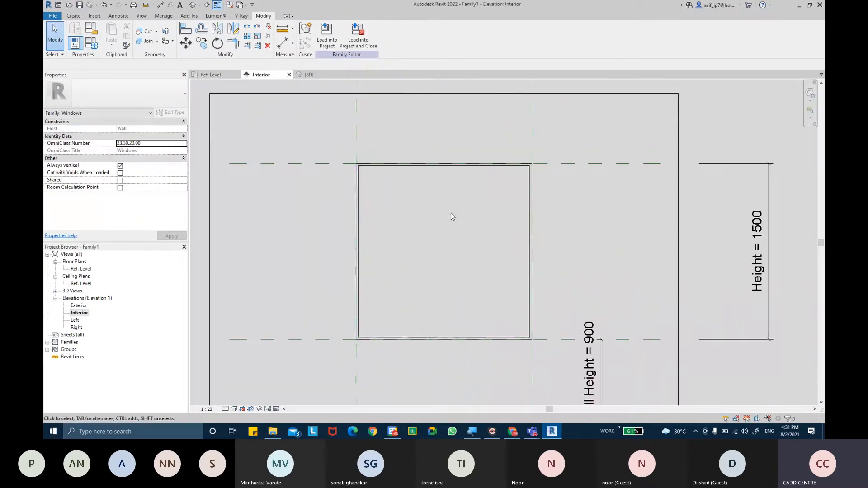
left_click(74, 17)
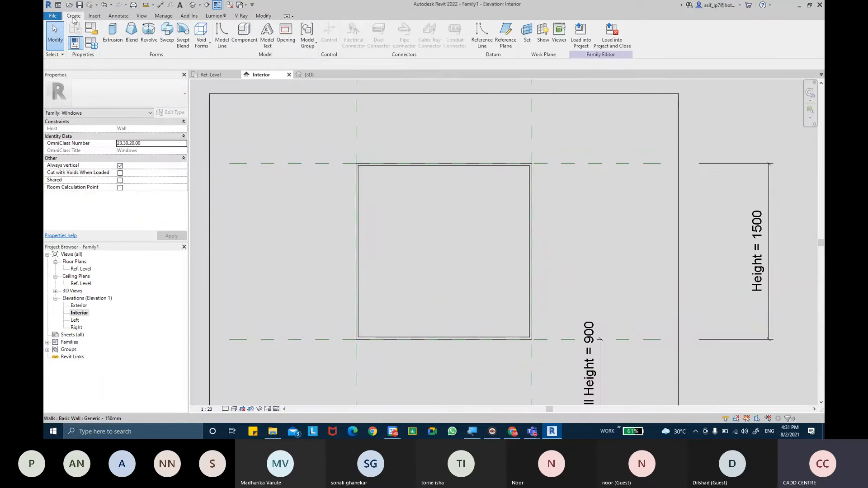
left_click(167, 43)
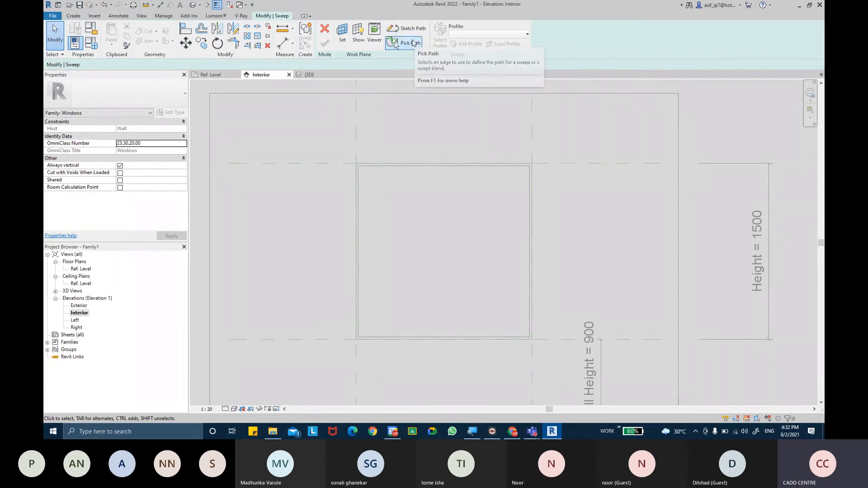
left_click(412, 43)
scroll(375, 166, "up", 4)
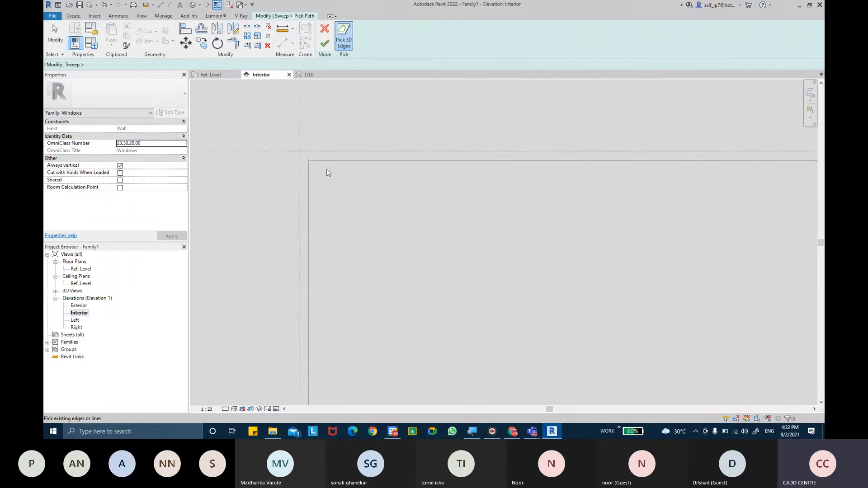
scroll(332, 170, "up", 2)
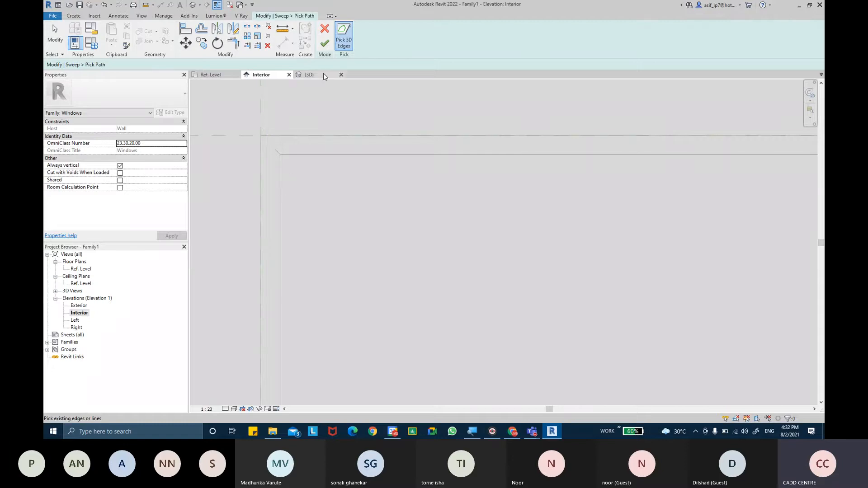
left_click(324, 28)
scroll(399, 154, "down", 5)
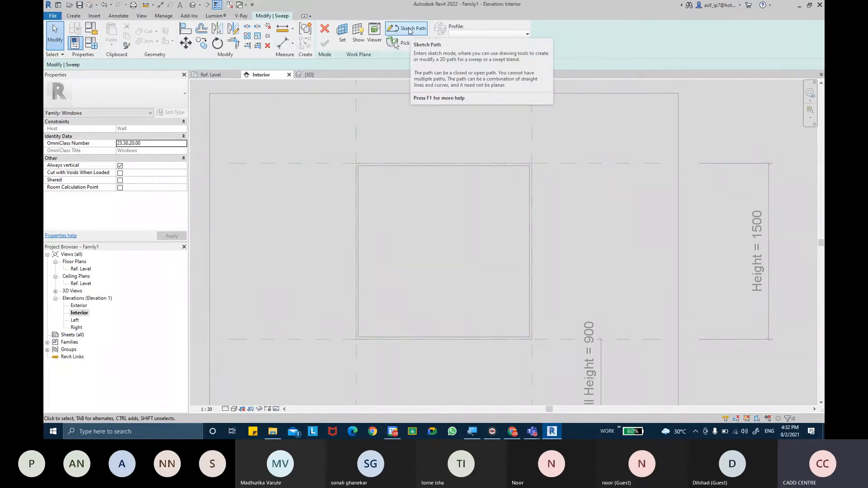
Step: Start sketching the sweep path with Pick Lines at an offset of 20, adding the line inside the opening's left edge
left_click(409, 30)
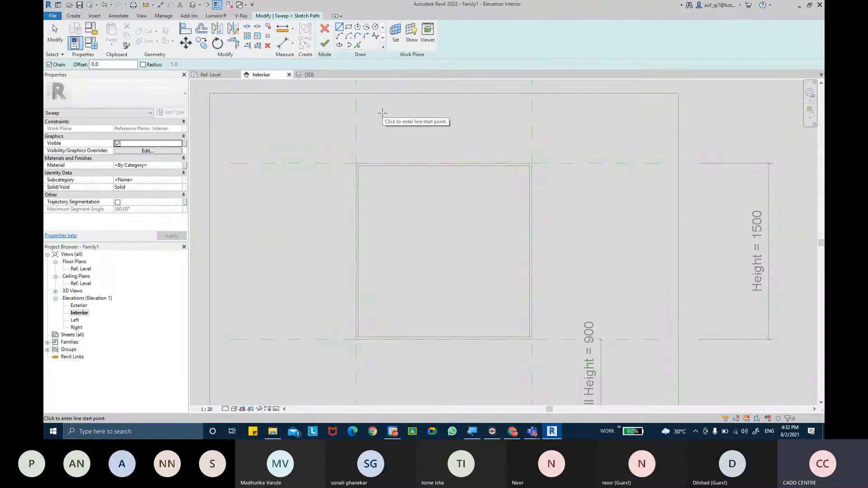
left_click(357, 45)
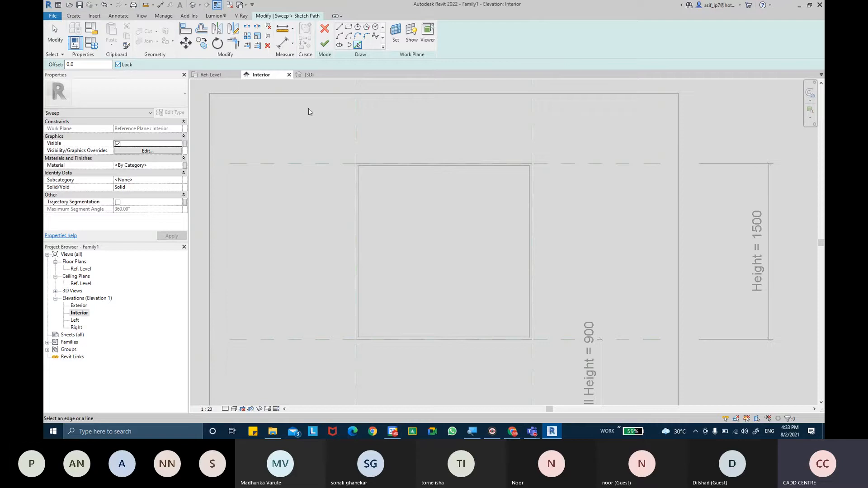
scroll(362, 191, "up", 3)
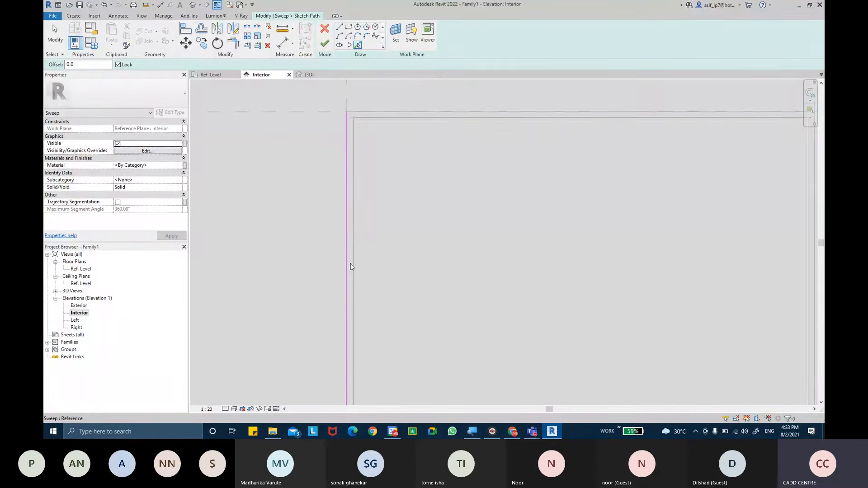
scroll(351, 269, "down", 2)
key("Tab")
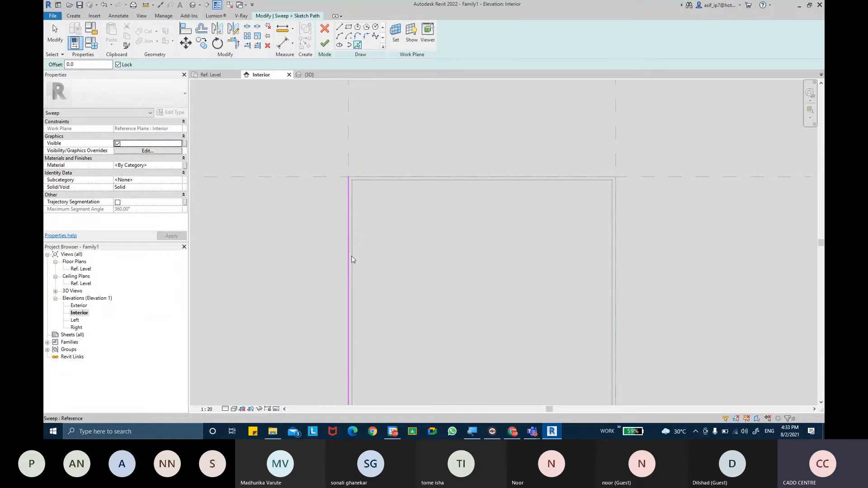
double_click(71, 65)
type("2")
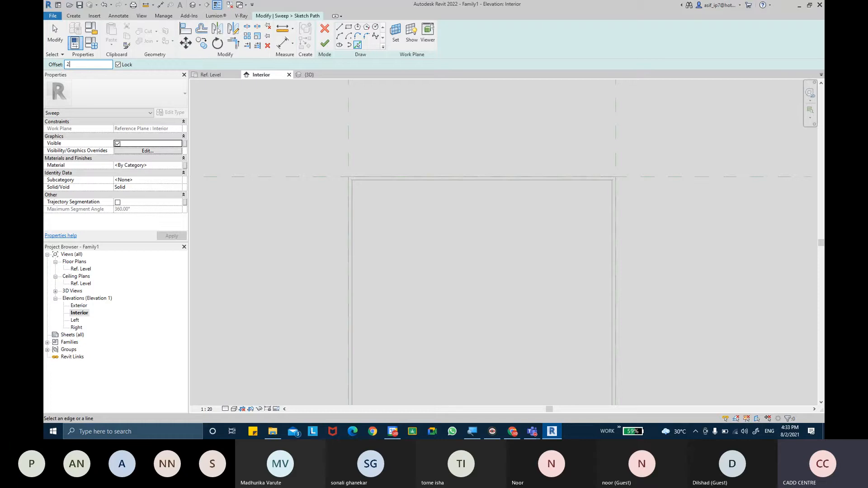
type("0.0")
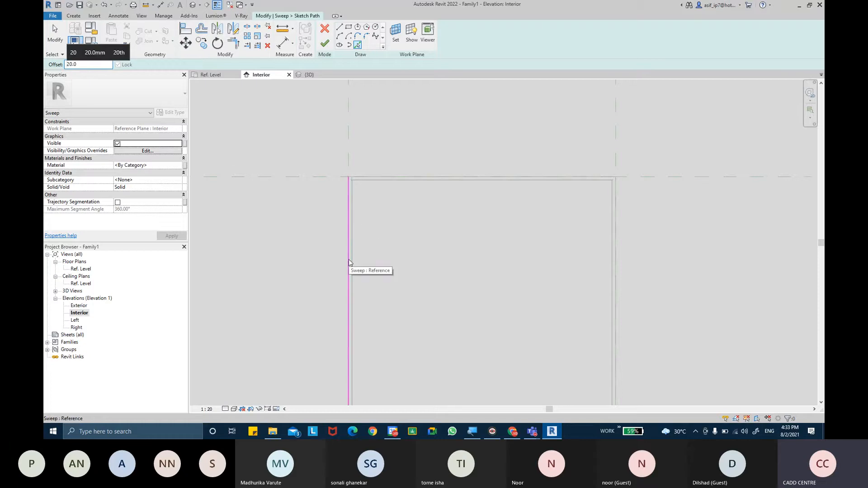
left_click(349, 262)
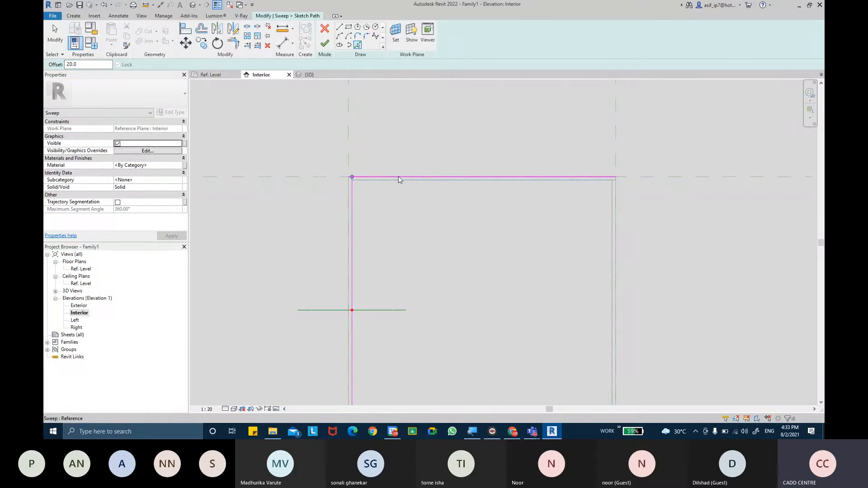
Step: Complete the closed rectangular sweep path by picking the opening's top, right and bottom edges with the inward offset of 20
scroll(398, 177, "up", 2)
scroll(400, 179, "up", 1)
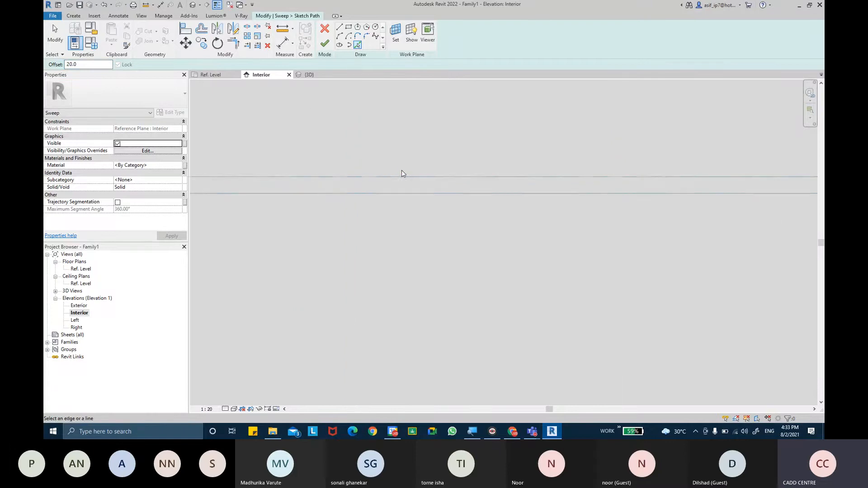
scroll(402, 175, "up", 1)
middle_click_drag(402, 175, 441, 173)
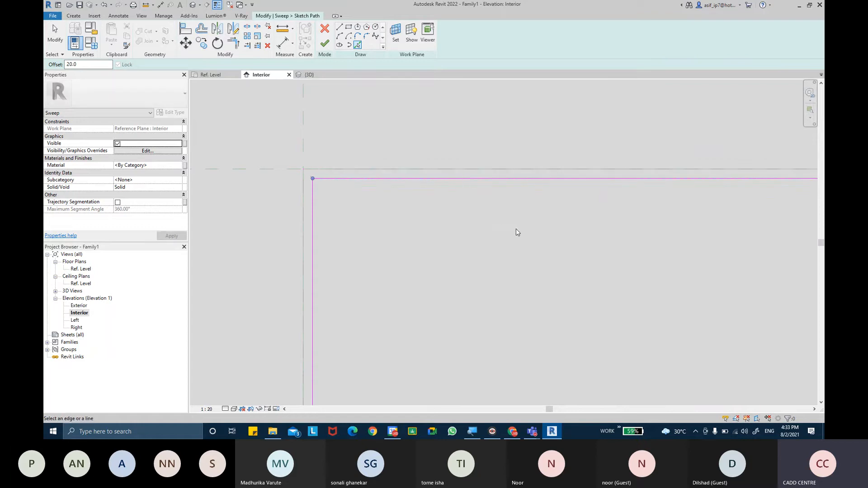
mouse_move(516, 229)
middle_mouse_down()
mouse_move(595, 225)
mouse_move(559, 232)
middle_mouse_up()
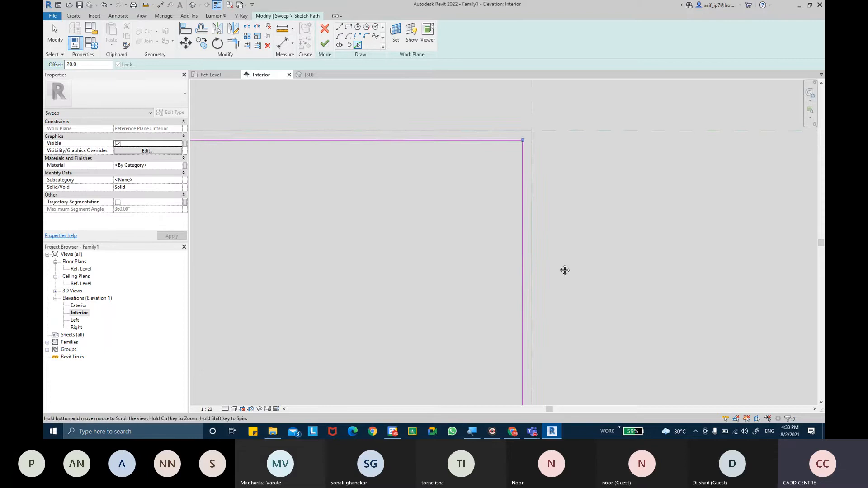
scroll(552, 209, "down", 4)
scroll(451, 303, "up", 4)
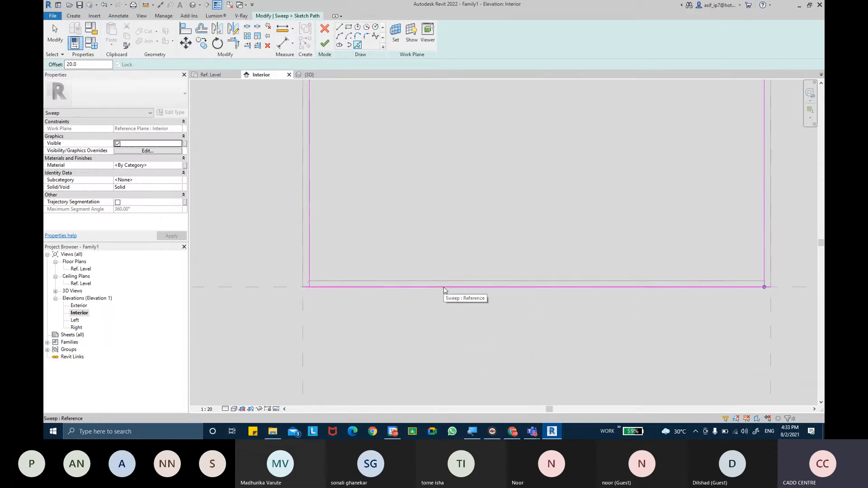
left_click(444, 289)
key("Escape")
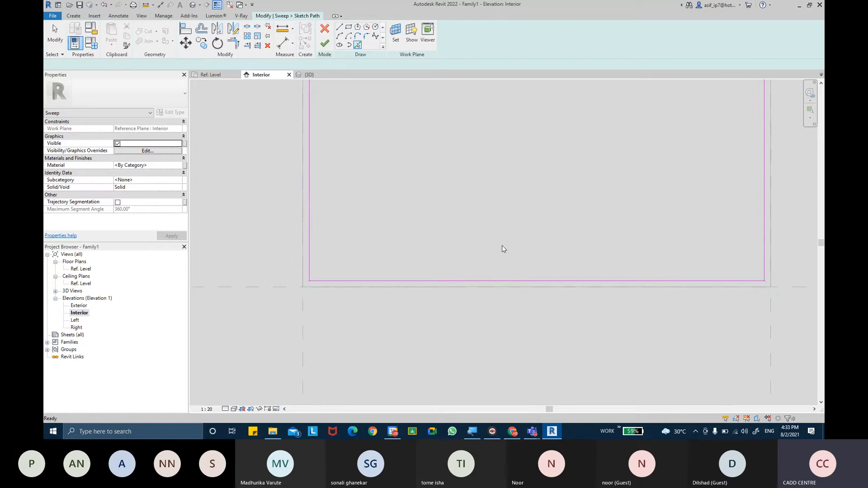
Step: Try to move the path's left line inward, away from the granite frame's inner edge, and realign it with the Align tool
scroll(501, 248, "down", 4)
scroll(435, 271, "up", 5)
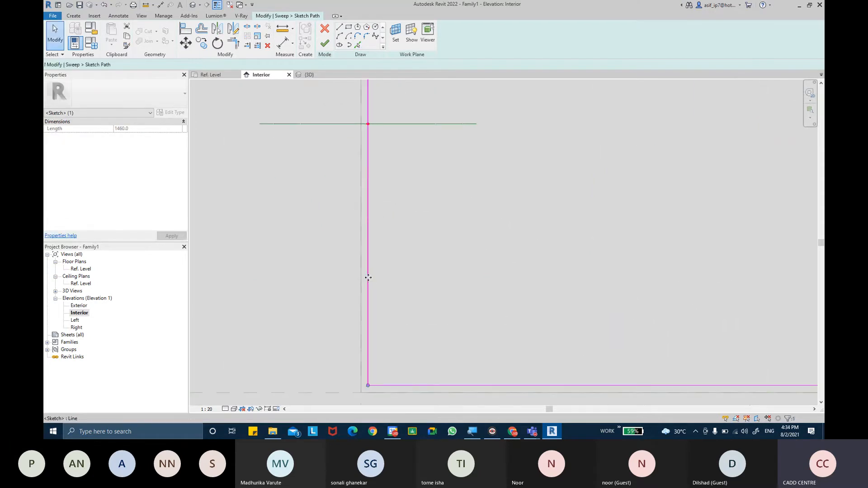
left_click(368, 277)
mouse_move(368, 278)
left_mouse_down()
mouse_move(407, 280)
mouse_move(368, 302)
mouse_move(390, 316)
left_mouse_up()
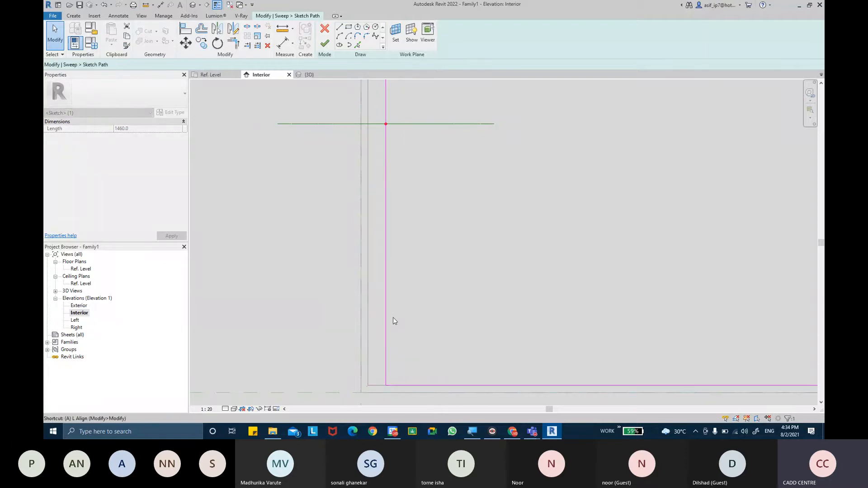
left_click(392, 317)
scroll(380, 322, "up", 2)
key("a")
key("l")
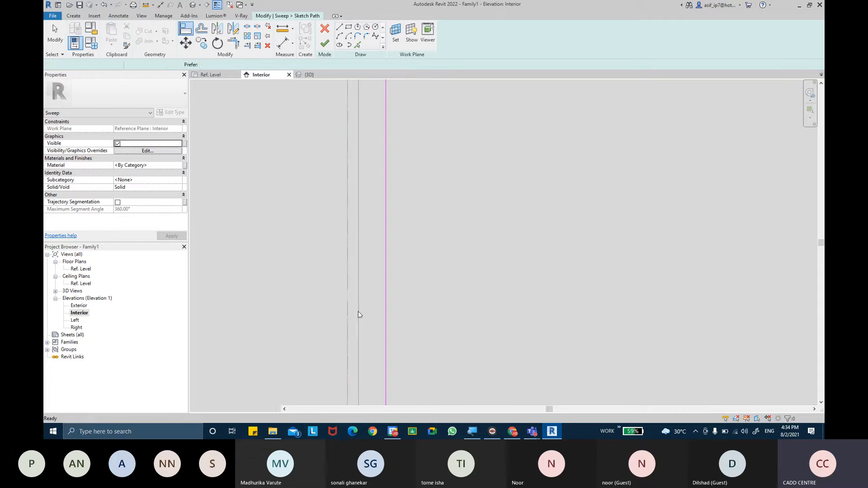
scroll(359, 313, "down", 2)
key("Escape")
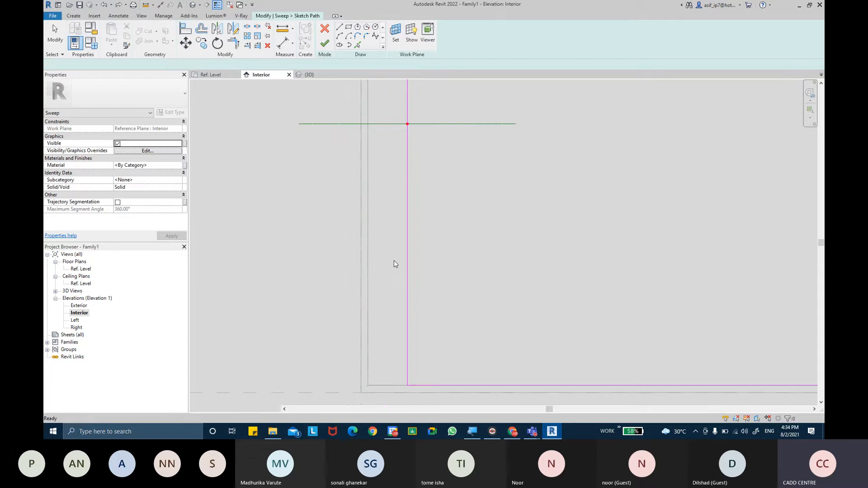
Step: Place aligned dimensions from the Head and left reference planes to the path's top and left lines
middle_click_drag(400, 239, 381, 325)
scroll(385, 271, "down", 3)
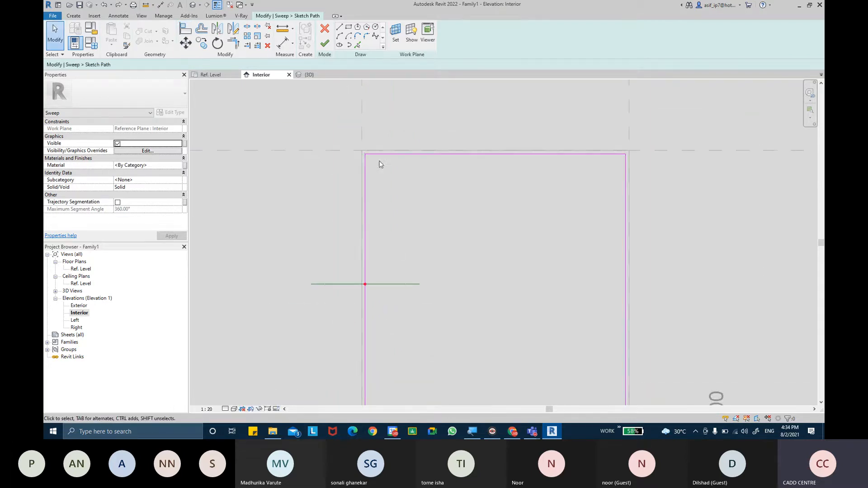
scroll(378, 161, "up", 3)
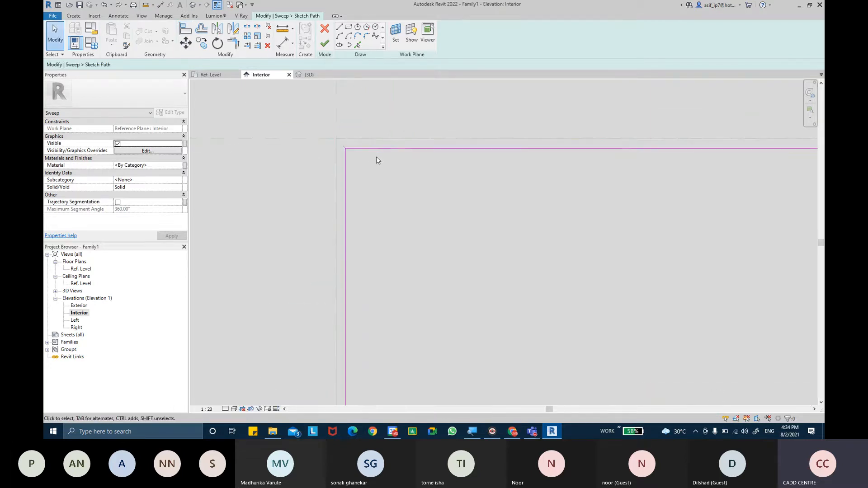
left_click(283, 42)
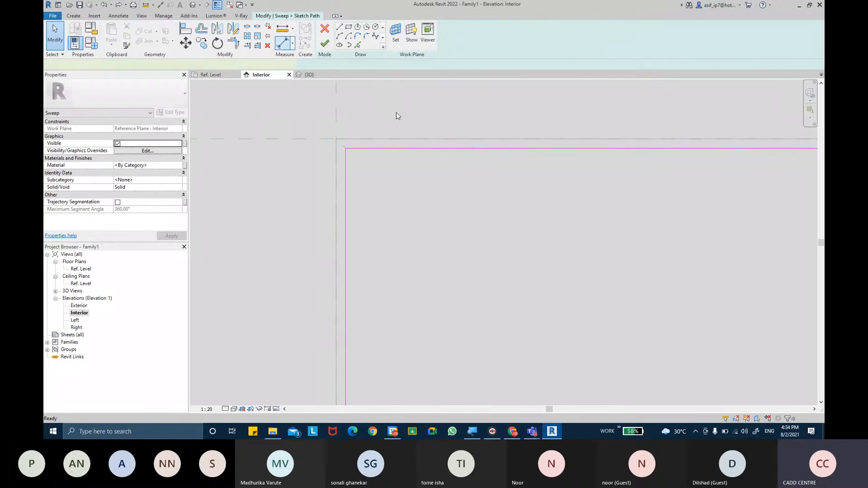
left_click(385, 141)
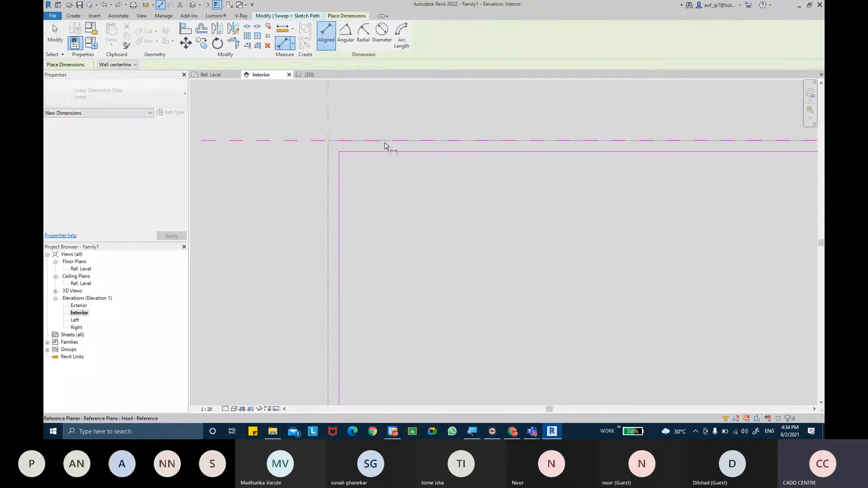
left_click(385, 153)
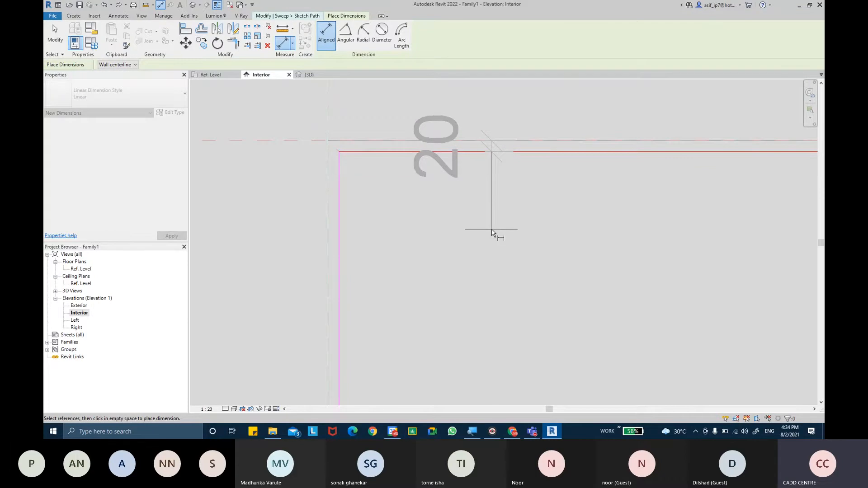
left_click(492, 233)
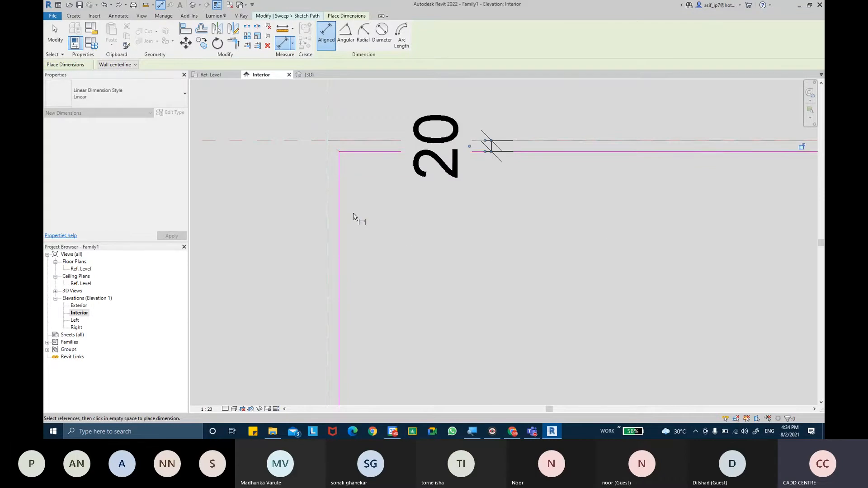
left_click(328, 216)
left_click(340, 222)
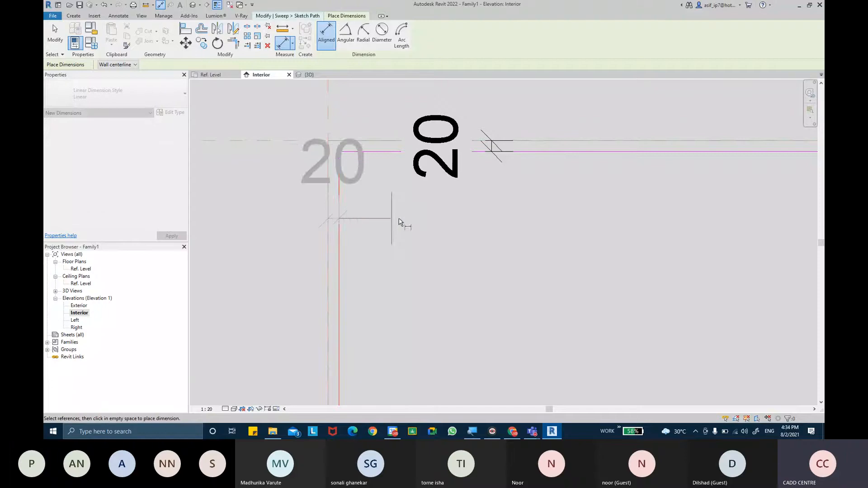
left_click(412, 227)
Step: Place aligned dimensions between the path's right and bottom lines and the right and Sill reference planes
scroll(416, 228, "down", 3)
middle_click_drag(489, 242, 396, 222)
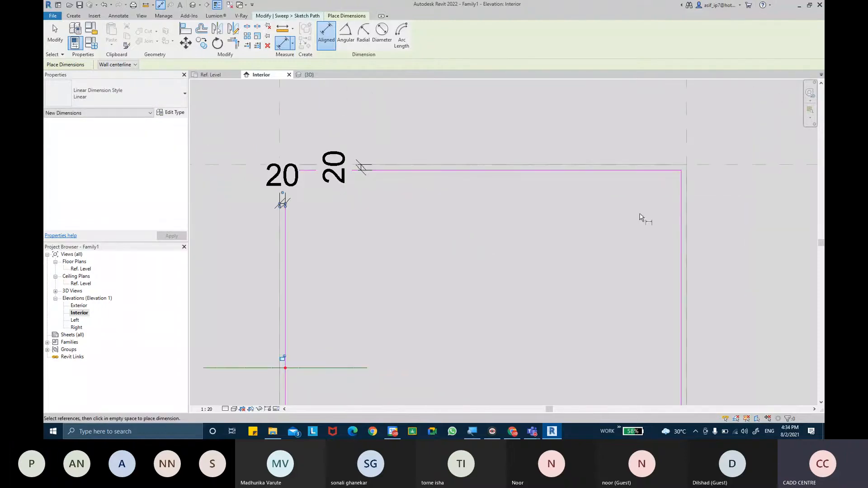
left_click(685, 212)
left_click(681, 218)
left_click(597, 224)
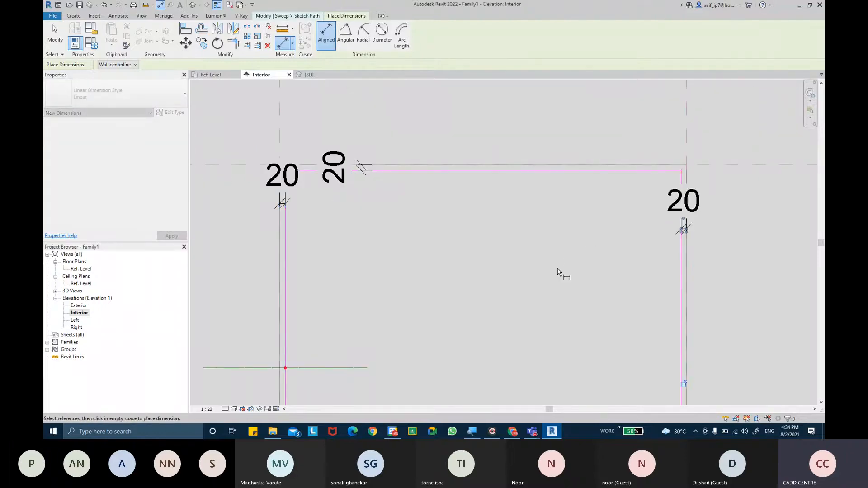
scroll(527, 175, "down", 3)
scroll(478, 331, "up", 3)
scroll(477, 331, "up", 1)
left_click(468, 337)
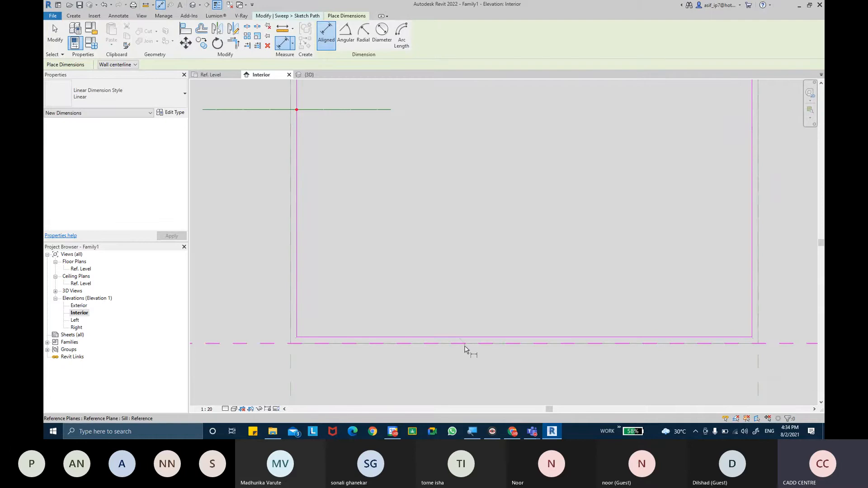
left_click(468, 344)
left_click(474, 270)
scroll(475, 257, "down", 4)
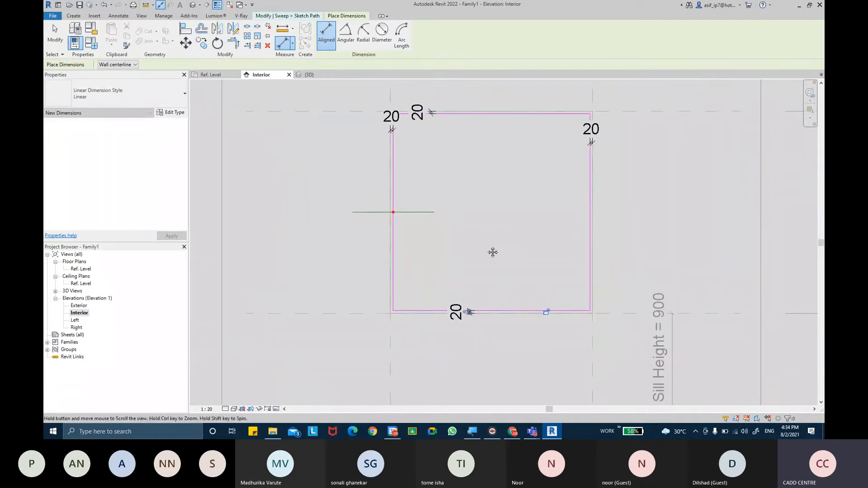
key("Escape")
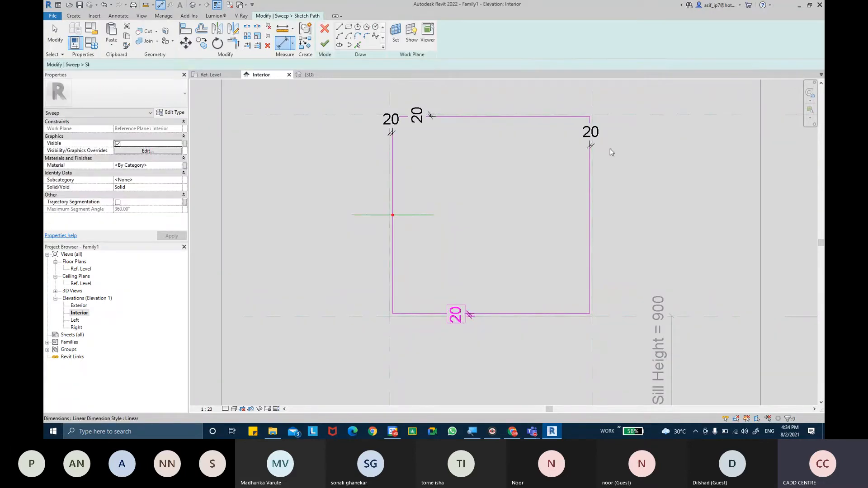
Step: Label all four 20 mm offset dimensions around the sweep path with the GRANITE THICKNESS parameter
left_click(591, 144, "ctrl")
scroll(606, 140, "up", 2)
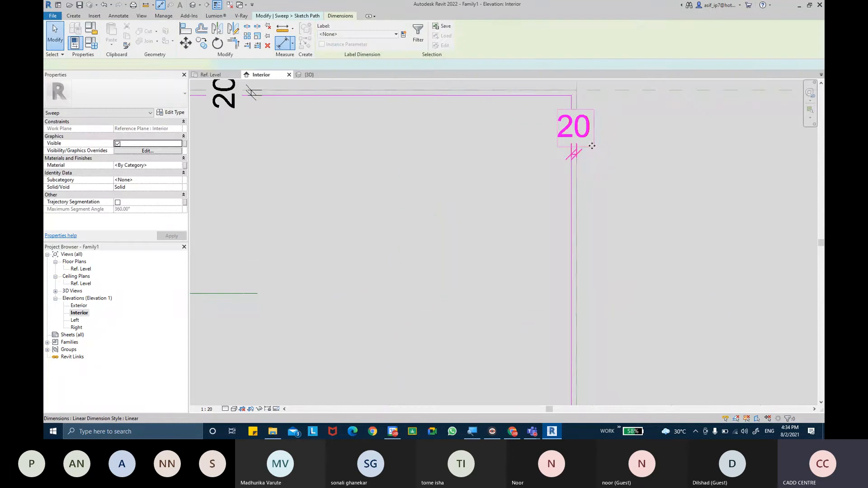
middle_click_drag(413, 169, 621, 209)
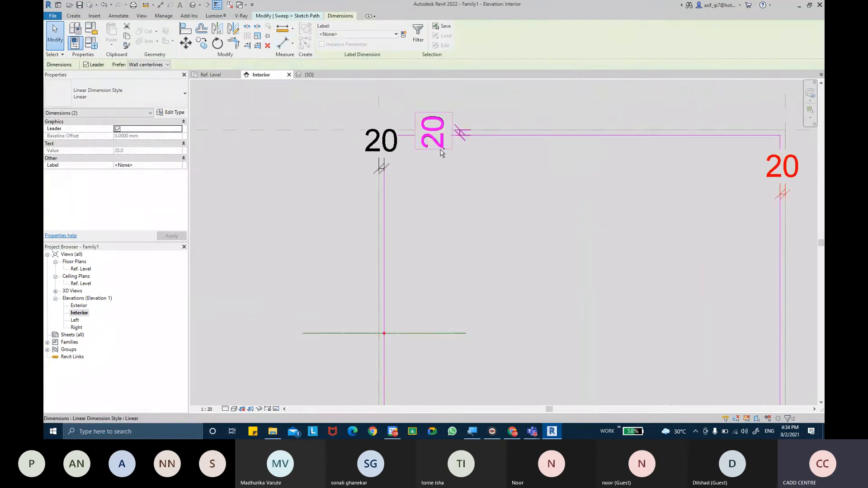
left_click(433, 132, "ctrl")
left_click(381, 140, "ctrl")
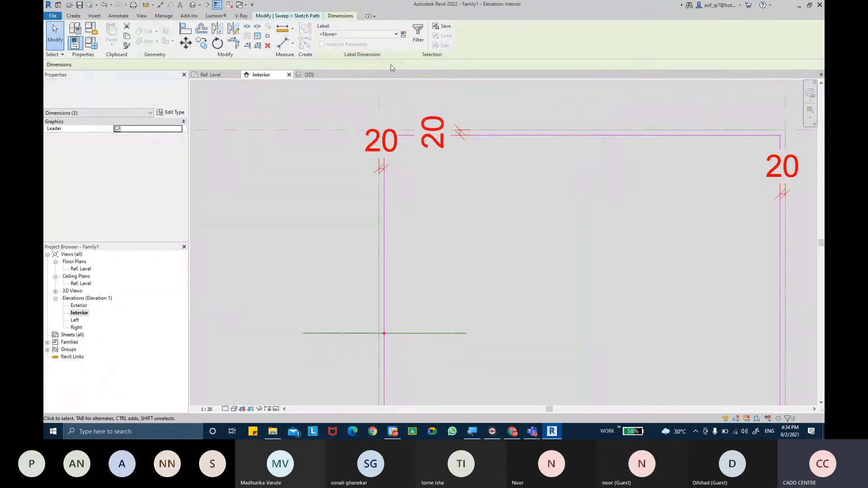
left_click(379, 36)
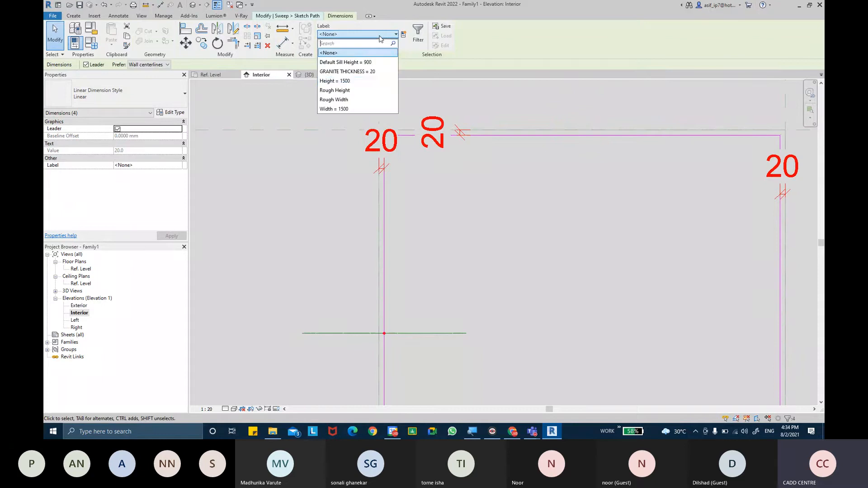
left_click(366, 72)
scroll(507, 196, "down", 3)
middle_click_drag(532, 231, 499, 207)
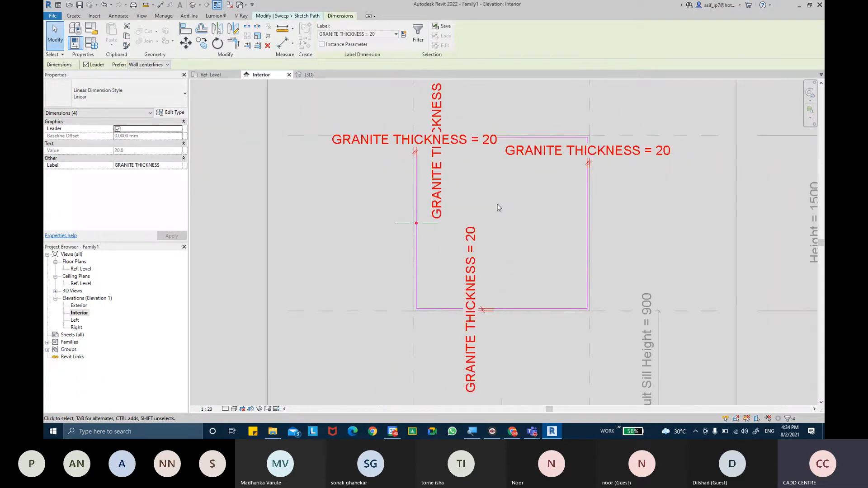
key("Escape")
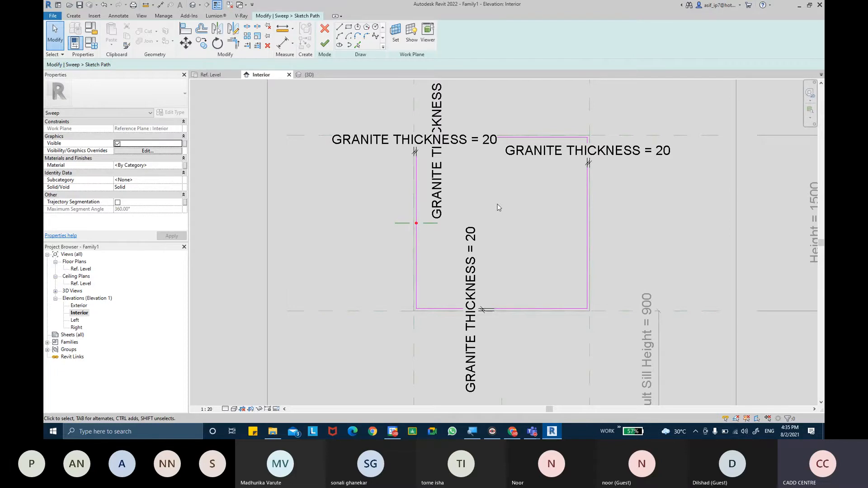
Step: Finish the sweep path sketch and start editing the sweep profile in the Floor Plan: Ref. Level view
scroll(425, 328, "up", 4)
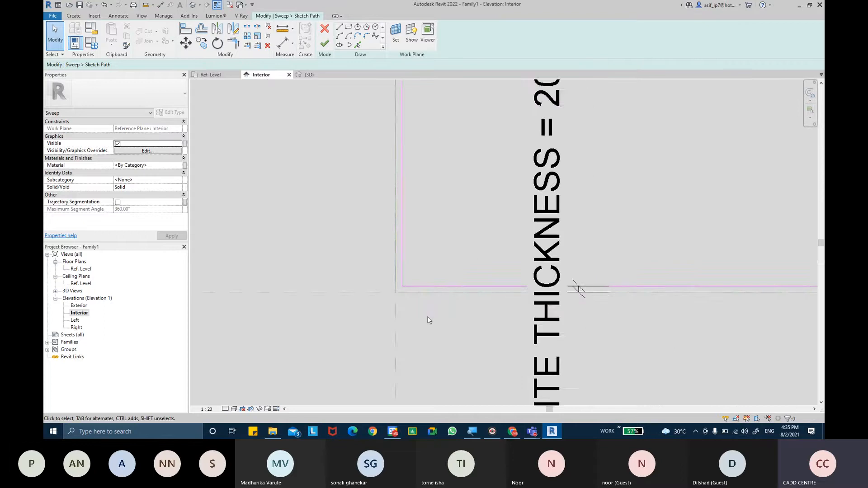
left_click(326, 43)
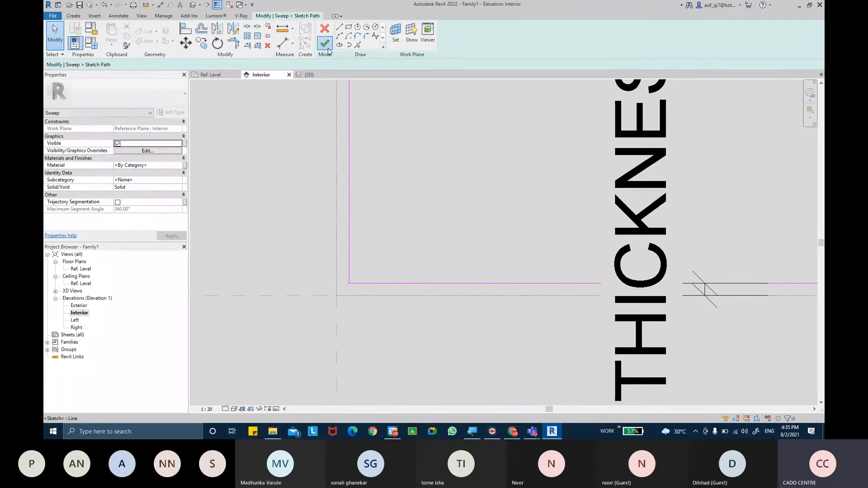
mouse_move(567, 271)
middle_mouse_down()
mouse_move(558, 260)
mouse_move(528, 278)
middle_mouse_up()
scroll(528, 278, "down", 2)
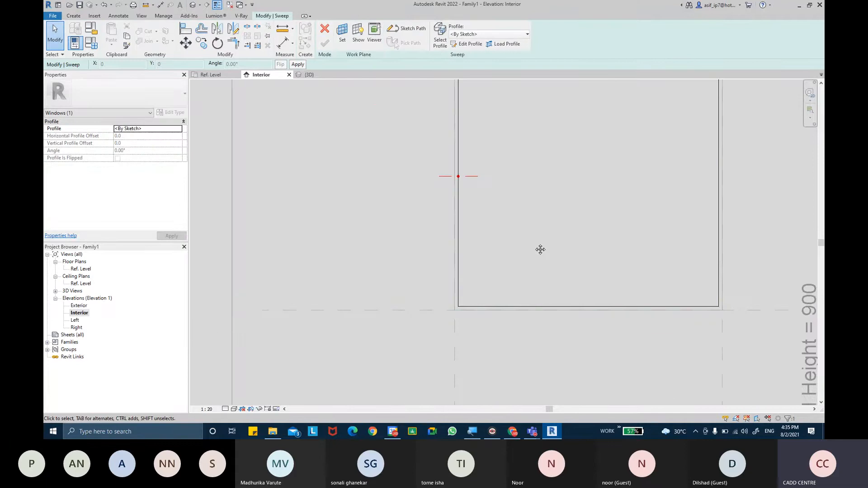
middle_click_drag(541, 248, 510, 307)
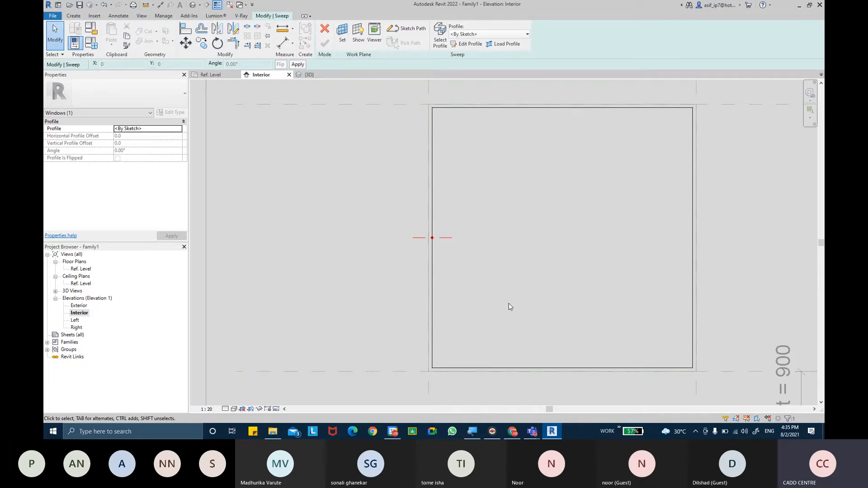
left_click(470, 44)
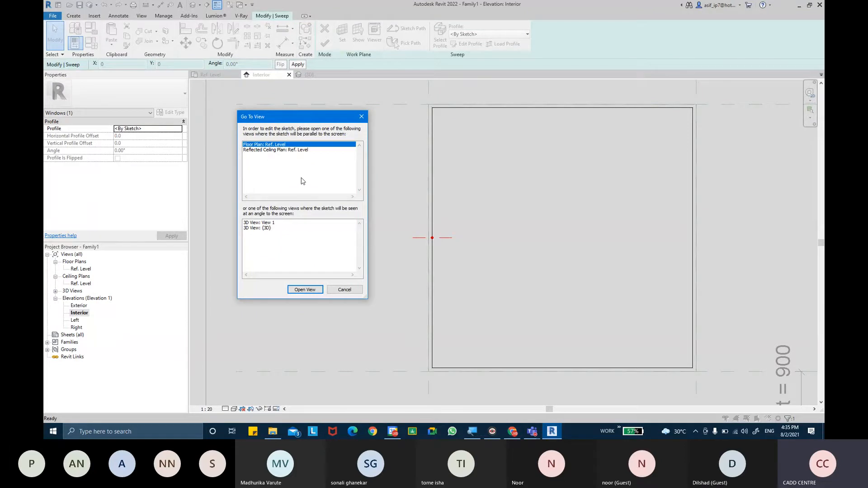
left_click(315, 290)
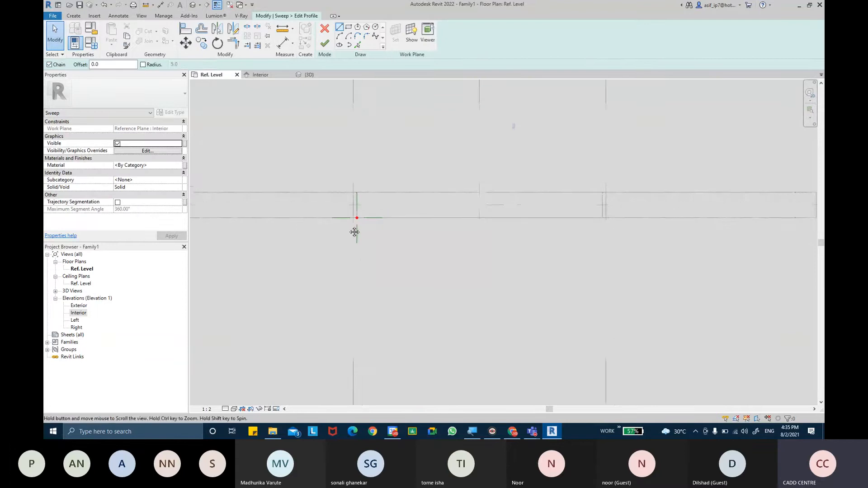
Step: Draw a 100 mm vertical profile line along the granite's inner face, continuing with a 75 mm horizontal line into the opening from its upper end
scroll(356, 213, "up", 4)
scroll(357, 214, "up", 1)
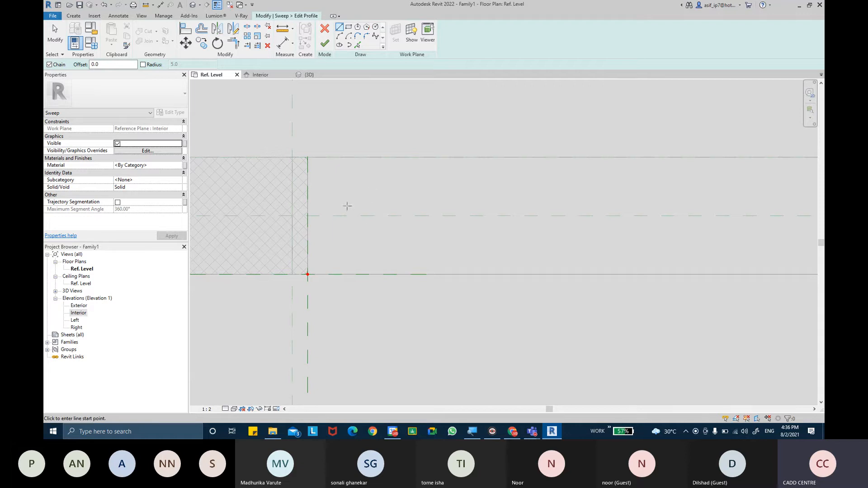
middle_click_drag(320, 215, 294, 242)
scroll(326, 190, "down", 3)
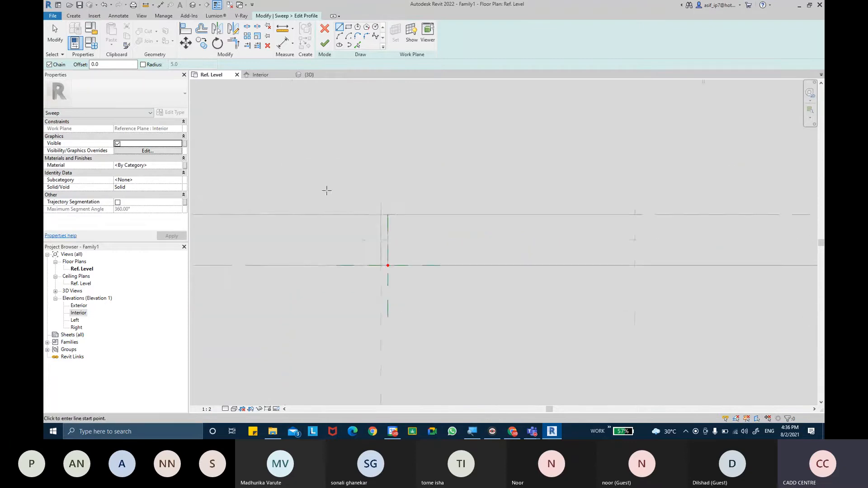
middle_click_drag(325, 190, 410, 267)
scroll(303, 145, "up", 2)
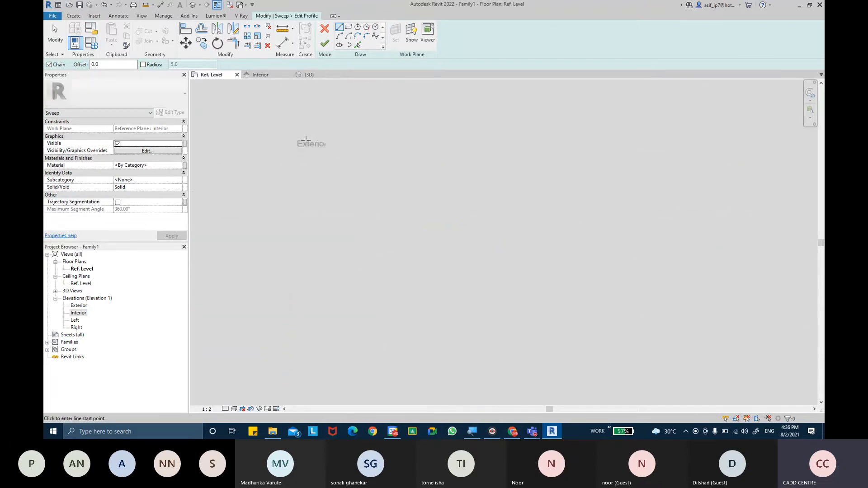
middle_click_drag(329, 129, 380, 176)
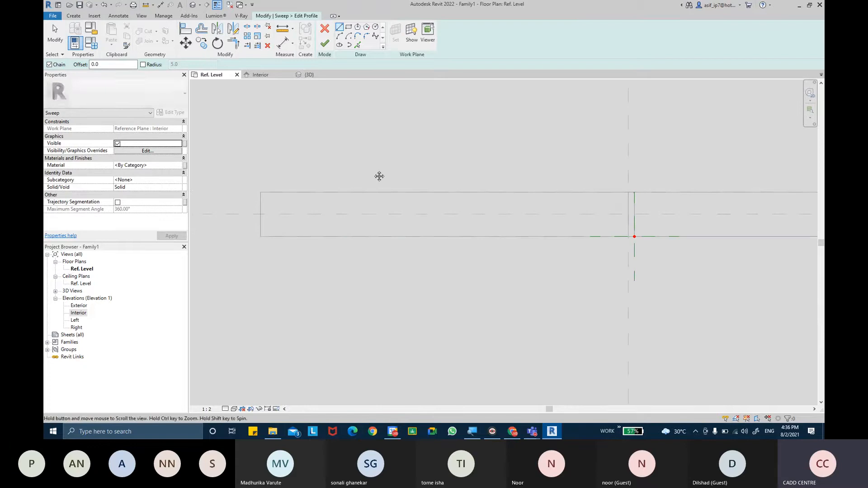
middle_click_drag(358, 329, 100, 353)
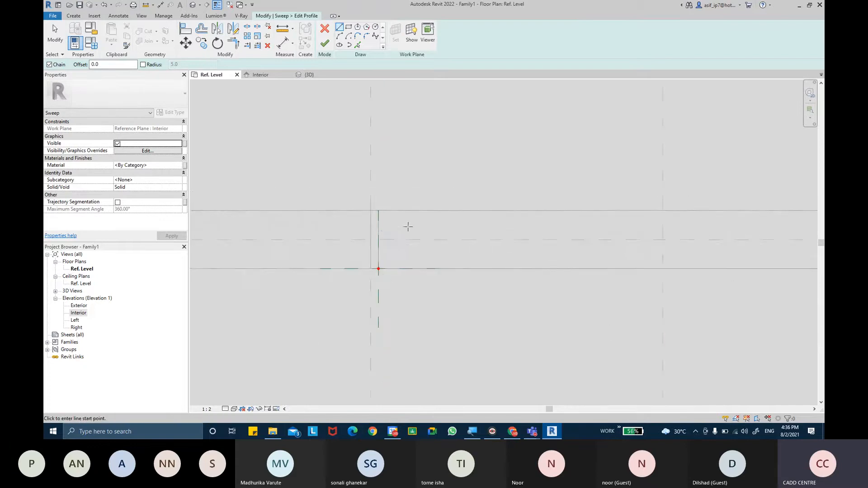
scroll(398, 226, "up", 4)
scroll(384, 220, "up", 2)
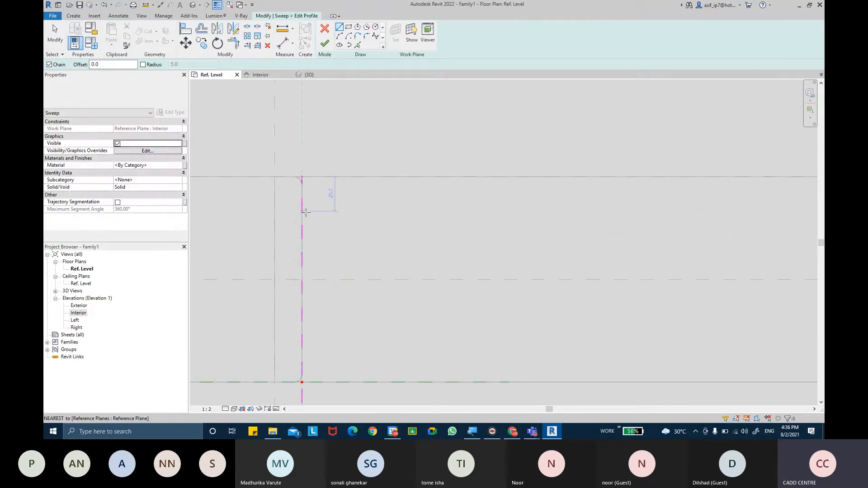
left_click(303, 336)
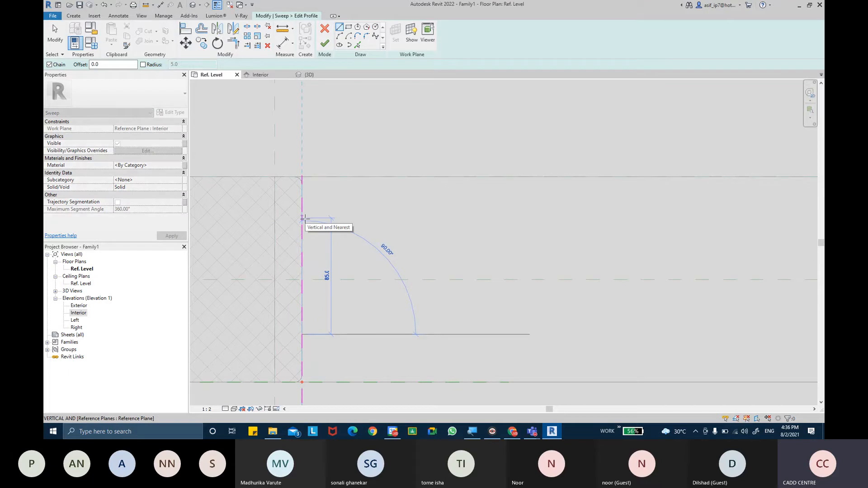
type("100")
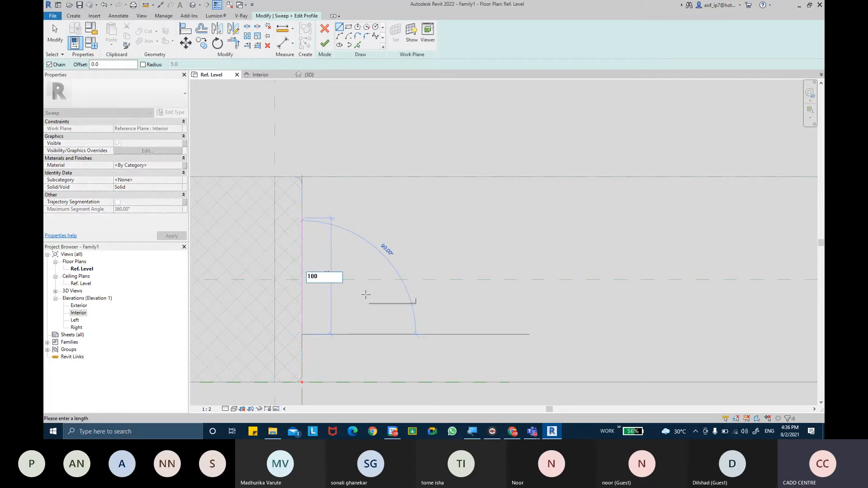
key("Return")
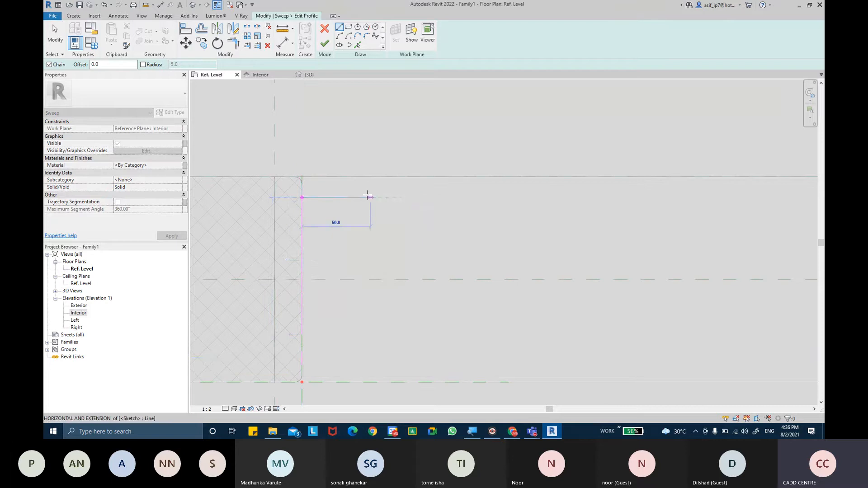
type("7")
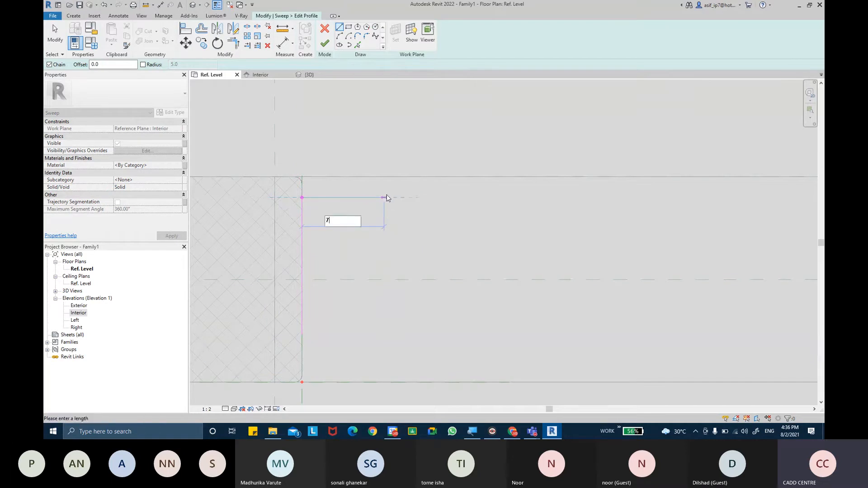
type("5")
key("Return")
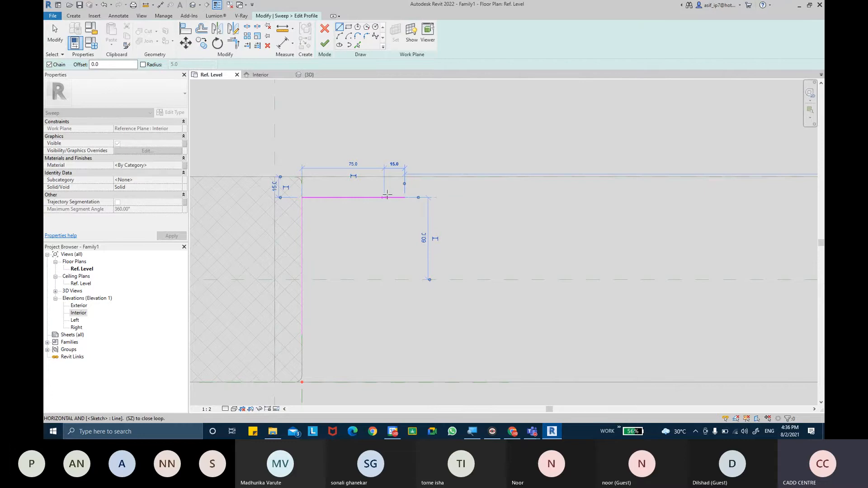
Step: Try a 1 mm vertical return line at the free end of the 75 mm line
left_click(404, 197)
scroll(406, 208, "up", 1)
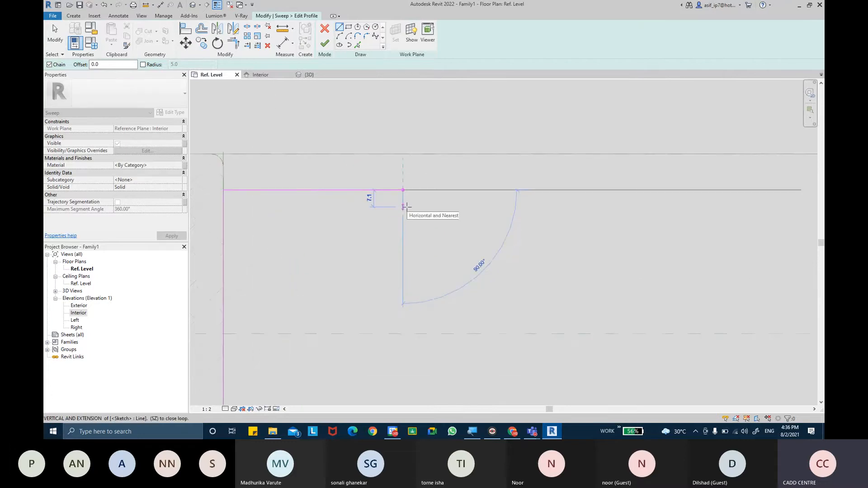
type("1")
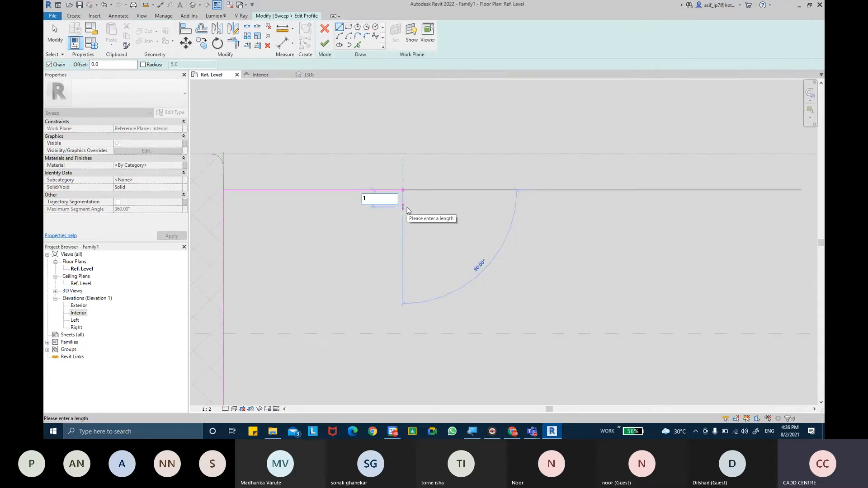
key("Return")
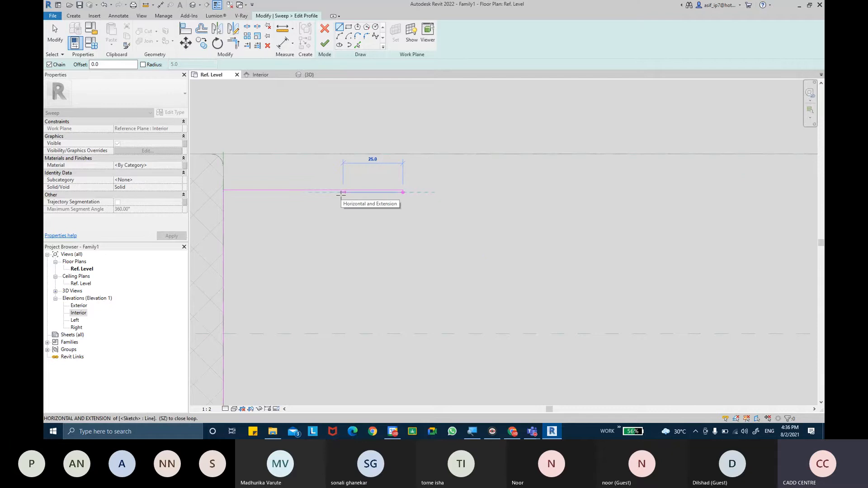
key("Escape")
key("Escape")
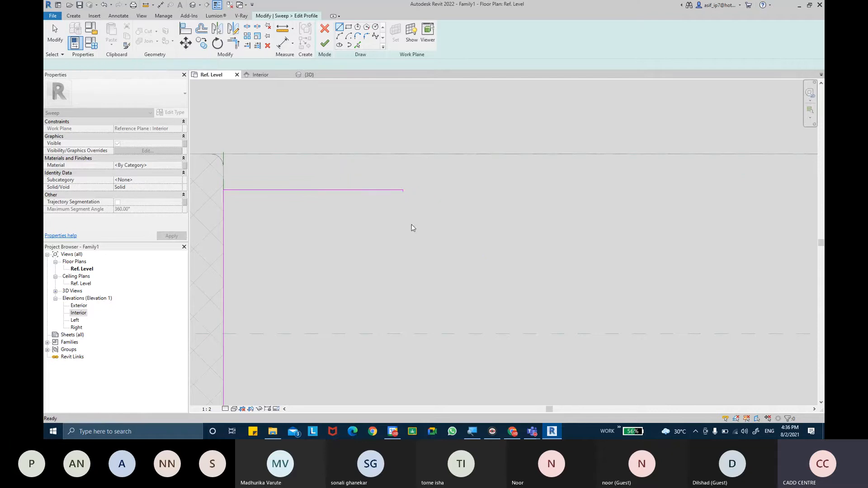
Step: Draw a short vertical return at the 75 mm line's free end, continuing with a 50 mm parallel line back toward the granite
left_click(339, 27)
left_click(402, 190)
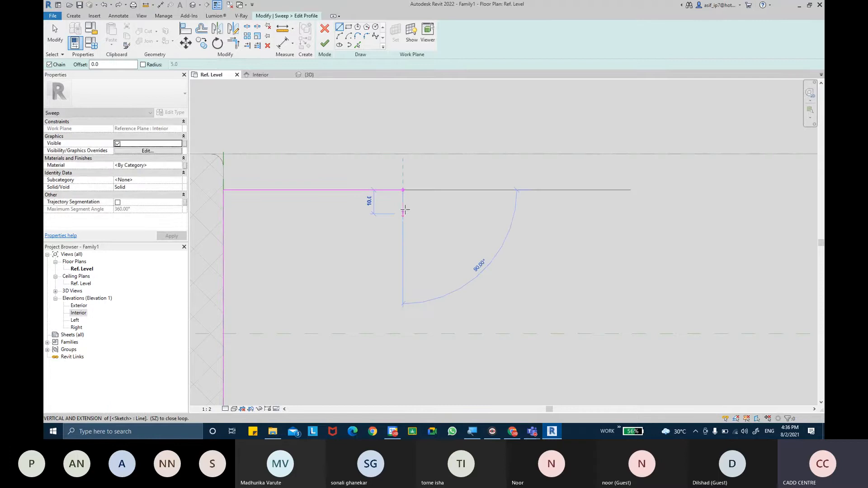
left_click(404, 208)
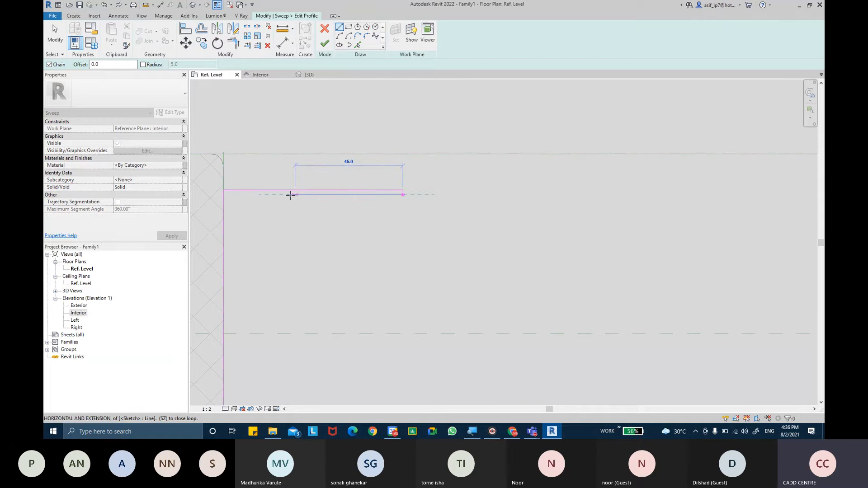
type("50")
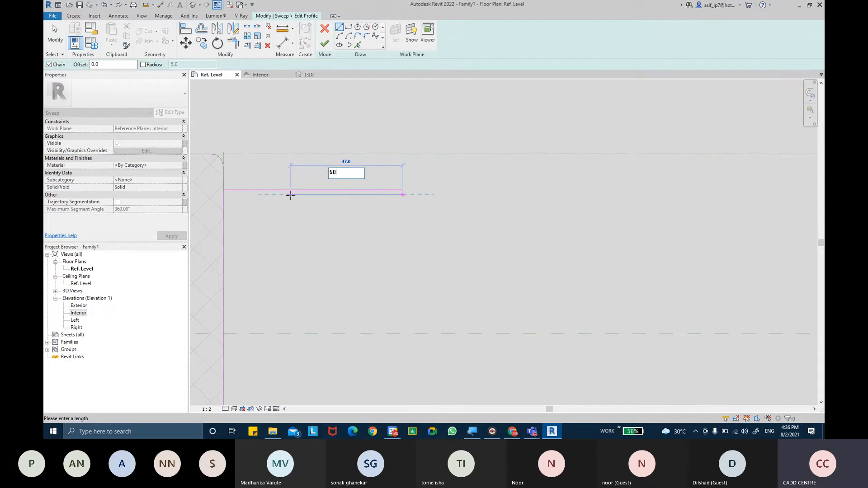
key("Return")
left_click(285, 231)
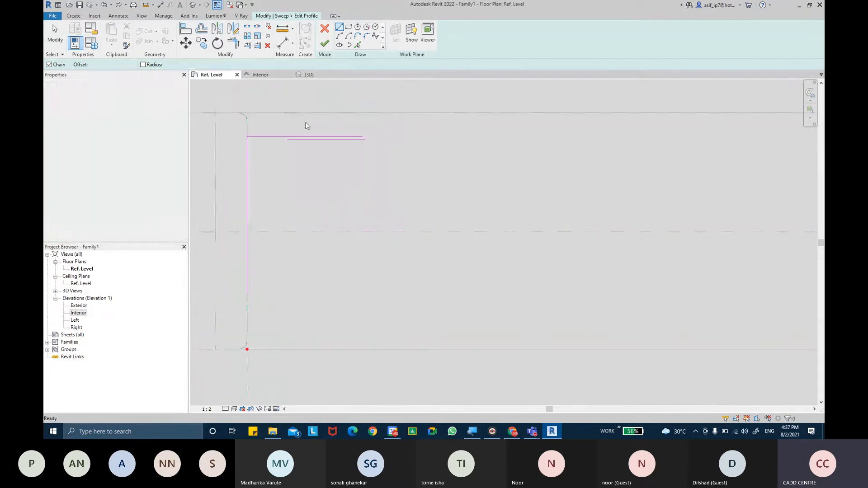
key("Escape")
Step: Mirror a copy of the three upper flange lines about an axis drawn along the Center (Front/Back) reference plane
left_click_drag(381, 157, 314, 125)
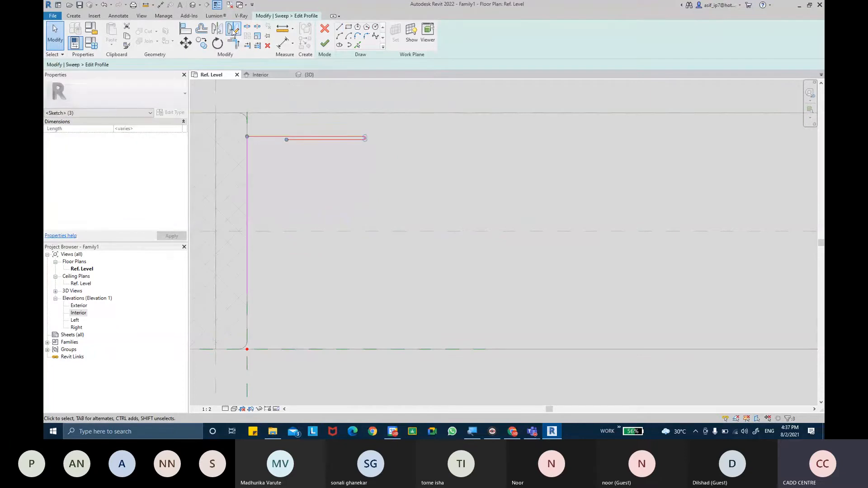
key("d")
key("m")
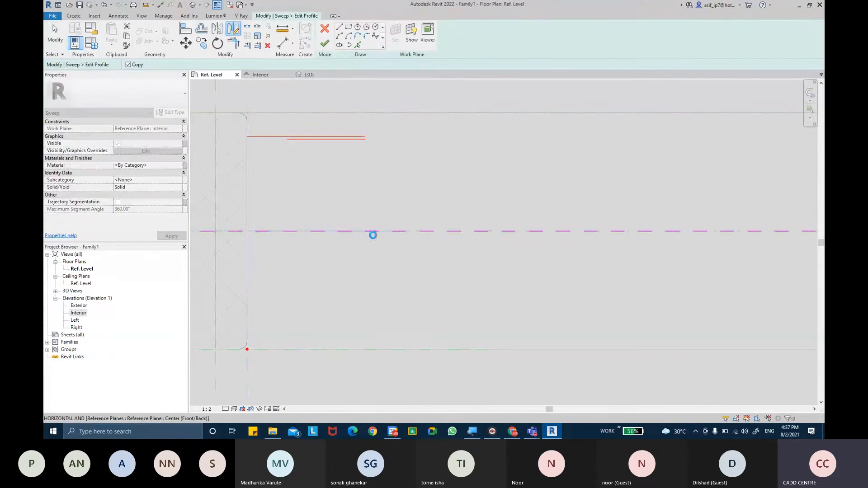
left_click(384, 290)
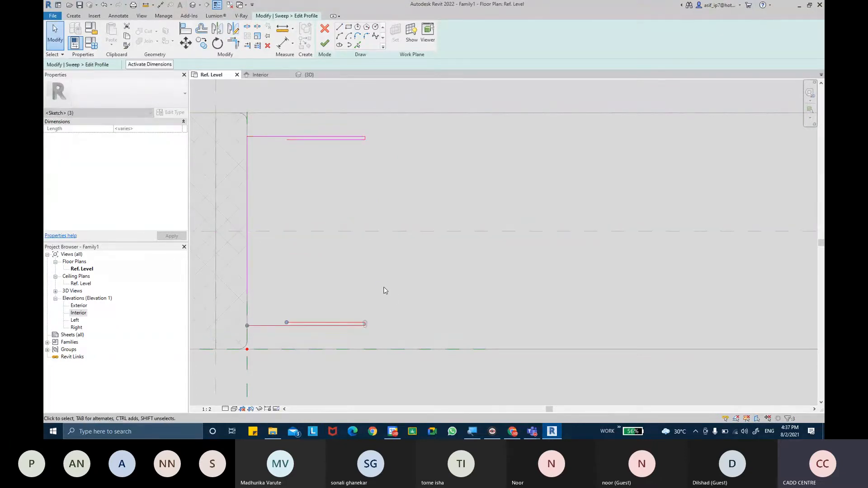
Step: Extend the profile line along the granite's inner face down to the end of the mirrored lower flange
left_click(280, 300)
left_click(247, 284)
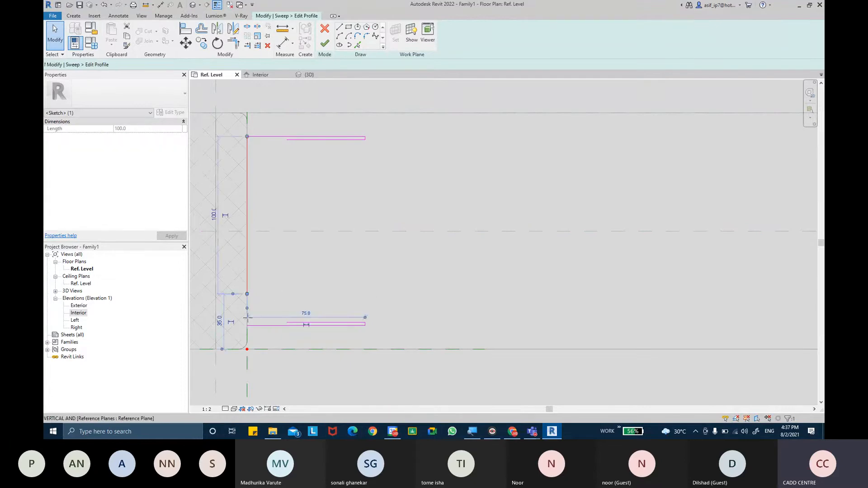
left_click(323, 210)
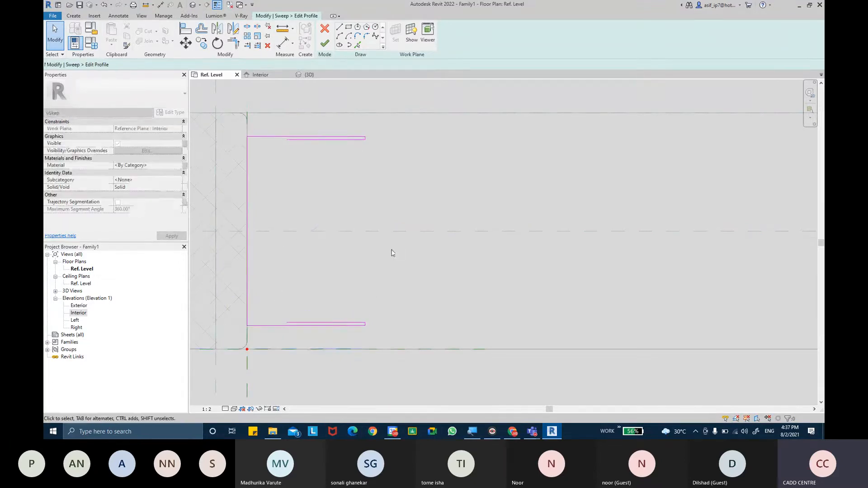
middle_click_drag(392, 252, 394, 259)
key("d")
key("i")
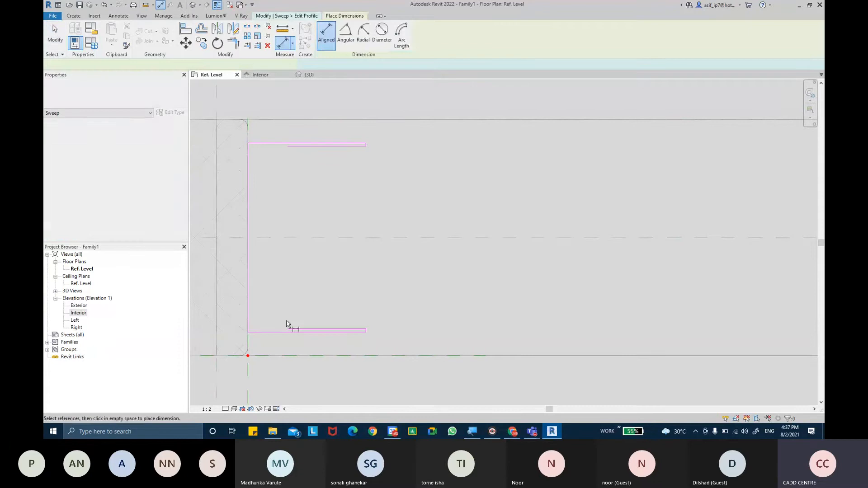
left_click(266, 18)
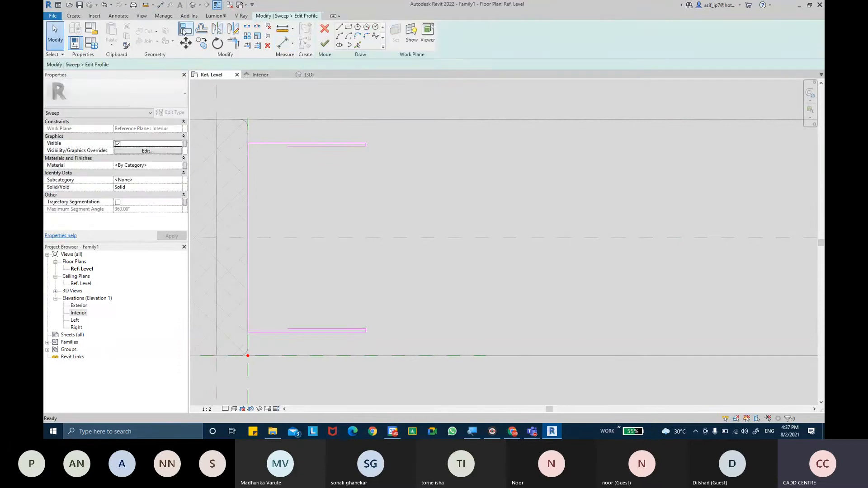
Step: Draw a vertical web line joining the free ends of the upper and lower inner flange lines
left_click(338, 28)
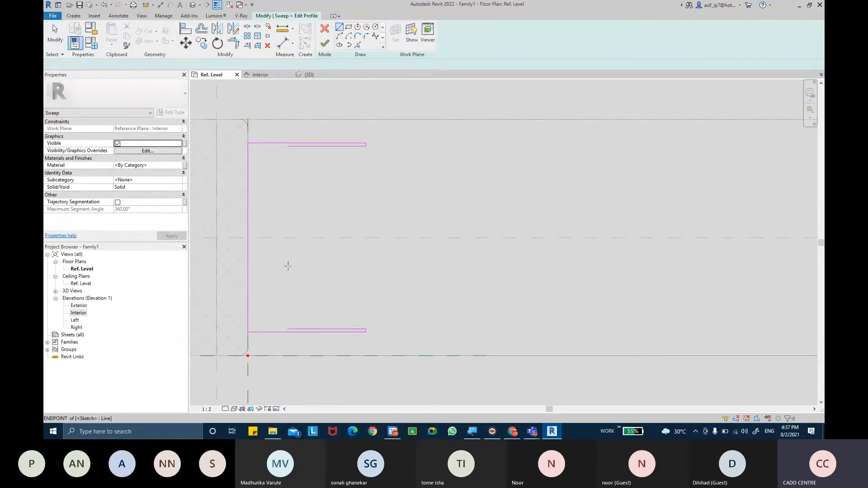
left_click(287, 146)
left_click(287, 146)
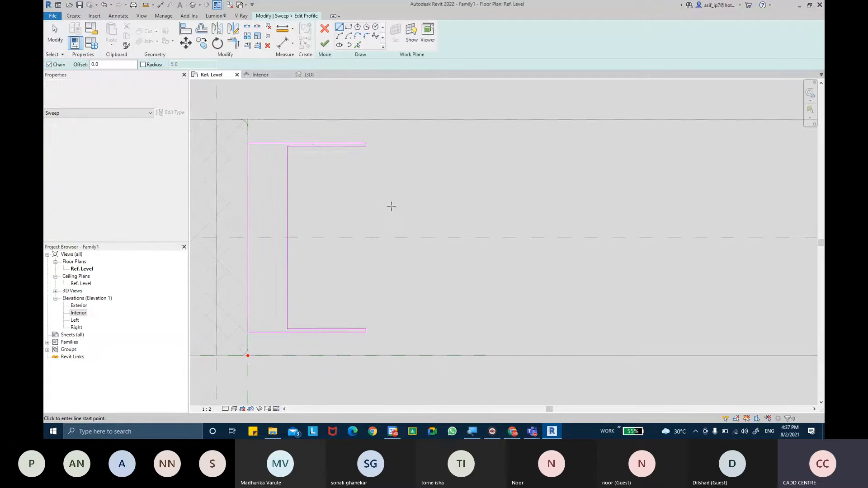
Step: Draw a nib from the inner web line's midpoint, 5 mm into the opening, 1 mm up and back to the web
scroll(390, 214, "down", 2)
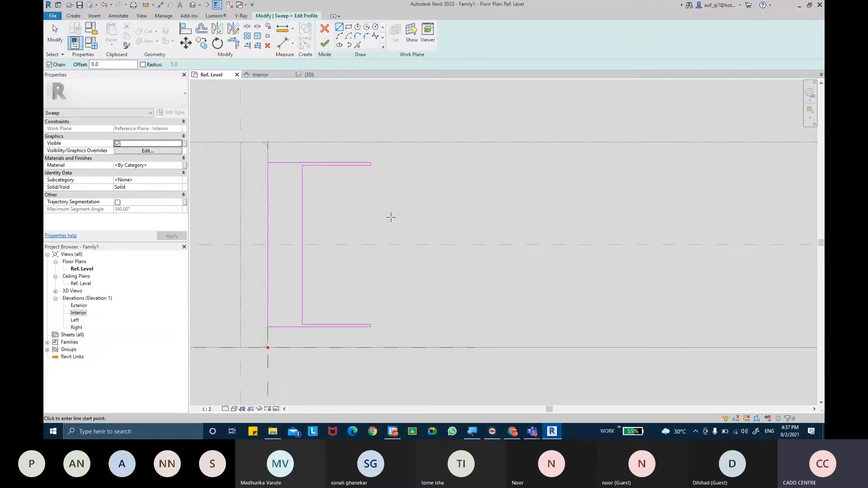
middle_click_drag(390, 218, 391, 234)
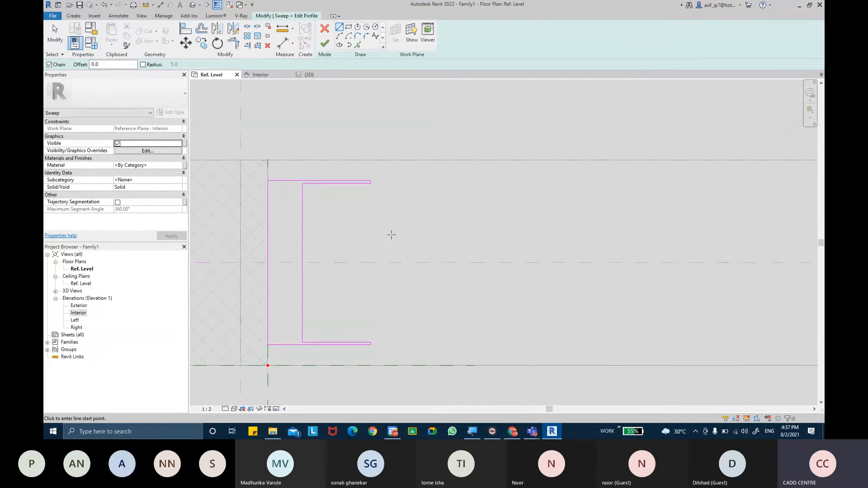
scroll(324, 262, "up", 1)
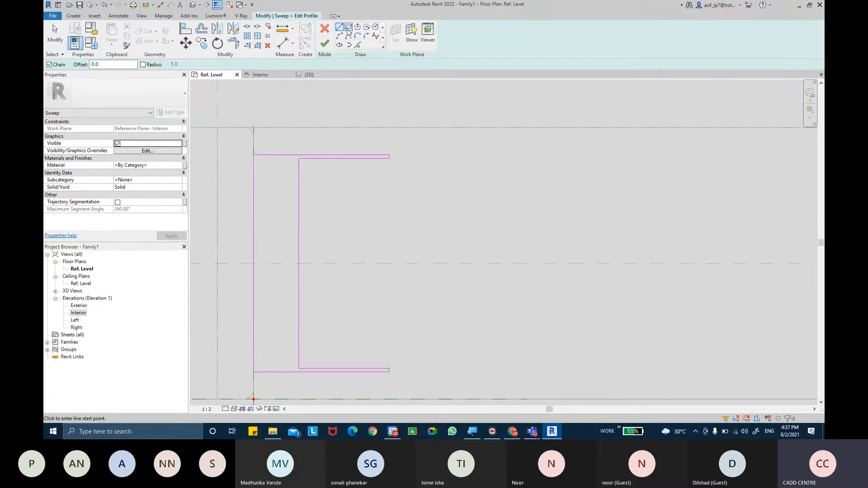
left_click(342, 29)
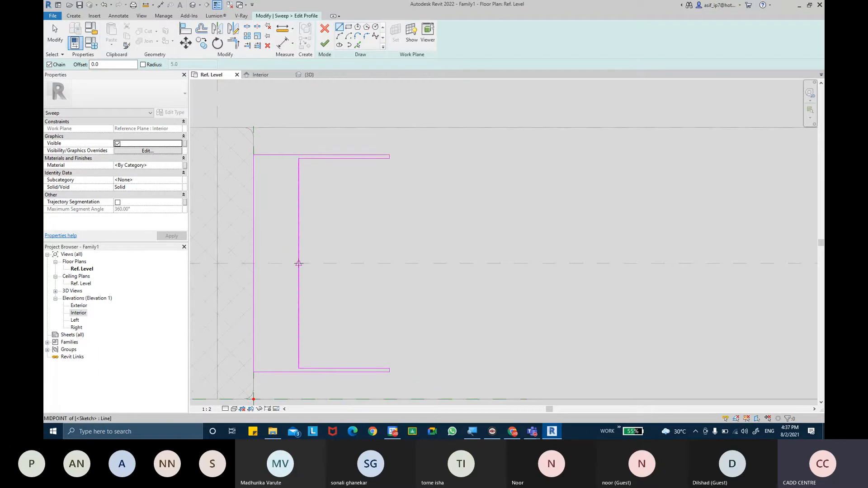
left_click(313, 263)
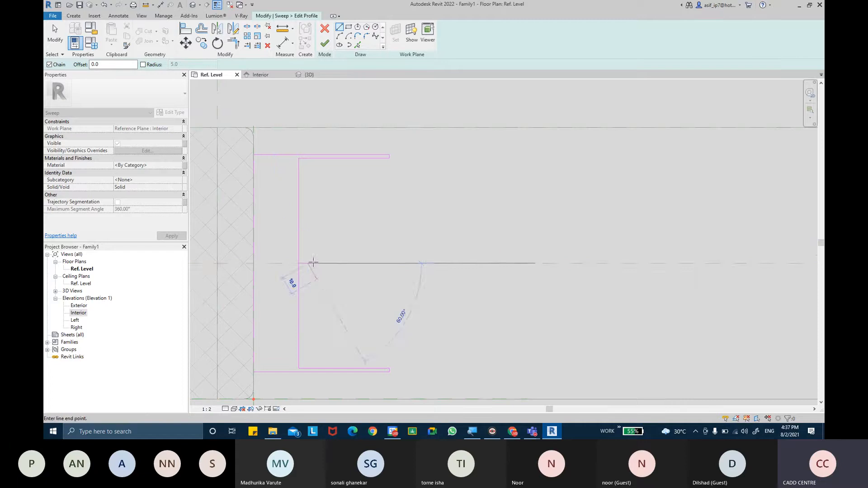
scroll(313, 262, "up", 3)
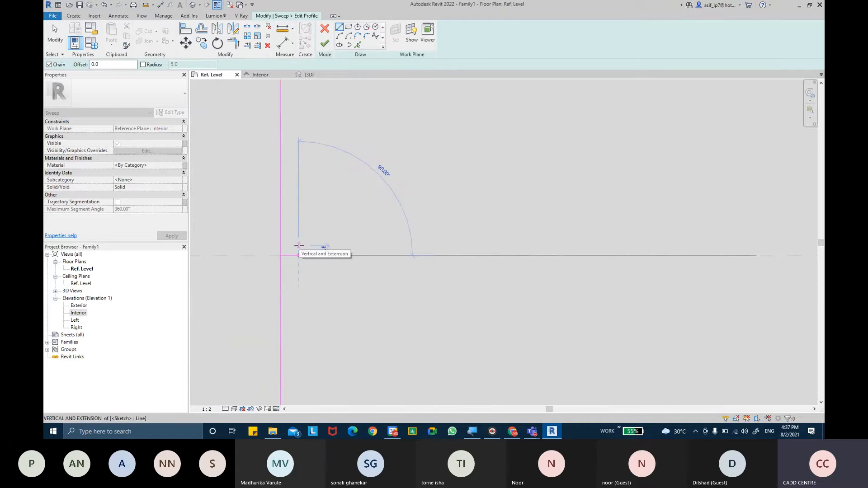
type("3")
key("Return")
key("ctrl+z")
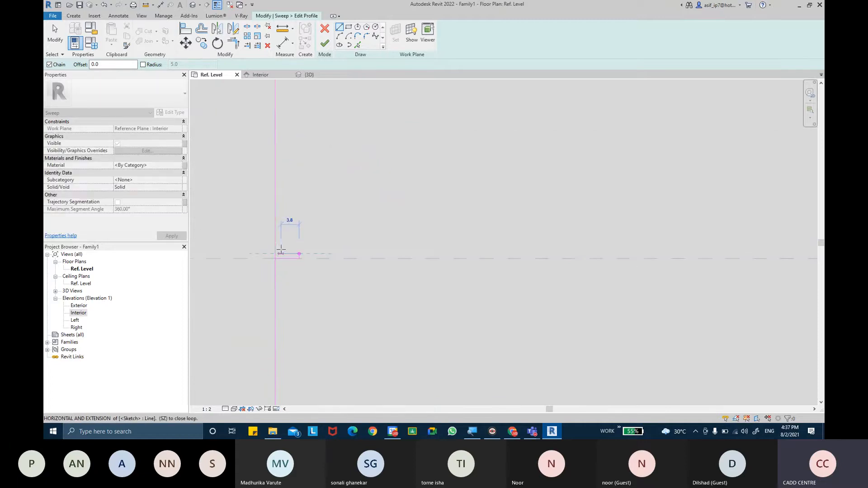
key("Escape")
key("Escape")
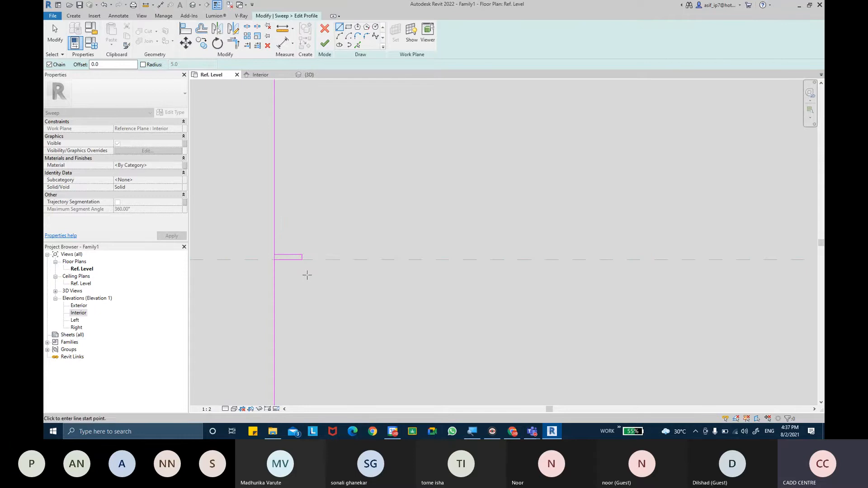
Step: Mirror the small nib's outline about the Center (Front/Back) reference plane
left_click_drag(266, 247, 309, 264)
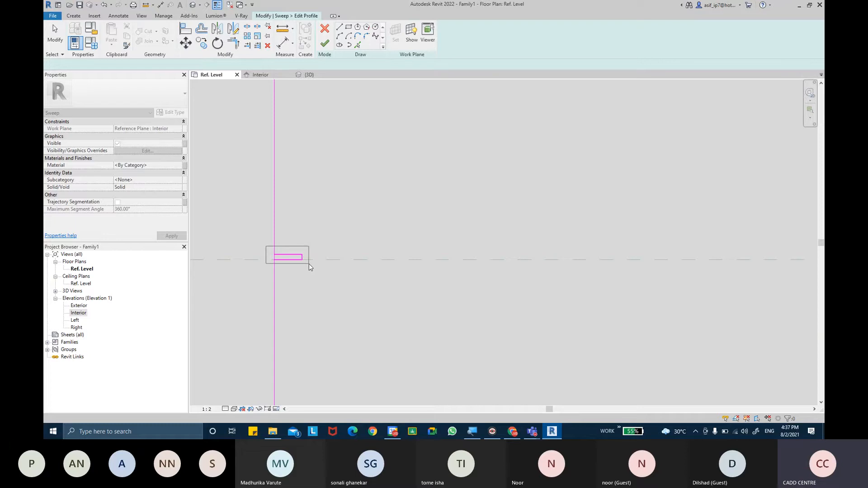
key("alt+Tab")
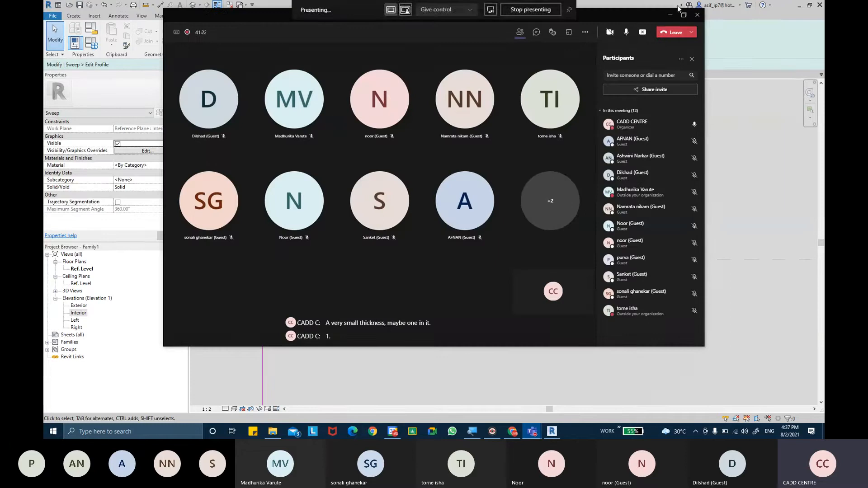
left_click(670, 14)
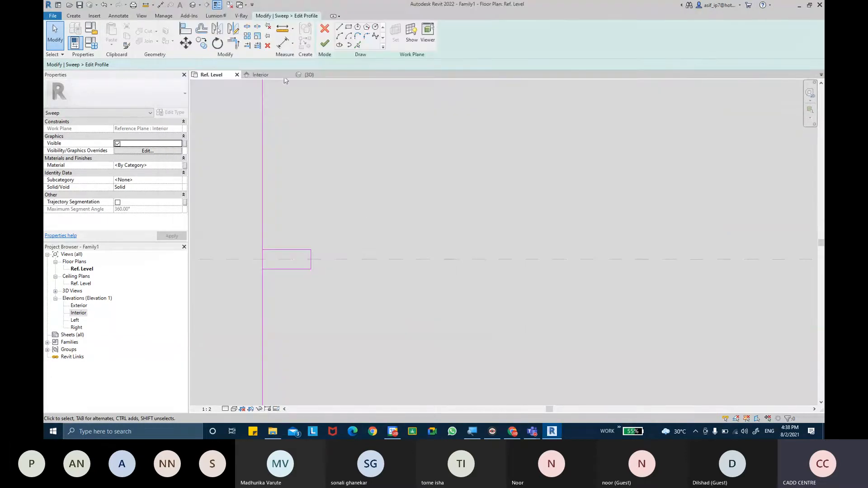
Step: Split the inner web line at the nib and delete the segment between the nib's two sides
left_click(246, 27)
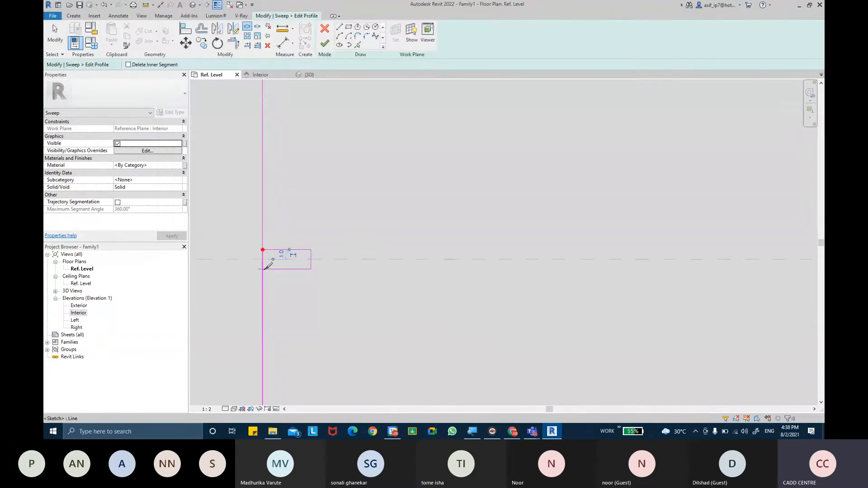
key("Escape")
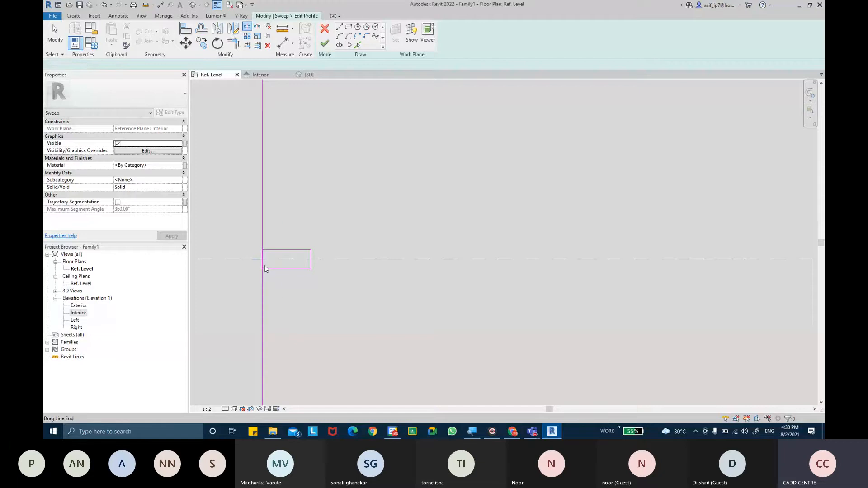
left_click(265, 268)
key("Delete")
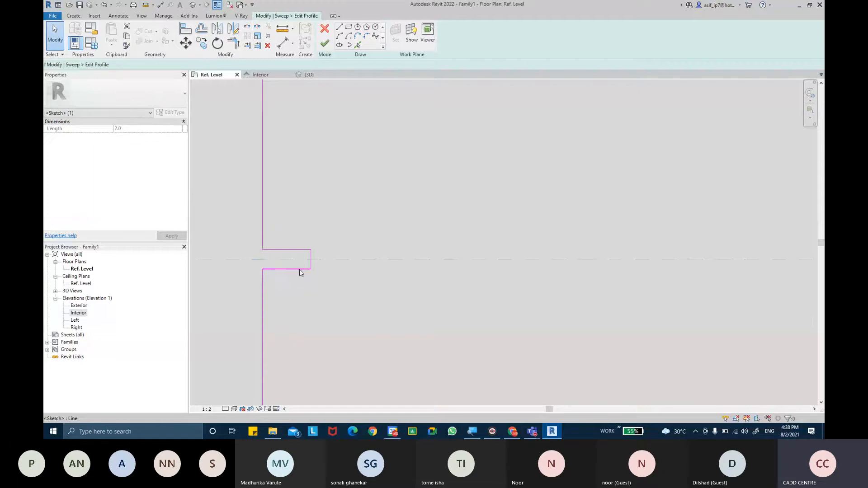
Step: Replace the nib's two-piece end with a single line by removing the lower half and stretching the upper half to the lower corner
scroll(322, 272, "down", 5)
mouse_move(361, 275)
middle_mouse_down()
mouse_move(366, 258)
mouse_move(370, 265)
middle_mouse_up()
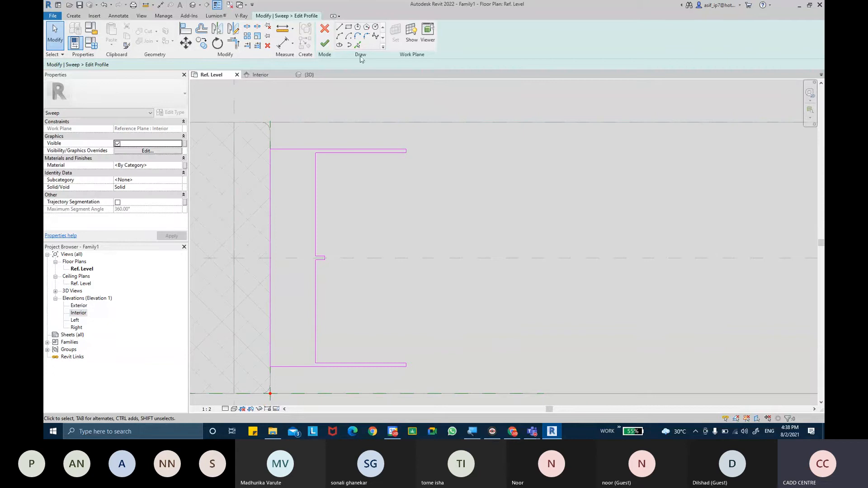
middle_click_drag(395, 197, 376, 188)
scroll(376, 188, "down", 1)
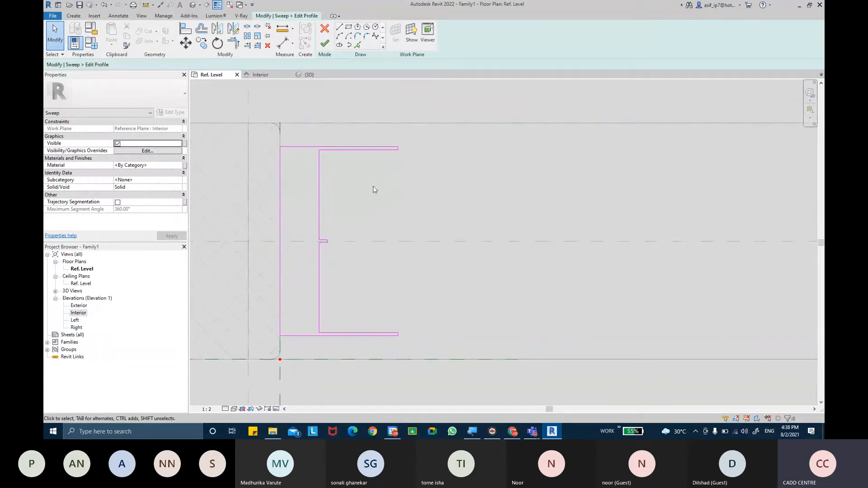
scroll(318, 242, "up", 2)
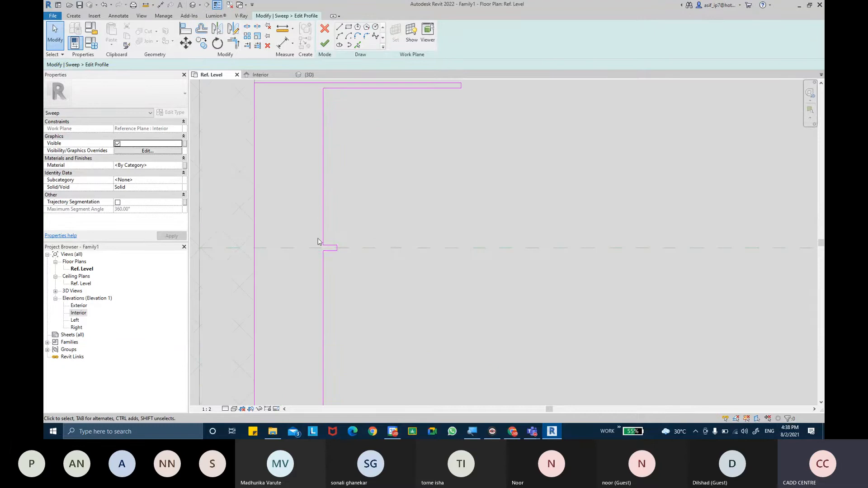
left_click_drag(342, 263, 334, 231)
scroll(329, 239, "up", 3)
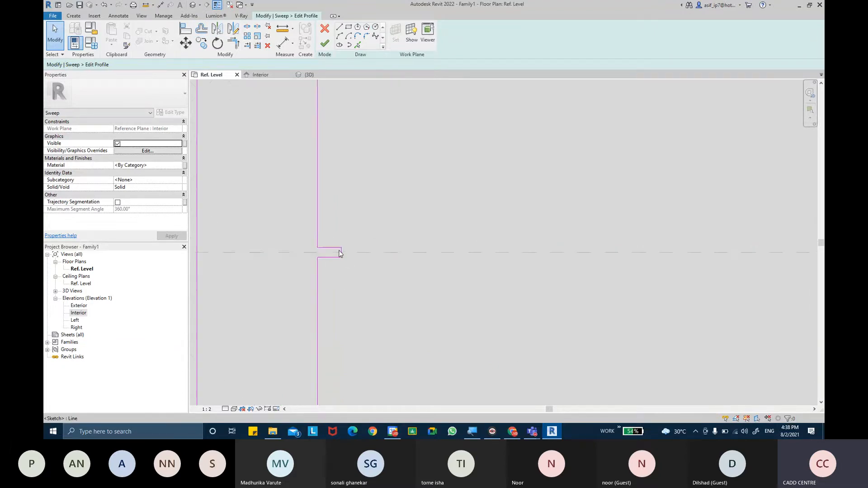
scroll(343, 257, "up", 3)
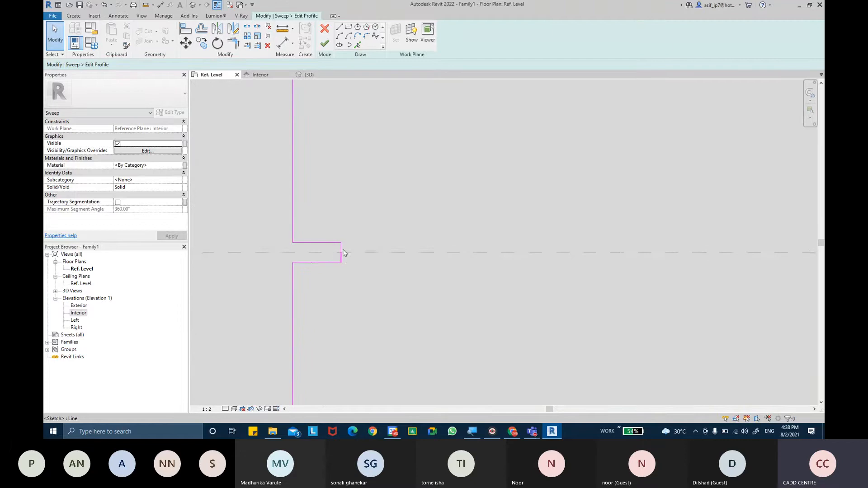
left_click(341, 256)
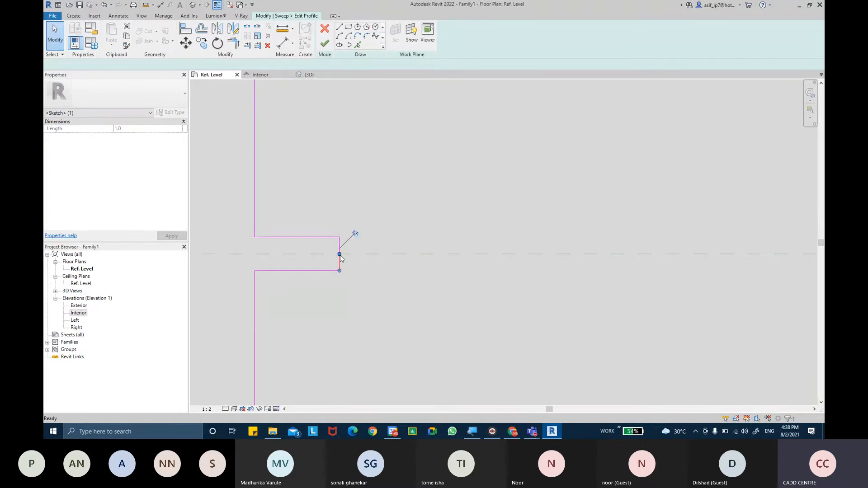
scroll(340, 255, "up", 1)
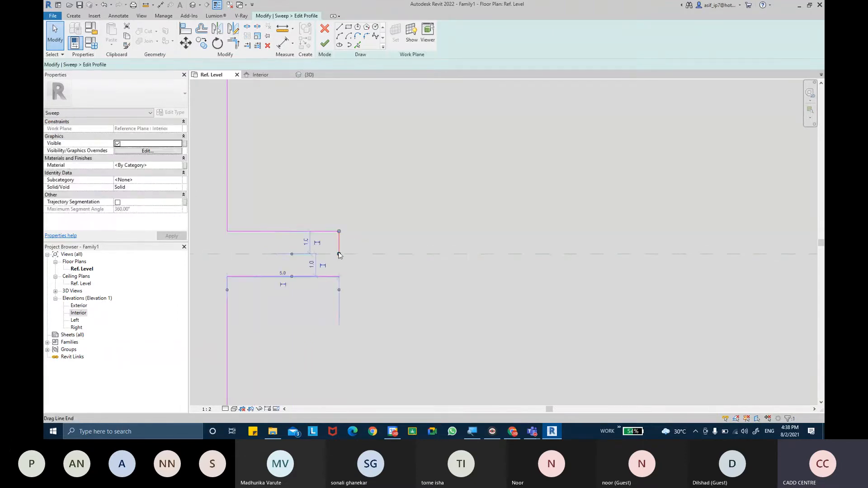
mouse_move(340, 255)
left_mouse_down()
mouse_move(357, 316)
mouse_move(339, 276)
left_mouse_up()
scroll(386, 233, "down", 2)
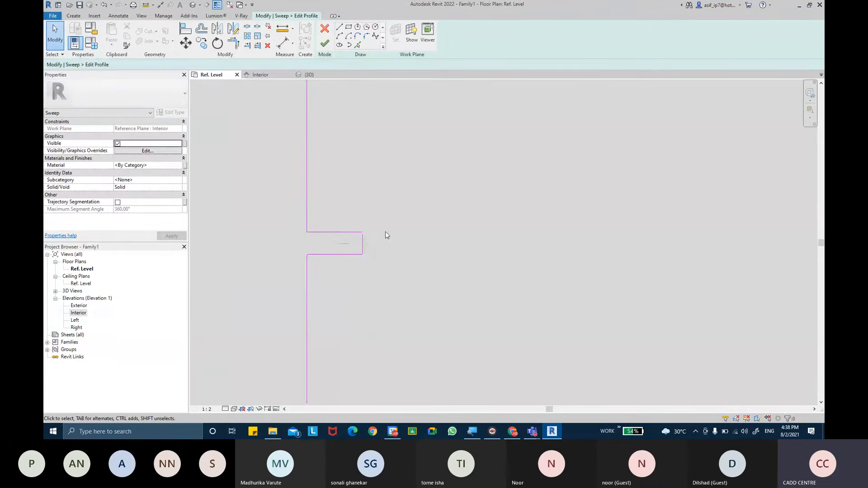
Step: Draw a groove outline from the upper web segment's midpoint, 5 mm toward the granite, 1 mm up and back to the web
middle_click_drag(385, 232, 438, 235)
scroll(438, 235, "down", 3)
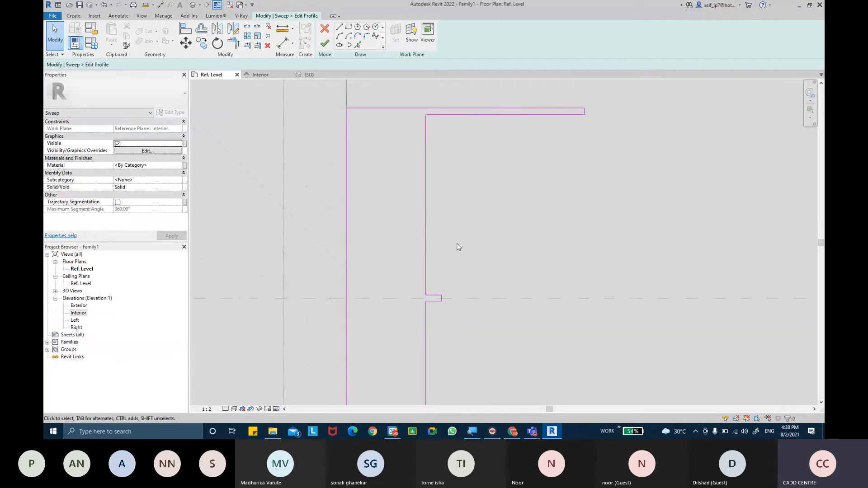
left_click(339, 26)
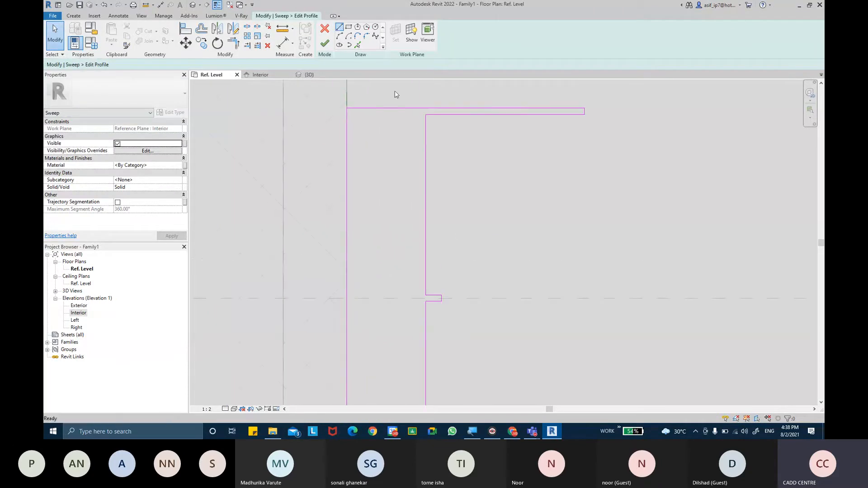
left_click(425, 204)
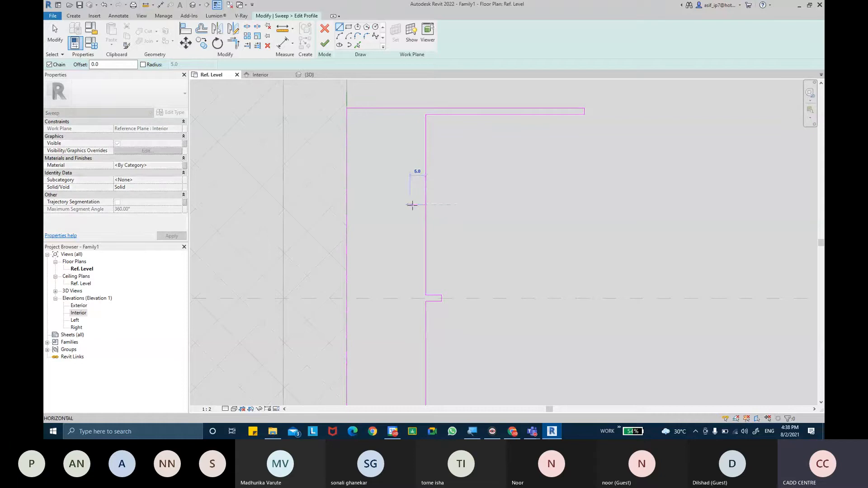
scroll(409, 204, "up", 1)
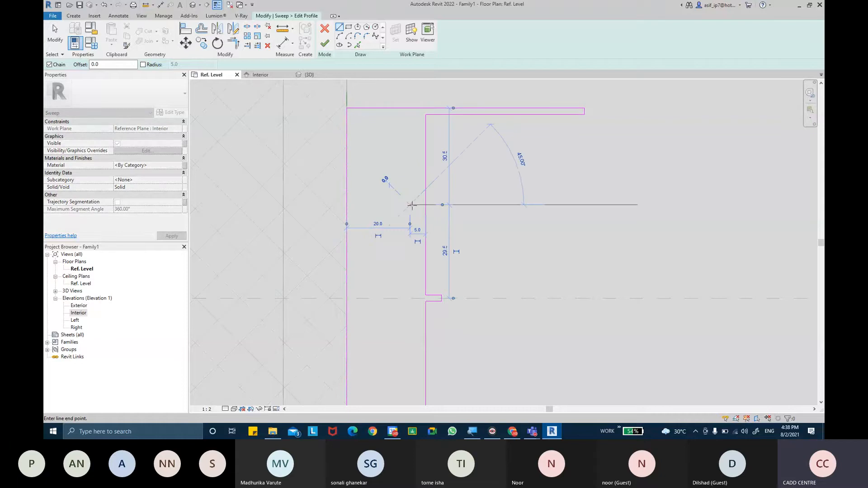
scroll(409, 203, "up", 2)
type("1")
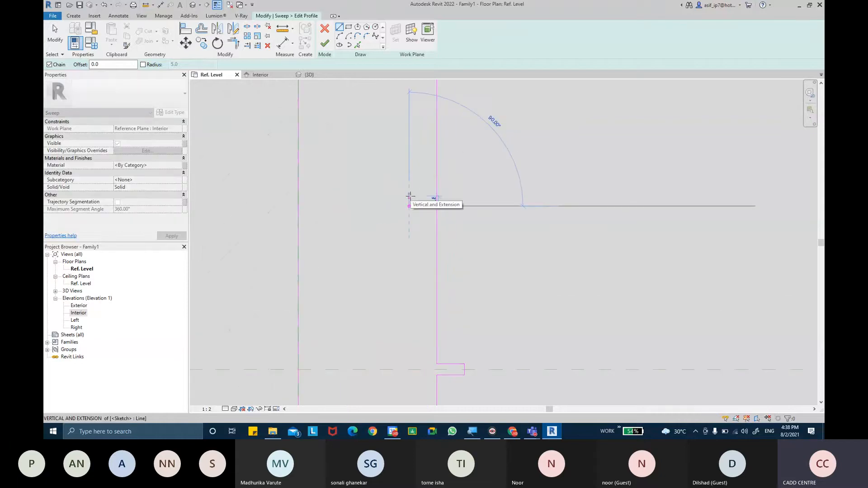
key("Return")
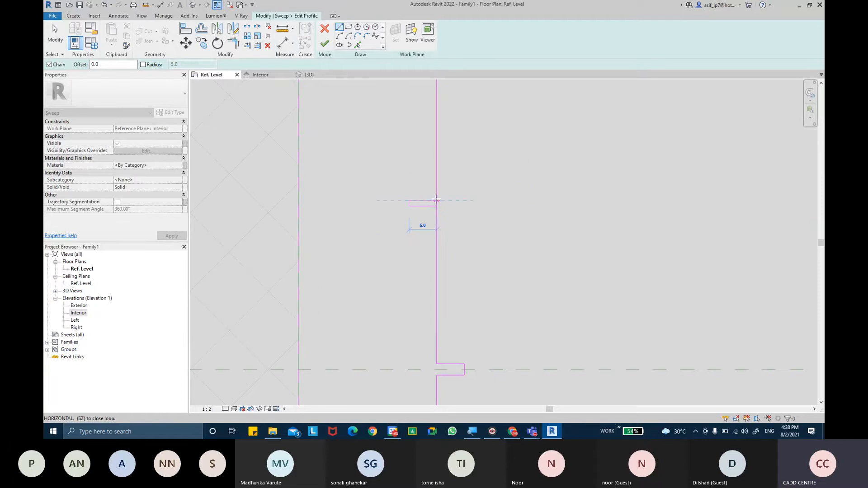
left_click(437, 200)
scroll(411, 202, "up", 2)
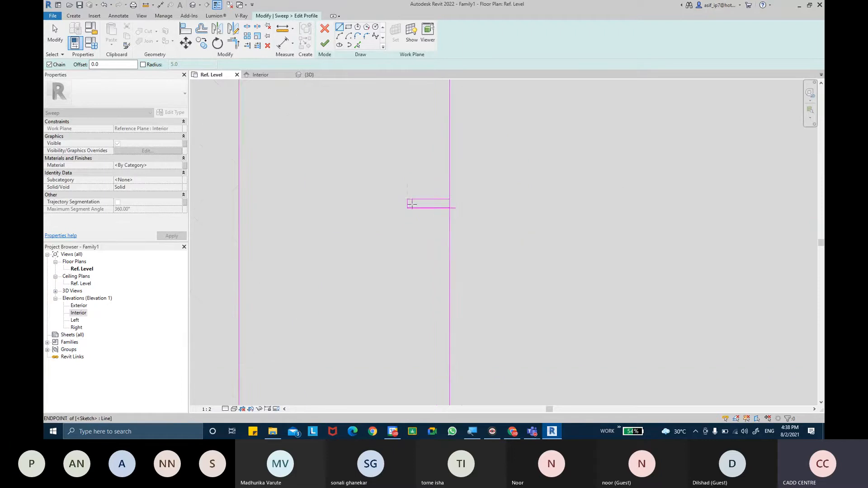
Step: Draw the groove's lower half from its outer corner, 1 mm down and back horizontally to the web line
left_click(406, 209)
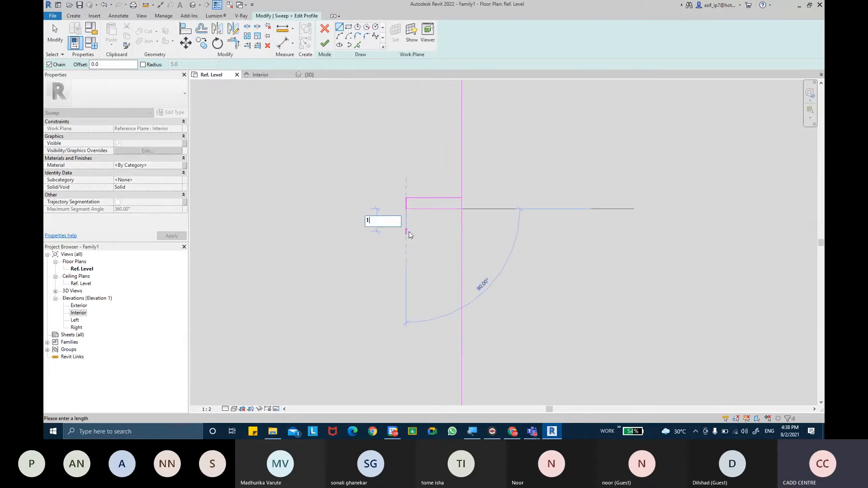
left_click(461, 219)
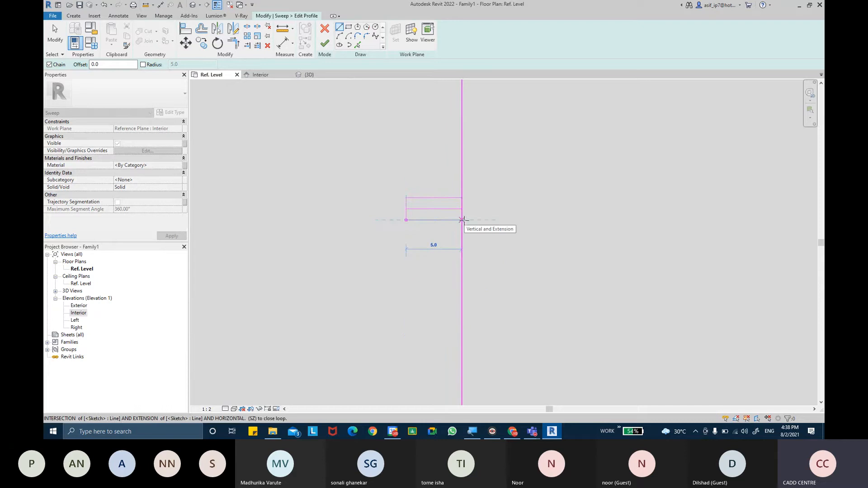
left_click(461, 220)
key("Escape")
key("Escape")
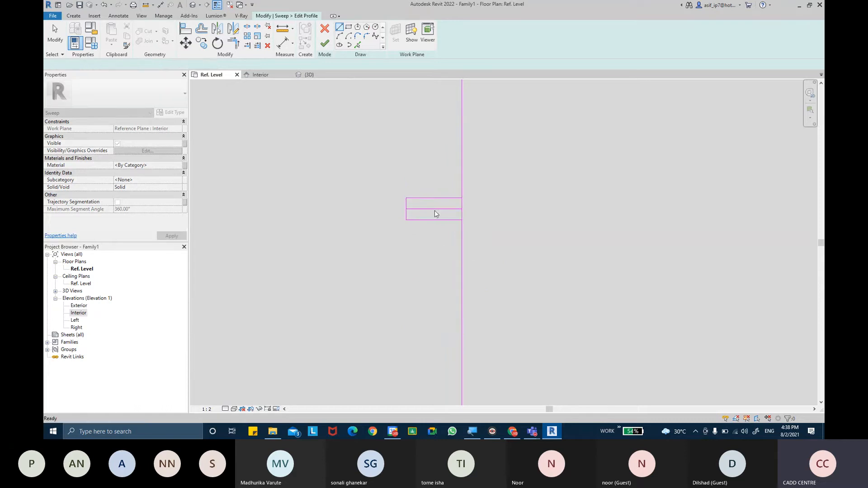
Step: Delete the groove's middle line and replace its two-piece end with a single line trimmed to the lower side
left_click(435, 209)
key("Delete")
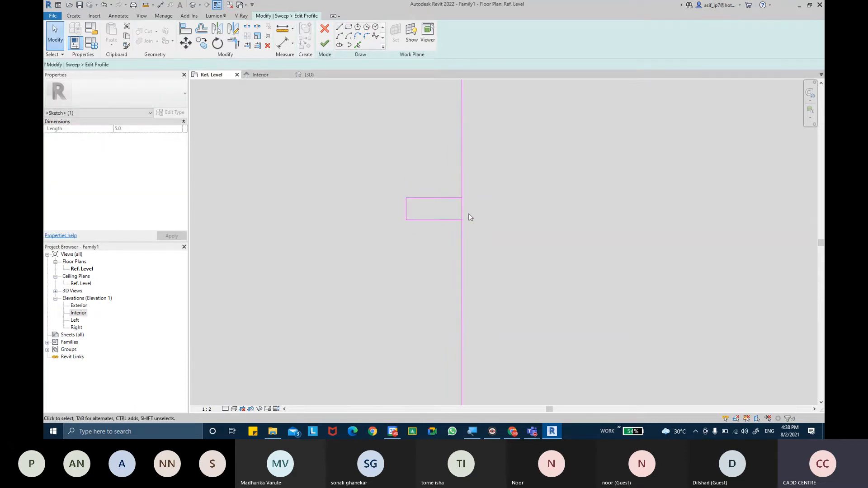
left_click(406, 213)
left_click_drag(406, 220, 406, 208)
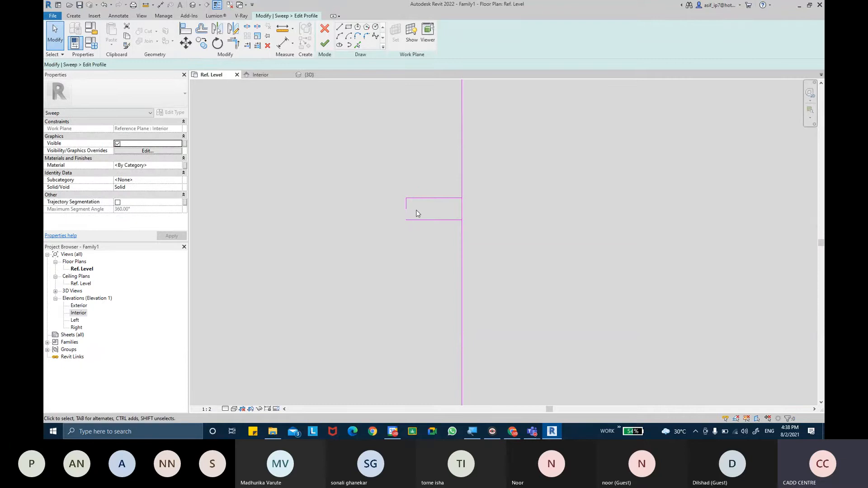
key("t")
key("r")
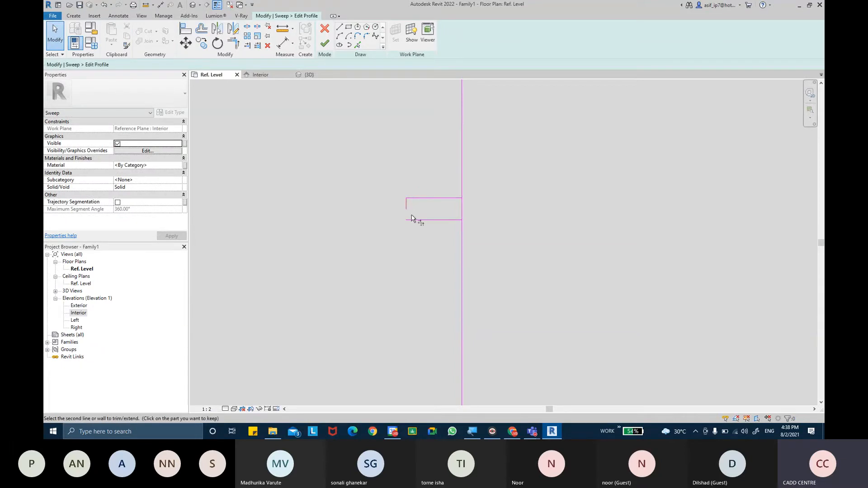
left_click(412, 220)
key("Escape")
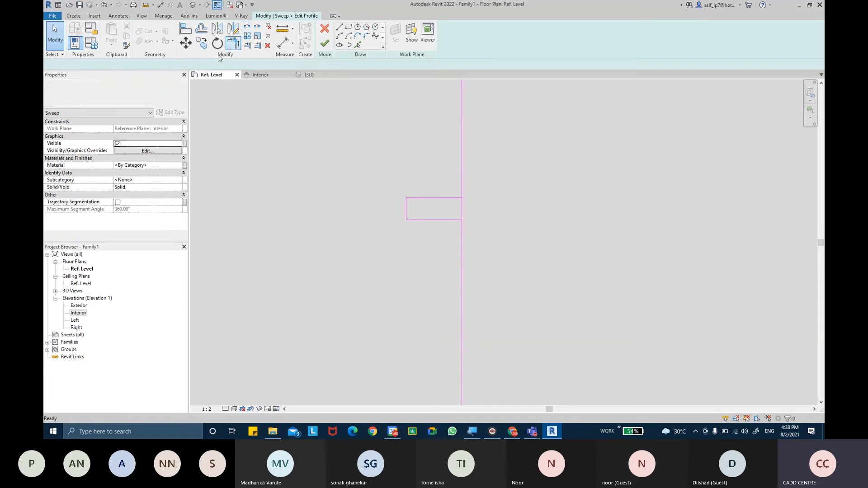
Step: Split the upper web line at the groove and delete the segment between the groove's two sides
left_click(248, 27)
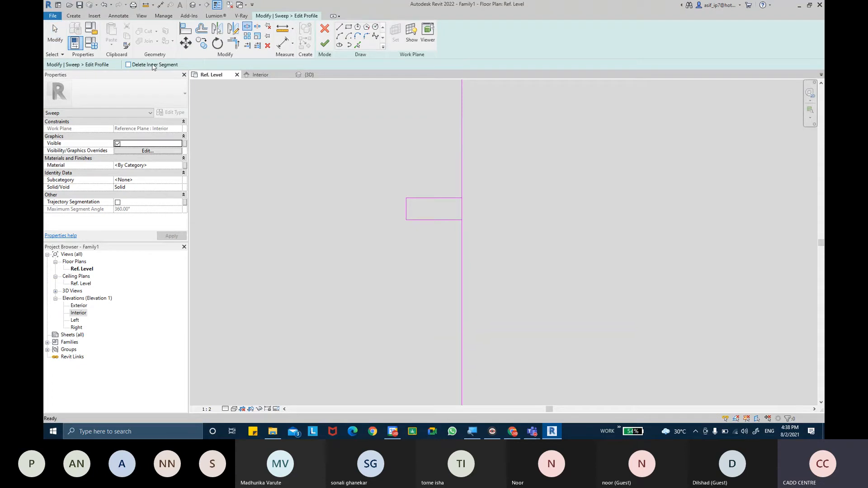
left_click(462, 196)
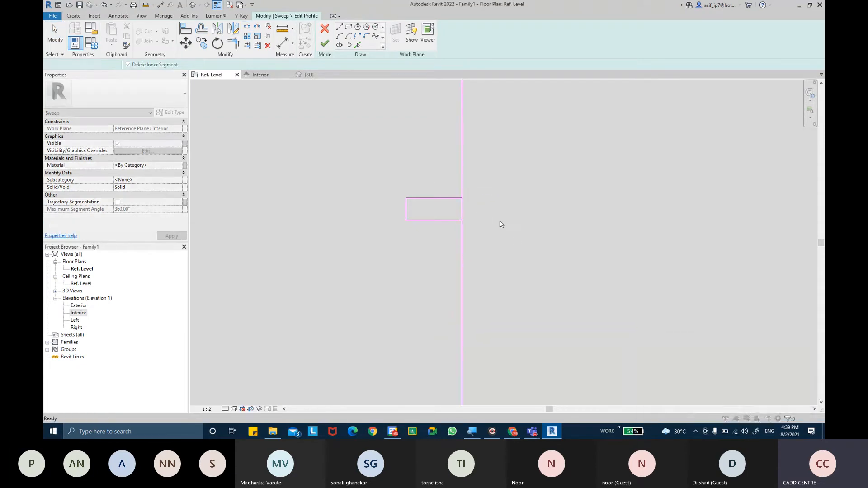
left_click(462, 207)
key("Escape")
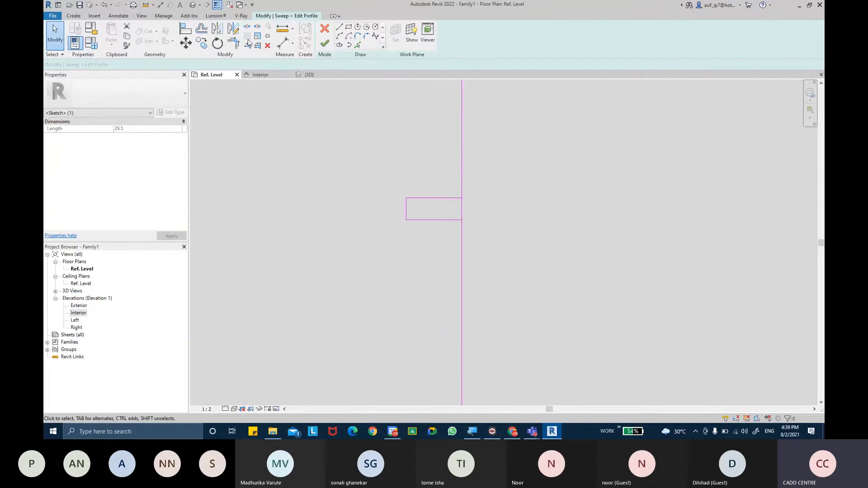
left_click(247, 26)
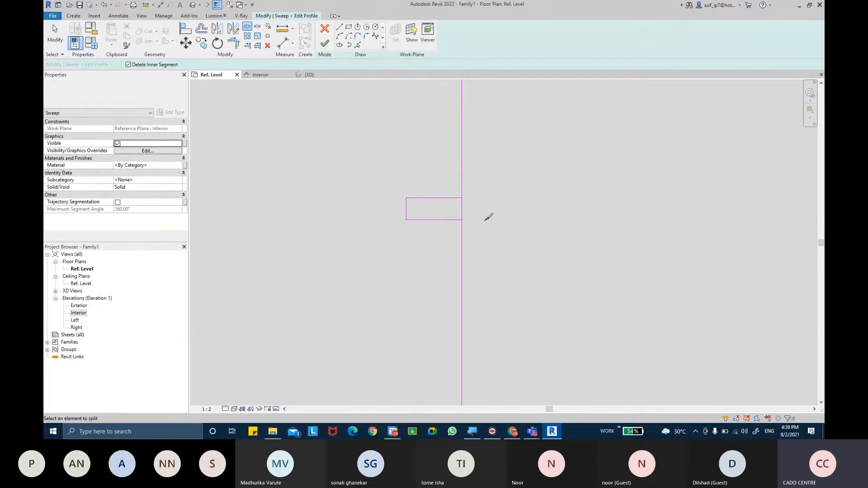
left_click(462, 205)
key("Escape")
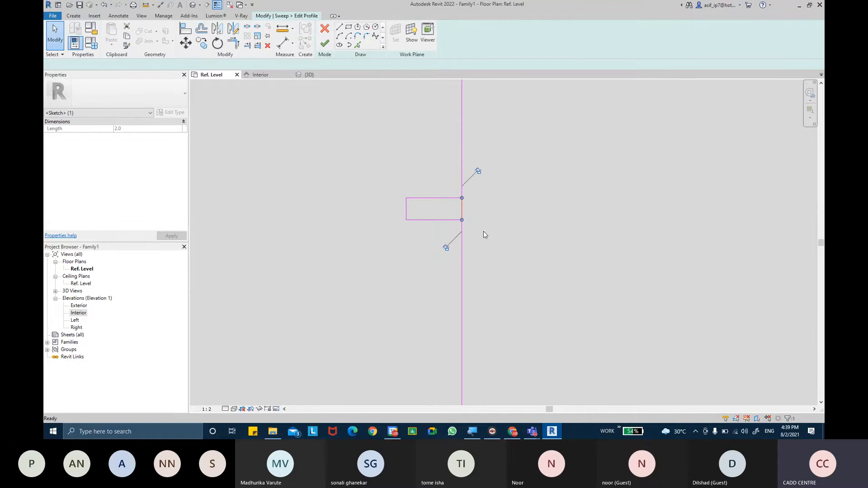
key("Delete")
Step: Mirror the upper groove's three lines about the Center (Front/Back) reference plane
scroll(490, 240, "down", 4)
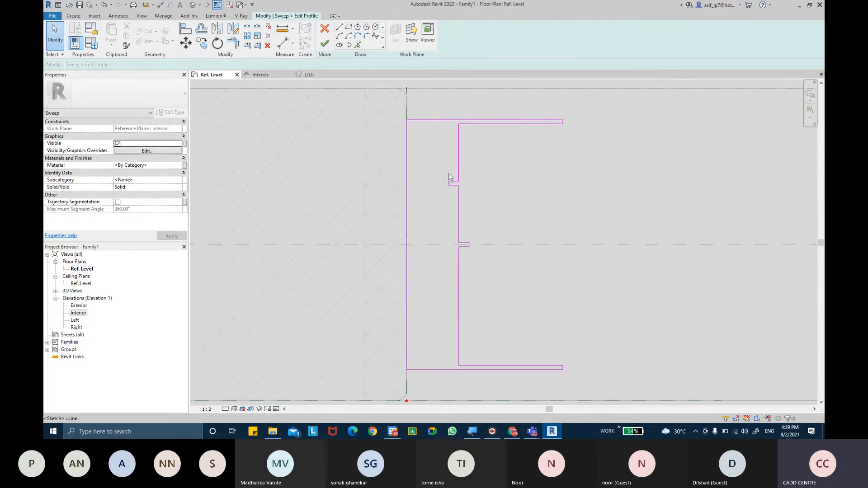
left_click_drag(466, 198, 466, 199)
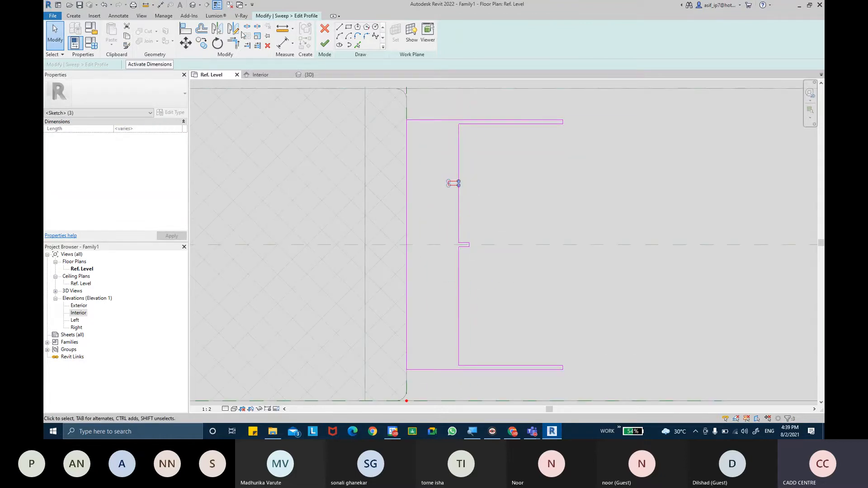
key("m")
key("v")
left_click(448, 307)
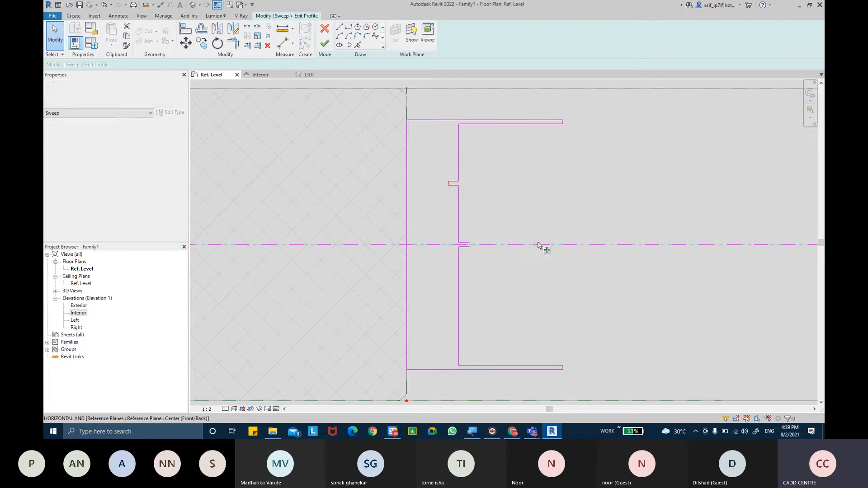
left_click(532, 279)
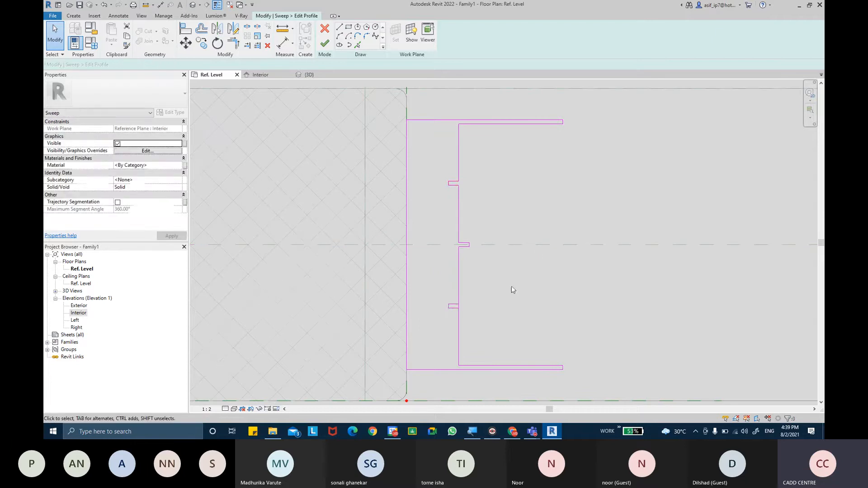
Step: Split the lower web line at the mirrored groove with Delete Inner Segment on to open the groove
key("s")
key("l")
scroll(461, 304, "up", 5)
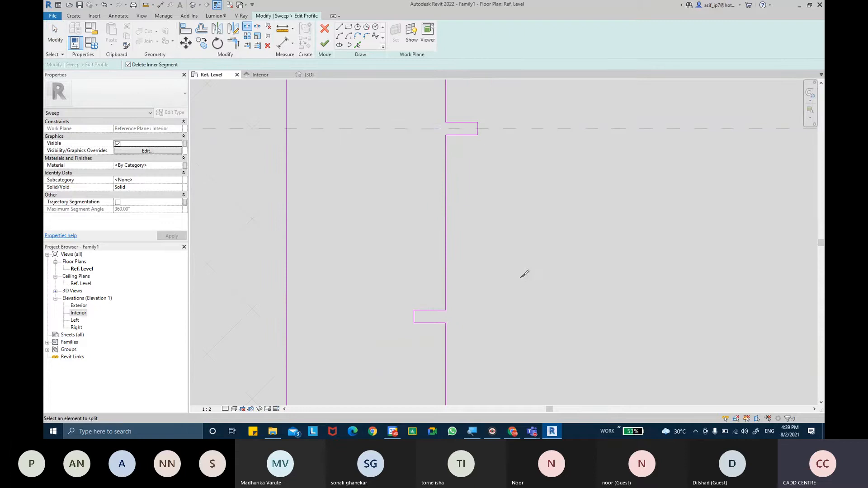
scroll(518, 264, "down", 5)
scroll(509, 252, "down", 4)
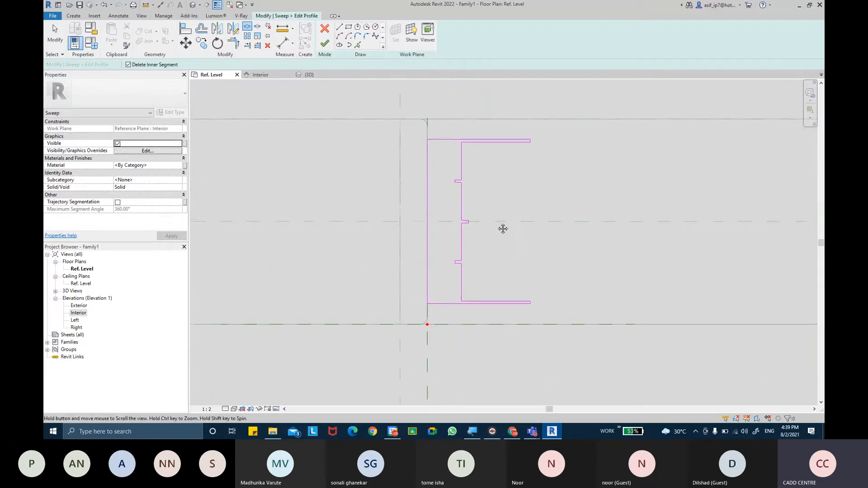
key("Escape")
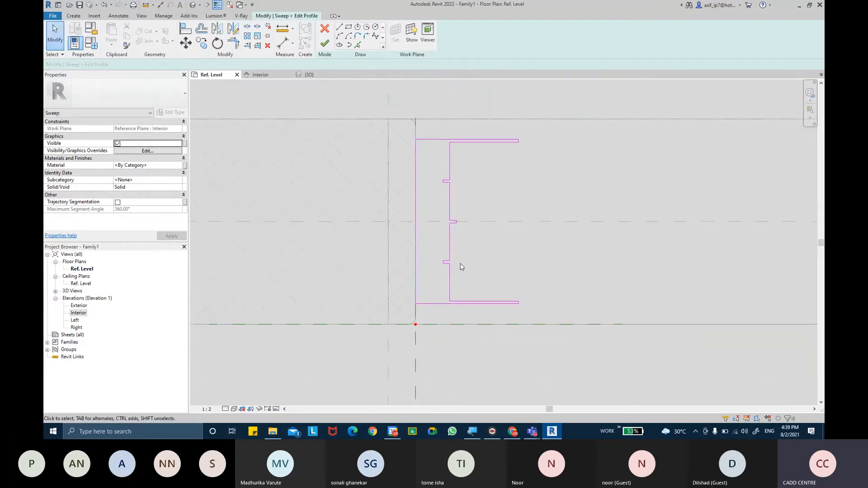
Step: Place an aligned dimension between the Interior reference plane and the outer line of the profile's lower flange
scroll(461, 266, "up", 2)
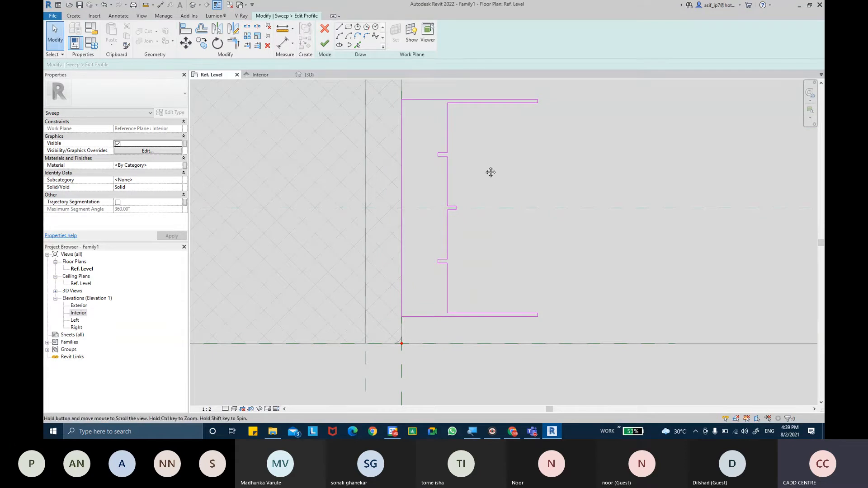
middle_click_drag(490, 173, 470, 184)
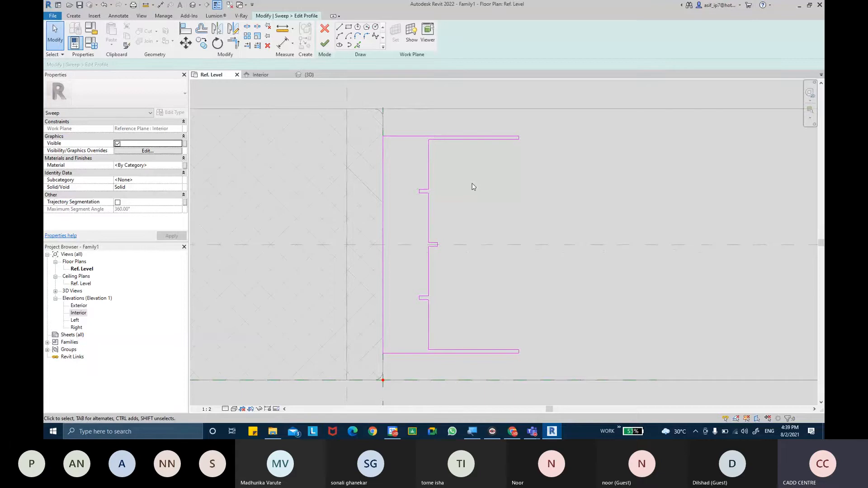
middle_click_drag(473, 186, 477, 170)
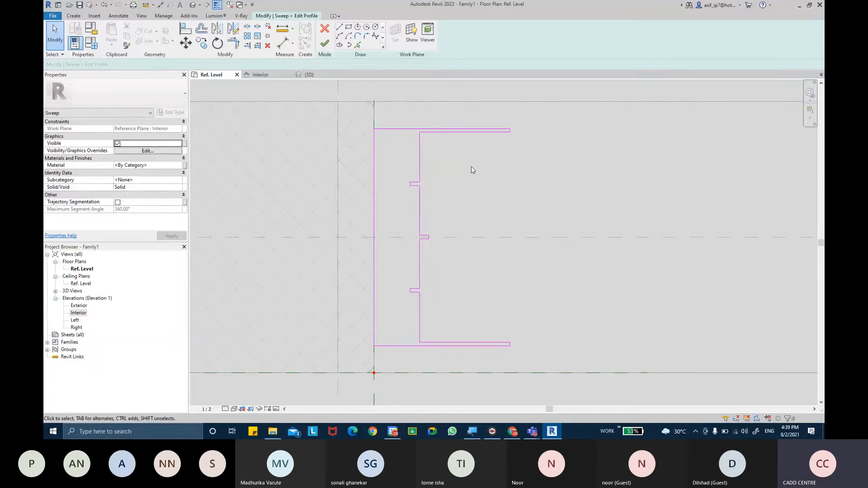
key("d")
key("i")
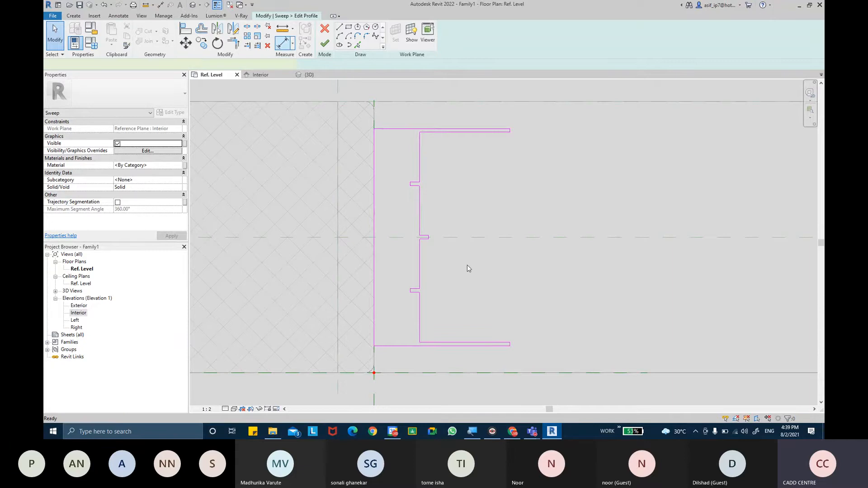
middle_click_drag(485, 271, 478, 250)
scroll(435, 337, "down", 2)
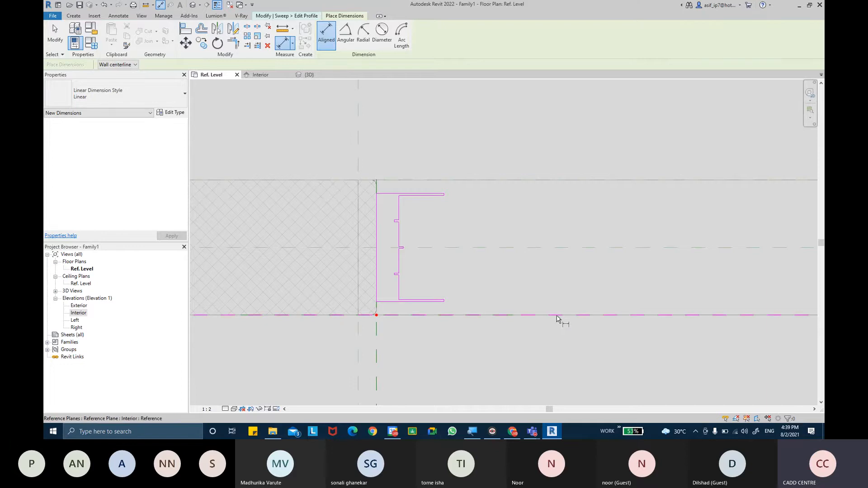
left_click(372, 319)
scroll(372, 320, "up", 3)
left_click(387, 314)
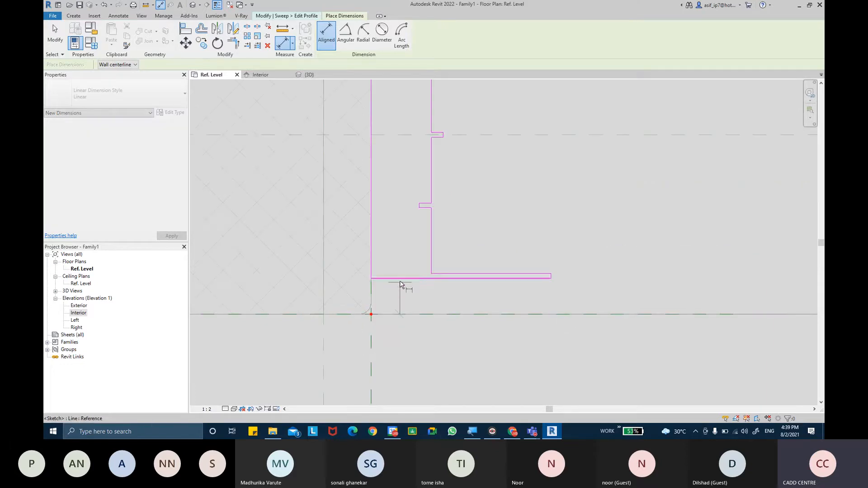
left_click(400, 284)
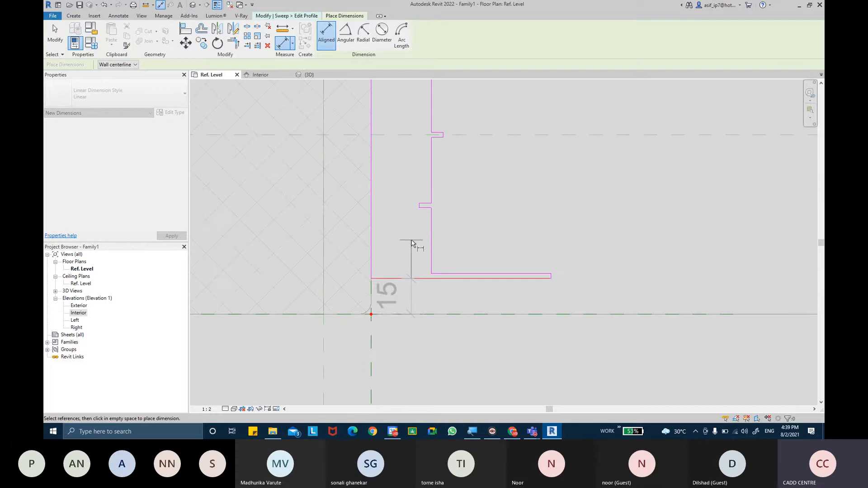
left_click(412, 245)
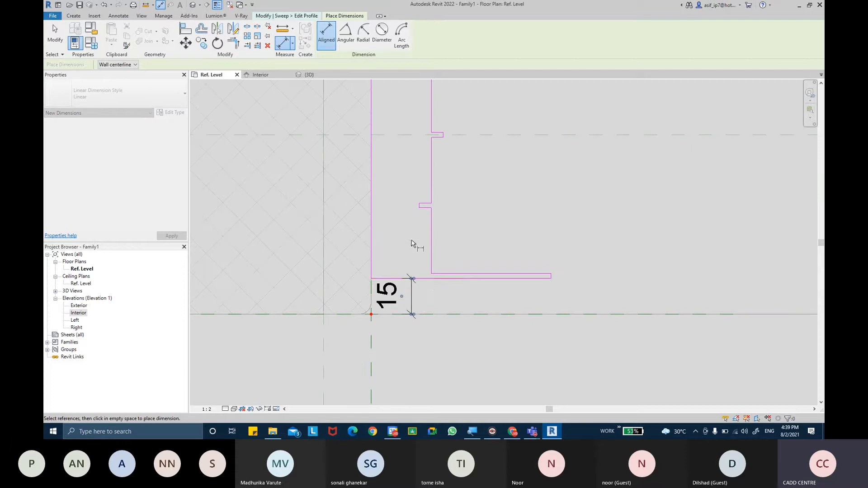
key("Escape")
key("Escape")
Step: Label the lower flange's offset dimension with a new family type parameter named INSIDE OFFSET
left_click(414, 295)
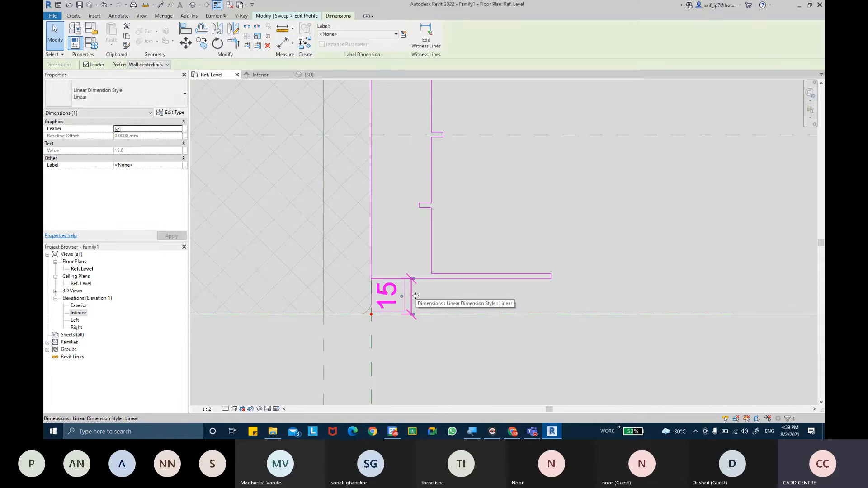
left_click(403, 35)
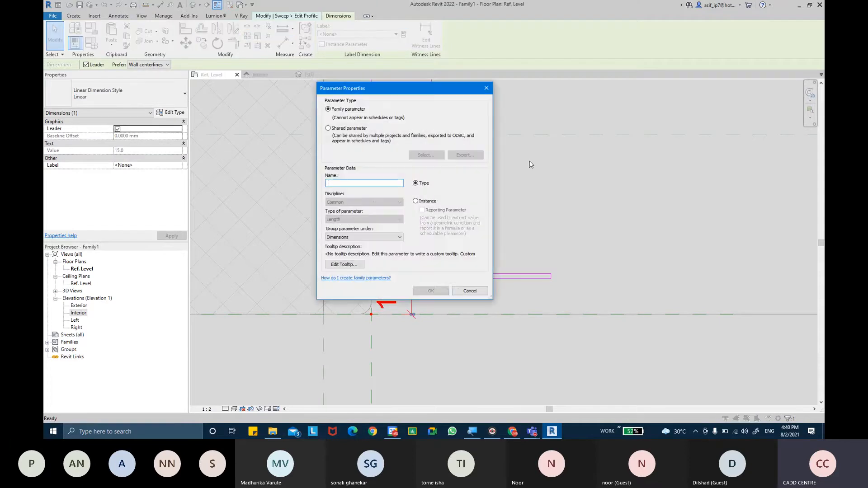
type("INSI")
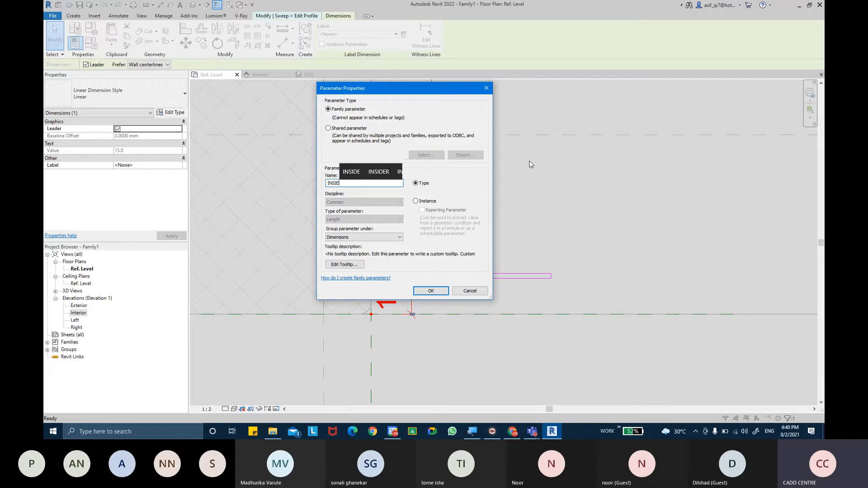
type("DE OFFSE")
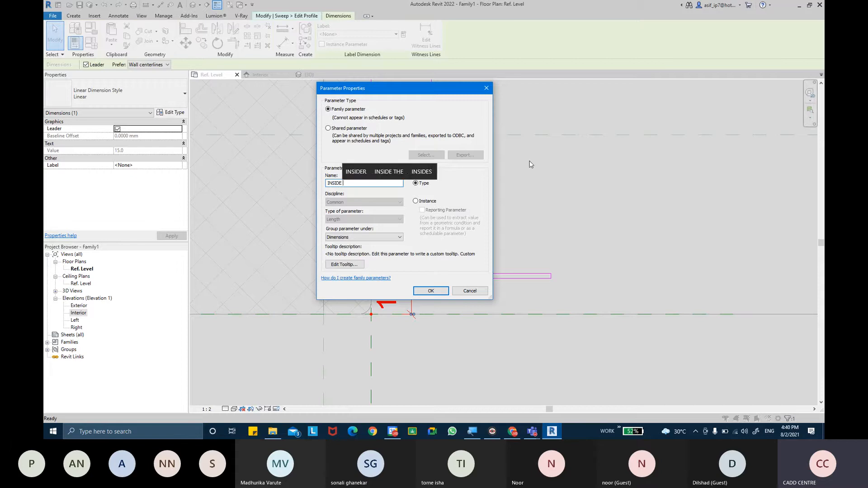
type("T")
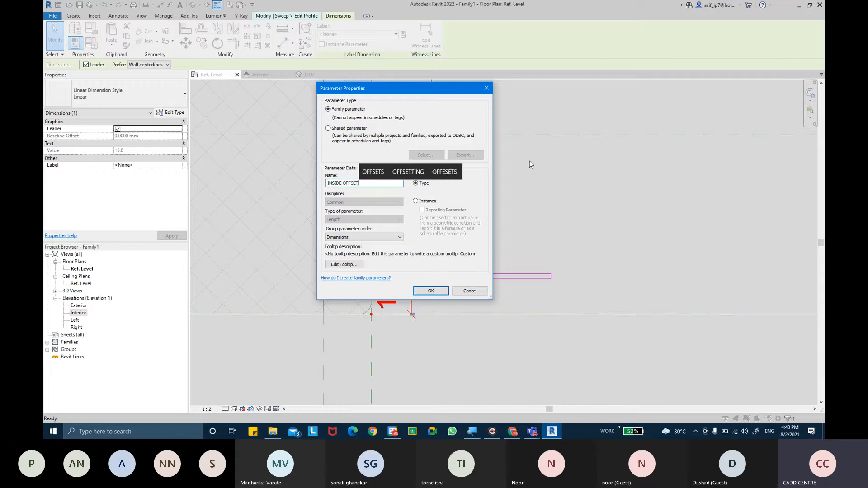
key("Return")
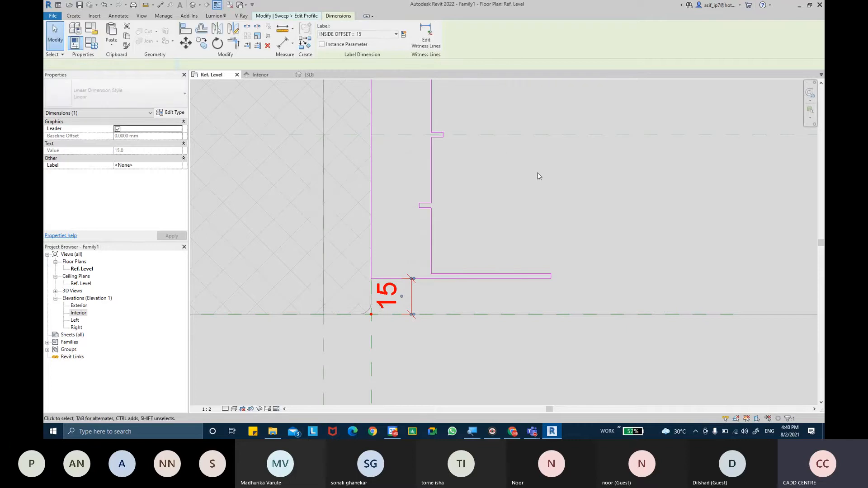
Step: Set the view scale to 1:1
left_click(267, 387)
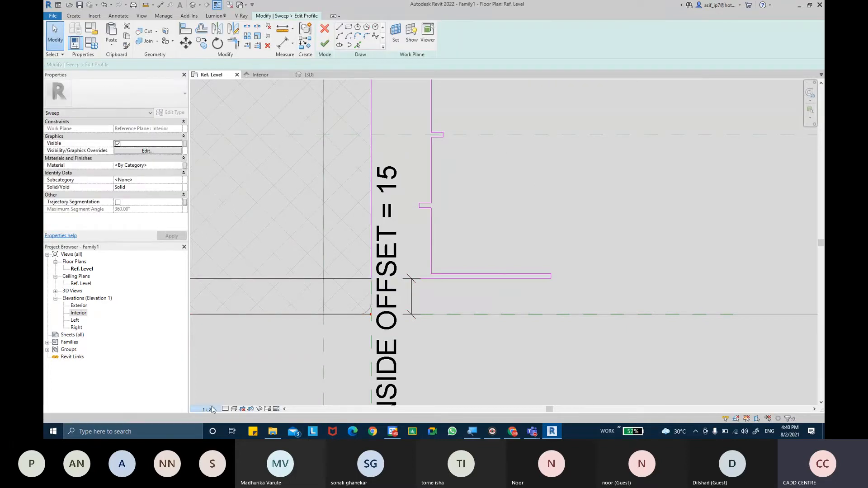
left_click(206, 408)
left_click(211, 294)
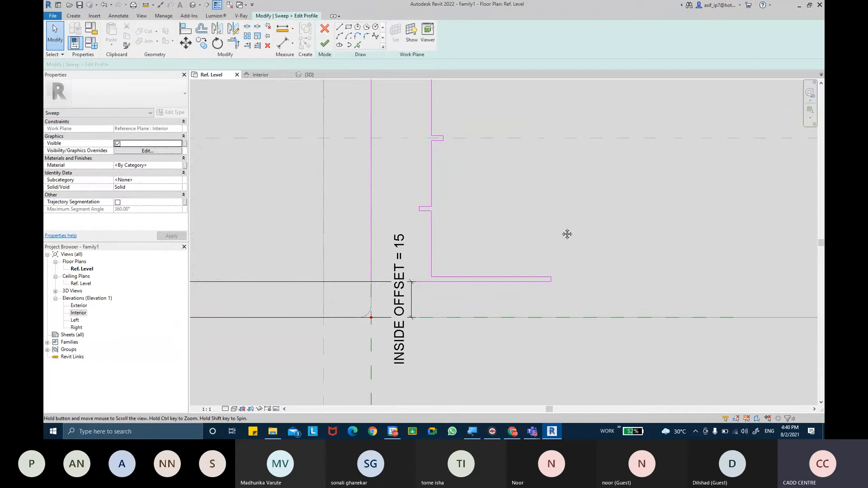
Step: Place an aligned dimension string across the profile's lower flange, the central reference plane and the upper flange, and make its segments equal
scroll(561, 237, "down", 2)
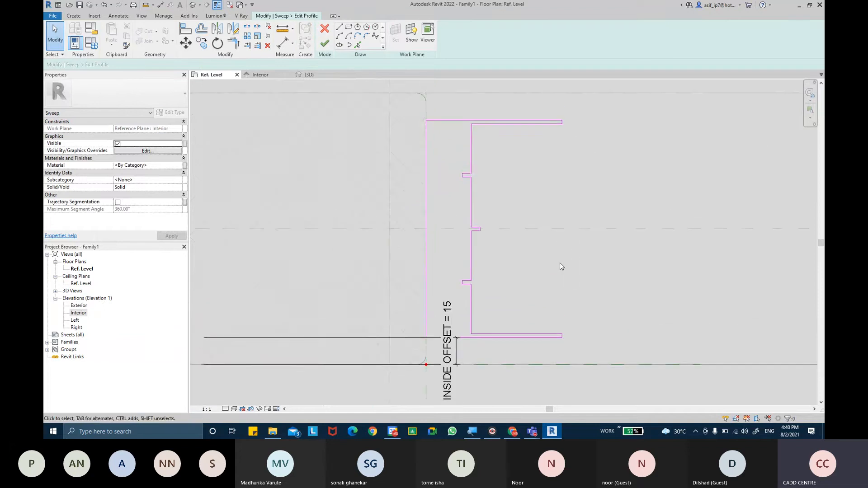
left_click(283, 43)
scroll(498, 257, "down", 1)
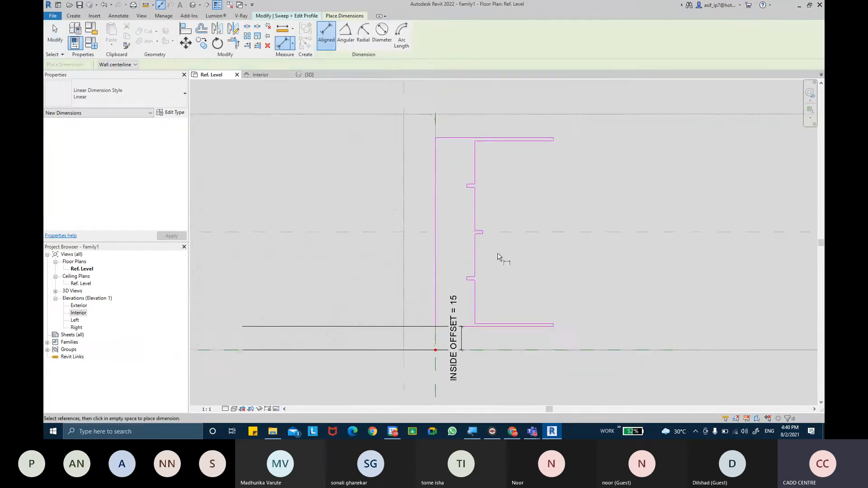
scroll(468, 303, "up", 1)
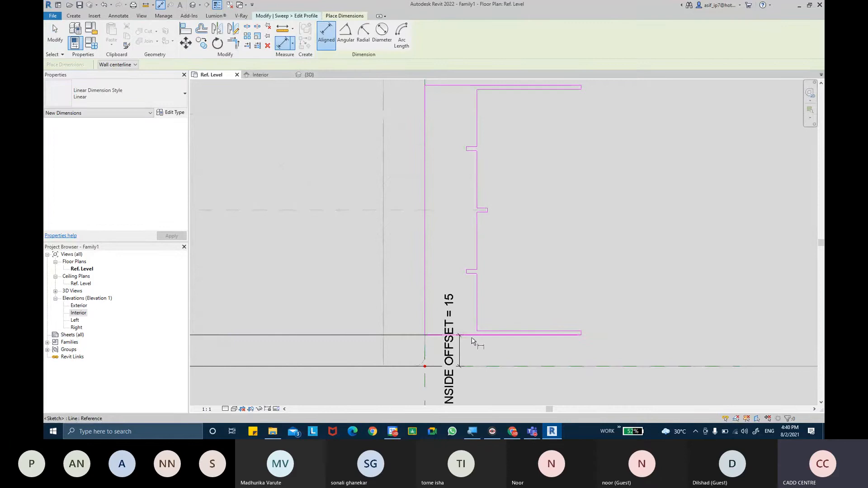
left_click(472, 340)
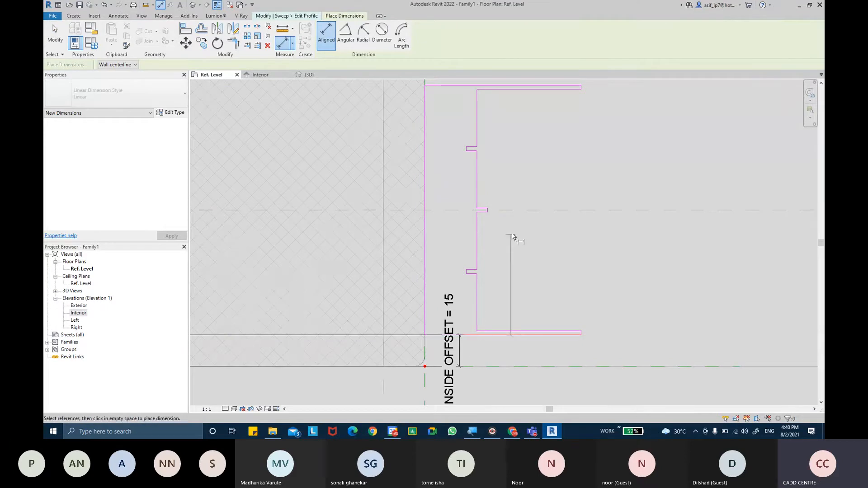
left_click(523, 211)
mouse_move(538, 123)
middle_mouse_down()
mouse_move(536, 144)
mouse_move(527, 128)
middle_mouse_up()
left_click(530, 131)
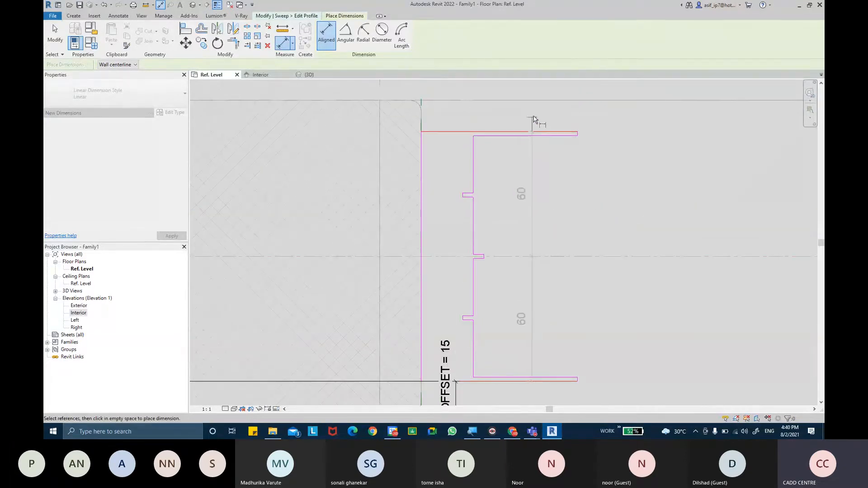
left_click(661, 123)
left_click(633, 257)
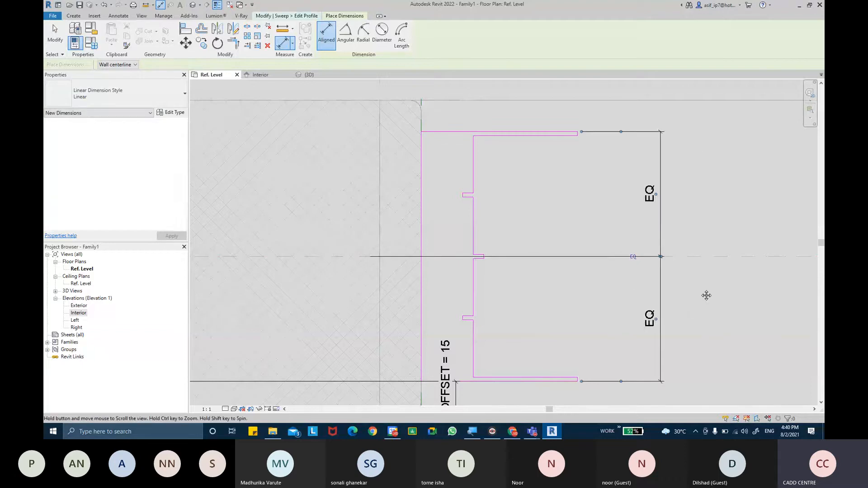
Step: Place an overall aligned dimension between the outer lines of the profile's lower and upper flanges, outside the equality dimension
middle_click_drag(705, 294, 697, 279)
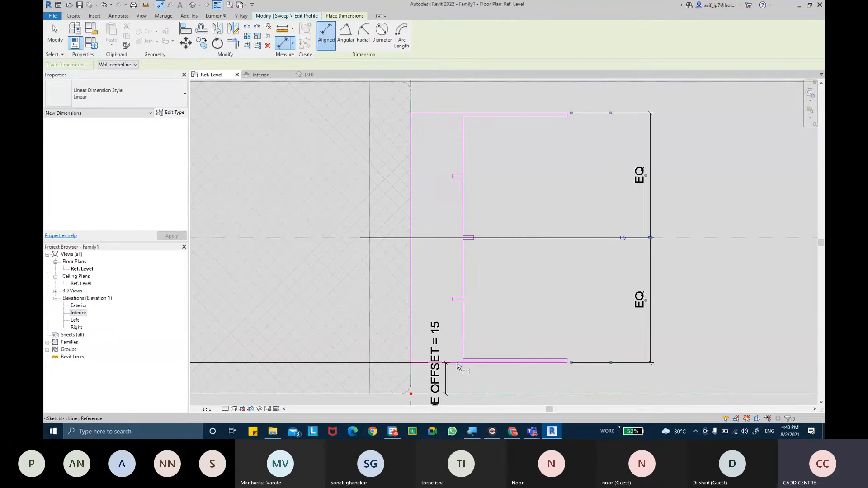
left_click(470, 361)
left_click(456, 114)
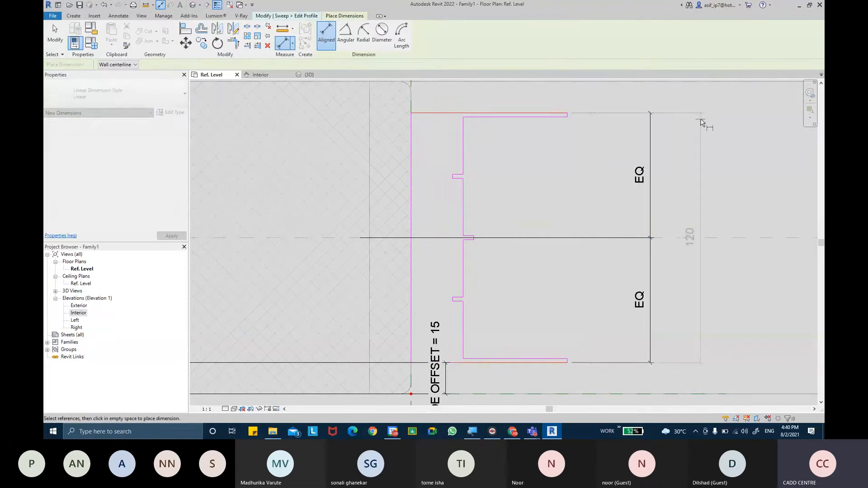
left_click(703, 136)
middle_click_drag(738, 195, 718, 178)
key("Escape")
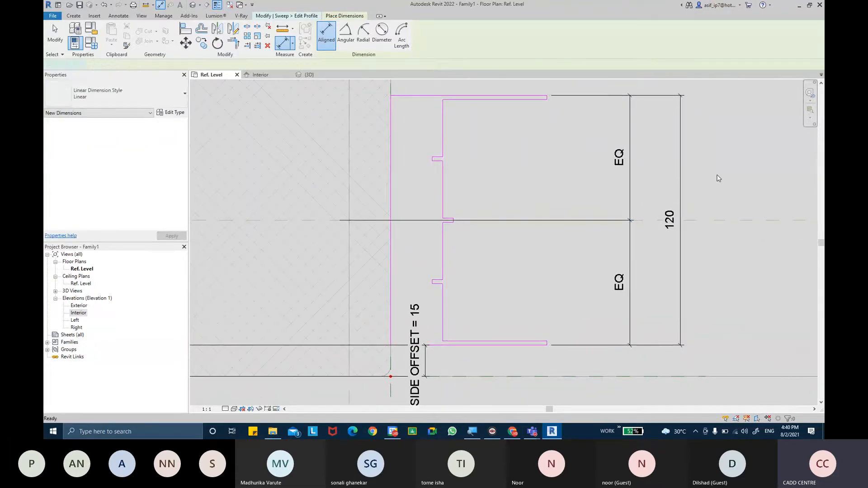
key("Escape")
scroll(703, 193, "down", 1)
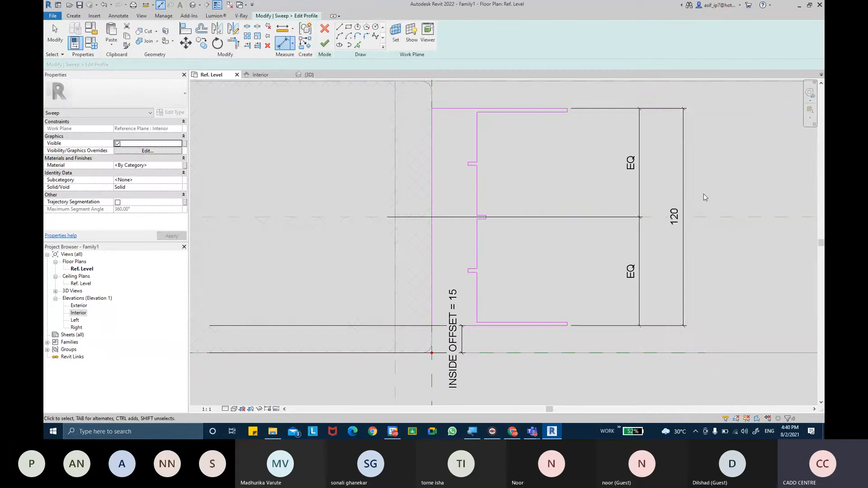
Step: Label the overall flange-to-flange dimension with a new family parameter named CHANNEL THICKNESS
left_click(687, 158)
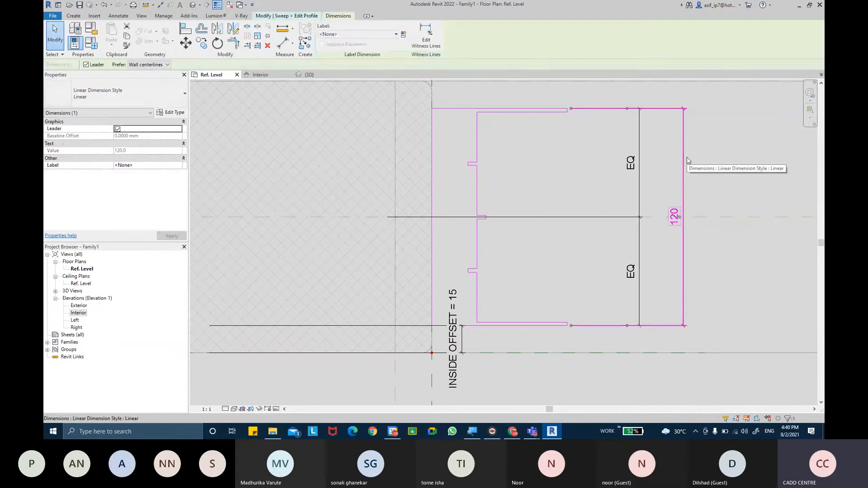
left_click(403, 34)
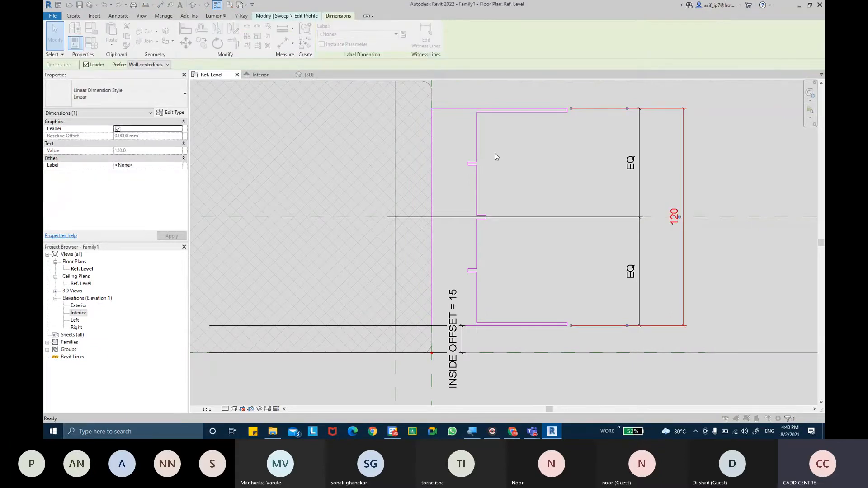
type("CHA")
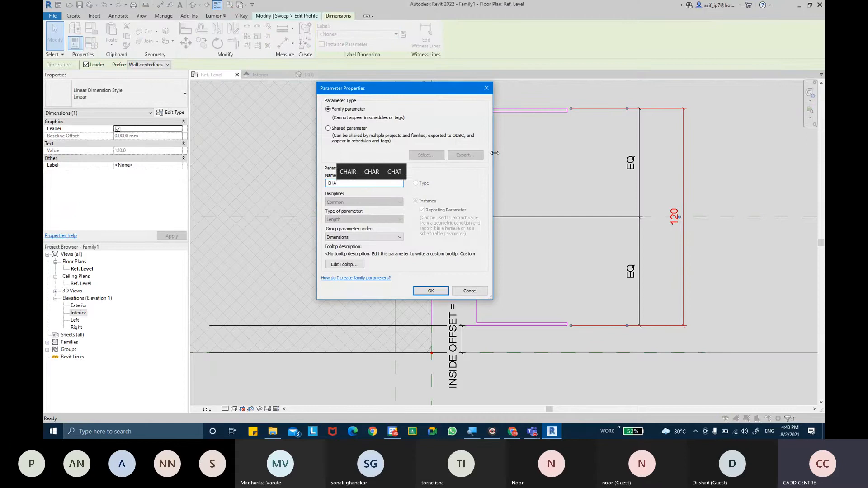
type("NNEL THICKNESS")
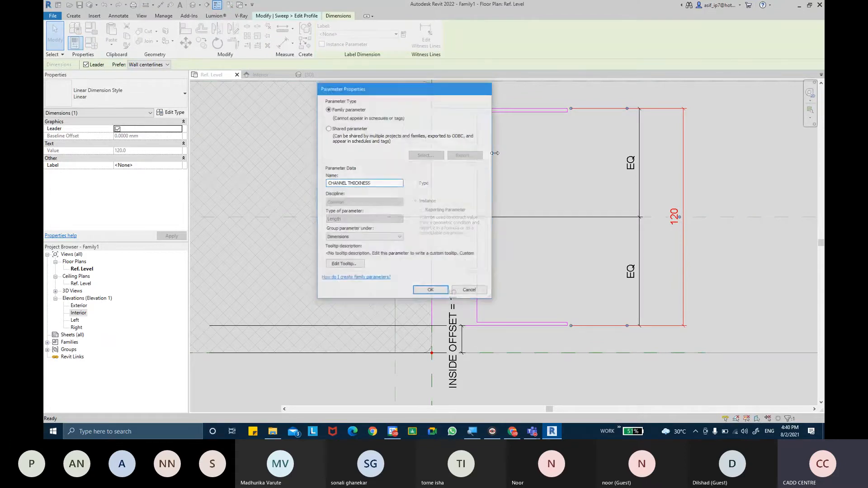
key("Return")
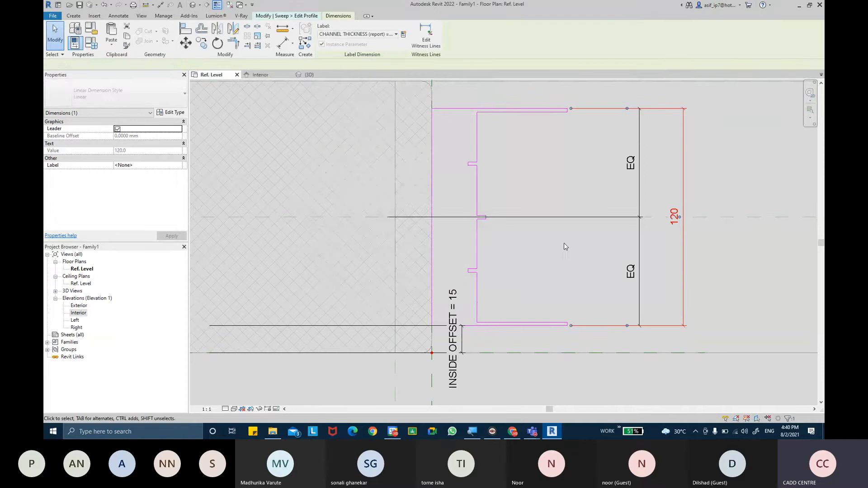
left_click(564, 244)
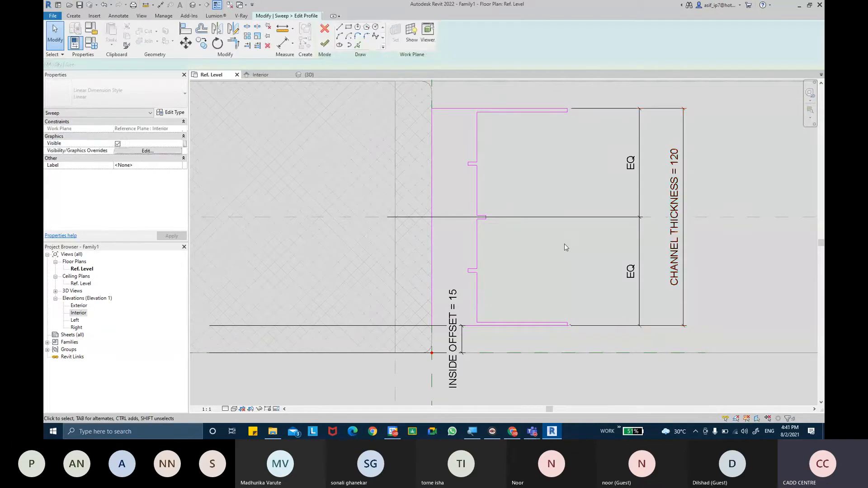
Step: Start another aligned dimension for the channel profile sketch
middle_click_drag(561, 252, 555, 252)
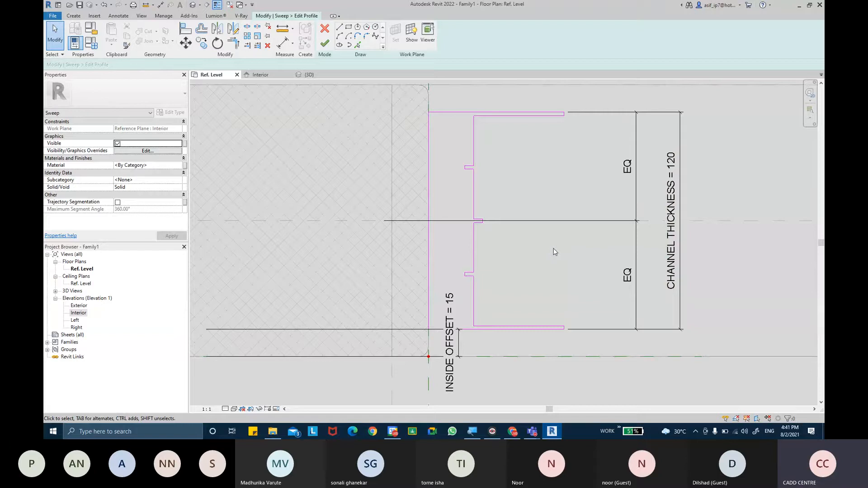
middle_click_drag(552, 250, 556, 258)
middle_click_drag(534, 129, 537, 161)
left_click(283, 43)
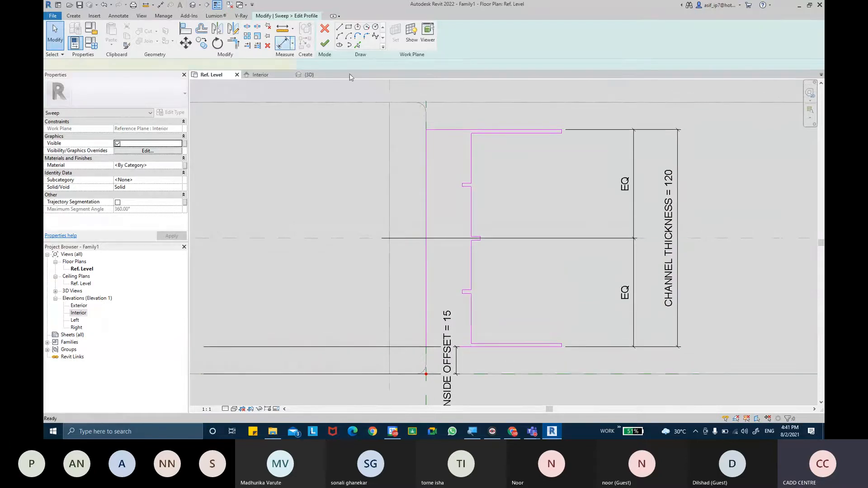
Step: Add an aligned dimension across the channel profile's overall width, from the long vertical edge to the upper flange's end, placed above the profile
scroll(441, 131, "up", 1)
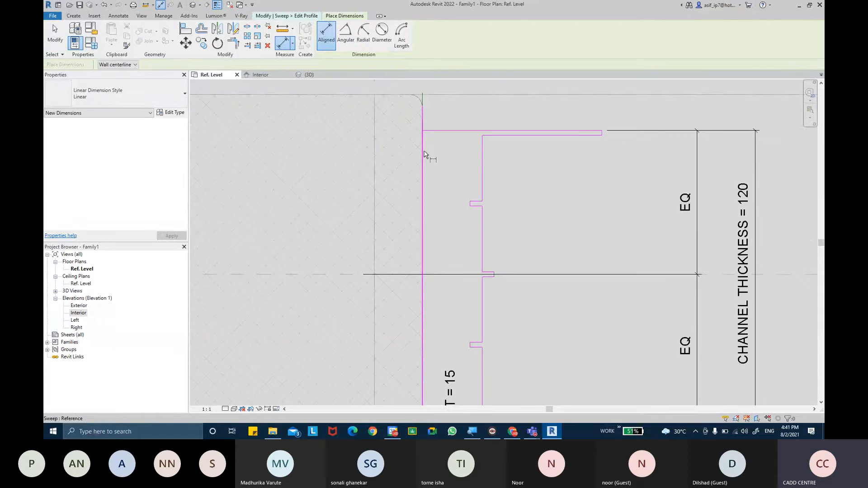
scroll(610, 136, "up", 4)
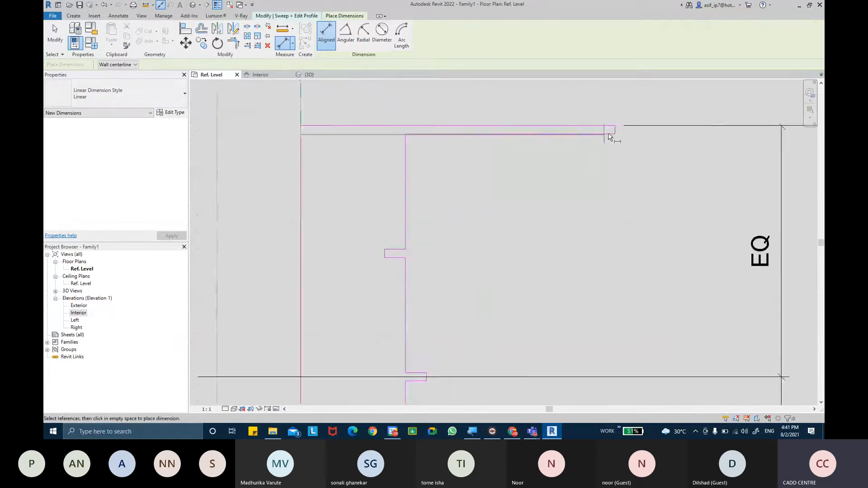
middle_click_drag(620, 132, 629, 207)
scroll(629, 208, "down", 2)
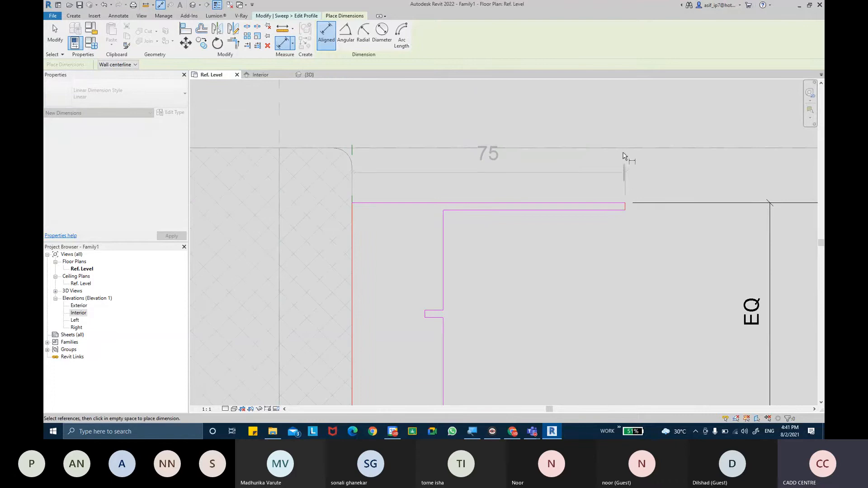
left_click(624, 109)
scroll(518, 179, "down", 3)
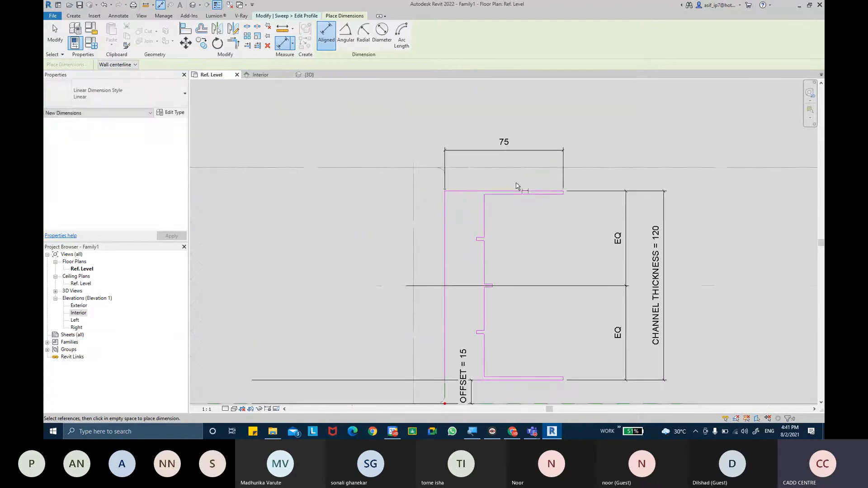
key("Escape")
key("Escape")
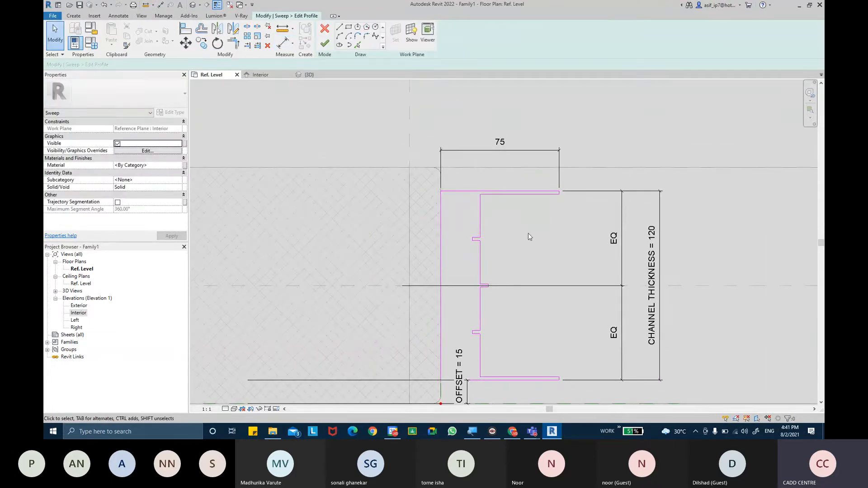
Step: Label the overall width dimension with a new family type parameter named CHANNEL WIDTH
scroll(528, 226, "down", 3)
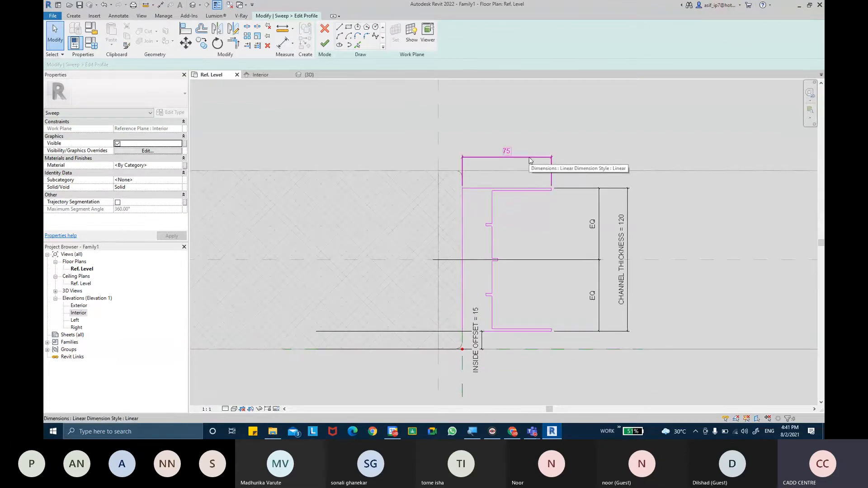
scroll(530, 160, "up", 3)
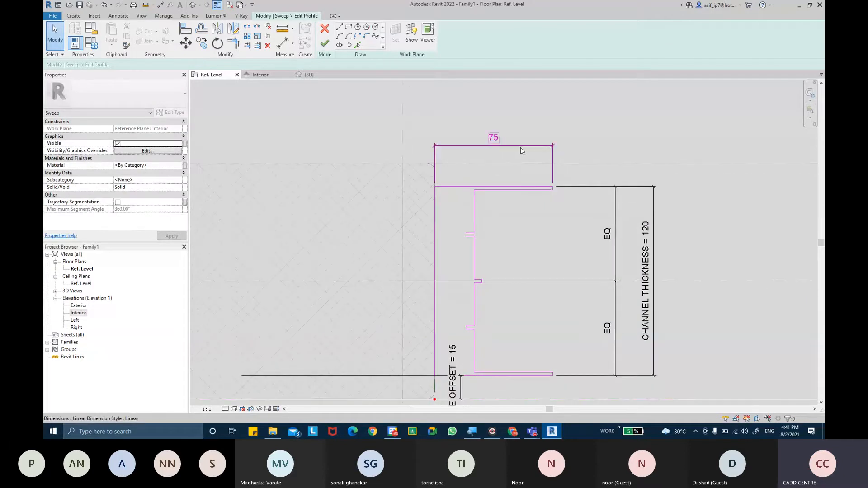
left_click(520, 147)
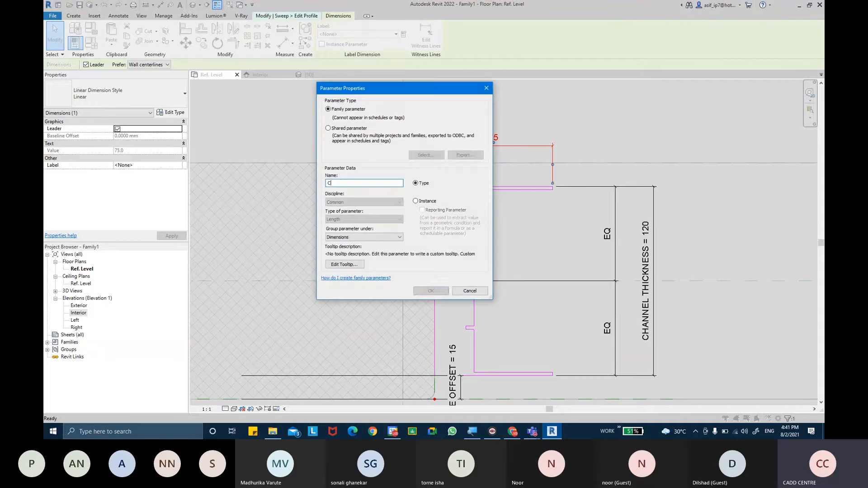
type("HANNE")
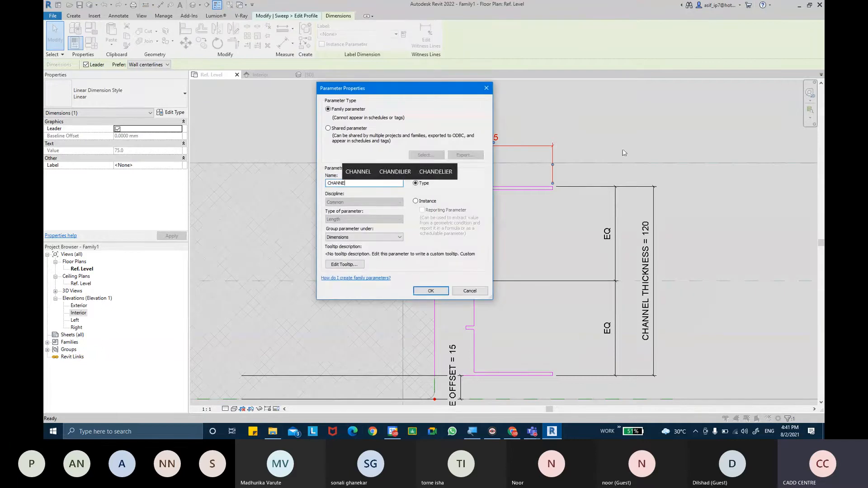
type("L WIDTH")
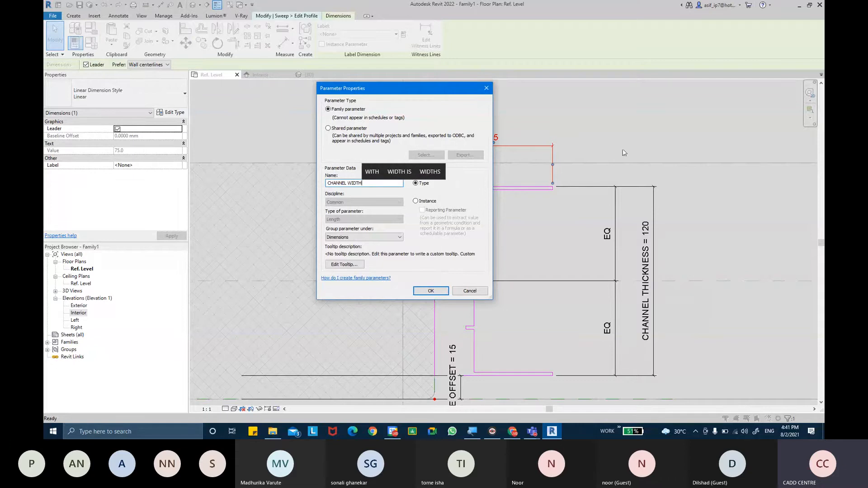
key("Return")
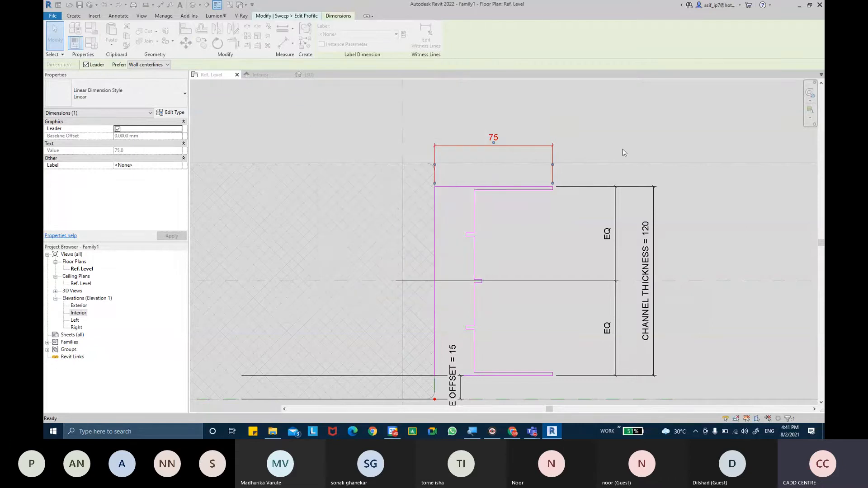
left_click(568, 244)
Step: Add an aligned dimension for the thickness of the channel profile's upper flange, placed just beyond the flange's end
scroll(568, 244, "up", 2)
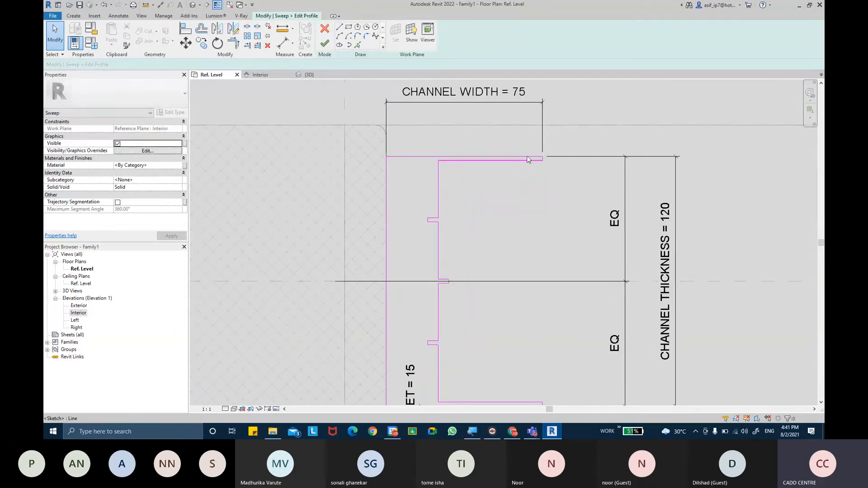
mouse_move(527, 160)
middle_mouse_down()
mouse_move(535, 172)
mouse_move(566, 86)
middle_mouse_up()
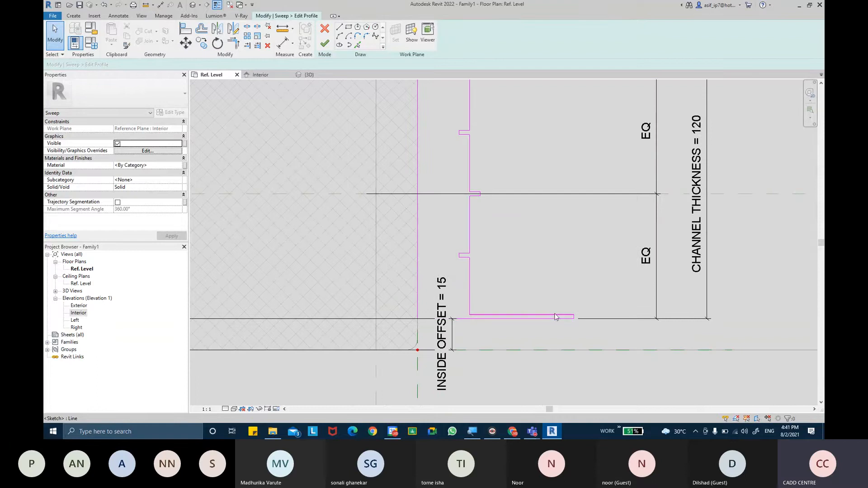
scroll(554, 265, "down", 2)
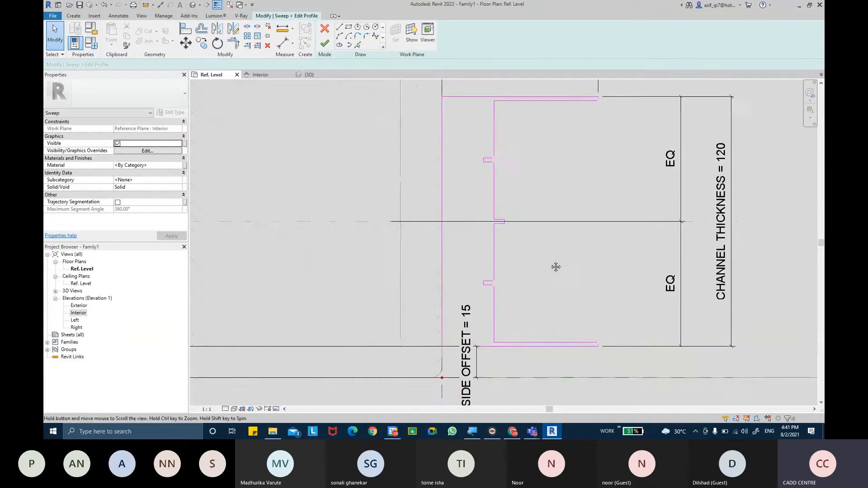
scroll(432, 184, "up", 2)
key("d")
key("i")
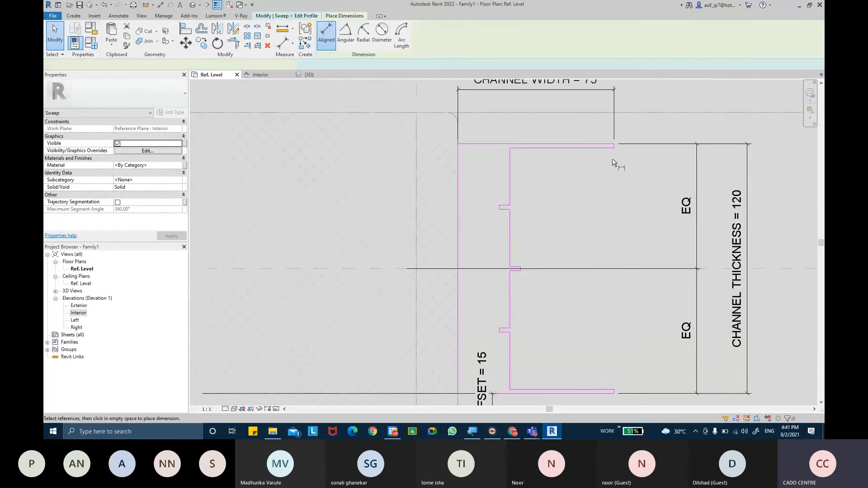
scroll(612, 158, "up", 2)
left_click(597, 132)
left_click(601, 139)
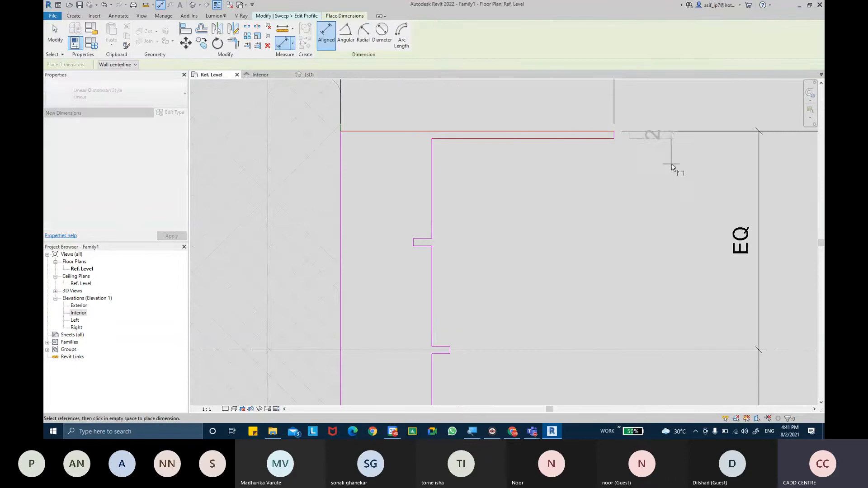
left_click(665, 169)
Step: Add an aligned dimension for the thickness of the channel profile's lower flange beside its end
scroll(601, 231, "down", 2)
scroll(574, 290, "down", 1)
scroll(560, 307, "up", 3)
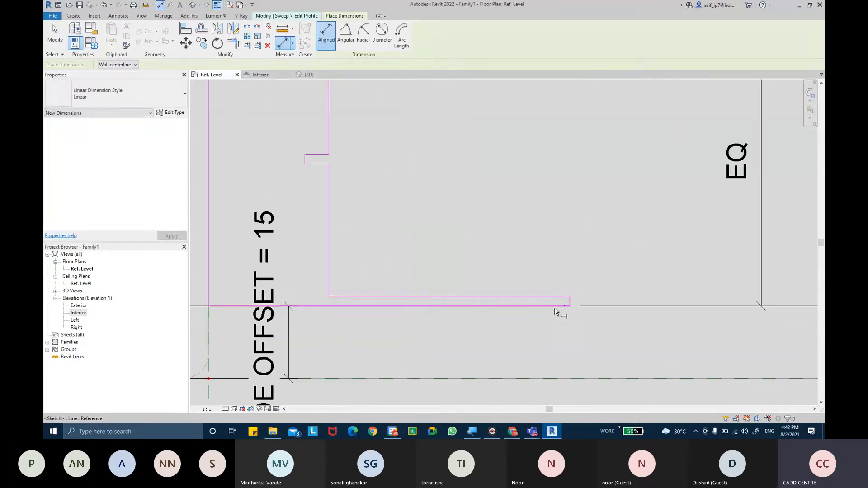
left_click(558, 300)
left_click(628, 301)
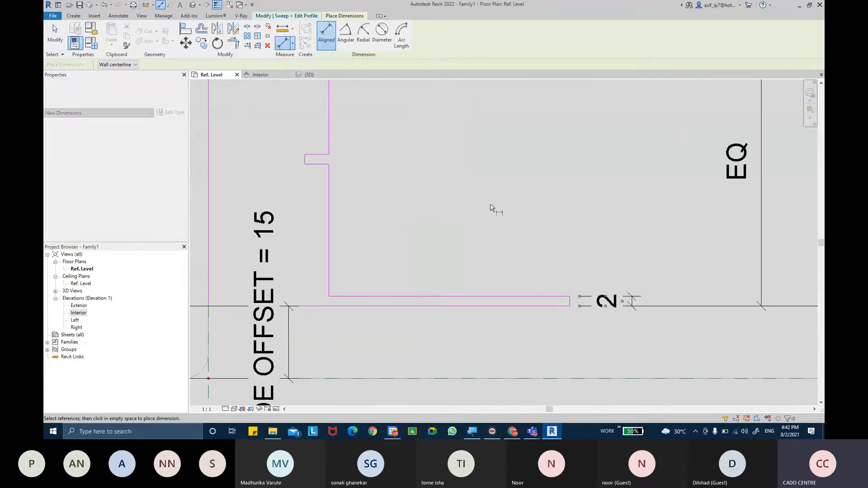
Step: Add an aligned dimension for the thickness of the small middle tab on the channel profile's centerline
middle_click_drag(495, 208, 585, 272)
middle_click_drag(469, 174, 450, 198)
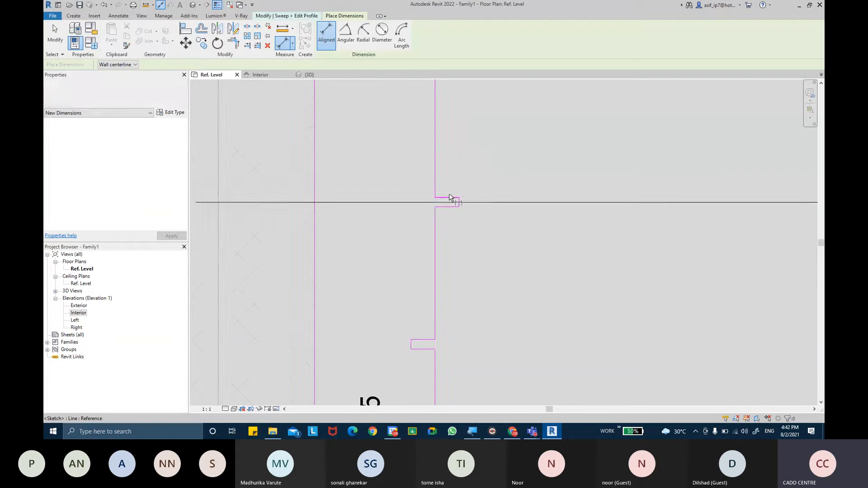
scroll(450, 199, "up", 2)
left_click(451, 198)
left_click(451, 212)
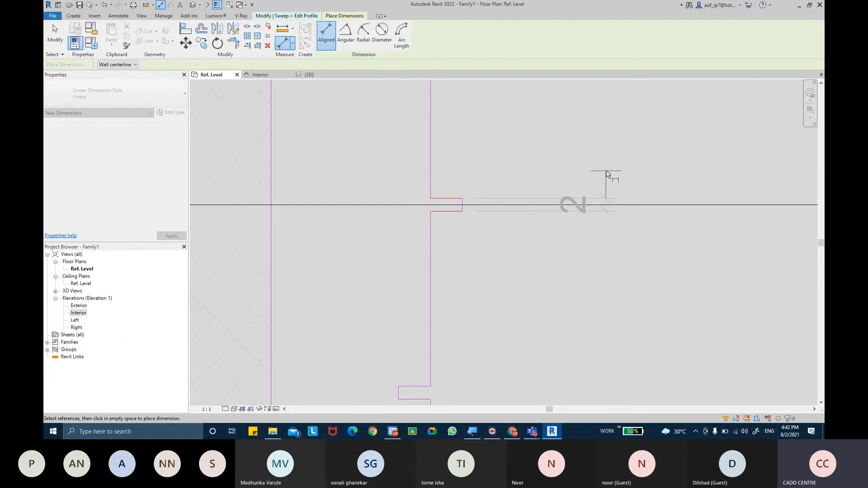
left_click(606, 178)
middle_click_drag(622, 148, 594, 228)
scroll(594, 228, "down", 5)
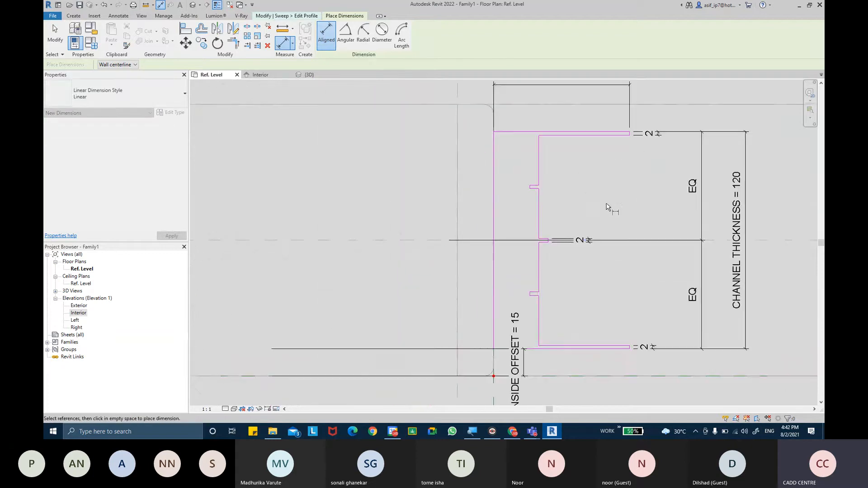
key("Escape")
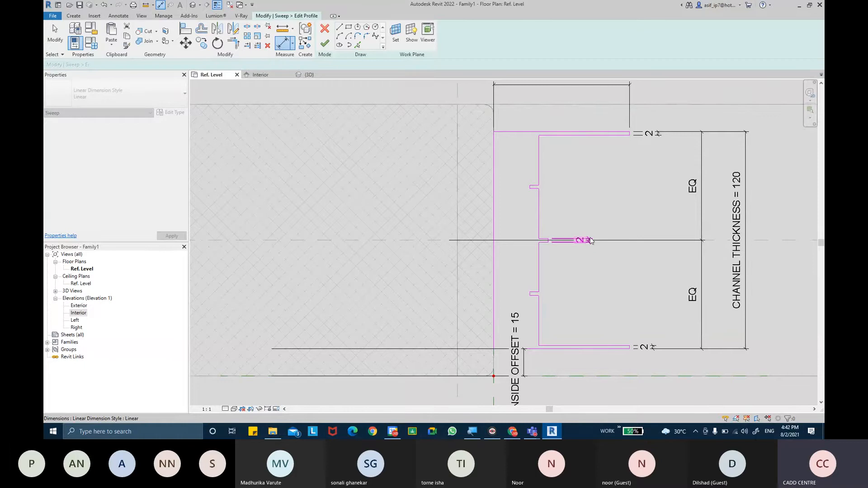
Step: Label the two flange and middle tab thickness dimensions together with a new type parameter named CHANNEL PROFILE THICKNESS
left_click(651, 135)
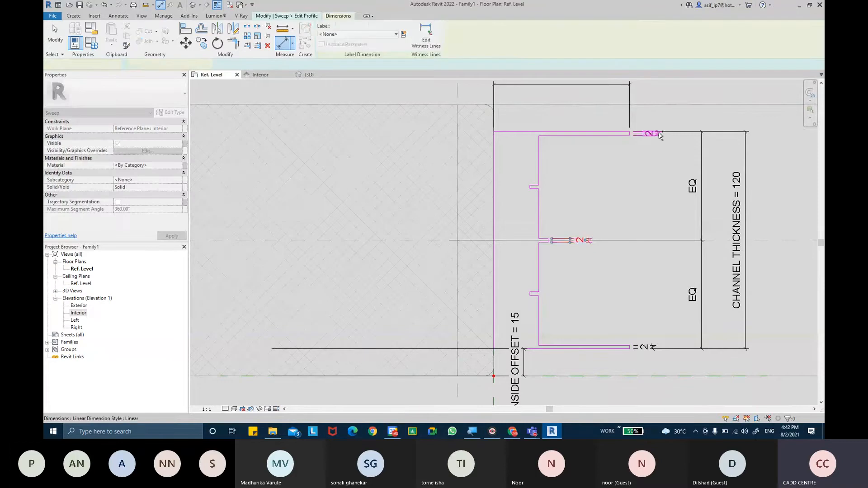
left_click(652, 346, "ctrl")
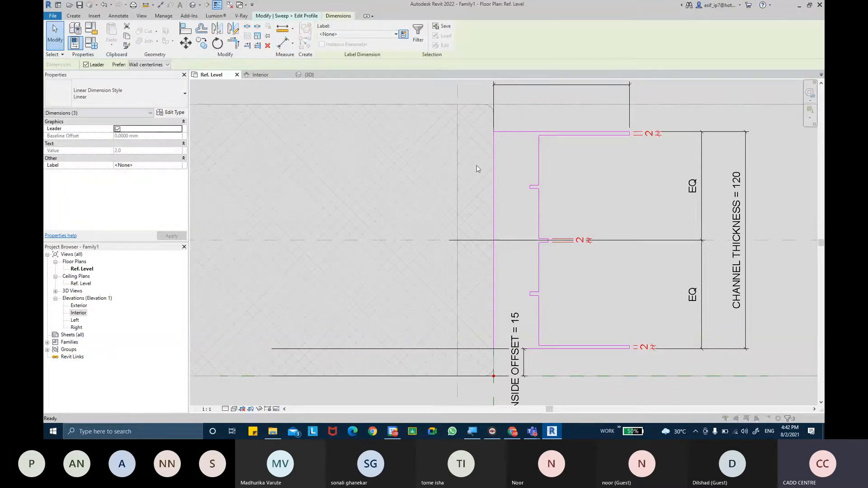
left_click(402, 35)
type("CHANNEL PRO")
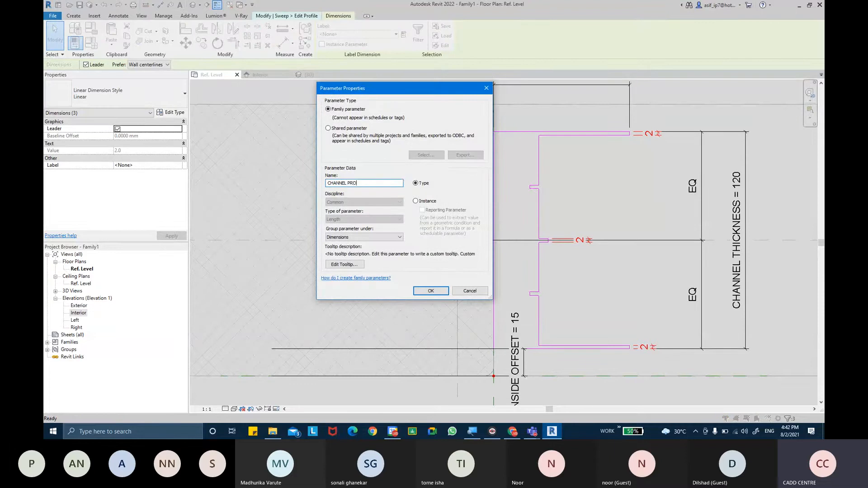
type("FILE T")
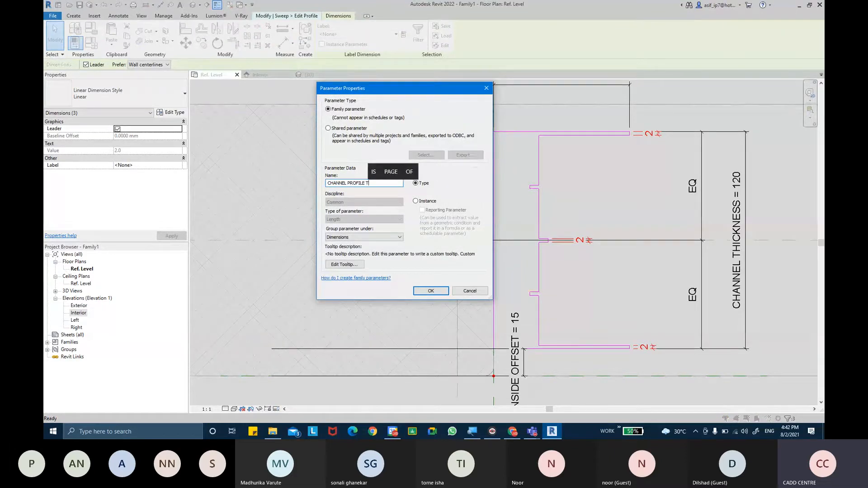
type("HICKNESS")
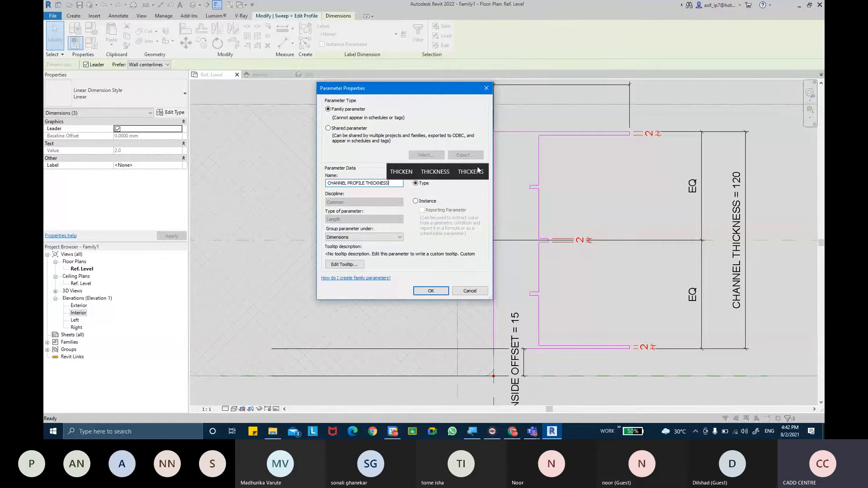
key("Return")
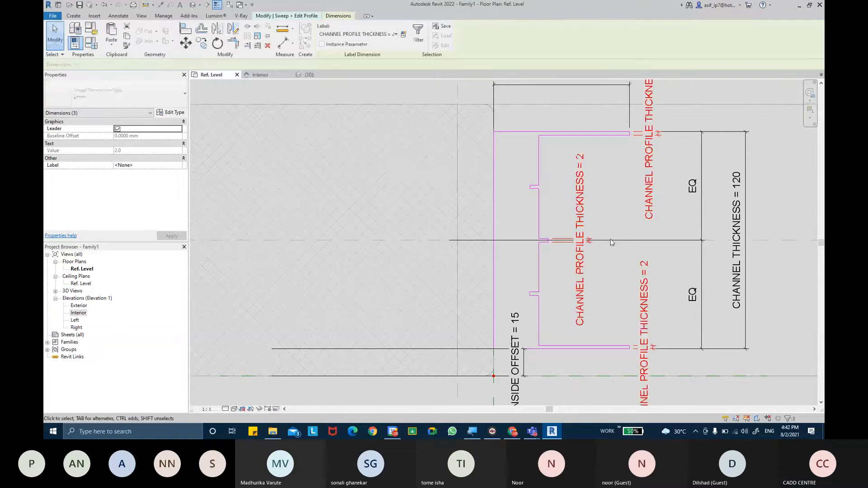
left_click(604, 271)
Step: Add an aligned dimension for the thickness of the small tab above the centerline, on the web's wall-facing side
scroll(601, 269, "down", 2)
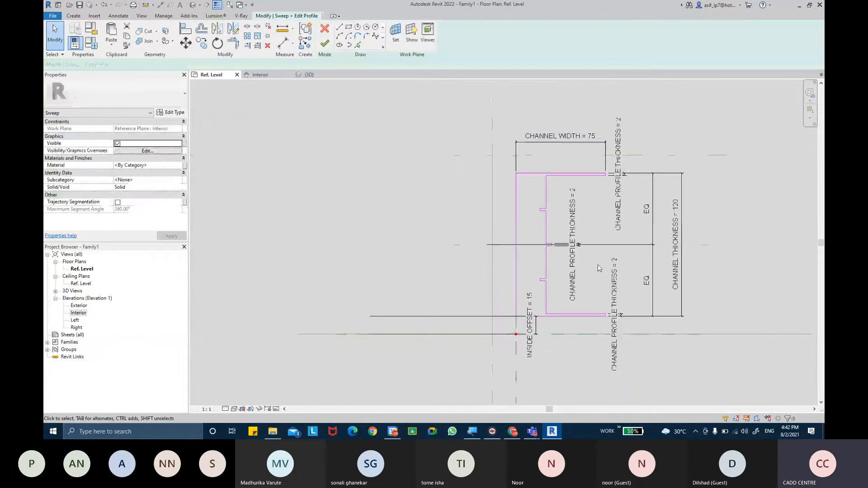
scroll(599, 268, "up", 1)
middle_click_drag(599, 268, 588, 266)
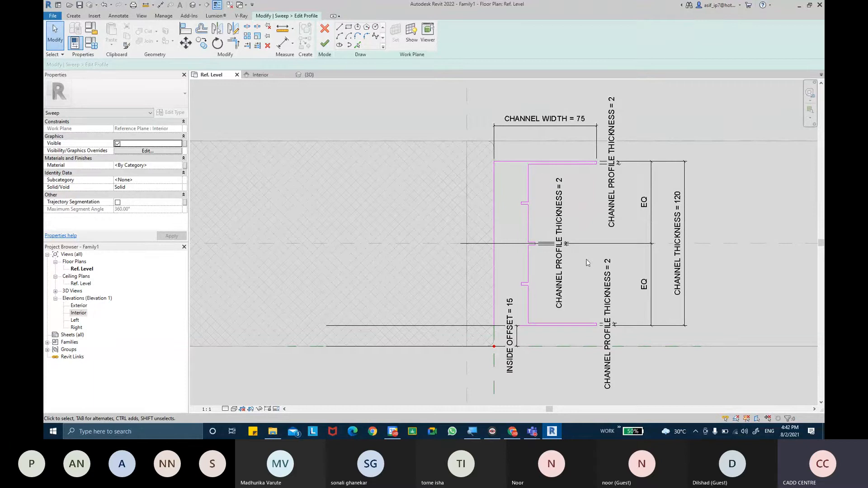
left_click(282, 43)
scroll(488, 233, "up", 5)
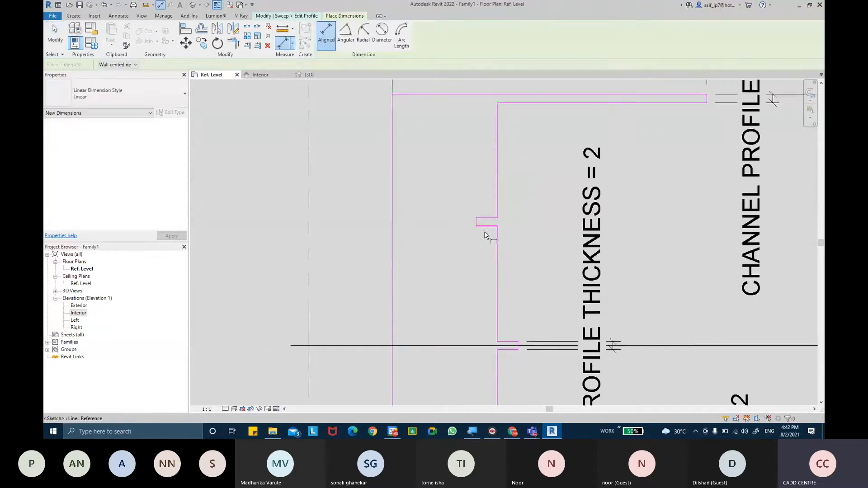
left_click(486, 226)
left_click(485, 219)
left_click(446, 222)
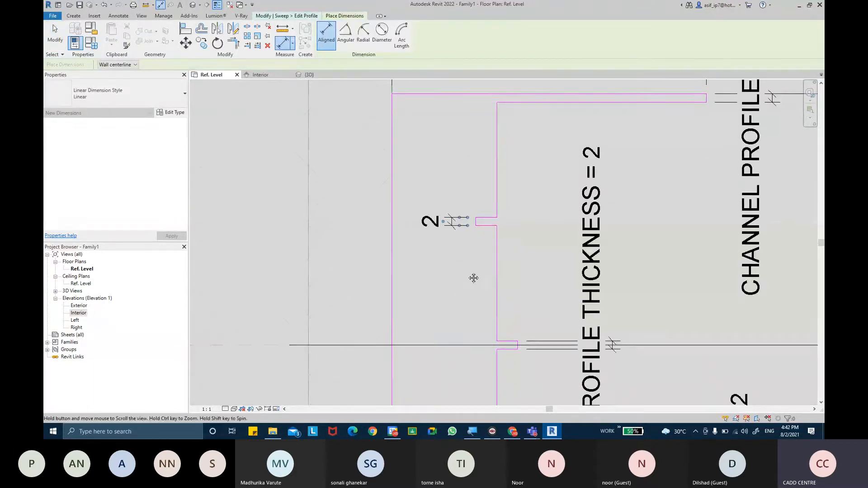
Step: Add an aligned dimension for the thickness of the matching tab below the centerline and finish dimensioning
middle_click_drag(460, 374, 470, 195)
left_click(494, 287)
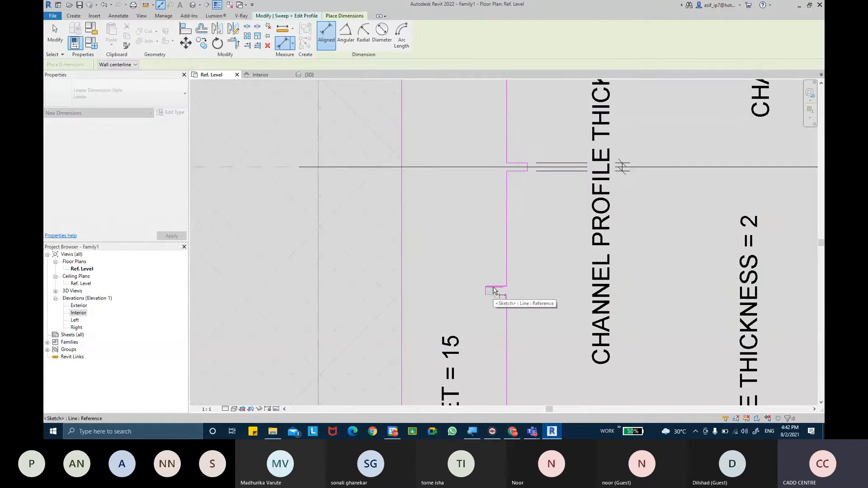
left_click(494, 295)
left_click(465, 248)
scroll(462, 240, "down", 3)
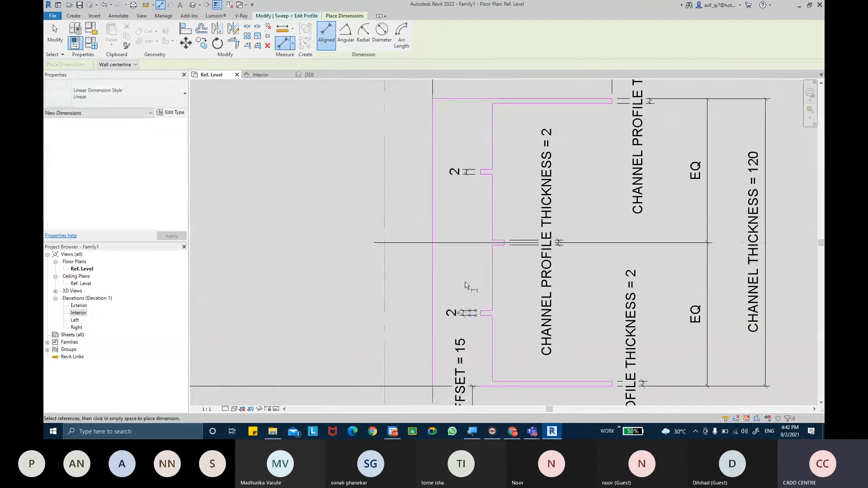
key("Escape")
key("Escape")
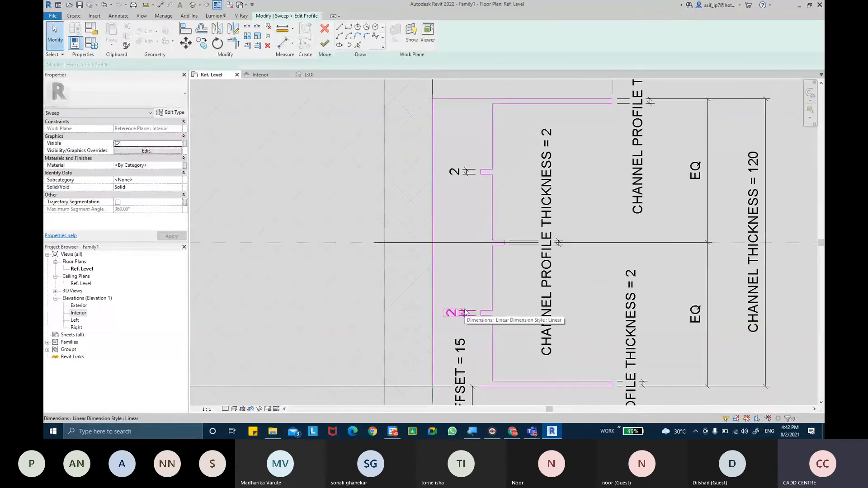
Step: Label the upper and lower wall-side tab thickness dimensions together with a new type parameter named ROLLER THICKNESS
left_click(466, 313)
left_click(469, 174, "ctrl")
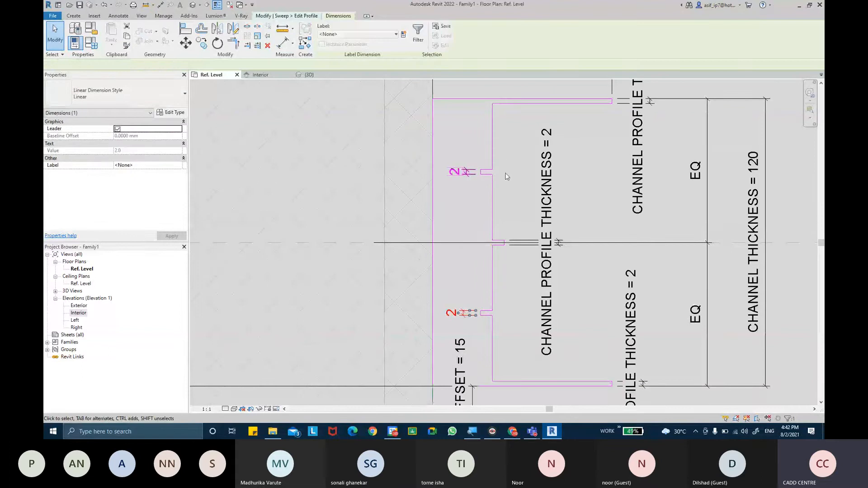
left_click(404, 36)
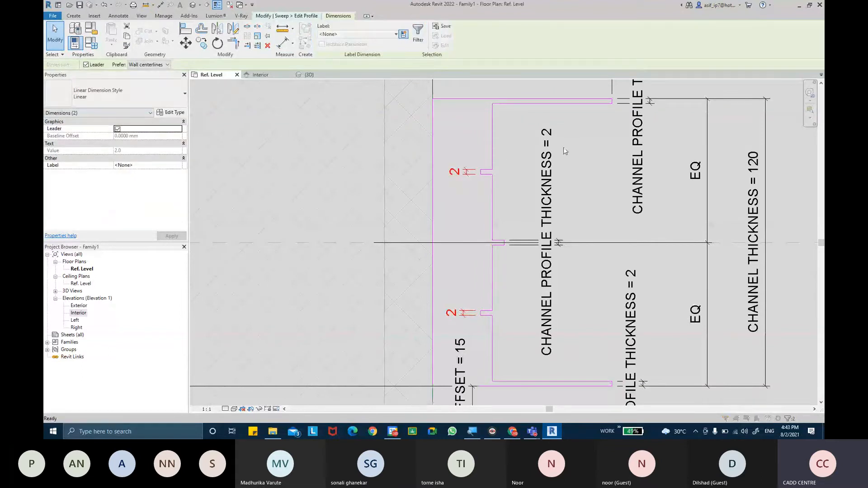
type("RO")
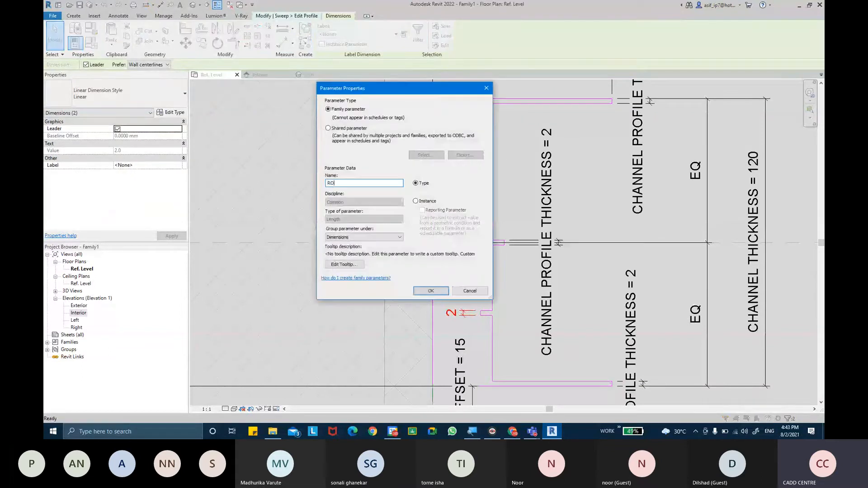
type("LLER THIN")
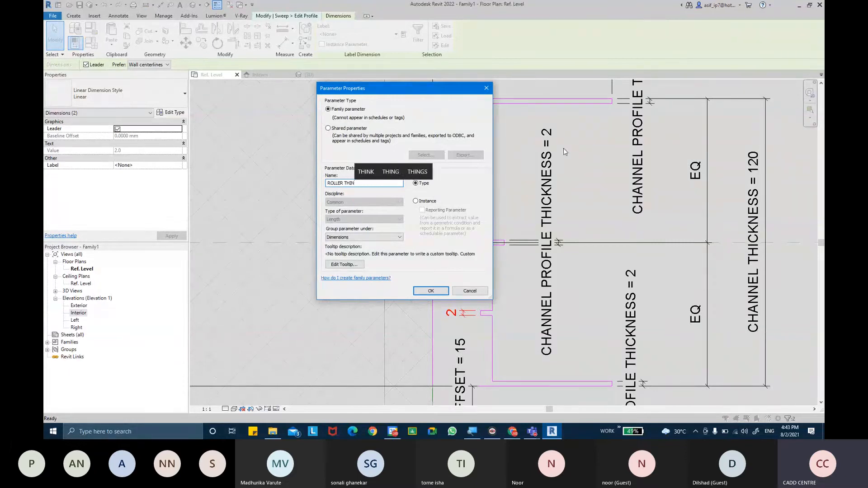
key("BackSpace")
type("CKNESS")
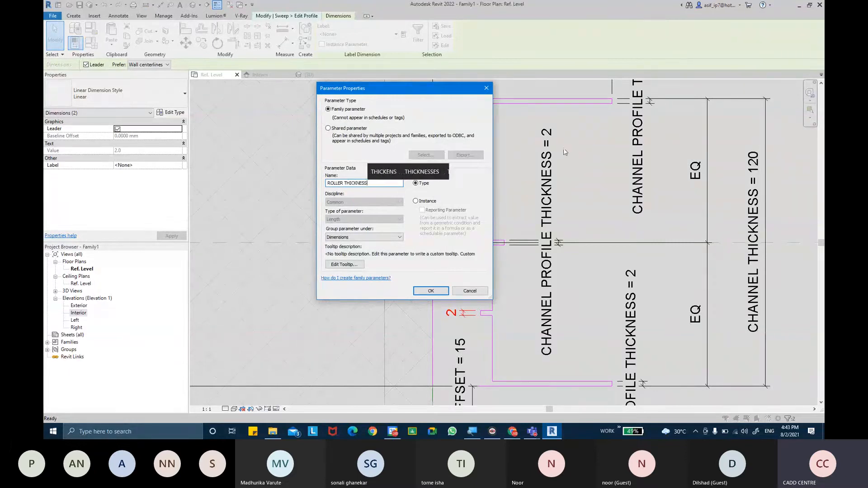
key("Return")
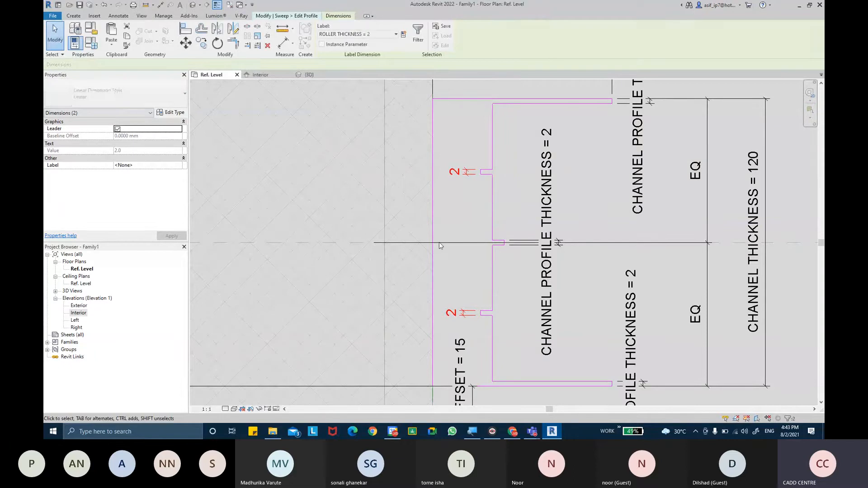
left_click(341, 240)
Step: Add an aligned dimension for the middle tab's projection from the web to its free end, placed just above the tab
mouse_move(341, 240)
middle_mouse_down()
mouse_move(286, 228)
mouse_move(268, 247)
middle_mouse_up()
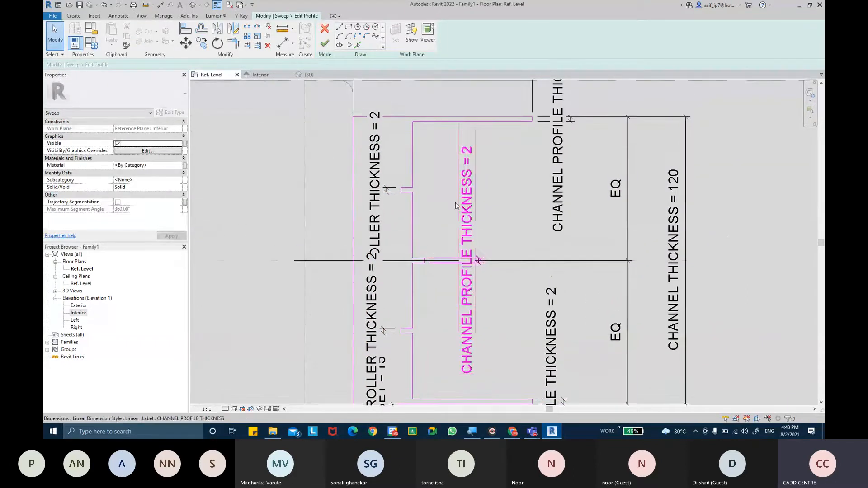
middle_click_drag(445, 221, 440, 246)
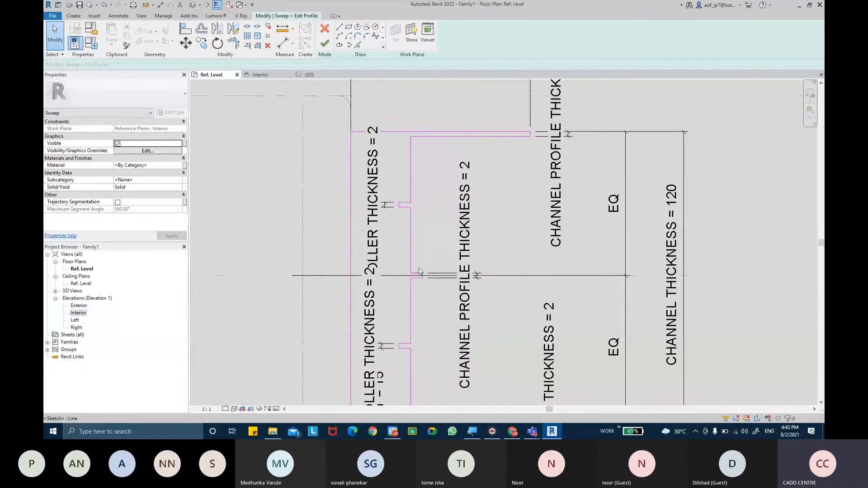
scroll(410, 257, "up", 2)
scroll(408, 269, "up", 2)
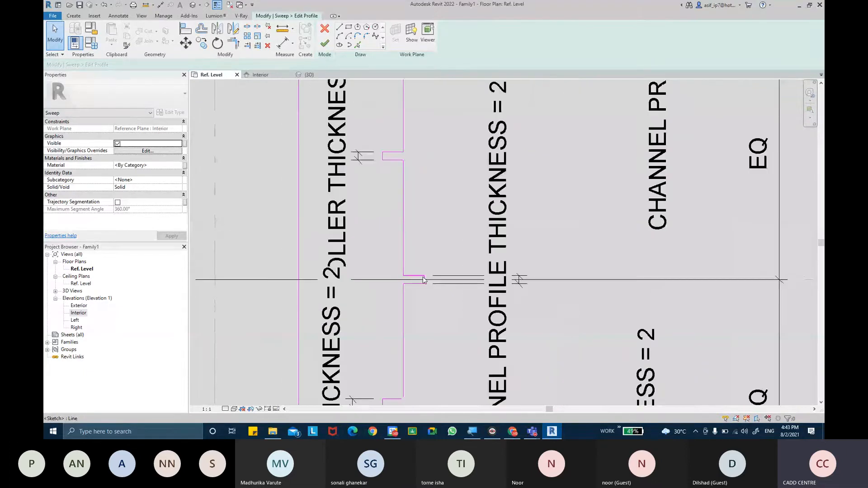
scroll(426, 282, "down", 1)
scroll(426, 281, "up", 3)
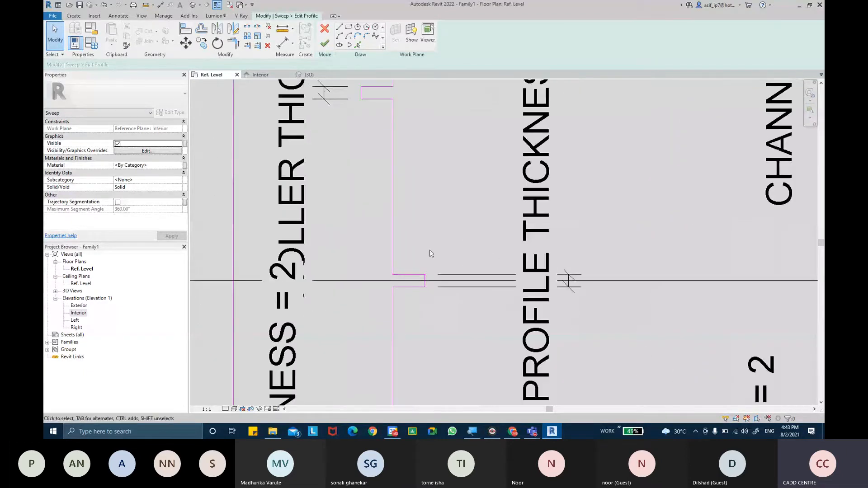
scroll(430, 253, "down", 3)
middle_click_drag(433, 234, 429, 231)
left_click(282, 43)
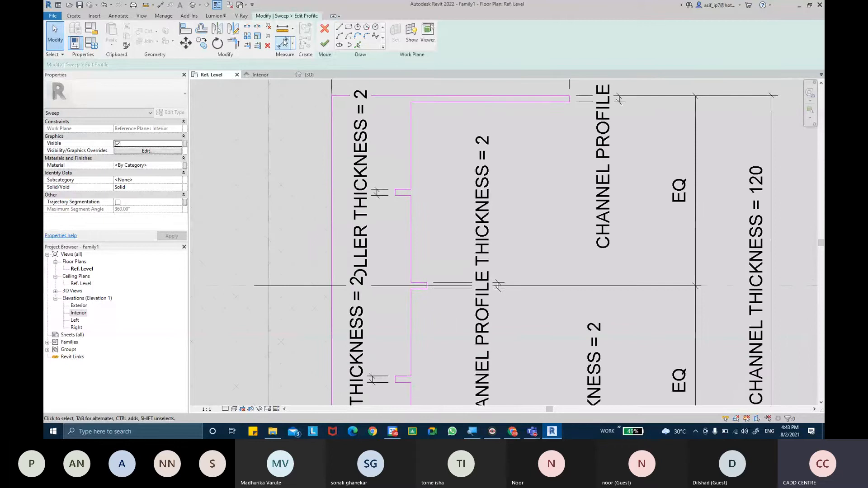
scroll(414, 270, "up", 2)
scroll(440, 291, "up", 3)
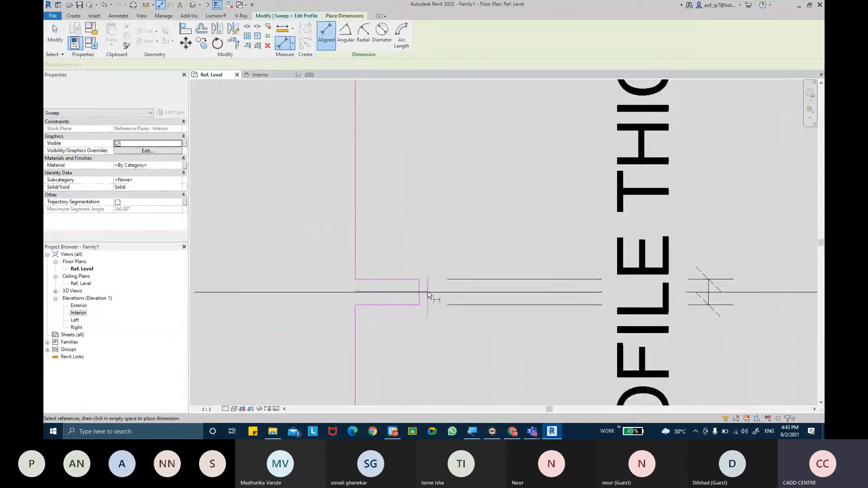
left_click(418, 293)
scroll(441, 212, "down", 2)
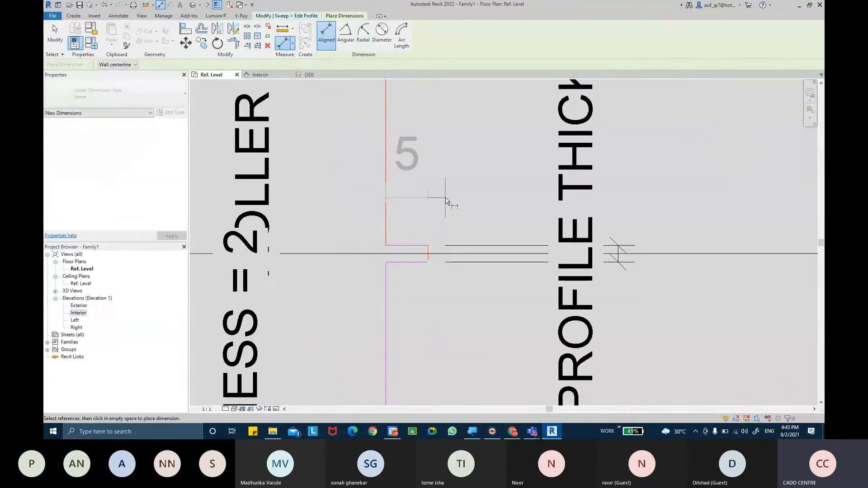
left_click(445, 197)
key("Escape")
key("Escape")
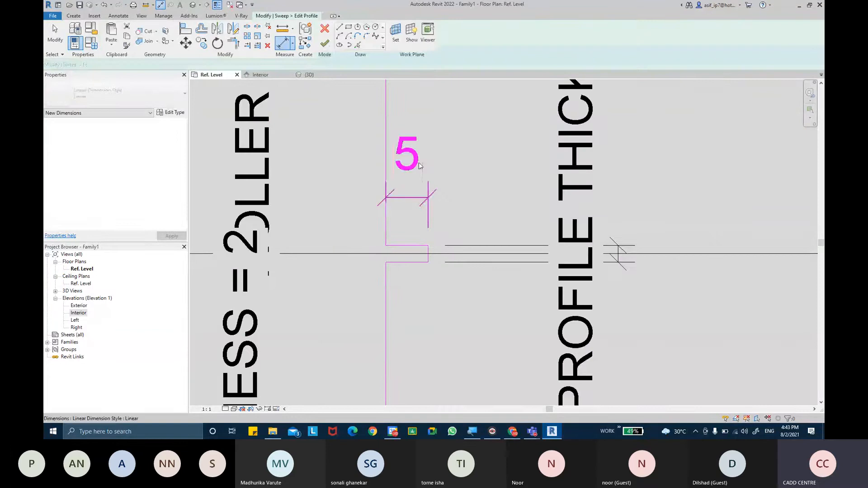
Step: Label the middle tab's projection dimension with a new type parameter named NOTCH HT CHANNEL
left_click(420, 198)
left_click(404, 34)
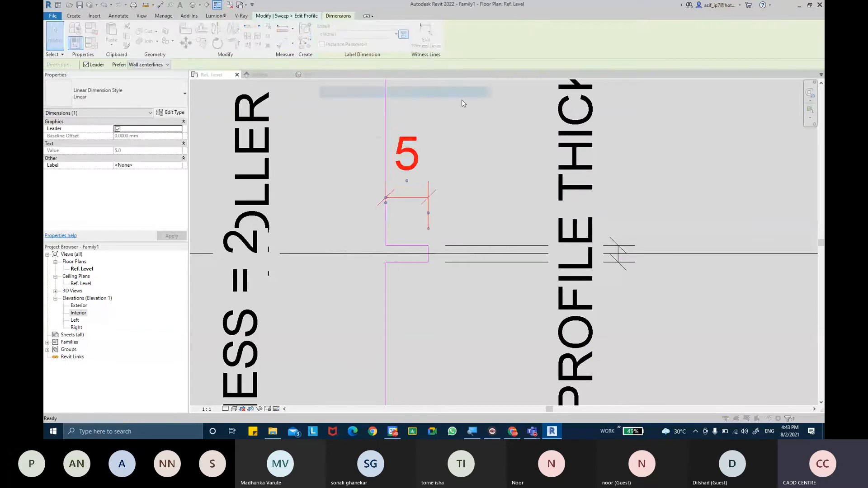
type("NOTHC")
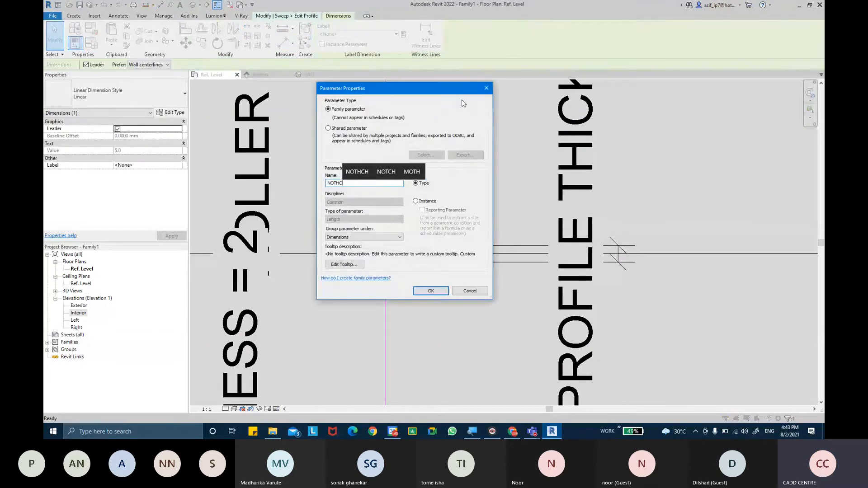
key("BackSpace")
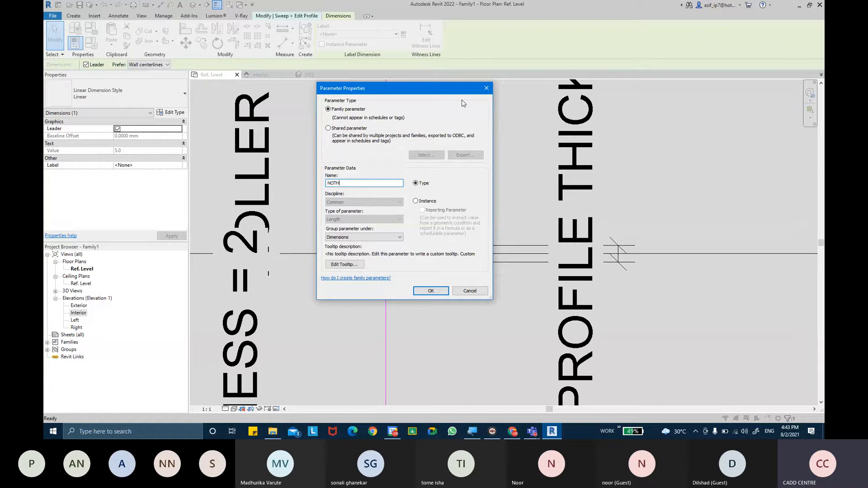
type("CH")
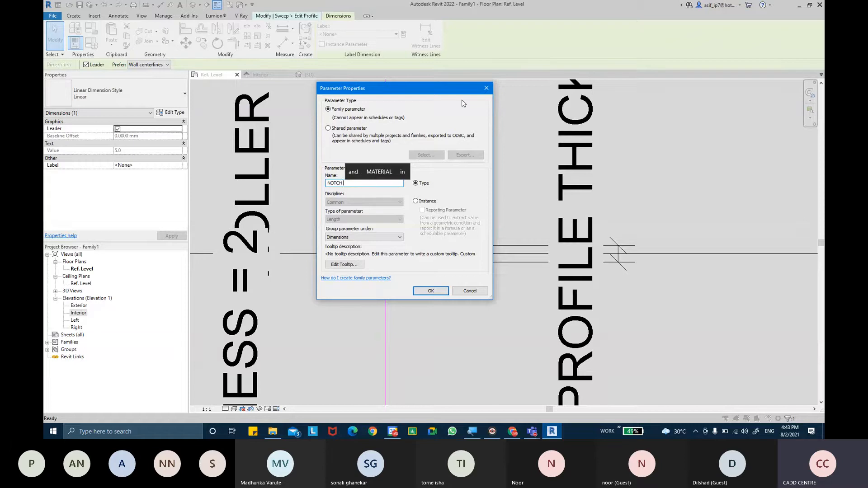
type(" HT ")
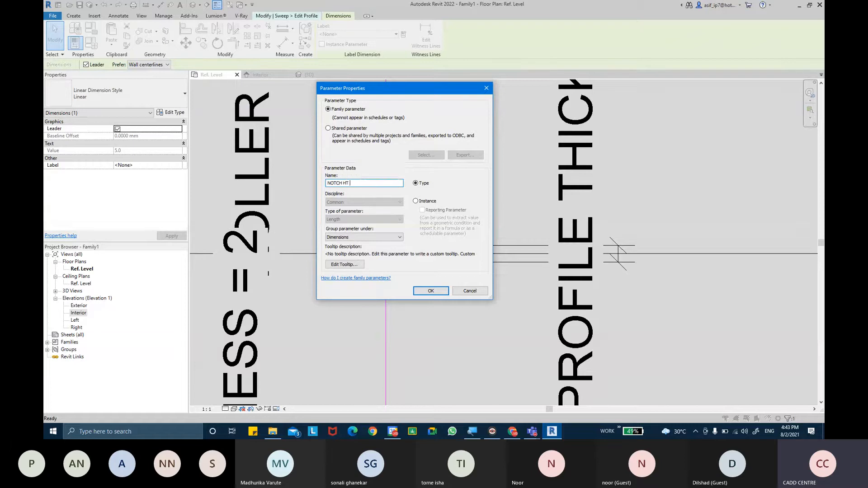
type("CHANNEL")
key("Return")
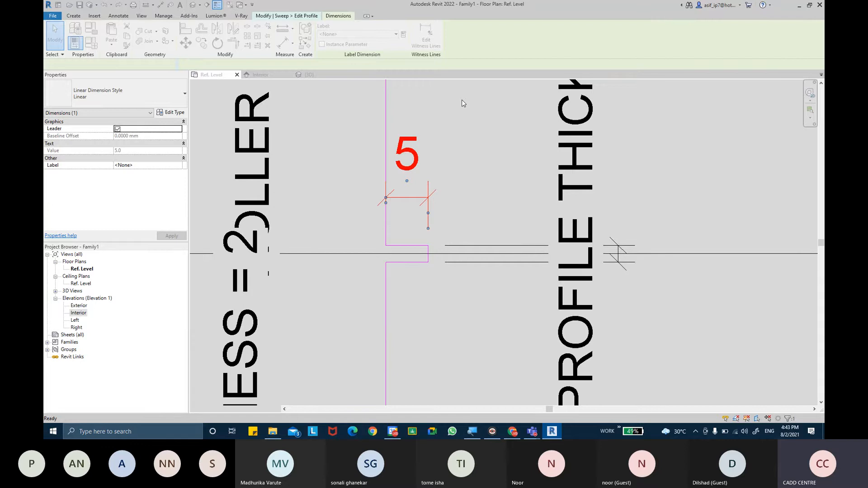
left_click(462, 104)
scroll(468, 242, "down", 6)
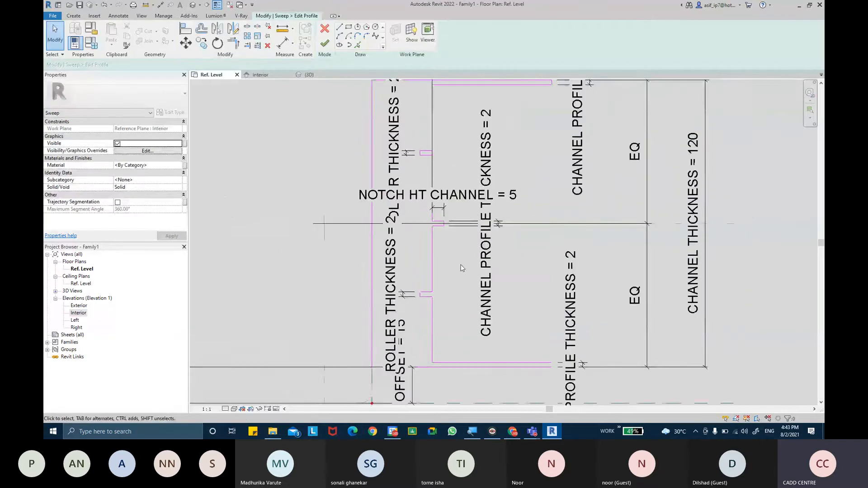
Step: Add an aligned dimension from the profile's wall-side edge to the web's uppermost segment, placed above the channel width dimension
middle_click_drag(663, 187, 670, 182)
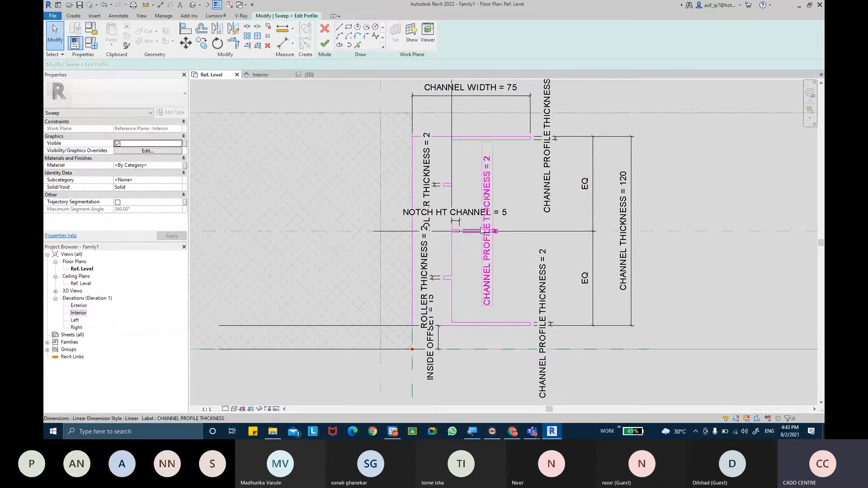
mouse_move(463, 171)
middle_mouse_down()
mouse_move(478, 173)
mouse_move(473, 145)
middle_mouse_up()
scroll(470, 171, "up", 2)
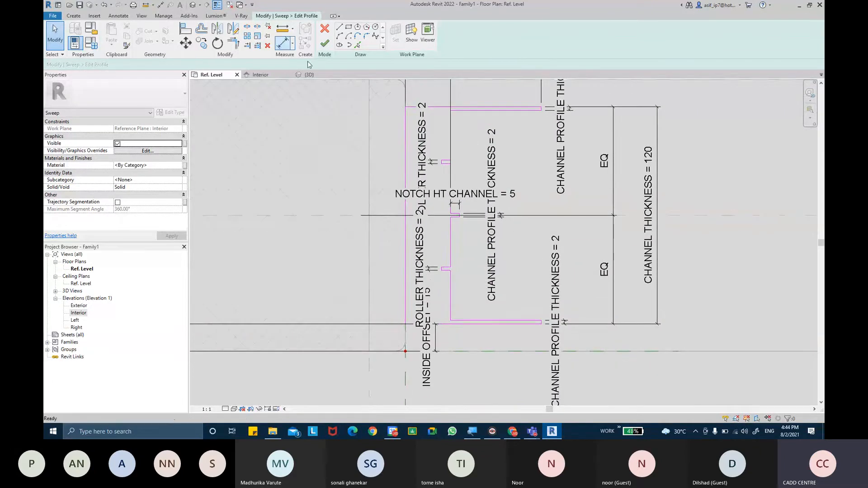
left_click(283, 43)
scroll(407, 125, "up", 1)
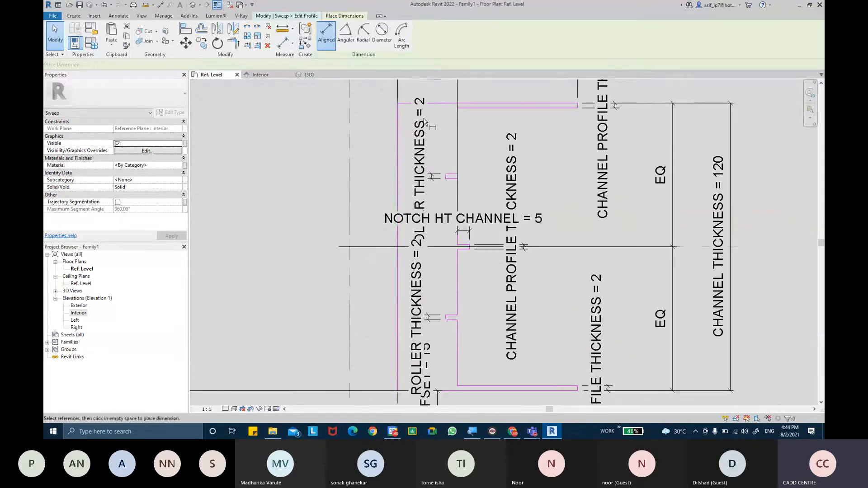
left_click(398, 134)
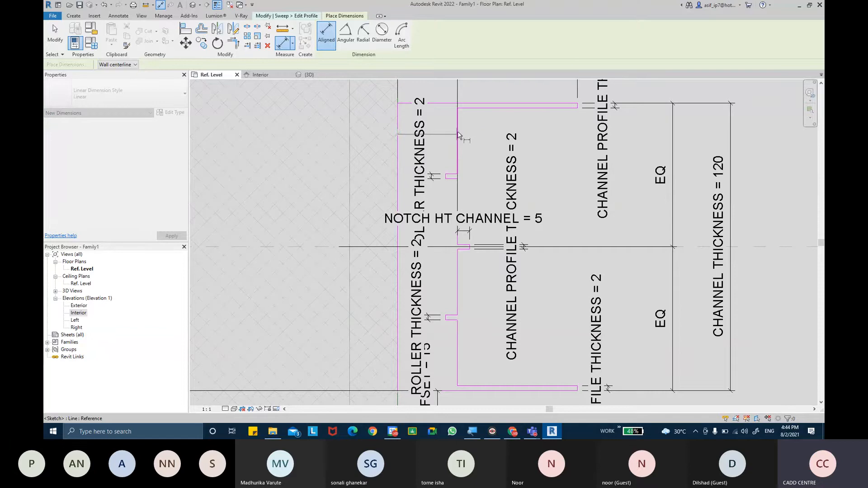
left_click(458, 131)
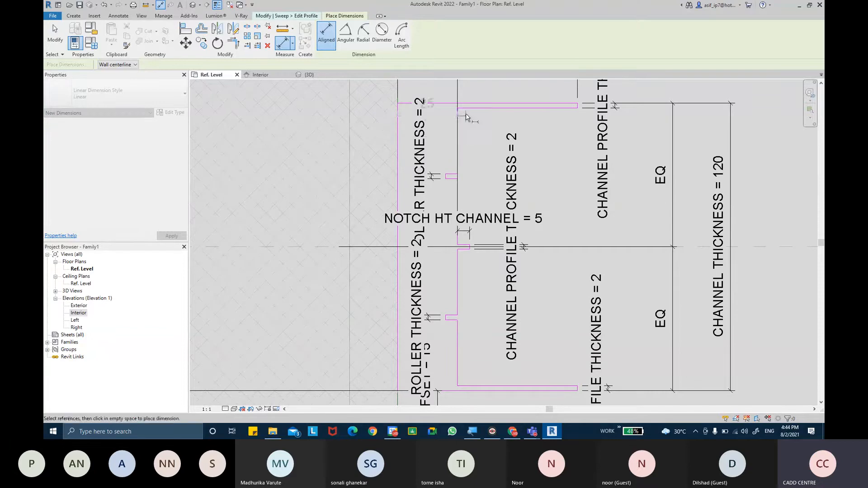
middle_click_drag(466, 113, 474, 223)
left_click(455, 114)
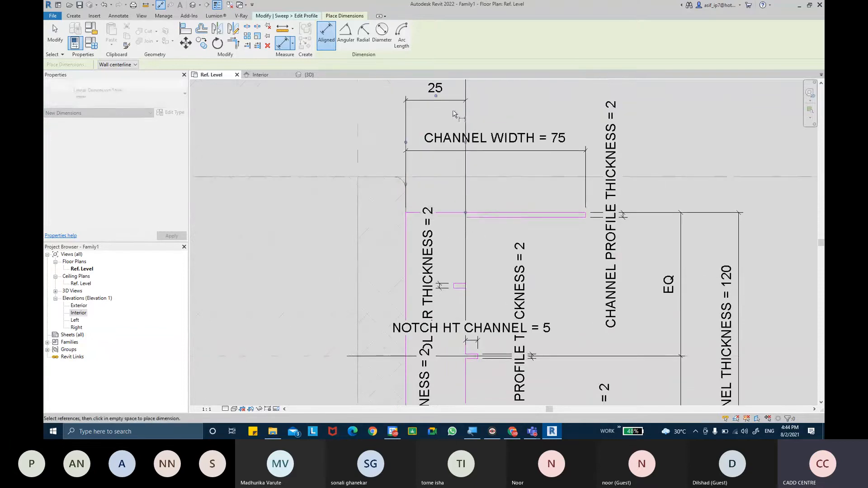
middle_click_drag(455, 113, 443, 187)
scroll(454, 136, "down", 1)
key("Escape")
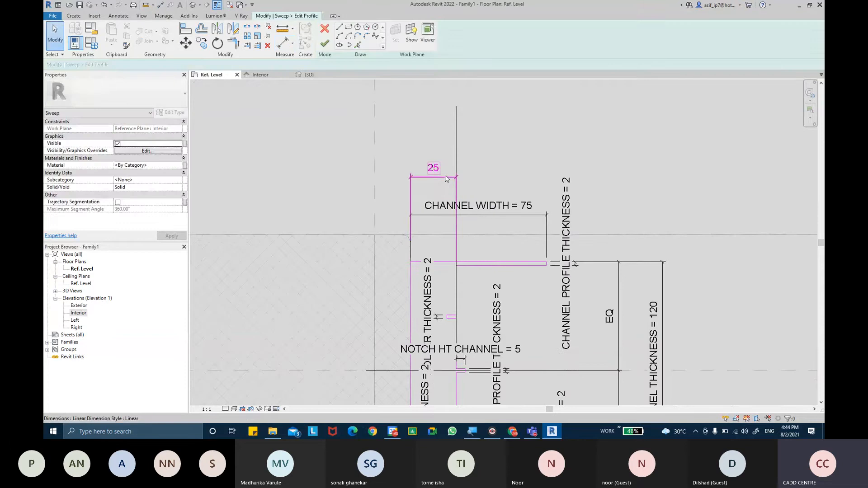
Step: Add an aligned dimension from the profile's wall-side edge to the web's lowest segment, placed below the profile
scroll(434, 184, "down", 2)
middle_click_drag(441, 331, 447, 237)
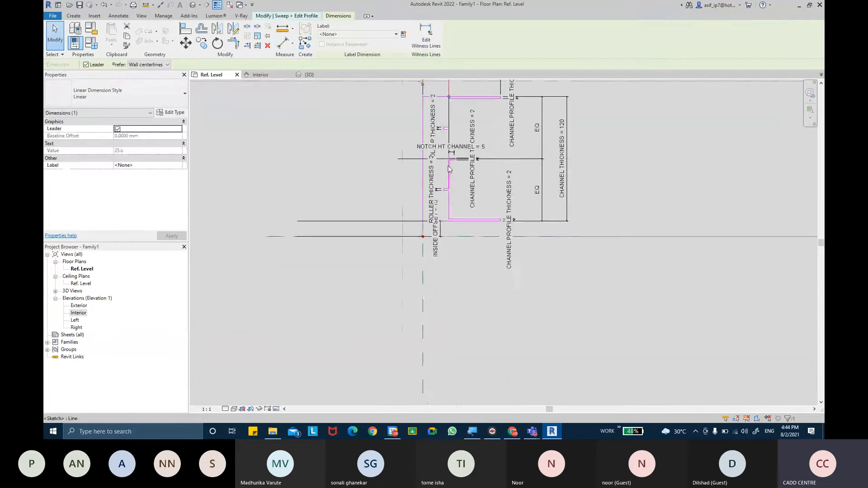
scroll(449, 237, "down", 3)
scroll(450, 239, "down", 1)
scroll(450, 239, "down", 1)
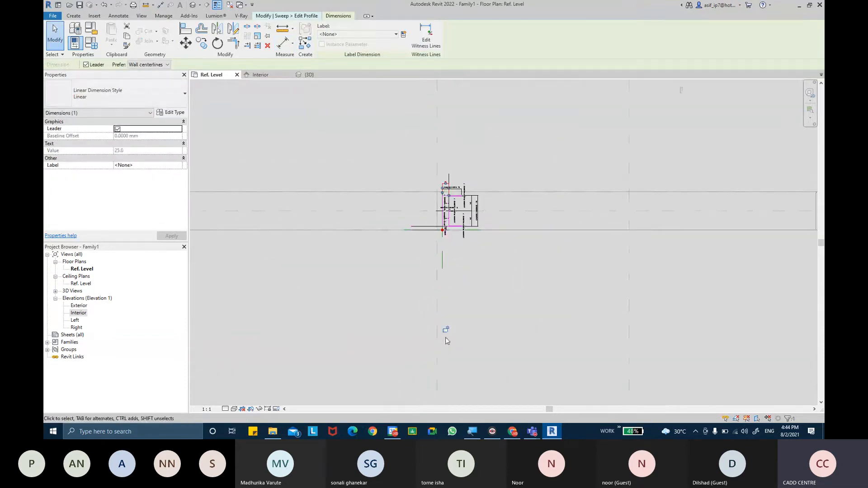
scroll(458, 245, "up", 5)
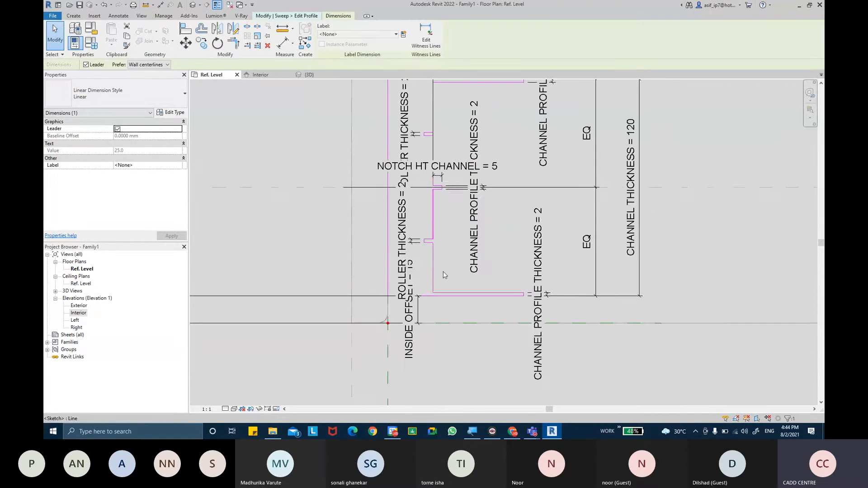
left_click(283, 43)
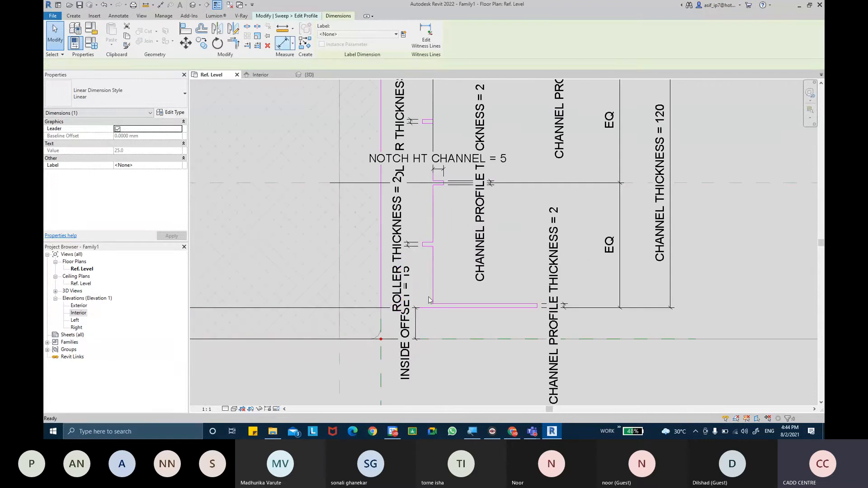
left_click(381, 278)
left_click(433, 290)
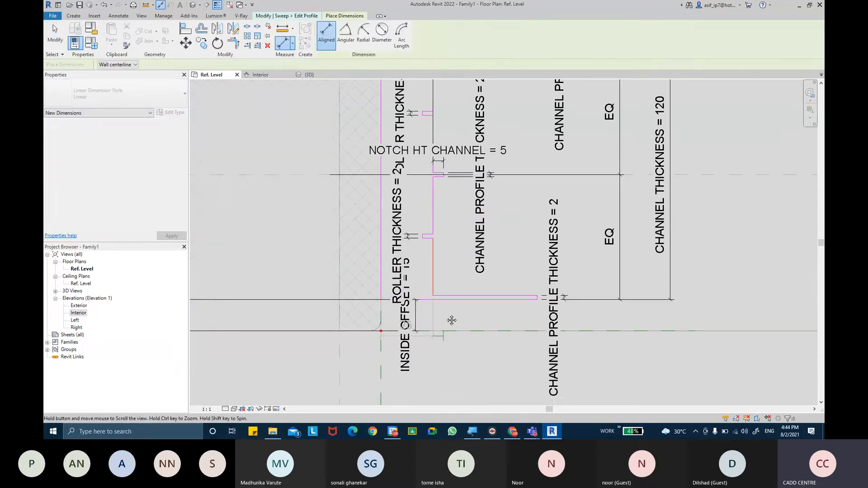
middle_click_drag(445, 334, 451, 244)
left_click(440, 342)
Step: Add an aligned dimension from the profile's wall-side edge to the web segment just below the middle tab, placed below the profile
middle_click_drag(400, 125, 399, 199)
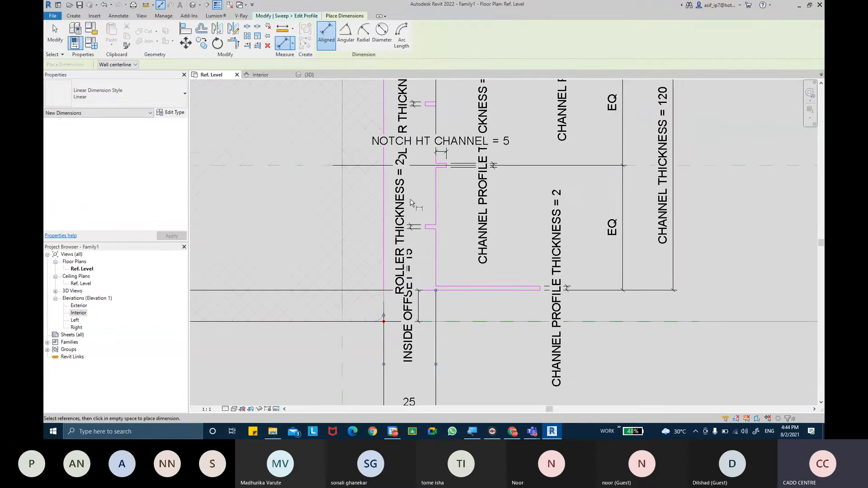
left_click(394, 198)
left_click(434, 253)
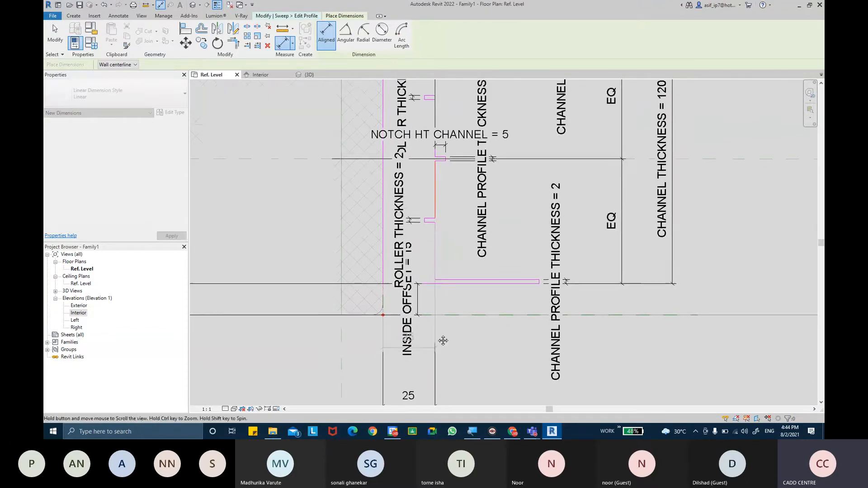
scroll(433, 336, "down", 2)
left_click(434, 340)
Step: Add an aligned dimension from the wall-side edge to the web segment just above the middle tab, placed above the existing web offset dimension
middle_click_drag(432, 73, 432, 192)
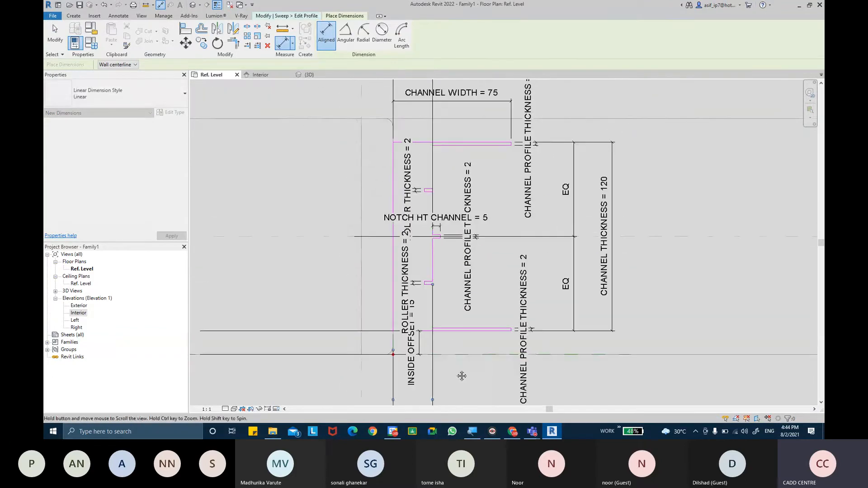
scroll(432, 193, "up", 2)
middle_click_drag(437, 224, 438, 238)
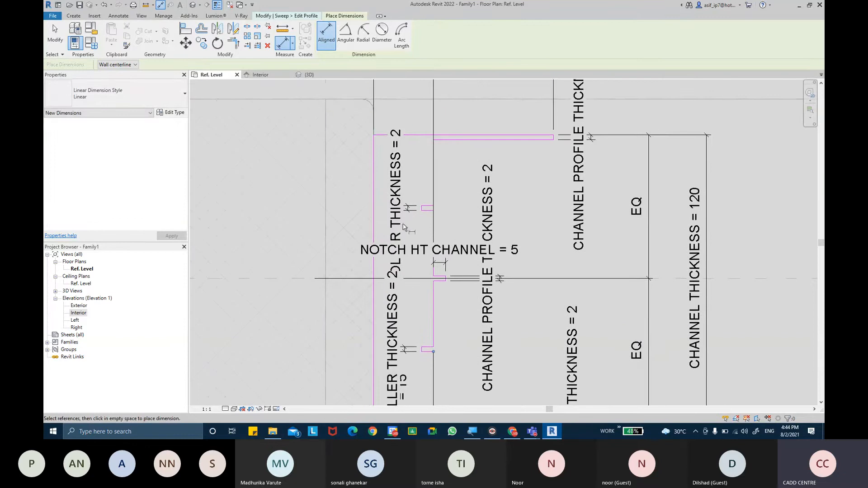
left_click(436, 238)
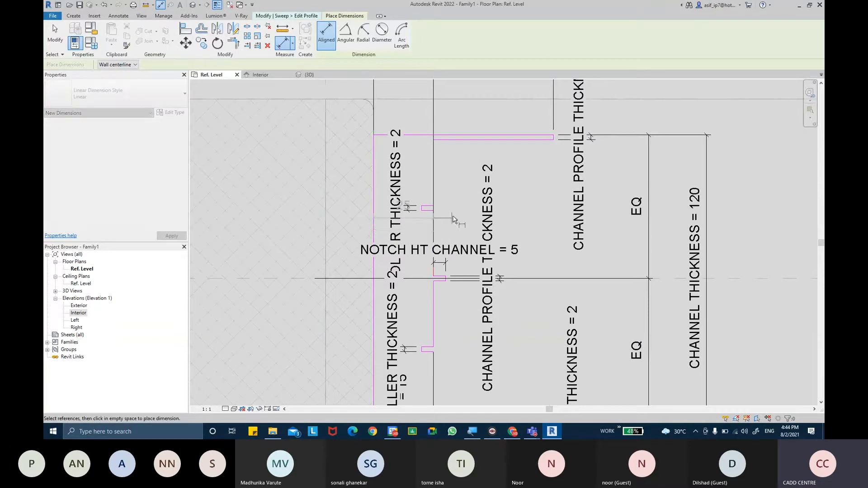
scroll(452, 217, "down", 2)
middle_click_drag(466, 101, 467, 138)
left_click(429, 115)
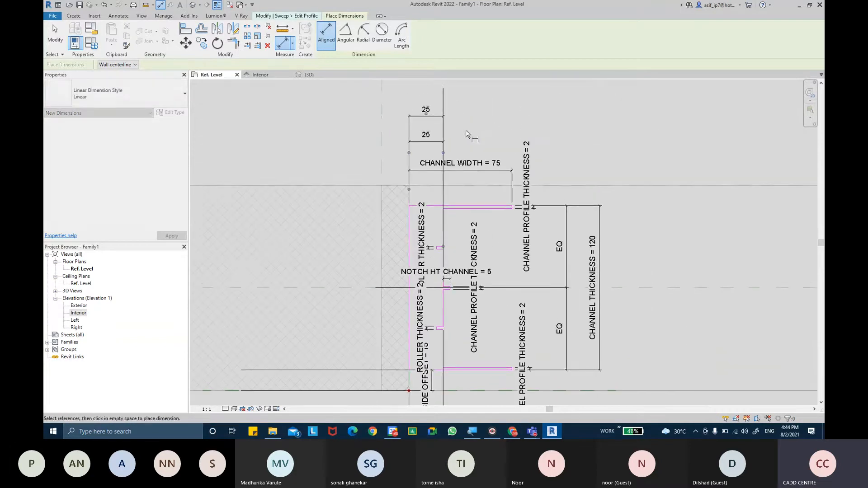
key("Escape")
key("Escape")
Step: Lock the outermost web offset dimension above the profile
left_click(429, 116)
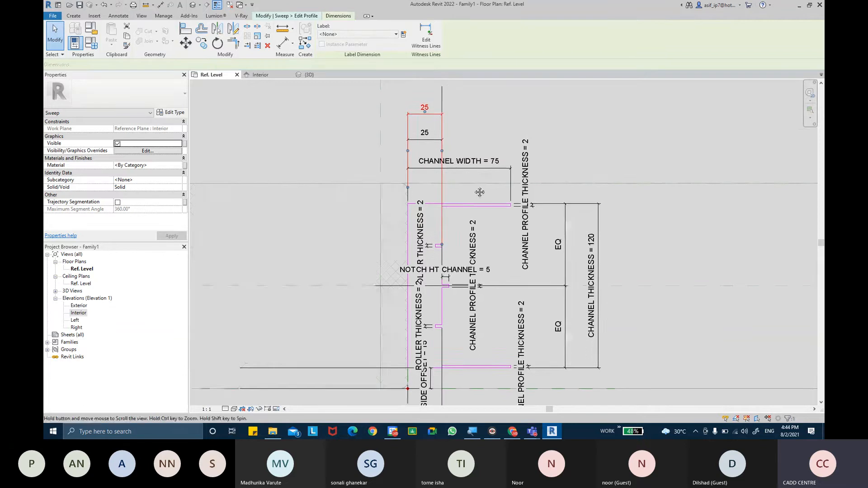
scroll(476, 192, "down", 3)
scroll(467, 283, "down", 3)
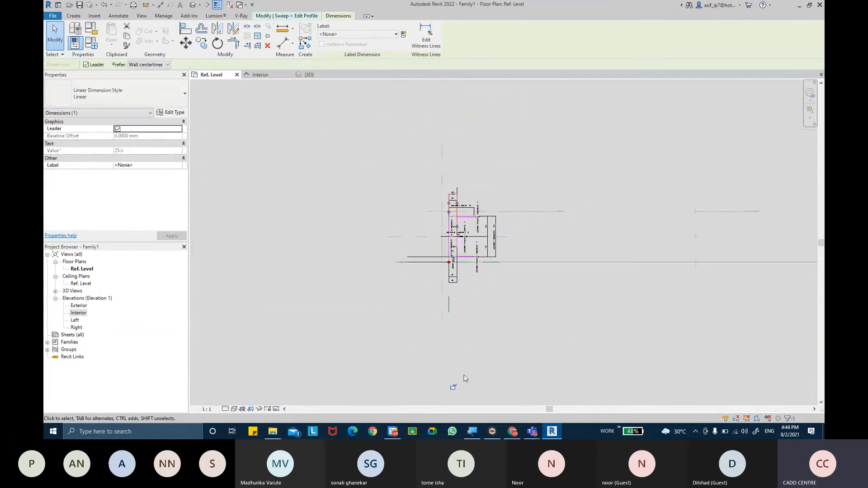
scroll(459, 291, "up", 5)
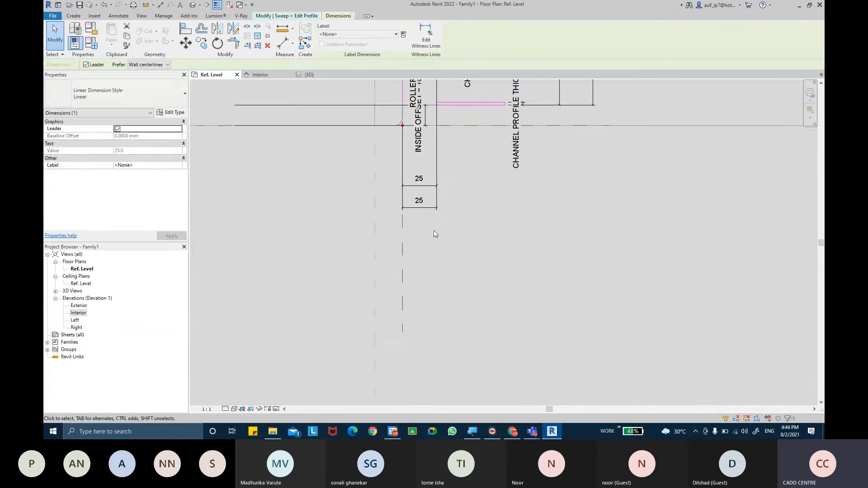
key("Escape")
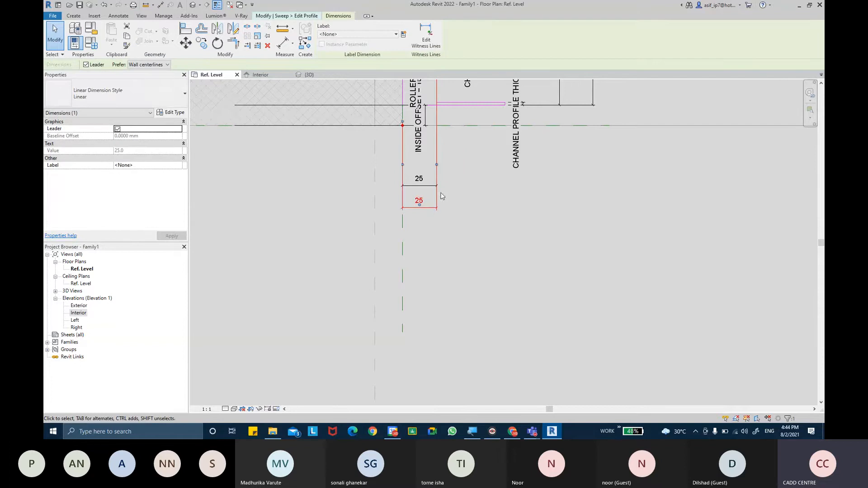
Step: Lock the two web offset dimensions below the profile
left_click(440, 194)
scroll(466, 280, "down", 5)
scroll(469, 307, "down", 2)
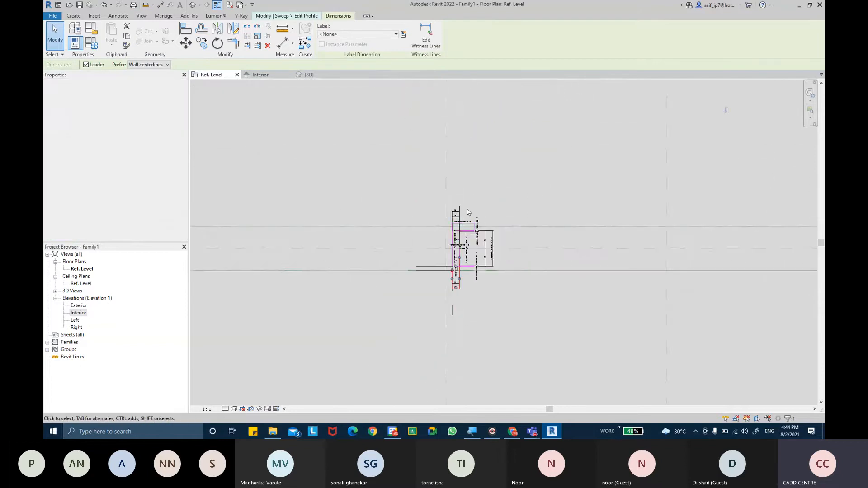
scroll(466, 185, "down", 2)
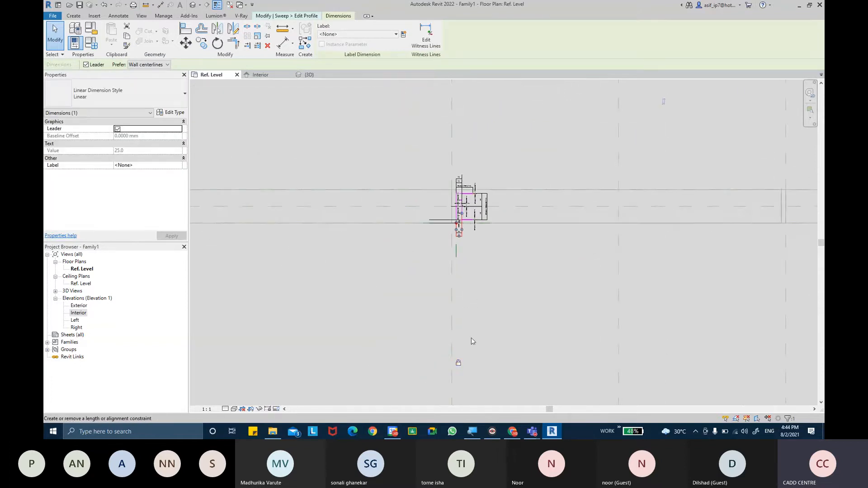
scroll(459, 244, "up", 6)
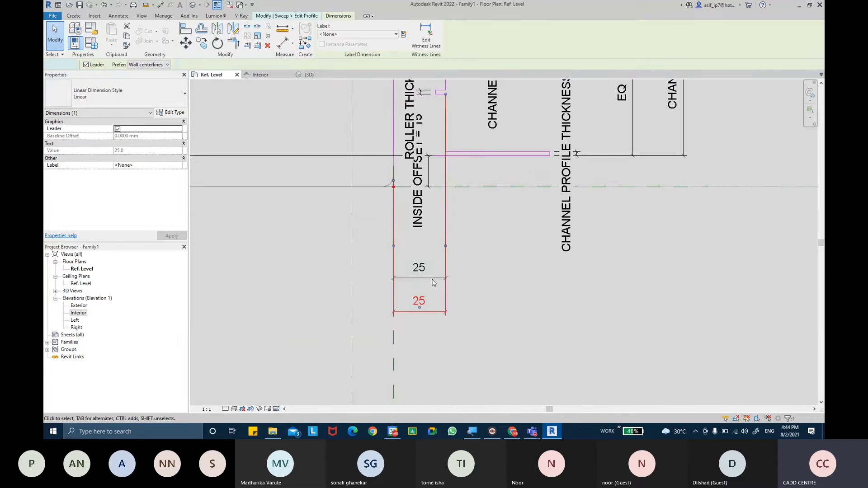
scroll(452, 274, "up", 2)
scroll(479, 275, "down", 2)
scroll(478, 275, "down", 5)
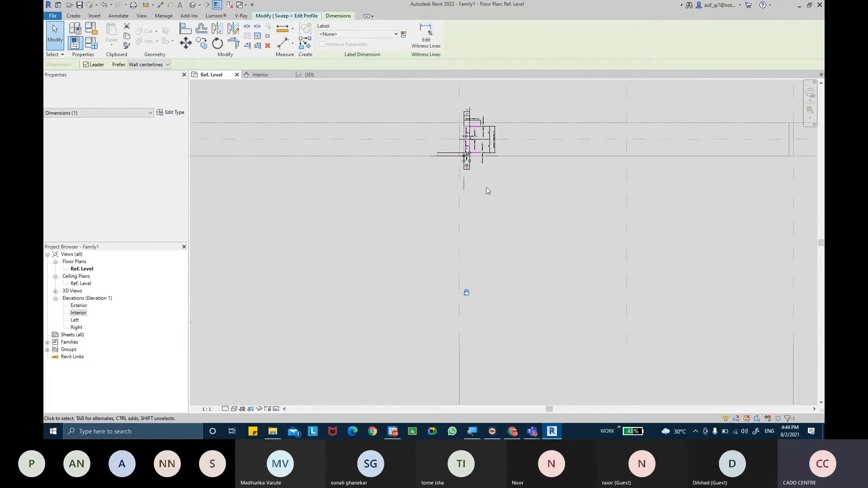
scroll(482, 140, "up", 5)
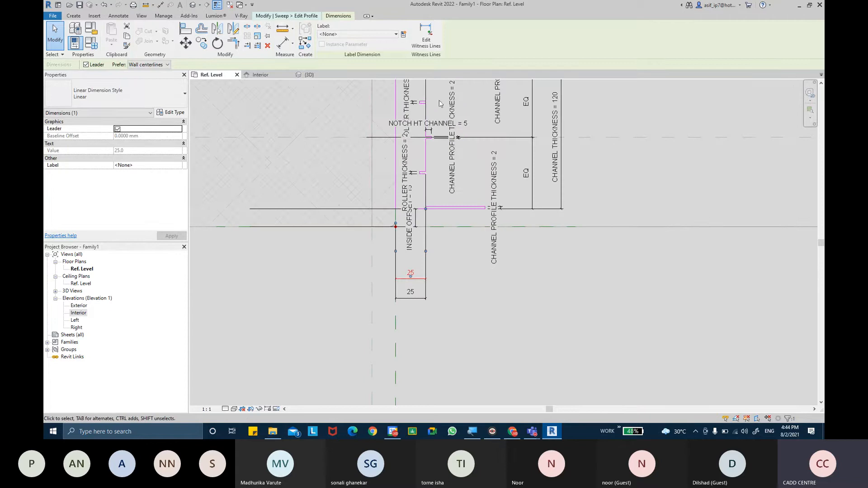
middle_click_drag(447, 106, 449, 211)
key("Escape")
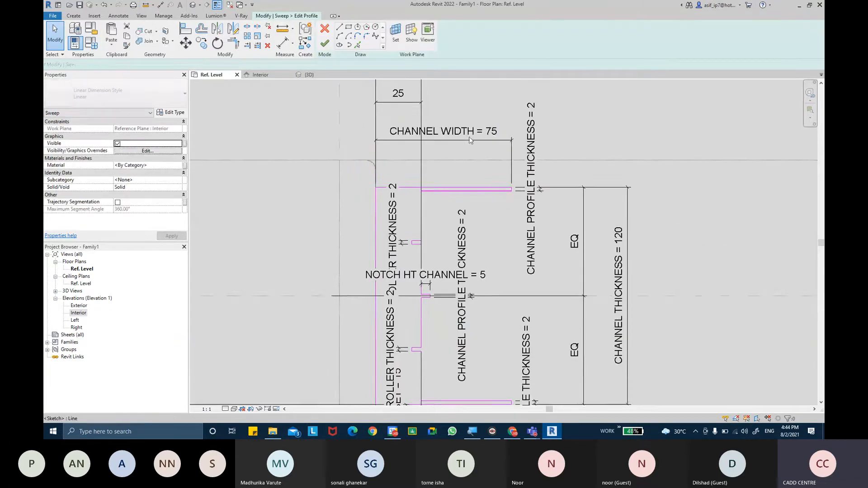
Step: Move the channel width dimension's witness line from the wall-side edge to the web, so that it spans only the upper flange
scroll(475, 149, "up", 1)
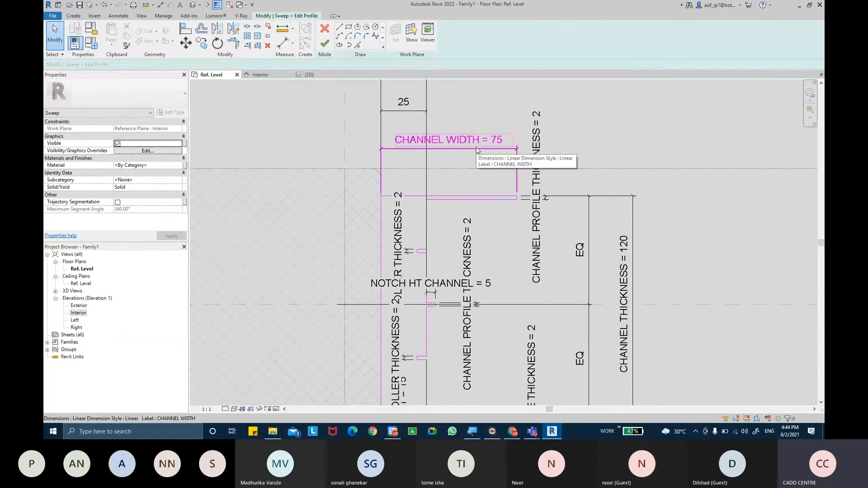
left_click(476, 148)
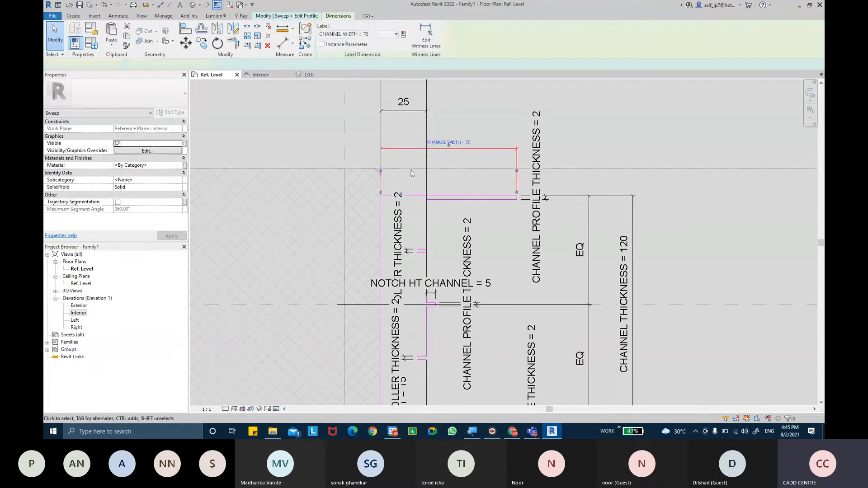
scroll(389, 182, "up", 1)
left_click_drag(385, 201, 432, 198)
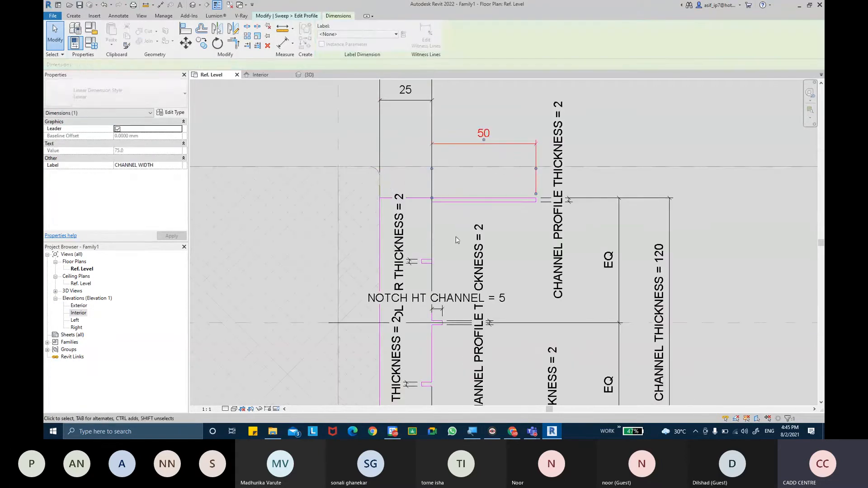
Step: Label the upper flange's length dimension with the CHANNEL WIDTH parameter
left_click(507, 147)
left_click(508, 145)
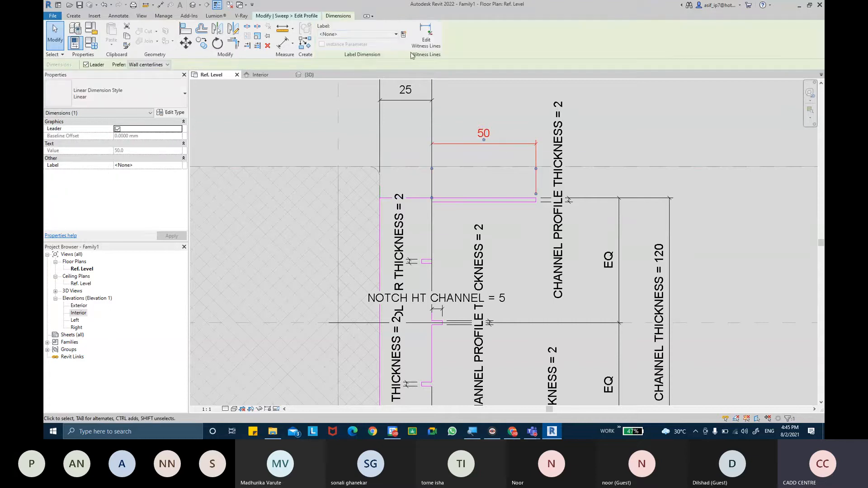
left_click(393, 35)
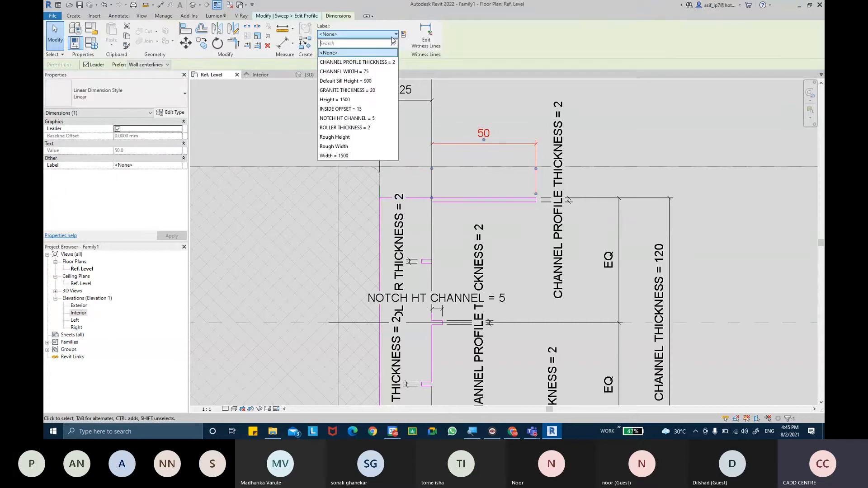
left_click(378, 73)
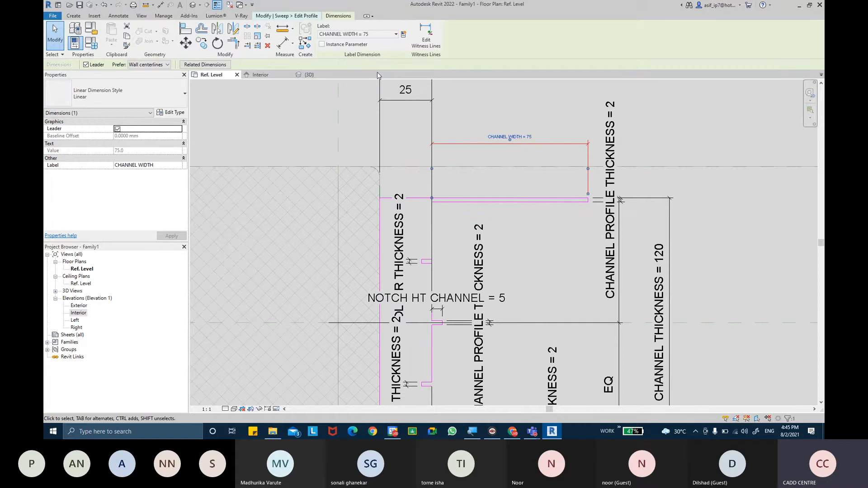
scroll(532, 221, "down", 3)
mouse_move(548, 234)
middle_mouse_down()
mouse_move(533, 193)
mouse_move(529, 204)
middle_mouse_up()
key("Escape")
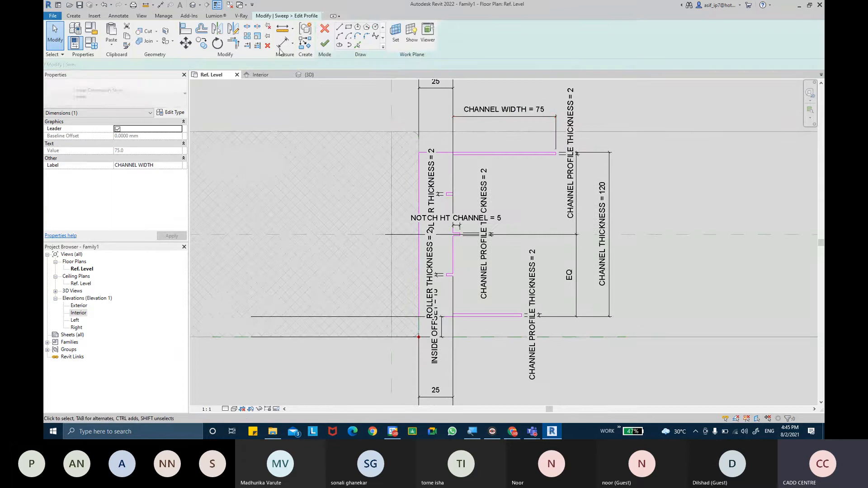
Step: Add an aligned dimension for the lower flange's length from the web to its free end, placed below the flange
key("d")
key("i")
scroll(442, 293, "up", 1)
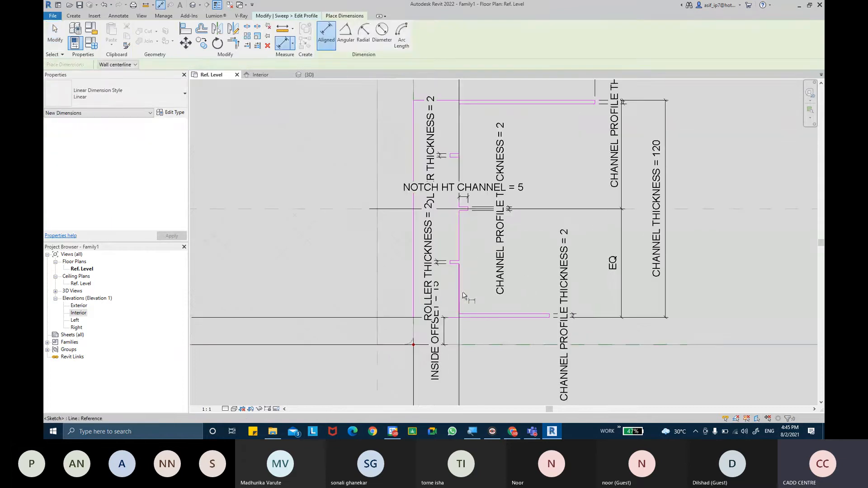
scroll(550, 316, "up", 3)
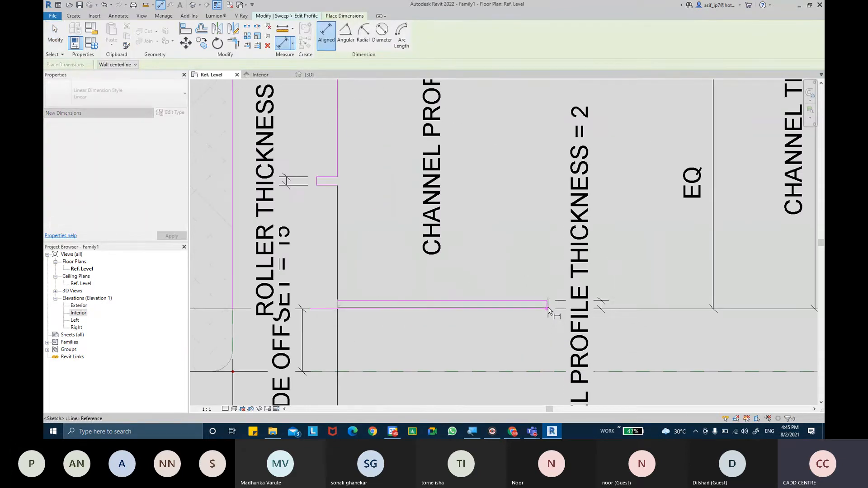
scroll(549, 311, "up", 2)
left_click(547, 309)
scroll(548, 326, "down", 4)
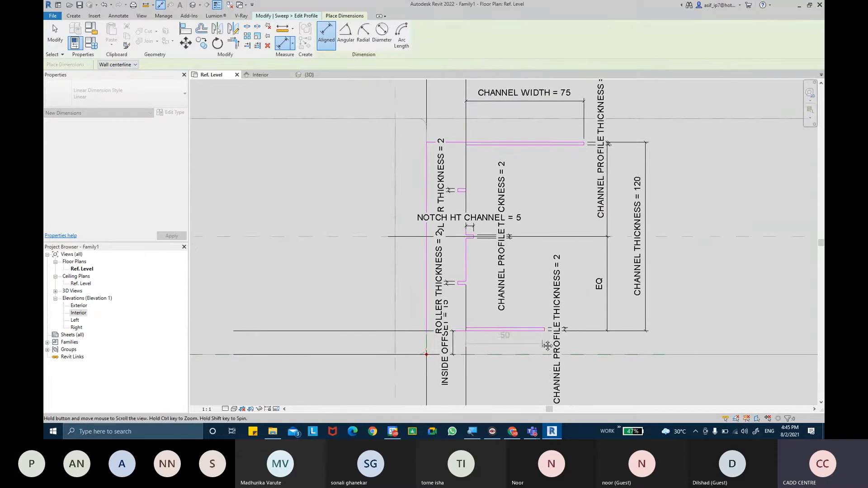
middle_click_drag(547, 346, 543, 332)
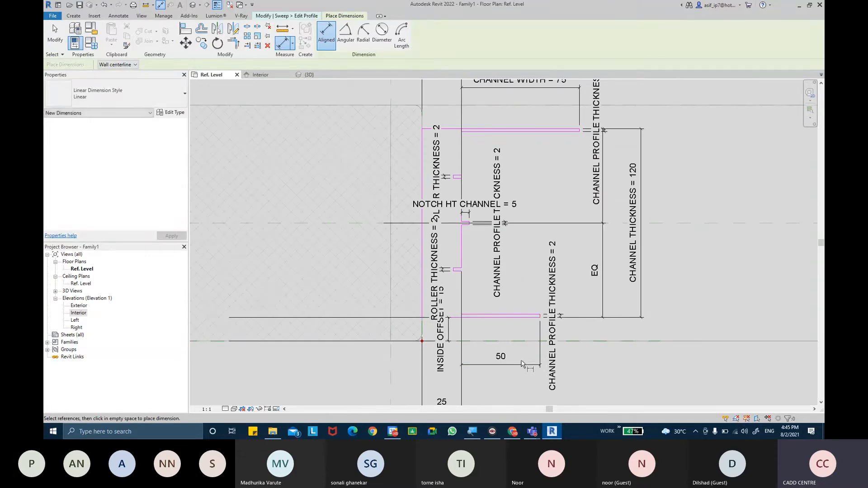
left_click(503, 358)
key("Escape")
key("Escape")
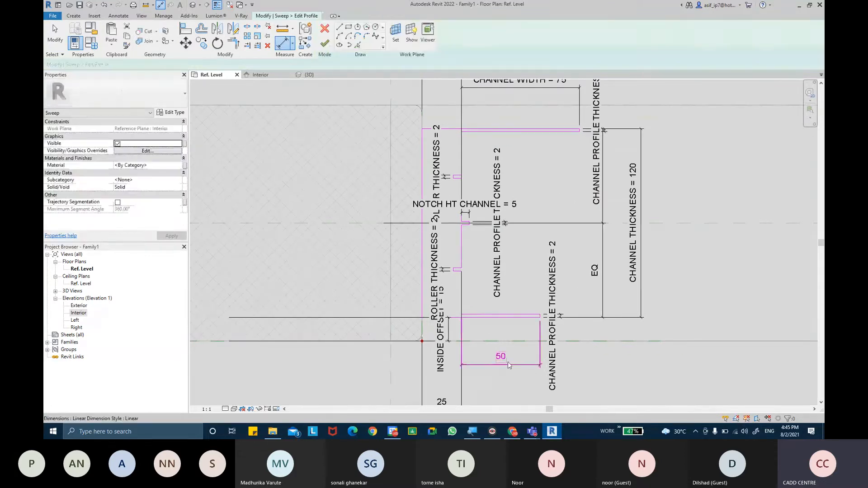
Step: Label the lower flange's length dimension with the CHANNEL WIDTH parameter
left_click(506, 360)
left_click(378, 35)
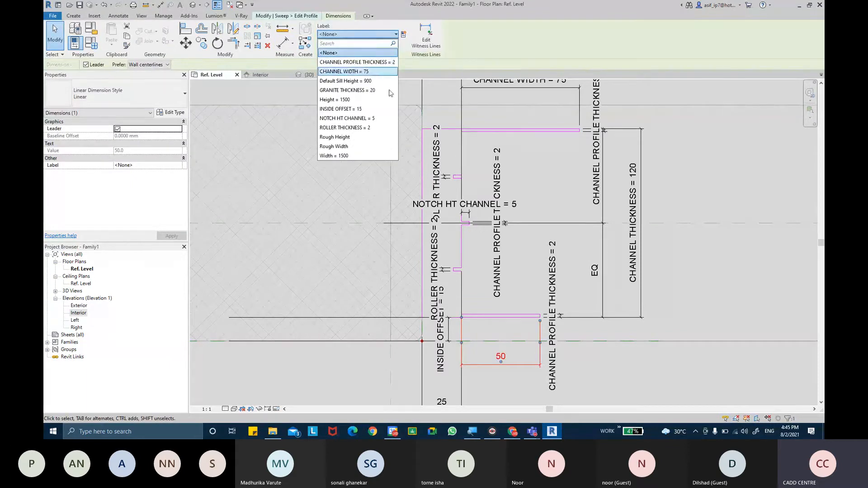
left_click(623, 294)
left_click(651, 289)
scroll(665, 284, "down", 3)
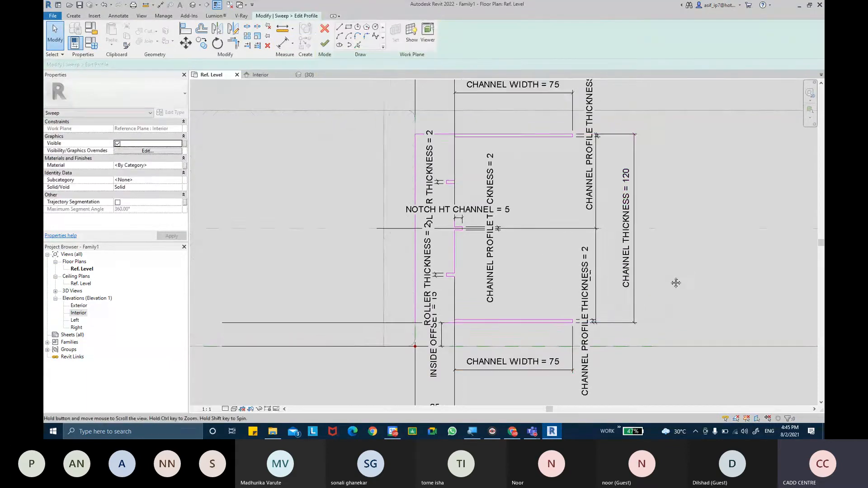
middle_click_drag(675, 276, 663, 284)
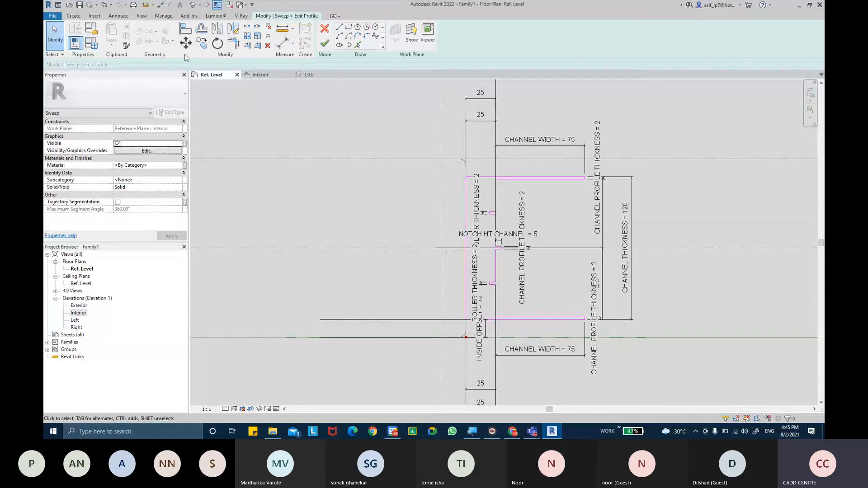
Step: Set the CHANNEL WIDTH parameter to 50 in the family types and apply it
left_click(91, 42)
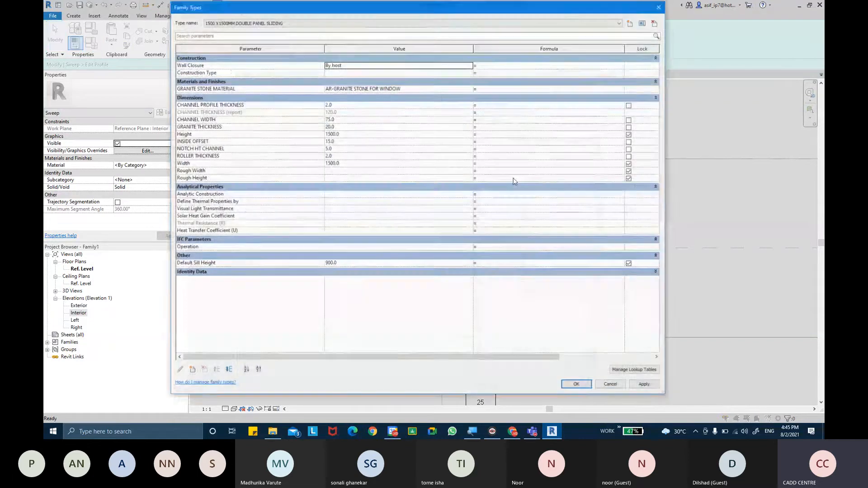
left_click(345, 120)
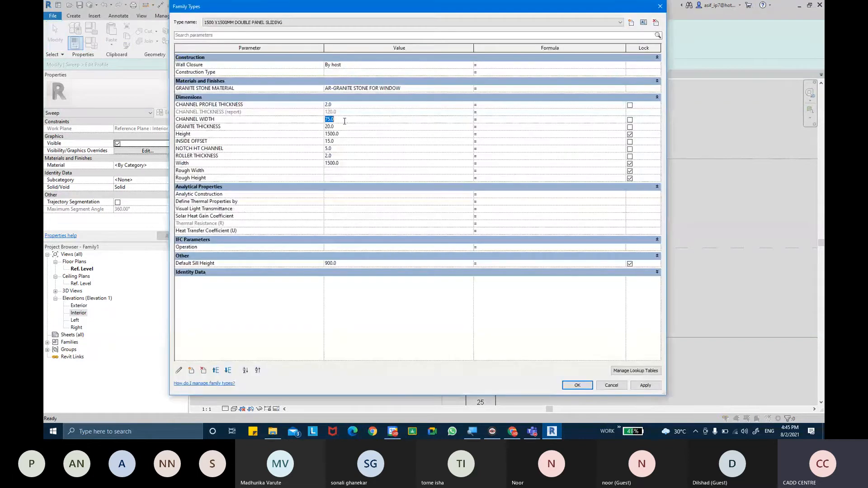
type("50")
key("Tab")
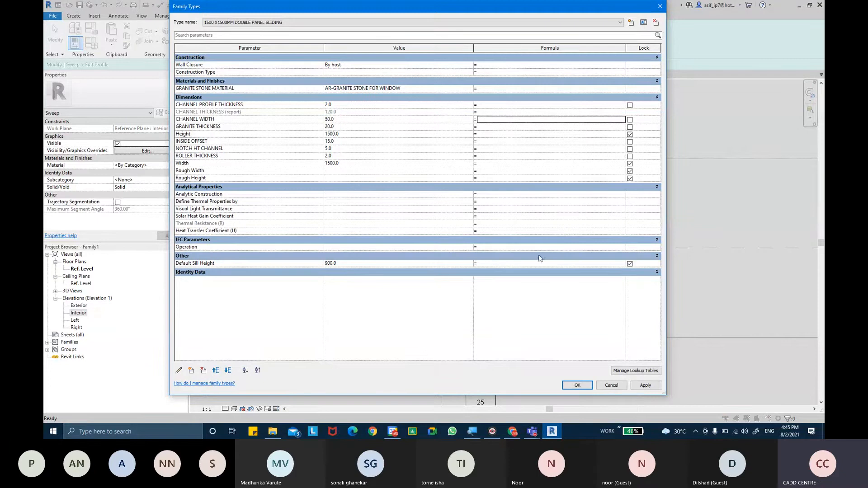
left_click(645, 385)
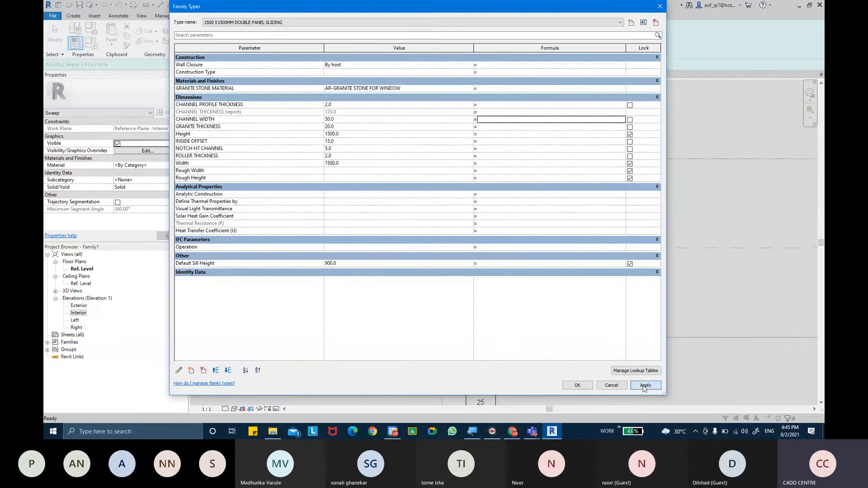
Step: Accept the family types, finish editing the channel profile, and complete the sweep
left_click(578, 385)
scroll(633, 271, "up", 2)
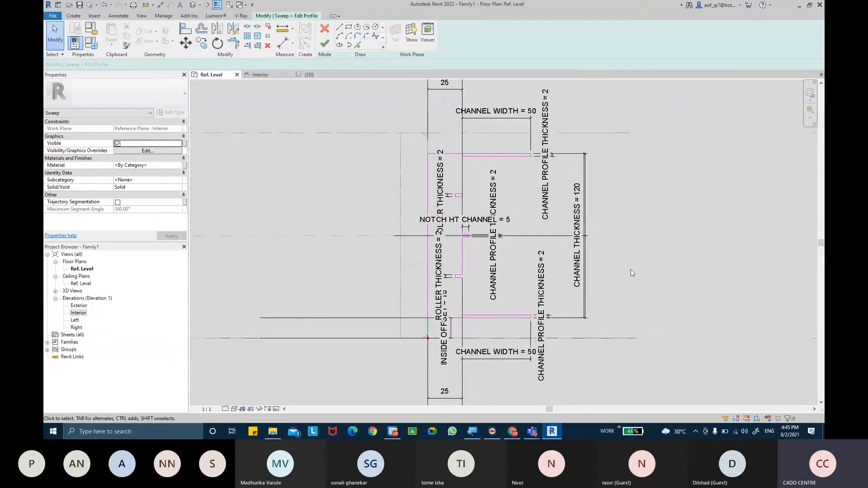
scroll(645, 276, "down", 1)
scroll(651, 262, "up", 1)
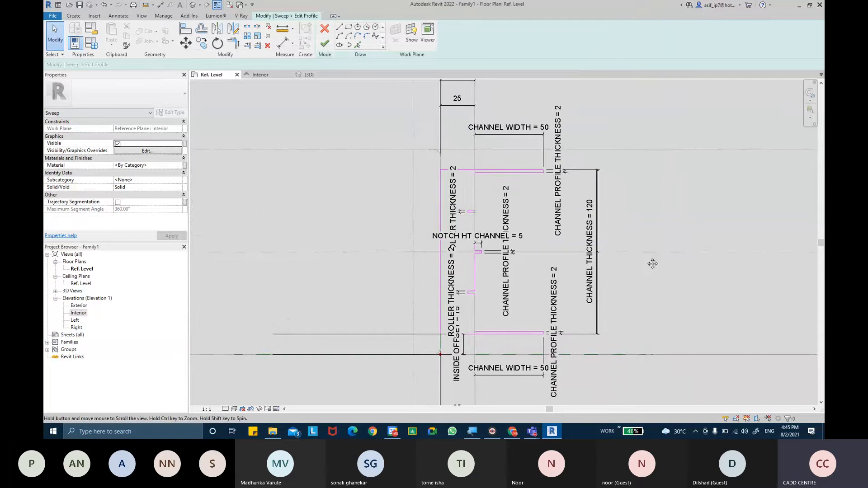
left_click(325, 45)
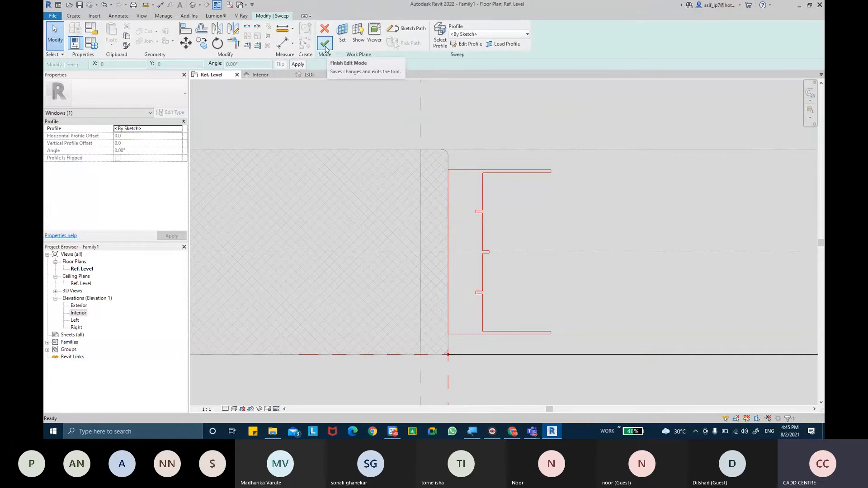
left_click(325, 45)
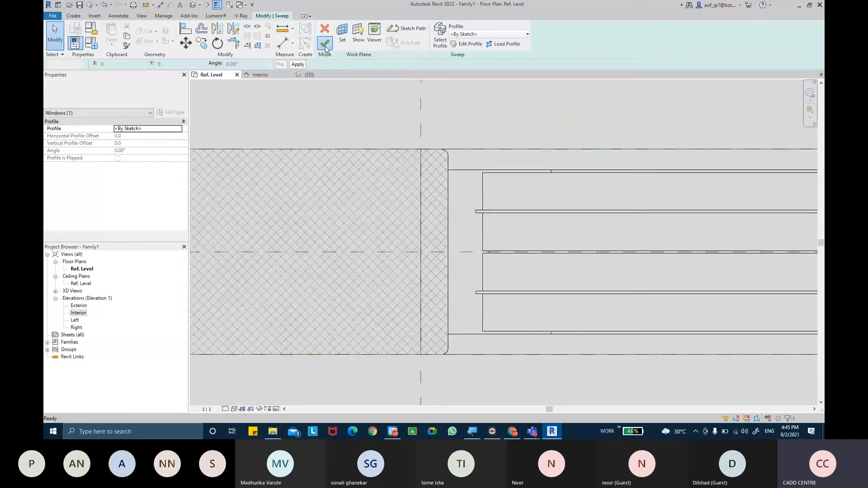
scroll(583, 224, "down", 2)
middle_click_drag(560, 217, 524, 295)
key("Escape")
scroll(511, 292, "down", 2)
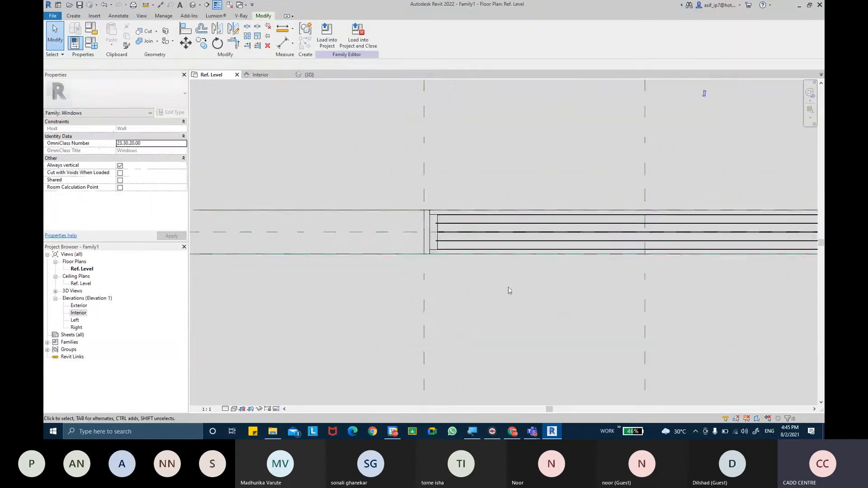
Step: Select the channel sweep and create a new material for it in the Material Browser
scroll(567, 243, "up", 2)
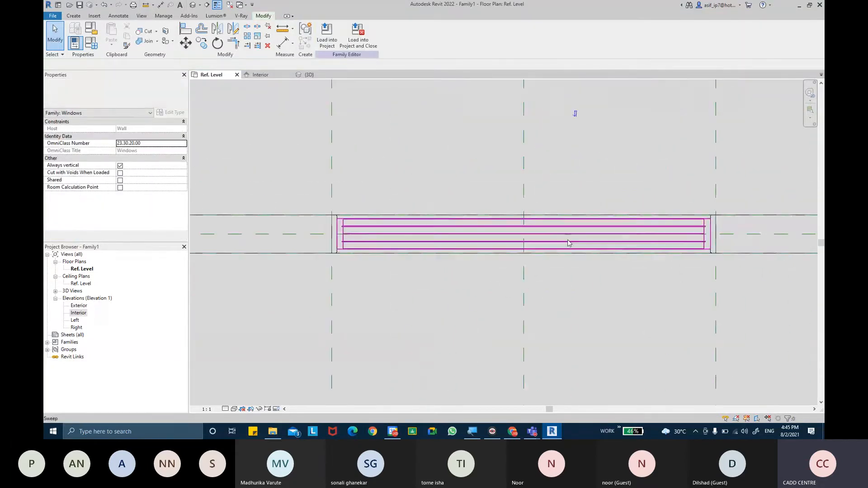
left_click(678, 245)
scroll(317, 228, "up", 6)
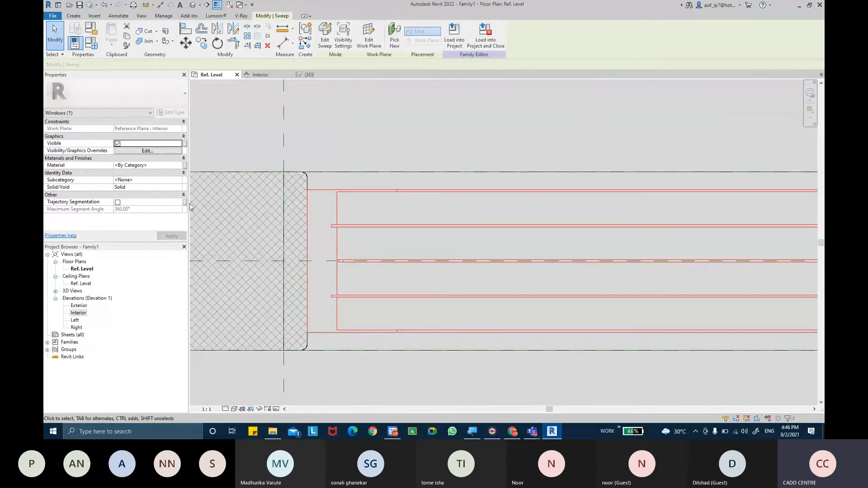
left_click(180, 166)
left_click(179, 165)
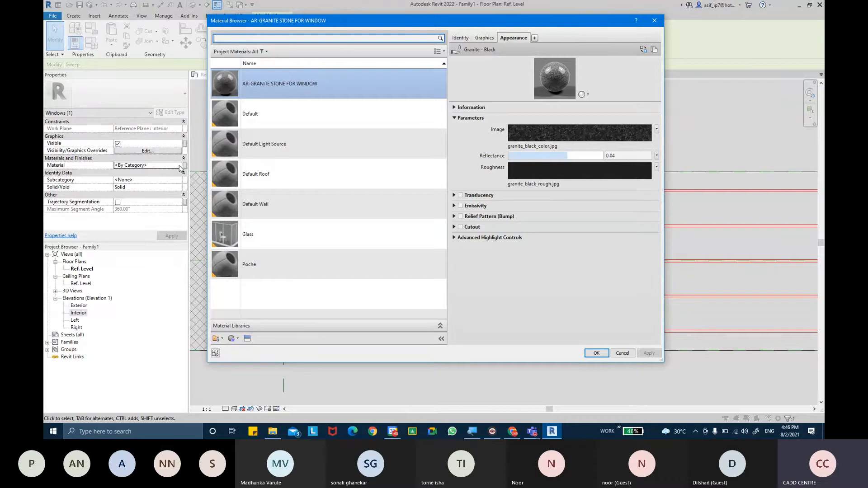
left_click(237, 339)
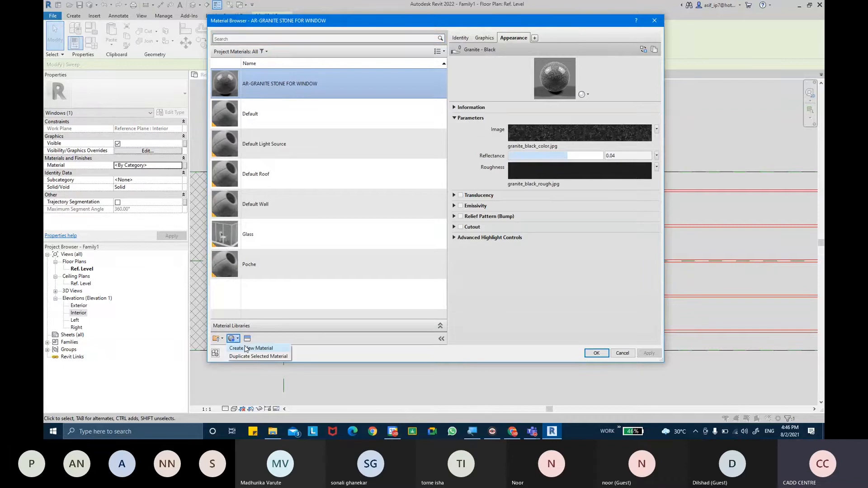
left_click(251, 349)
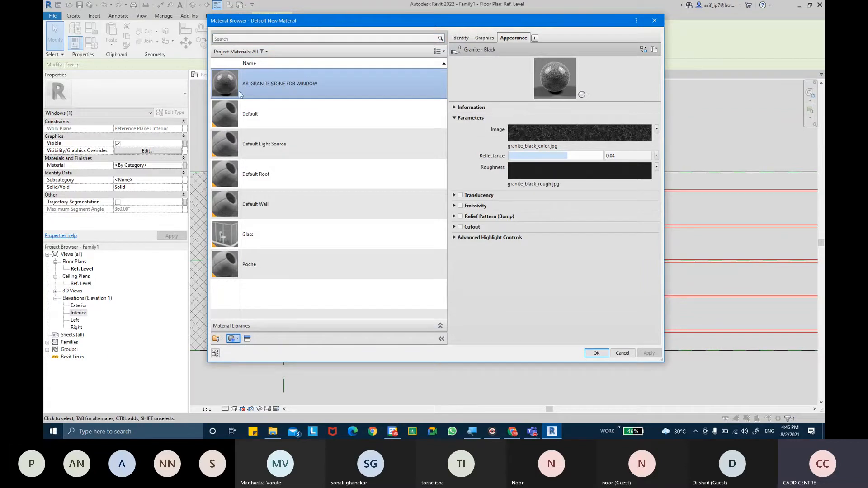
Step: Name the new material AR-WINDOW CHANNEL-METAL and choose its class
left_click(460, 37)
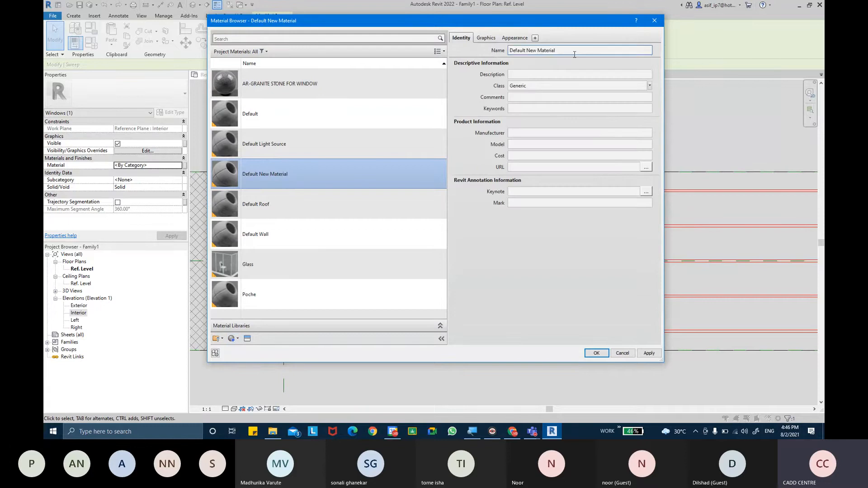
type("AR-WINDO")
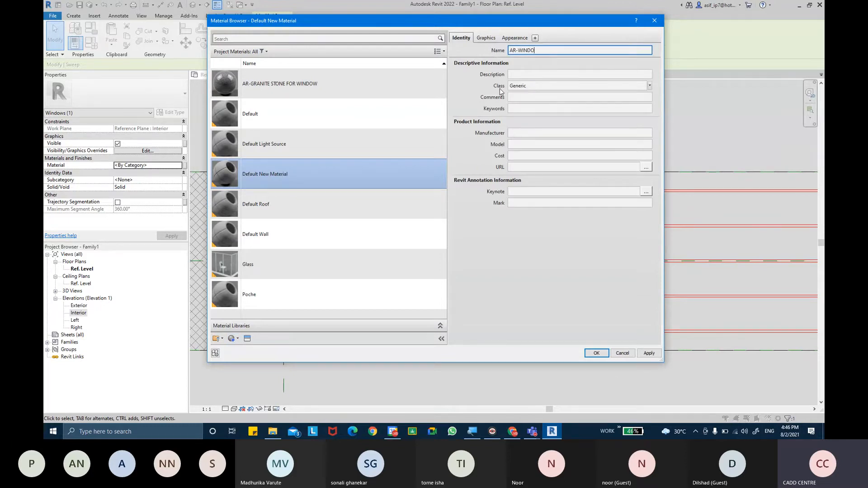
type("W CHANNEL-METAL")
key("Return")
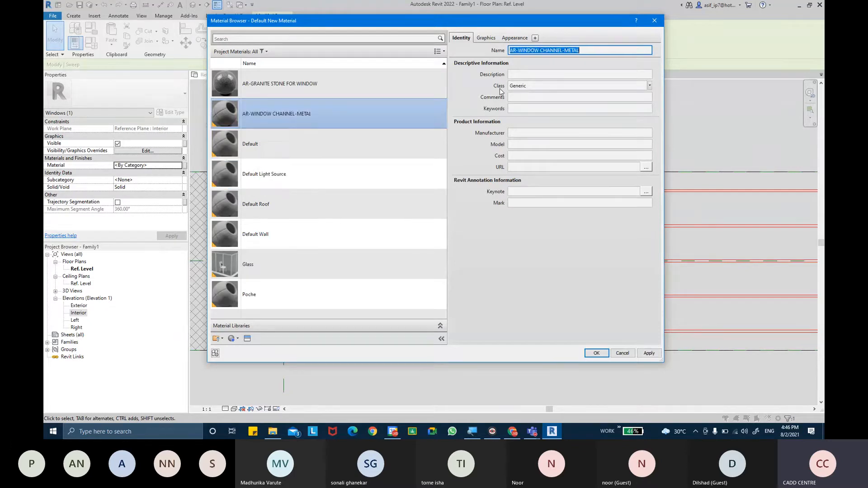
left_click(652, 85)
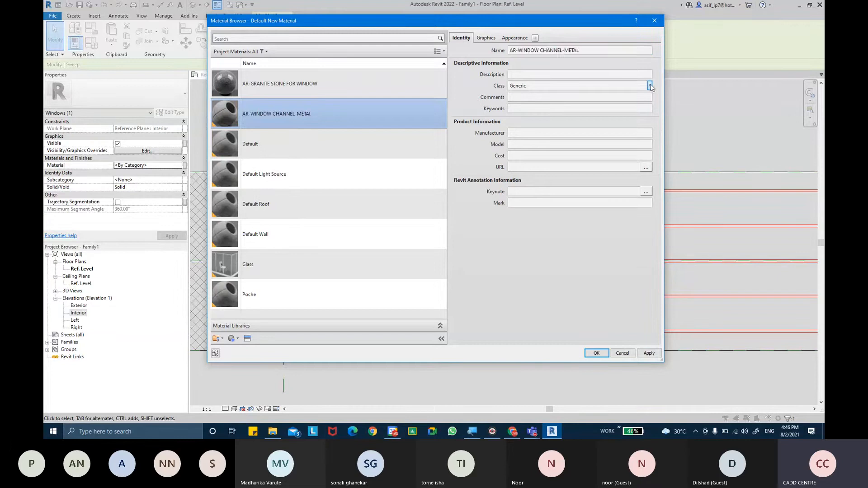
left_click(605, 155)
Step: Give the new material the Aluminum - Anodized Rough (Grey) appearance from the metal library and assign the material to the sweep
left_click(488, 38)
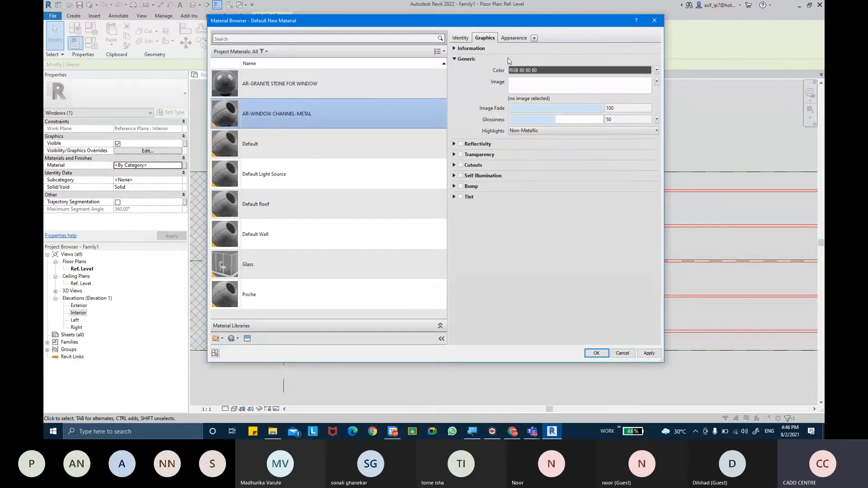
left_click(513, 38)
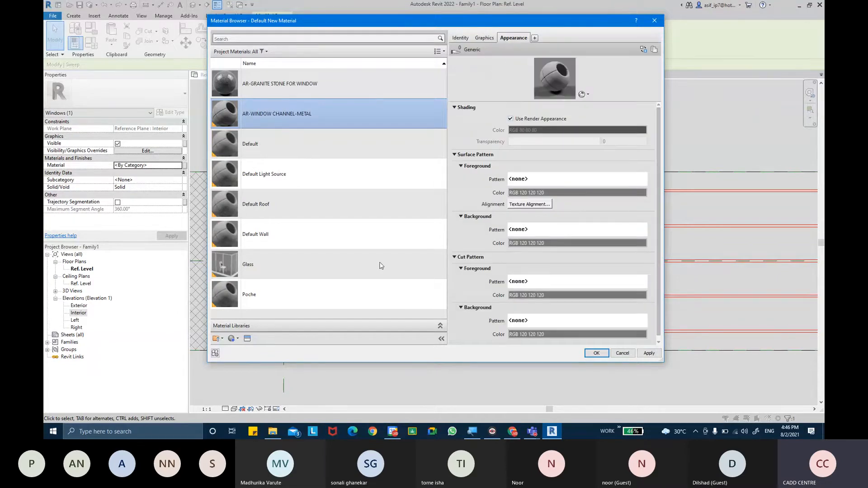
left_click(246, 339)
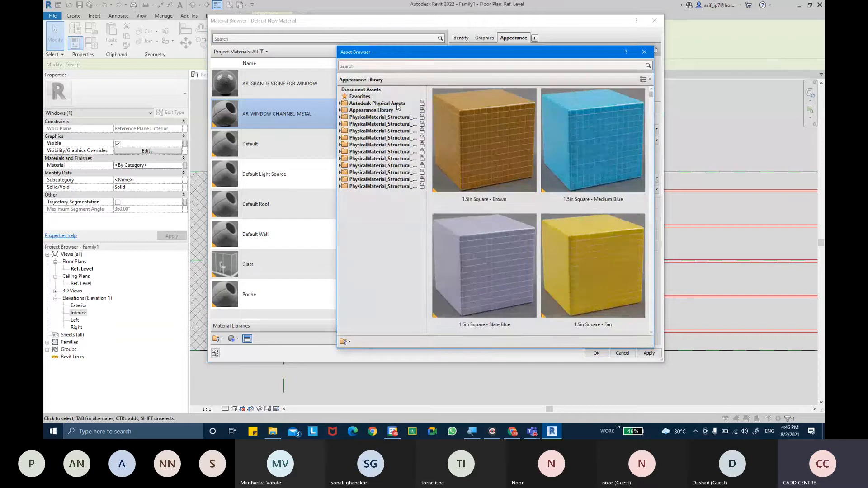
left_click(340, 110)
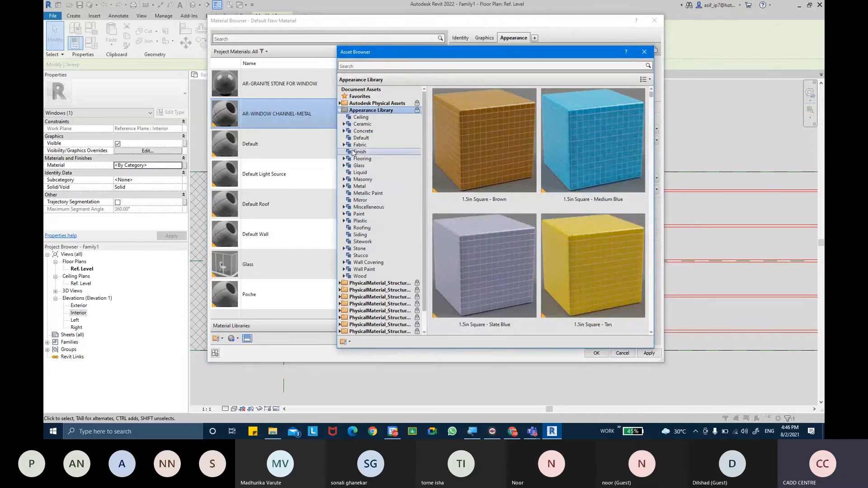
left_click(345, 187)
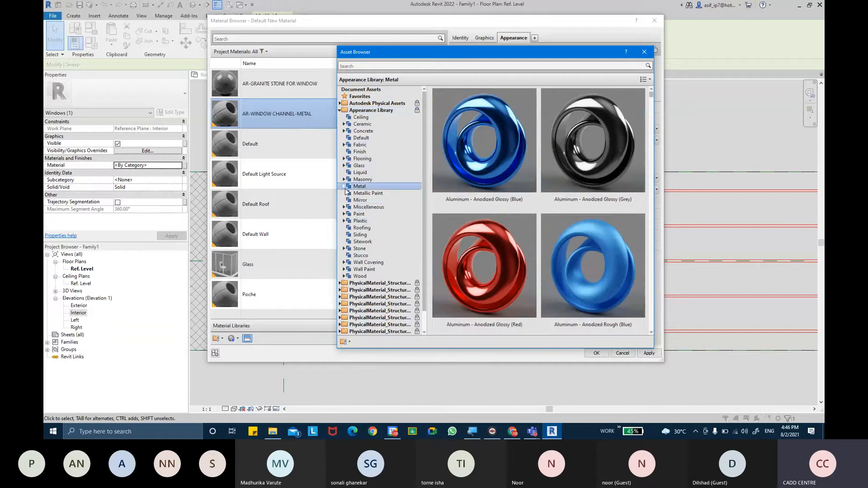
left_click(344, 187)
left_click(369, 193)
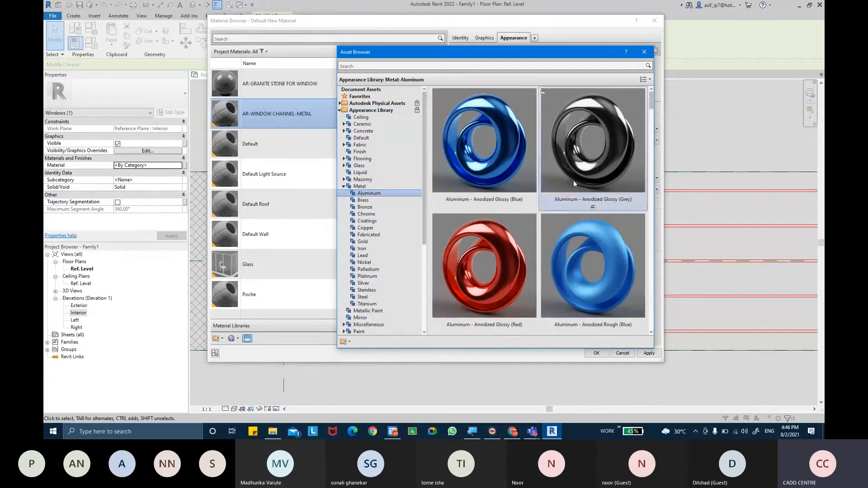
left_click_drag(651, 101, 651, 111)
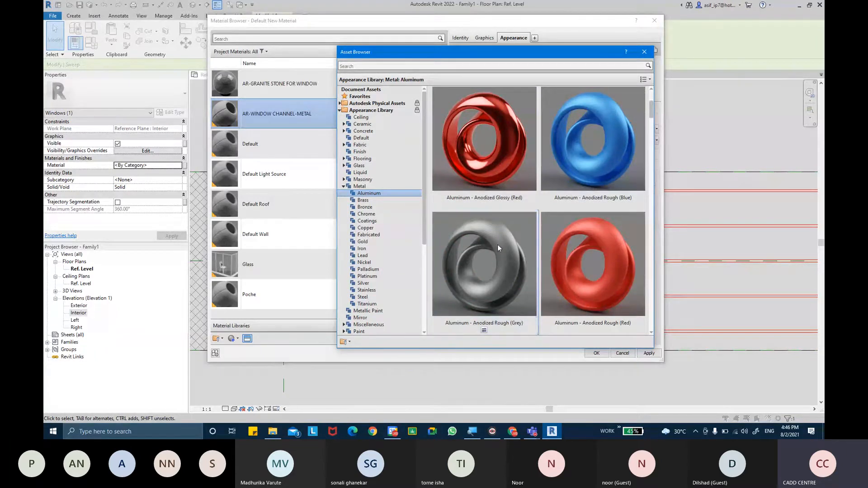
left_click(644, 51)
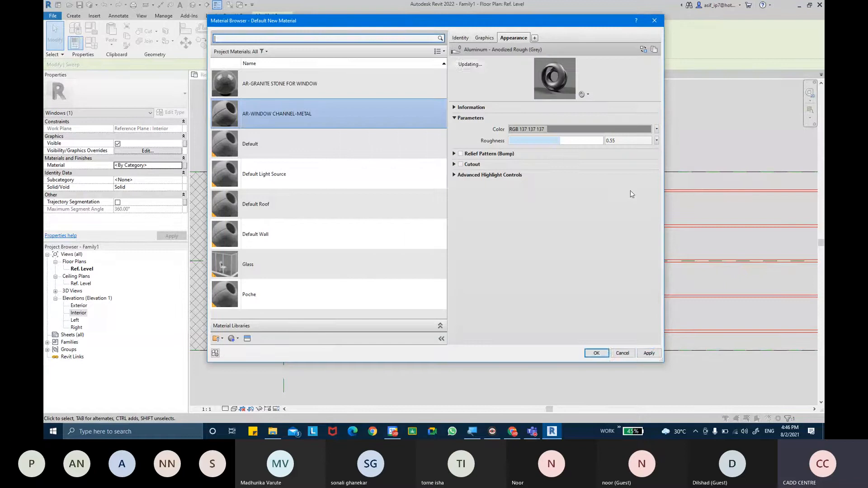
left_click(649, 353)
left_click(596, 355)
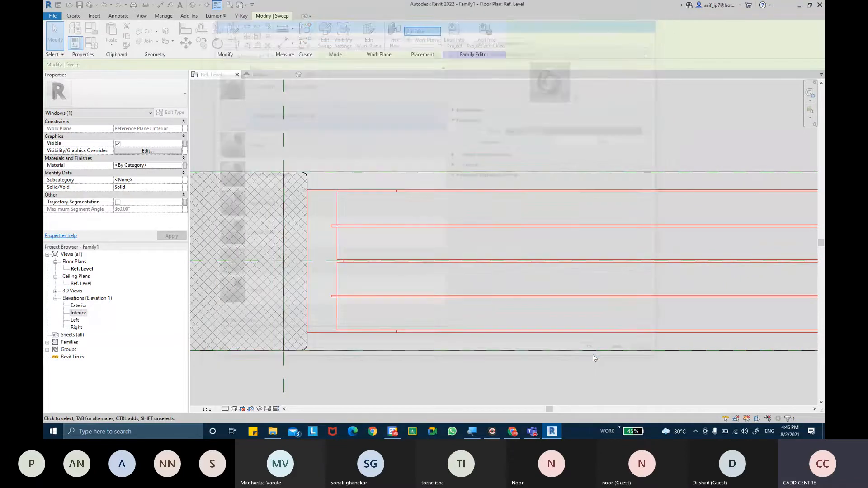
Step: Associate the sweep's material with a new CHANNEL MATERIAL type parameter grouped under Materials and Finishes
left_click(185, 165)
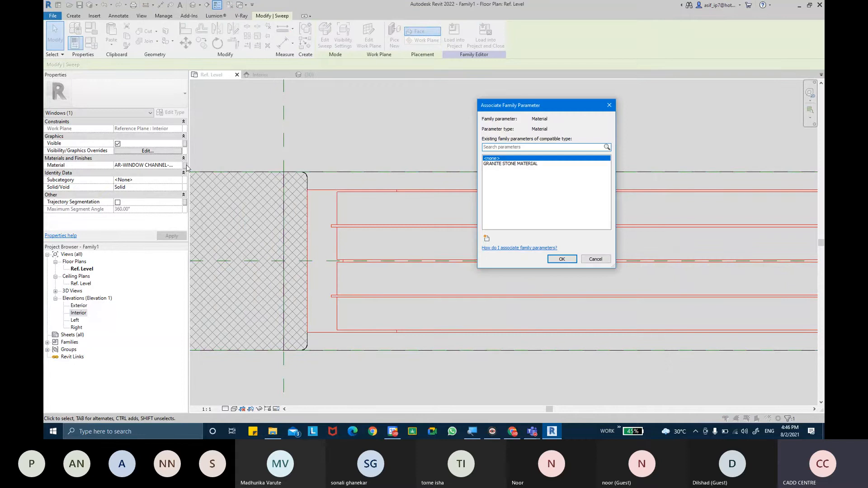
left_click(487, 238)
type("CHANNEL MA")
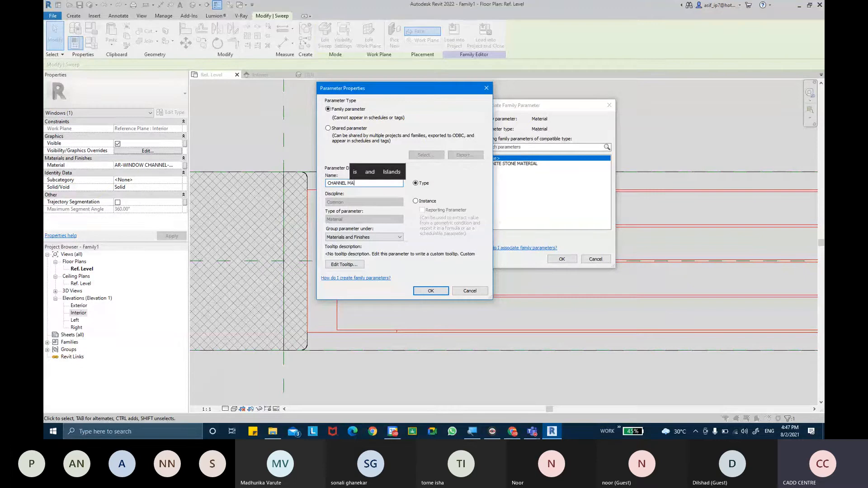
type("TERIA")
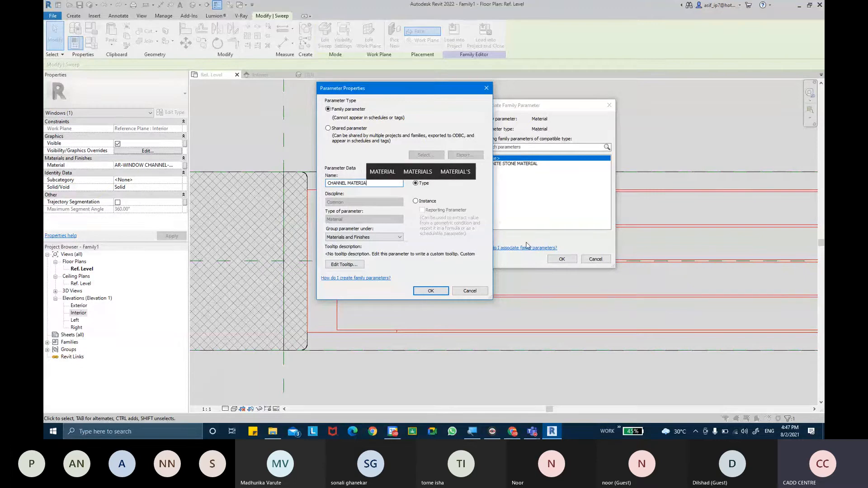
type("L")
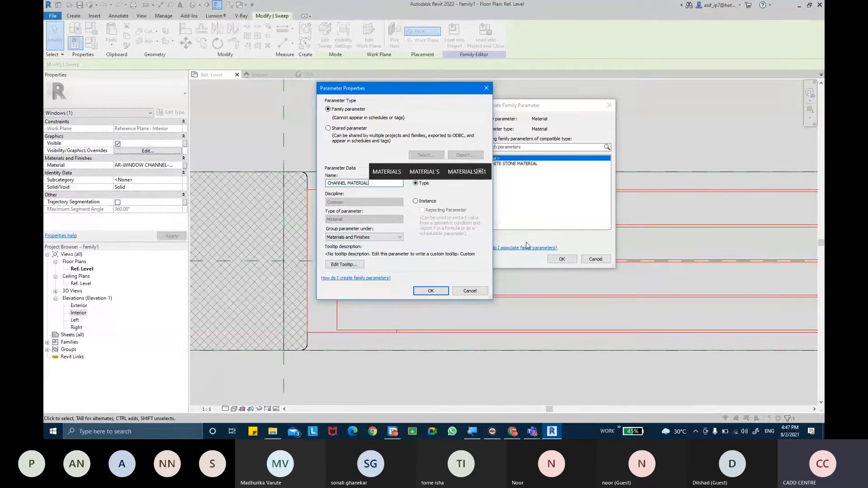
key("Return")
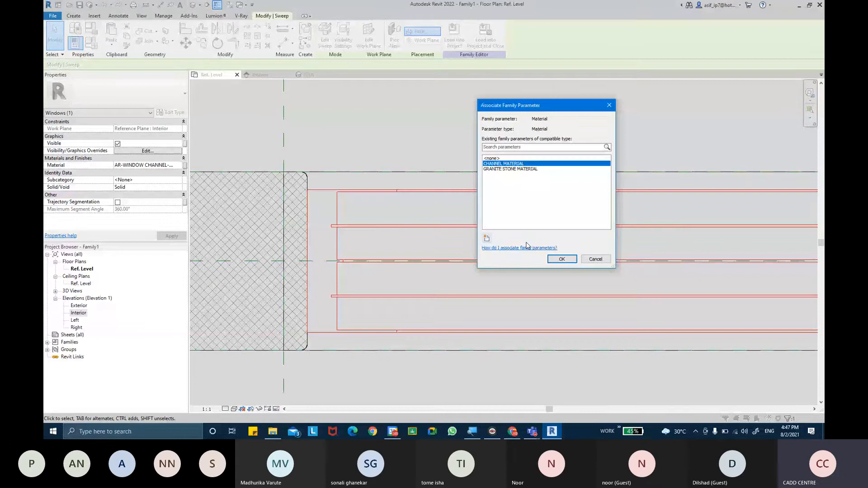
left_click(564, 259)
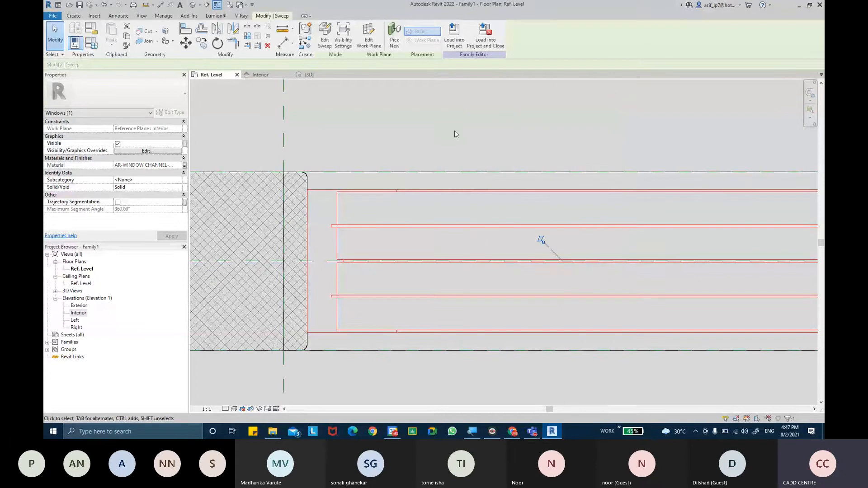
middle_click_drag(454, 131, 440, 135)
key("Escape")
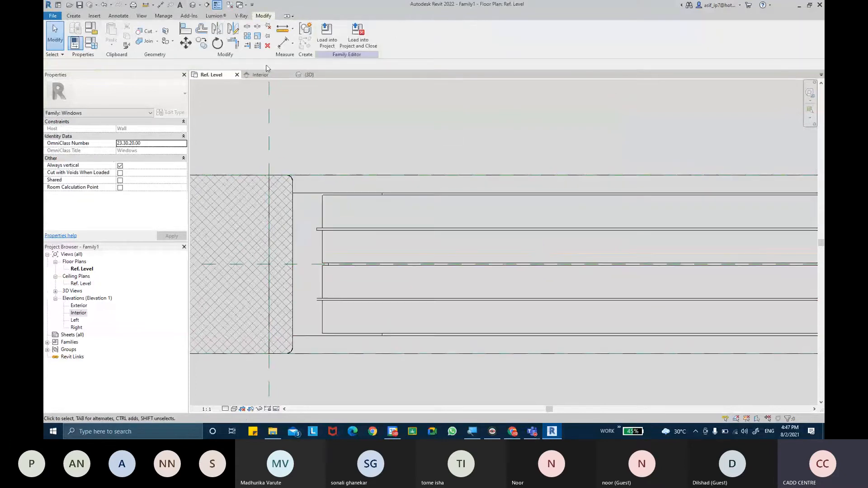
Step: Inspect the channel and granite surround at the window's lower corner in the 3D view
left_click(195, 5)
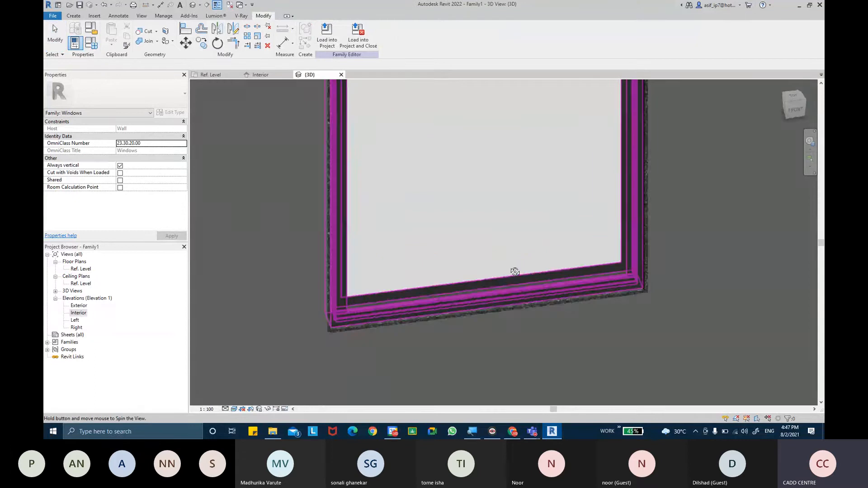
mouse_move(488, 223)
middle_mouse_down("shift")
mouse_move(320, 215)
mouse_move(490, 205)
mouse_move(503, 226)
middle_mouse_up("shift")
scroll(581, 221, "up", 6)
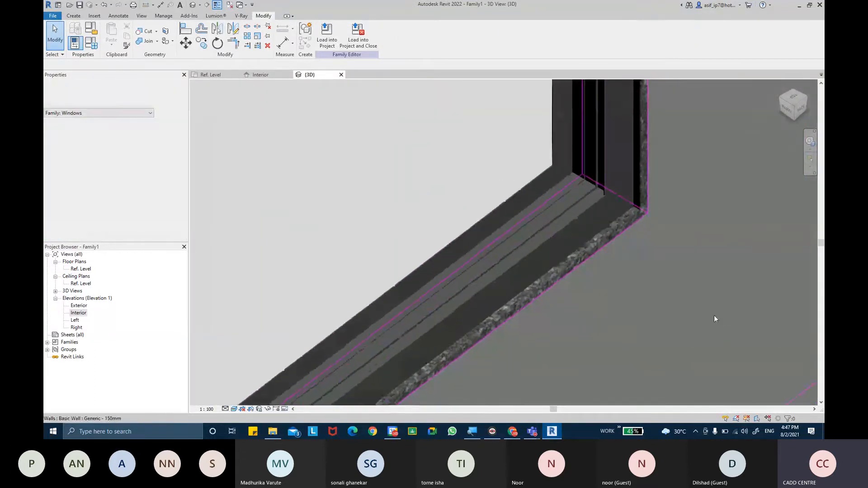
scroll(661, 267, "up", 4)
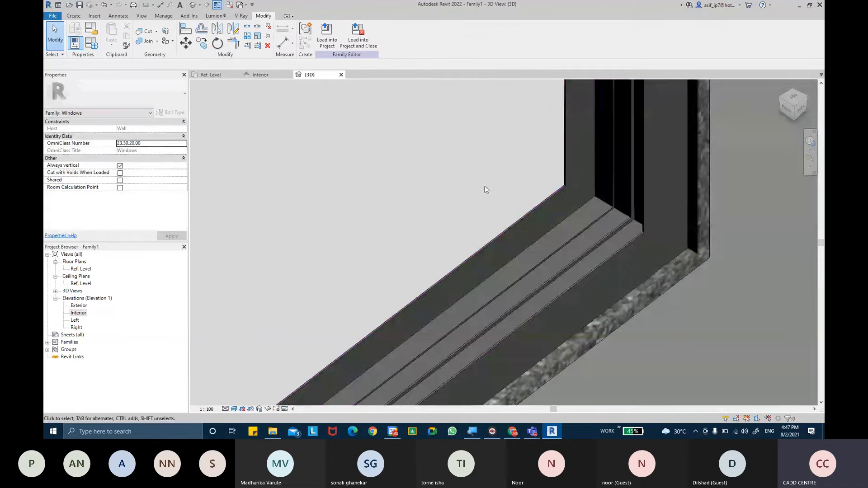
scroll(637, 265, "up", 3)
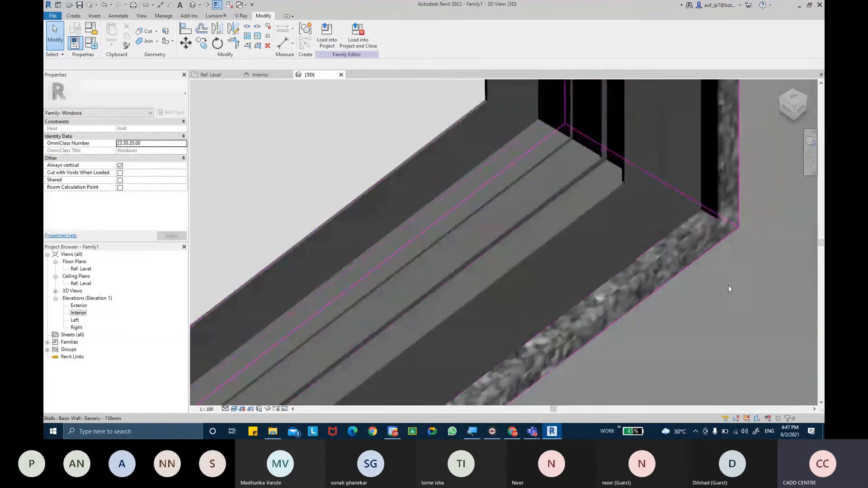
left_click(627, 182)
scroll(636, 195, "down", 4)
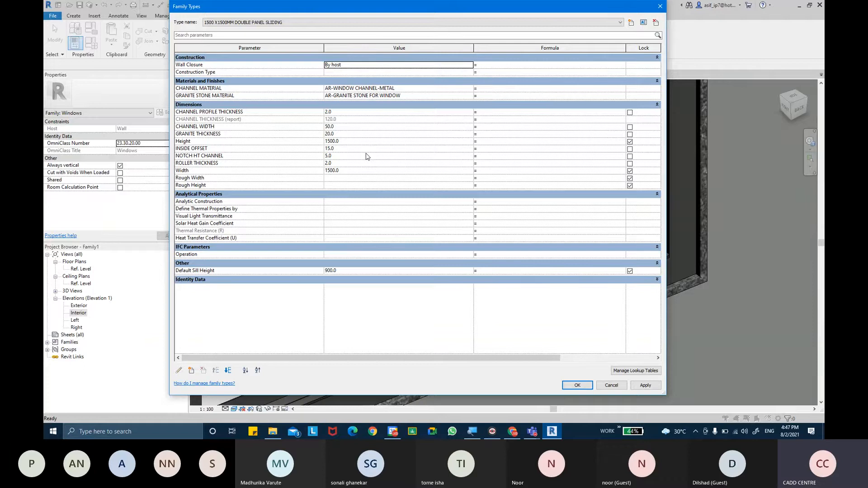
Step: Review the family type parameters with the Analytical Properties, IFC Parameters and Other groups collapsed, accept them, and inspect the channel in 3D
left_click(344, 194)
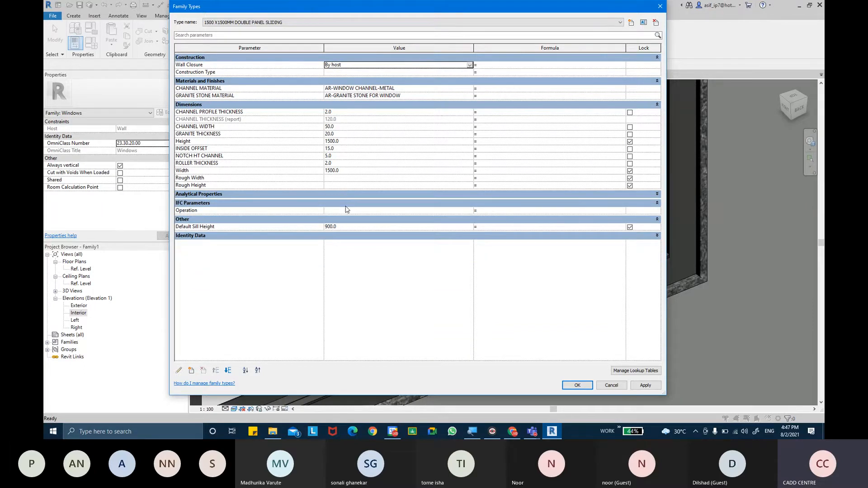
left_click(345, 203)
left_click(342, 211)
left_click(341, 221)
left_click(341, 221)
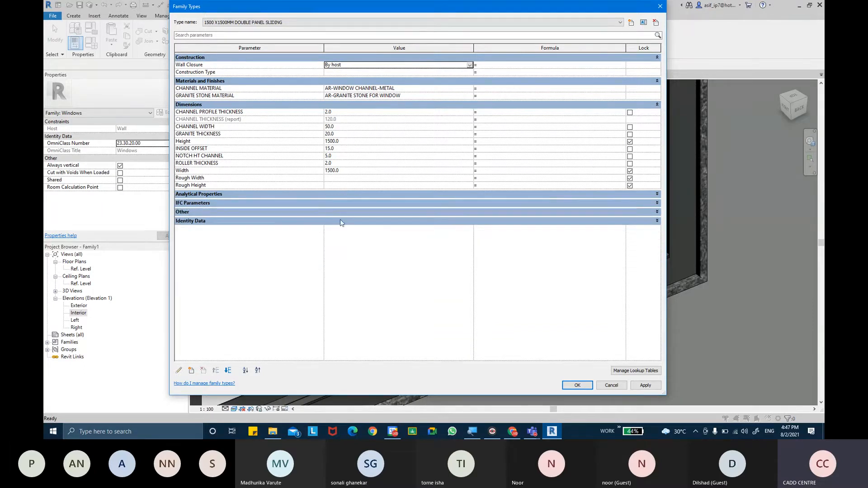
left_click(586, 386)
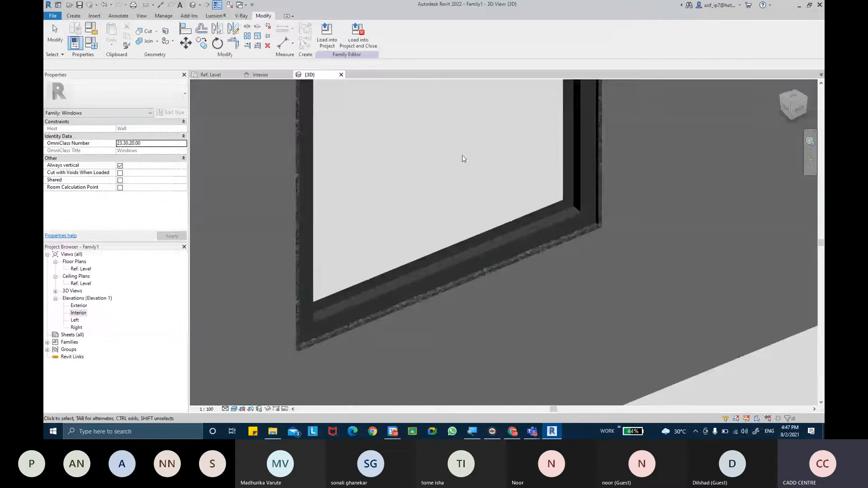
middle_click_drag(463, 159, 591, 248, "shift")
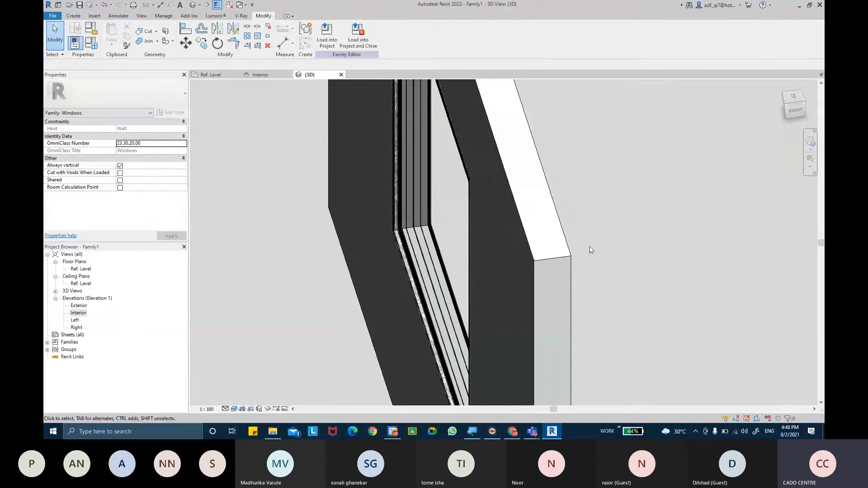
Step: Open the Interior elevation and set its visual style to Wireframe
double_click(79, 313)
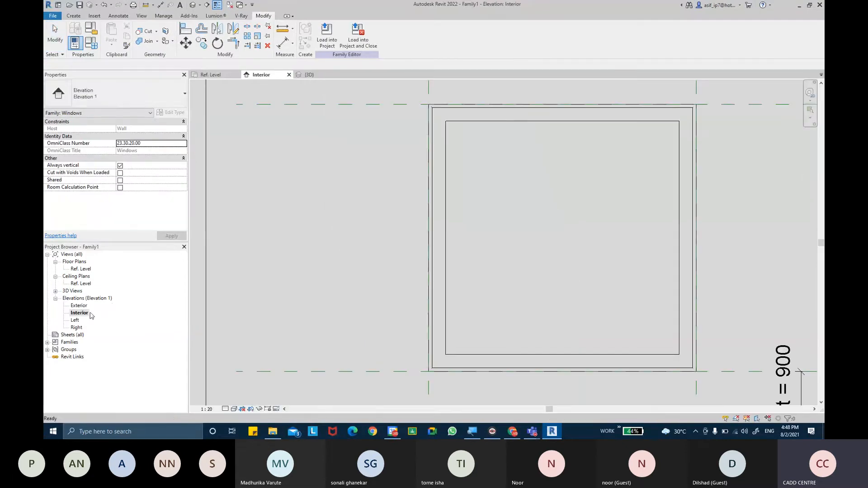
scroll(520, 231, "down", 3)
scroll(514, 169, "up", 3)
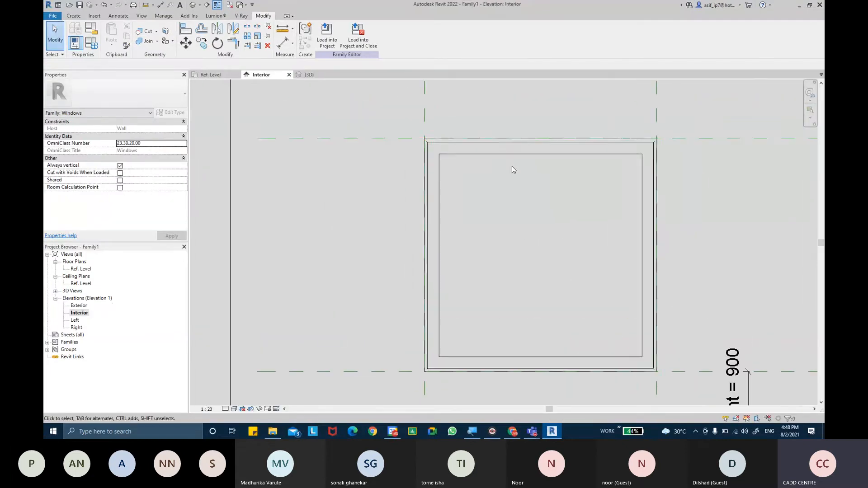
left_click(234, 408)
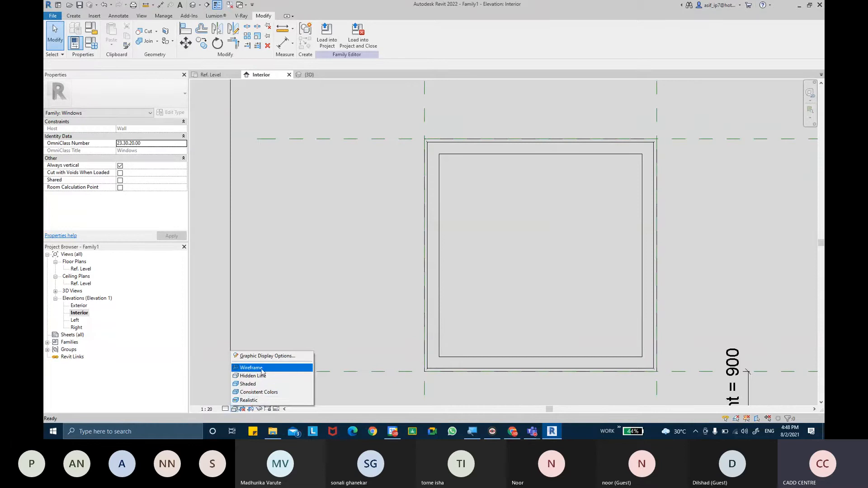
left_click(248, 368)
middle_click_drag(545, 219, 524, 199)
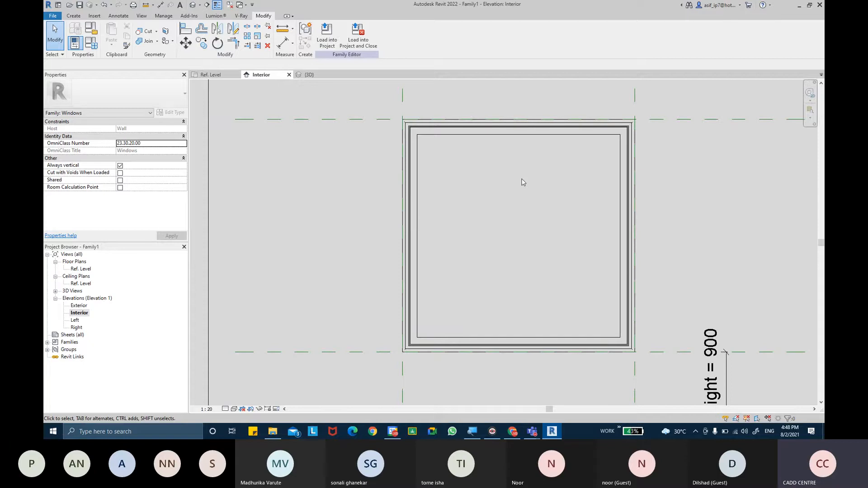
key("d")
key("i")
scroll(420, 120, "up", 3)
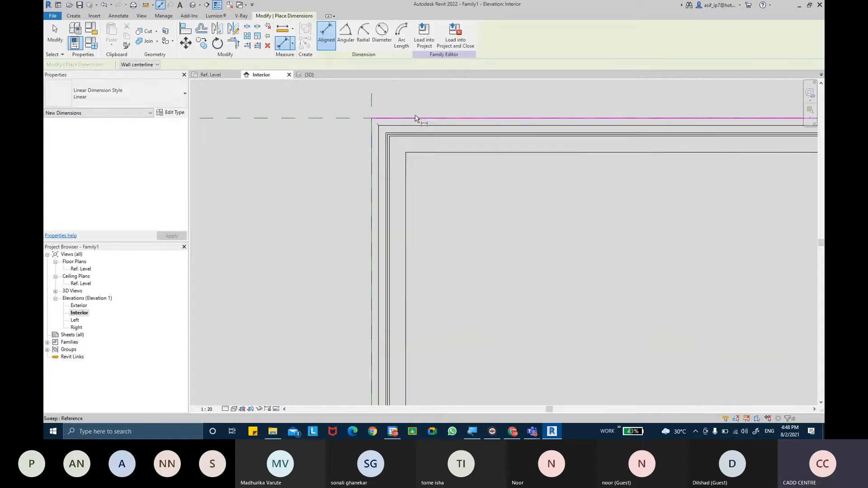
scroll(415, 118, "up", 3)
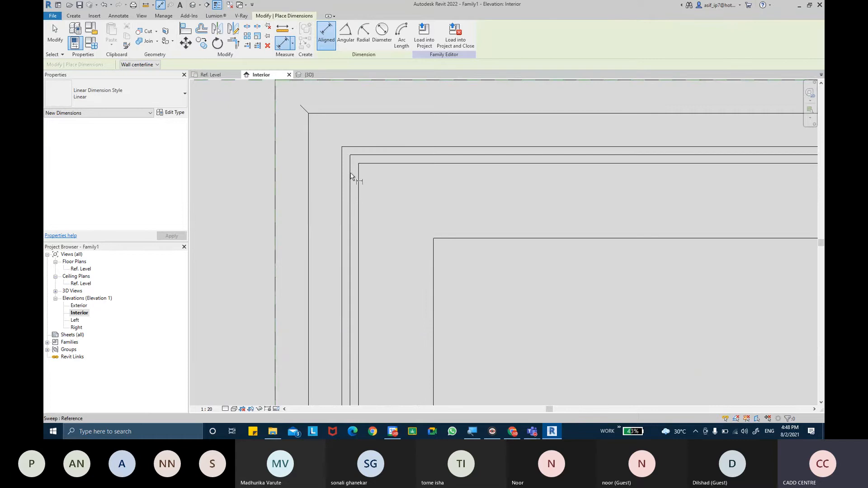
key("ctrl")
key("ctrl")
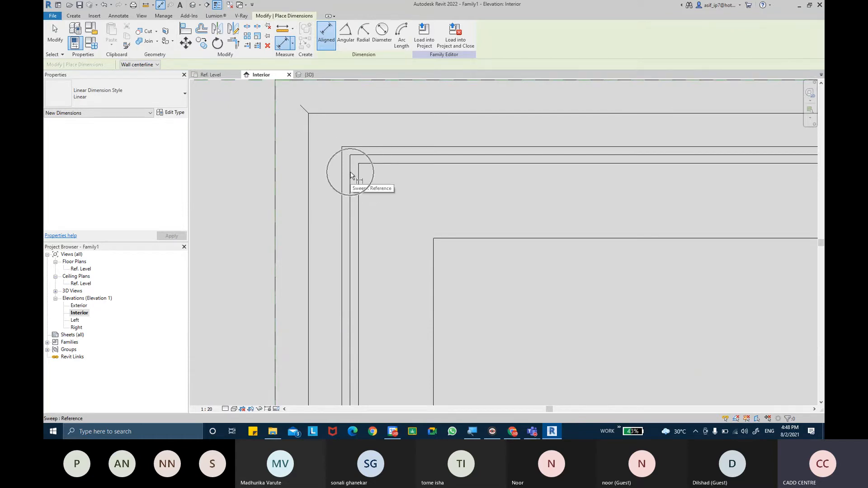
left_click(358, 203)
scroll(416, 210, "down", 2)
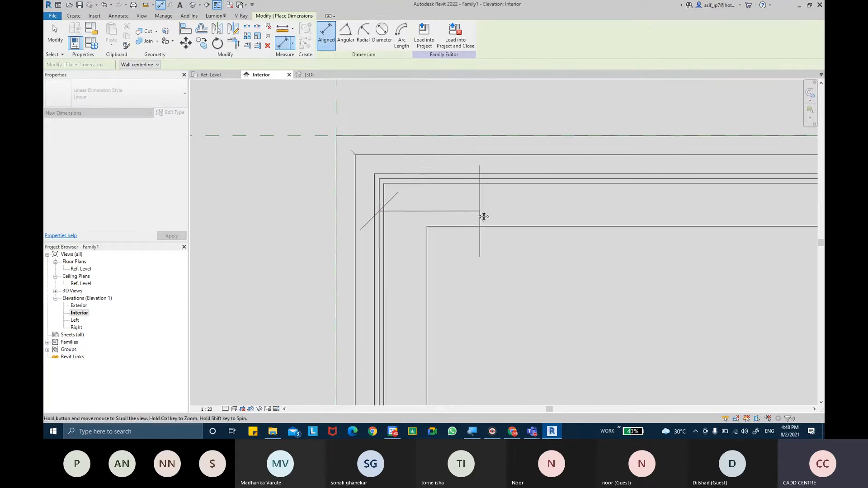
scroll(484, 216, "down", 5)
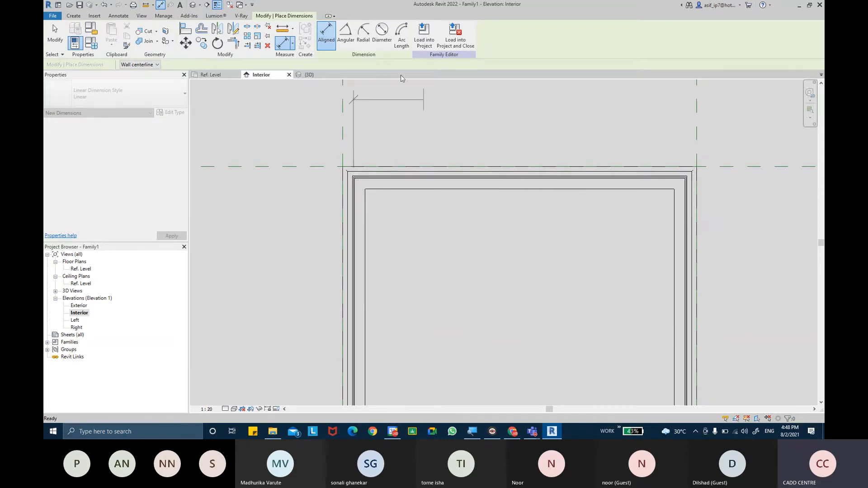
scroll(401, 81, "up", 4)
key("Escape")
key("Escape")
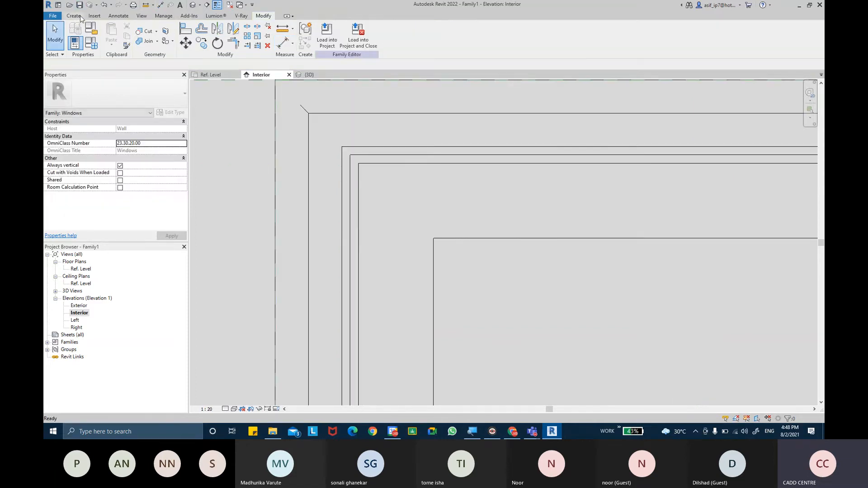
scroll(462, 194, "down", 4)
middle_click_drag(462, 194, 479, 171)
scroll(461, 145, "down", 3)
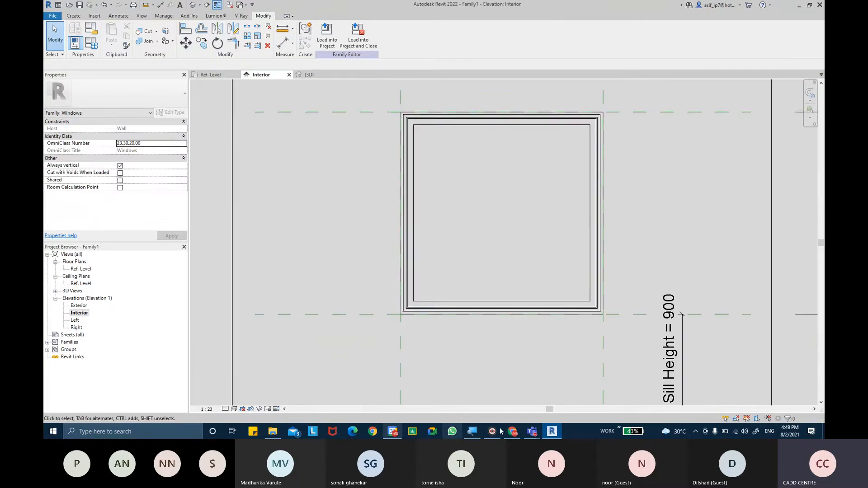
Step: Switch to the Microsoft Teams meeting, admit the guest waiting in the lobby, and return to Revit
mouse_move(532, 431)
left_click(525, 384)
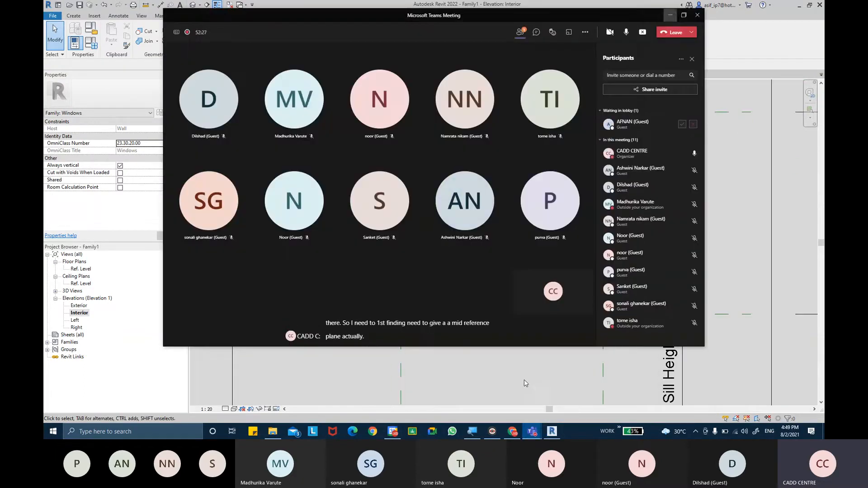
left_click(682, 124)
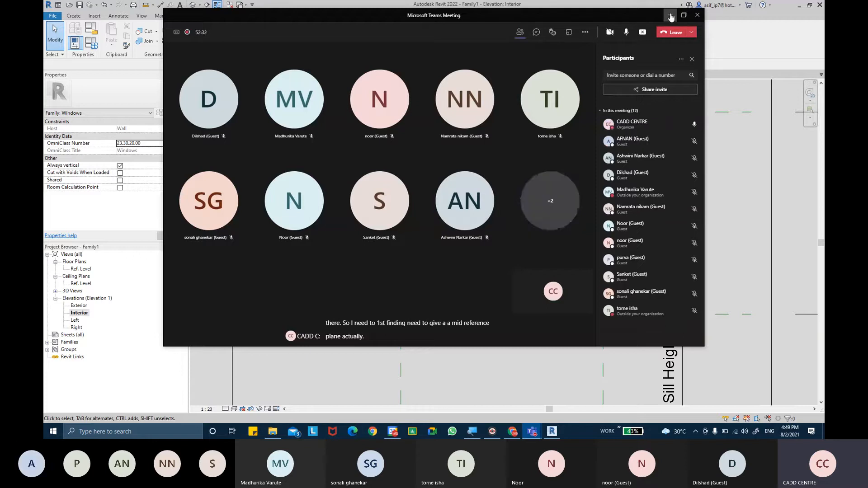
left_click(670, 17)
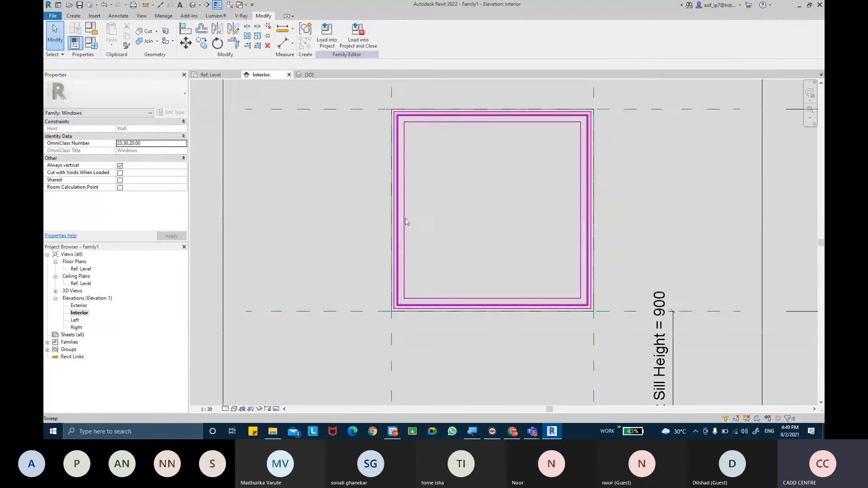
left_click(73, 17)
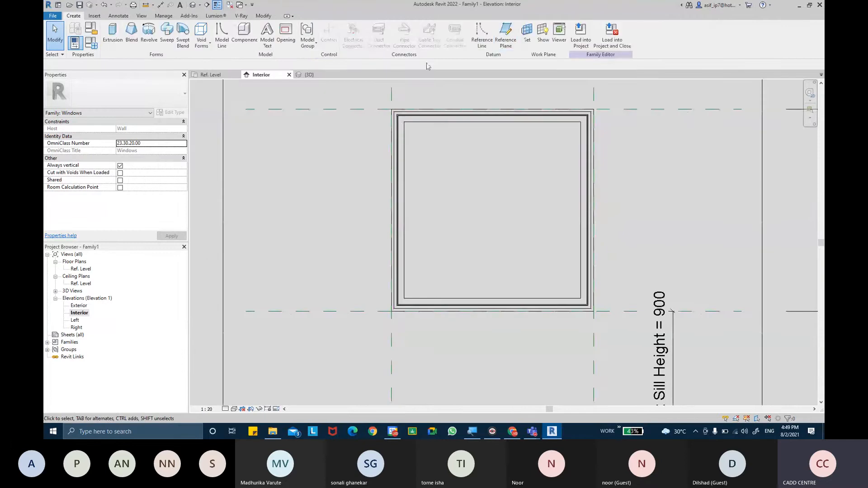
left_click(505, 31)
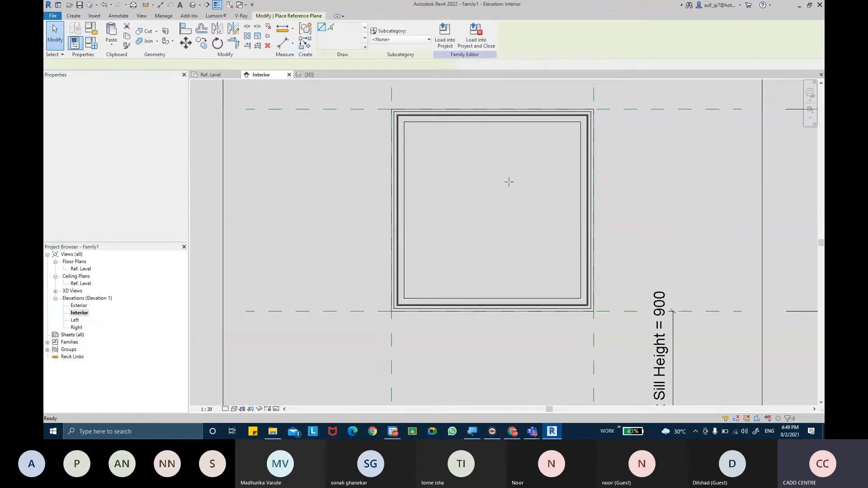
scroll(508, 181, "down", 3)
key("Escape")
key("Escape")
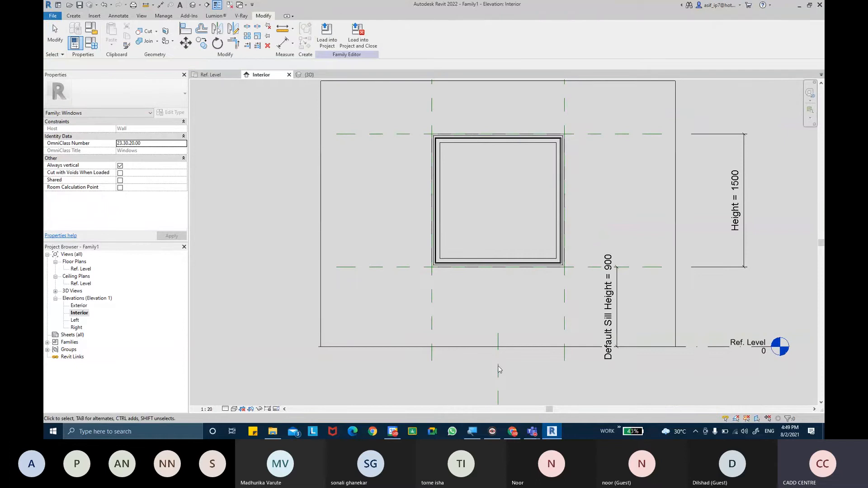
Step: Extend the Center (Left/Right) reference plane upward through the window to just above the width dimension
middle_click_drag(500, 389, 500, 340)
scroll(499, 339, "down", 4)
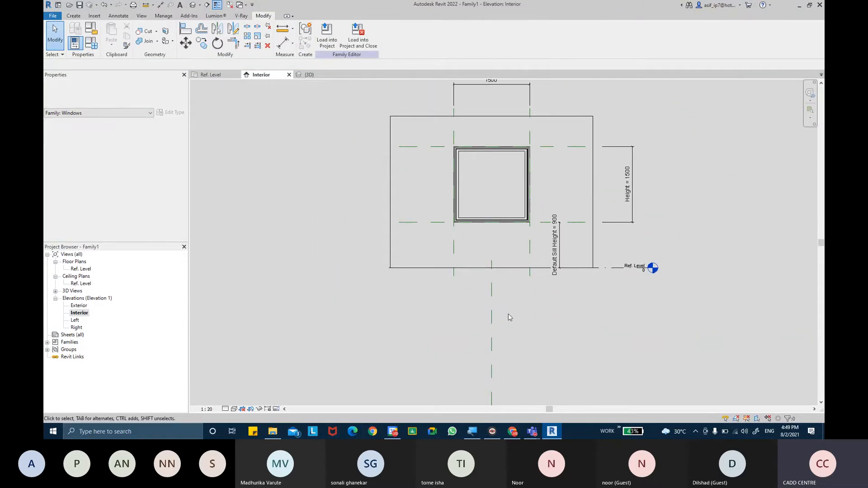
scroll(486, 301, "down", 2)
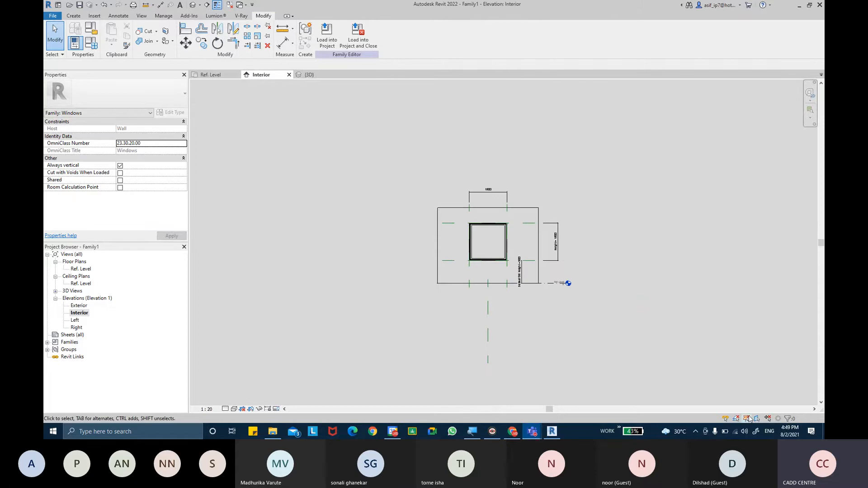
left_click(488, 310)
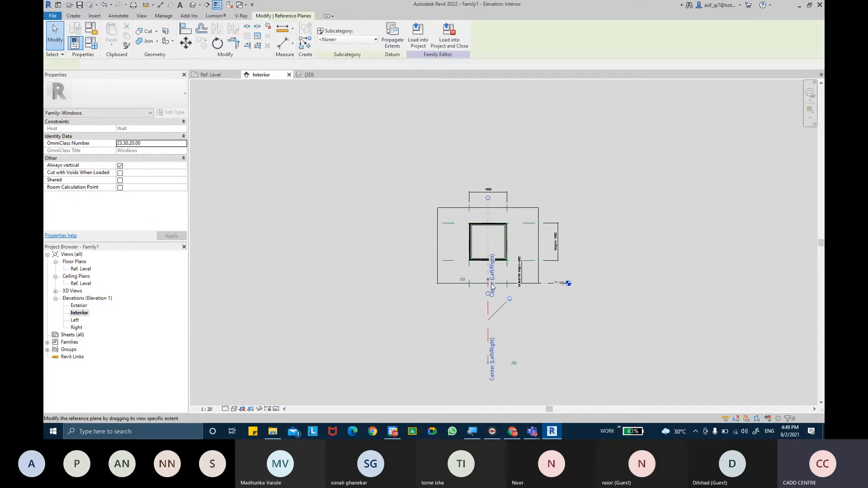
left_click_drag(487, 198, 488, 173)
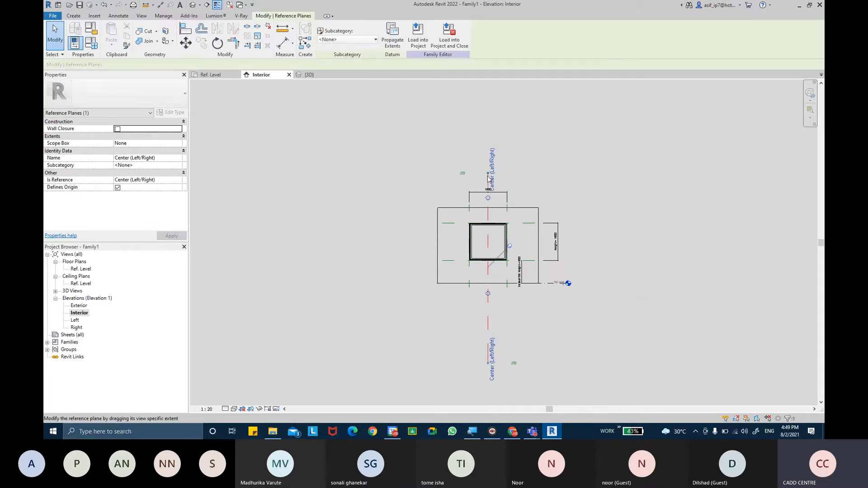
key("Escape")
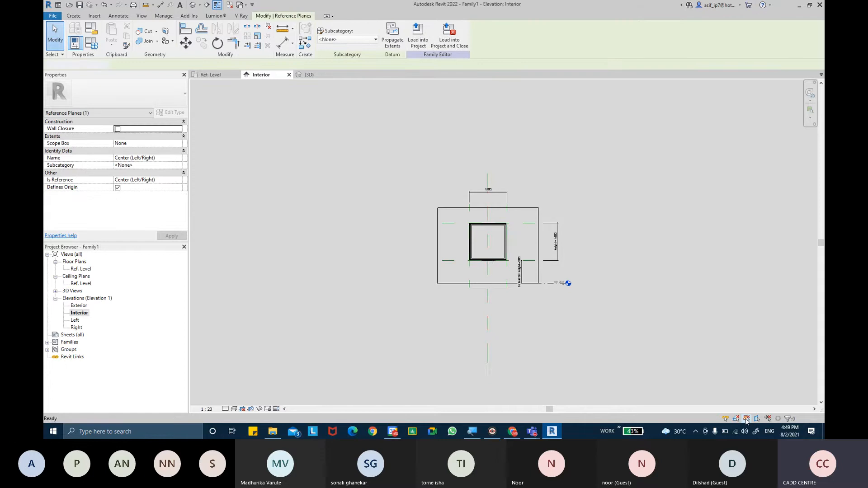
Step: Add an aligned dimension from the middle line of the channel's left side to the Center (Left/Right) reference plane, placed above the window
scroll(518, 229, "up", 2)
scroll(494, 252, "up", 5)
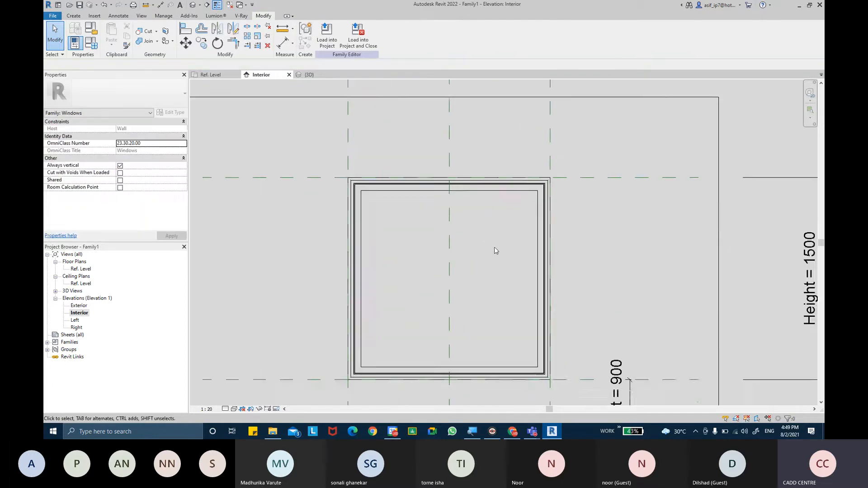
left_click(283, 42)
scroll(364, 213, "up", 4)
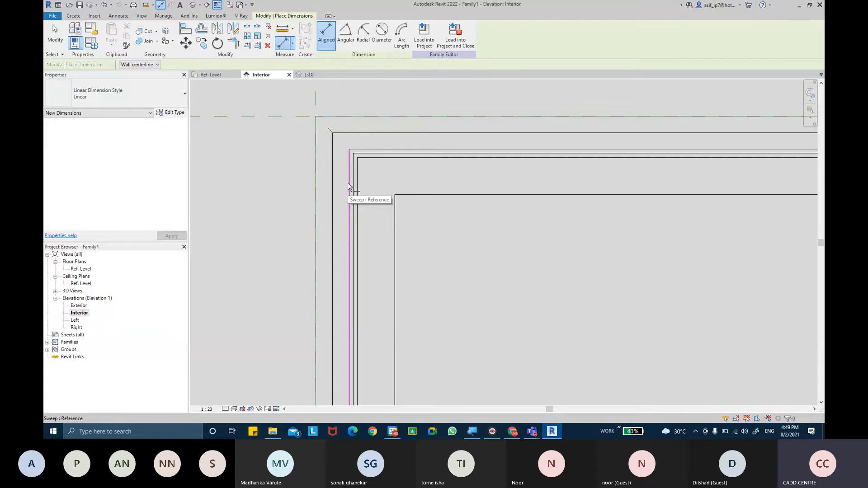
scroll(354, 187, "up", 1)
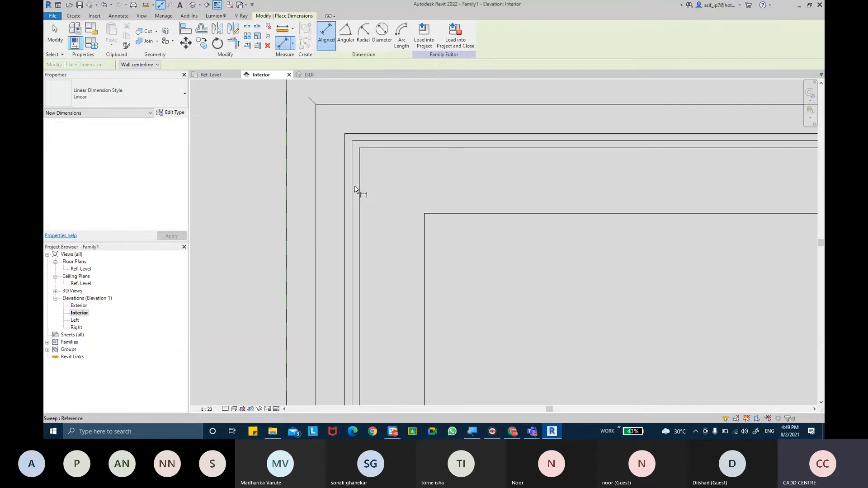
left_click(354, 206)
scroll(497, 244, "down", 3)
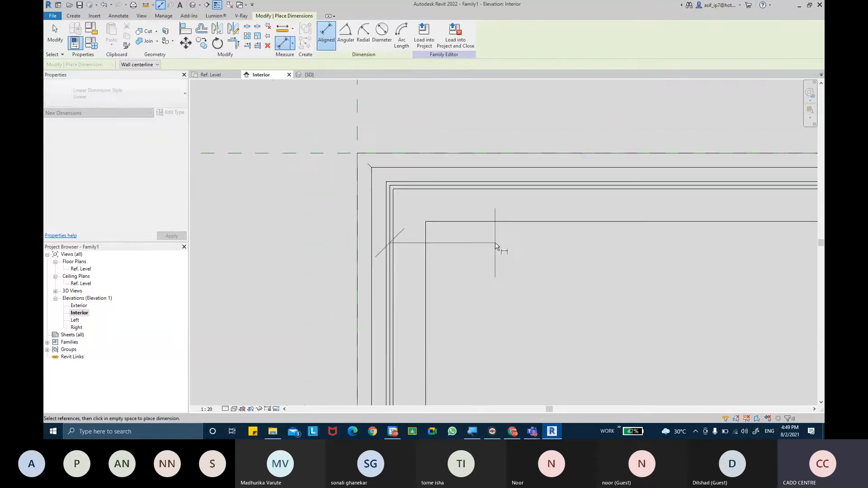
scroll(473, 233, "down", 2)
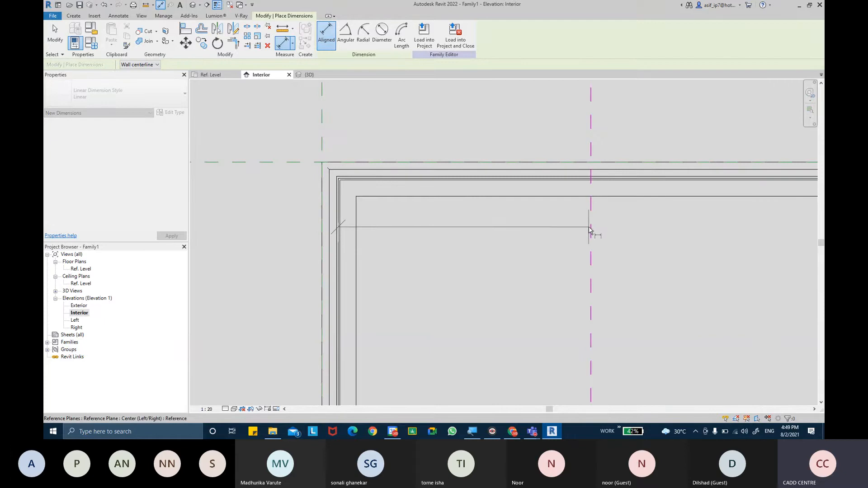
left_click(596, 230)
left_click(595, 121)
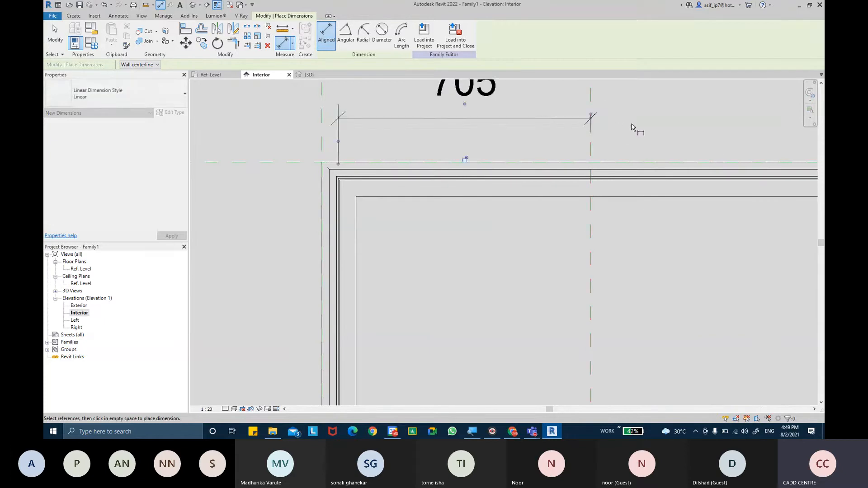
Step: Add an aligned vertical dimension between the middle lines of the channel's top and bottom sides, placed beside the window's left edge
middle_click_drag(636, 128, 548, 164)
scroll(549, 165, "down", 1)
scroll(560, 194, "down", 1)
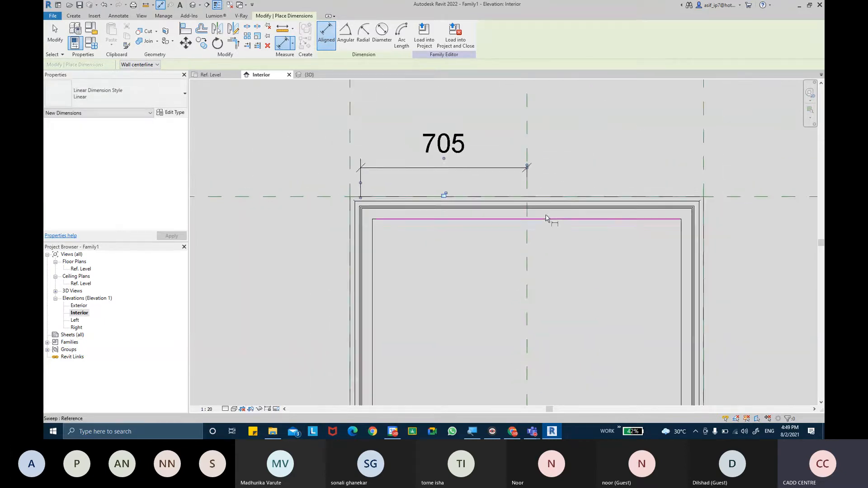
scroll(379, 197, "up", 3)
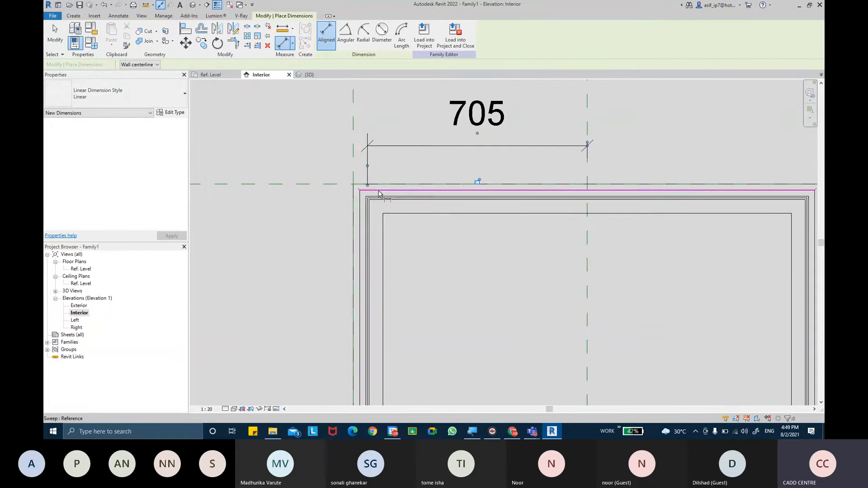
scroll(378, 202, "up", 2)
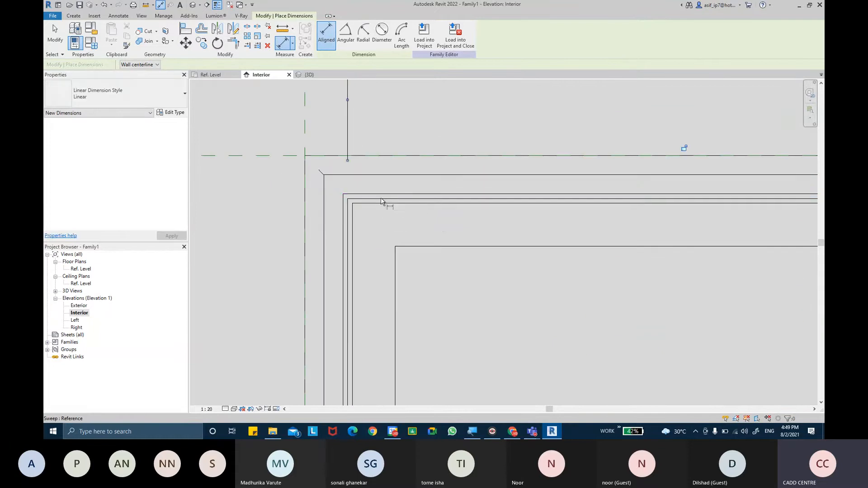
left_click(381, 202)
scroll(453, 317, "down", 2)
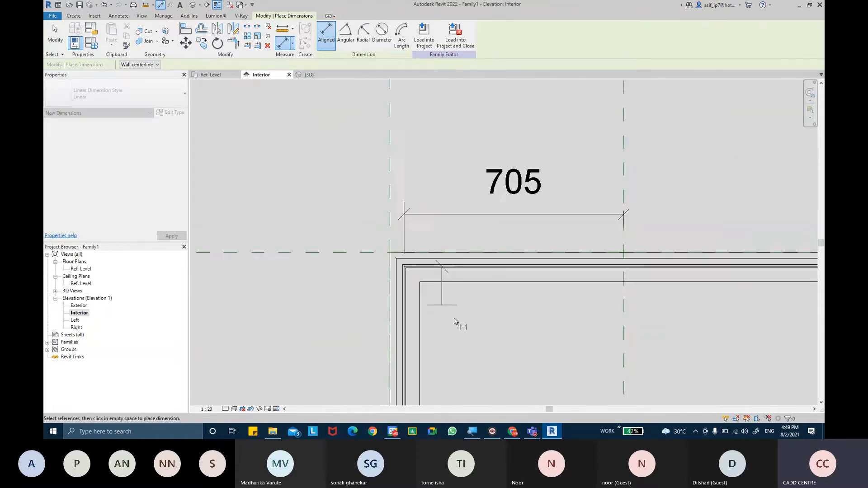
scroll(440, 254, "up", 2)
middle_click_drag(441, 253, 449, 170)
scroll(419, 325, "up", 4)
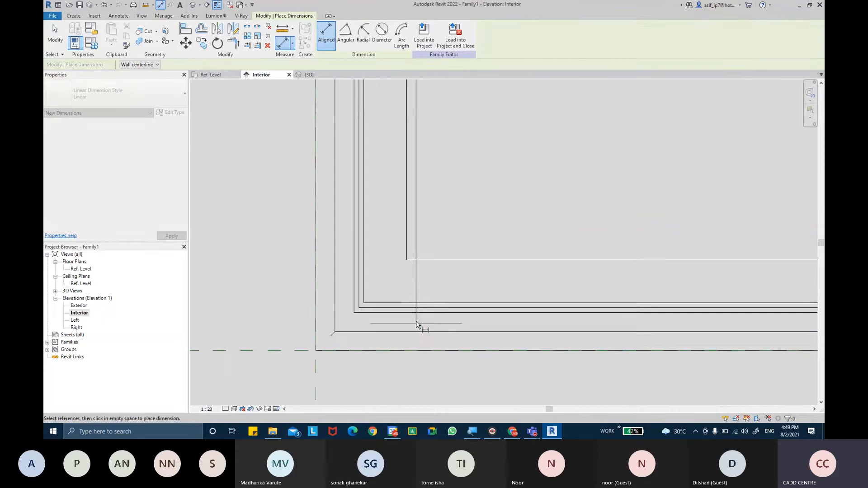
scroll(457, 235, "down", 4)
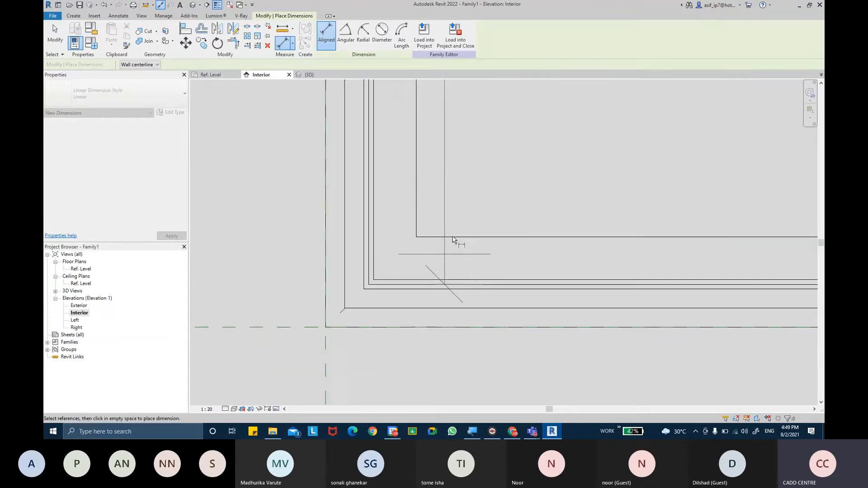
left_click(381, 200)
scroll(393, 214, "down", 3)
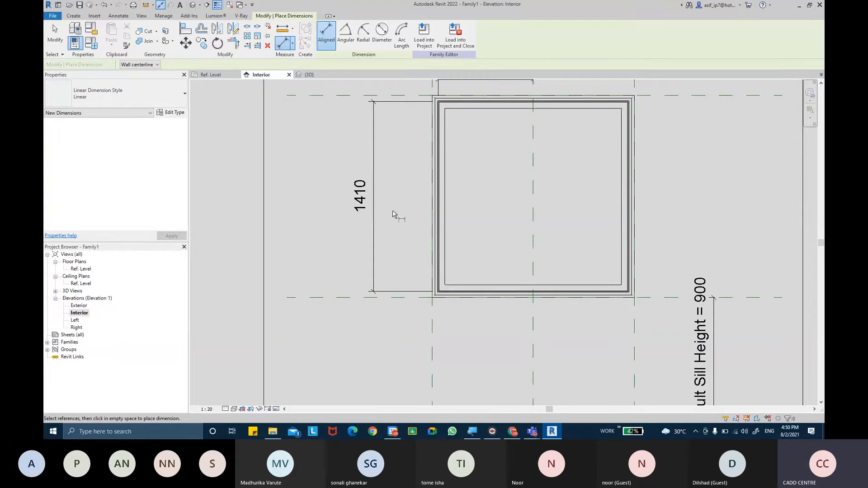
scroll(479, 212, "up", 3, "ctrl")
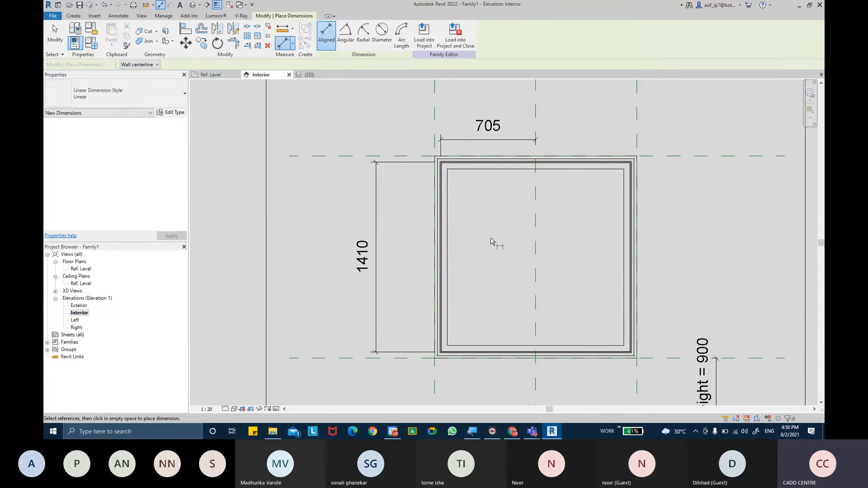
key("Escape")
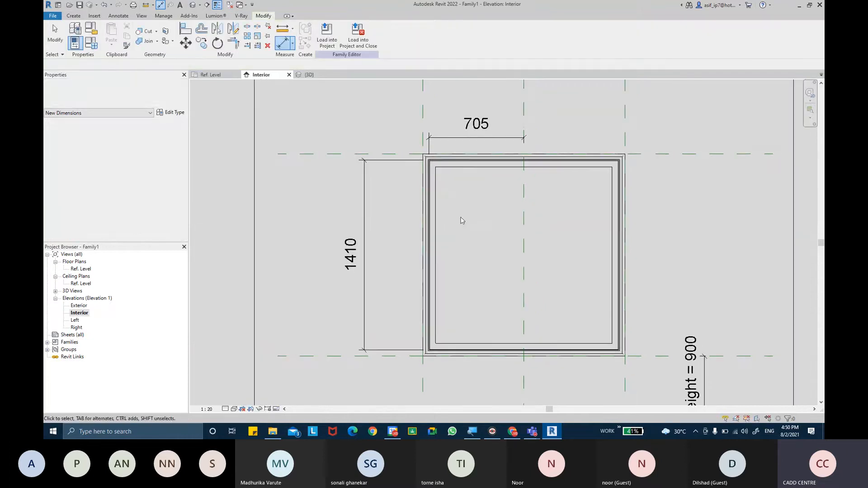
Step: Change the Interior elevation's visual style from Wireframe to a shaded display
left_click(234, 409)
left_click(251, 383)
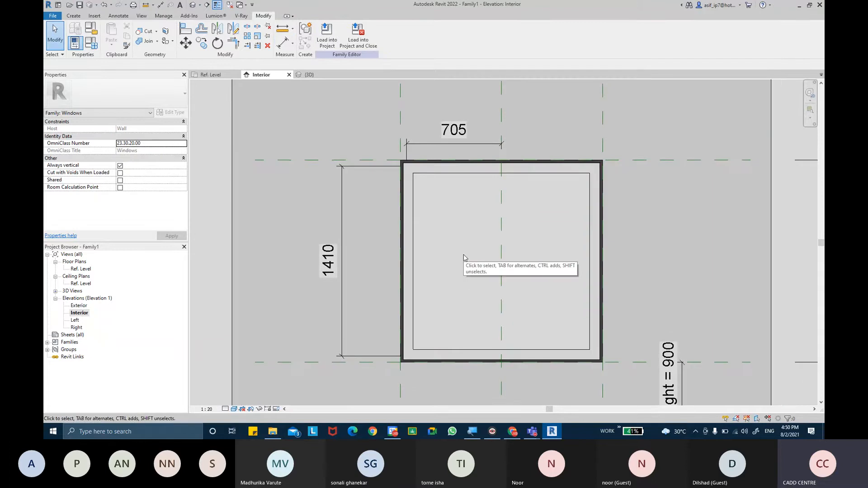
middle_click_drag(465, 258, 482, 248)
scroll(488, 251, "down", 2)
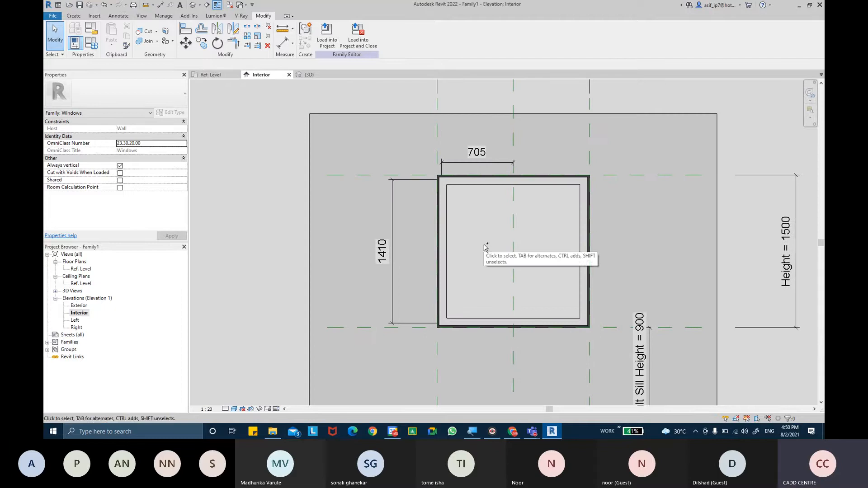
Step: Save the family as SLIDING WINDOWS in the REVIT-THE BIM SOLUTION CLASS folder on the Desktop
key("ctrl+s")
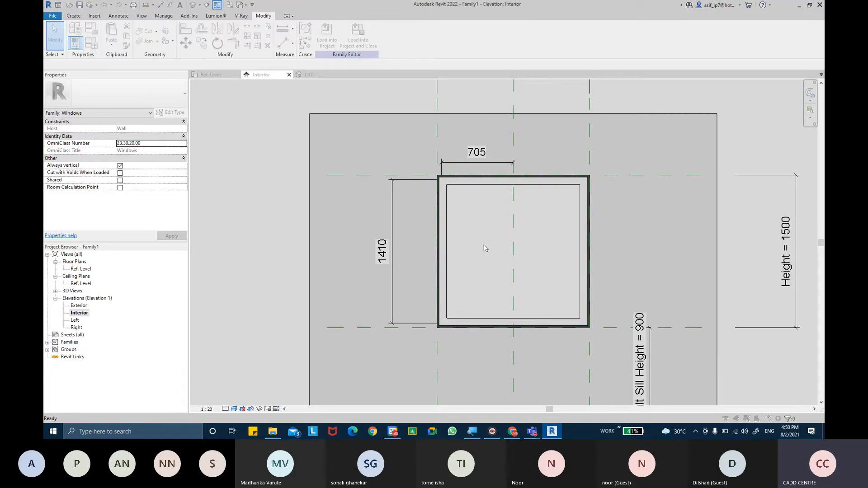
left_click(293, 277)
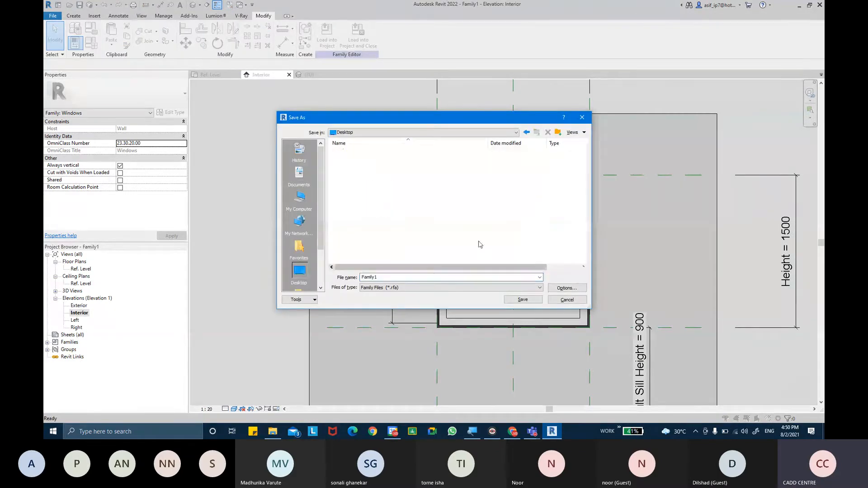
scroll(586, 236, "down", 5)
scroll(586, 236, "up", 2)
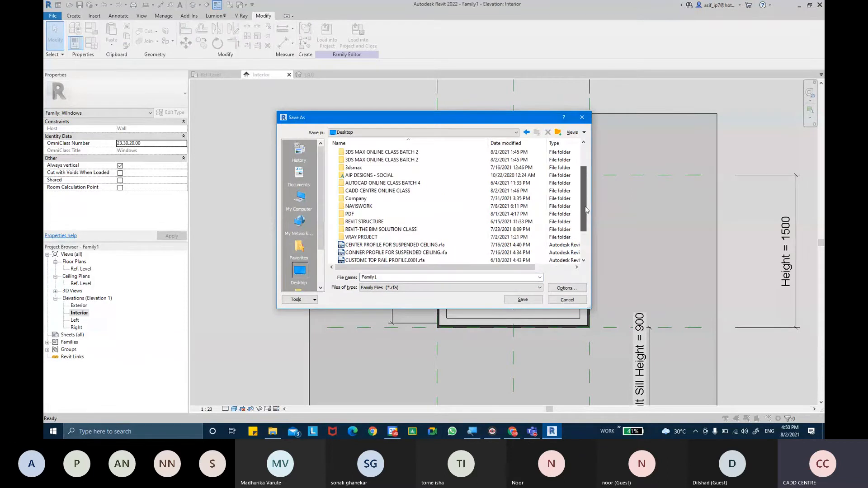
double_click(396, 229)
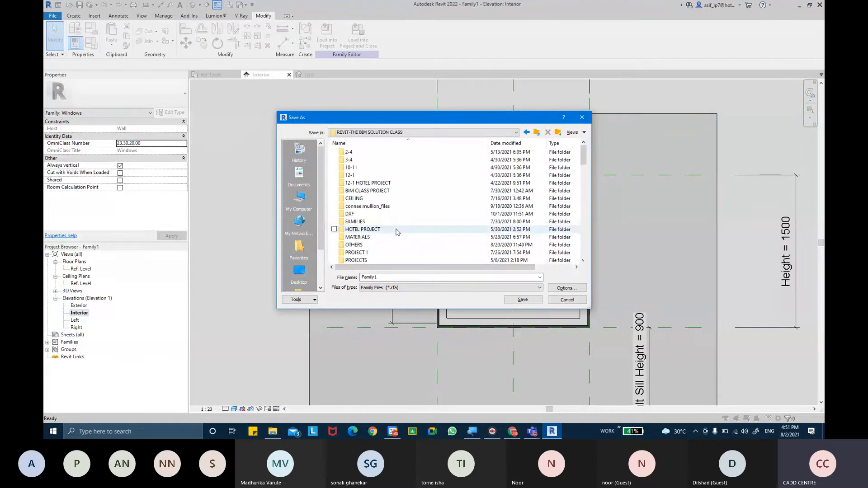
double_click(411, 278)
key("BackSpace")
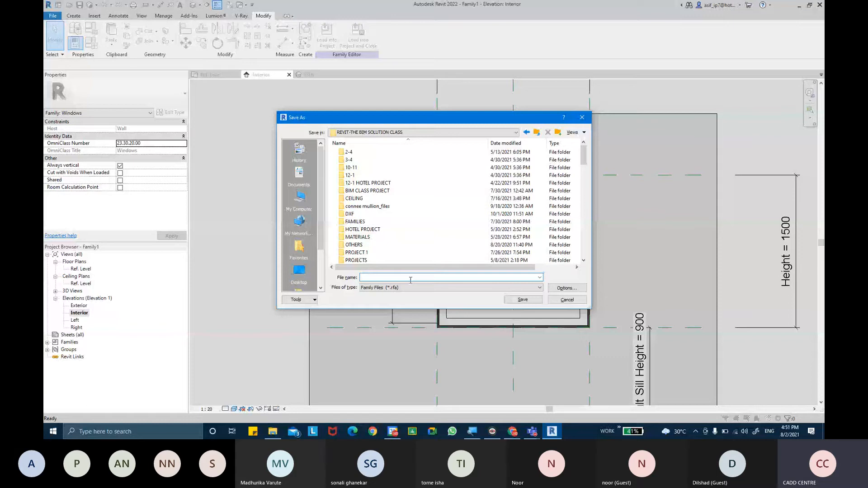
type("SLIDING WINDOWS")
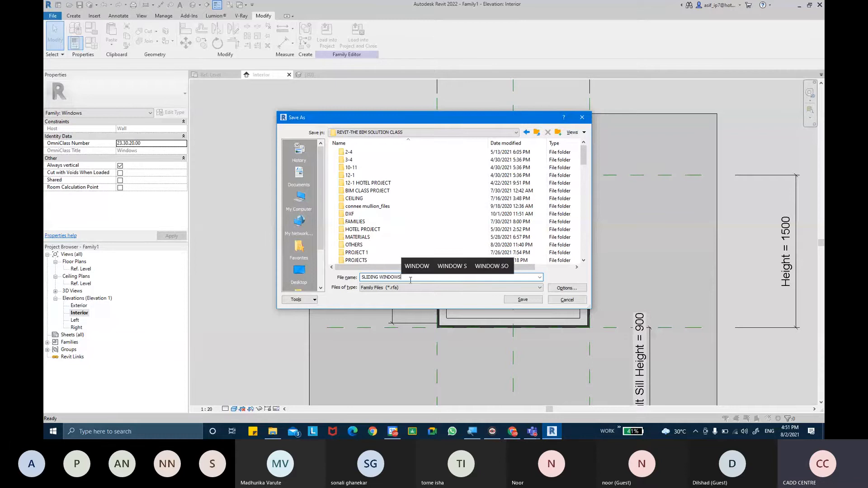
key("ctrl+a")
key("Return")
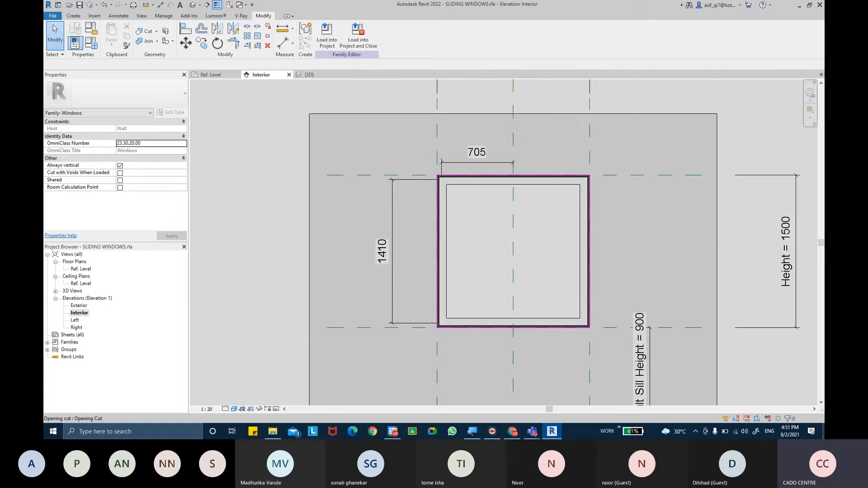
Step: Create a new family from the Metric Generic Model.rft template in the English templates folder
left_click(53, 16)
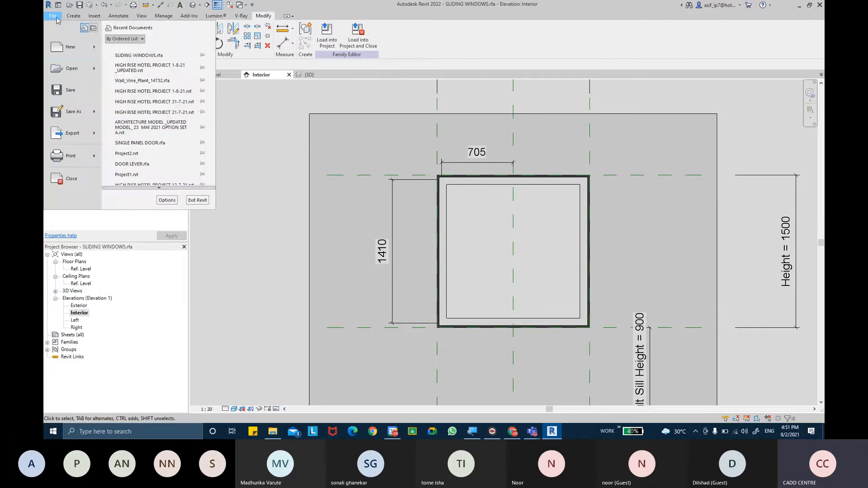
mouse_move(73, 49)
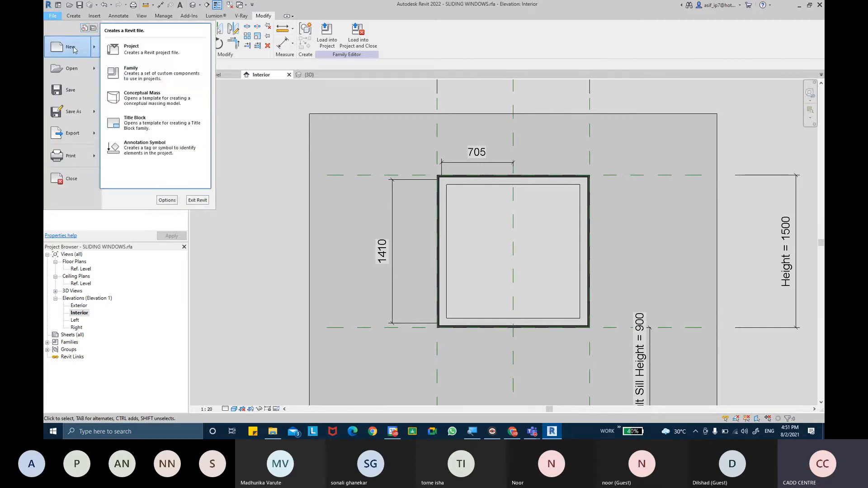
left_click(171, 74)
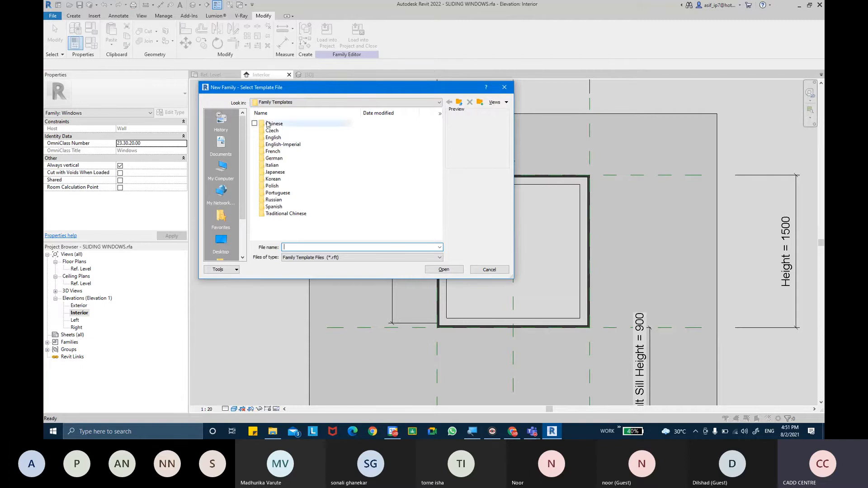
double_click(273, 137)
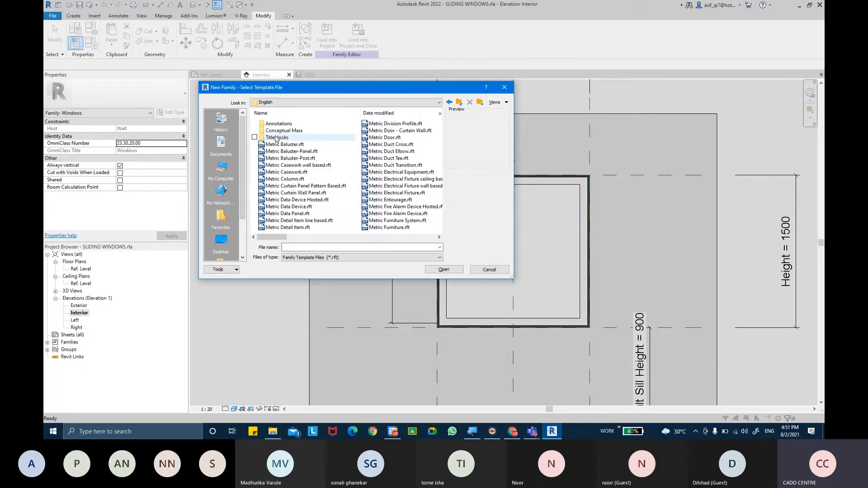
scroll(363, 180, "down", 2)
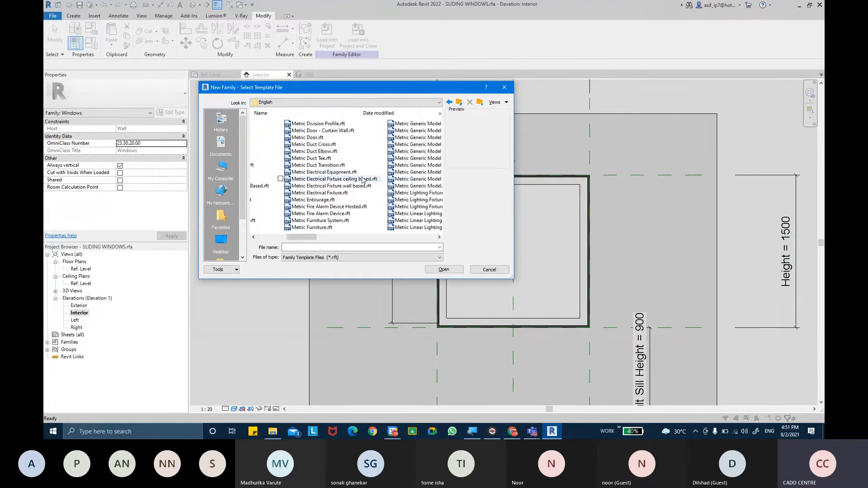
scroll(363, 180, "down", 5)
scroll(363, 181, "up", 4)
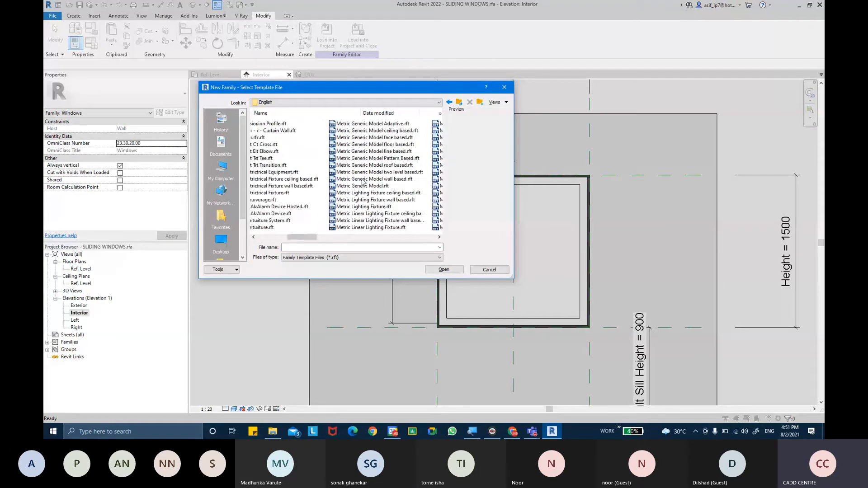
scroll(363, 182, "up", 3)
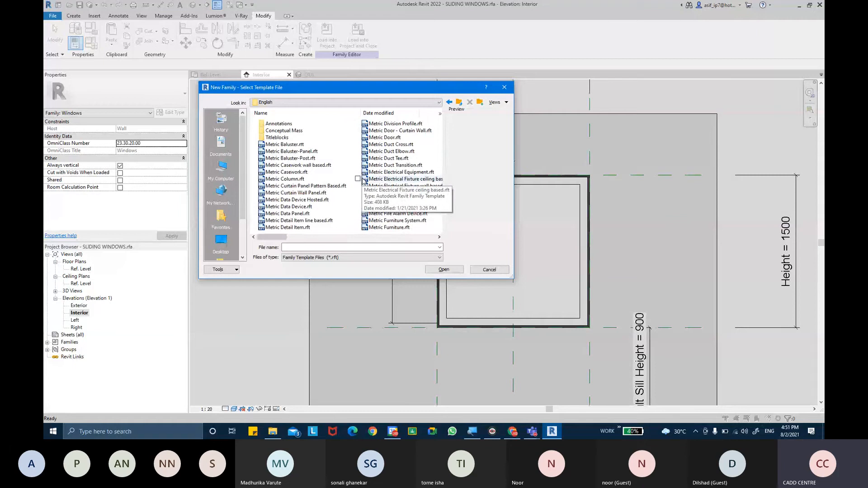
scroll(310, 179, "down", 1)
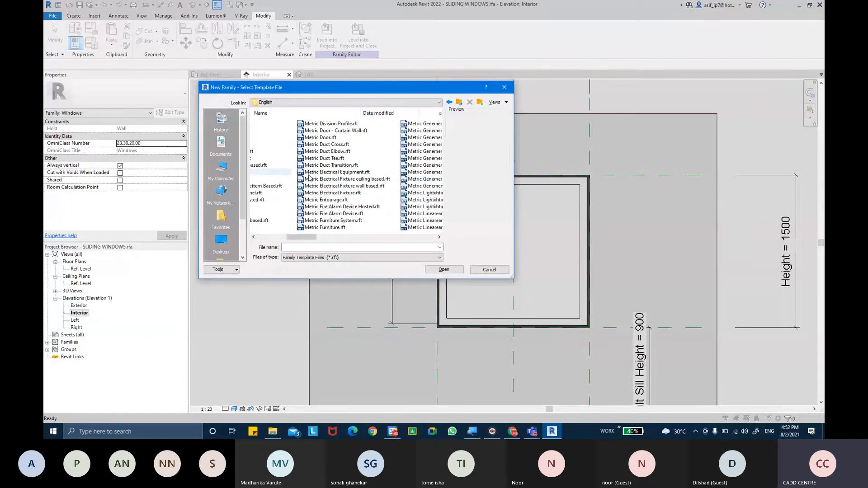
scroll(332, 186, "down", 1)
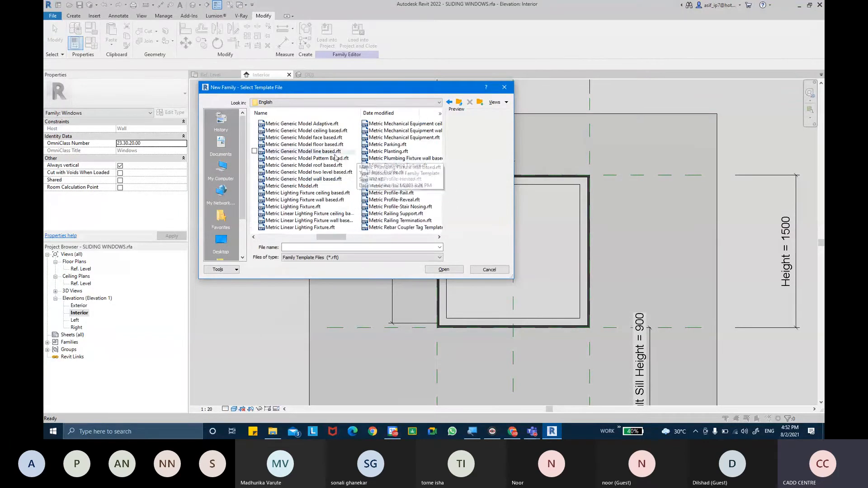
left_click(298, 185)
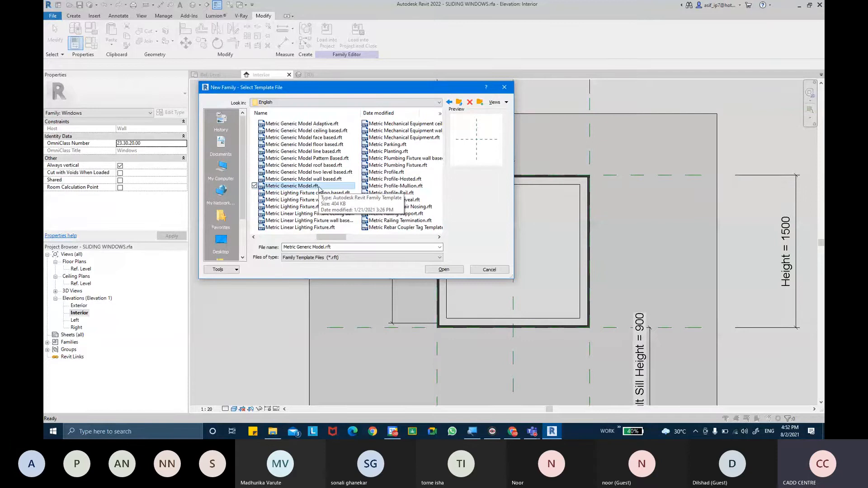
left_click(318, 186)
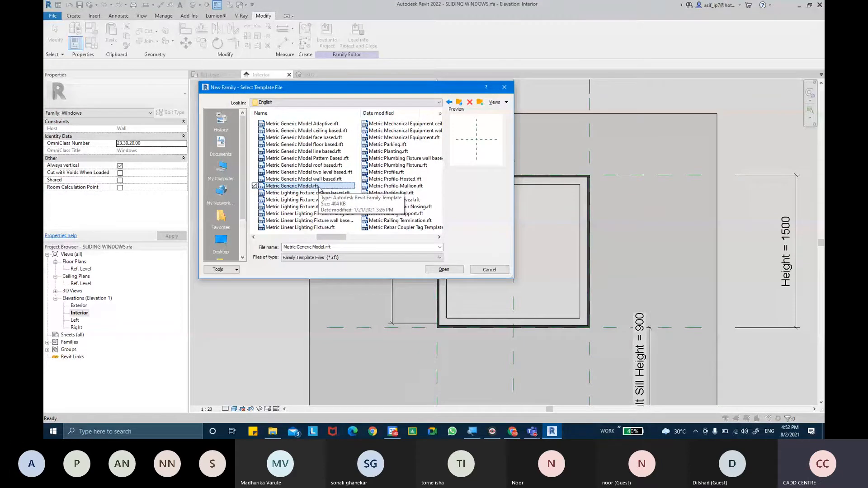
left_click(448, 270)
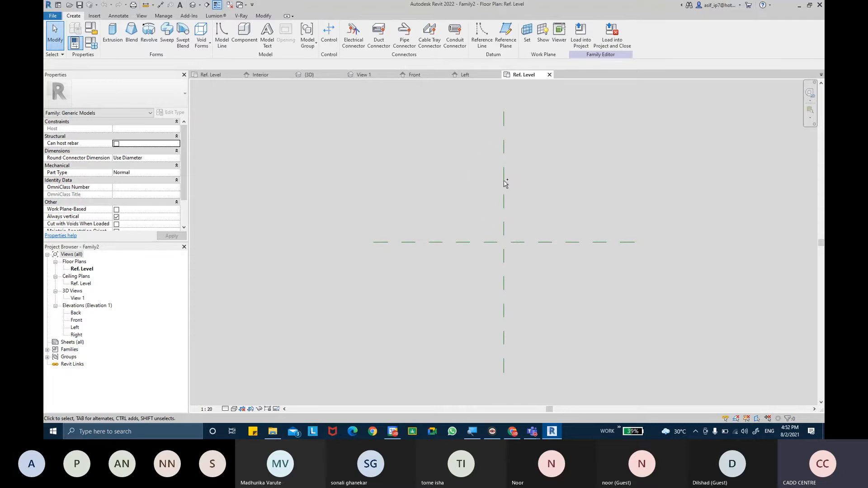
Step: Close the inactive views, check the window's dimensions in the Interior elevation, and return to the new family's Ref. Level plan
mouse_move(532, 433)
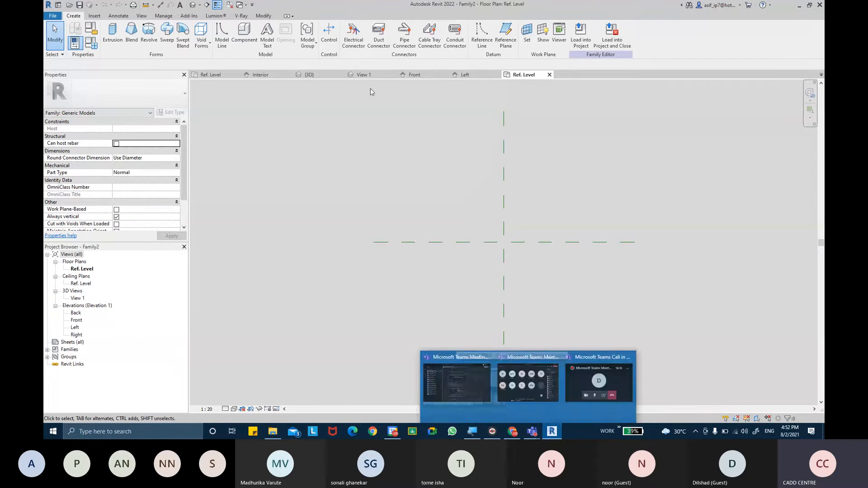
left_click(230, 5)
left_click(226, 75)
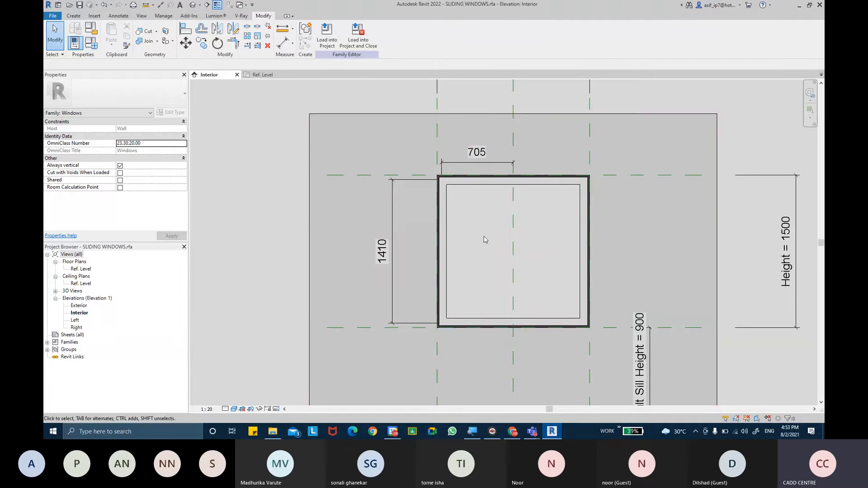
key("ctrl+Tab")
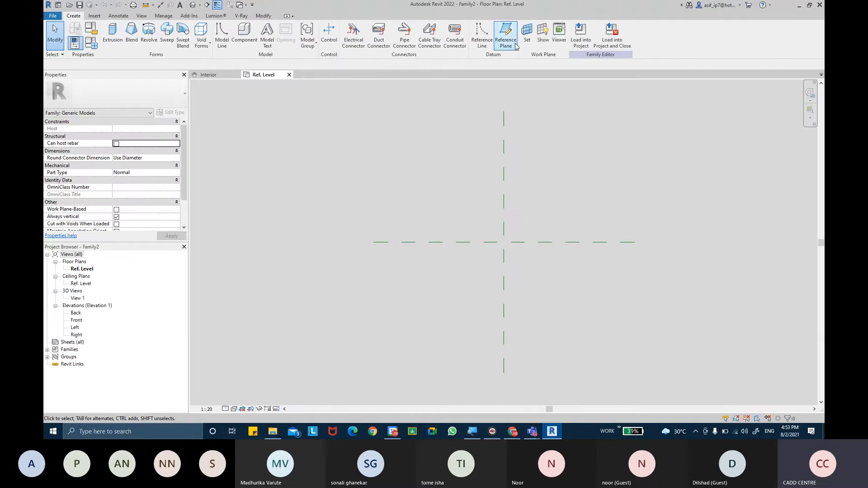
Step: Work out half of 725 in Calculator and place vertical reference planes offset 362.5 on both sides of the centre plane in Ref. Level
left_click(506, 34)
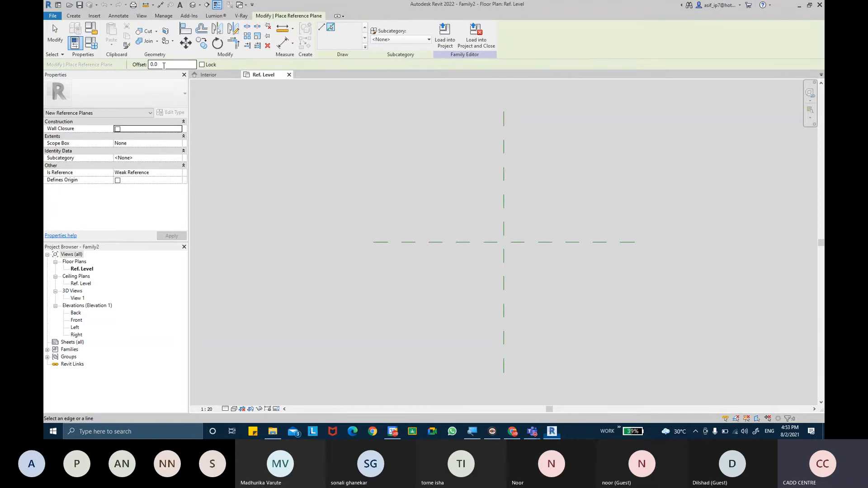
key("XF86Calculator")
type("72")
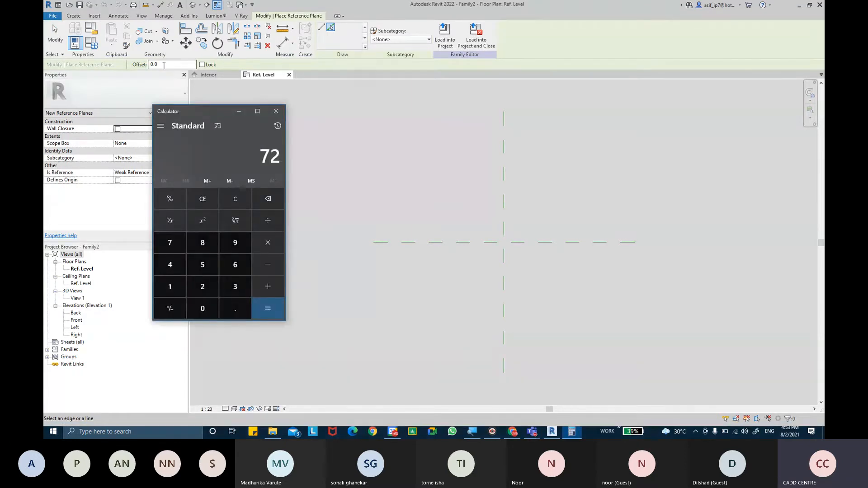
type("5/2")
key("Return")
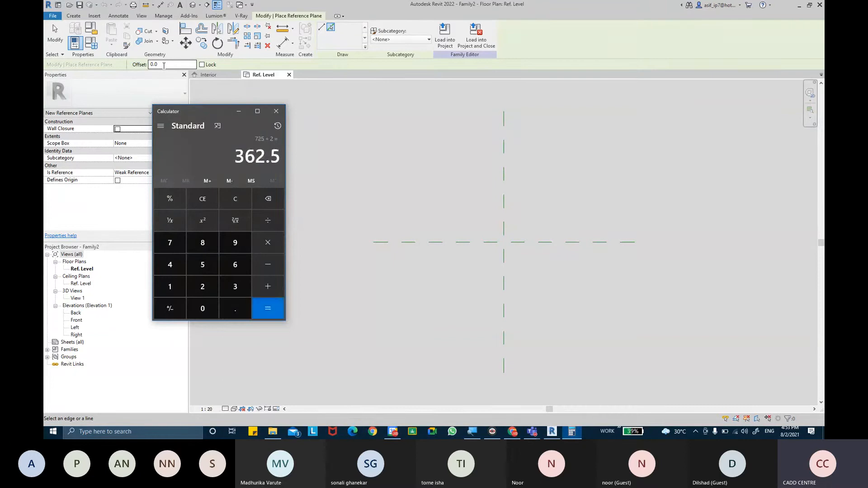
left_click_drag(196, 113, 198, 121)
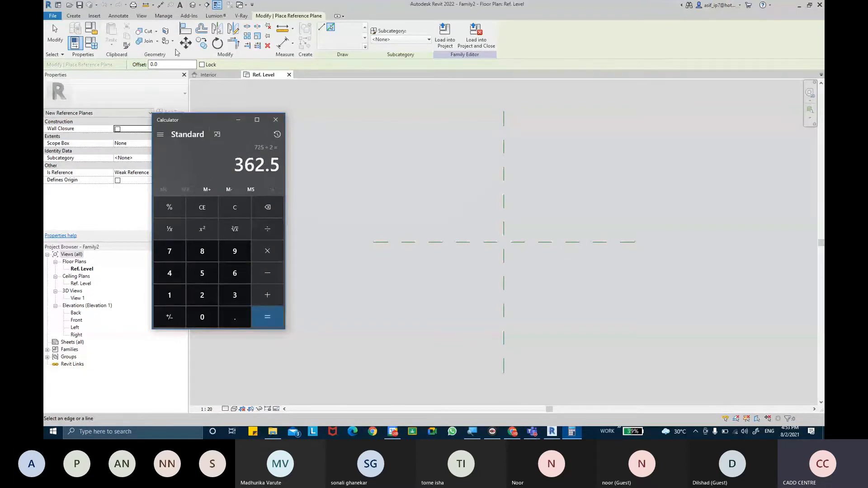
left_click(151, 64)
type("362.5")
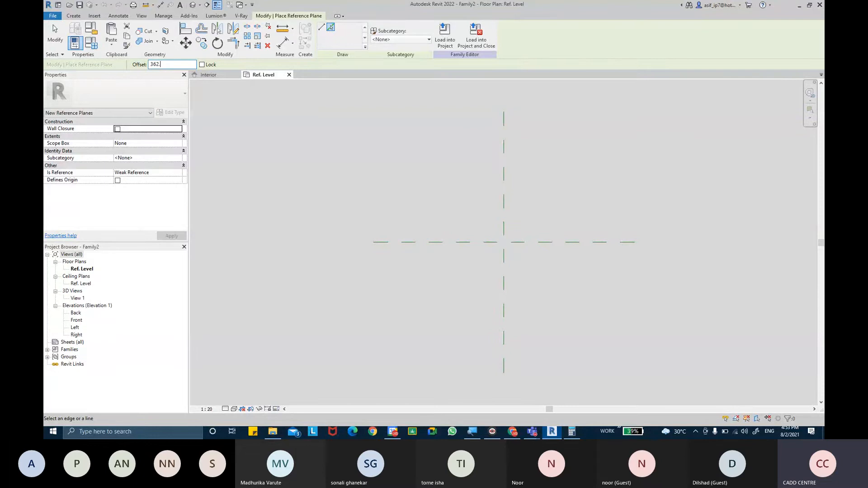
left_click(503, 177)
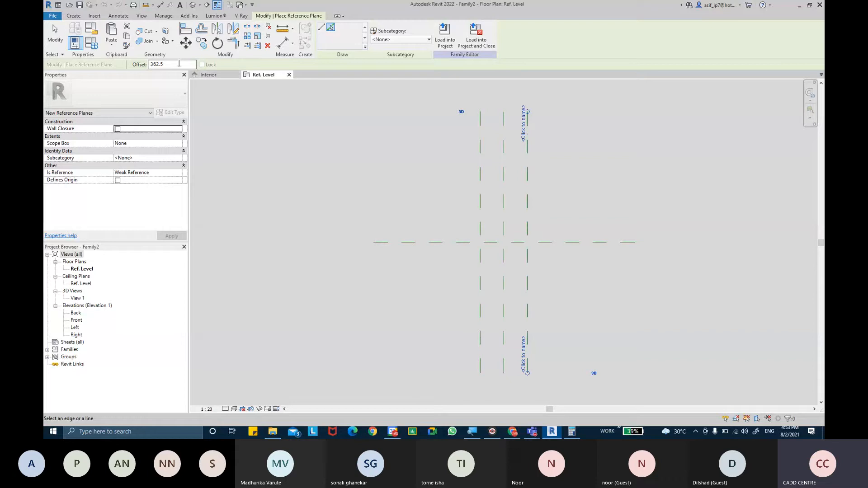
Step: Work out half of 1410 in Calculator and place horizontal reference planes offset 705 above and below the centre plane in Ref. Level
left_click(572, 431)
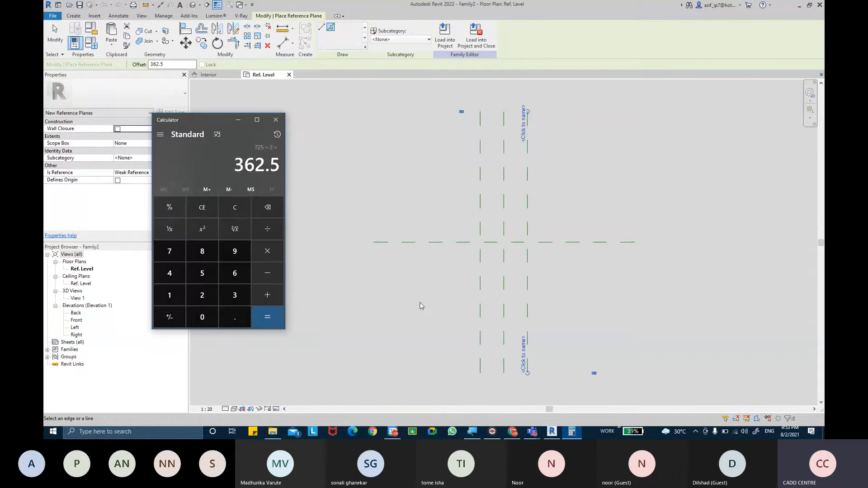
key("Escape")
type("141")
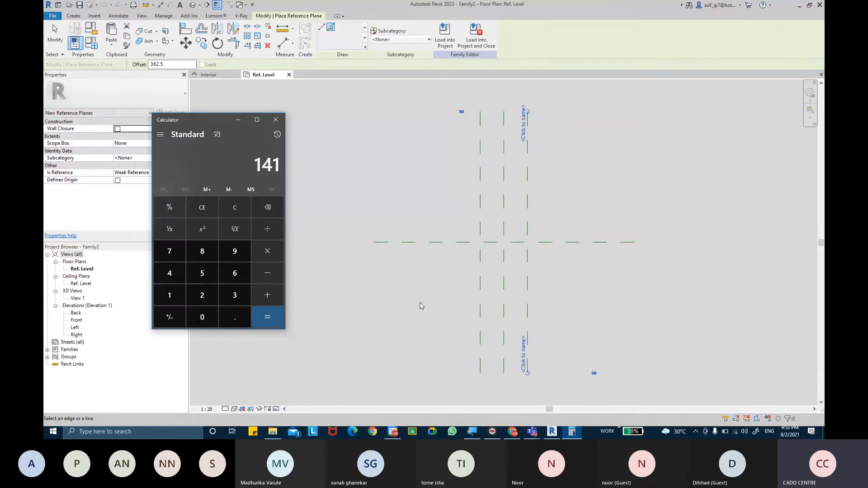
type("0 ÷ 2")
key("Return")
left_click(276, 120)
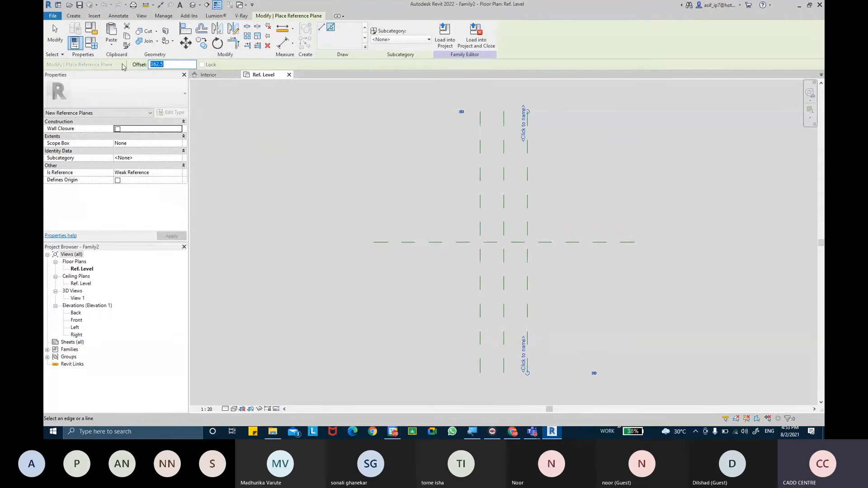
type("705.0")
left_click(446, 240)
left_click(447, 245)
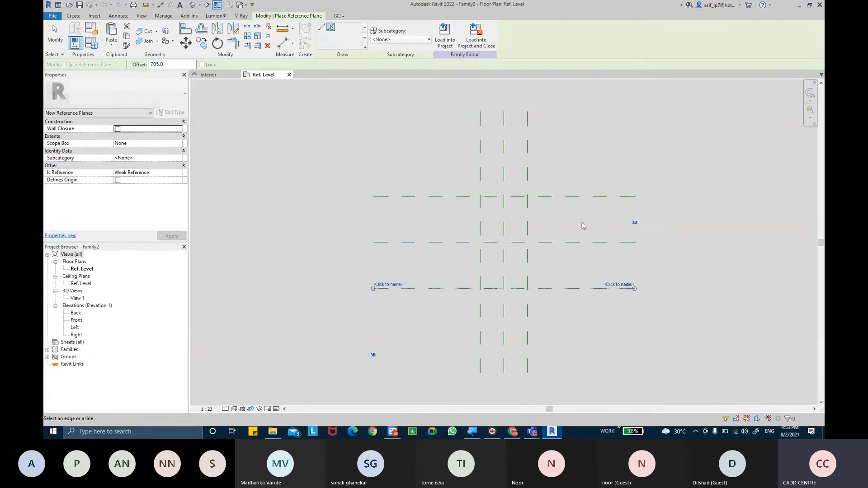
key("Escape")
key("Escape")
Step: Undo all the reference planes added in the Ref. Level plan
scroll(411, 164, "up", 3)
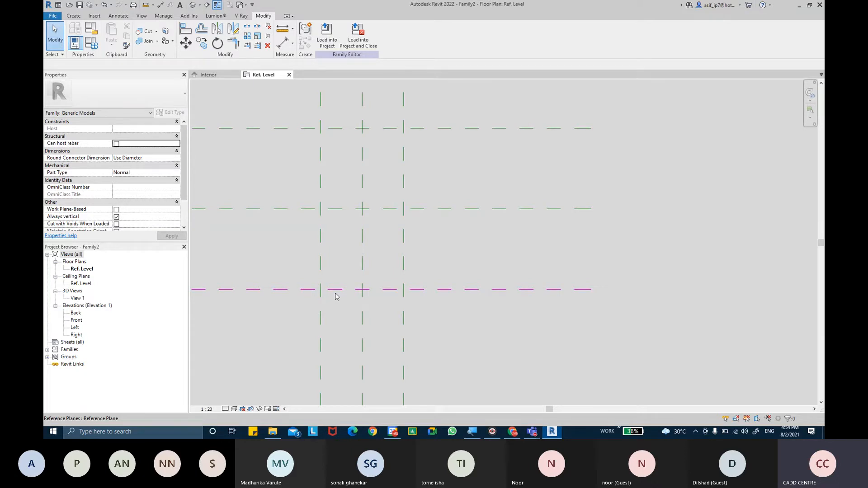
key("z")
key("f")
key("ctrl+z")
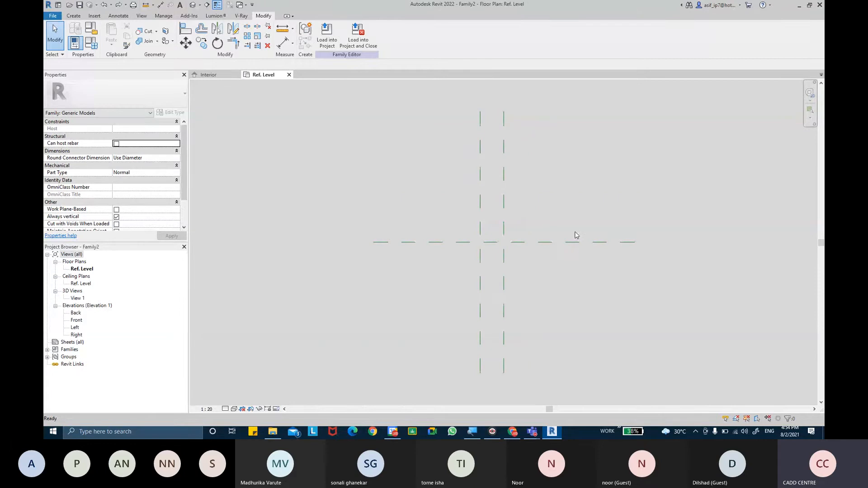
Step: In the Front elevation, place a horizontal reference plane offset 1410 above the Ref. Level line
double_click(77, 320)
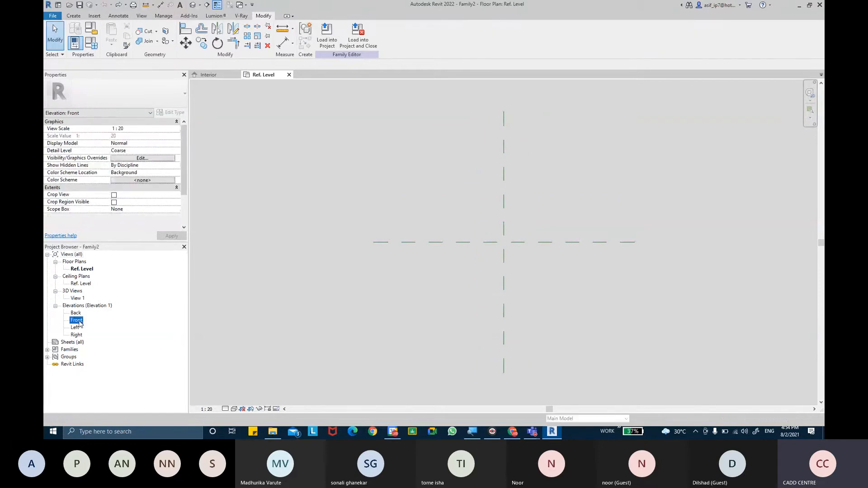
middle_click_drag(499, 295, 509, 288)
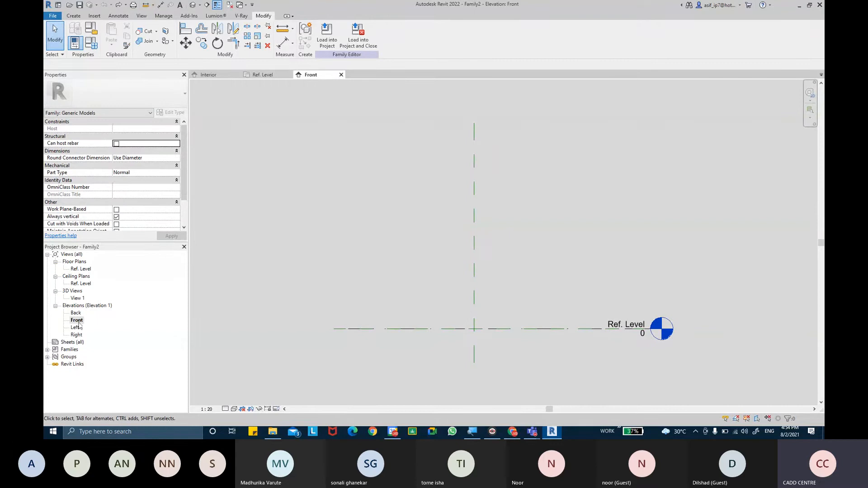
left_click(68, 17)
left_click(505, 33)
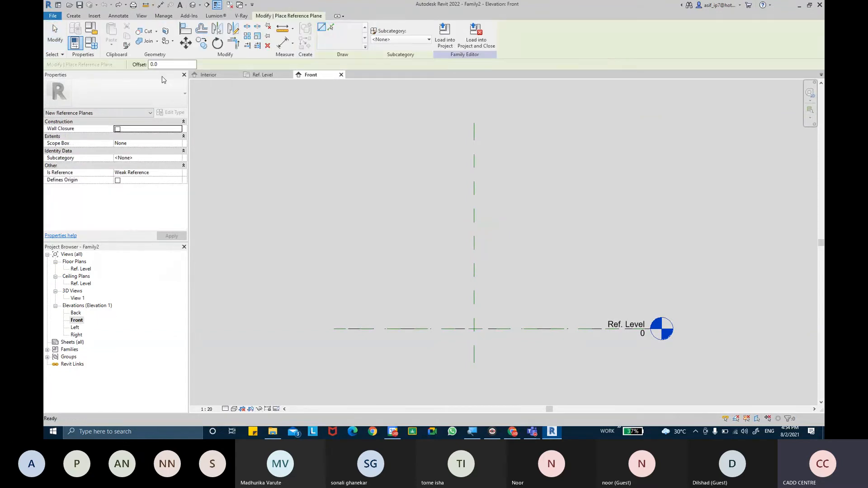
left_click(330, 27)
left_click(149, 64)
type("14")
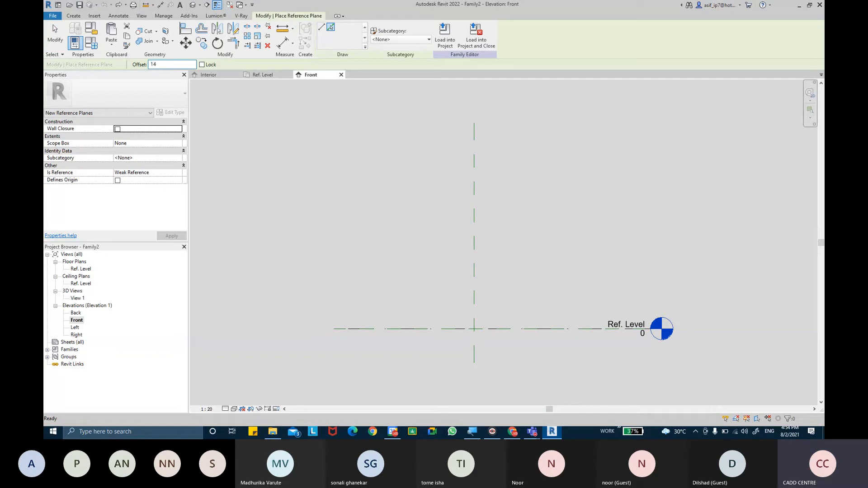
type("10")
key("Return")
left_click(466, 329)
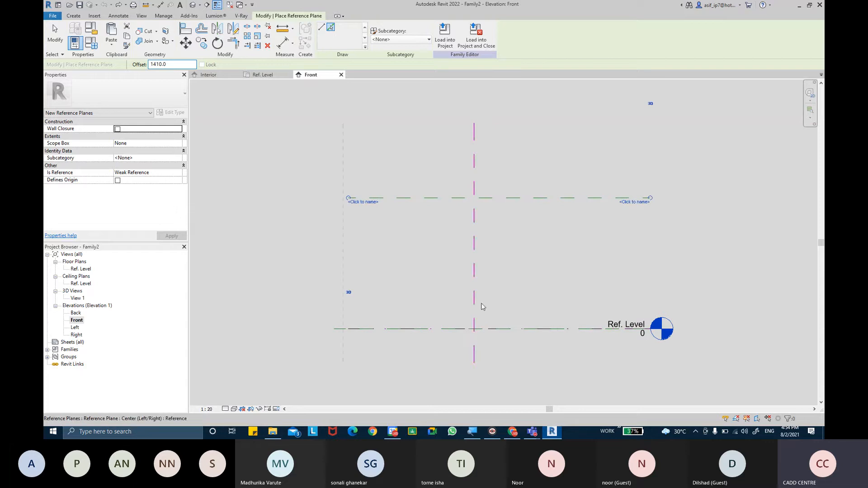
Step: Switch to Calculator and divide 725 by 2 to get the half-width offset
double_click(173, 64)
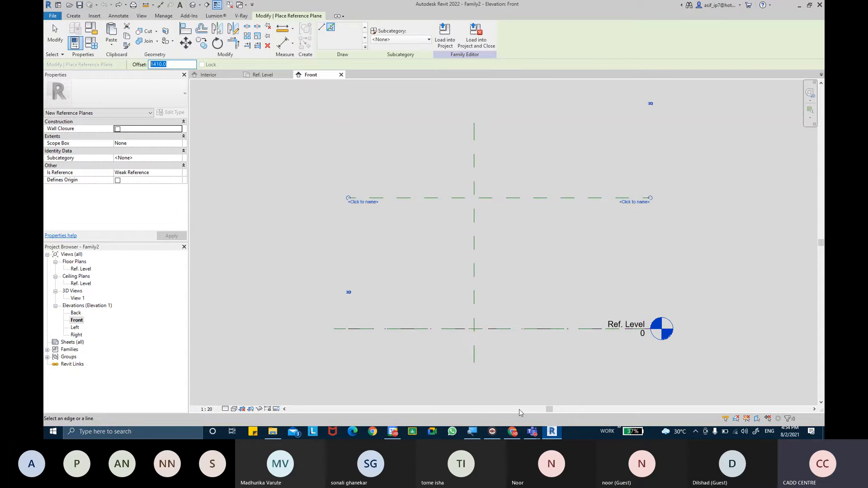
key("super")
type("CA")
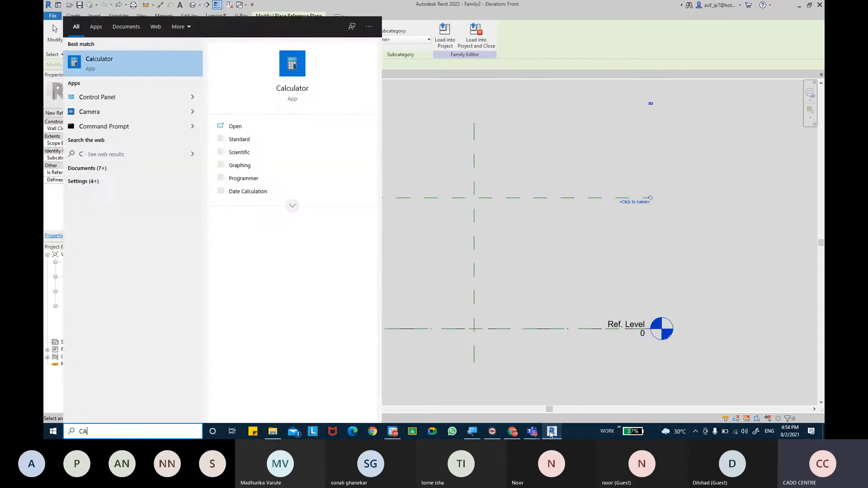
mouse_move(550, 434)
type("LC")
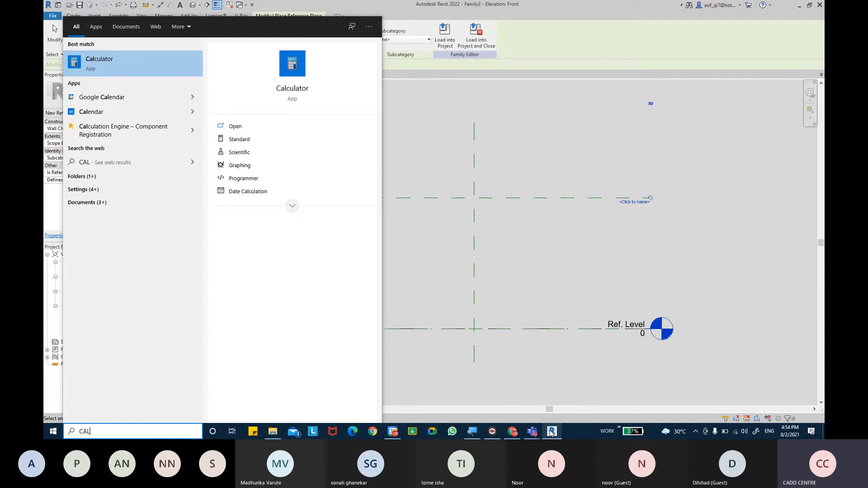
key("Return")
type("725")
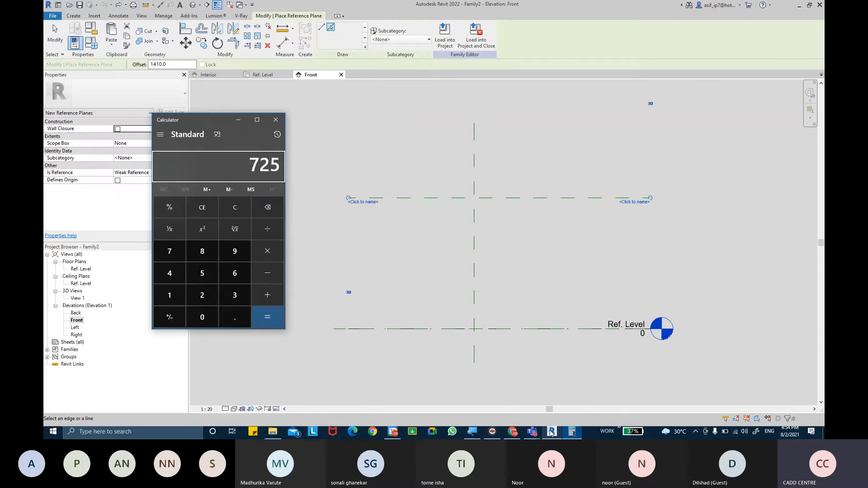
key("slash")
type("25 ÷")
key("Return")
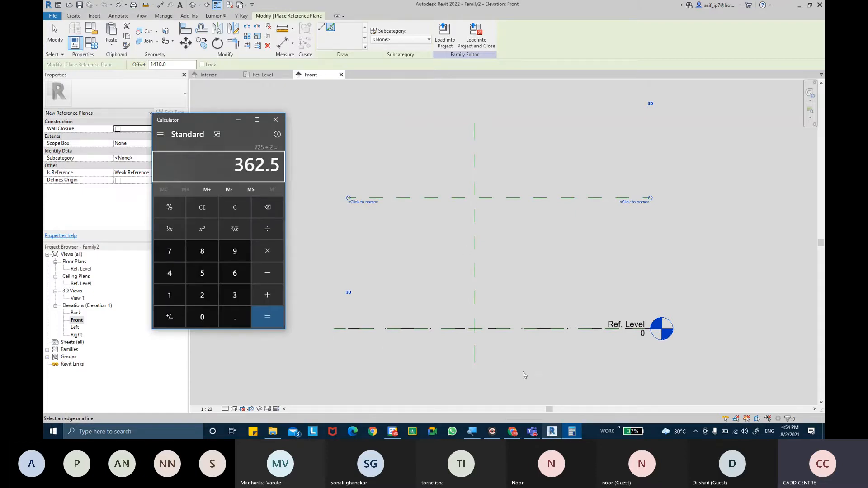
Step: Place vertical reference planes offset 362.5 on both sides of the centre plane in the Front elevation
double_click(172, 64)
type("362.5")
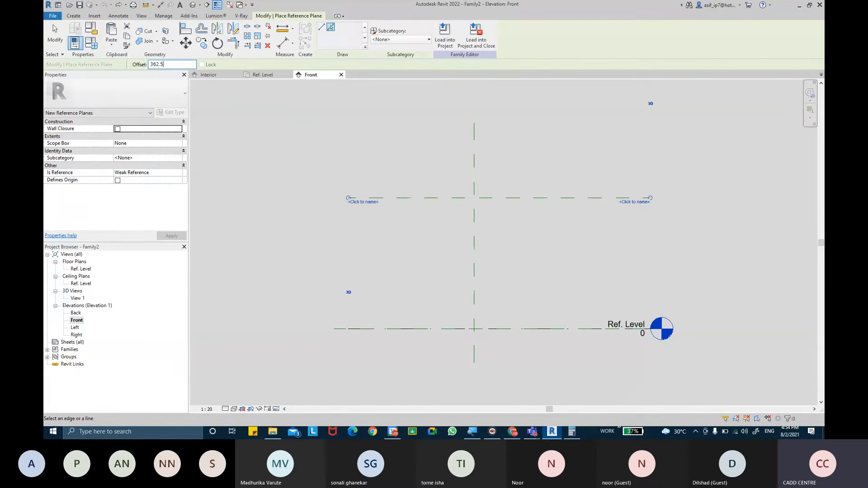
left_click(472, 160)
left_click(478, 163)
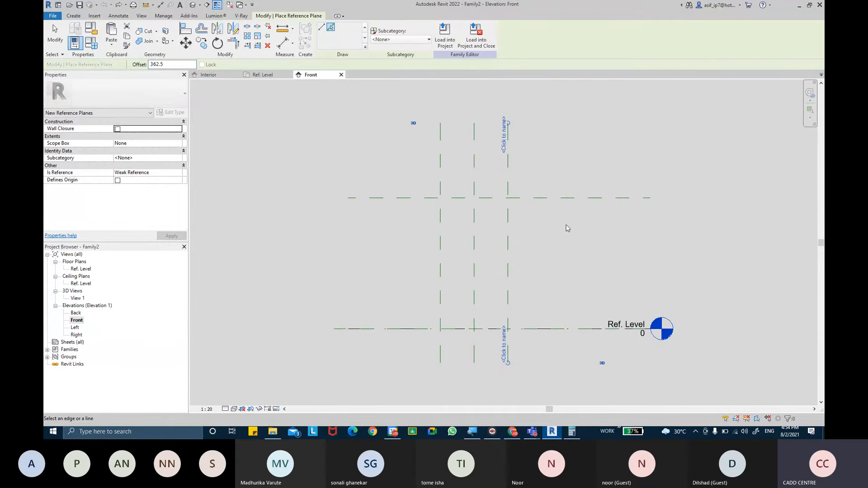
key("Escape")
key("Escape")
Step: Hide the Levels annotation category in the Front elevation through its Visibility/Graphic Overrides
middle_click_drag(573, 233, 567, 228)
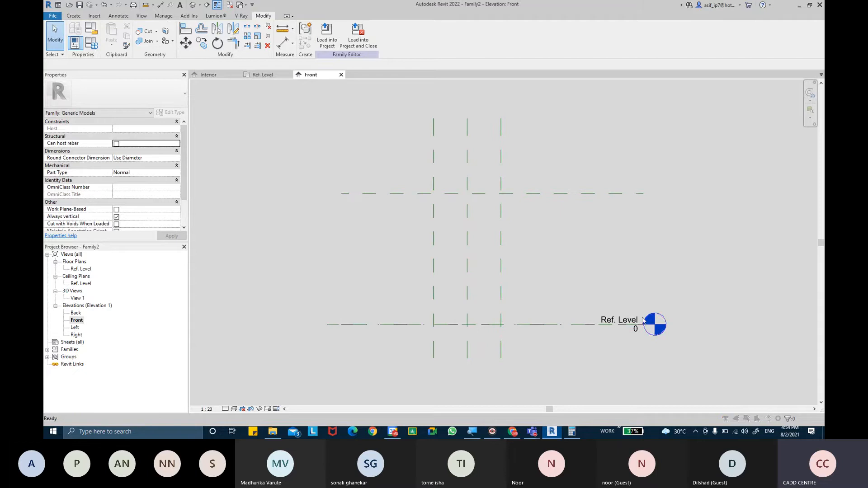
key("v")
key("v")
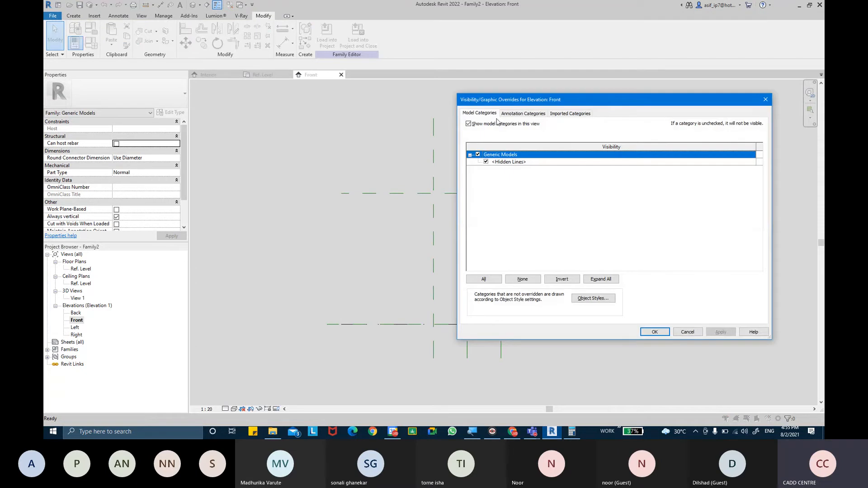
left_click(516, 116)
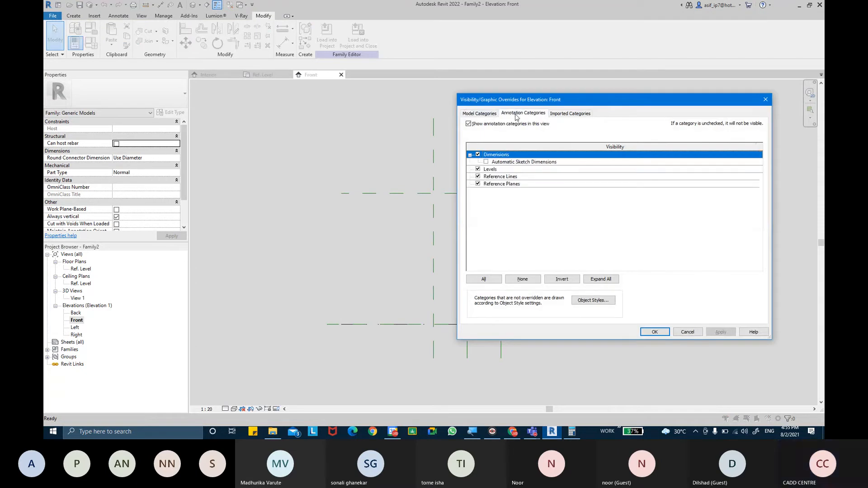
left_click(480, 170)
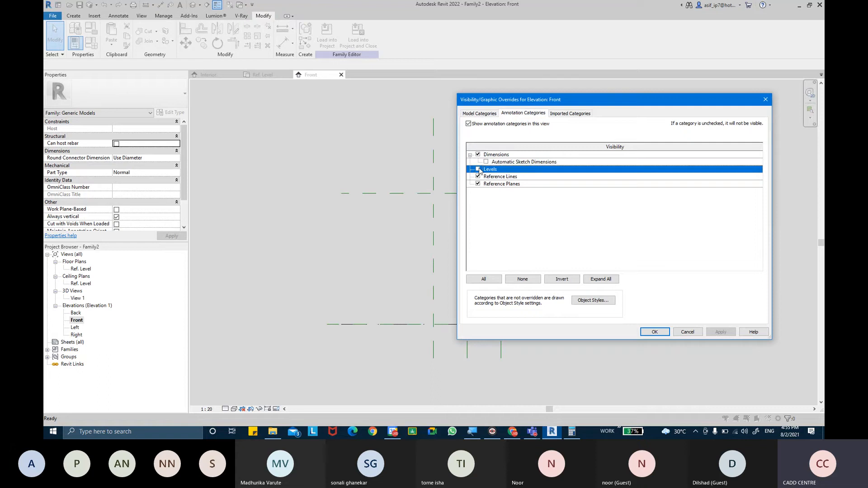
left_click(655, 331)
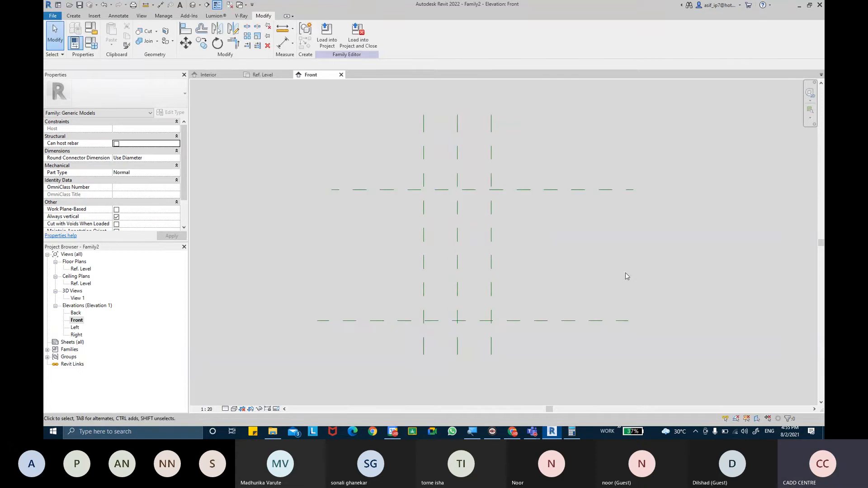
Step: Add an aligned dimension between the lower and upper horizontal reference planes, beside the outer vertical plane
left_click(282, 43)
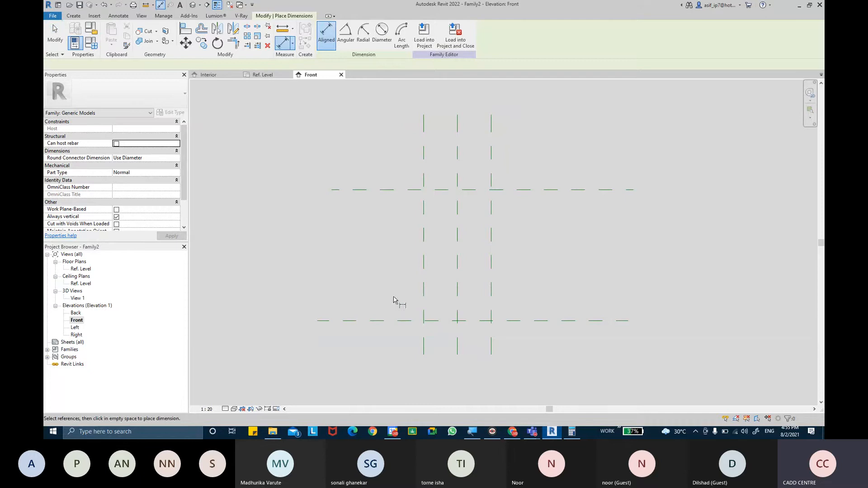
left_click(400, 320)
left_click(401, 193)
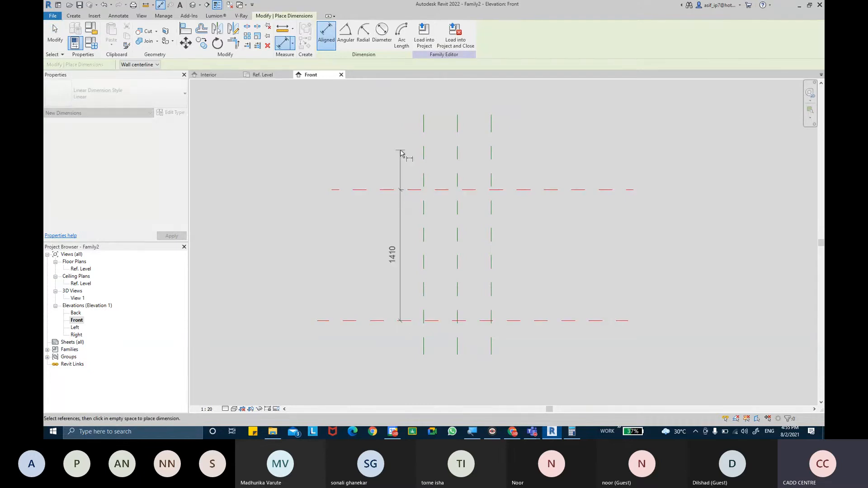
left_click(400, 153)
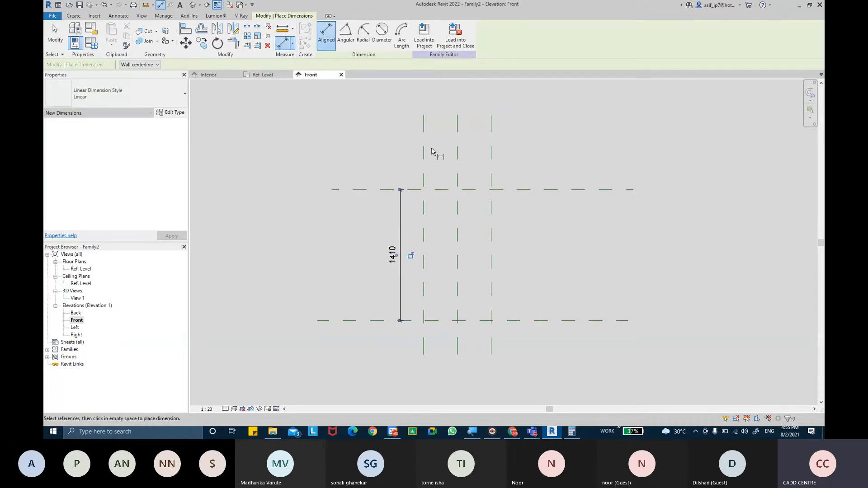
Step: Dimension the three vertical reference planes in one chain above the upper plane and make the spacings equal
left_click(424, 151)
left_click(457, 155)
left_click(492, 158)
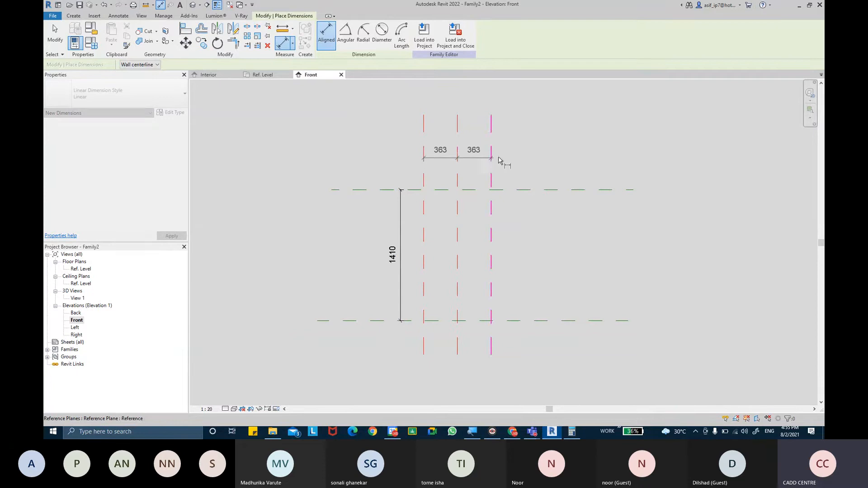
left_click(502, 150)
left_click(457, 174)
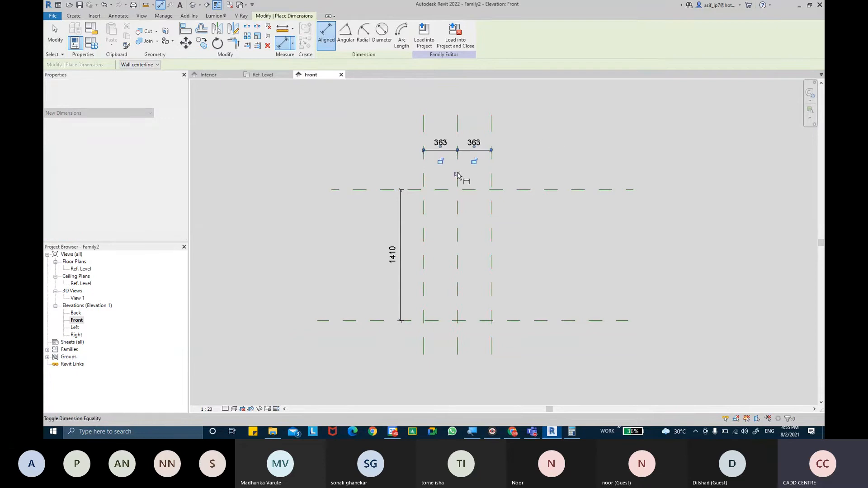
Step: Add an overall aligned dimension between the two outer vertical reference planes, above the equalized dimension chain
left_click(423, 181)
left_click(492, 180)
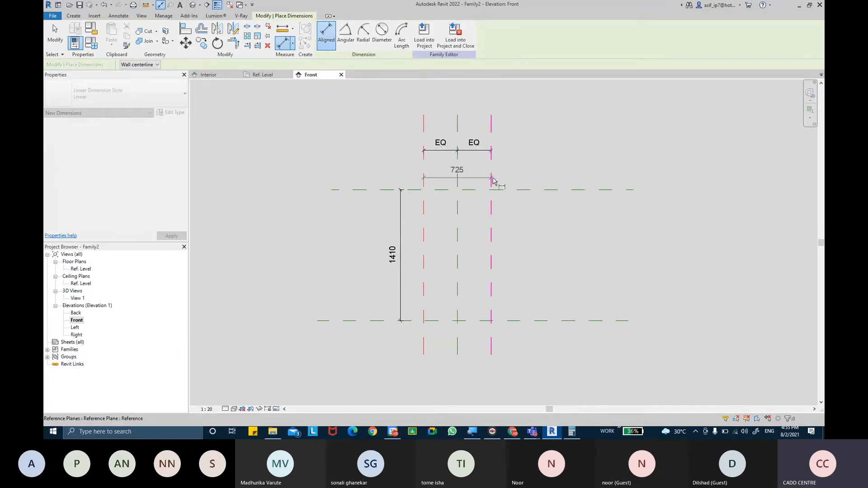
left_click(514, 104)
key("Escape")
key("Escape")
middle_click_drag(505, 109, 507, 120)
Step: Label the overall horizontal dimension with a new type-based family parameter named SLIDER WIDTH
left_click(495, 113)
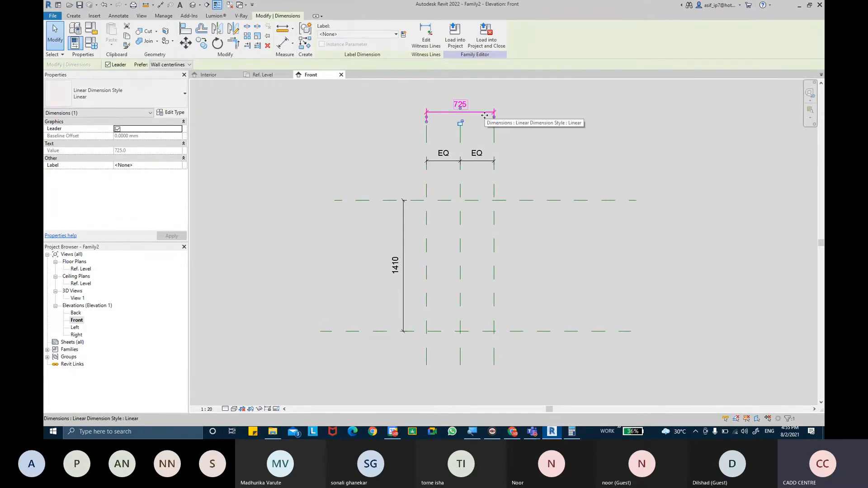
key("ctrl")
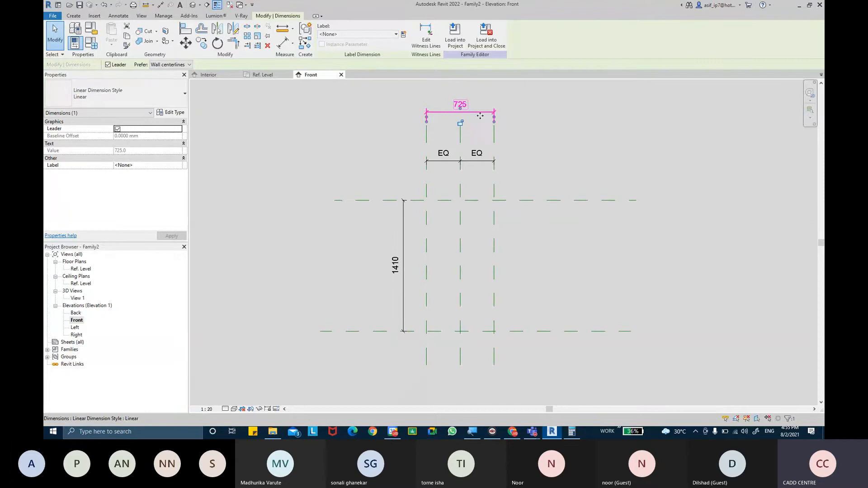
left_click(405, 218)
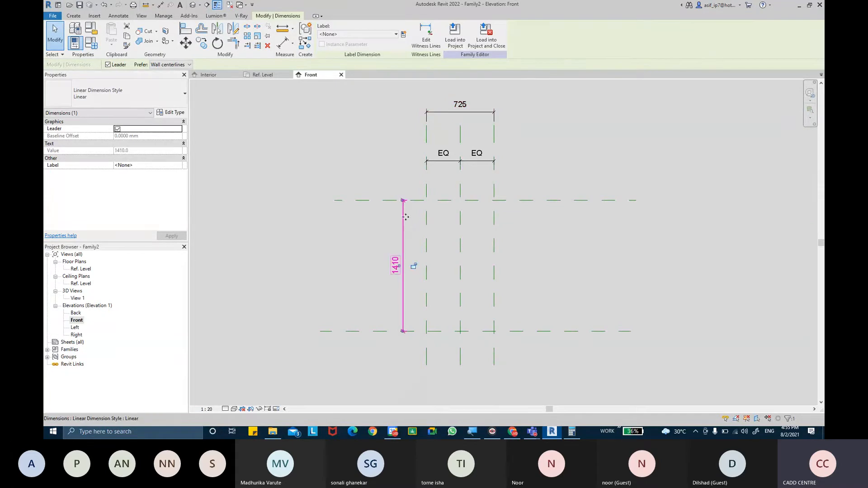
key("Escape")
left_click(460, 112)
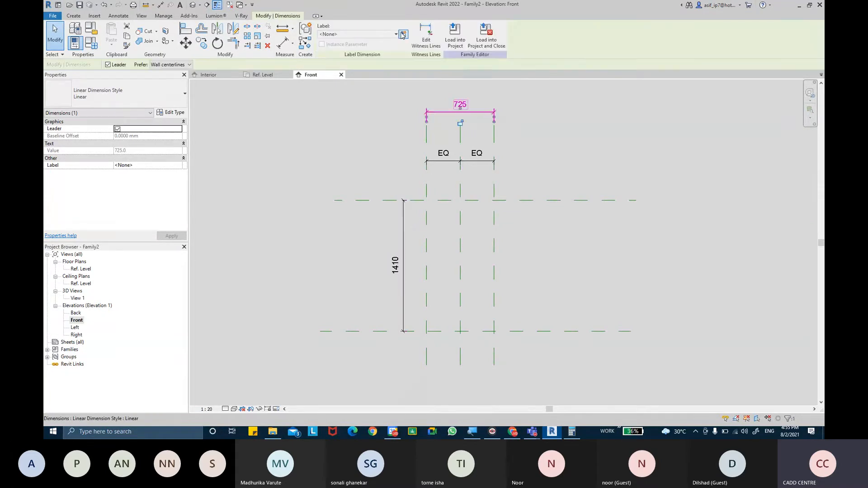
left_click(403, 35)
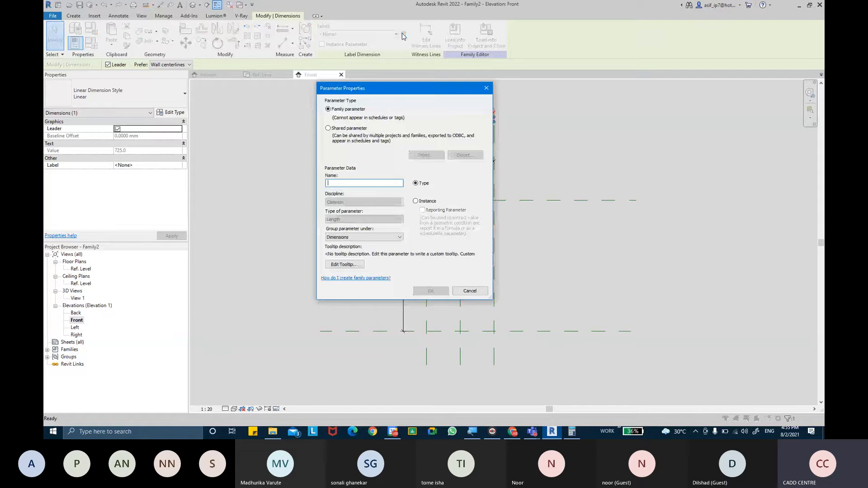
type("SLIDER ")
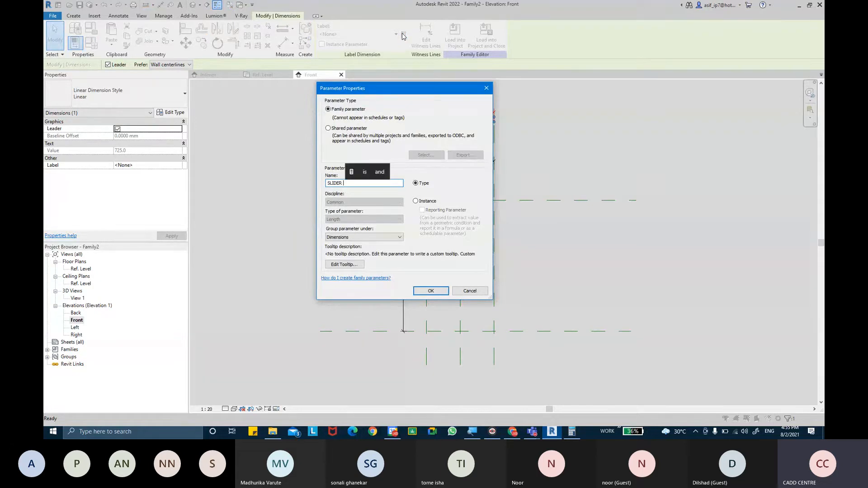
type("WIDTH")
left_click(429, 290)
left_click(409, 292)
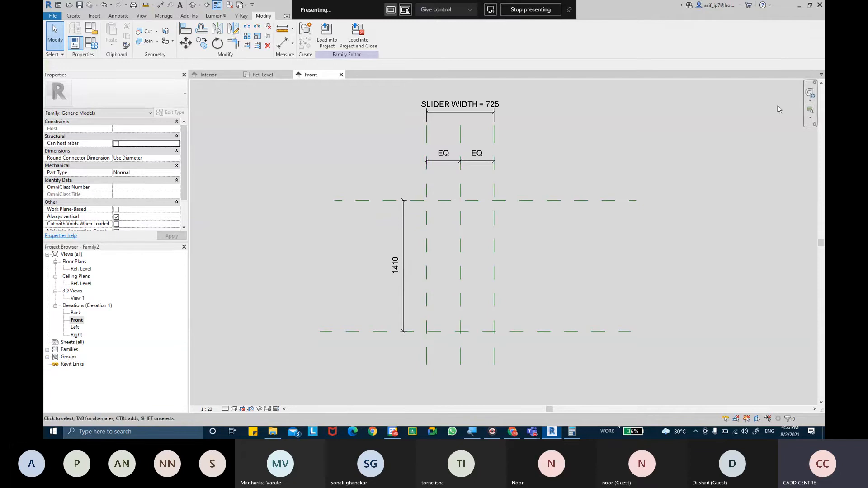
Step: Label the vertical dimension between the horizontal reference planes with a new family parameter named SLIDER HT
left_click(403, 224)
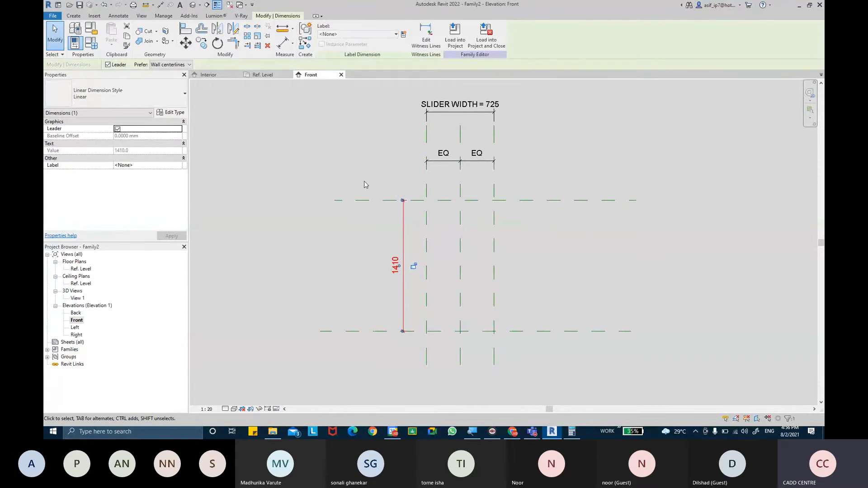
left_click(403, 34)
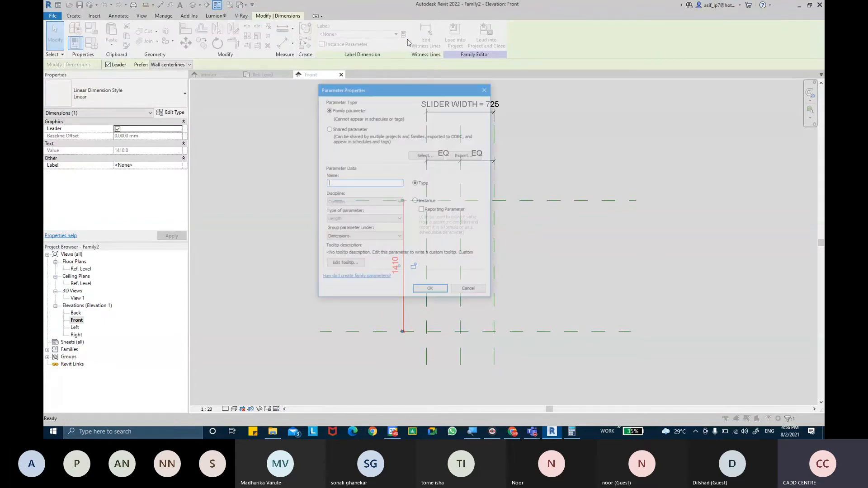
type("SLIDER")
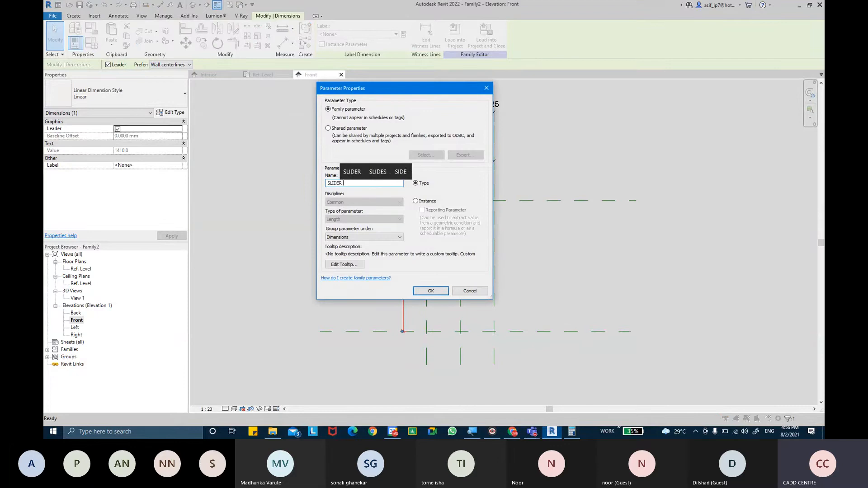
type(" HT")
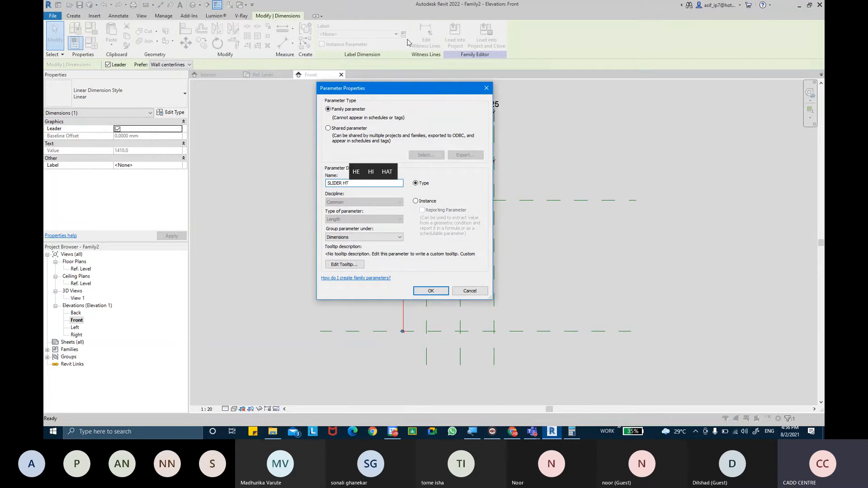
key("Return")
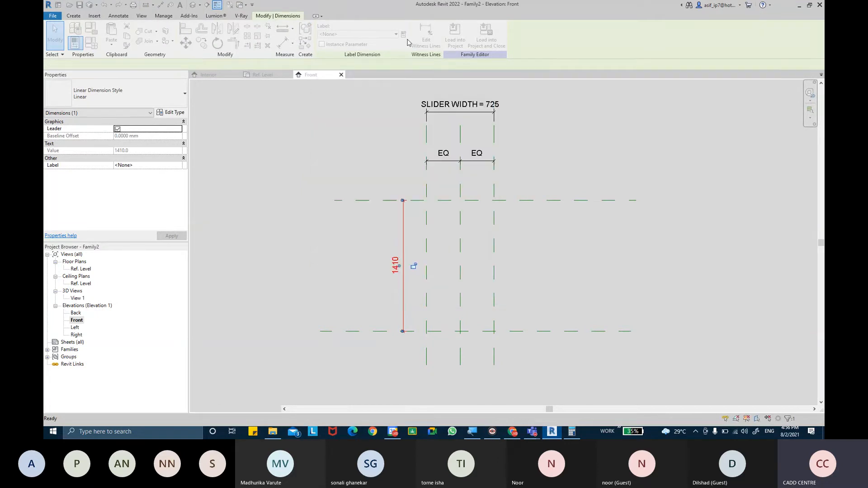
key("Escape")
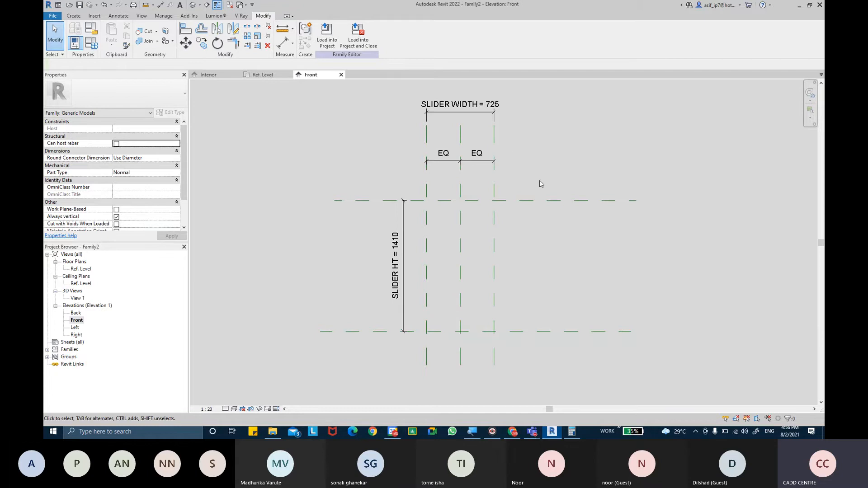
Step: Start a Sweep in the Front elevation and begin sketching its path
mouse_move(547, 226)
middle_mouse_down()
mouse_move(541, 231)
mouse_move(541, 215)
middle_mouse_up()
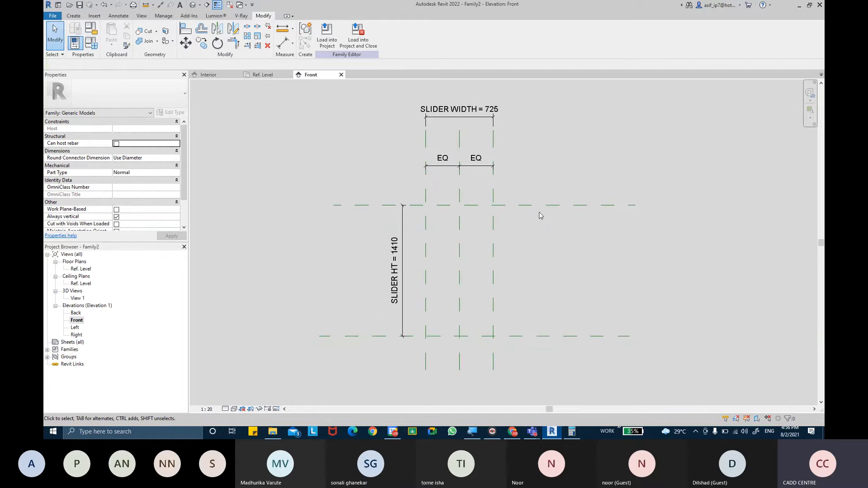
middle_click_drag(551, 249, 545, 250)
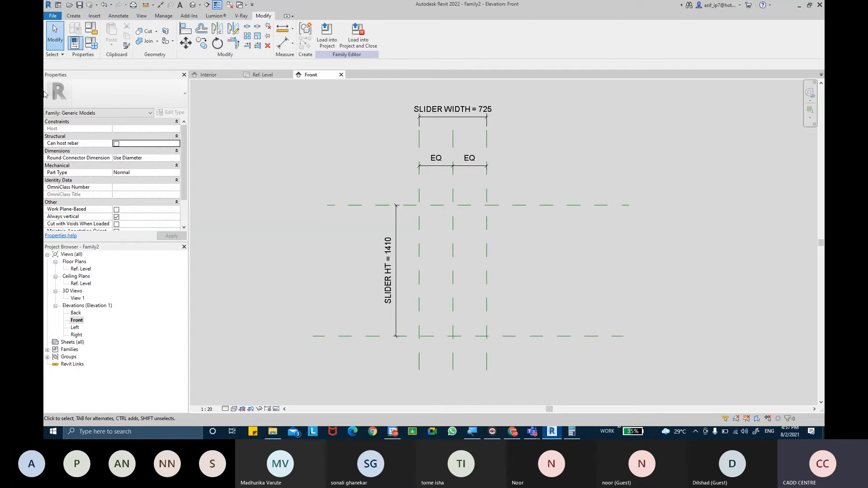
left_click(74, 17)
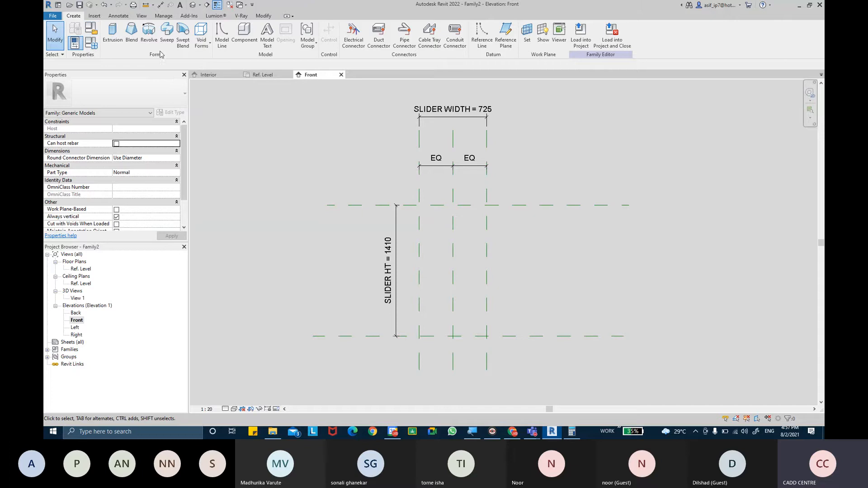
left_click(167, 33)
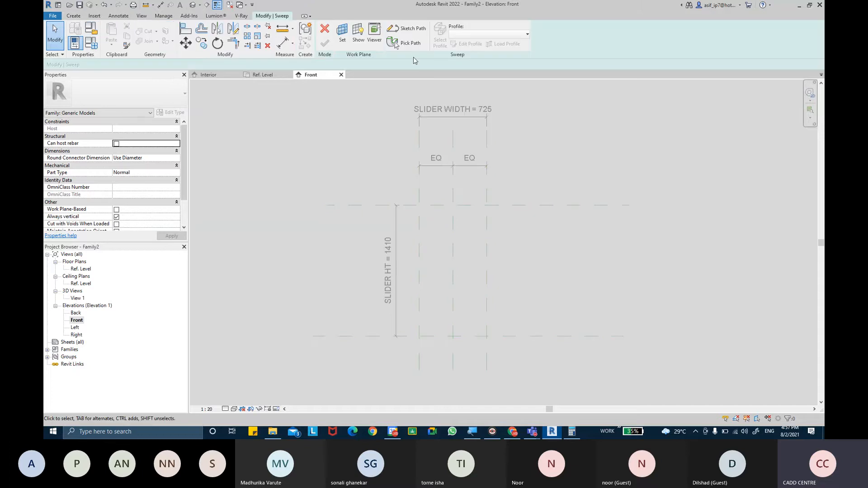
left_click(412, 32)
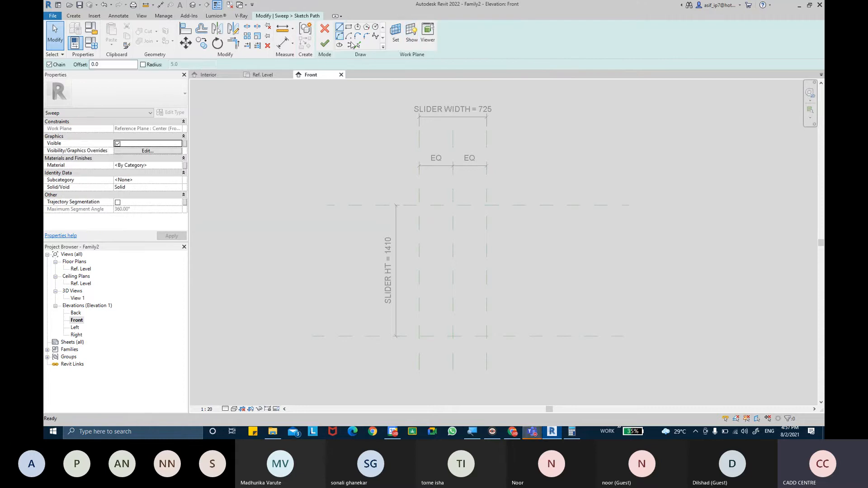
Step: Bring up the Microsoft Teams meeting window and minimize the Teams windows to return to Revit
mouse_move(542, 435)
left_click(552, 361)
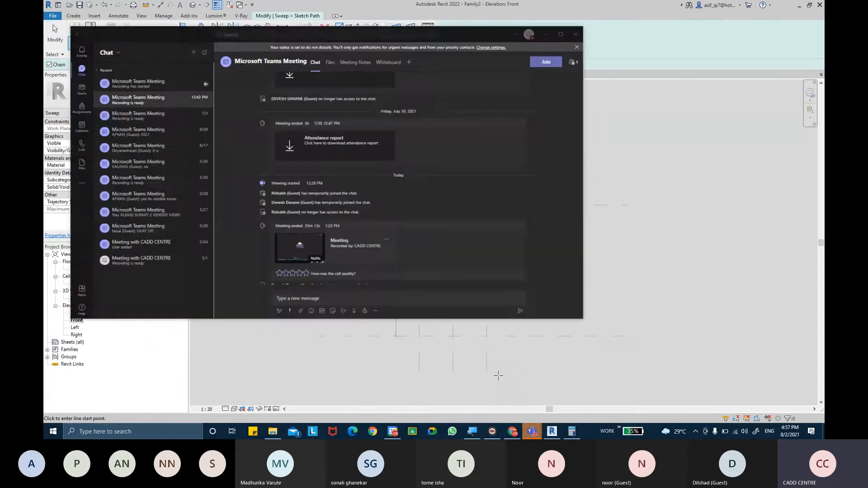
mouse_move(532, 432)
left_click(491, 384)
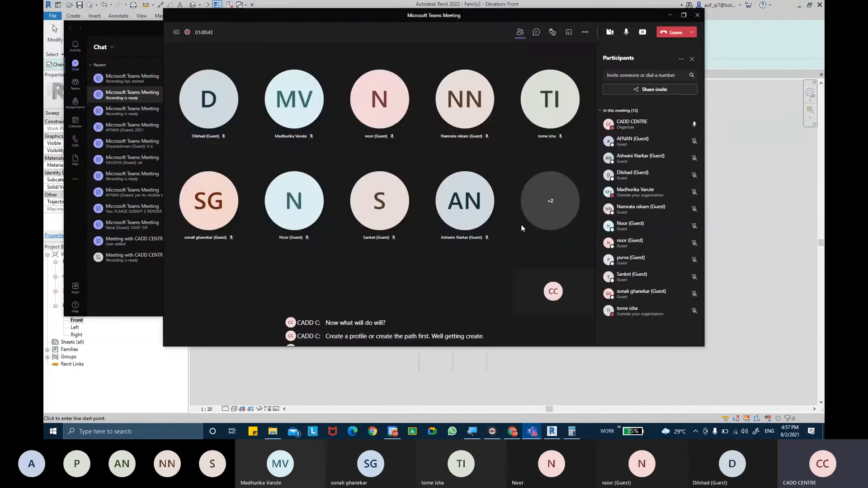
left_click(669, 15)
left_click(553, 29)
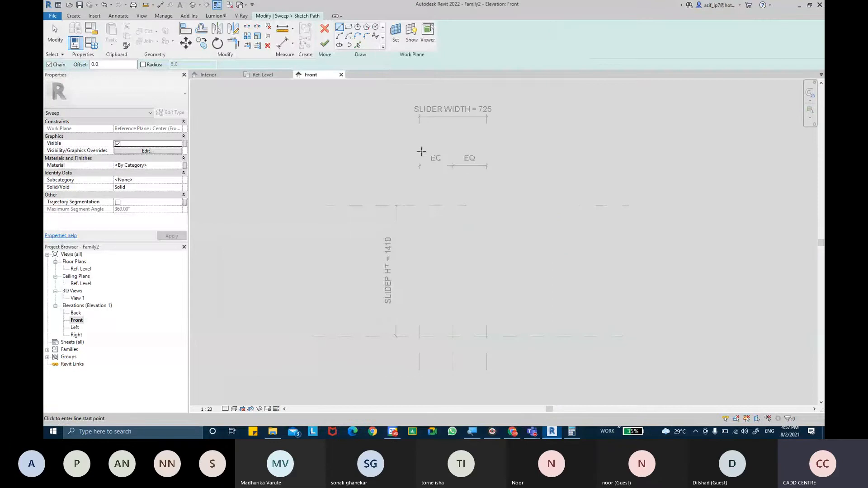
Step: Create locked sweep path lines by picking the two outer vertical and the two horizontal reference planes
left_click(359, 46)
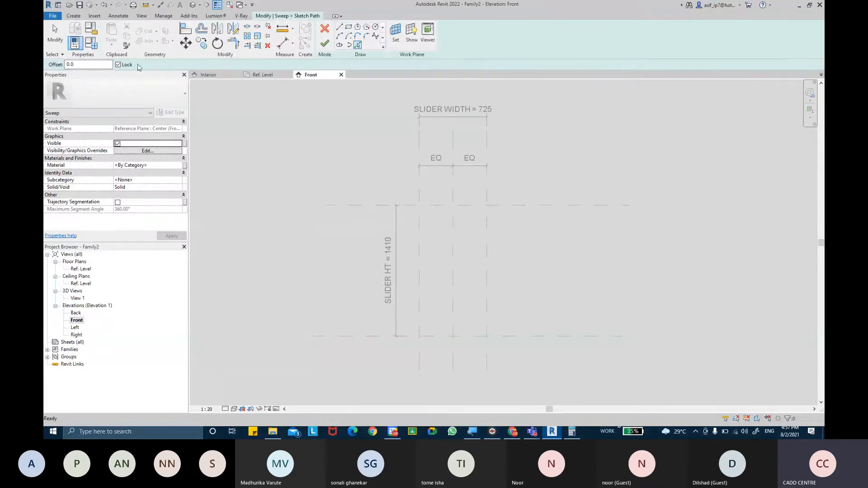
left_click(416, 238)
left_click(436, 209)
left_click(485, 246)
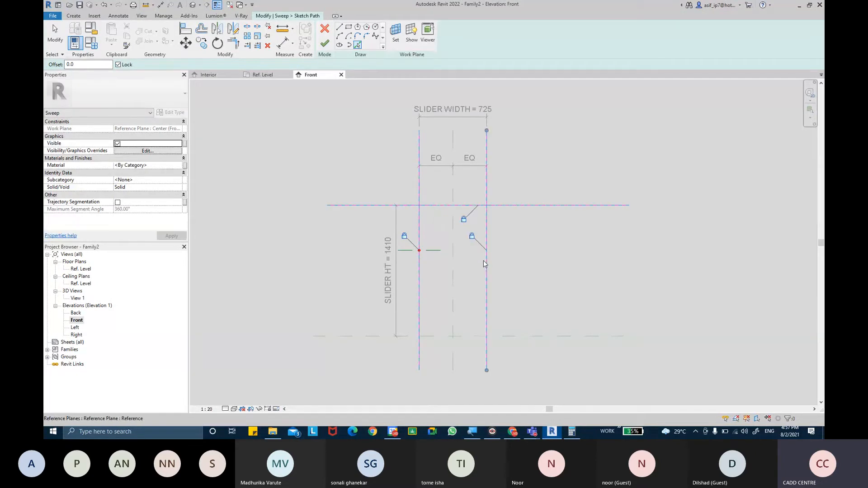
left_click(470, 335)
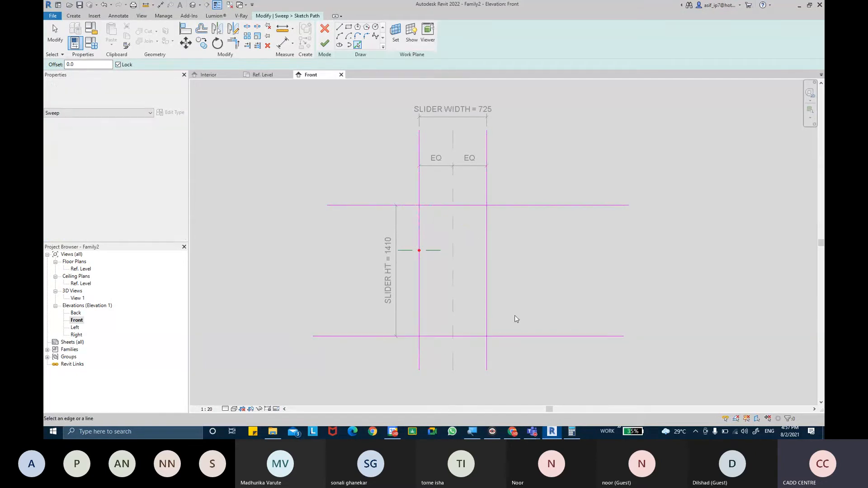
key("Escape")
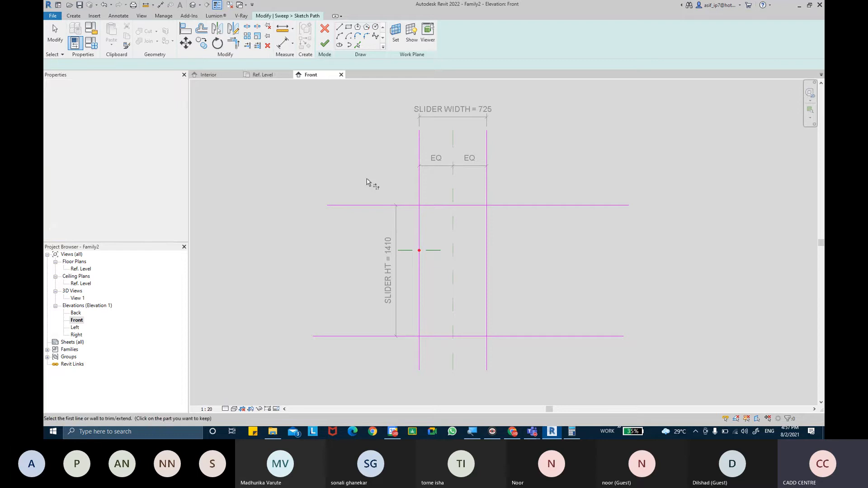
Step: Trim the four path lines at their corners into a closed rectangle and finish the sweep path
left_click(421, 317)
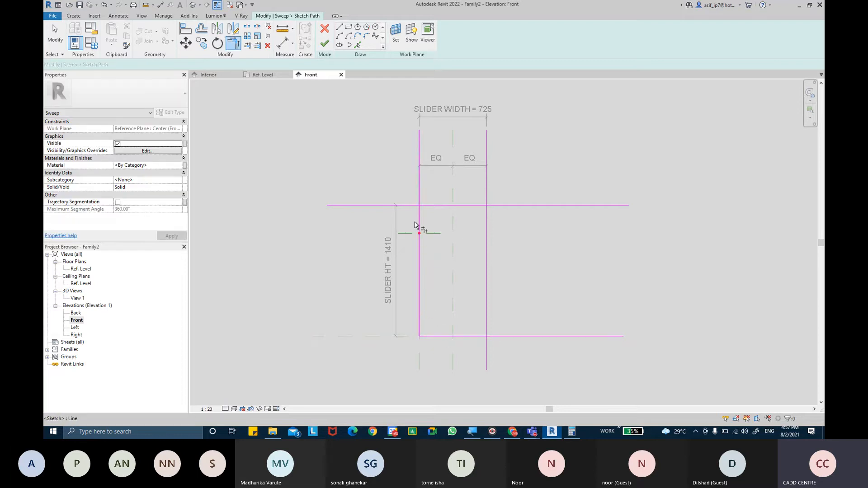
left_click(419, 219)
left_click(426, 206)
left_click(468, 205)
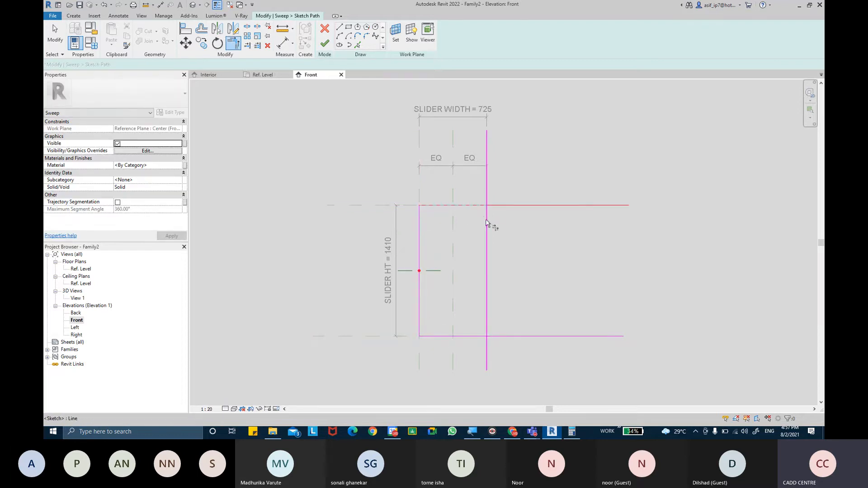
left_click(487, 226)
left_click(488, 244)
left_click(474, 336)
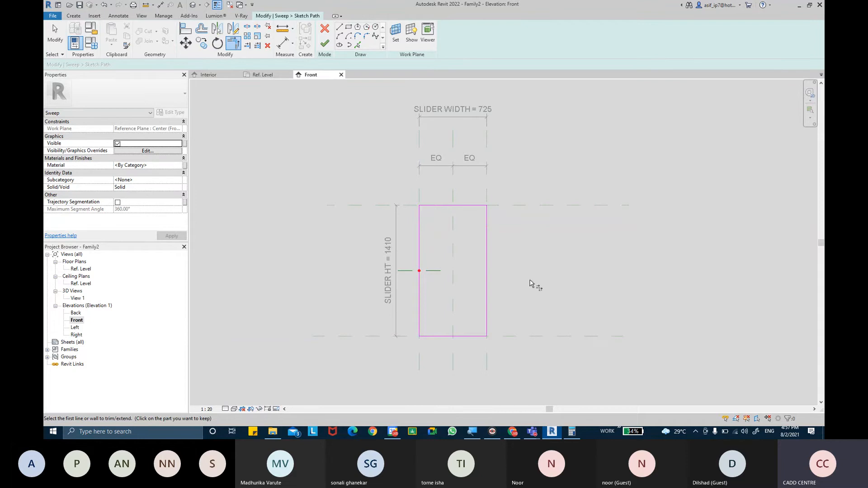
middle_click_drag(531, 283, 528, 281)
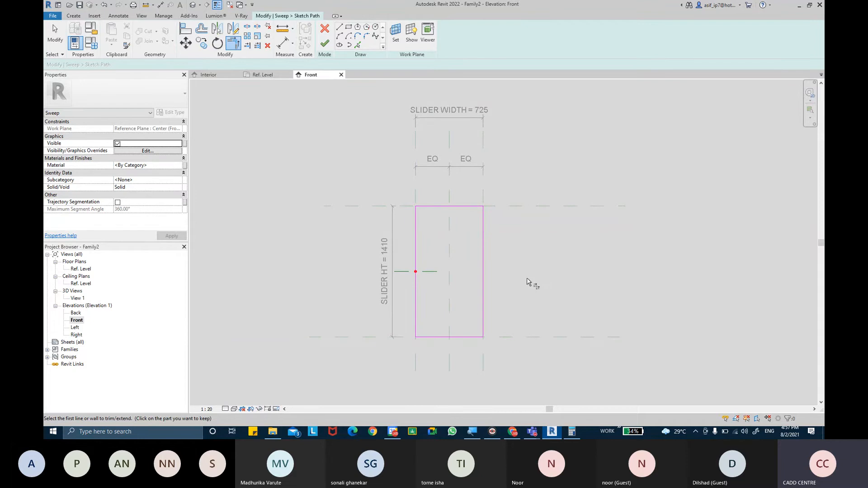
left_click(325, 43)
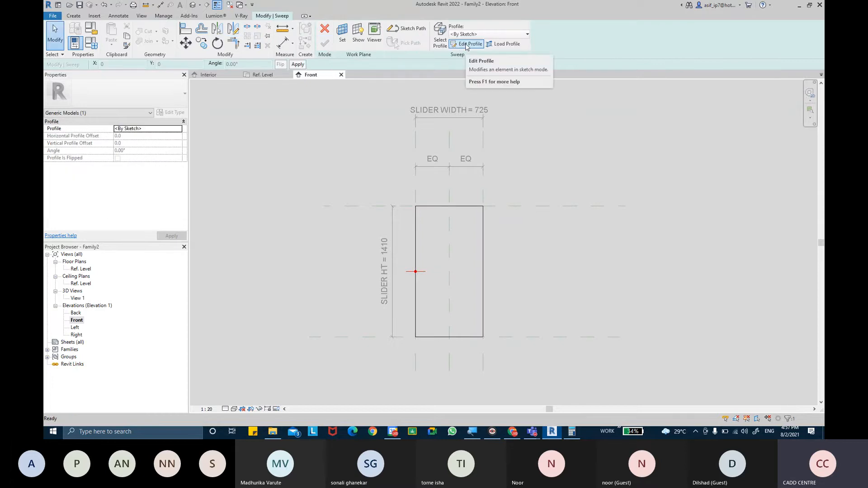
Step: Open the sweep's profile sketch for editing in the Floor Plan: Ref. Level view
left_click(467, 44)
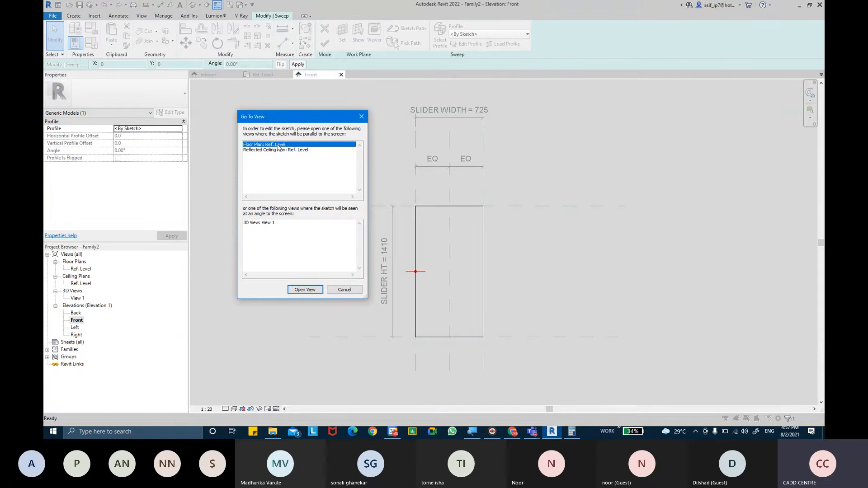
left_click(308, 290)
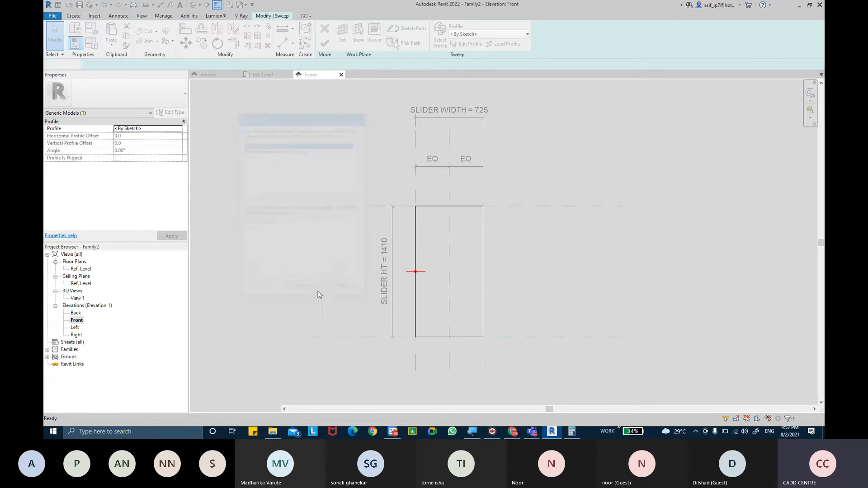
scroll(487, 229, "up", 3)
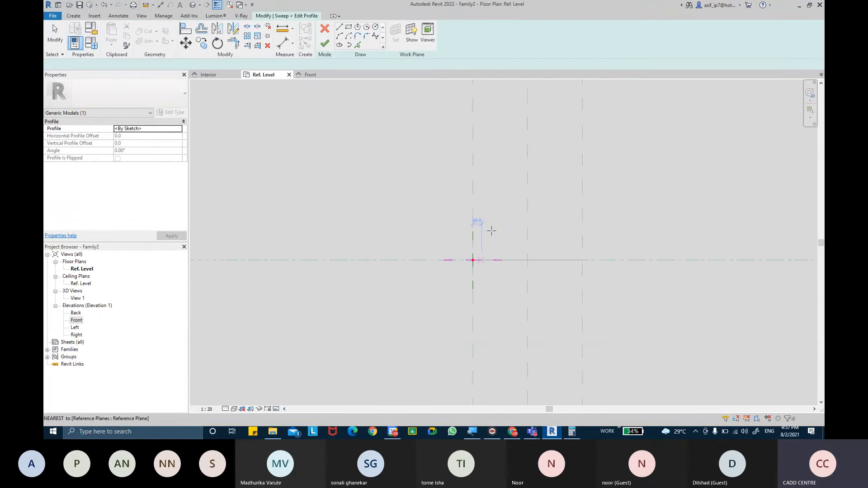
Step: Open the Ref. Level floor plan of the SLIDING WINDOWS family and dimension the clear distance between the upper two track ribs
left_click(208, 75)
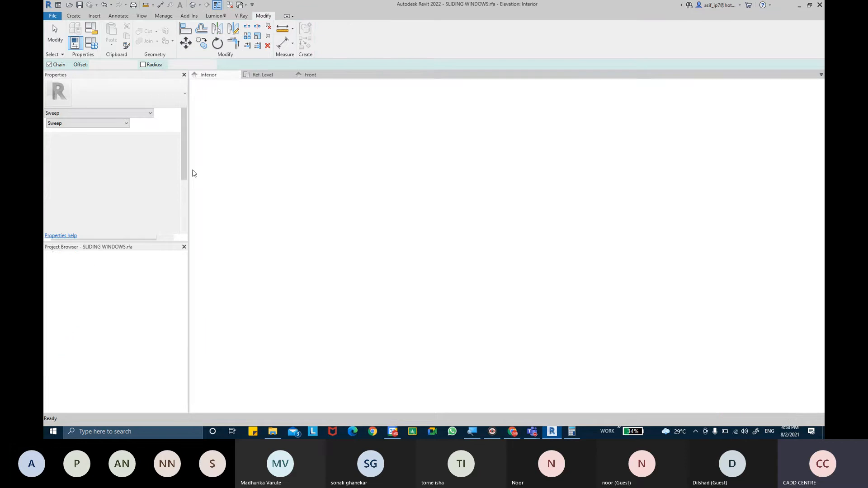
double_click(81, 269)
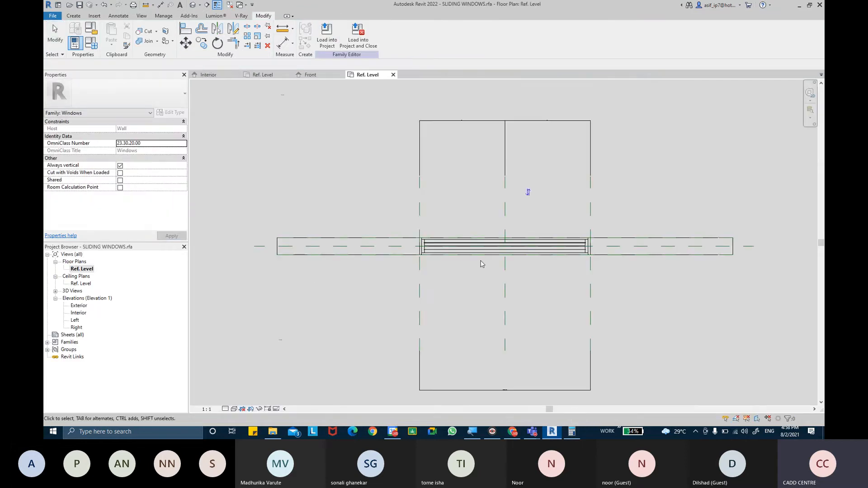
scroll(438, 240, "up", 5)
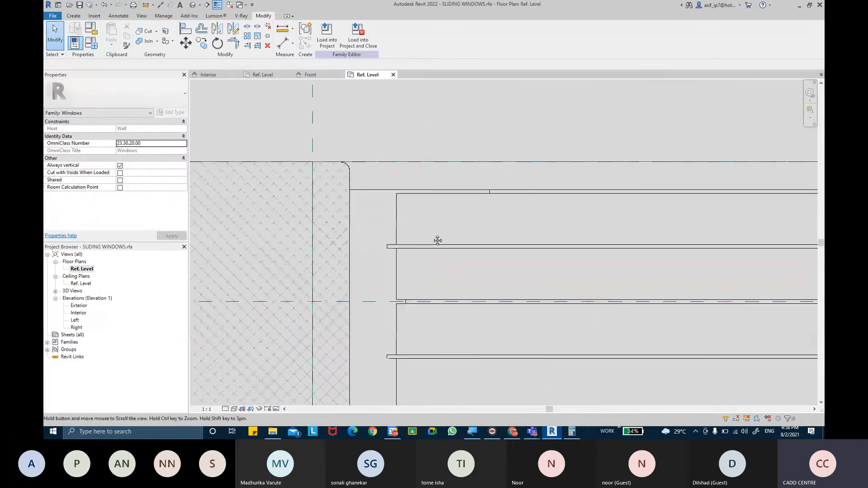
middle_click_drag(438, 240, 427, 242)
key("d")
key("i")
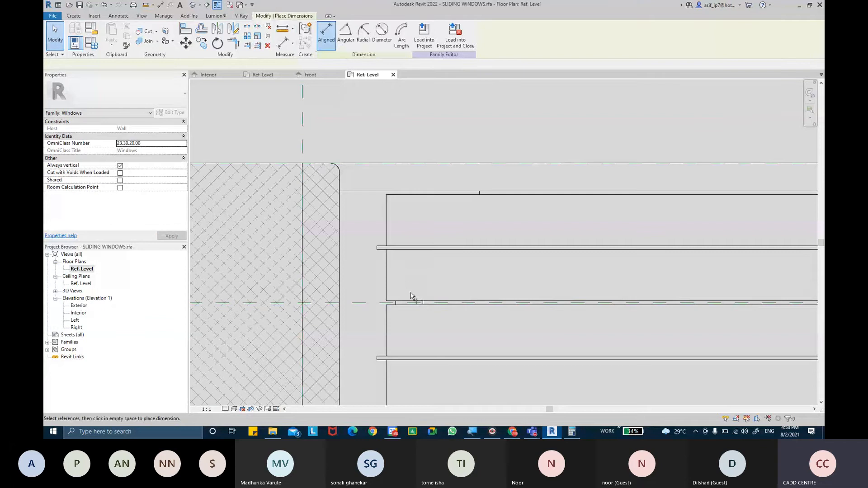
left_click(413, 302)
left_click(420, 196)
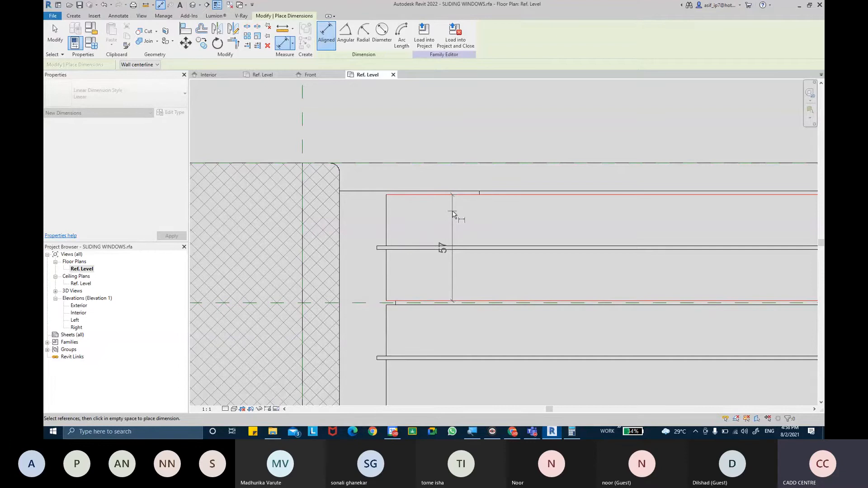
left_click(452, 214)
scroll(434, 234, "up", 2)
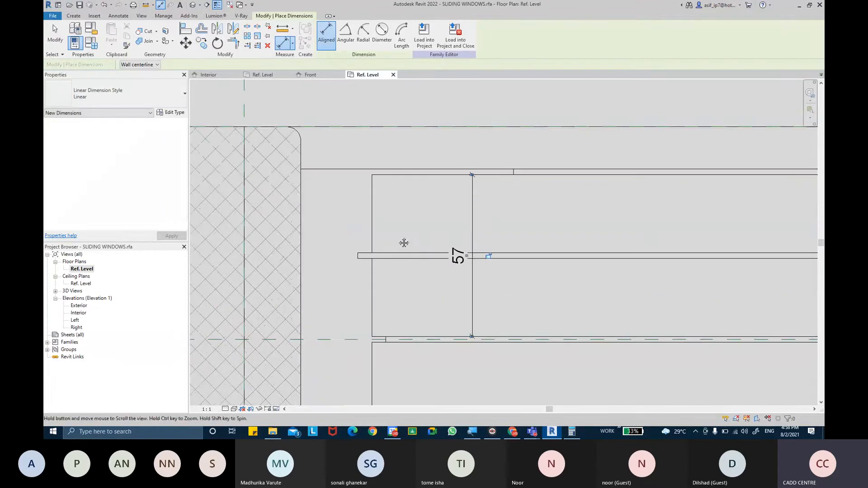
middle_click_drag(404, 243, 402, 239)
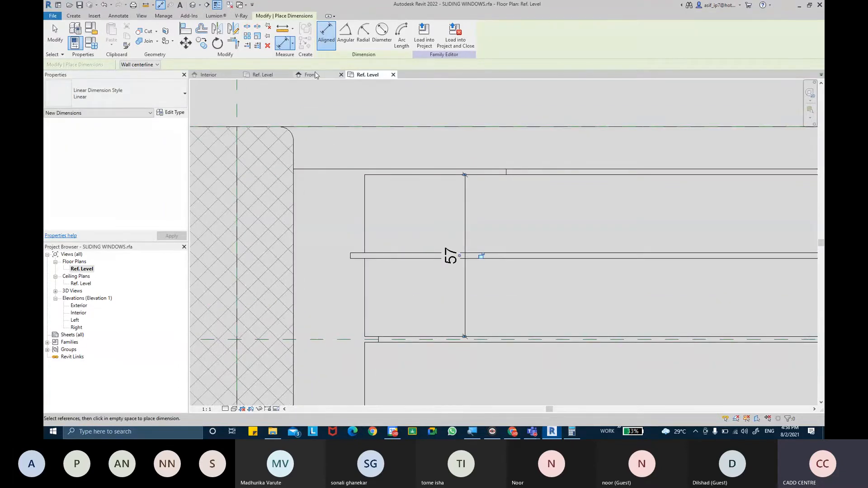
Step: Return to the Family2 sweep profile sketch and draw a rectangle about 50 by 90 mm from the vertical reference plane, straddling the horizontal path plane
left_click(278, 77)
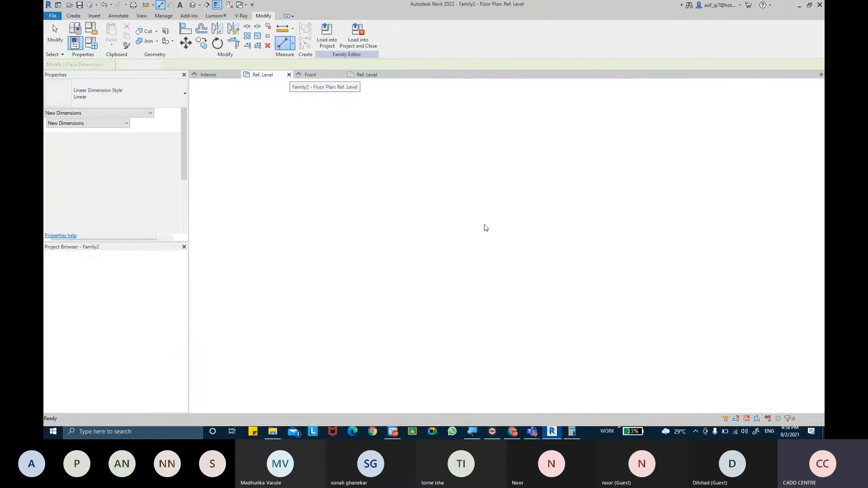
key("Escape")
scroll(484, 260, "up", 3)
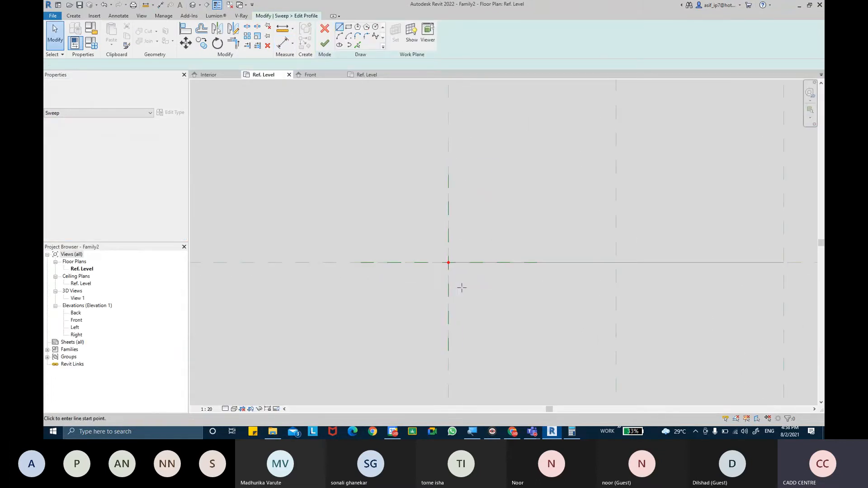
key("l")
key("i")
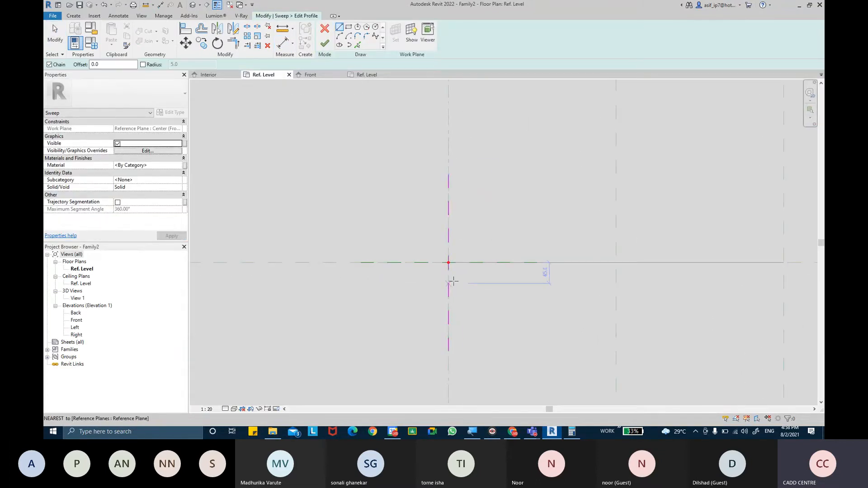
left_click(349, 28)
left_click(449, 283)
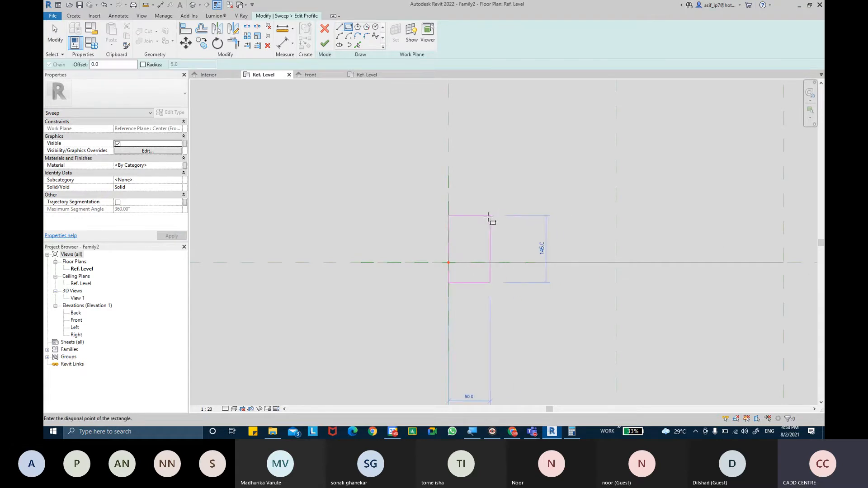
left_click(472, 241)
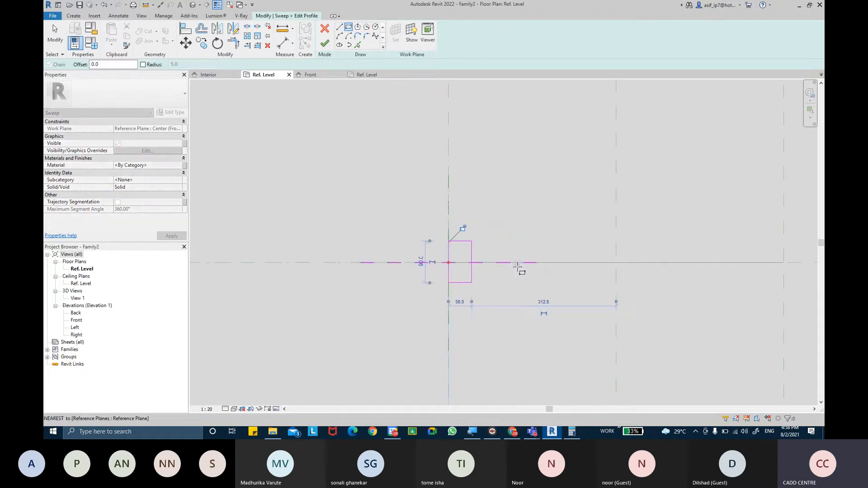
key("Escape")
key("Escape")
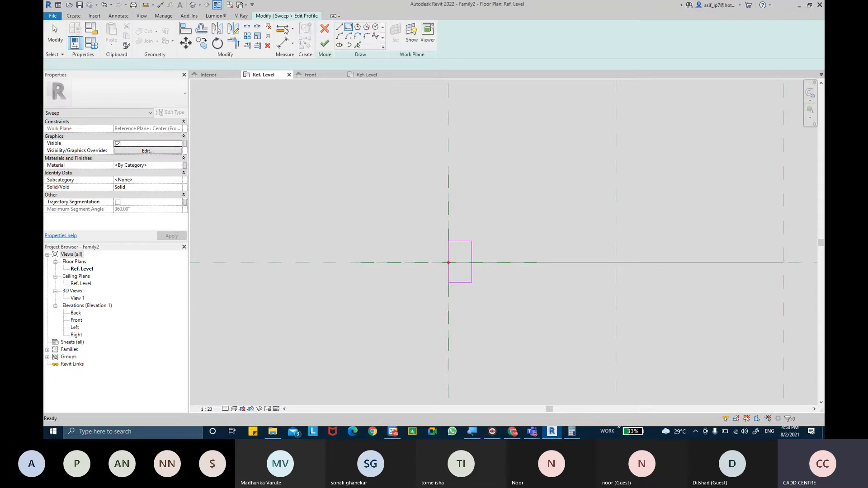
Step: Align and lock the profile rectangle's left edge to the vertical reference plane passing through the path point
key("a")
key("l")
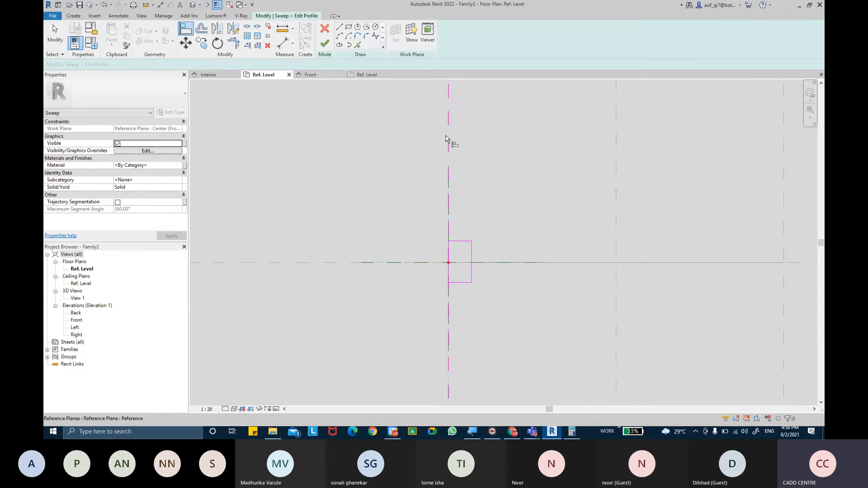
left_click(448, 219)
left_click(450, 252)
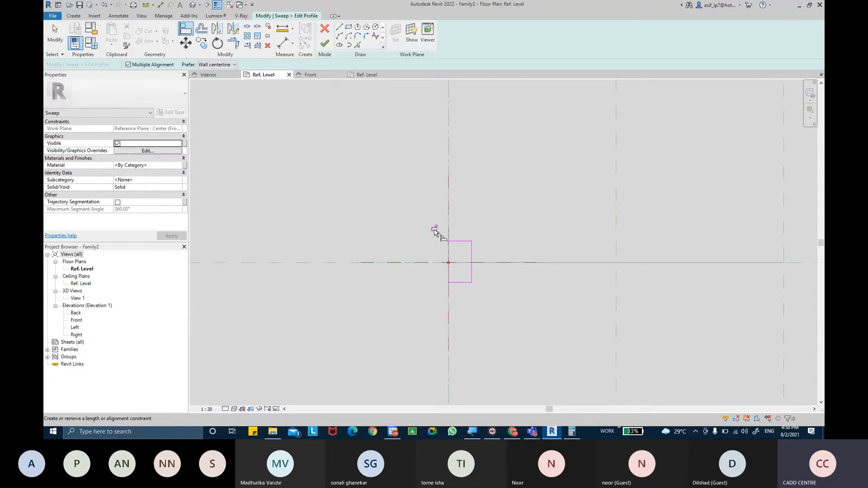
key("Escape")
Step: Dimension the rectangle's top and bottom edges to the horizontal reference plane and make the two segments equal
scroll(497, 219, "up", 1)
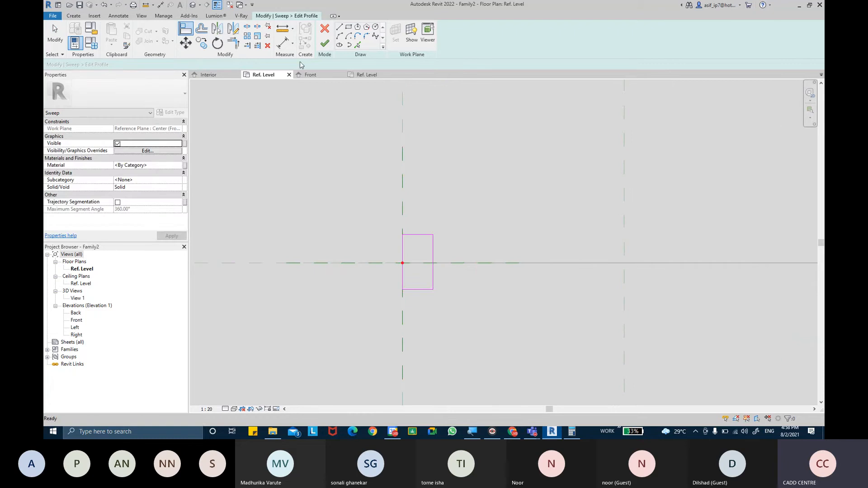
left_click(287, 46)
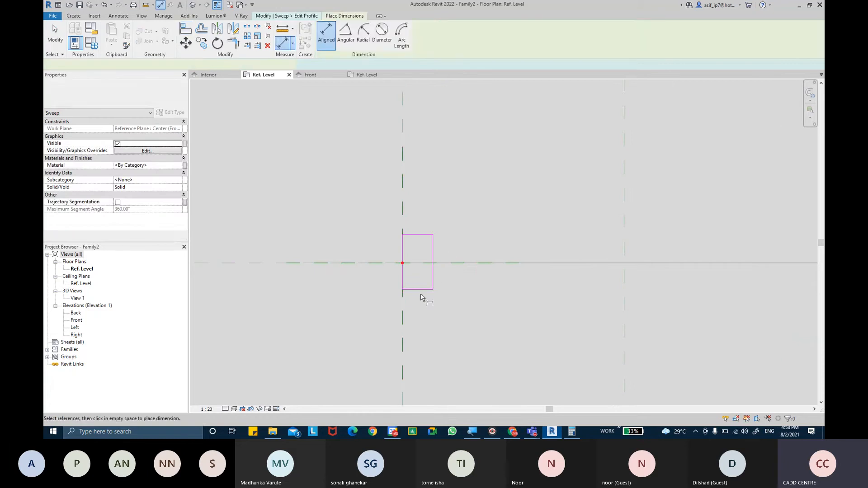
left_click(422, 267)
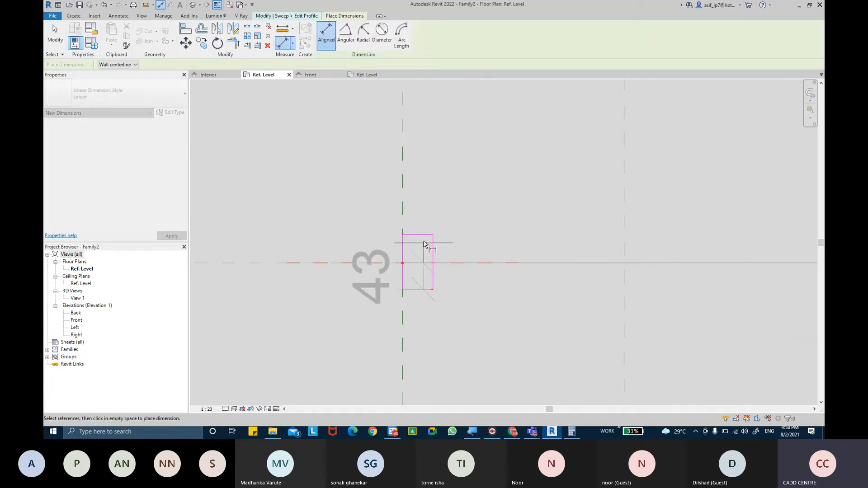
left_click(558, 186)
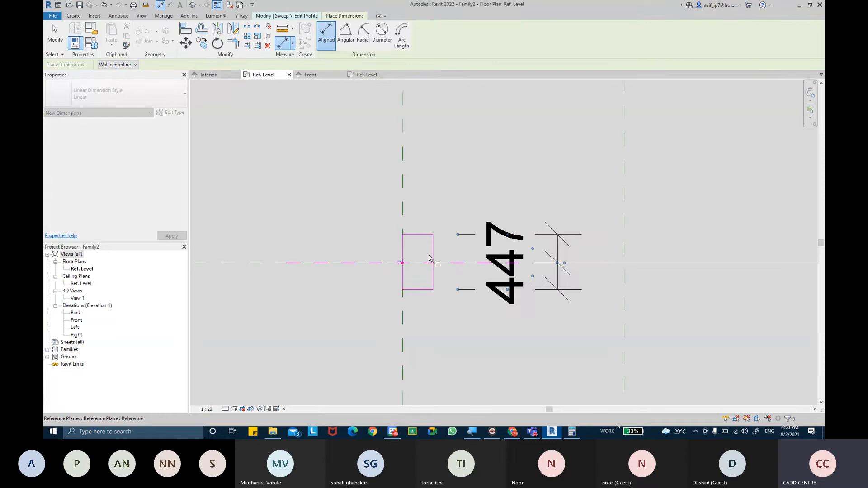
left_click(400, 264)
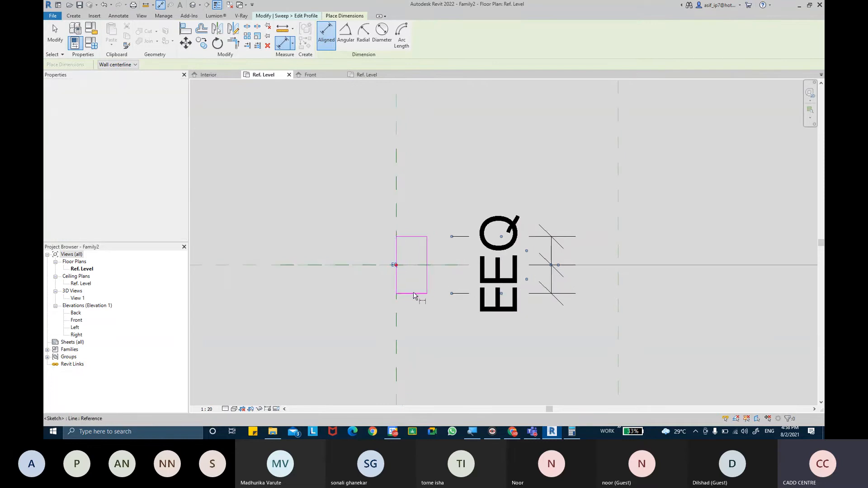
Step: Set the view scale to 1:2 and add an overall dimension between the rectangle's top and bottom edges
left_click(207, 409)
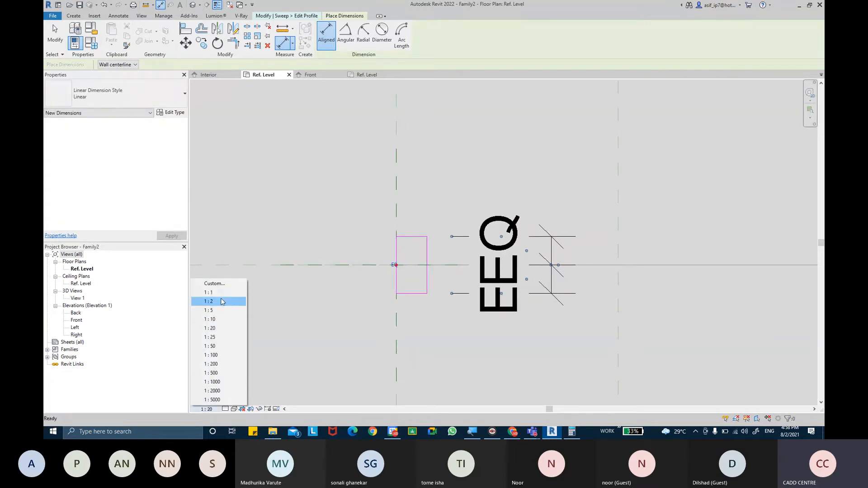
left_click(208, 301)
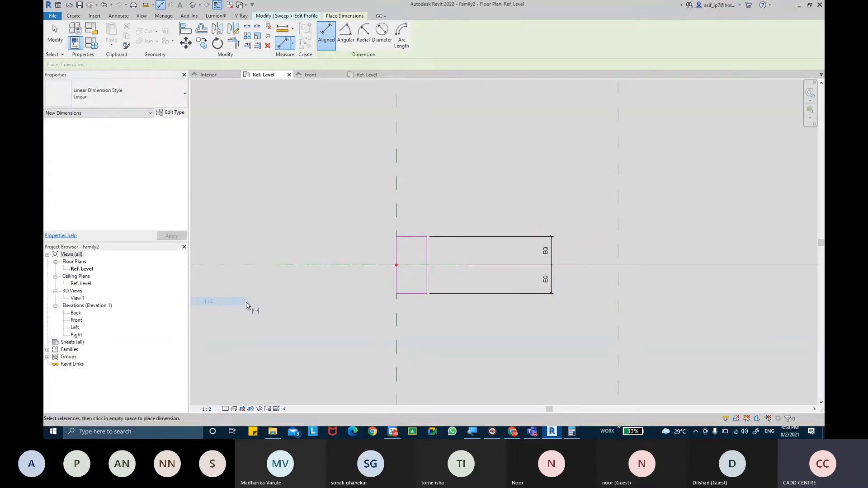
left_click(421, 244)
left_click(588, 226)
scroll(601, 302, "up", 2)
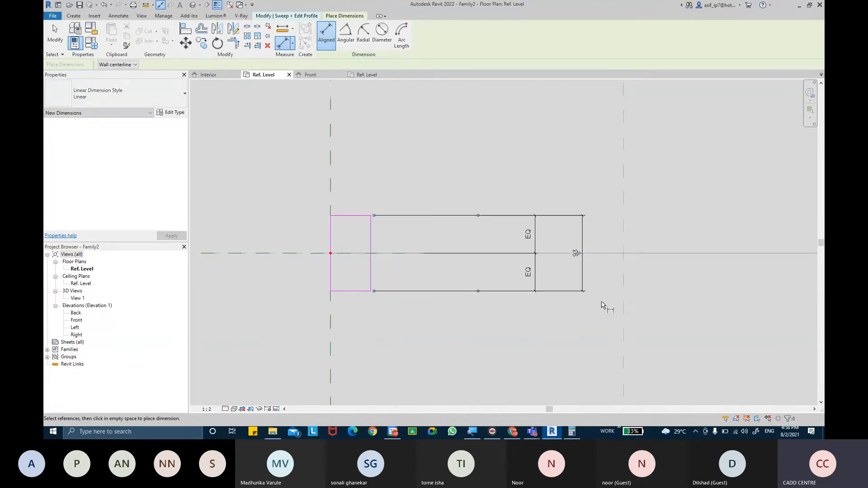
key("Escape")
key("Escape")
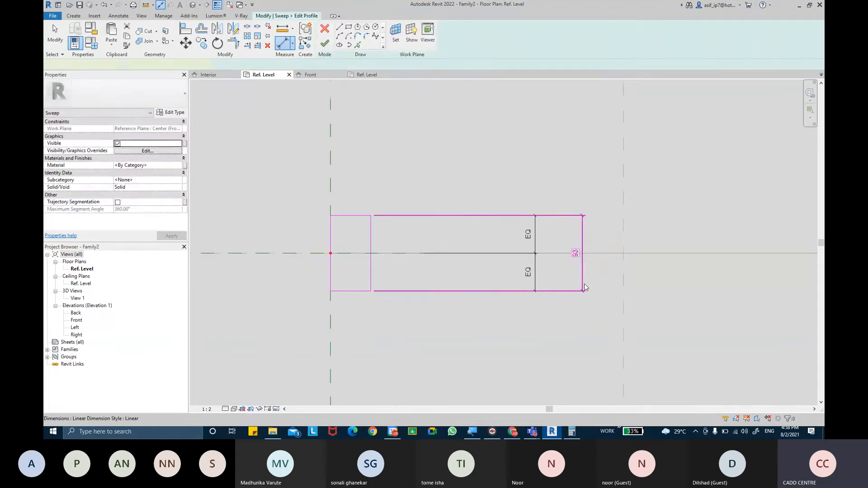
Step: Label the overall profile dimension with a new type-based family parameter named SLIDER THICKNESS
left_click(582, 284)
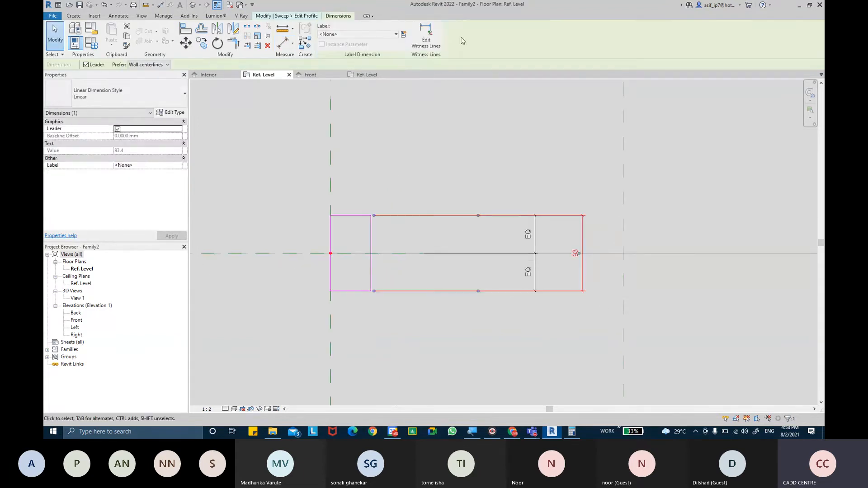
left_click(404, 35)
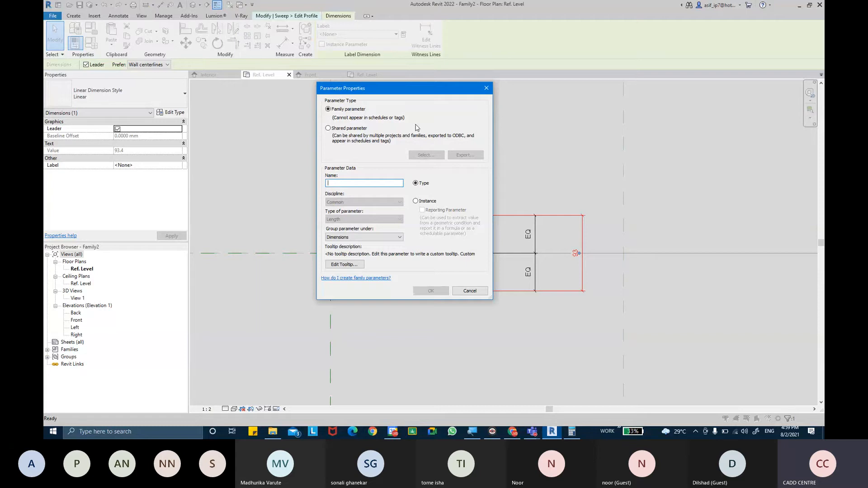
type("SLIDE")
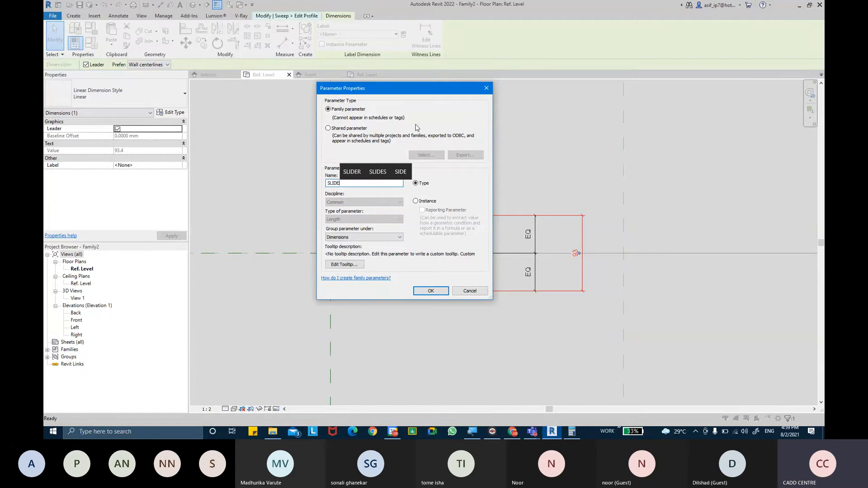
type("R ")
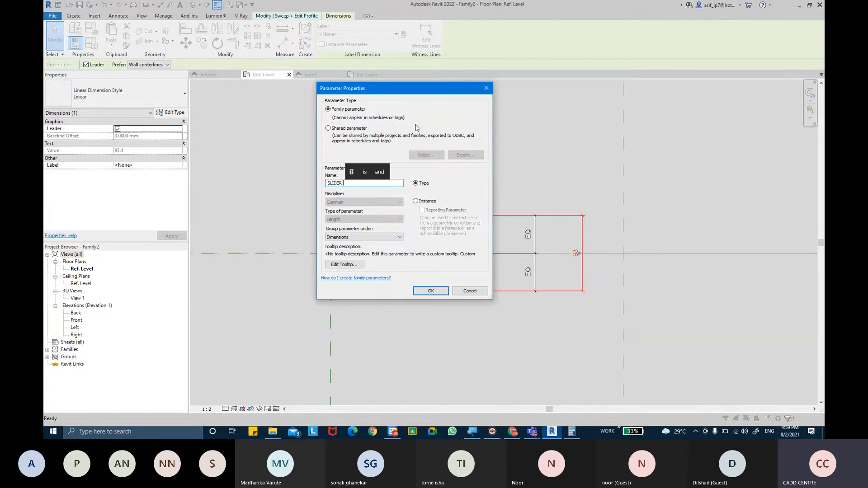
type("THICK")
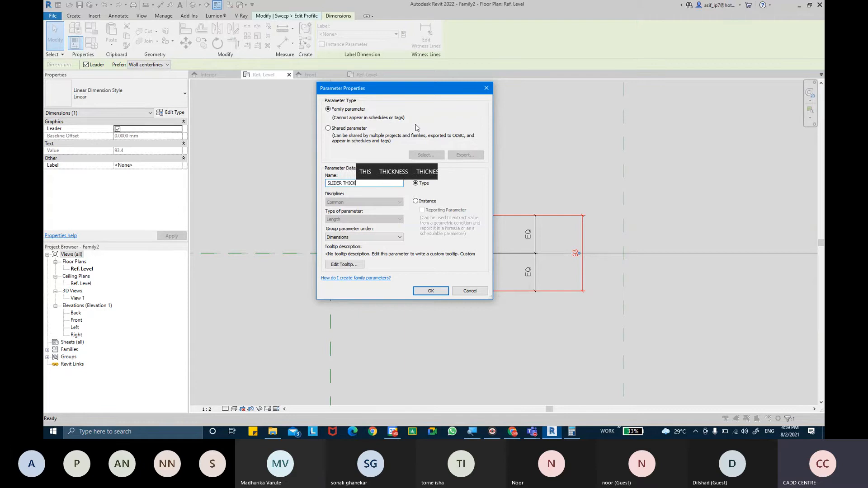
type("NESS")
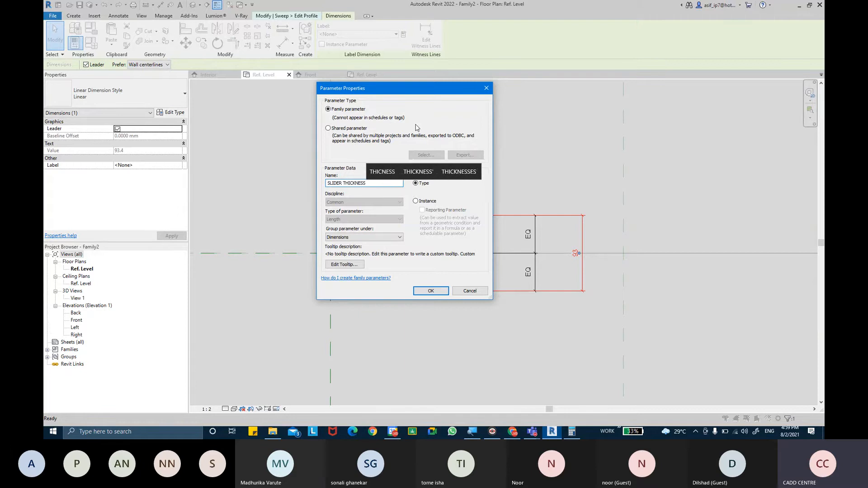
key("Return")
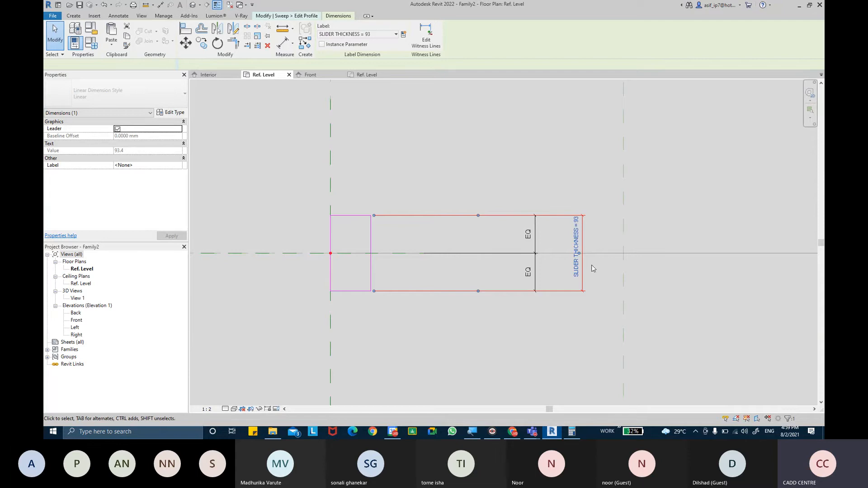
left_click(595, 288)
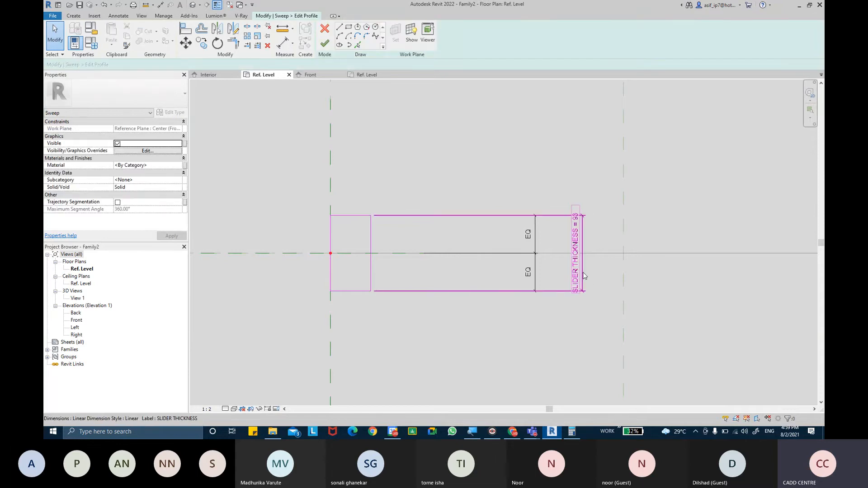
Step: Set the SLIDER THICKNESS family parameter to 57 and apply the change
scroll(581, 222, "up", 3)
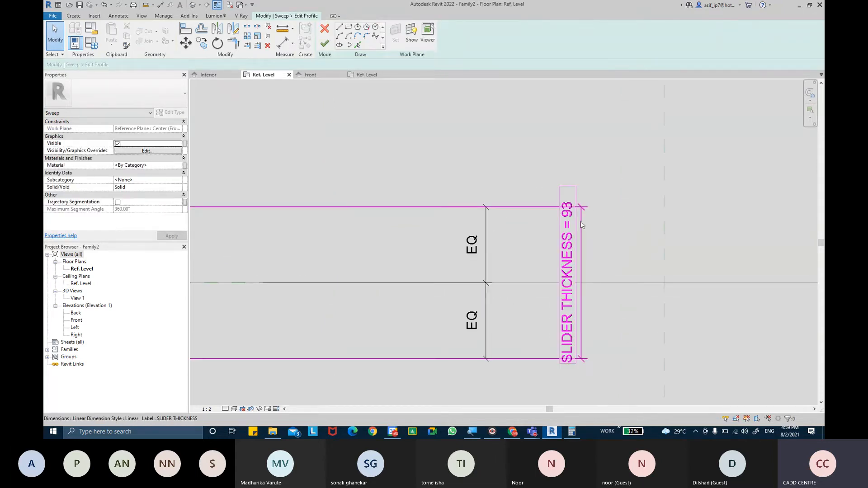
scroll(579, 220, "down", 1)
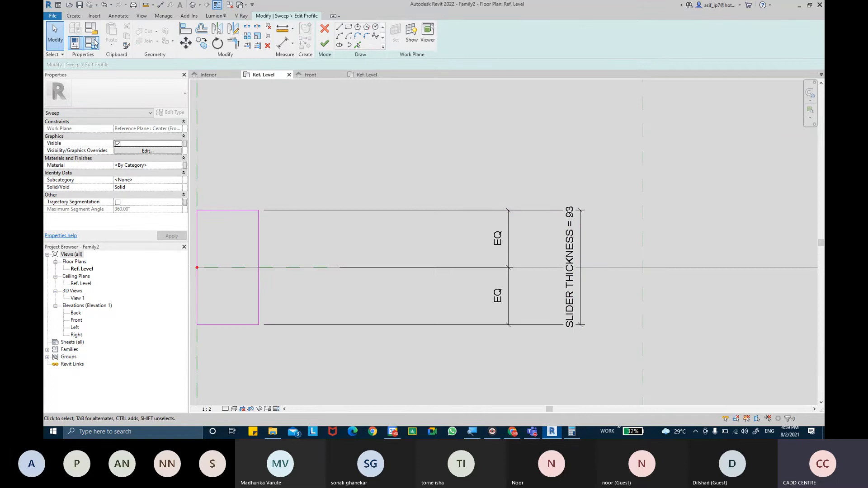
key("f")
key("t")
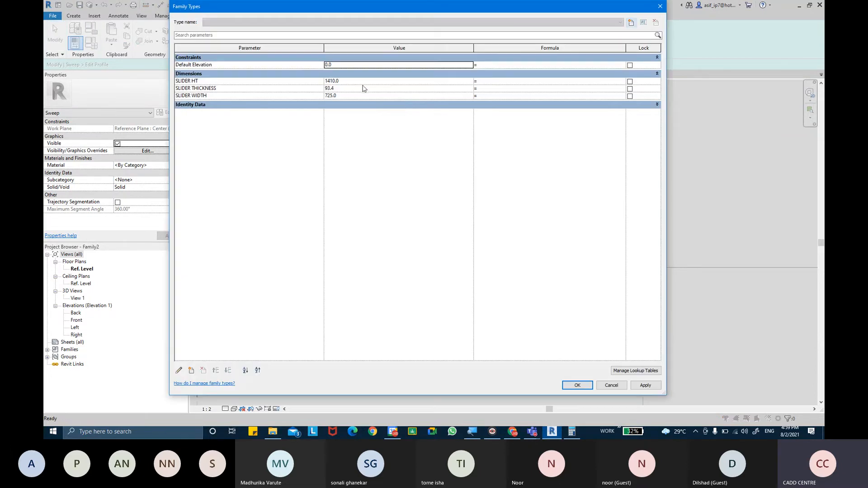
left_click(362, 89)
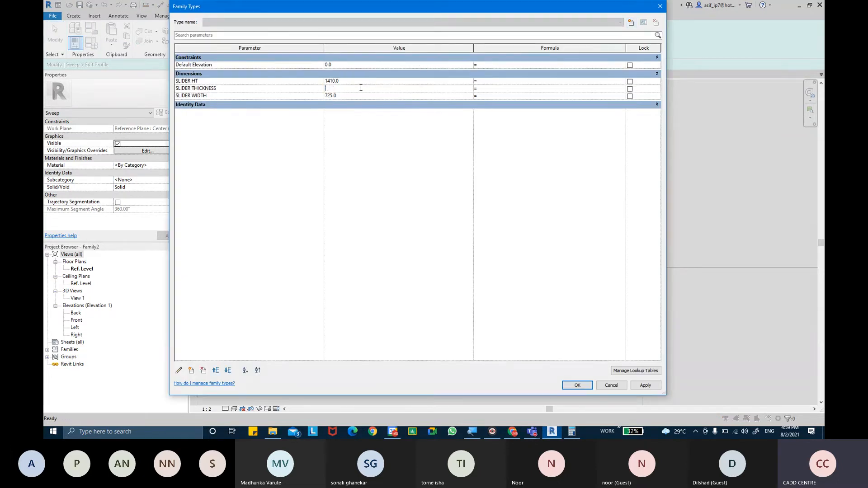
key("Tab")
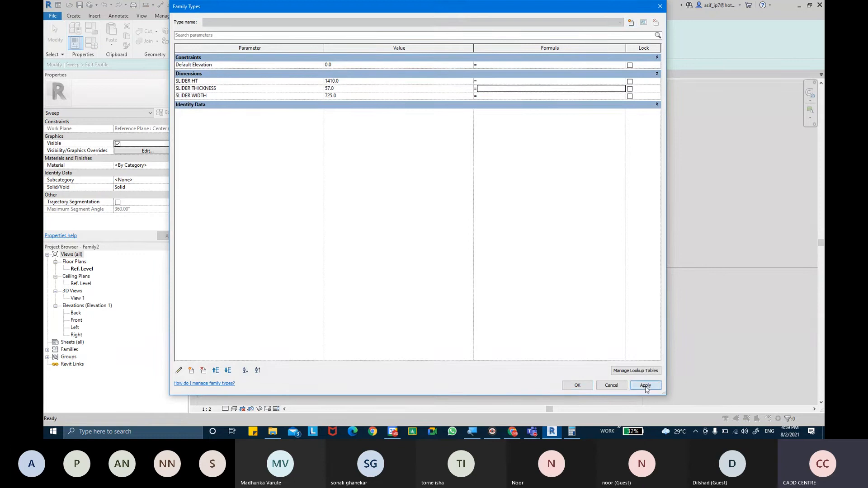
left_click(645, 385)
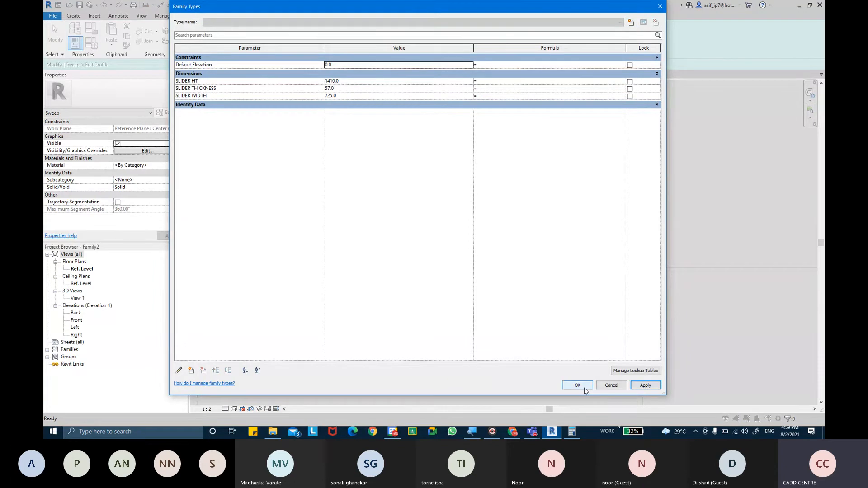
left_click(583, 387)
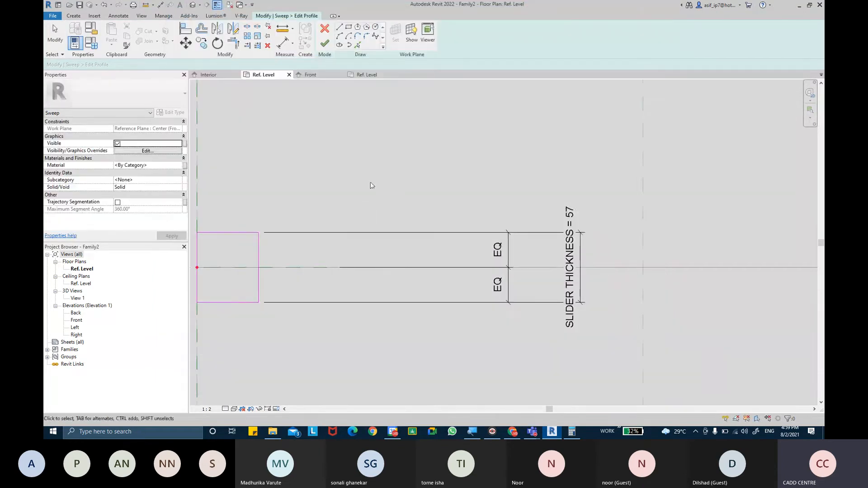
Step: Add an aligned dimension across the profile rectangle's width, placed above its upper edge
middle_click_drag(490, 177, 491, 176)
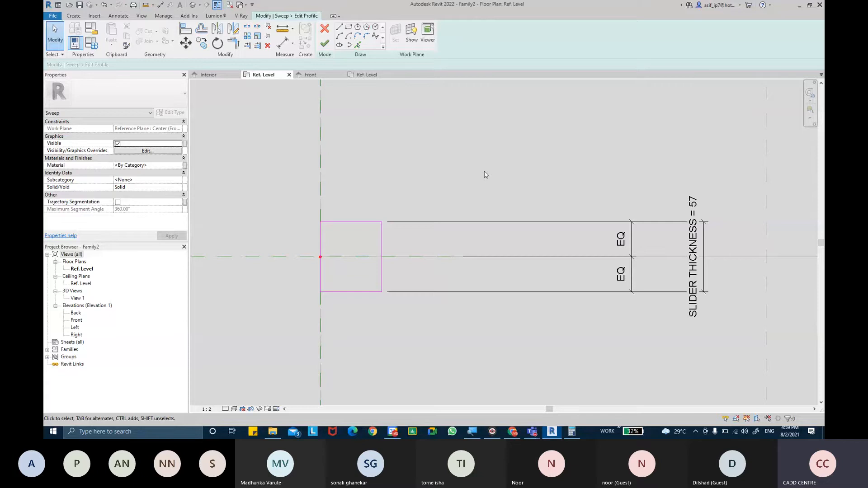
left_click(283, 42)
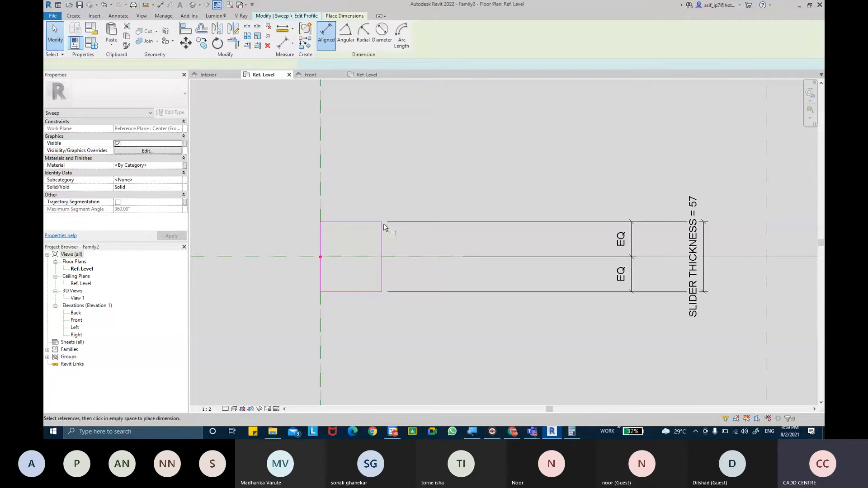
left_click(384, 231)
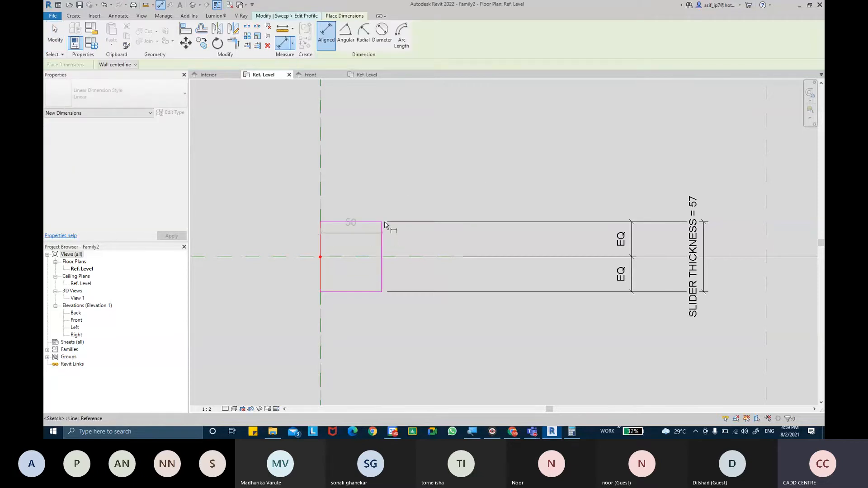
left_click(394, 186)
key("Escape")
key("Escape")
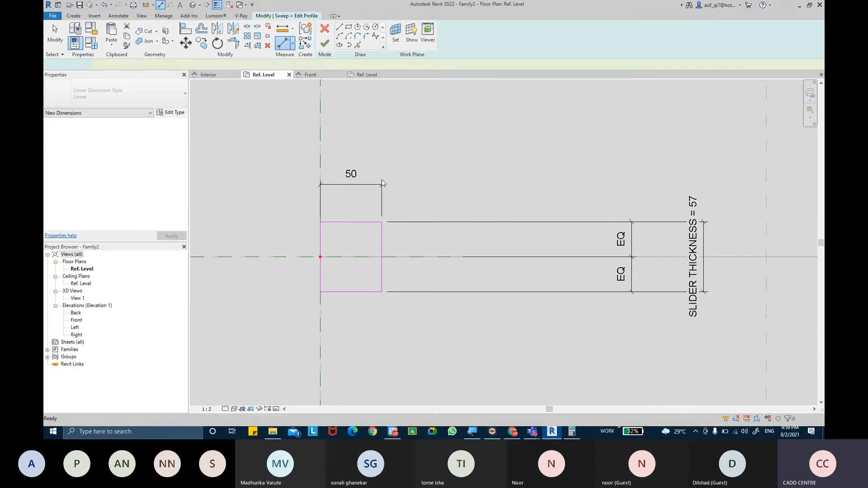
Step: Label the rectangle's width dimension with a new type-based family parameter named SLIDER PROFILE WIDTH
left_click(381, 185)
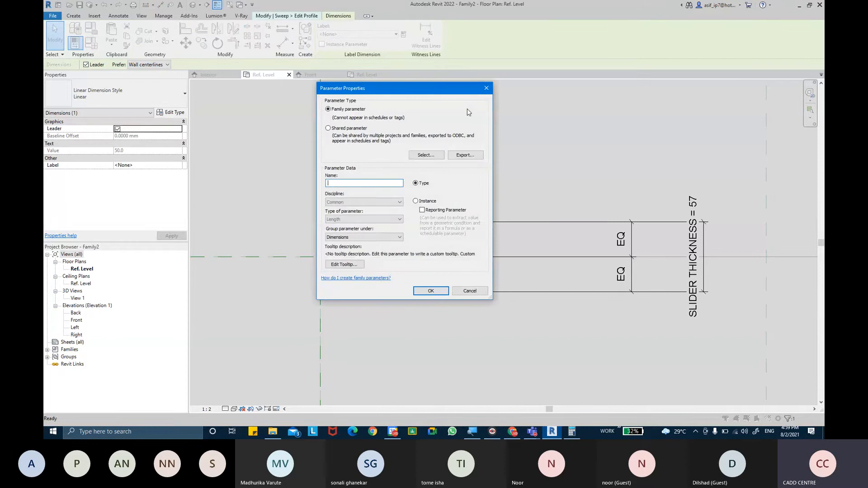
type("SLIS")
key("BackSpace")
type("D")
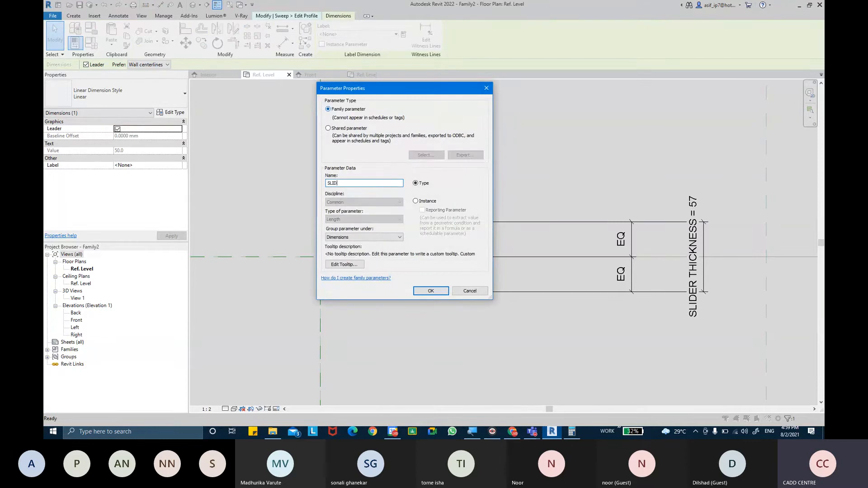
type("ER WID")
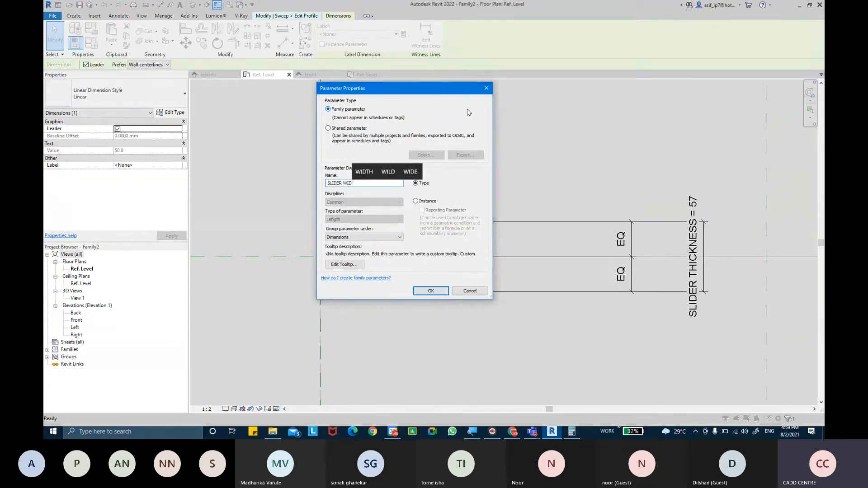
type("TH")
key("Return")
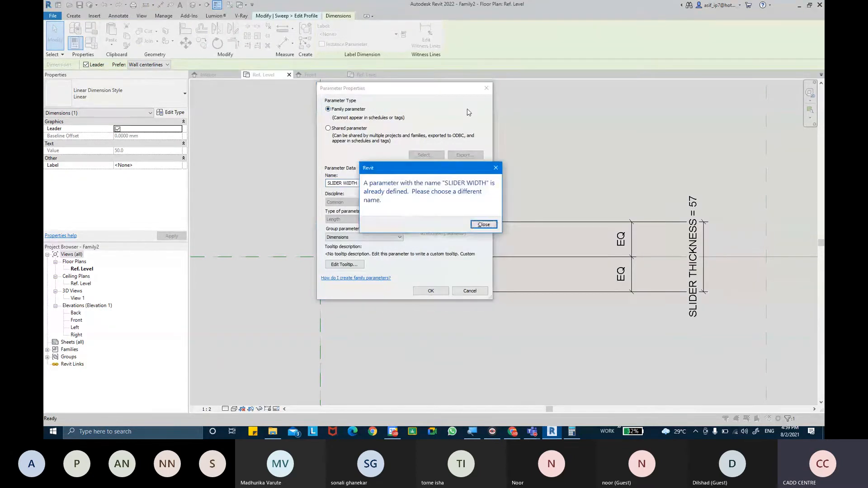
left_click(483, 225)
left_click(361, 183)
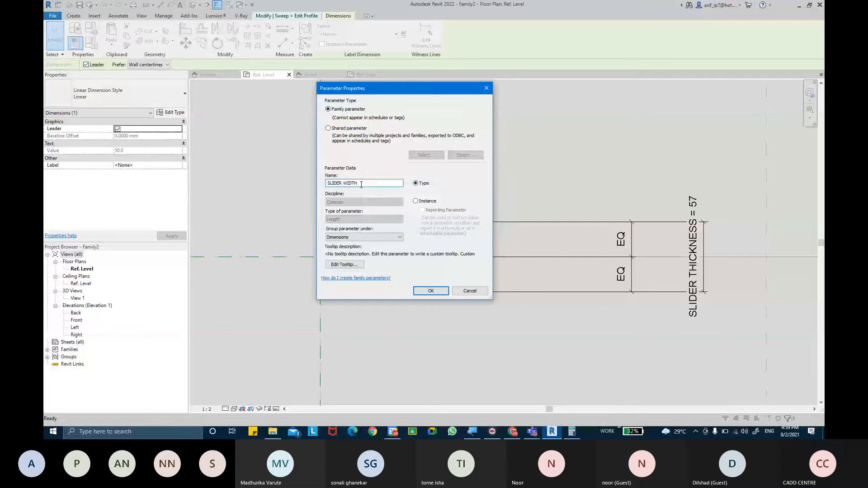
key("BackSpace")
key("BackSpace")
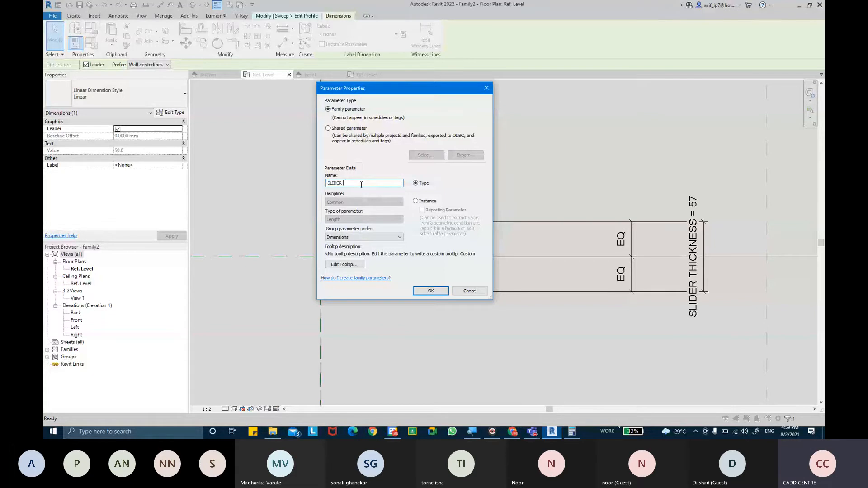
type("PRO")
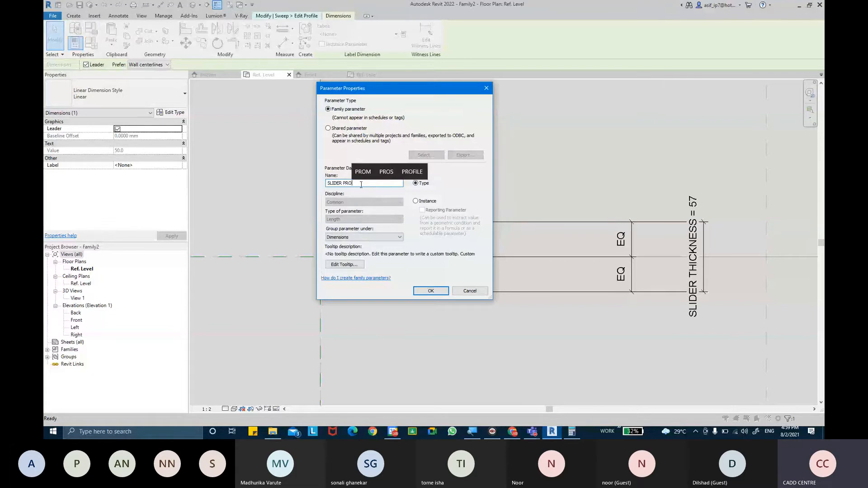
key("Return")
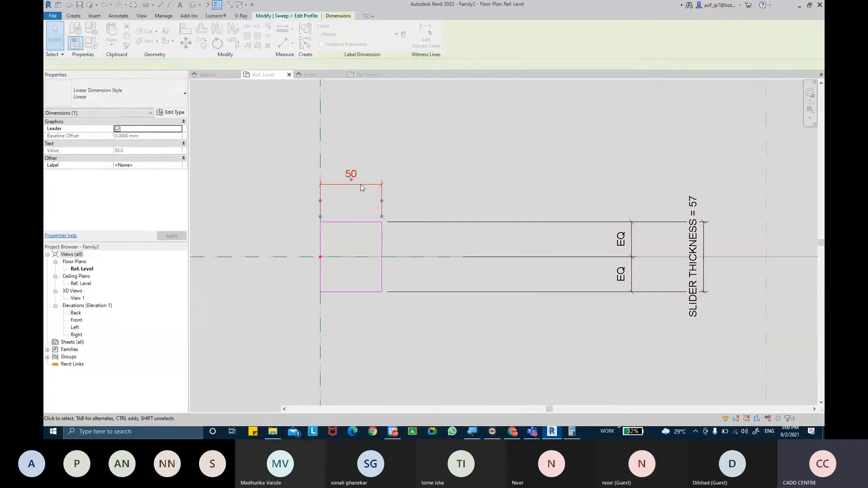
left_click(462, 198)
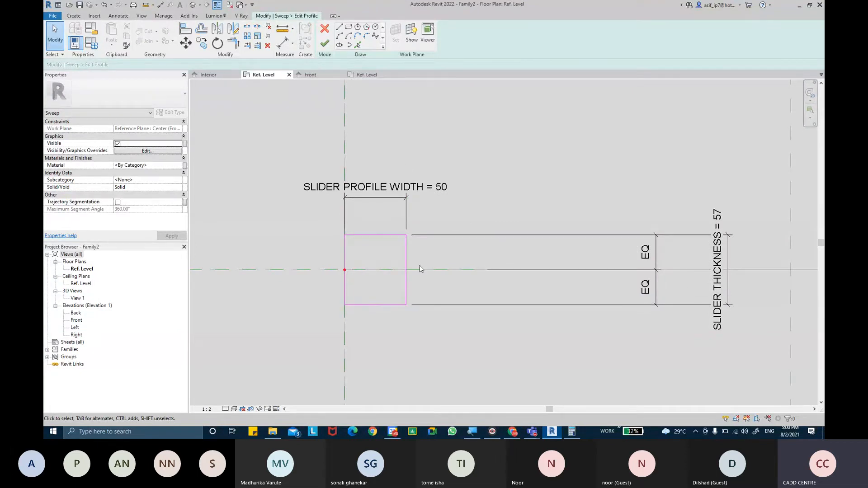
Step: Sketch a half-tab outline from the path point: 5 mm outward along the horizontal reference plane, 1 mm up, and back to the rectangle's edge
scroll(348, 264, "up", 2)
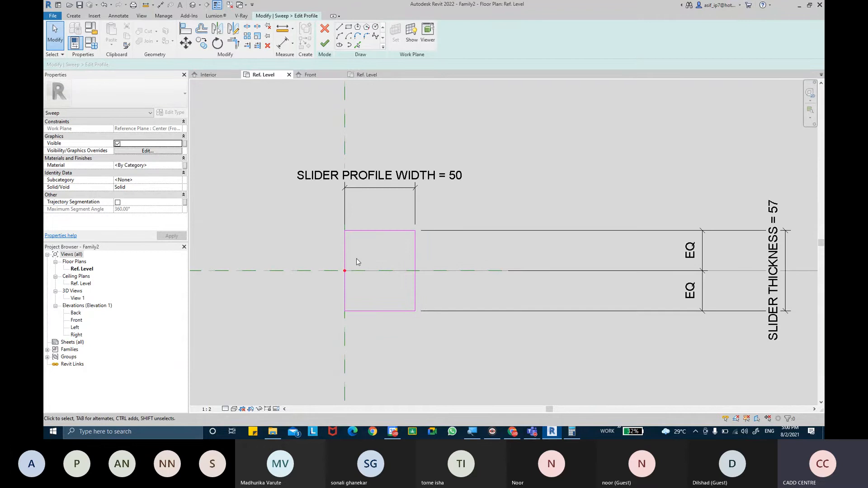
scroll(371, 257, "down", 2)
scroll(346, 267, "up", 4)
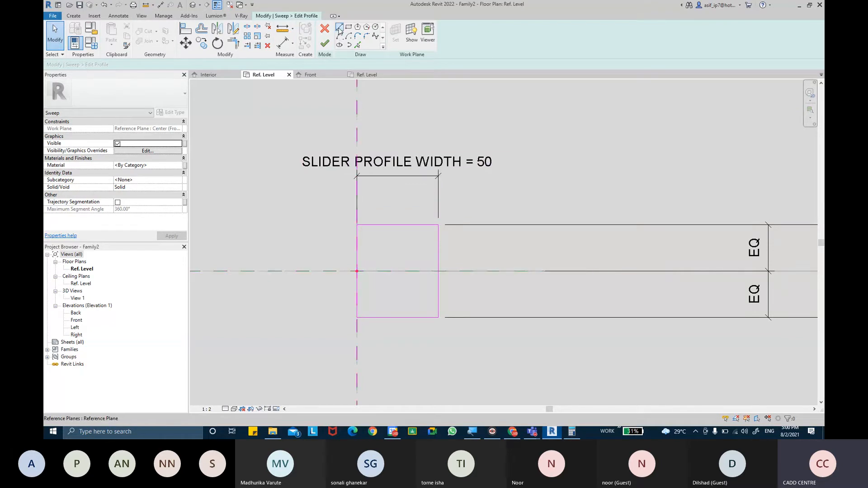
scroll(357, 271, "up", 2)
key("l")
key("i")
left_click(367, 273)
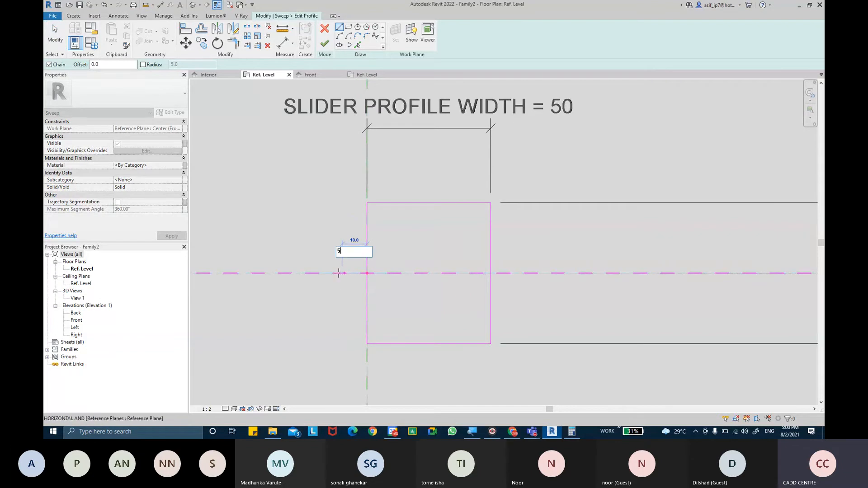
scroll(341, 254, "up", 1)
left_click(356, 277)
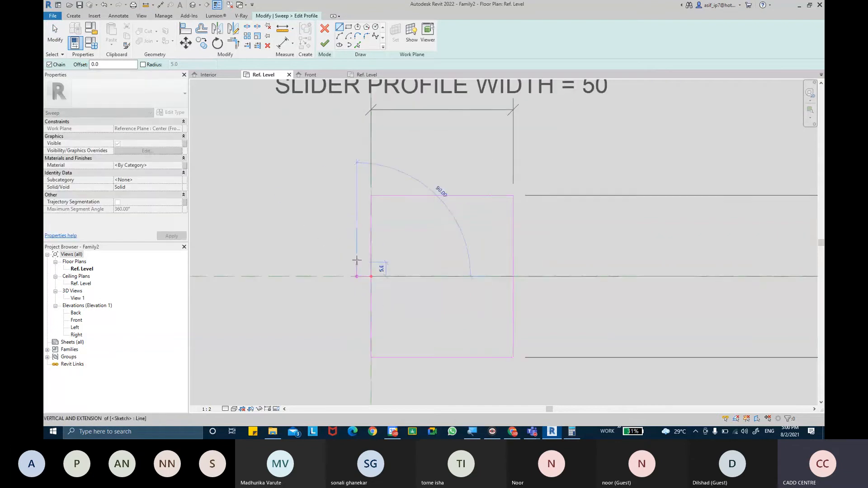
type("5")
key("Return")
left_click(375, 275)
scroll(375, 277, "up", 3)
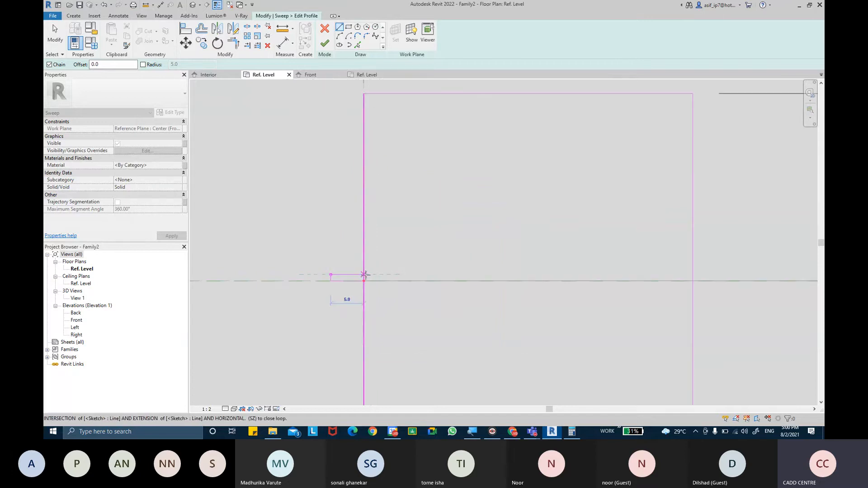
key("Escape")
key("Escape")
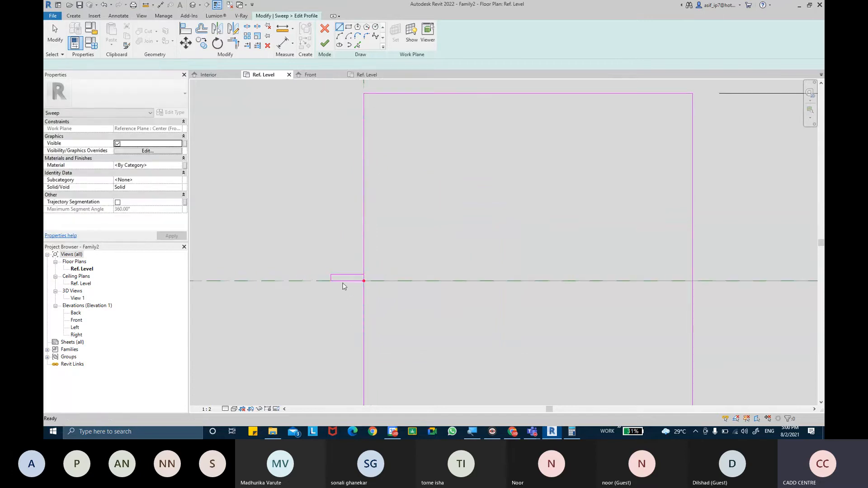
Step: Delete the tab line lying on the horizontal reference plane and mirror the other two tab lines across that plane
left_click(343, 282)
key("Escape")
left_click_drag(316, 255, 374, 295)
left_click(233, 28)
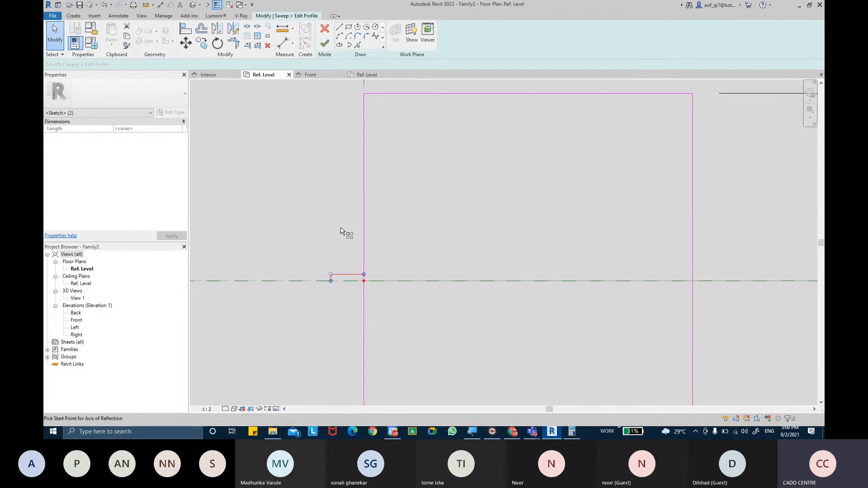
left_click(331, 281)
left_click(363, 282)
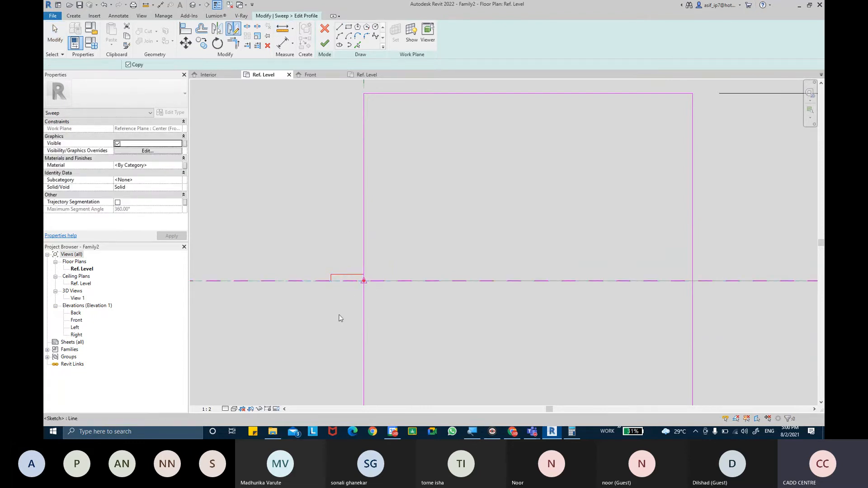
Step: Delete the mirrored short end line and use Trim/Extend to join the original end line to the tab's lower edge
left_click(331, 285)
scroll(332, 286, "up", 5)
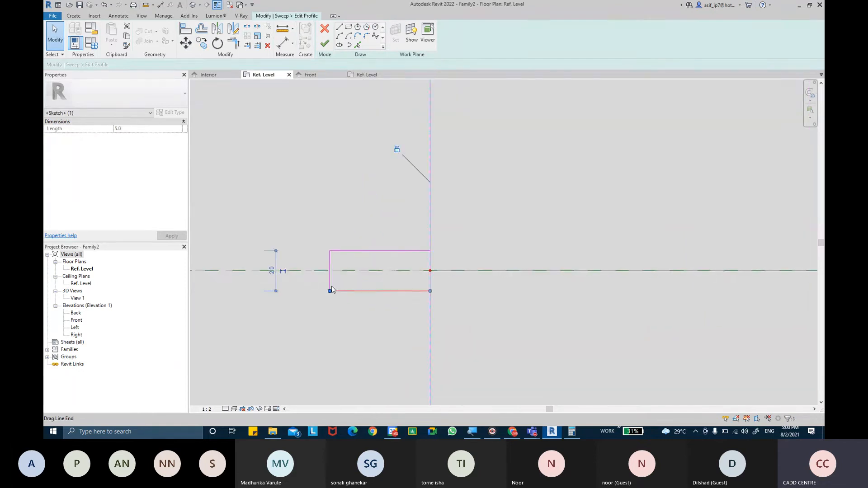
scroll(332, 287, "up", 2)
left_click(329, 281)
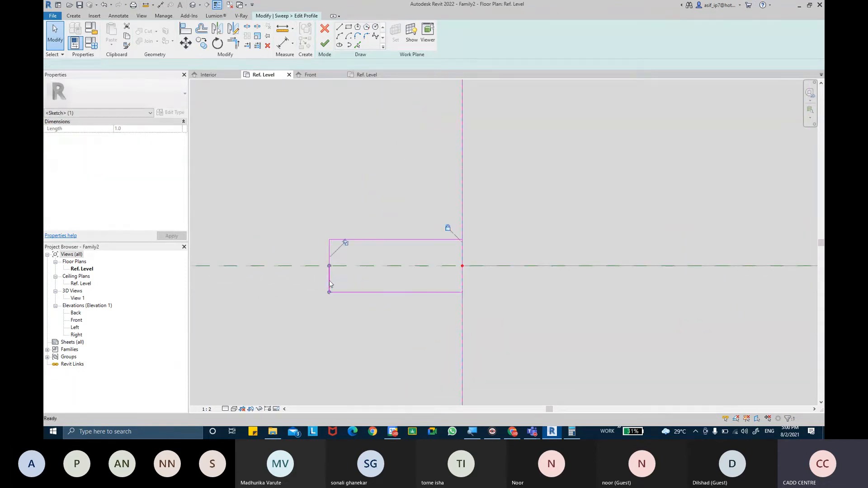
key("Delete")
key("t")
key("r")
left_click(329, 250)
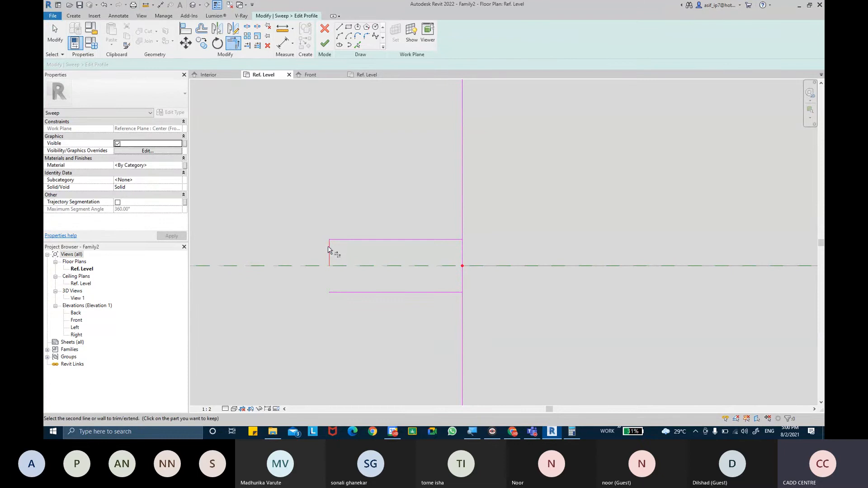
left_click(344, 292)
key("Escape")
key("Escape")
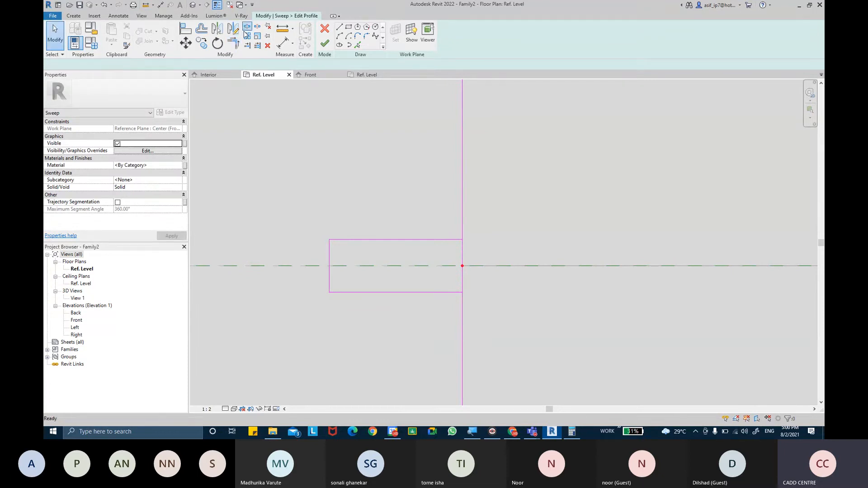
Step: Split the rectangle's path-side edge at both tab lines with Delete Inner Segment, opening the profile into the tab
left_click(246, 36)
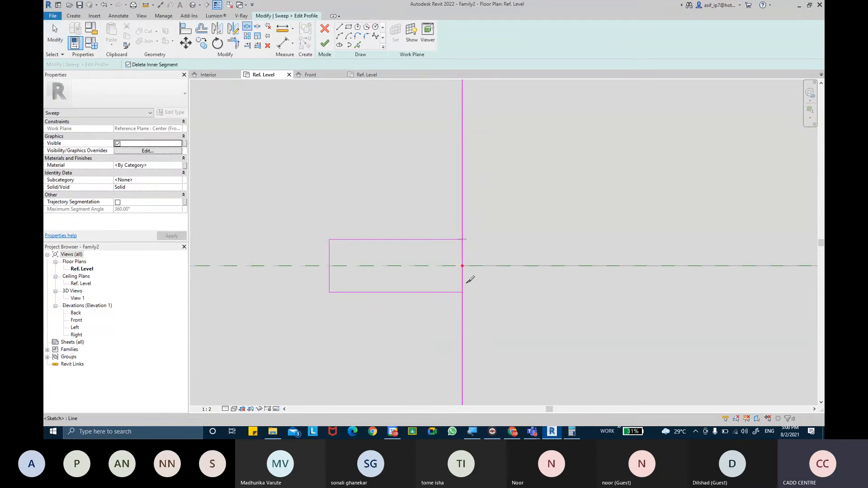
key("s")
key("l")
scroll(519, 229, "down", 8)
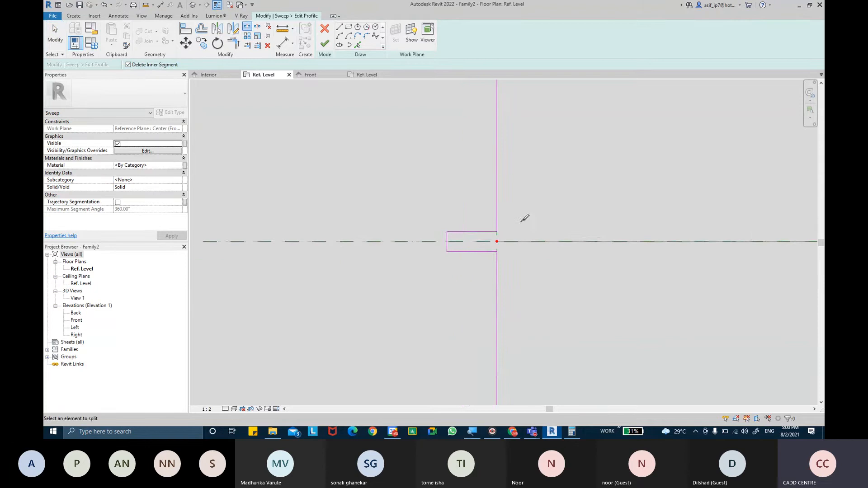
scroll(526, 218, "right", 5, "shift")
key("Escape")
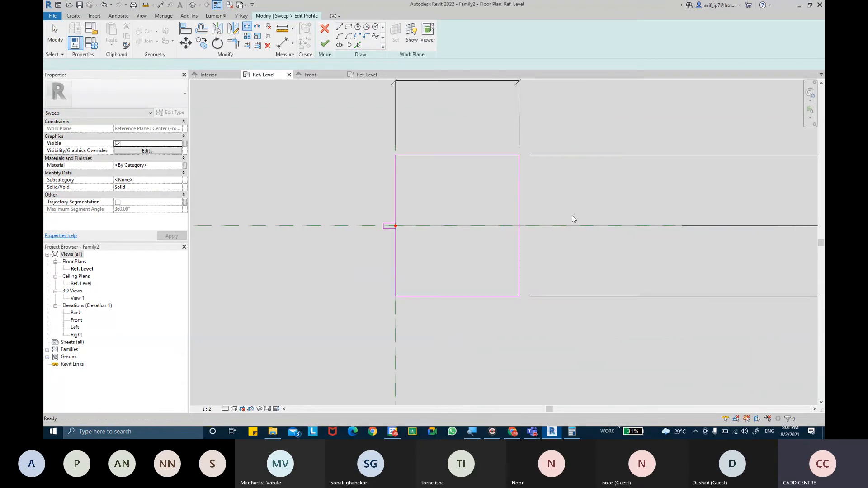
Step: Sketch a half-groove outline from the midpoint of the rectangle's edge opposite the tab: 20 mm inward, 6 mm up, and straight back to that edge
middle_click_drag(560, 211, 554, 228)
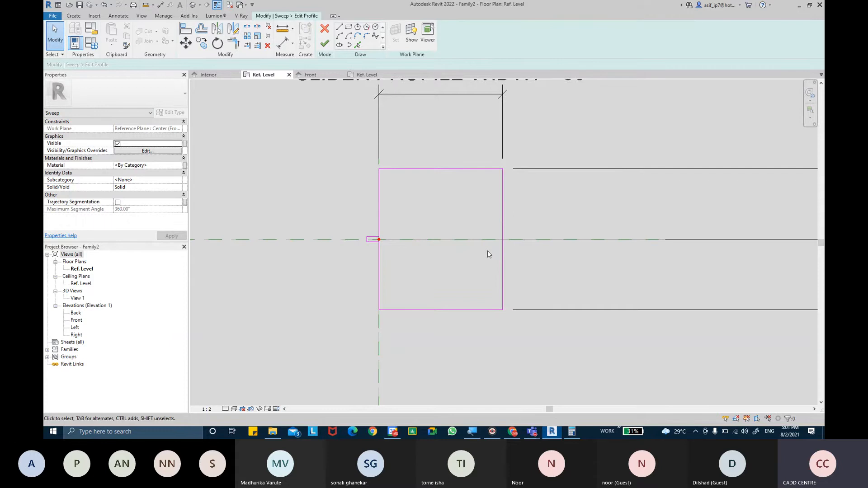
left_click(338, 28)
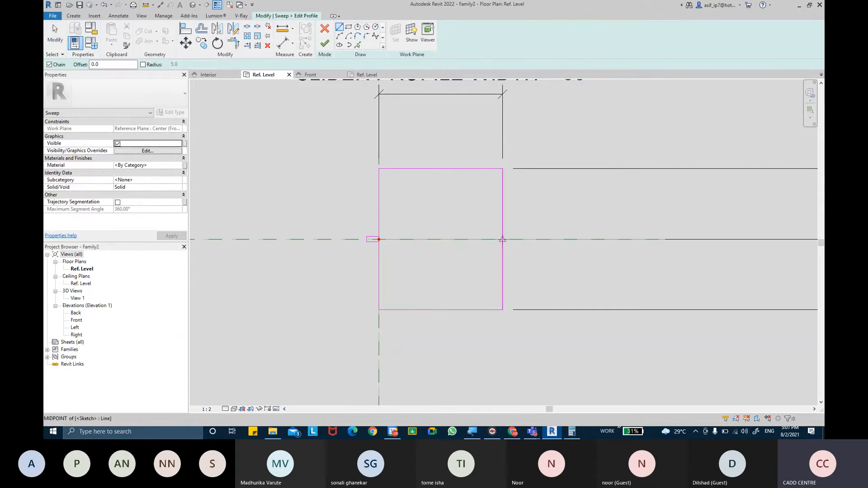
left_click(454, 239)
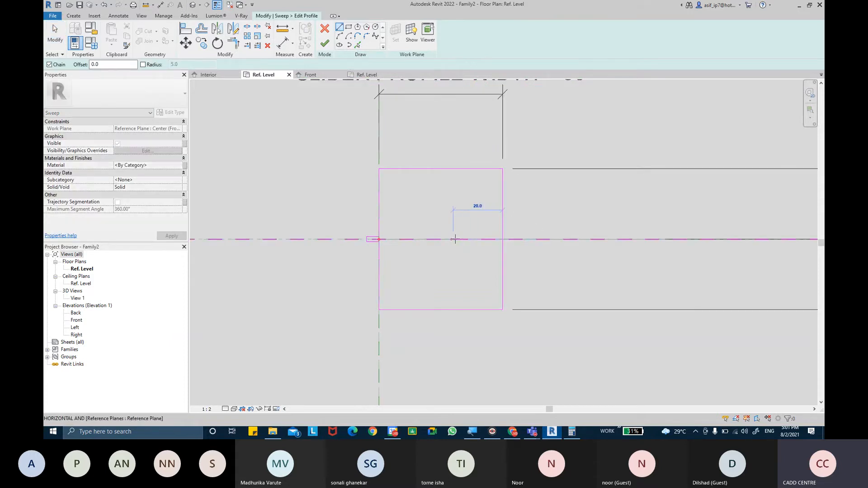
type("20")
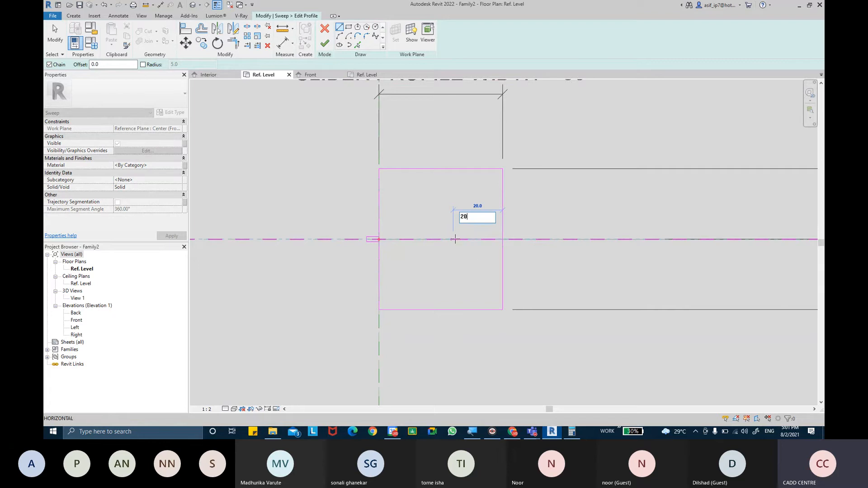
key("Return")
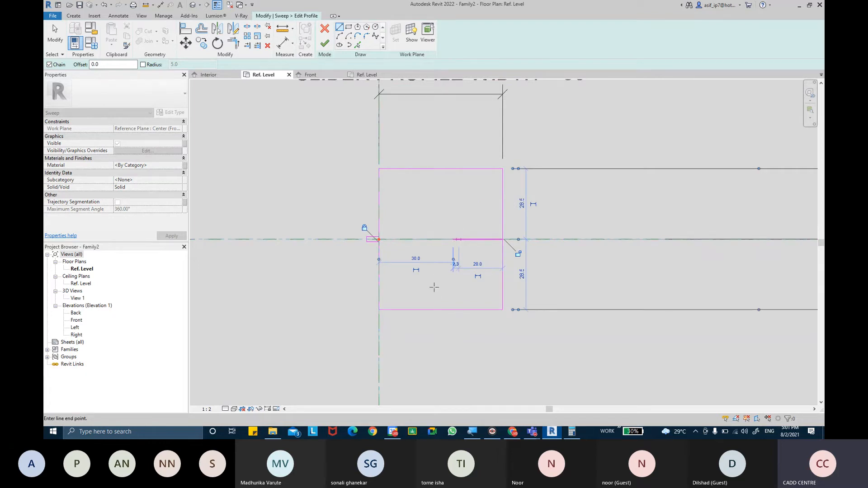
middle_click_drag(463, 257, 440, 257)
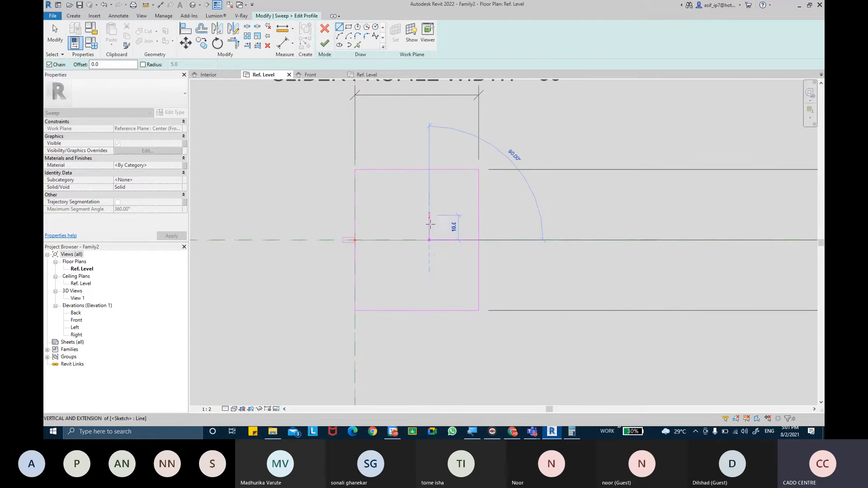
type("6")
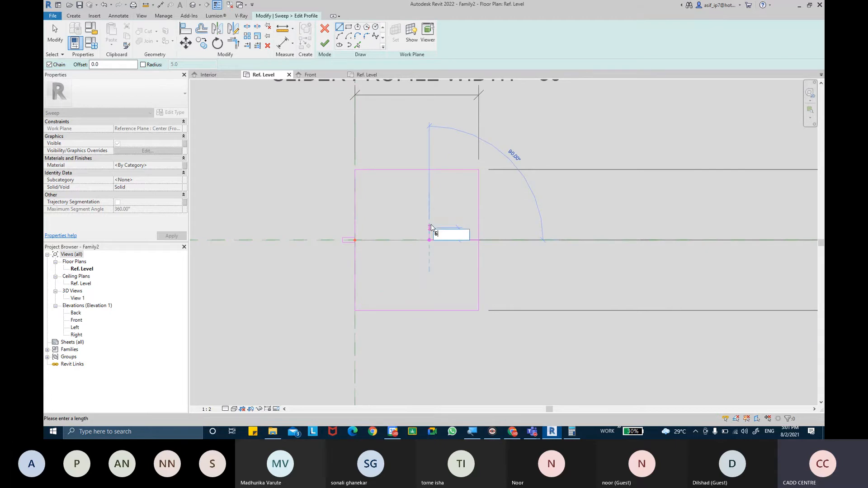
key("Return")
left_click(478, 225)
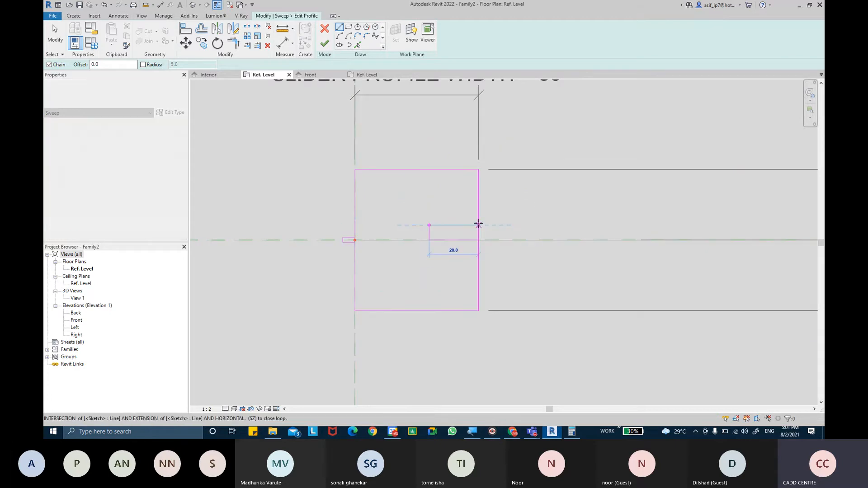
Step: End line drawing and delete the notch's horizontal line lying on the center reference plane
key("Escape")
key("Escape")
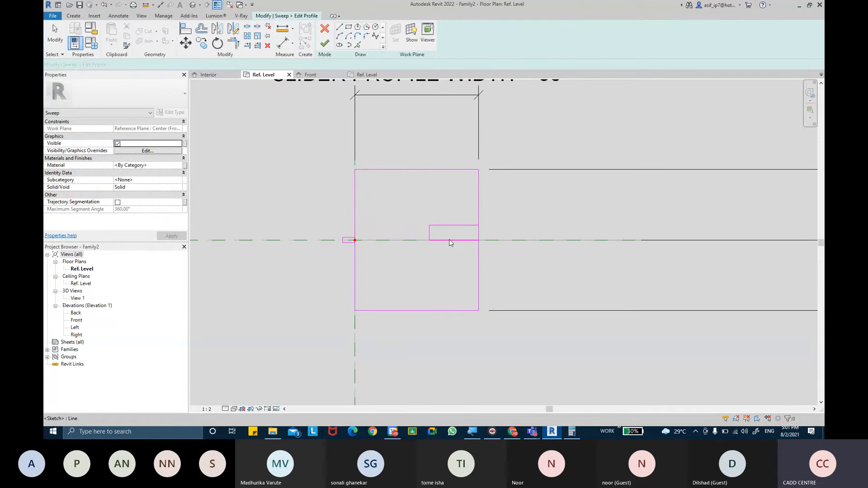
left_click(449, 240)
key("Delete")
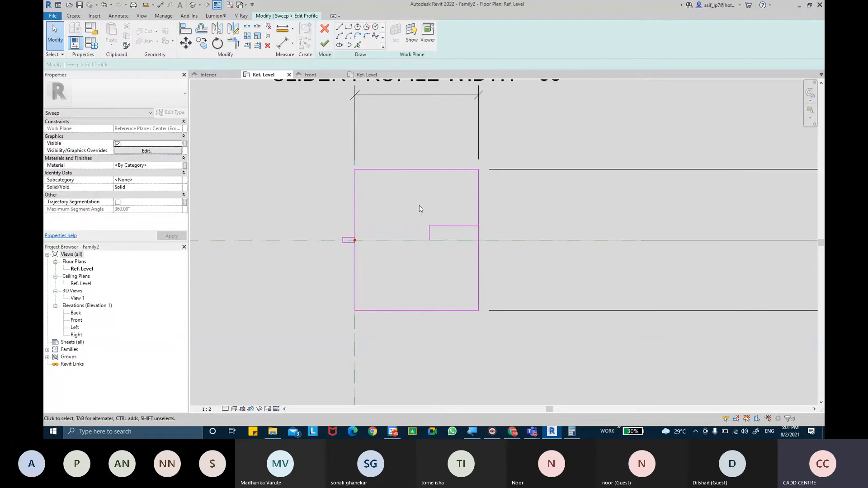
Step: Mirror the two remaining notch lines about the horizontal center reference plane
left_click_drag(419, 205, 504, 248)
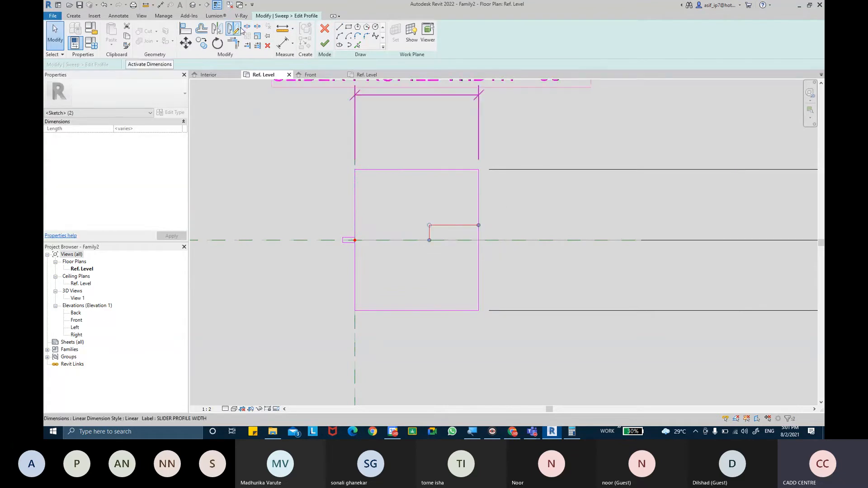
key("d")
key("m")
left_click(429, 241)
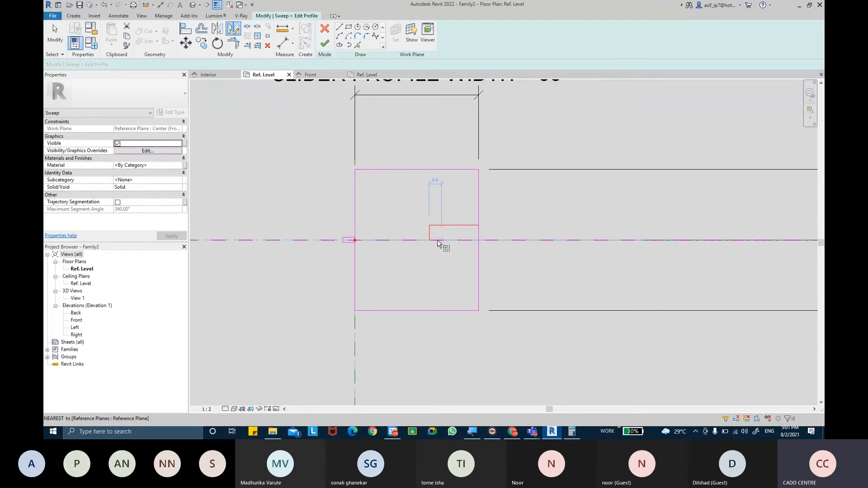
left_click(478, 240)
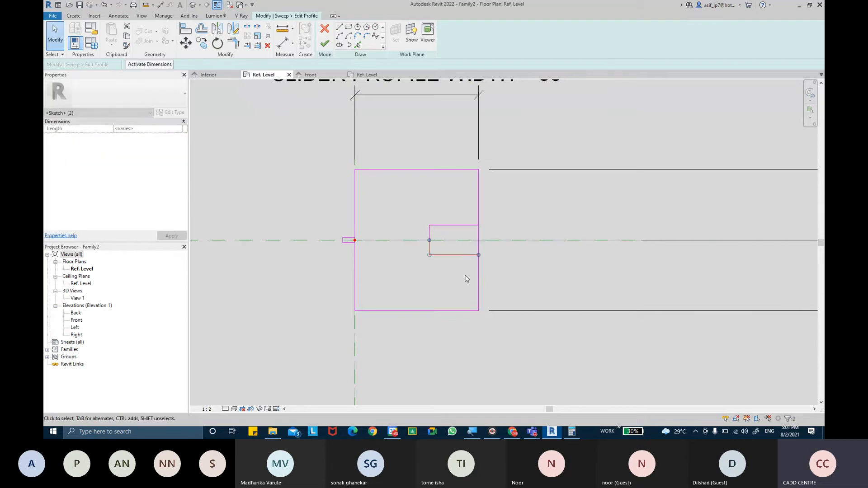
Step: Split the profile's edge at the notch with Delete Inner Segment on, opening the notch into one closed outline
left_click(246, 26)
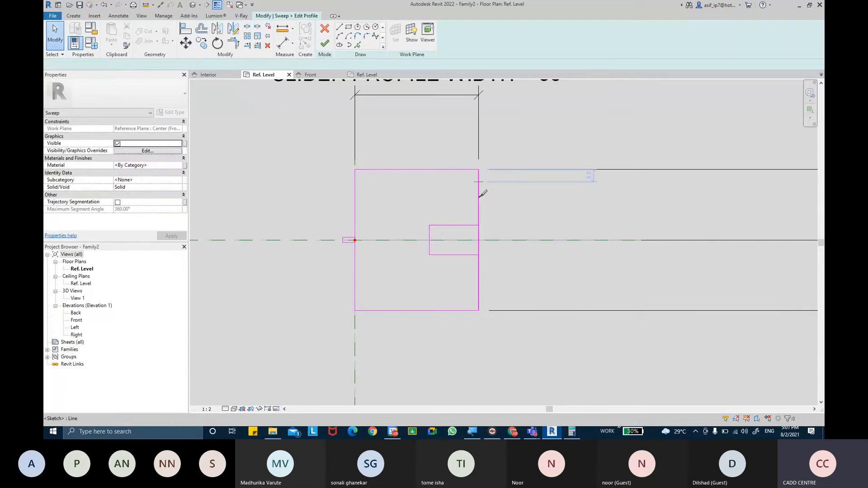
left_click(479, 246)
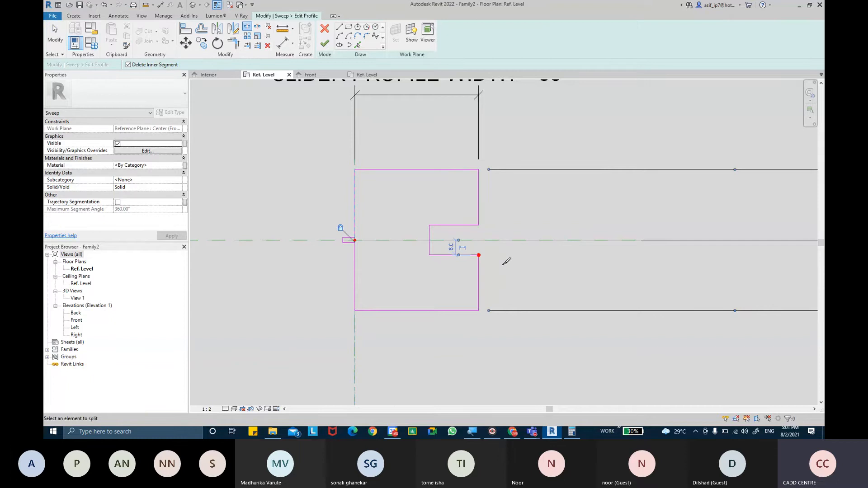
scroll(497, 262, "down", 2)
scroll(475, 257, "down", 3)
key("Escape")
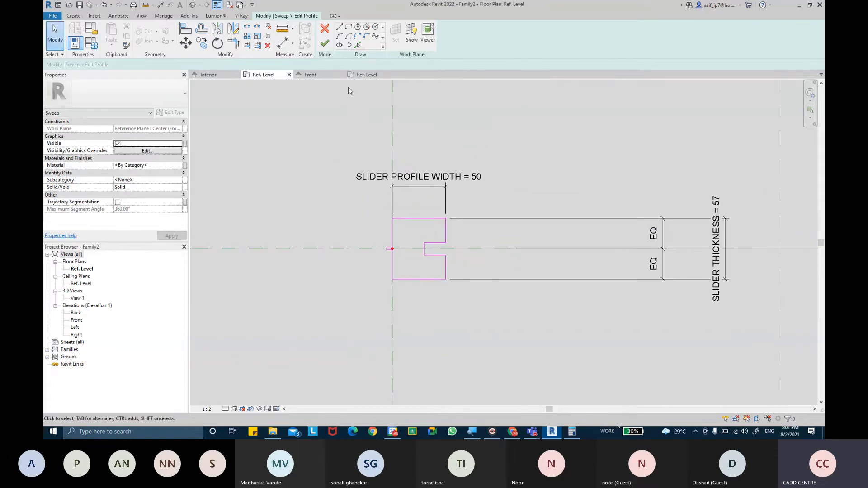
Step: Add an aligned dimension across both notch edges and the center reference plane, and make it equal (EQ)
key("d")
key("i")
scroll(431, 247, "up", 3)
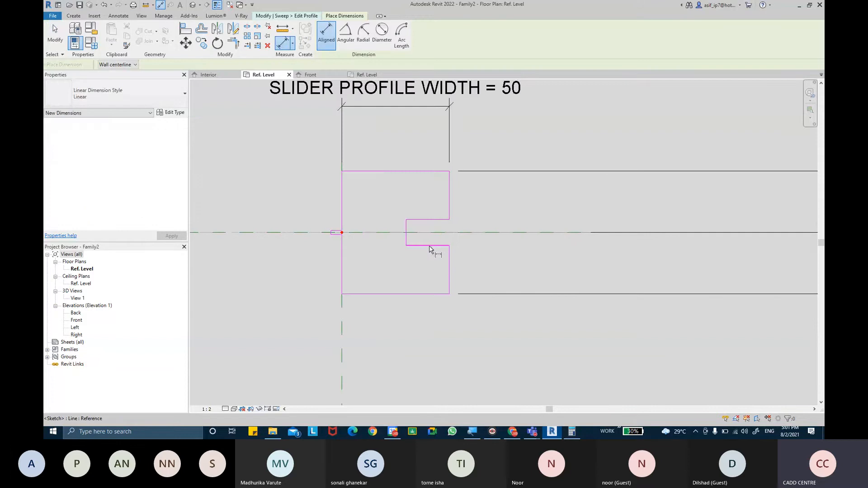
left_click(429, 244)
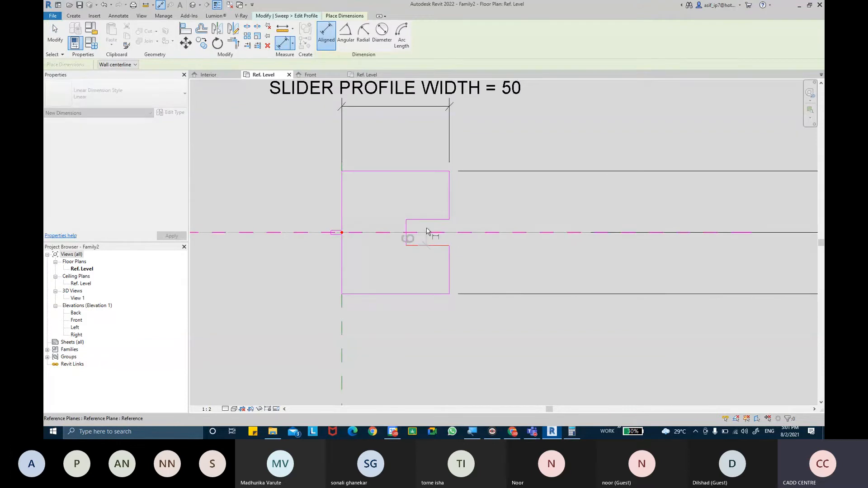
left_click(386, 203)
left_click(330, 233)
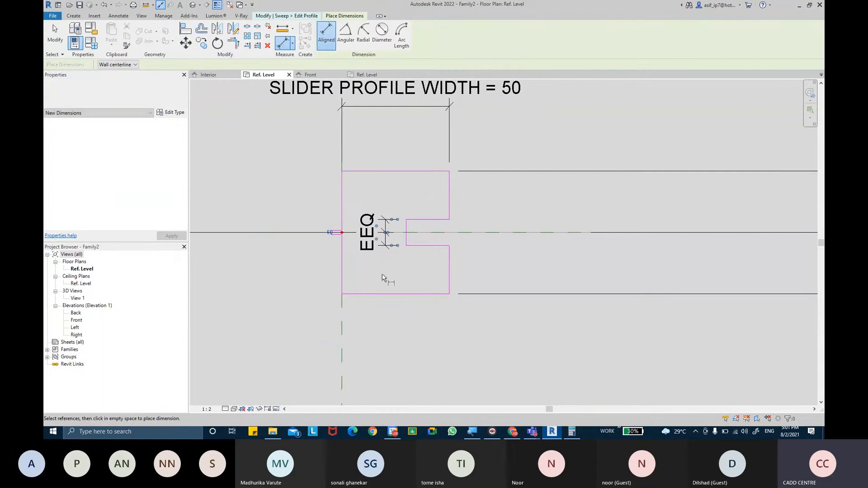
Step: Dimension the notch's overall width and label it with a new family type parameter named GLASS THICKNESS
left_click(429, 246)
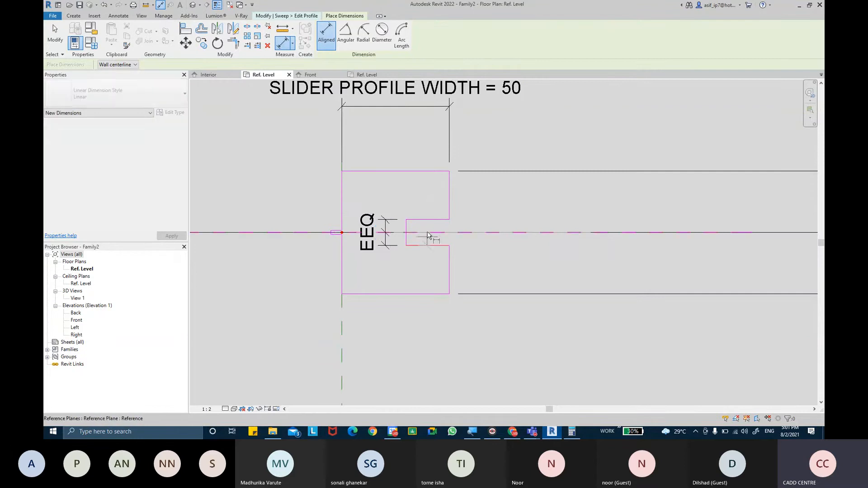
left_click(489, 218)
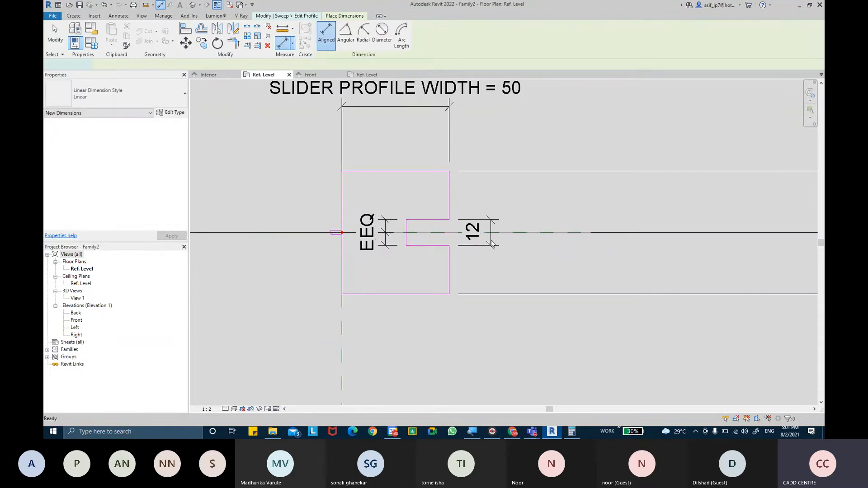
key("Escape")
left_click(474, 248)
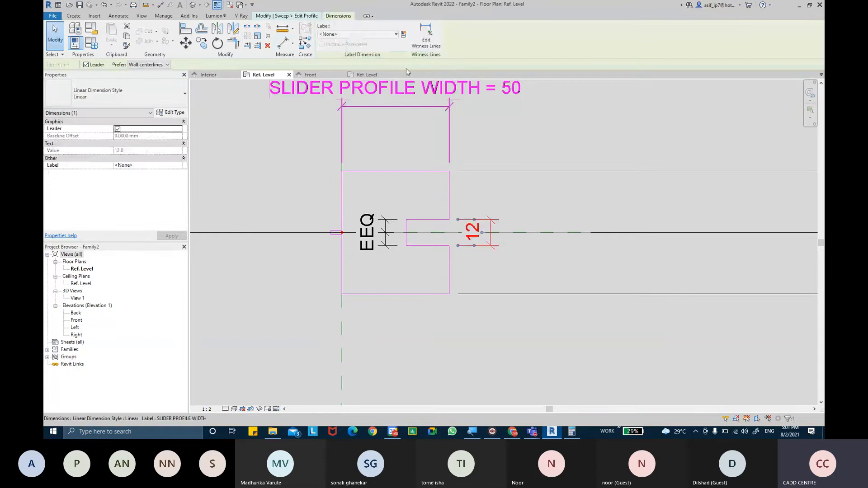
left_click(404, 35)
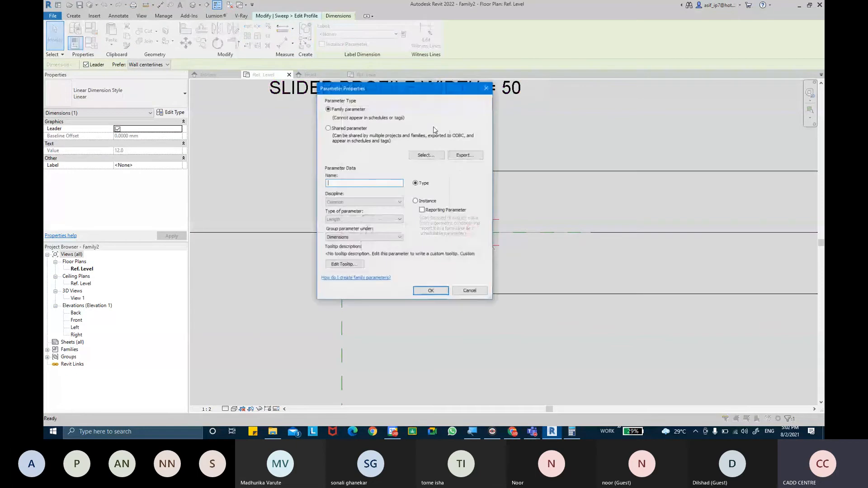
type("GLASS T")
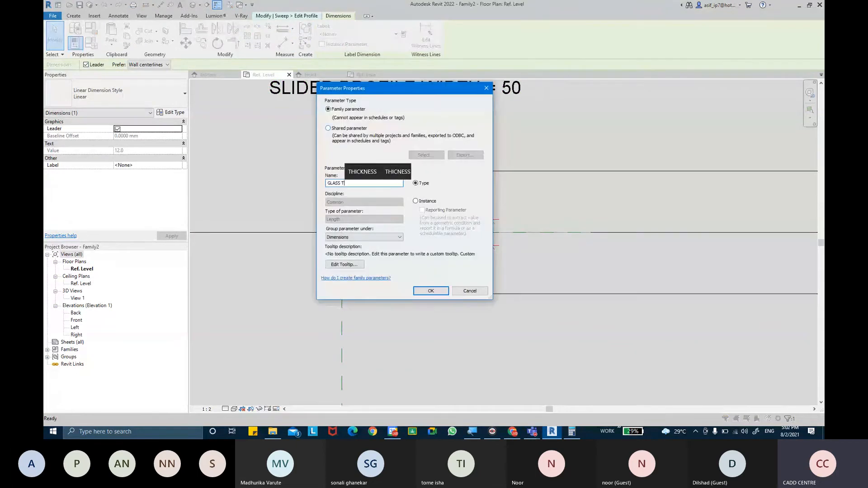
type("HIC")
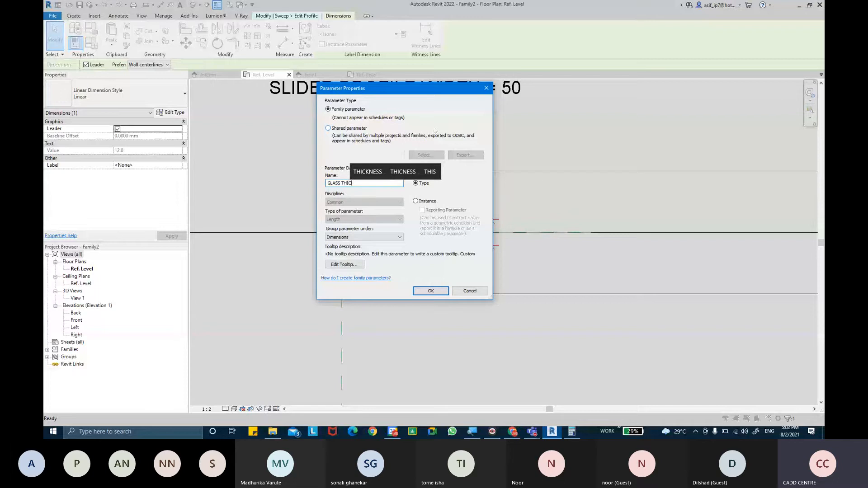
type("KNESS")
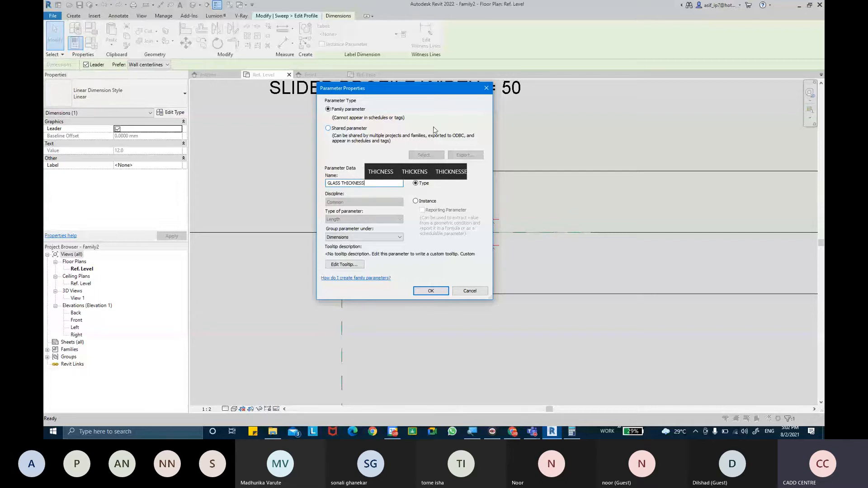
key("Return")
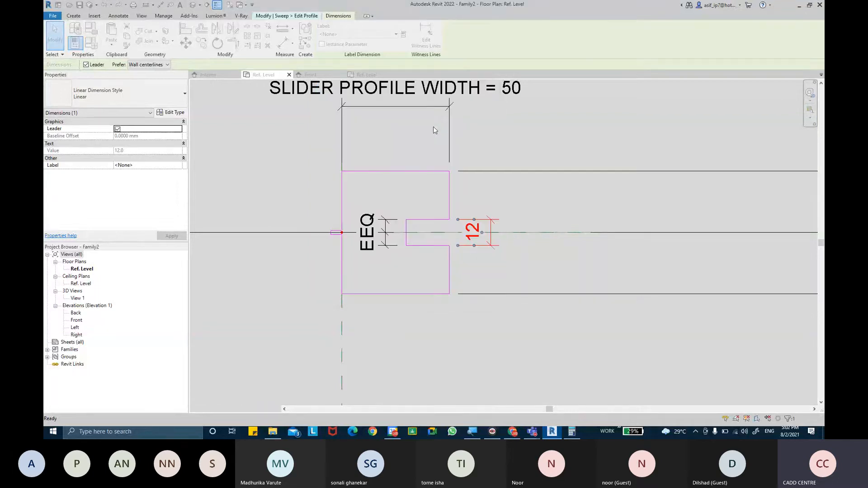
key("Escape")
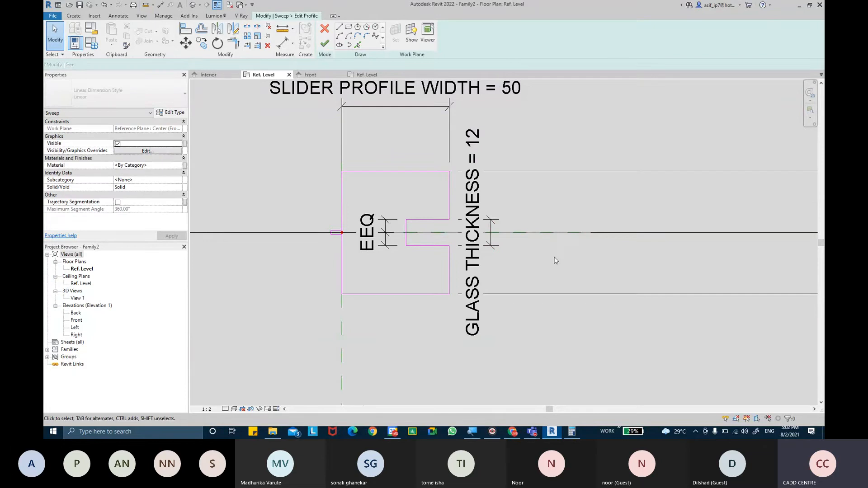
Step: Move the profile's EQ dimension and the SLIDER THICKNESS dimension to the closed side of the profile, opposite the notch
scroll(558, 256, "down", 2)
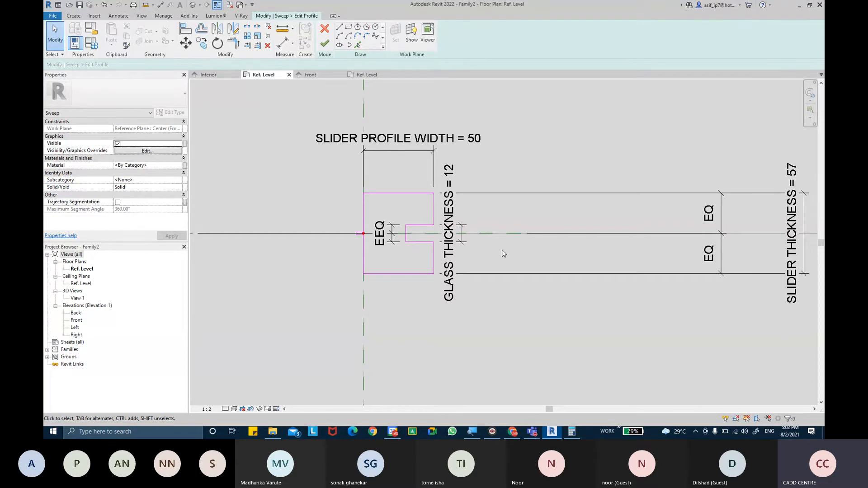
scroll(502, 258, "down", 3)
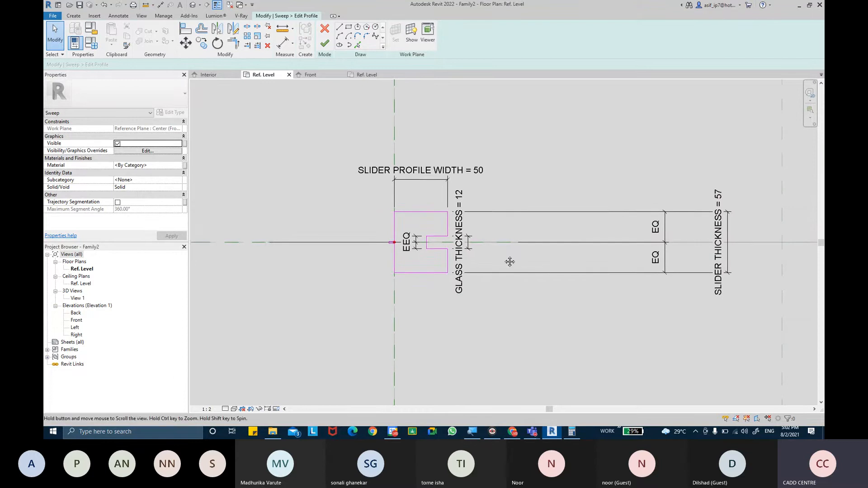
scroll(504, 257, "up", 2)
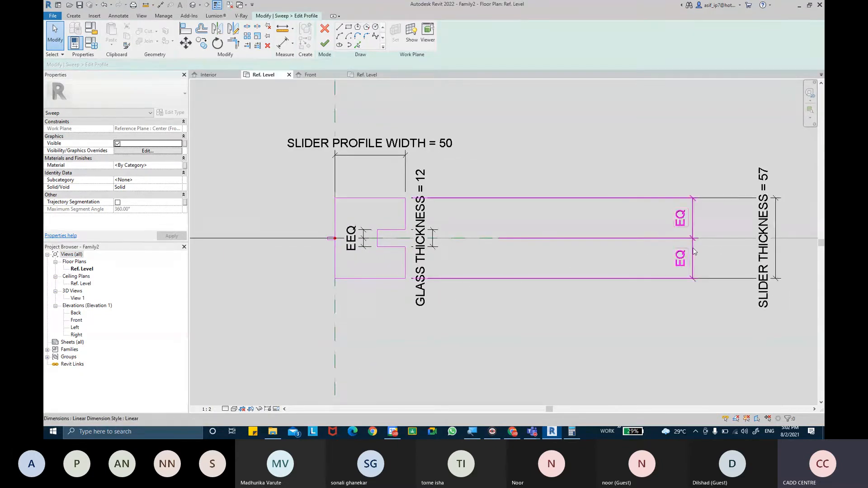
left_click(696, 250)
left_click_drag(697, 250, 274, 251)
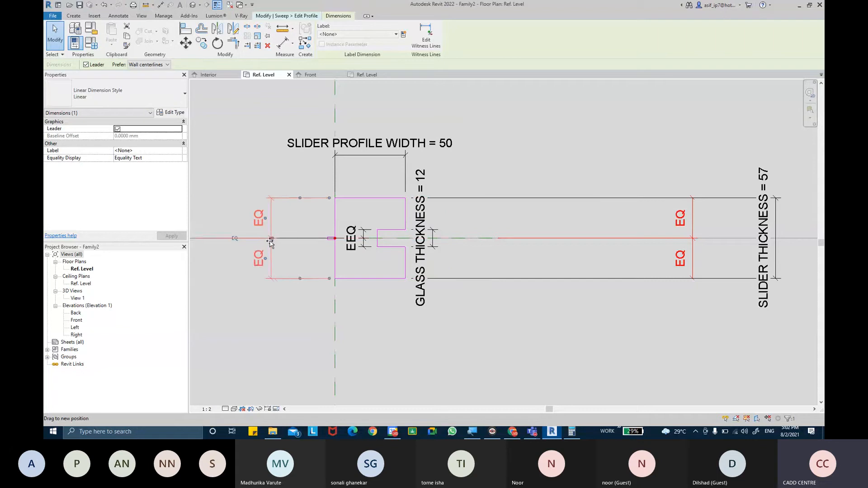
left_click(783, 244)
left_click_drag(784, 244, 232, 262)
left_click(380, 332)
middle_click_drag(380, 333, 441, 327)
scroll(432, 295, "up", 2)
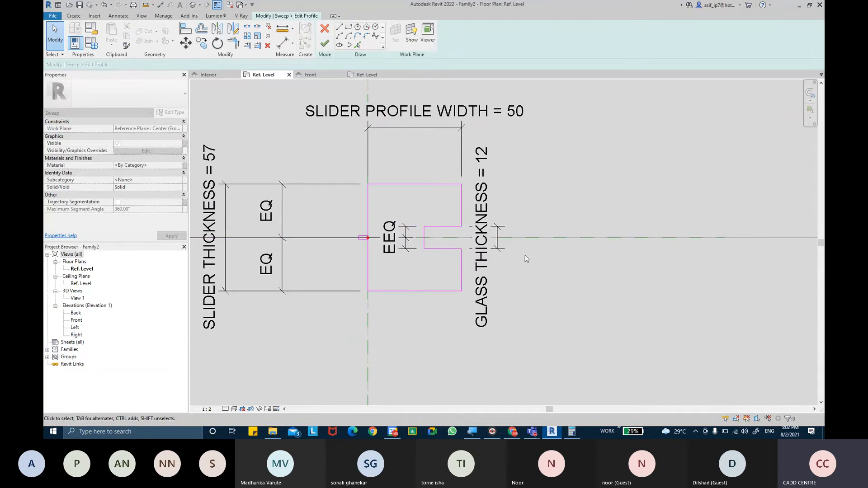
middle_click_drag(565, 113, 588, 119)
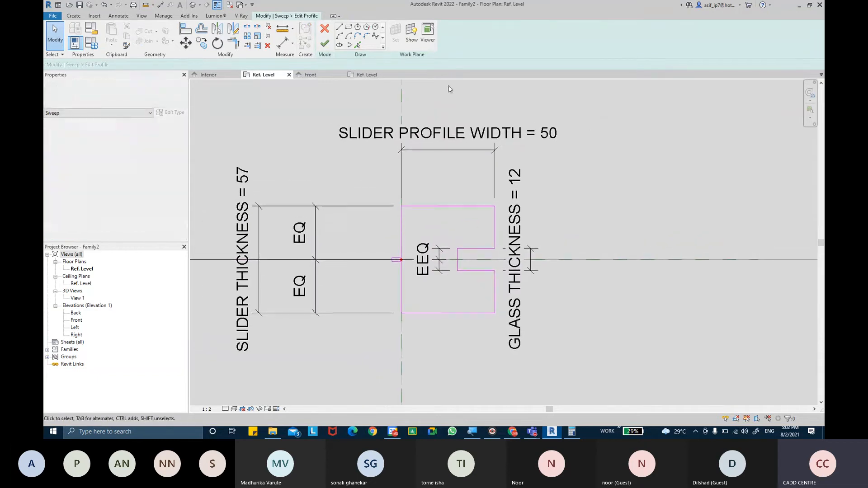
Step: Finish the profile sketch and complete the sweep to create the slider frame, leaving it deselected
left_click(325, 44)
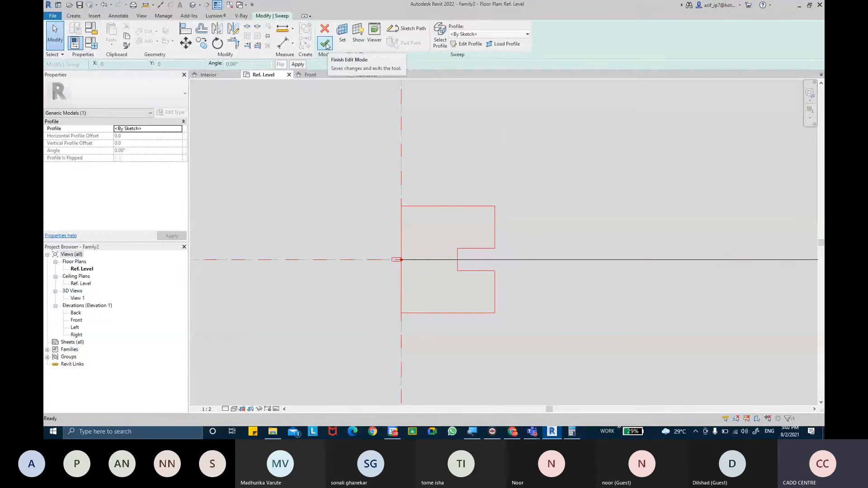
left_click(325, 44)
scroll(422, 199, "down", 5)
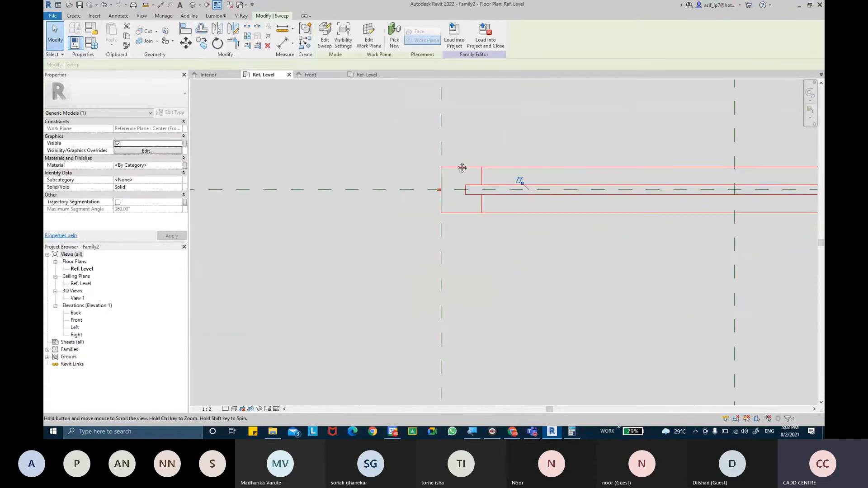
scroll(422, 199, "down", 3)
left_click(517, 223)
left_click(519, 221)
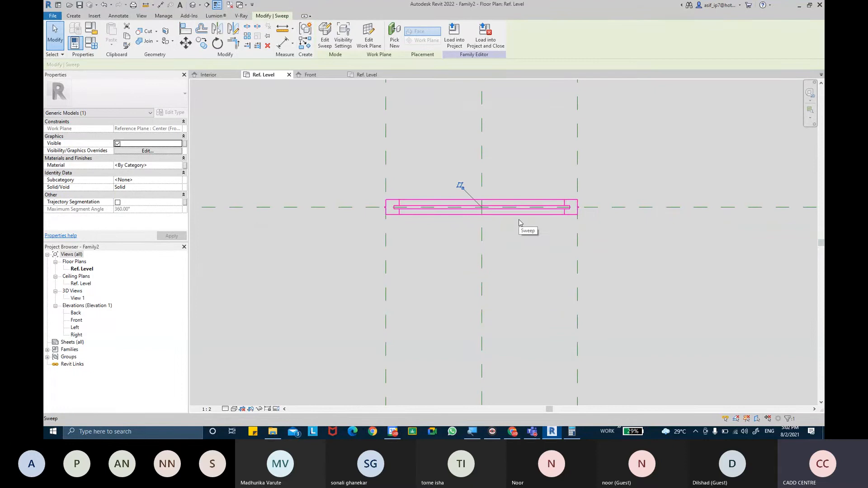
key("Escape")
Step: Open the default 3D view of the slider frame and display it in a shaded visual style
left_click(193, 5)
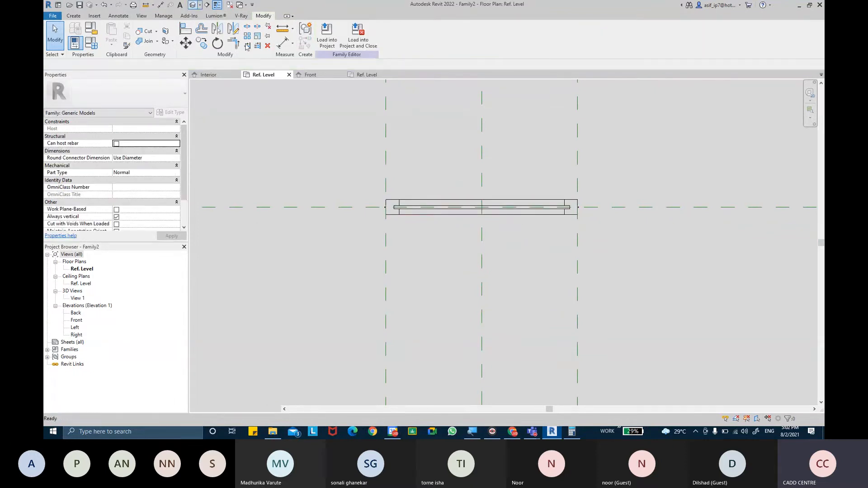
middle_click_drag(572, 252, 583, 280, "shift")
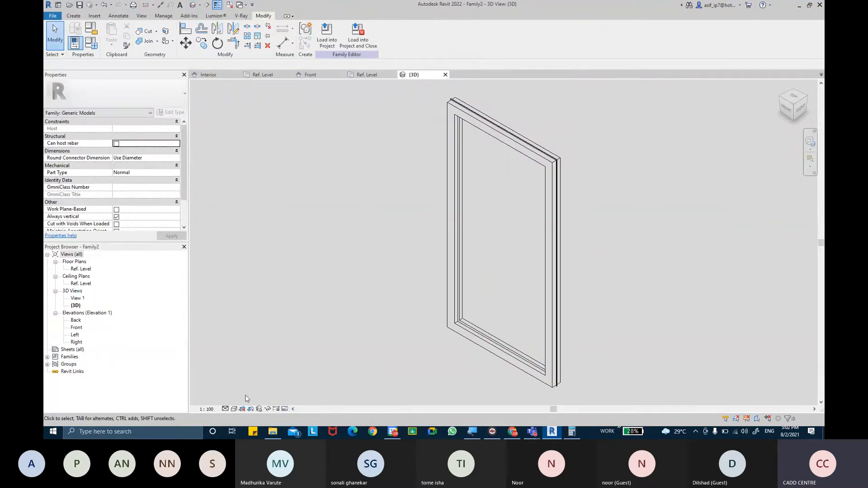
left_click(234, 410)
left_click(253, 387)
mouse_move(386, 294)
middle_mouse_down("shift")
mouse_move(558, 368)
mouse_move(575, 220)
mouse_move(567, 238)
mouse_move(655, 306)
mouse_move(421, 271)
mouse_move(362, 304)
mouse_move(379, 318)
mouse_move(528, 311)
middle_mouse_up("shift")
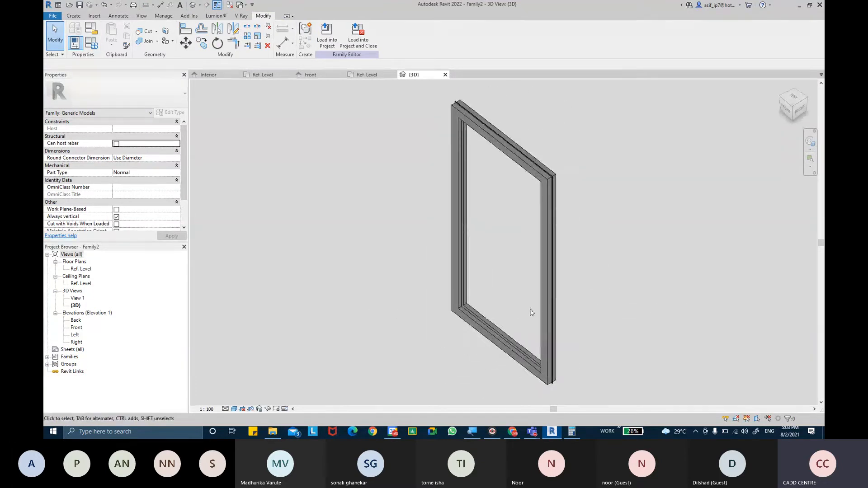
Step: Open the material choice for the slider frame sweep and create a new material in the project
scroll(556, 317, "up", 4)
left_click(556, 317)
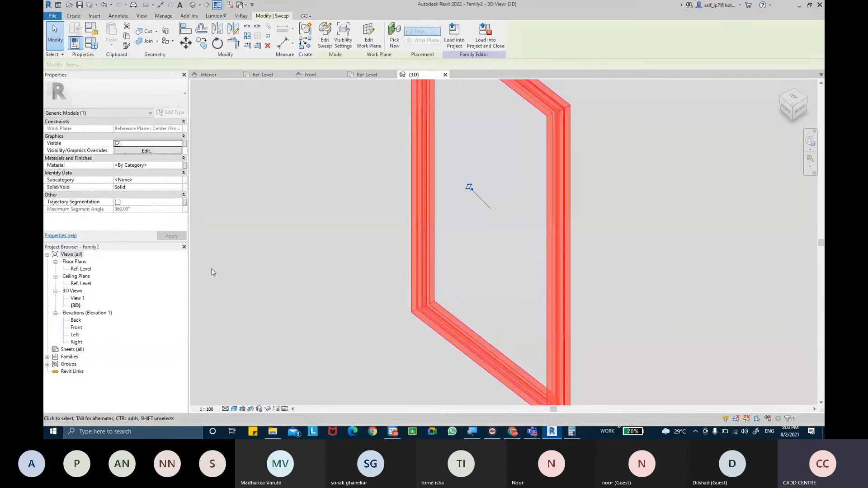
left_click(180, 167)
left_click(179, 165)
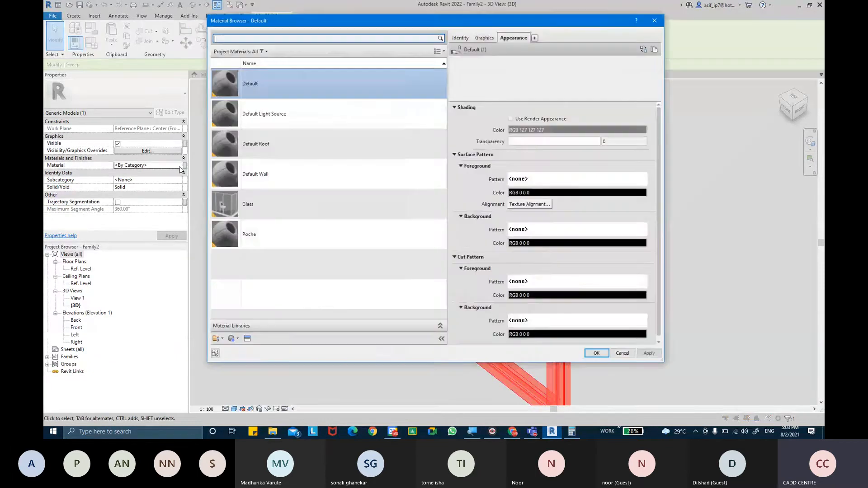
left_click(237, 339)
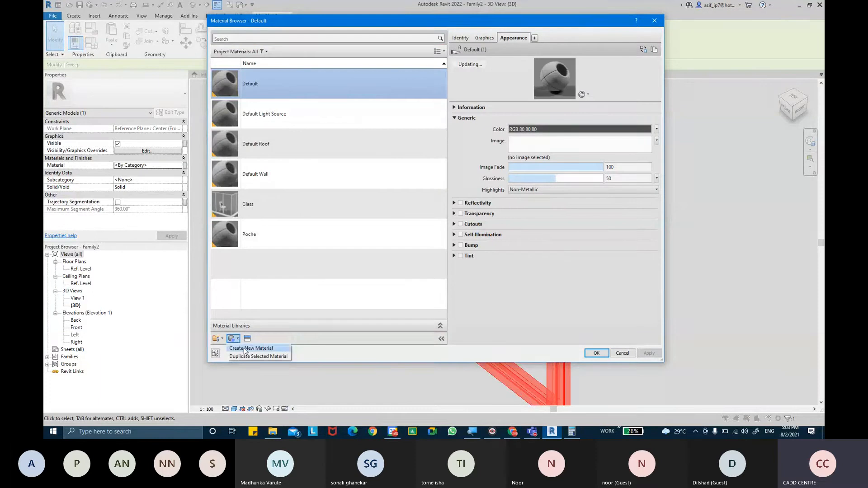
left_click(256, 350)
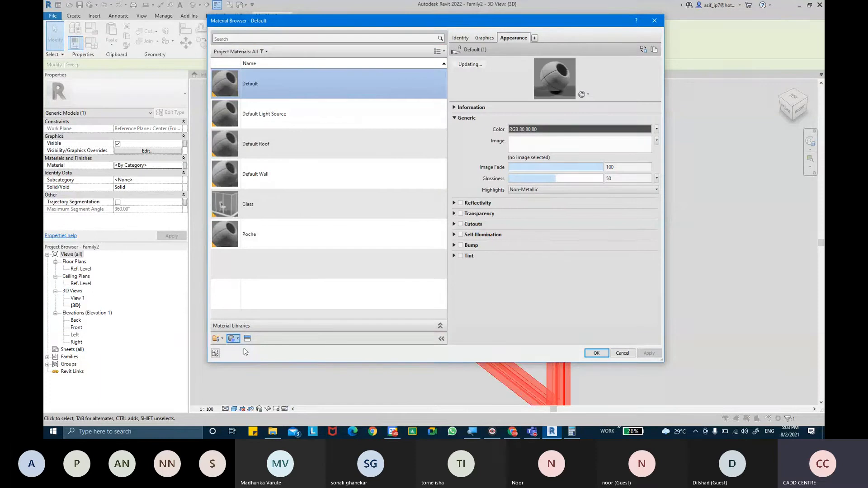
Step: Name the new material AR-SLIDER-METAL and set its class to Metal
left_click(461, 37)
triple_click(584, 50)
key("BackSpace")
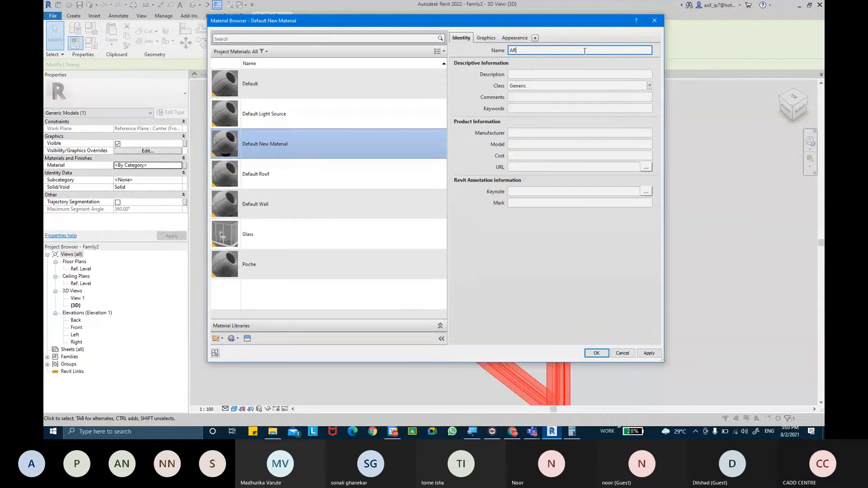
type("AR-")
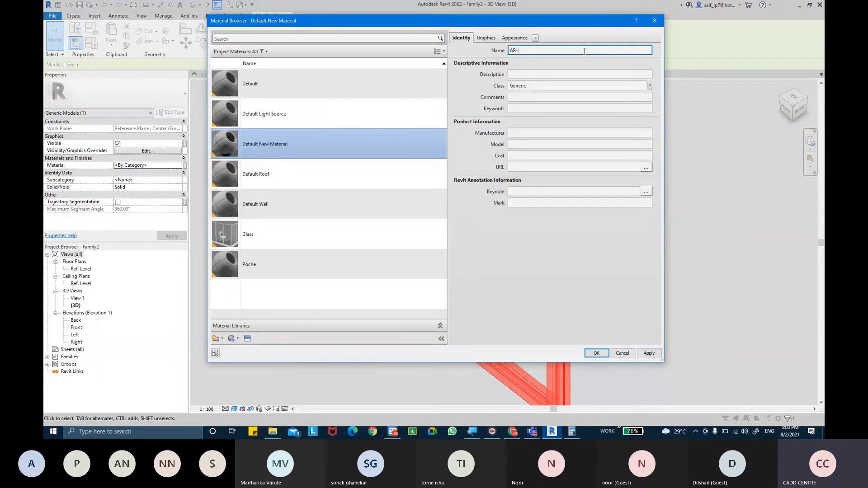
type("SLIDER-META")
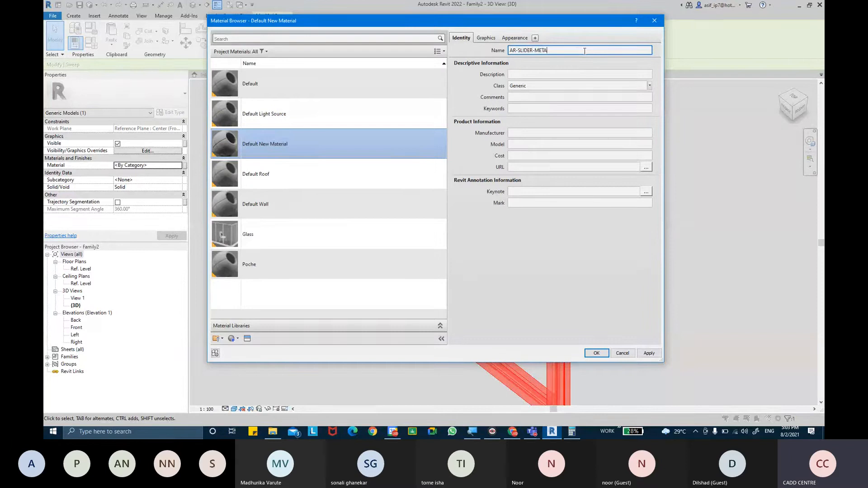
type("L")
key("Return")
left_click(650, 86)
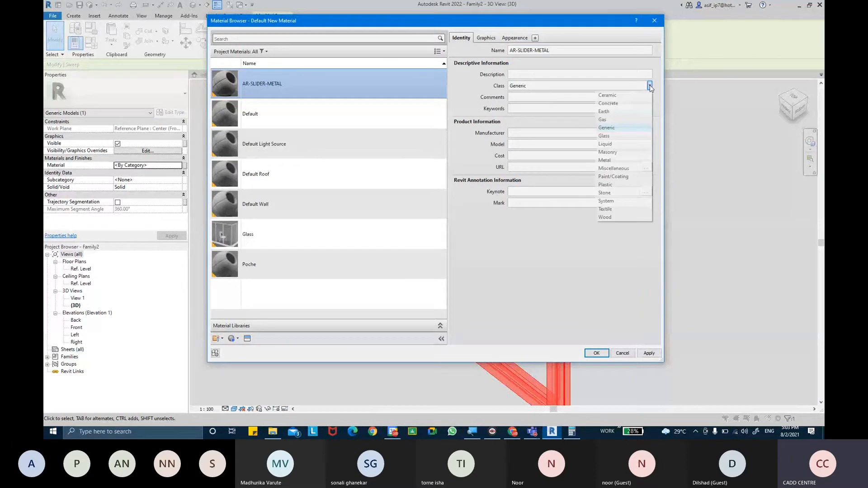
left_click(629, 158)
Step: Set AR-SLIDER-METAL to shade with its render appearance, using the Aluminum - Anodized Rough (Grey) asset, and assign it to the frame
left_click(492, 39)
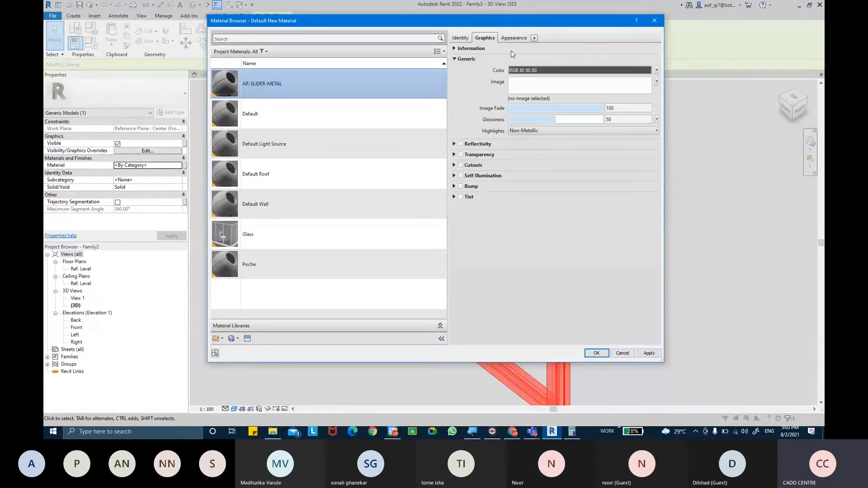
left_click(513, 38)
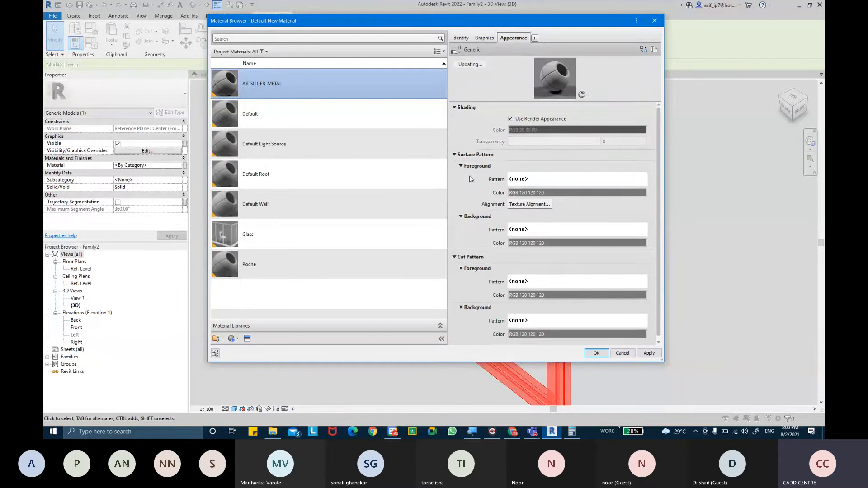
left_click(248, 338)
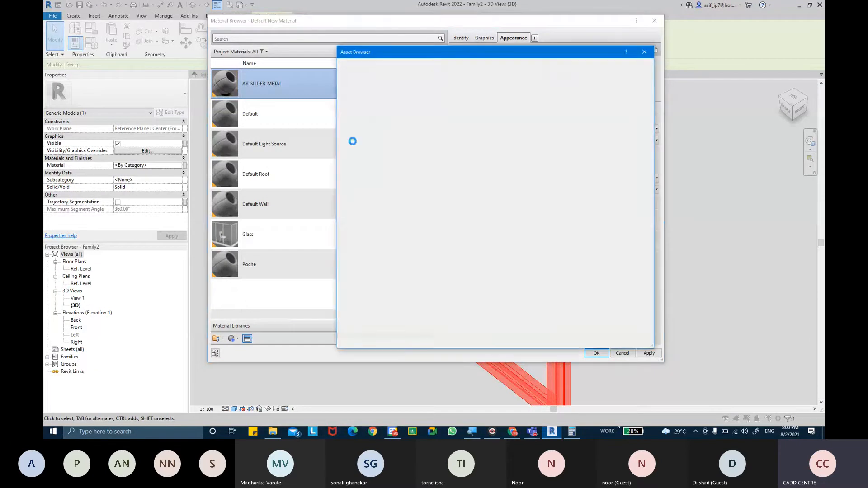
double_click(362, 110)
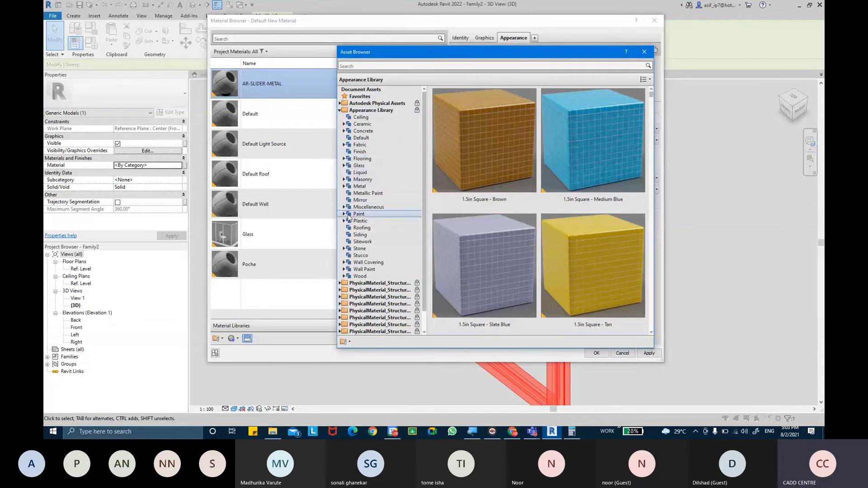
left_click(344, 186)
left_click(368, 193)
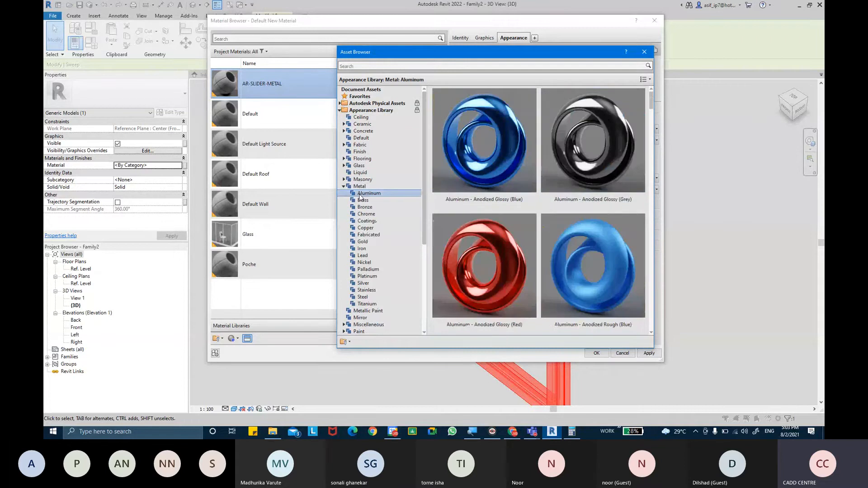
scroll(494, 237, "down", 2)
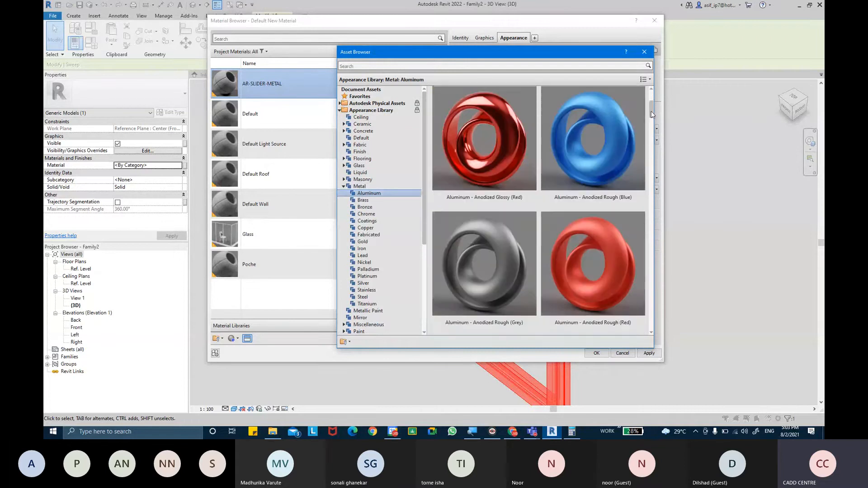
double_click(489, 248)
left_click(644, 52)
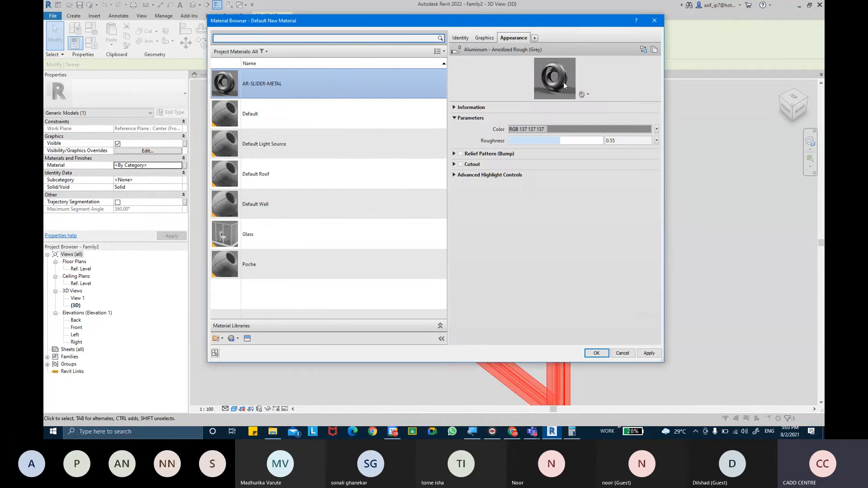
left_click(649, 353)
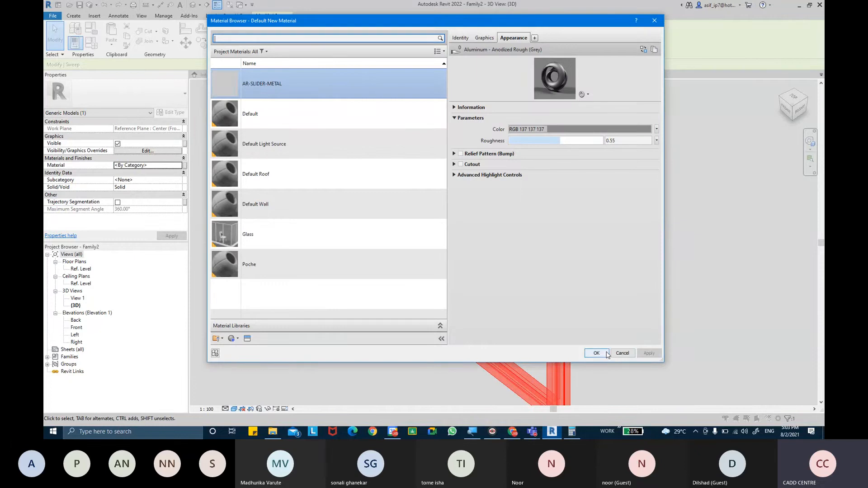
left_click(597, 353)
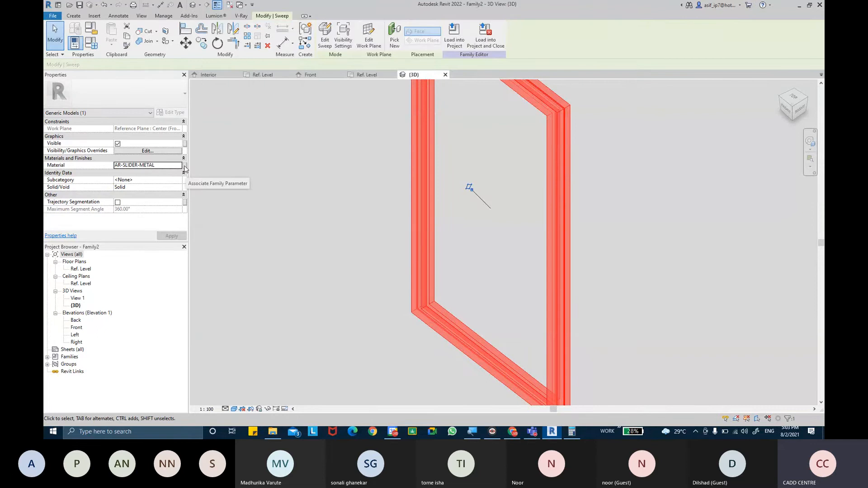
Step: Associate the frame's material with a new family type parameter named SLIDER MATERIAL, leaving the frame deselected
left_click(184, 166)
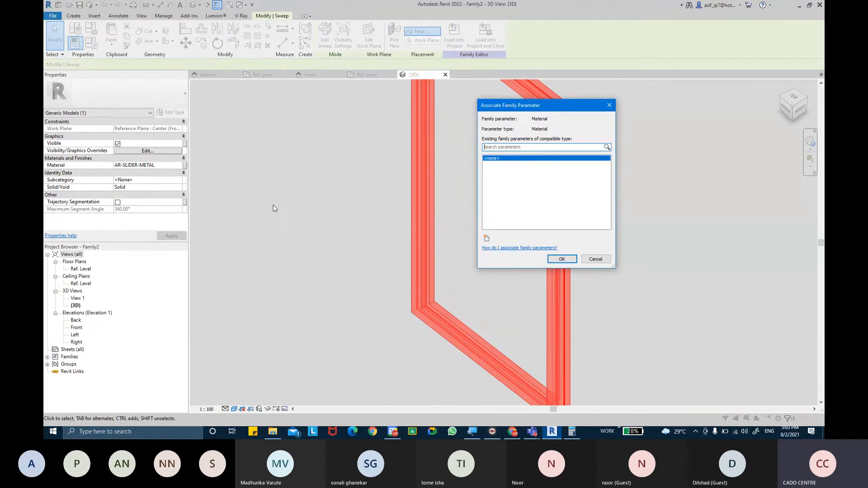
left_click(486, 239)
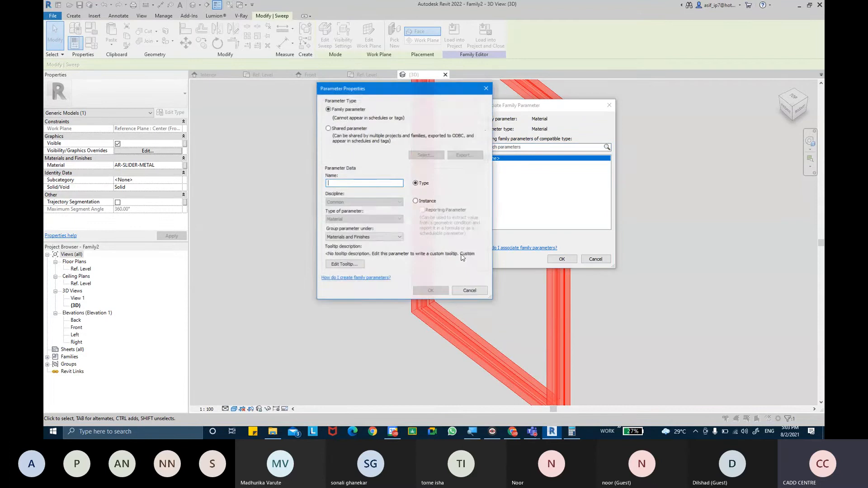
type("SL")
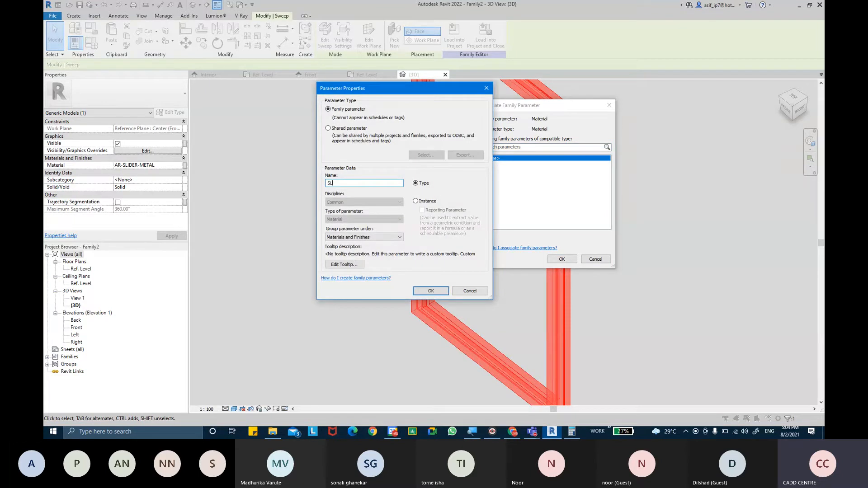
type("IDER MATERIAL")
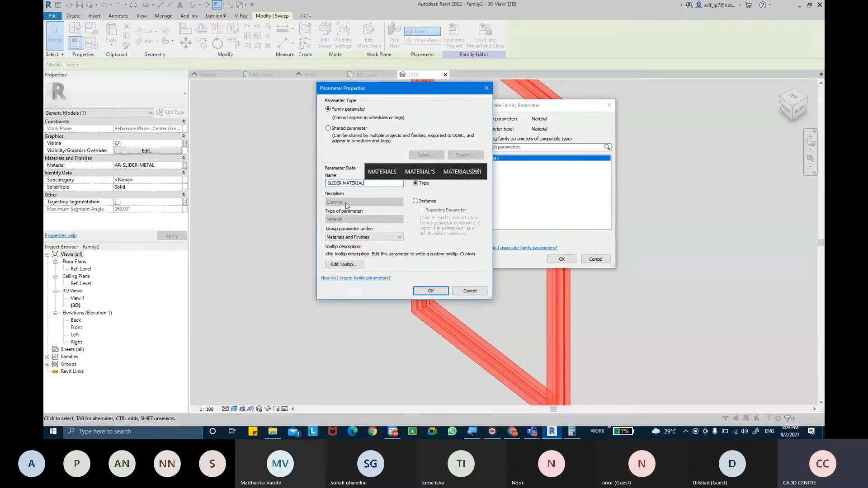
key("Return")
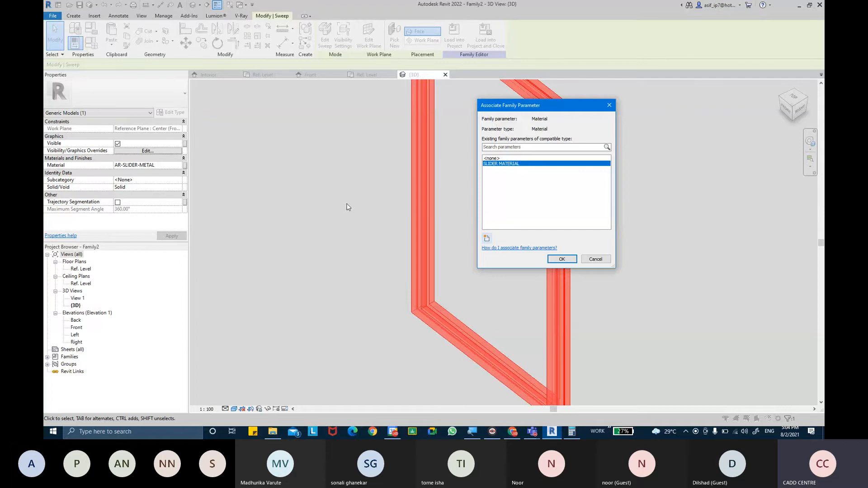
left_click(562, 259)
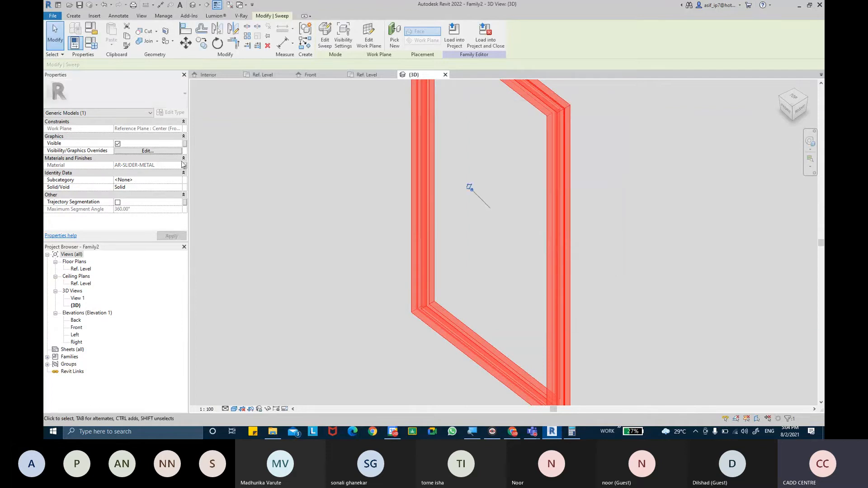
left_click(284, 187)
middle_click_drag(283, 186, 413, 208, "shift")
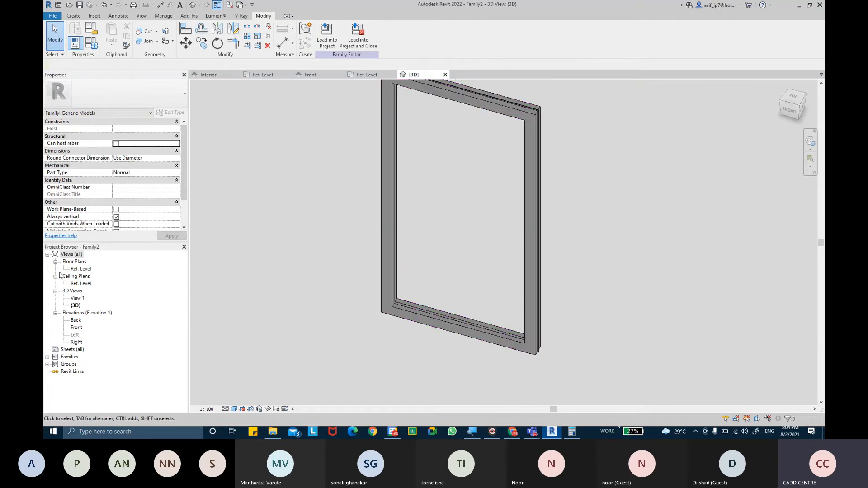
Step: Start an extrusion in the Ref. Level floor plan and sketch a 12 mm wide rectangle filling the frame's glass groove from end to end
double_click(75, 270)
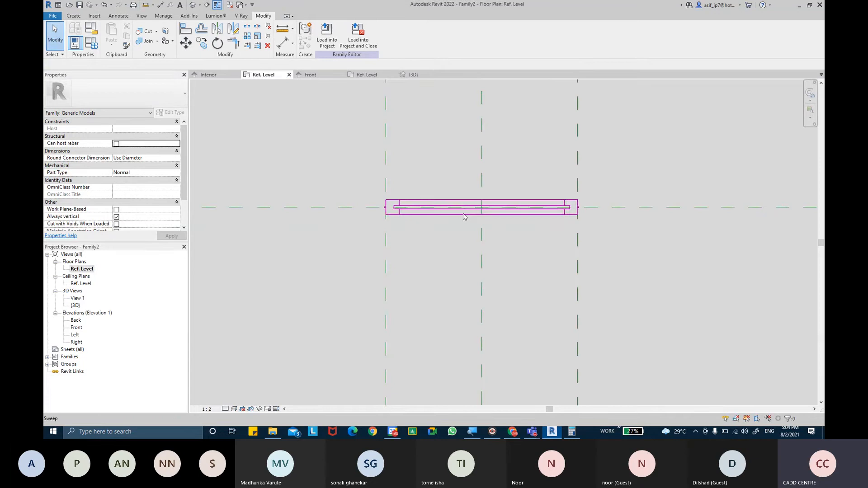
key("Escape")
left_click(74, 16)
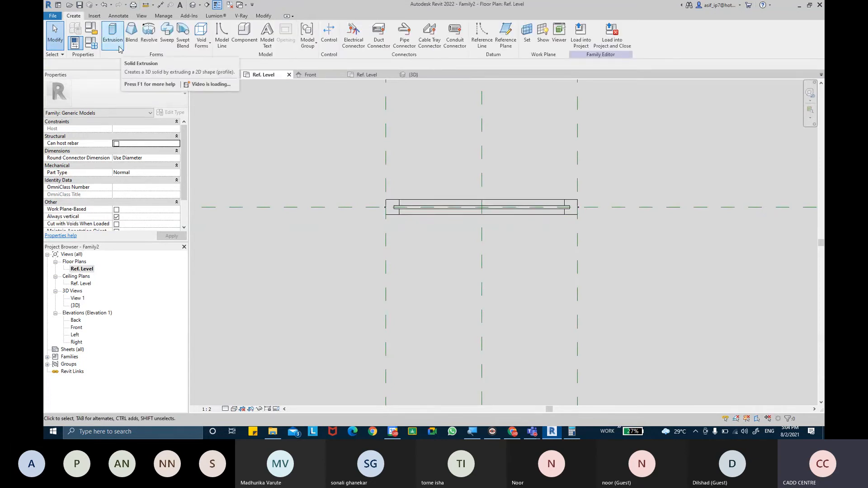
left_click(113, 36)
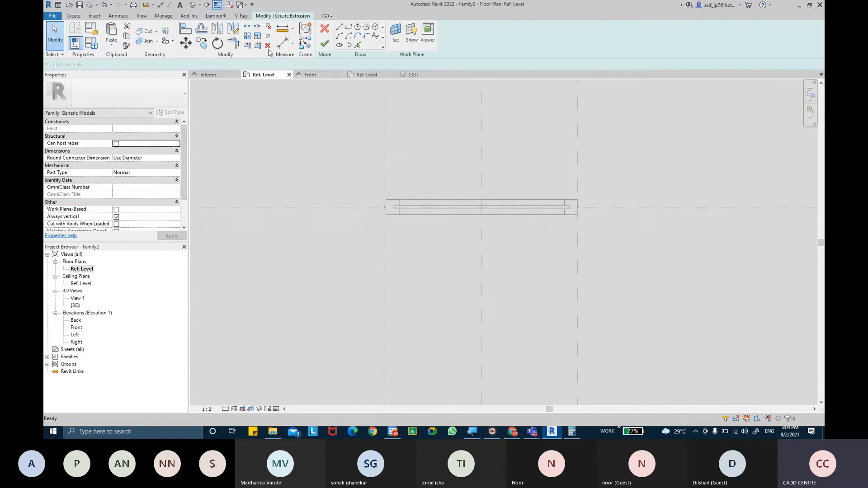
left_click(348, 27)
scroll(407, 212, "up", 4)
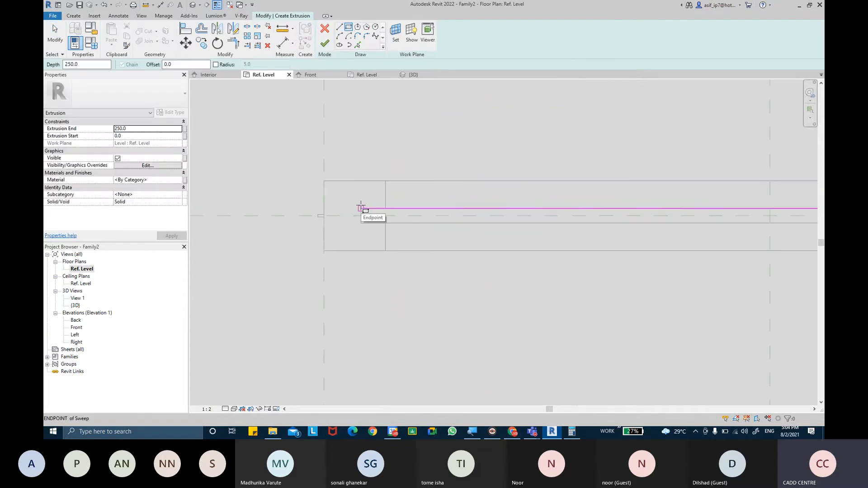
left_click(361, 208)
middle_click_drag(385, 226, 91, 201)
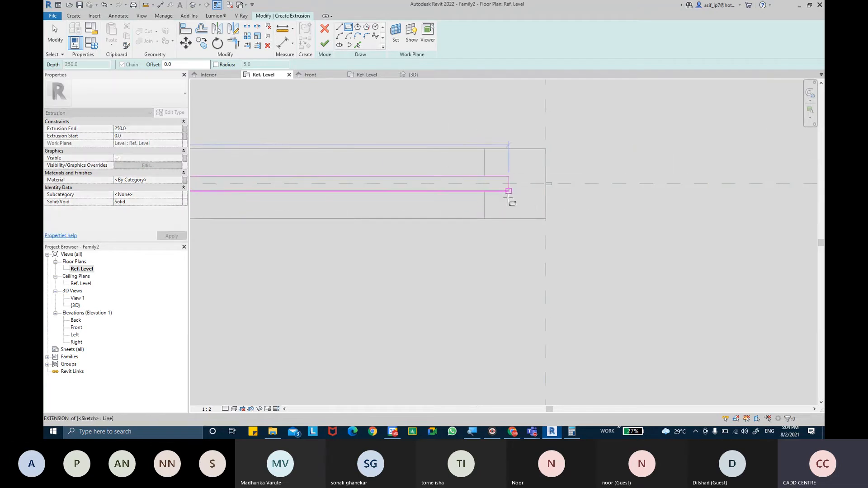
left_click(508, 190)
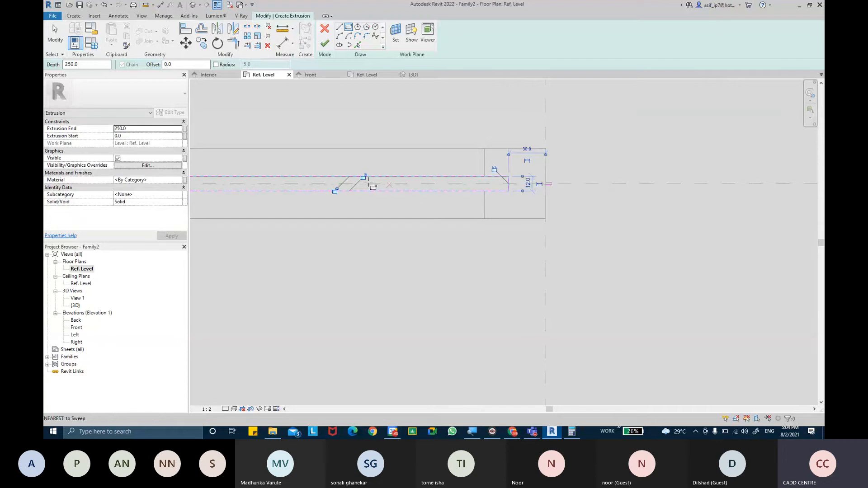
Step: Lock the glass rectangle's four sides to the frame's groove edges and finish the extrusion
scroll(310, 199, "left", 10, "shift")
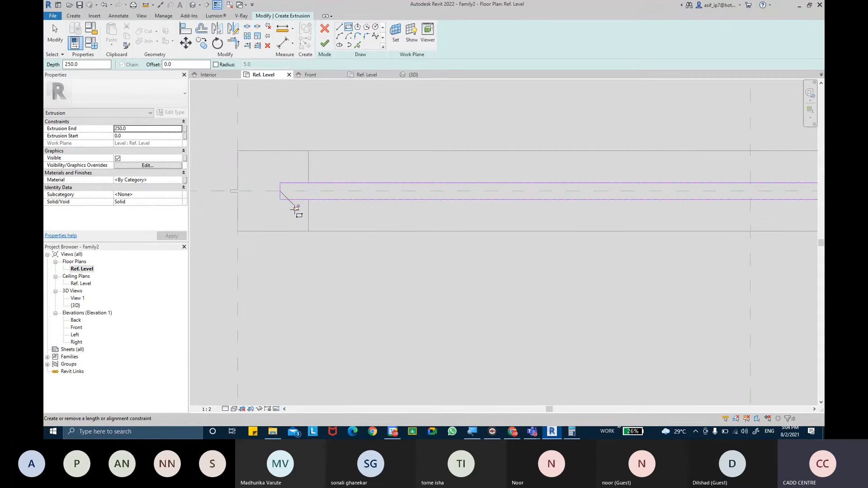
scroll(427, 226, "down", 1)
scroll(624, 278, "down", 2)
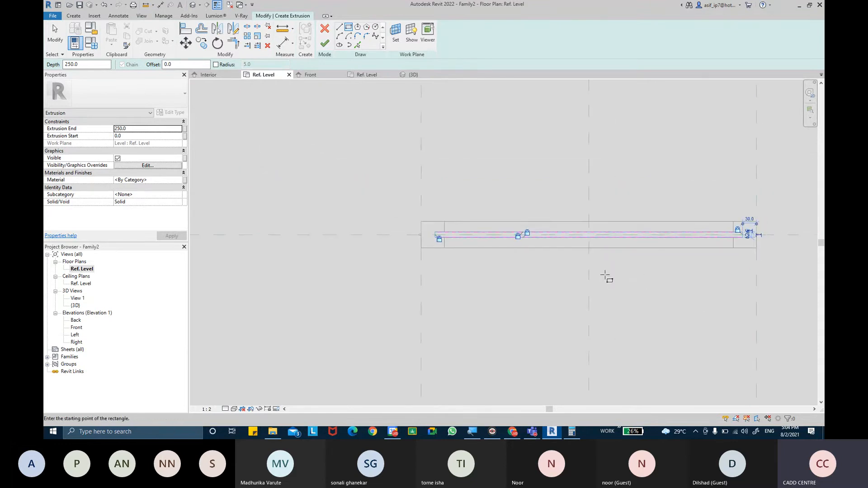
middle_click_drag(607, 276, 581, 275)
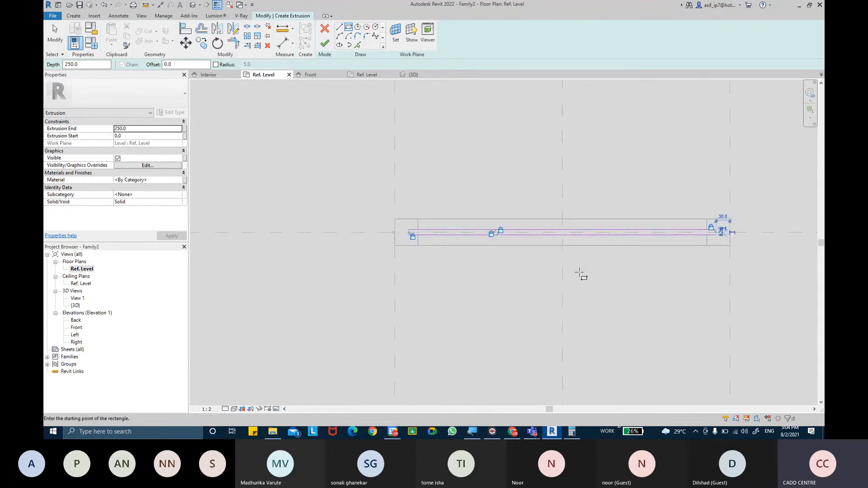
left_click(322, 45)
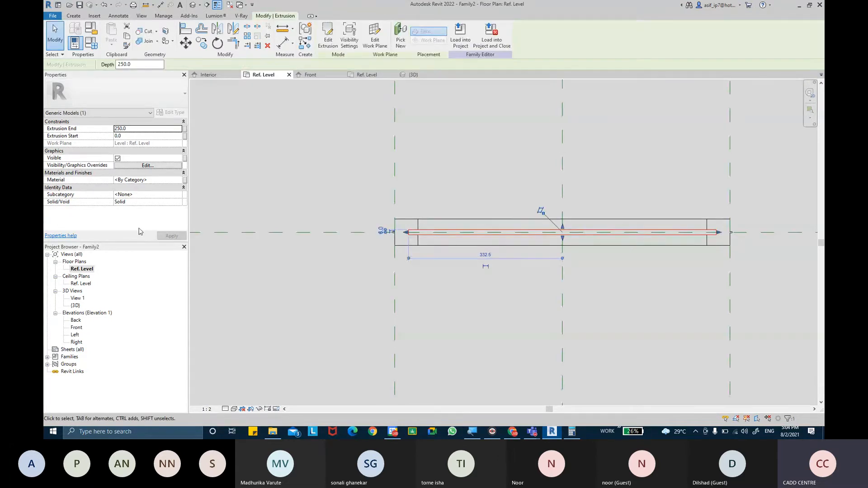
Step: In the Front elevation, raise the glass extrusion's bottom face to the frame's lower groove edge, for an extrusion start of 30
double_click(77, 328)
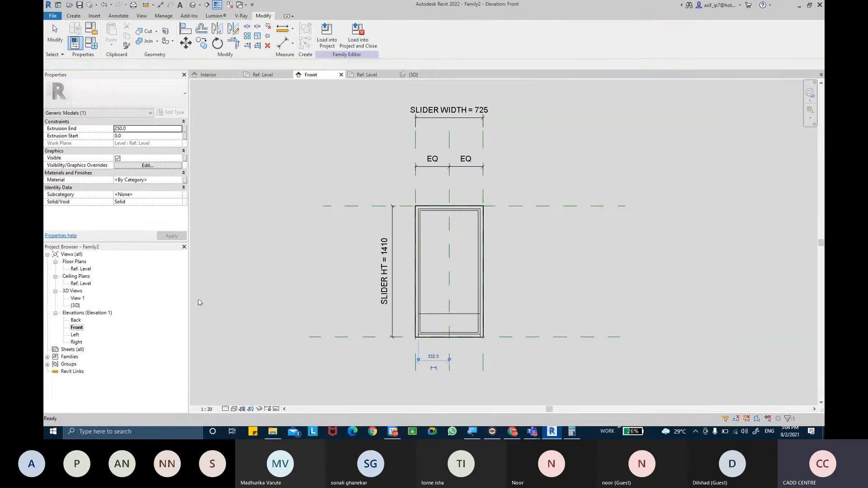
scroll(447, 312, "up", 2)
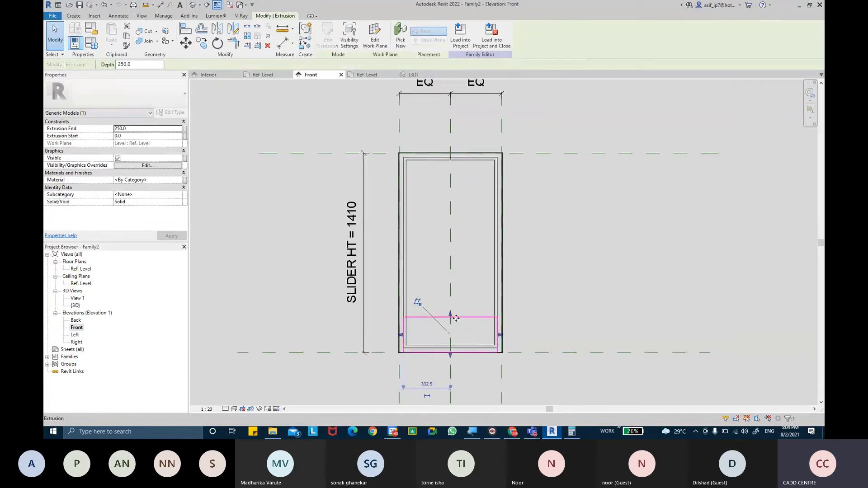
scroll(436, 352, "up", 4)
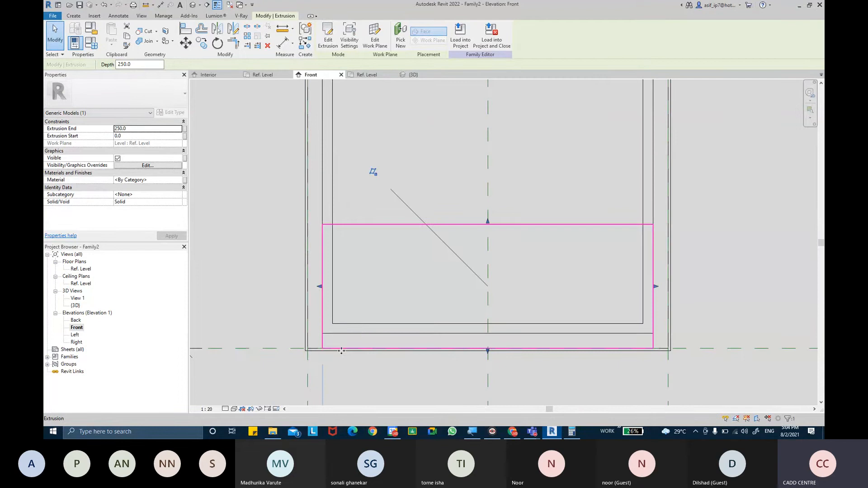
scroll(487, 350, "up", 2)
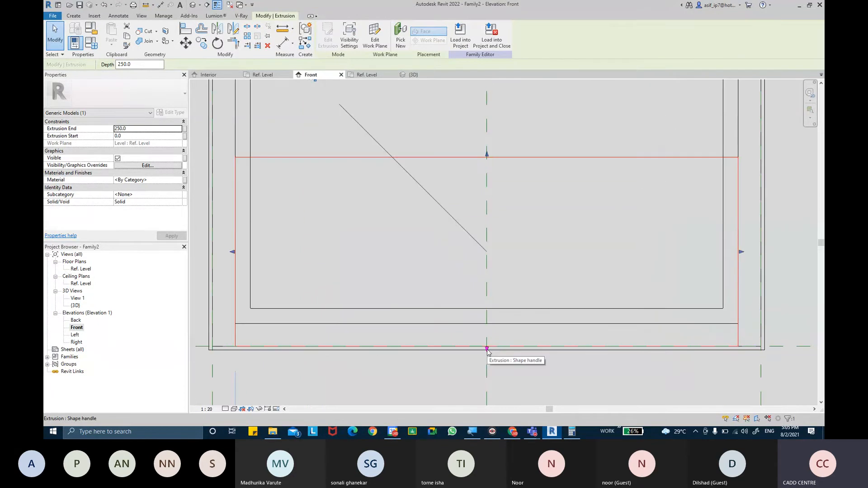
left_click_drag(487, 348, 490, 324)
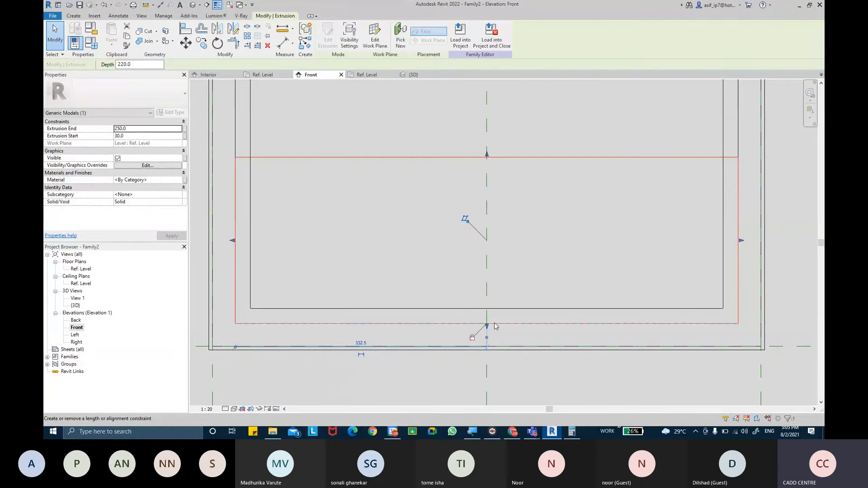
Step: Stretch the glass extrusion's top face up to the frame's upper groove edge, for an extrusion end of 1380, and deselect it
scroll(511, 259, "down", 2)
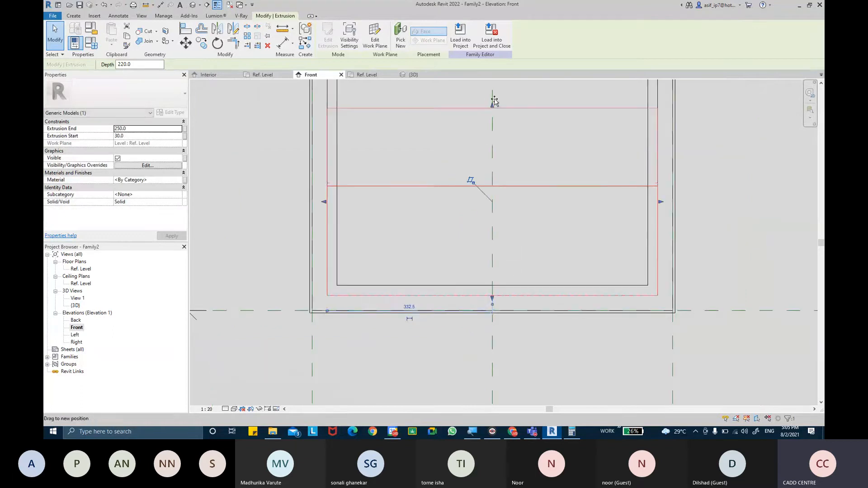
middle_click_drag(513, 257, 470, 310)
scroll(513, 276, "down", 3)
scroll(510, 317, "up", 2)
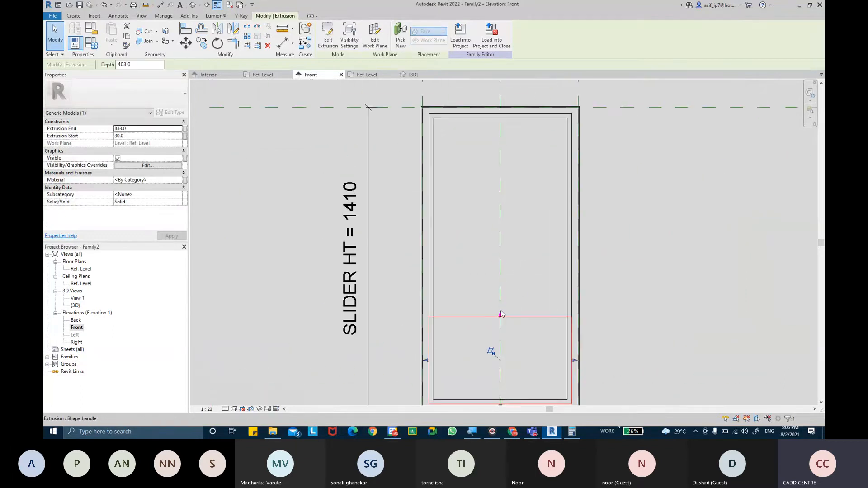
left_click_drag(500, 293, 500, 115)
scroll(503, 113, "up", 2)
scroll(503, 113, "up", 2)
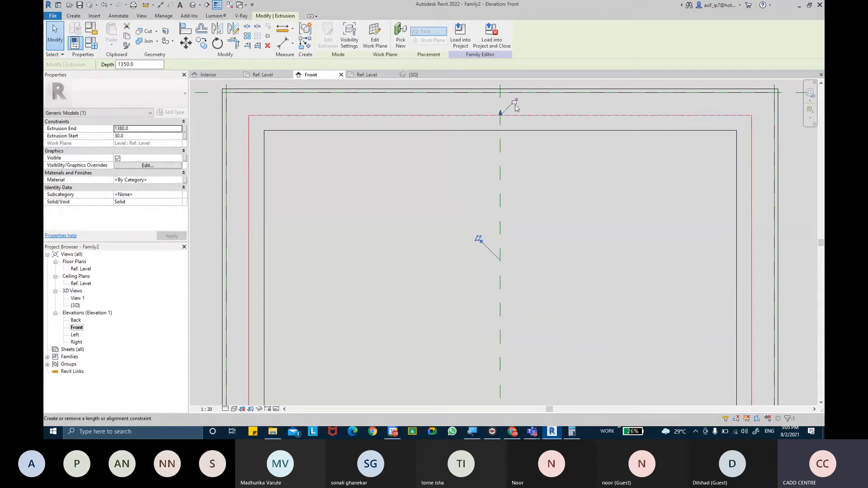
key("Escape")
scroll(541, 191, "down", 3)
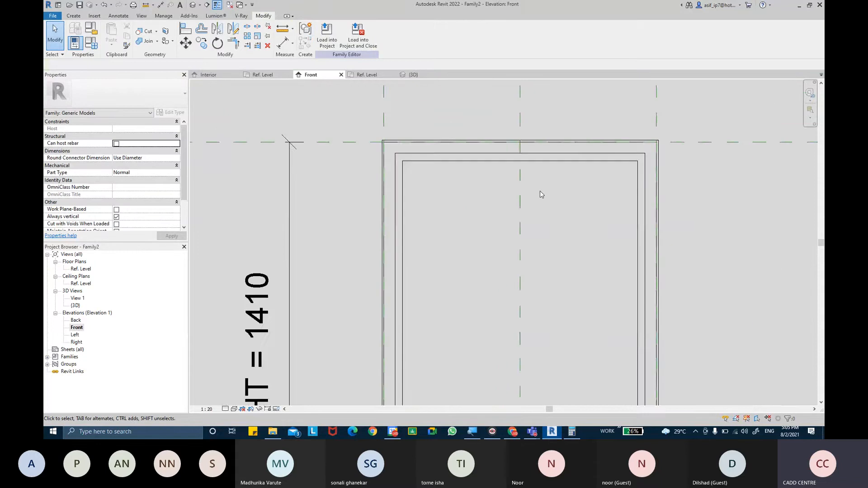
Step: Show the slider in the default 3D view and select the glass panel
left_click(193, 5)
left_click(452, 244)
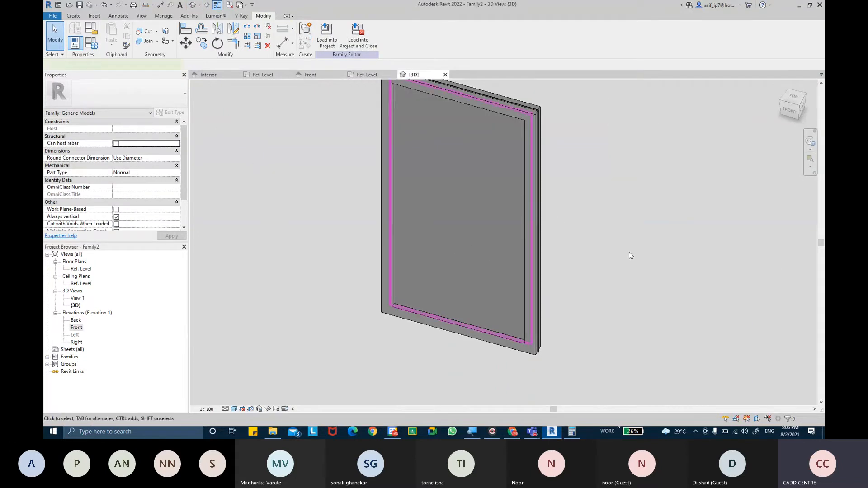
middle_click_drag(629, 252, 601, 291, "shift")
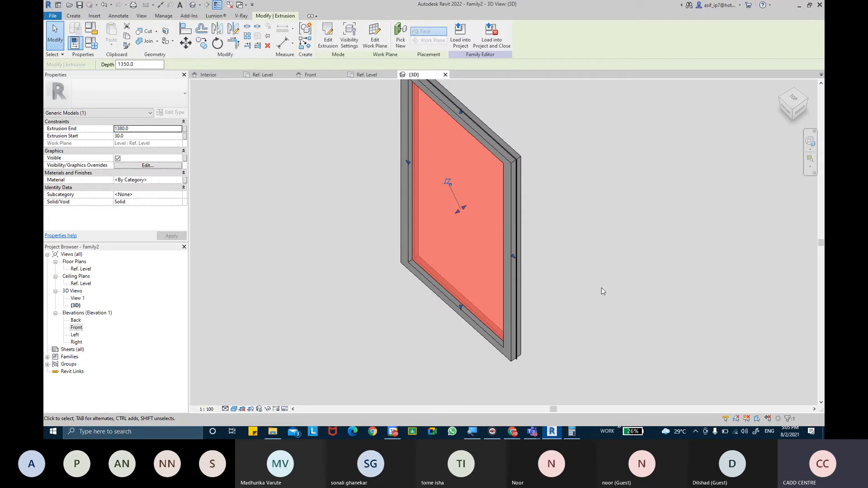
Step: Create a new material named AR-SLDER GLASS for the glass panel
left_click(179, 194)
left_click(179, 194)
left_click(180, 181)
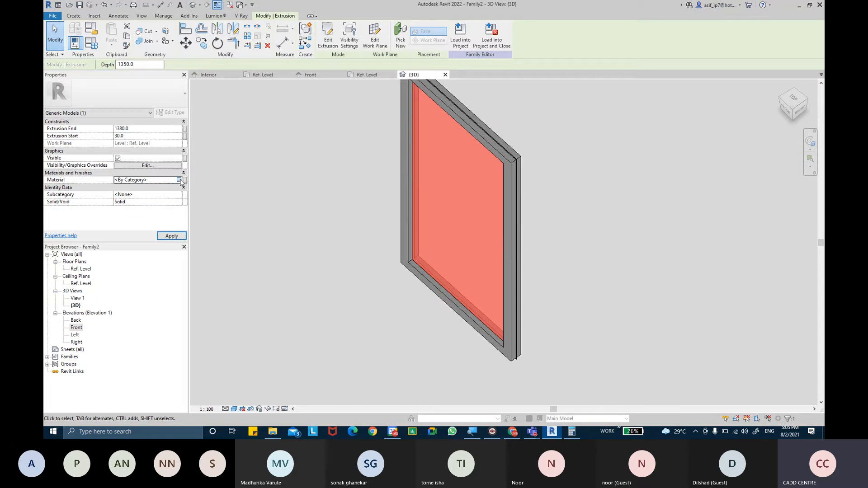
left_click(179, 180)
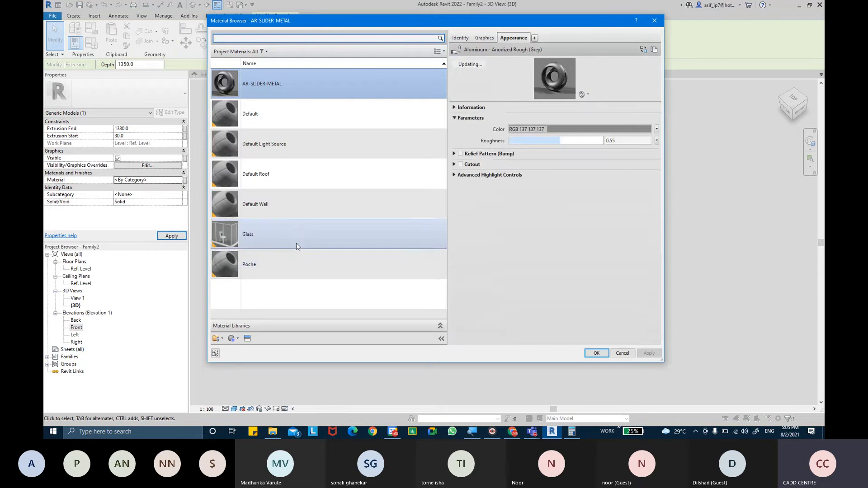
left_click(237, 338)
left_click(249, 348)
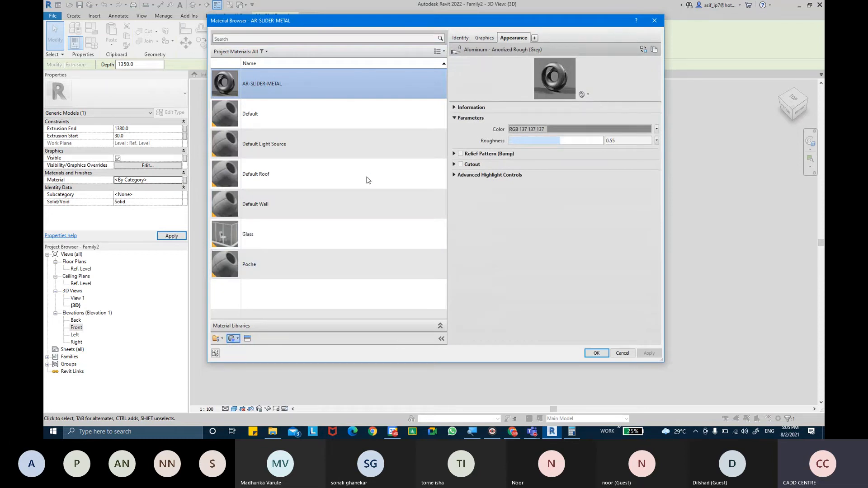
left_click(461, 37)
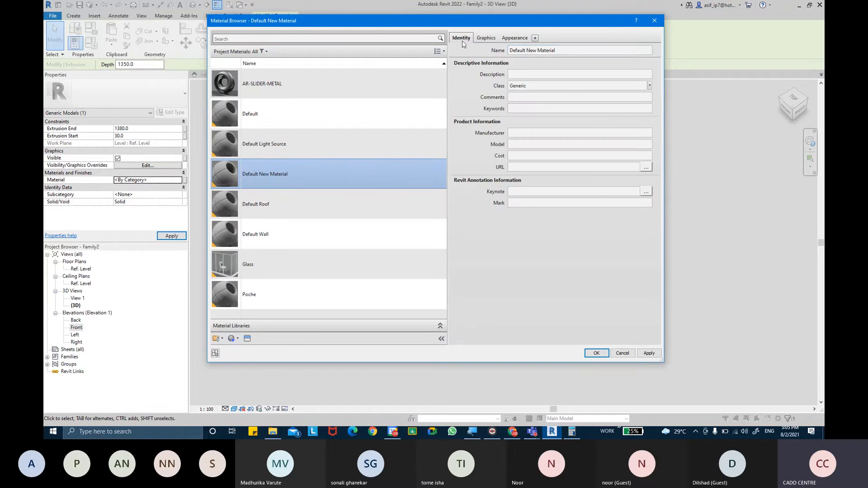
left_click(562, 51)
key("BackSpace")
type("A")
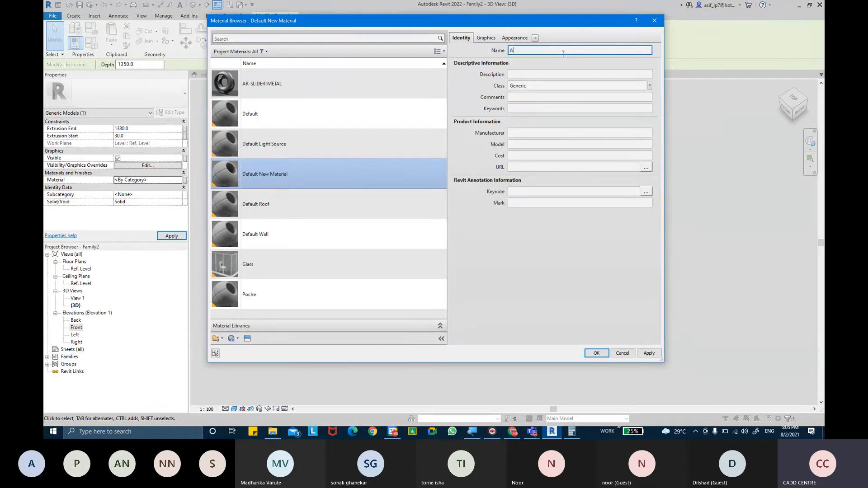
type("R-SL")
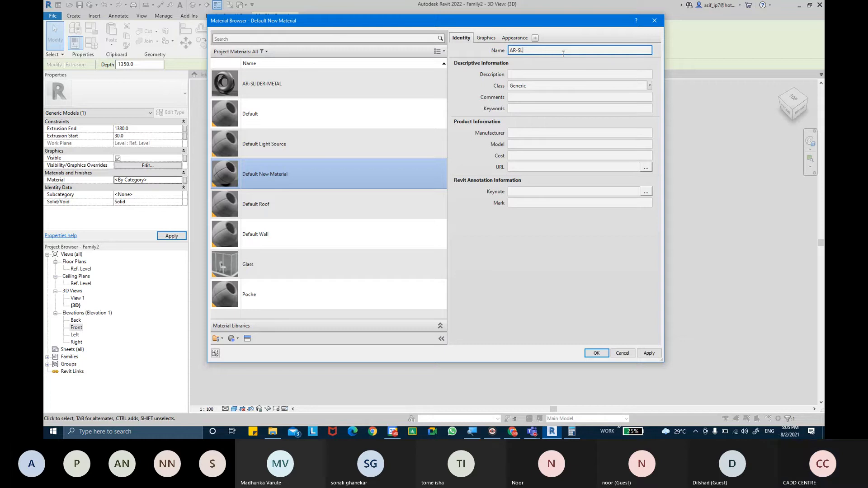
type("DER G")
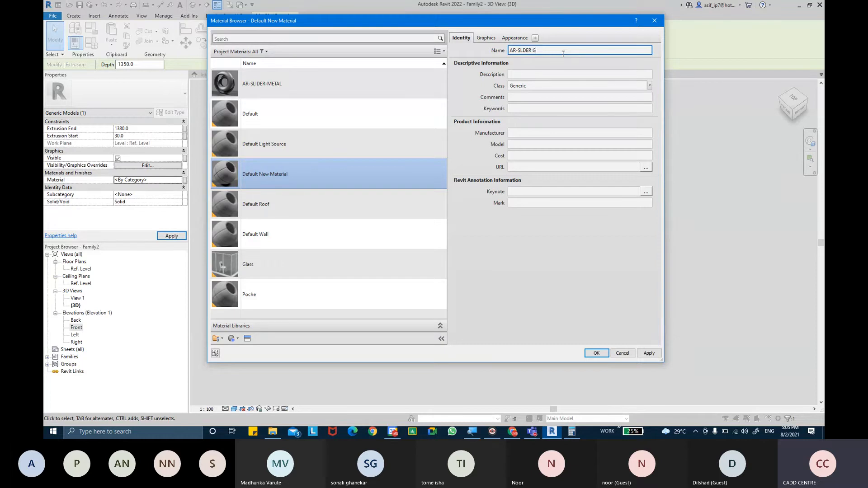
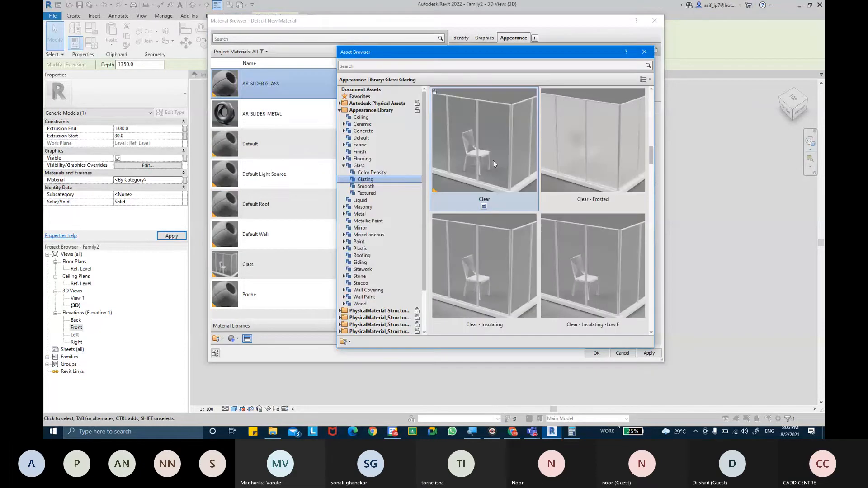
Step: Give AR-SLDER GLASS the Dark Blue Reflective glazing appearance, assign it to the glass panel, and deselect the panel
left_click(493, 162)
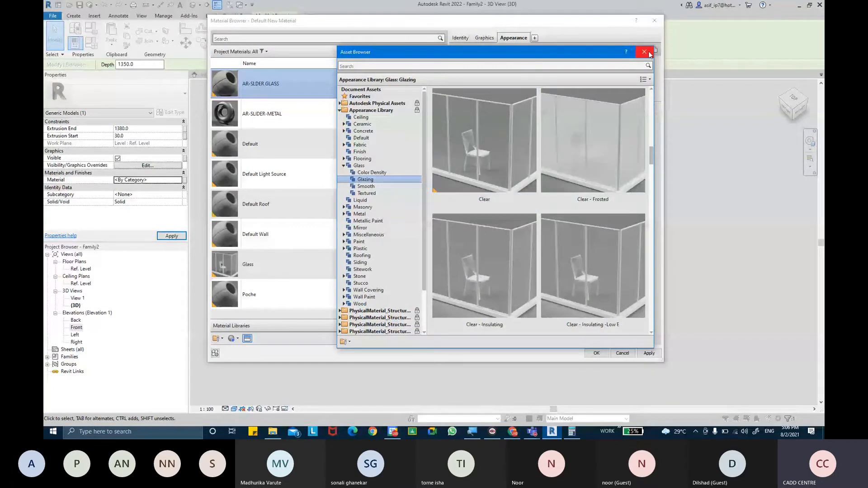
left_click_drag(651, 158, 650, 199)
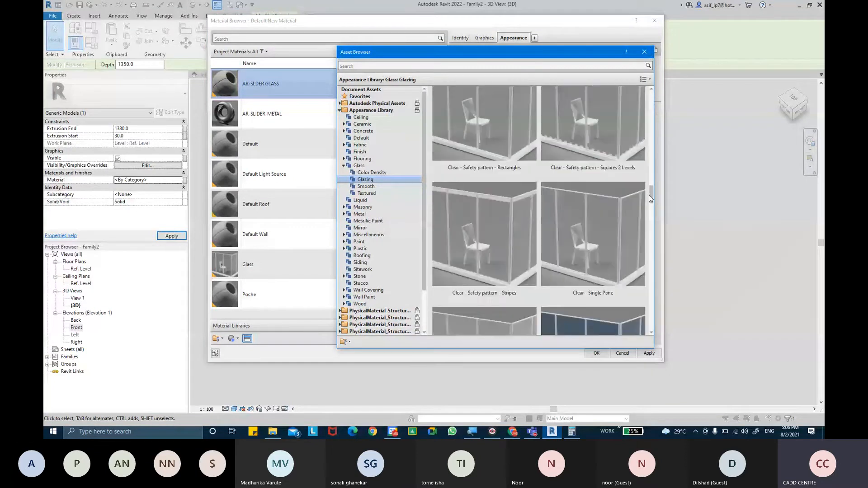
scroll(509, 248, "down", 3)
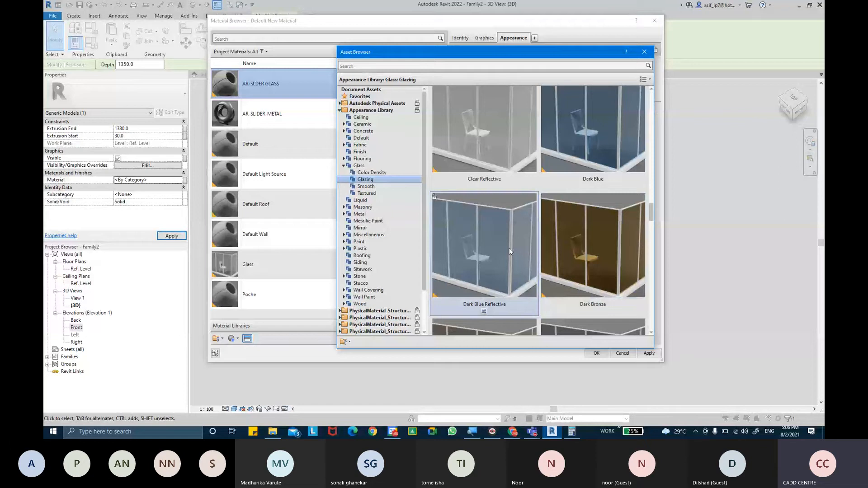
double_click(509, 248)
left_click(645, 52)
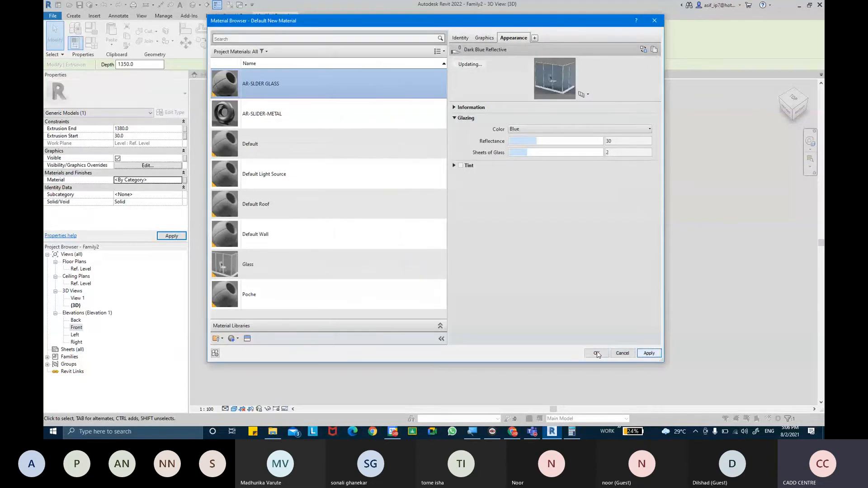
left_click(596, 353)
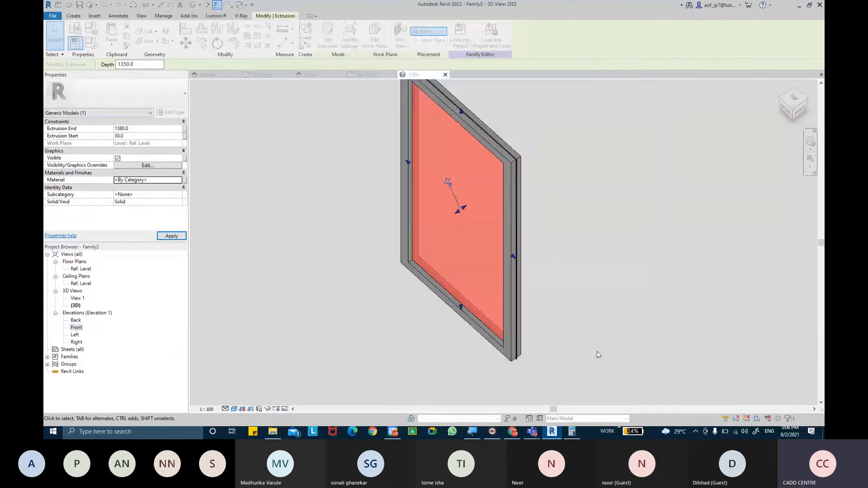
left_click(598, 353)
middle_click_drag(593, 246, 618, 201, "shift")
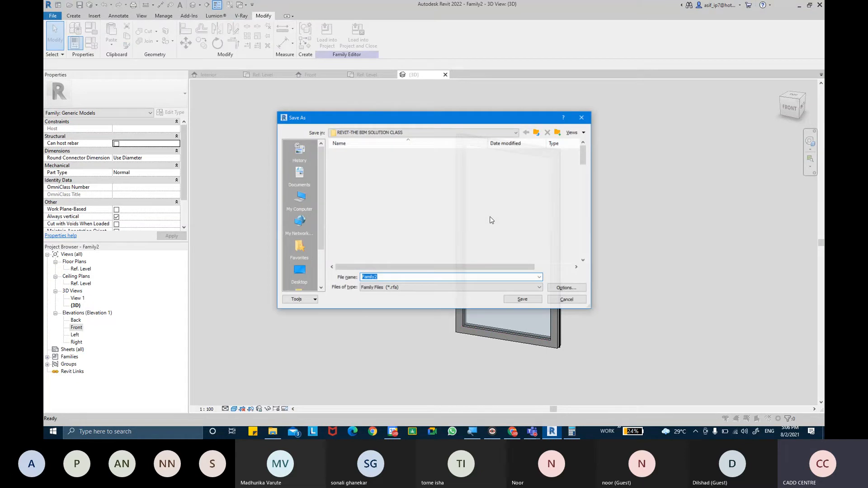
key("BackSpace")
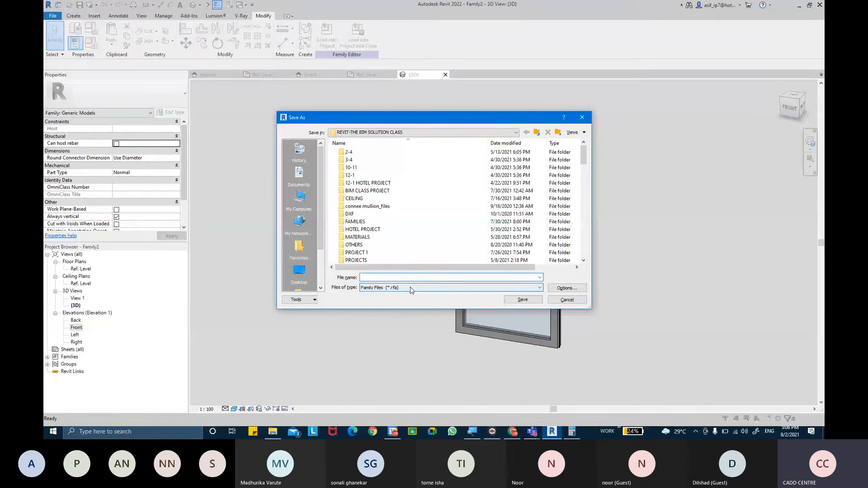
type("SINGLE SLID")
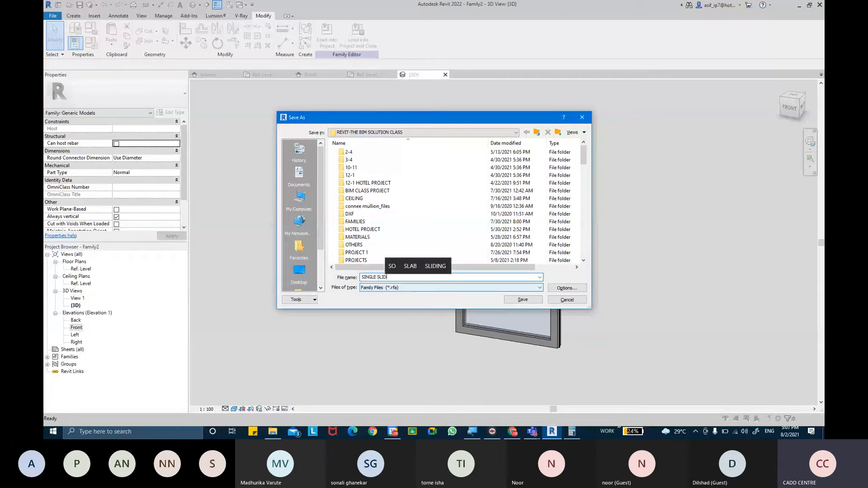
type("ER")
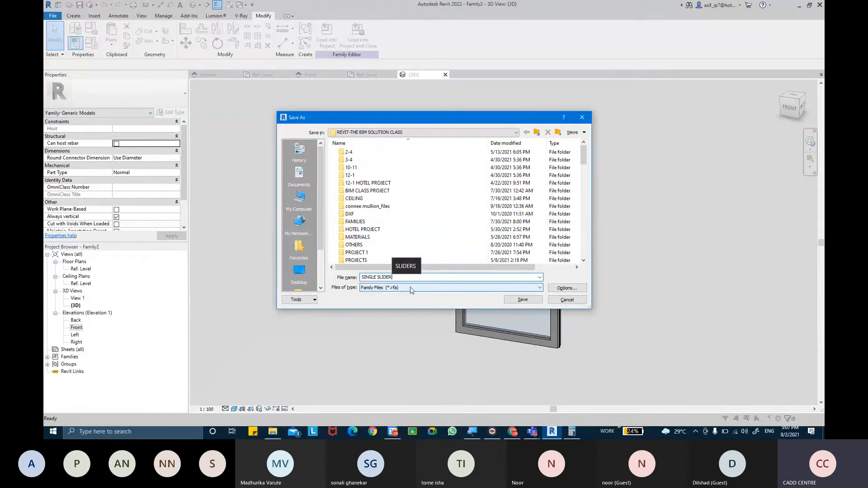
key("BackSpace")
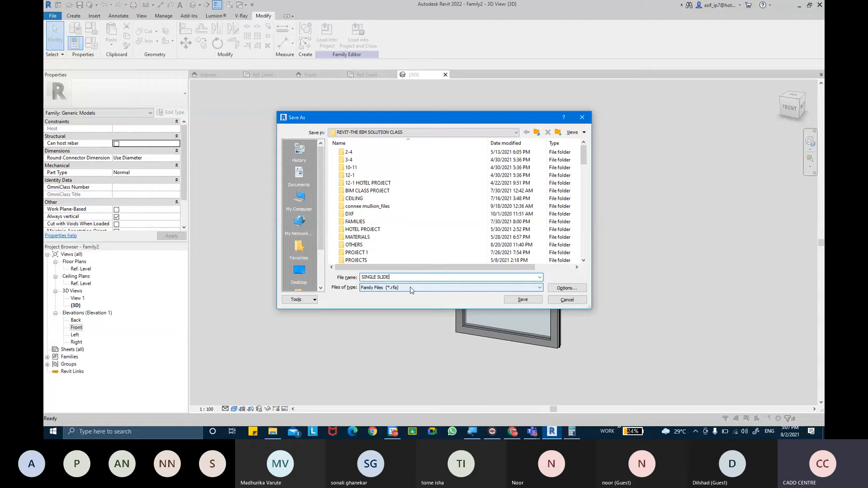
key("ctrl+a")
type("SLIDE")
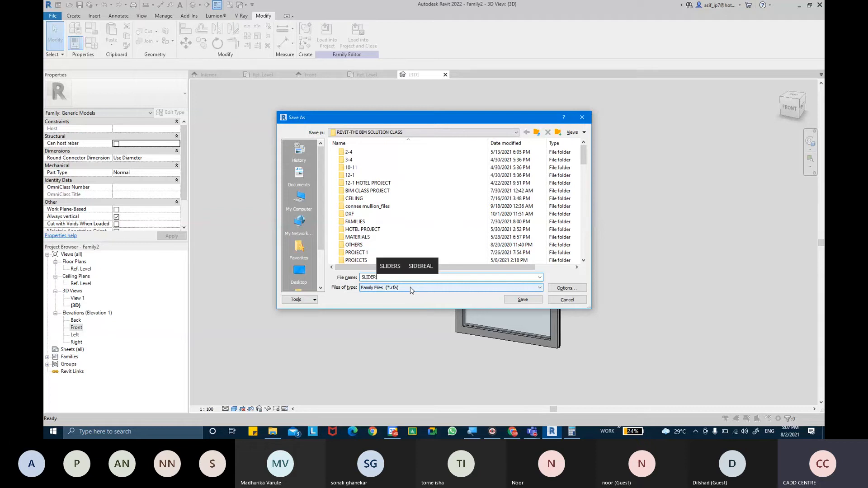
key("BackSpace")
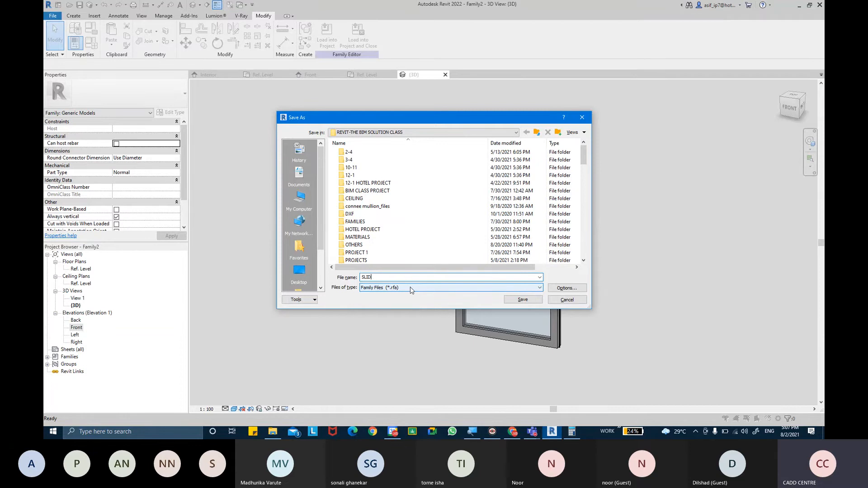
key("BackSpace")
key("BackSpace")
key("BackSpace")
key("BackSpace")
Step: Save the family as SLIDER in the REVIT-THE BIM SOLUTION CLASS folder and load it into the SLIDING WINDOWS family
type("SLIDER F")
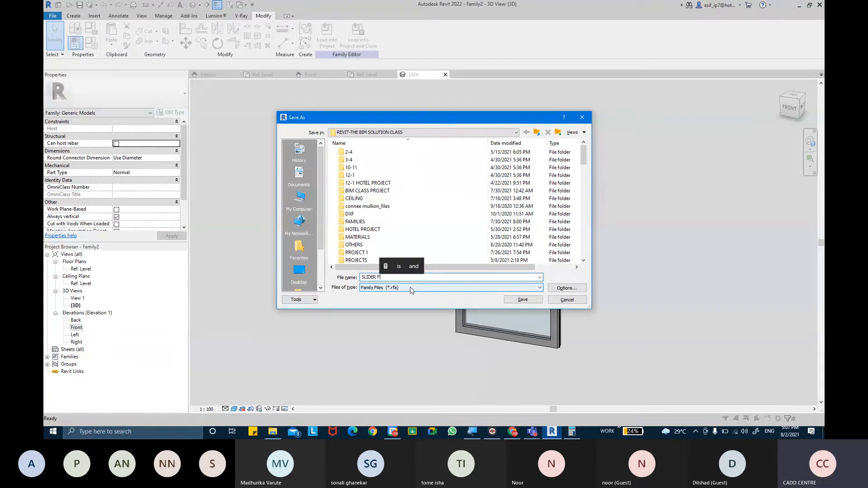
type("OR")
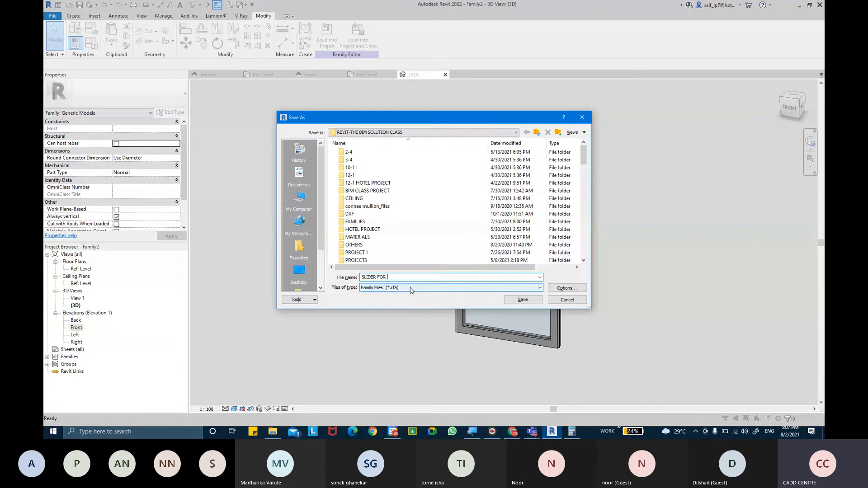
key("BackSpace")
key("BackSpace")
key("BackSpace")
key("BackSpace")
key("BackSpace")
key("Return")
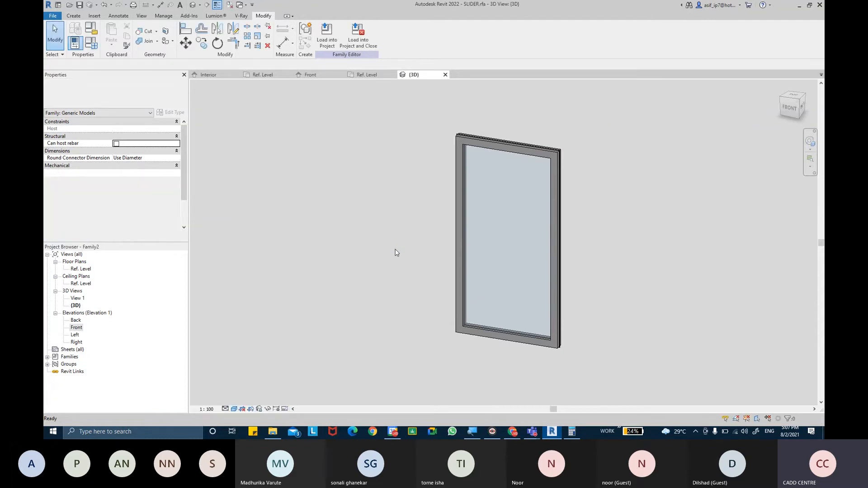
left_click(327, 46)
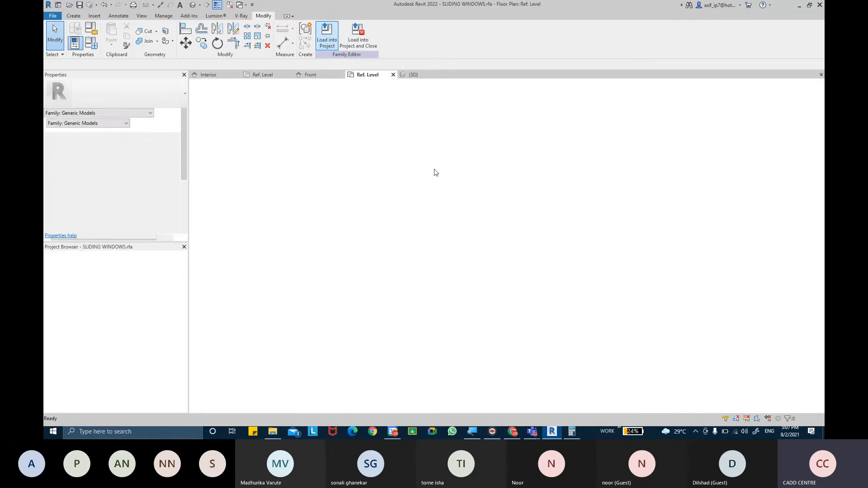
Step: Place one SLIDER instance just outside the wall, above the window's left half, in the Ref. Level plan
scroll(444, 240, "down", 3)
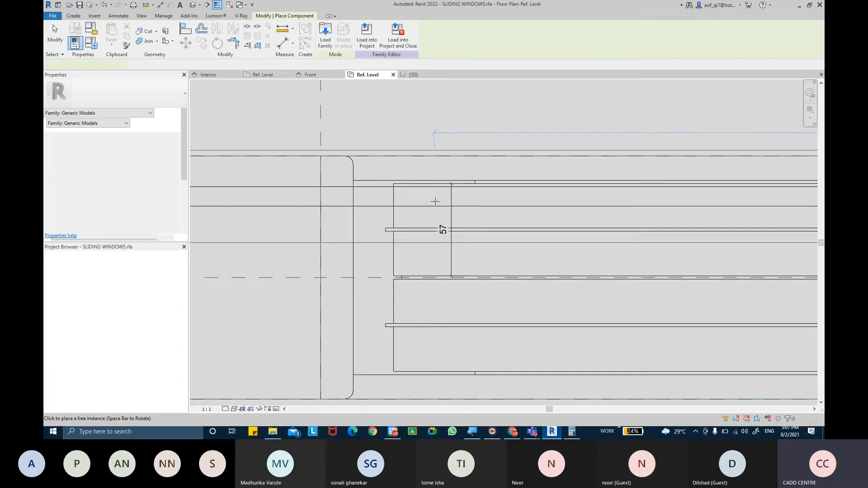
middle_click_drag(471, 158, 451, 170)
scroll(421, 192, "down", 1)
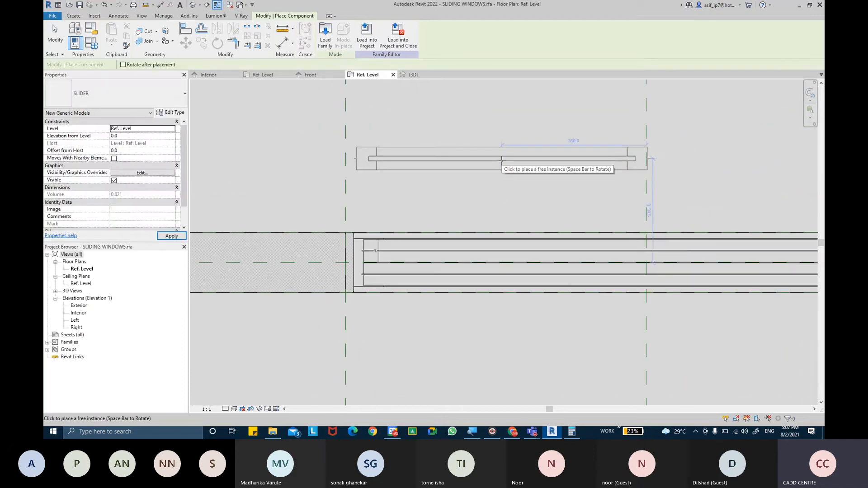
left_click(499, 202)
key("Escape")
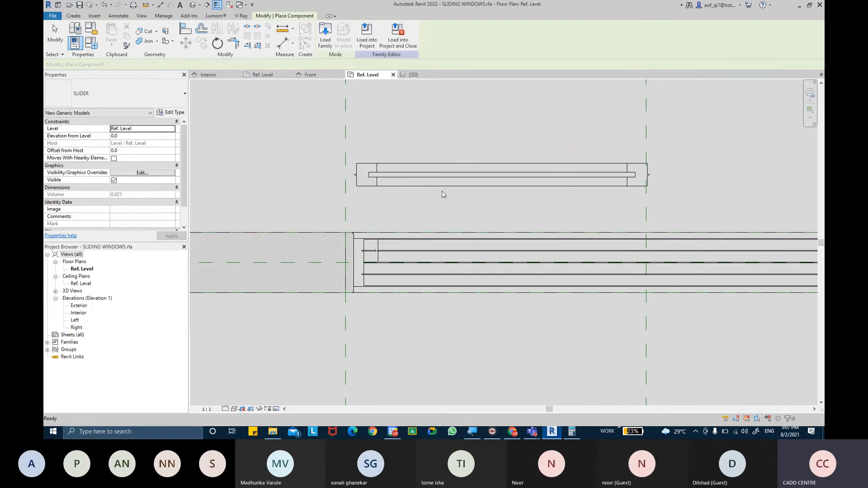
key("Escape")
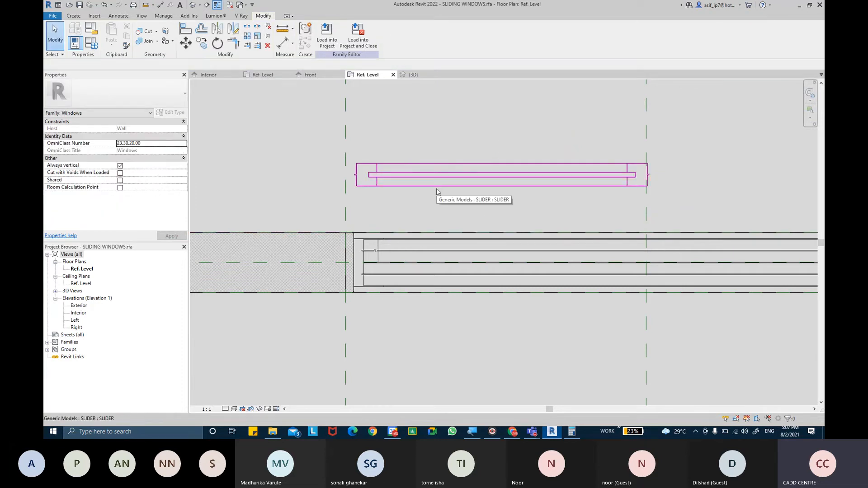
Step: Align the slider's left edge with the left end of the window frame's upper track and lock the alignment
key("a")
key("l")
scroll(427, 221, "up", 2)
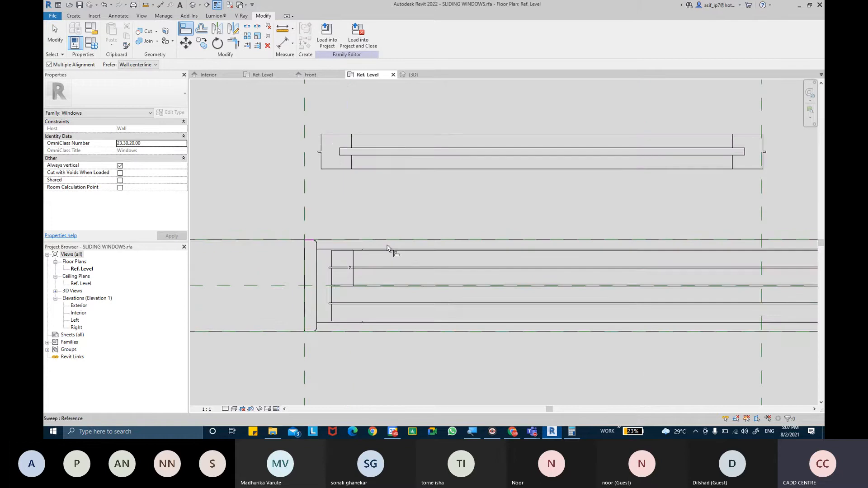
scroll(387, 249, "up", 1)
scroll(358, 261, "up", 1)
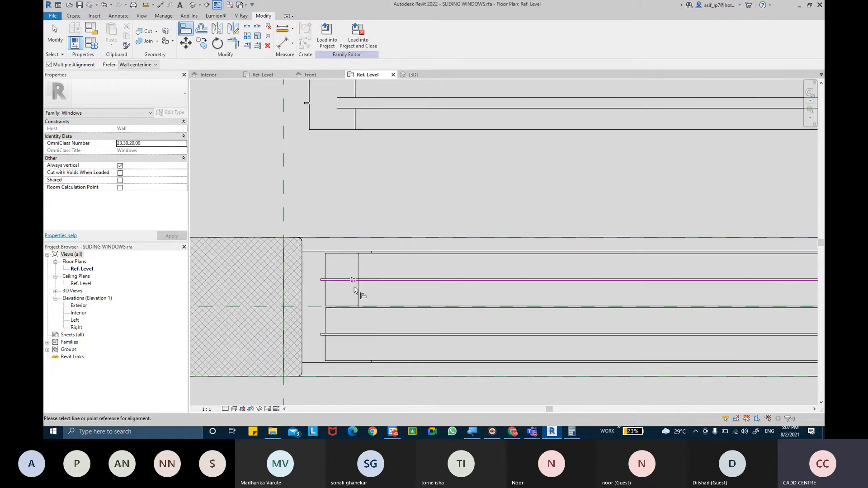
left_click(327, 294)
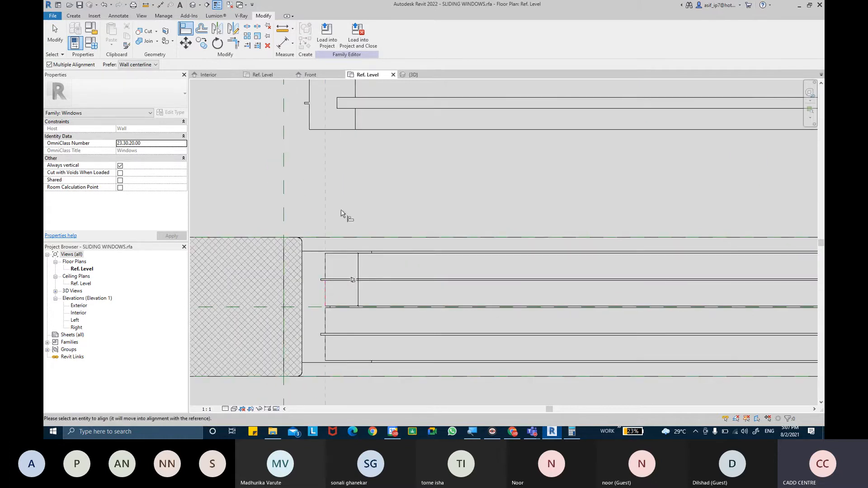
left_click(309, 117)
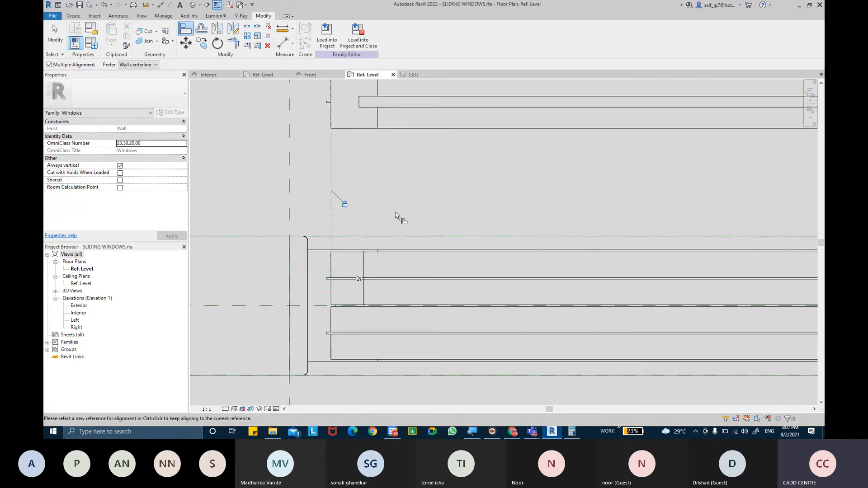
scroll(357, 298, "up", 3)
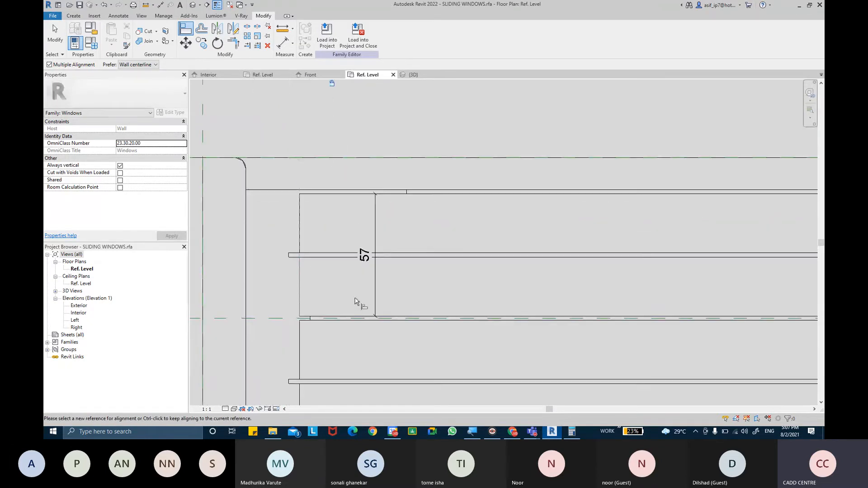
scroll(384, 312, "down", 2)
key("Escape")
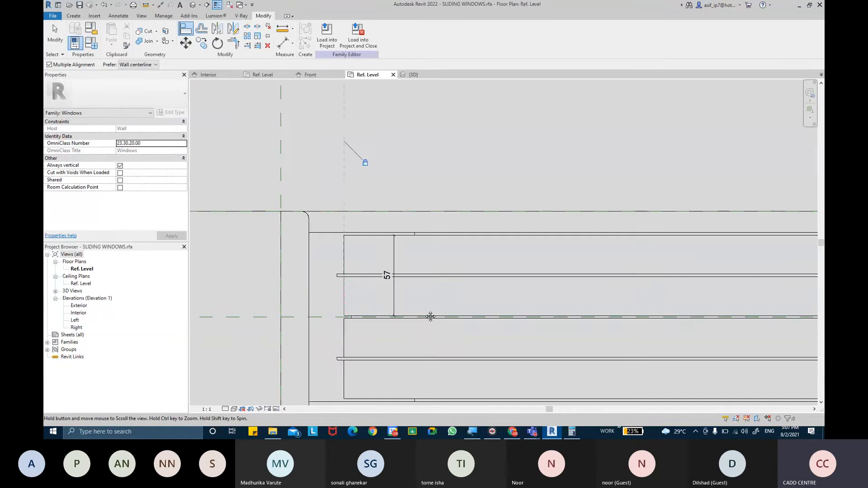
Step: Align the slider's lower long edge with the upper track's edge beside the wall centreline and lock the alignment
scroll(423, 325, "up", 3)
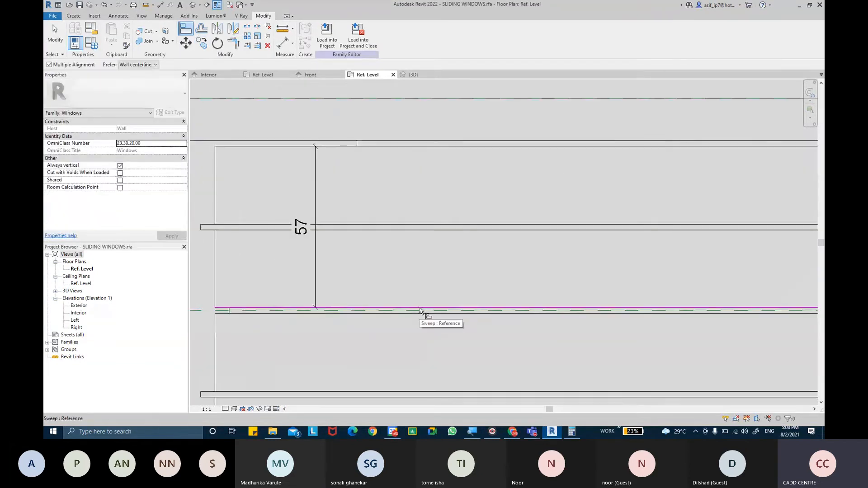
scroll(418, 202, "down", 3)
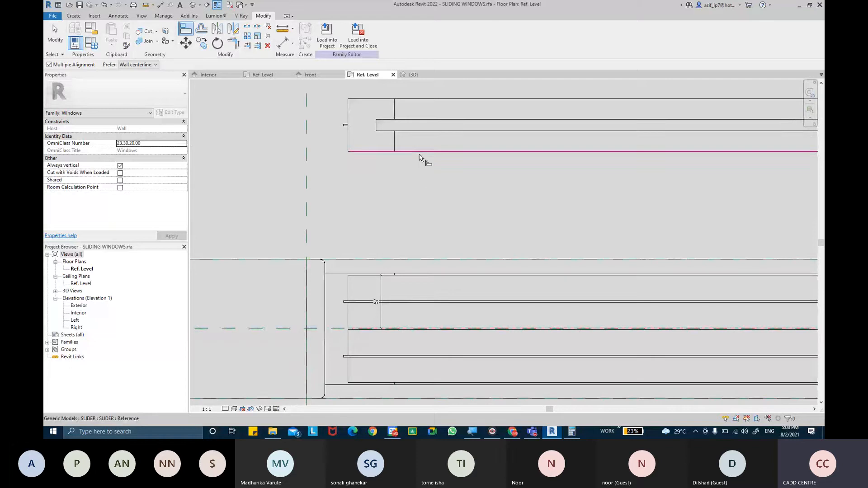
left_click(420, 153)
middle_click_drag(454, 233, 411, 175)
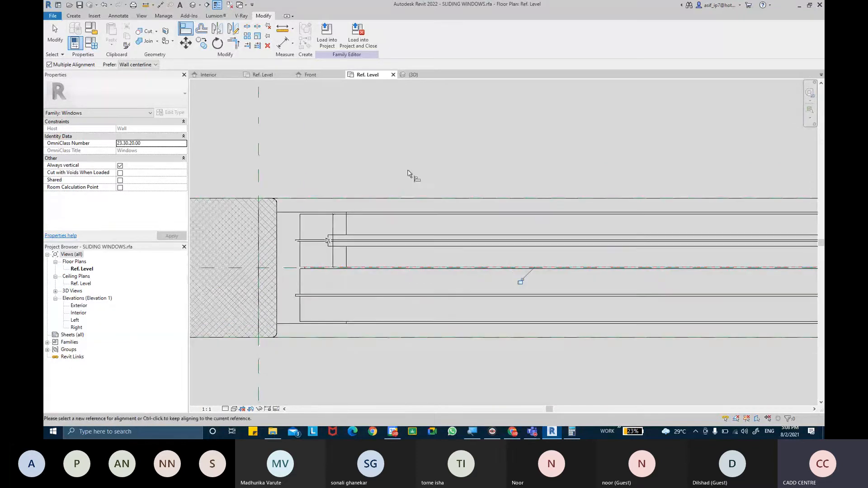
key("Escape")
key("Escape")
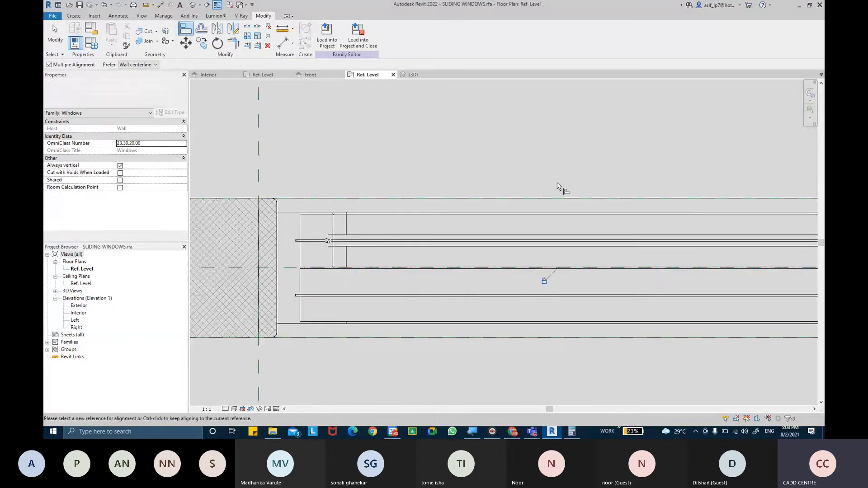
Step: Examine how the slider fits in the upper track around the 57 dimension
scroll(318, 251, "up", 4)
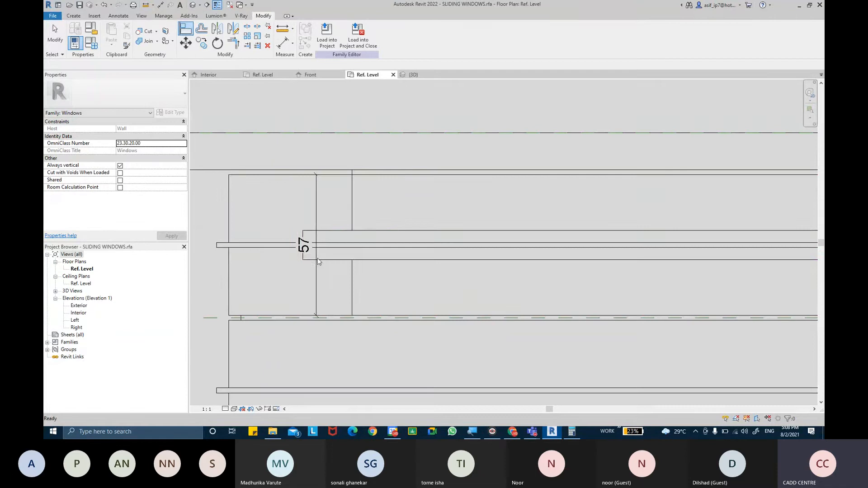
left_click(304, 240)
key("Escape")
scroll(444, 202, "down", 4)
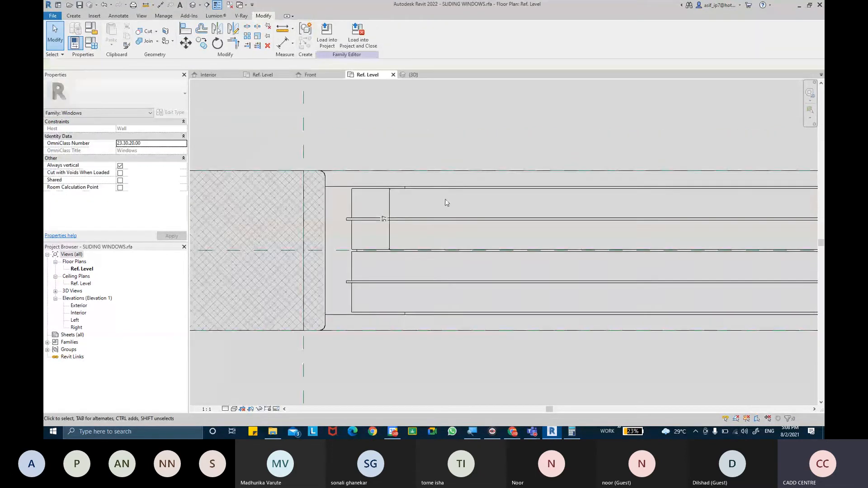
scroll(445, 202, "up", 4)
left_click(316, 280)
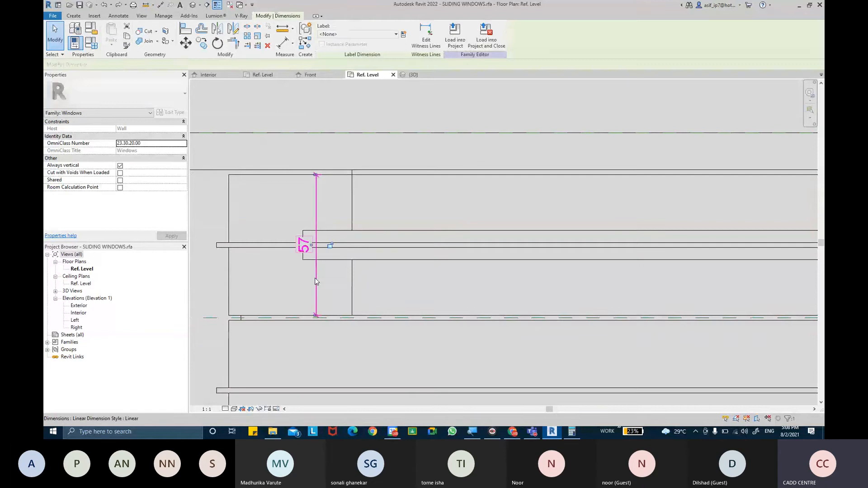
key("Escape")
scroll(455, 271, "down", 3)
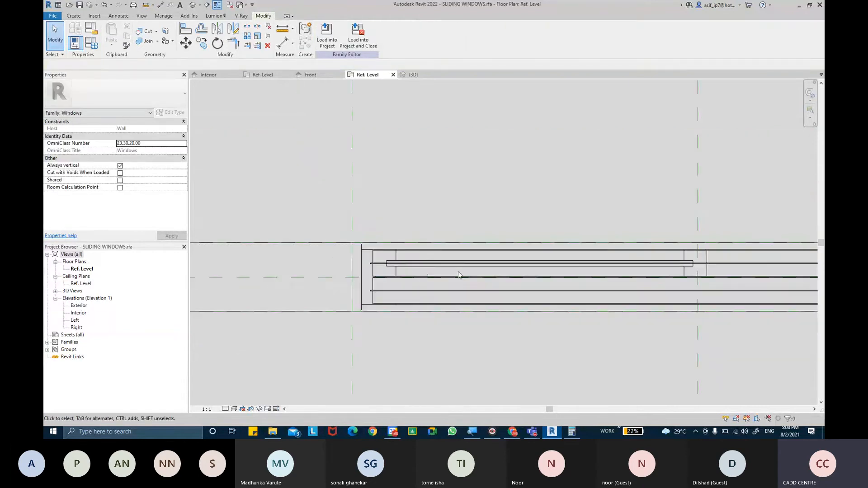
left_click(692, 270)
scroll(720, 269, "up", 5)
middle_click_drag(721, 269, 607, 271)
scroll(606, 272, "up", 3)
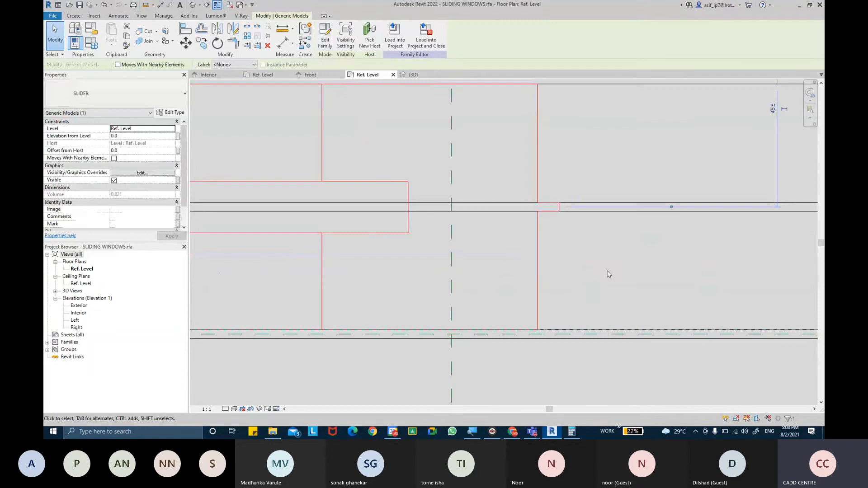
scroll(608, 274, "down", 4)
middle_click_drag(609, 275, 616, 274)
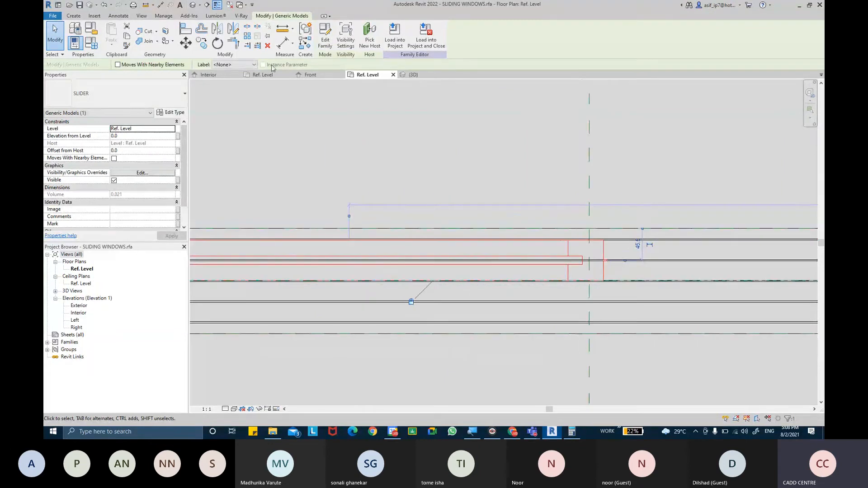
key("c")
key("o")
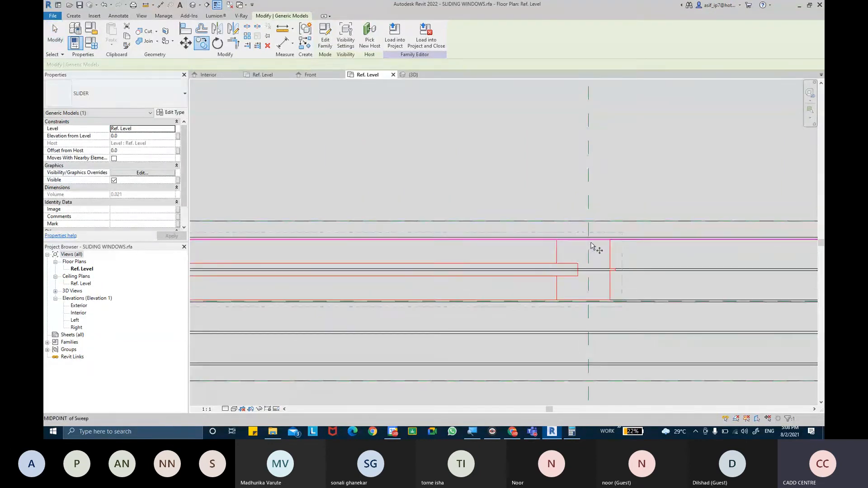
scroll(591, 246, "up", 5)
middle_click_drag(586, 339, 586, 181)
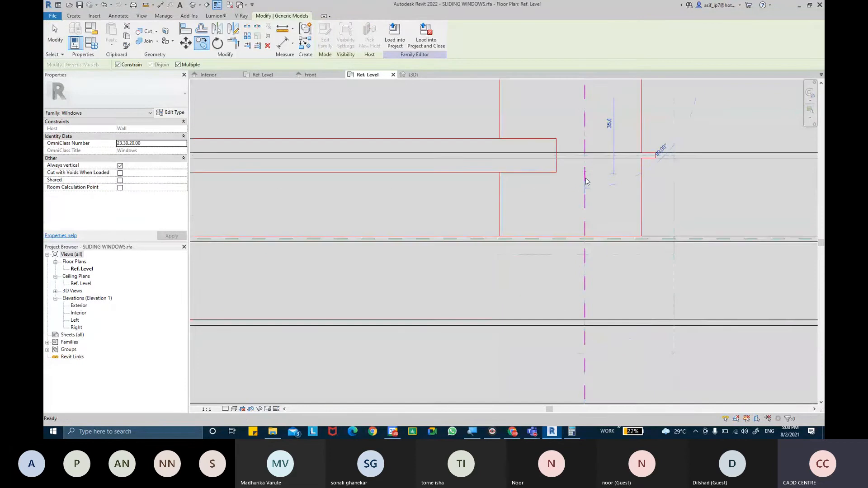
key("Escape")
key("Escape")
scroll(586, 189, "down", 4)
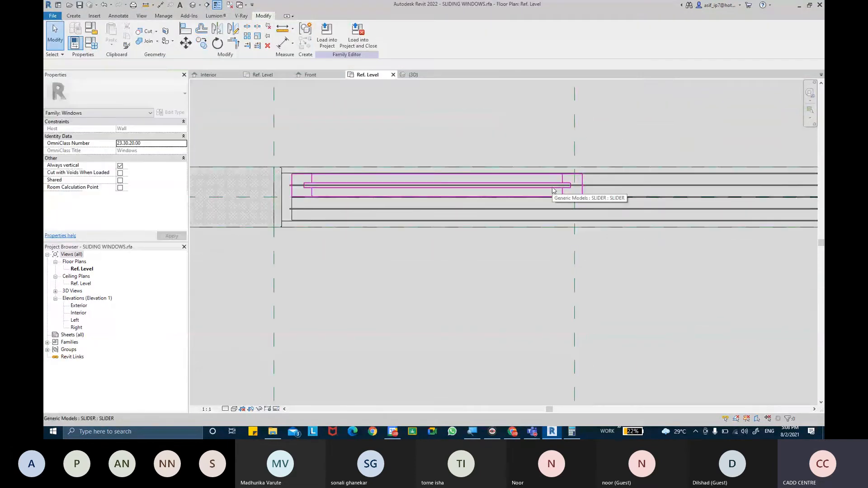
Step: Open the Interior elevation and display it in Wireframe so the whole slider can be seen
double_click(79, 313)
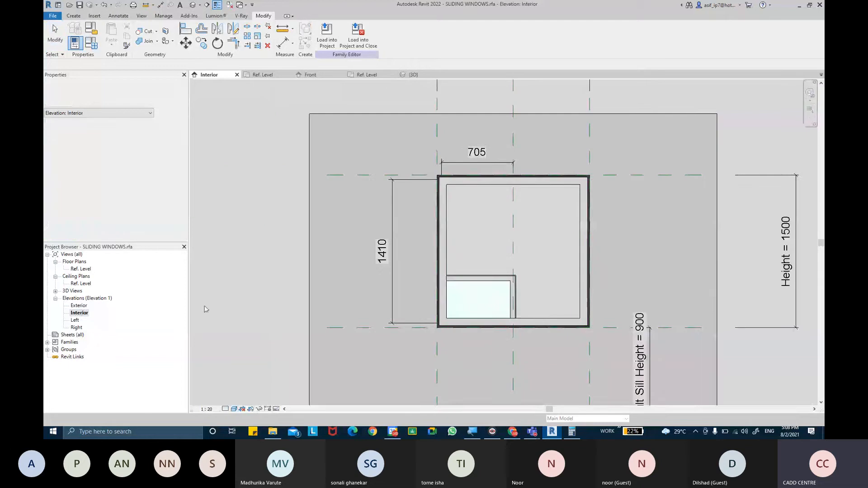
left_click(477, 294)
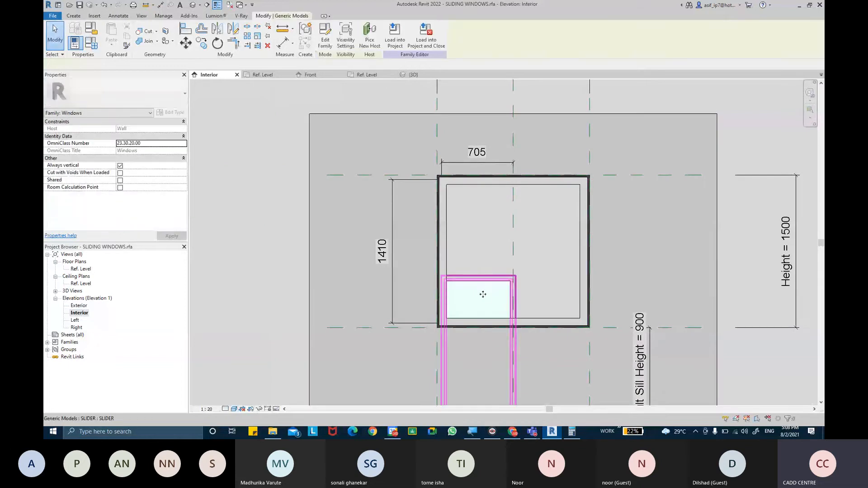
middle_click_drag(483, 294, 493, 218)
key("Escape")
left_click(234, 409)
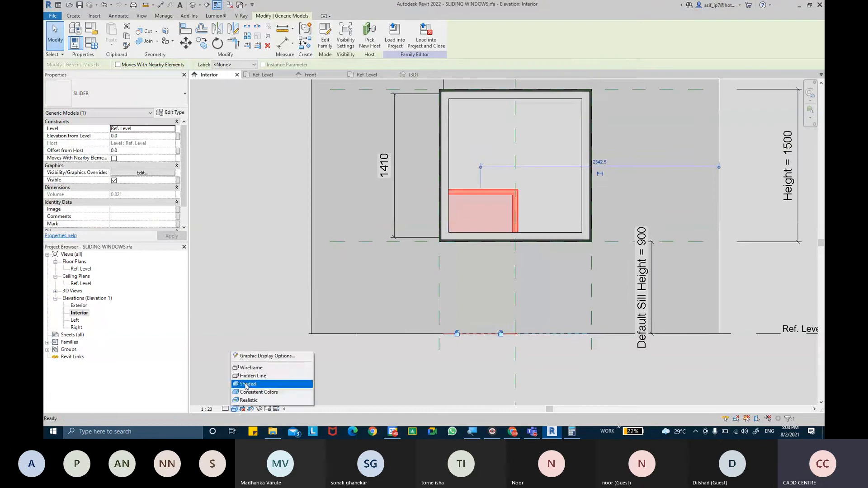
left_click(251, 368)
left_click(491, 280)
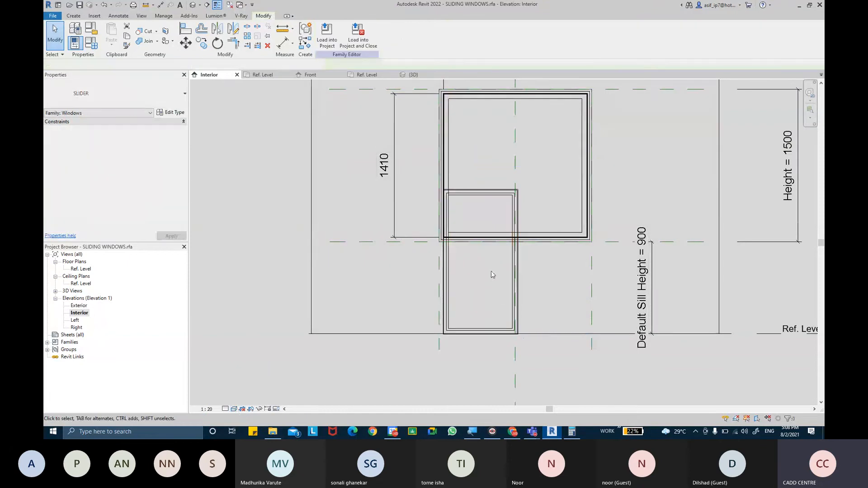
Step: Align the slider's bottom edge with the inner sweep edge at the window frame's sill and lock the alignment
scroll(500, 249, "up", 5)
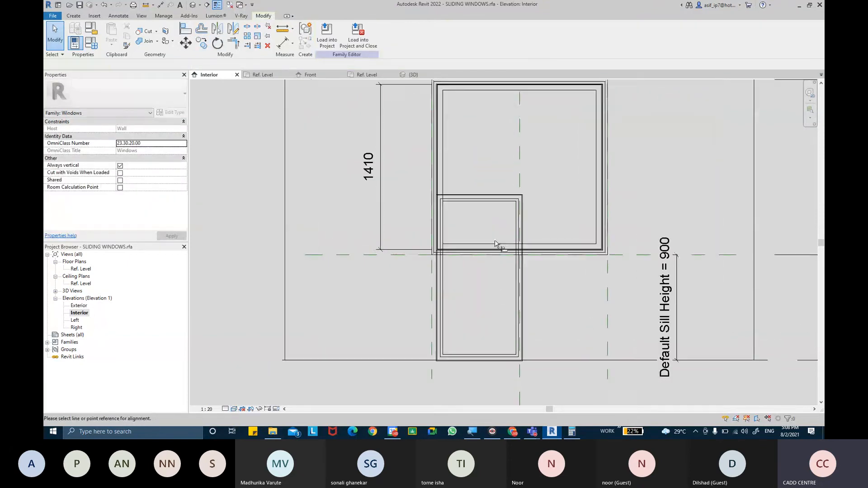
scroll(362, 266, "up", 4)
key("a")
key("l")
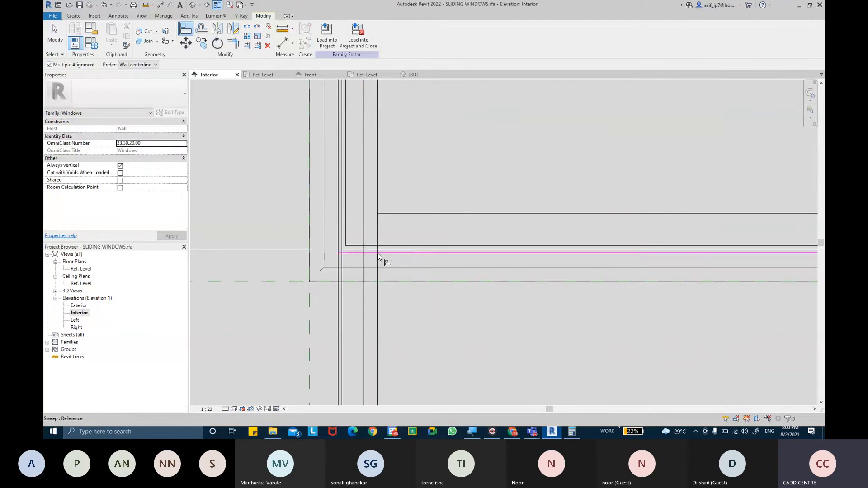
left_click(388, 253)
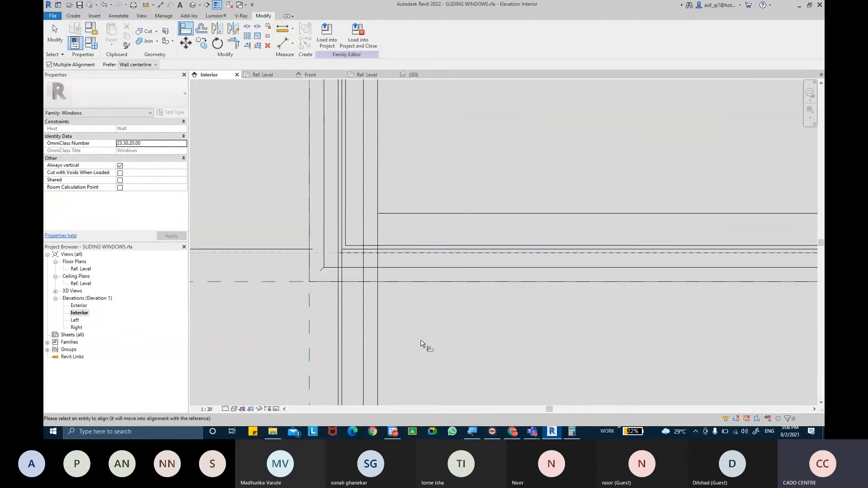
scroll(438, 253, "down", 5)
scroll(372, 362, "up", 3)
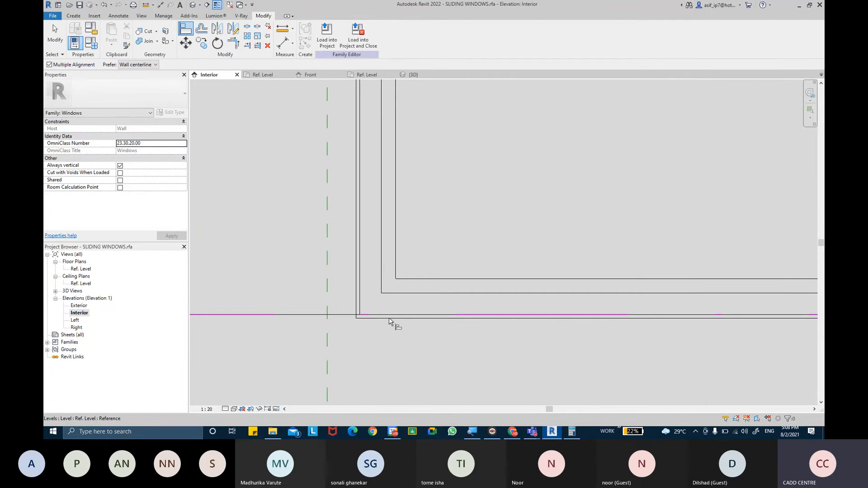
left_click(455, 319)
scroll(474, 223, "down", 3)
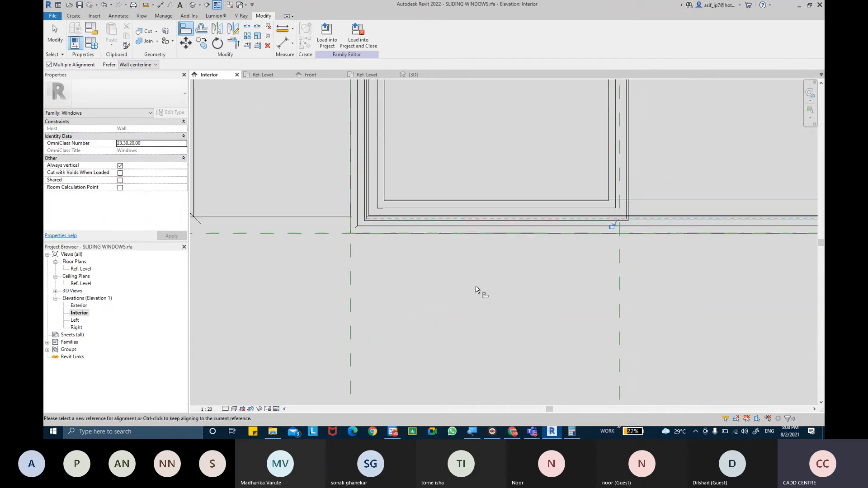
scroll(467, 316, "down", 4)
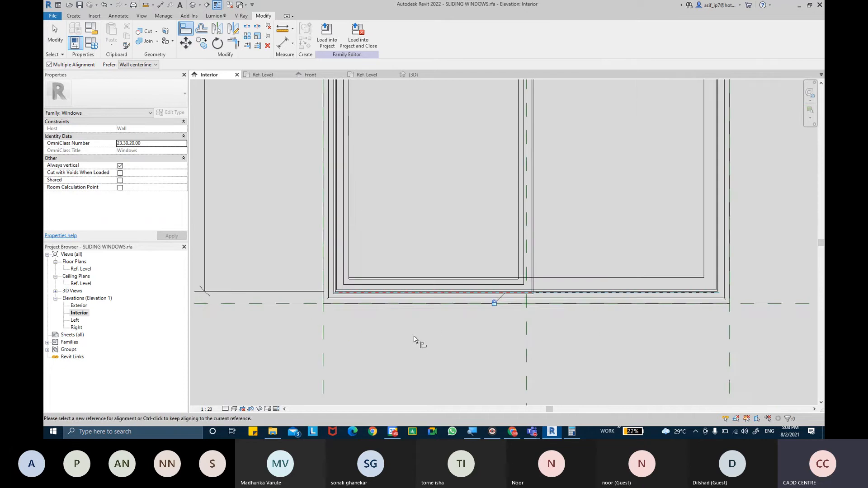
scroll(429, 325, "up", 2)
scroll(500, 166, "up", 4)
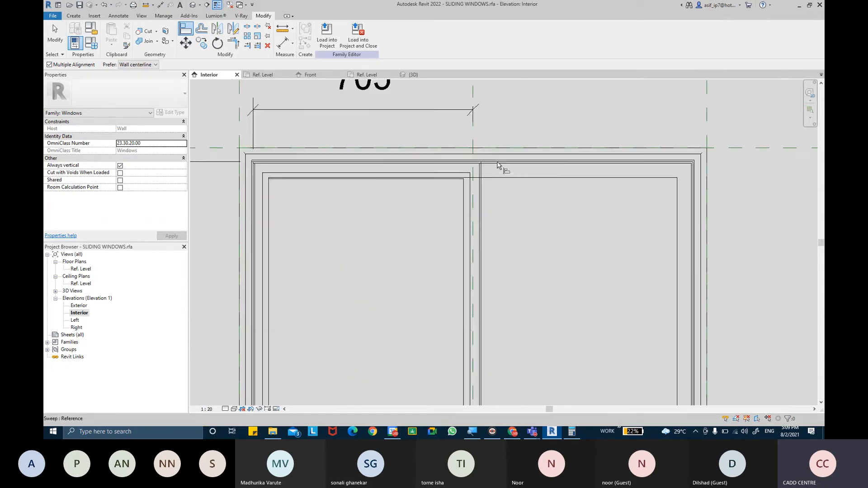
scroll(499, 166, "down", 4)
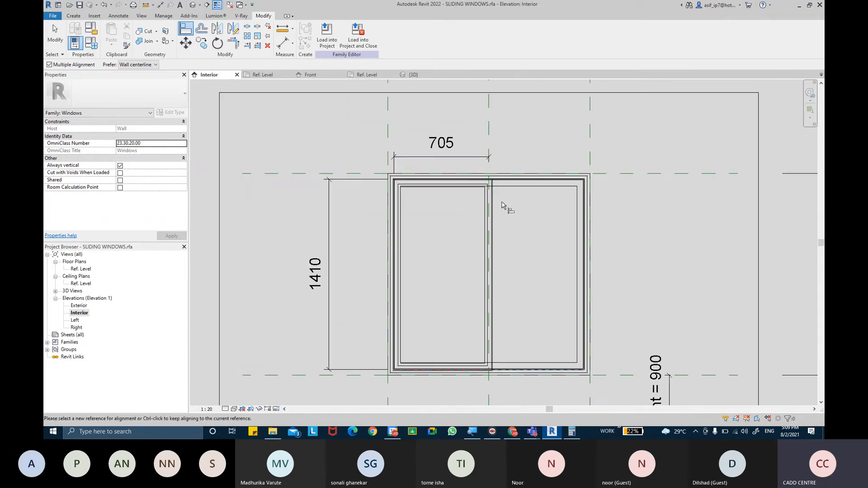
Step: In the Ref. Level floor plan, copy the slider from the upper track straight down into the lower track
key("Escape")
key("Escape")
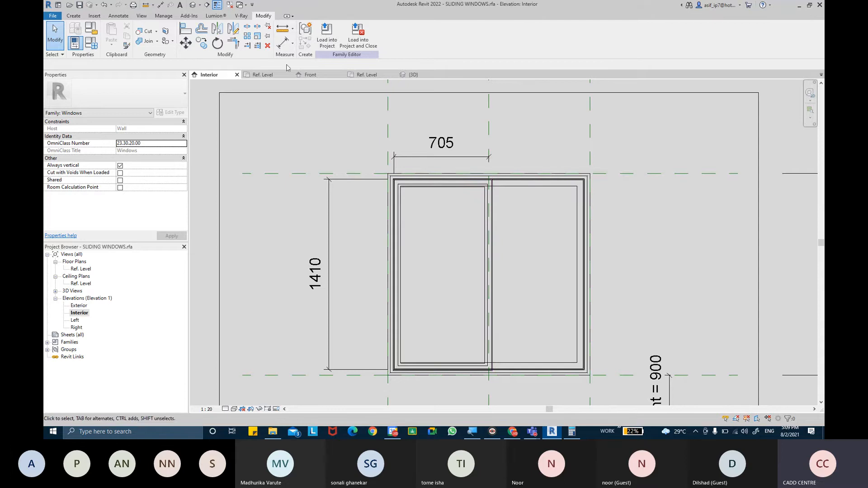
double_click(90, 270)
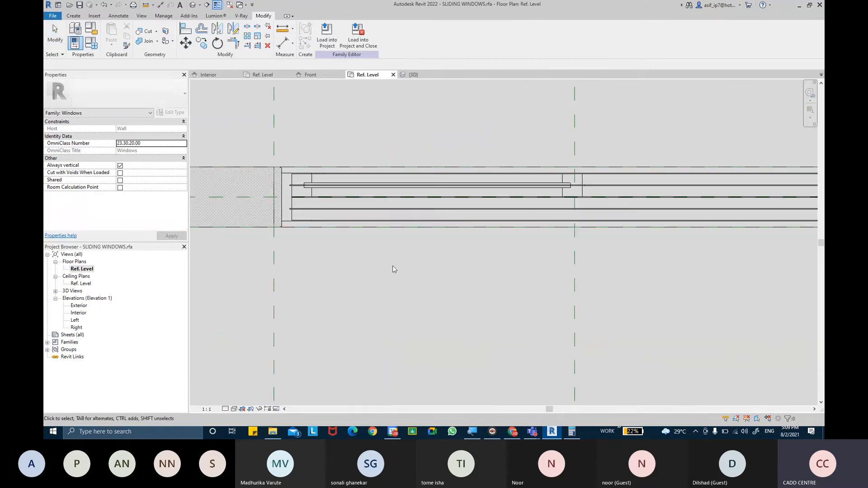
left_click(582, 193)
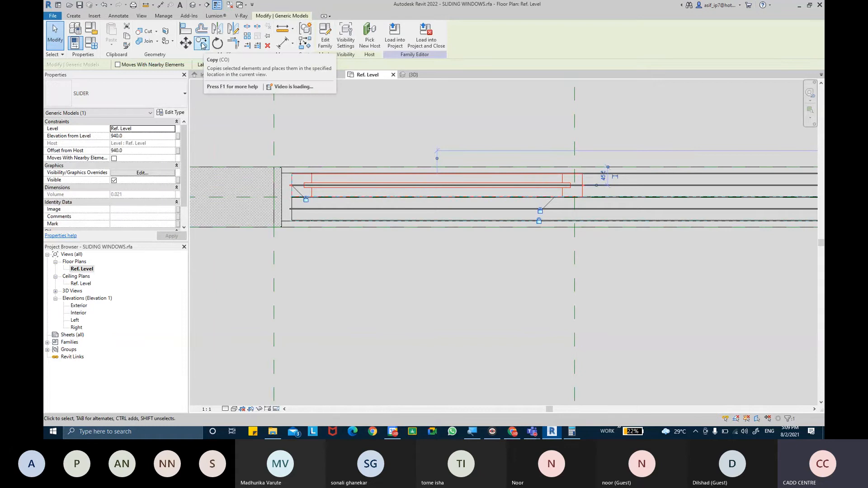
left_click(202, 43)
scroll(283, 177, "up", 5)
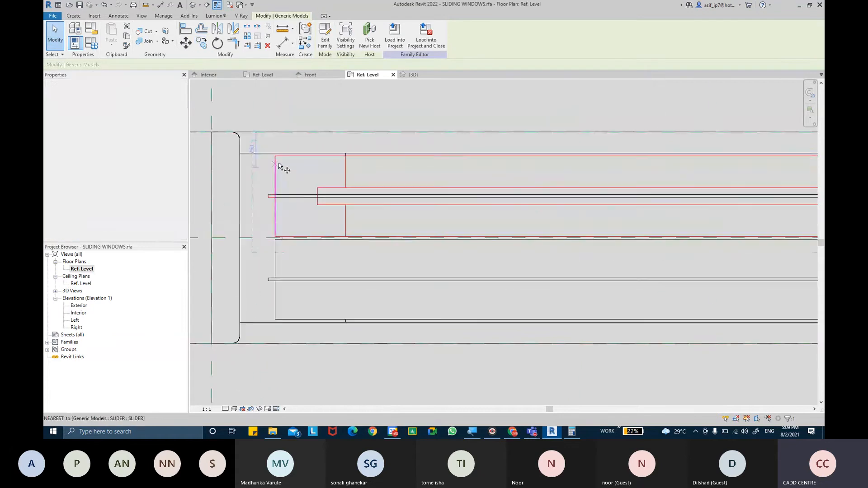
left_click(279, 165)
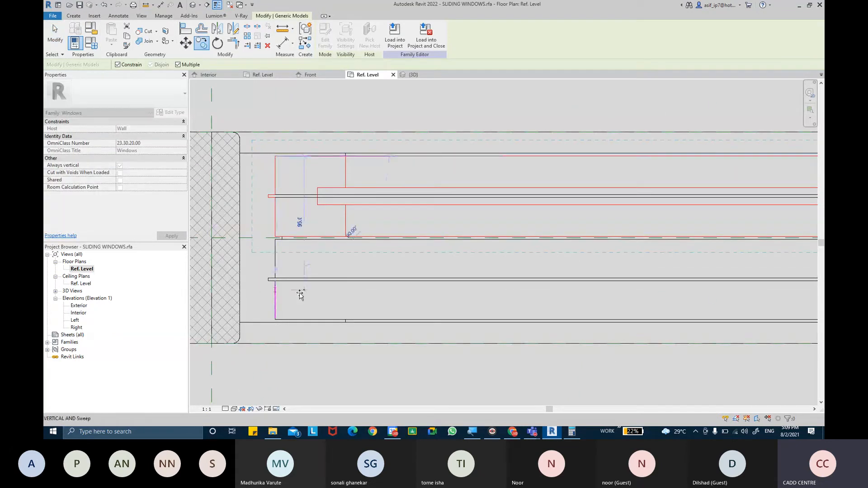
scroll(277, 242, "up", 1)
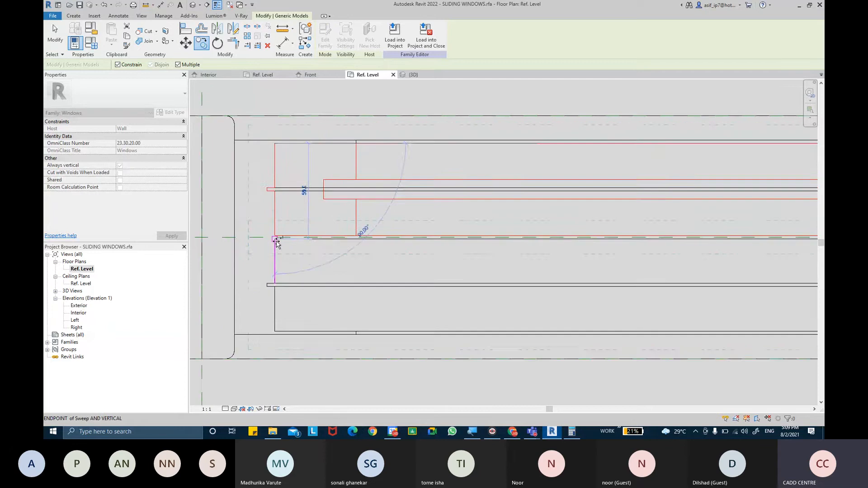
scroll(277, 242, "up", 3)
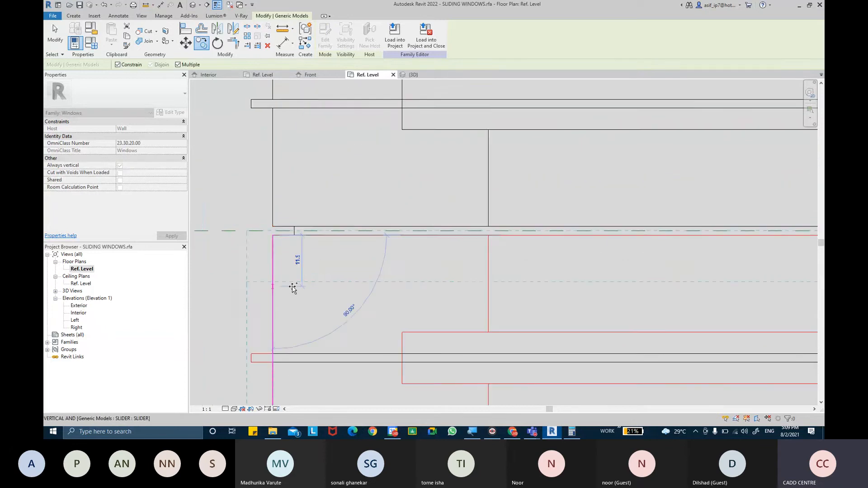
scroll(293, 289, "down", 2)
left_click(289, 293)
scroll(288, 292, "down", 2)
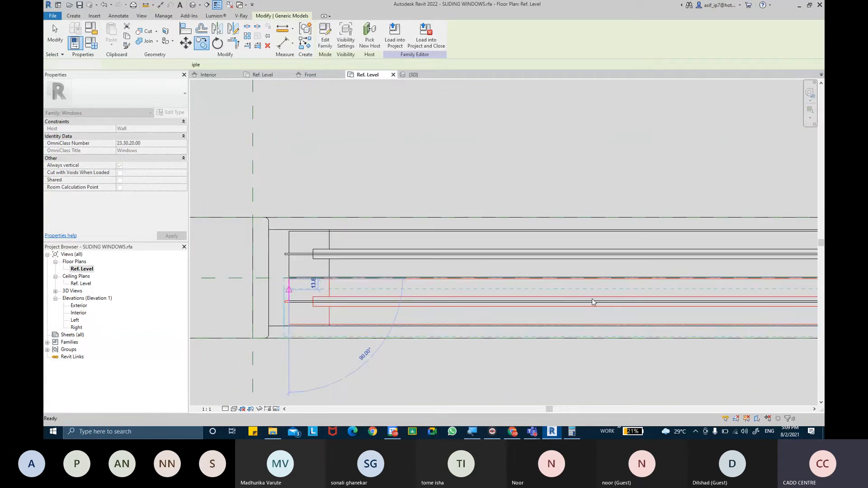
key("Escape")
Step: Align the copied slider's right edge with the inner edge of the window frame's right jamb
scroll(413, 285, "down", 3)
middle_click_drag(357, 290, 538, 287)
key("a")
key("l")
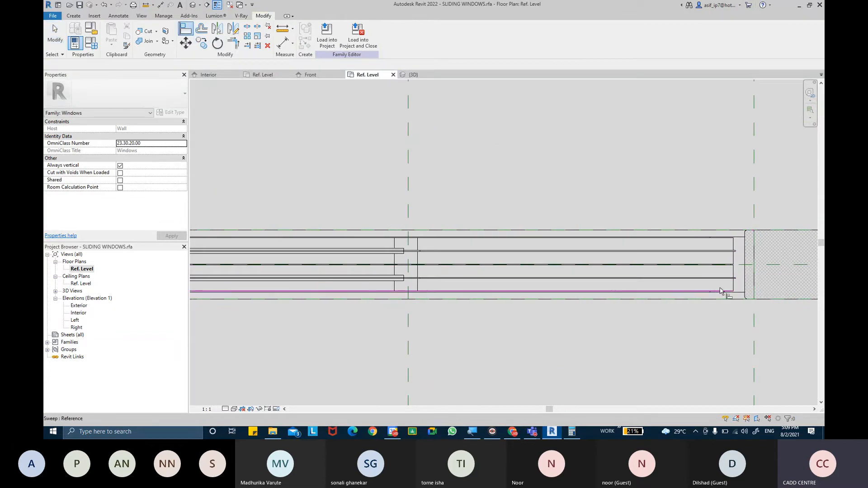
scroll(721, 291, "up", 1)
left_click(736, 288)
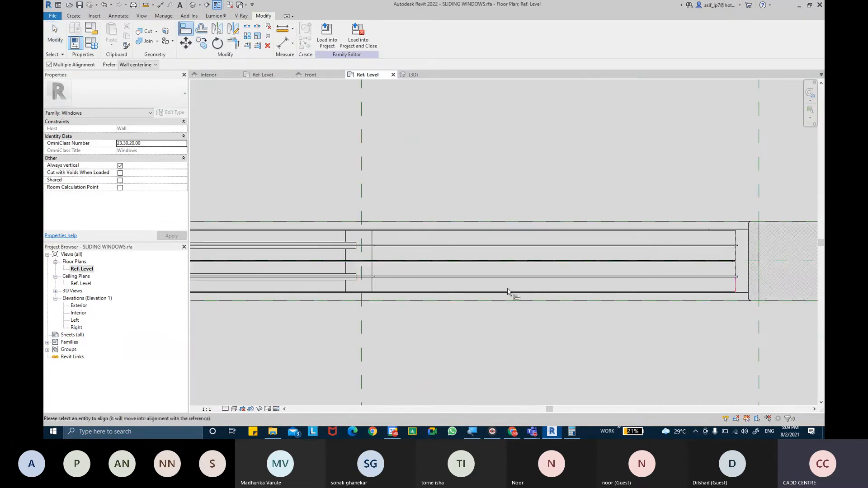
left_click(372, 285)
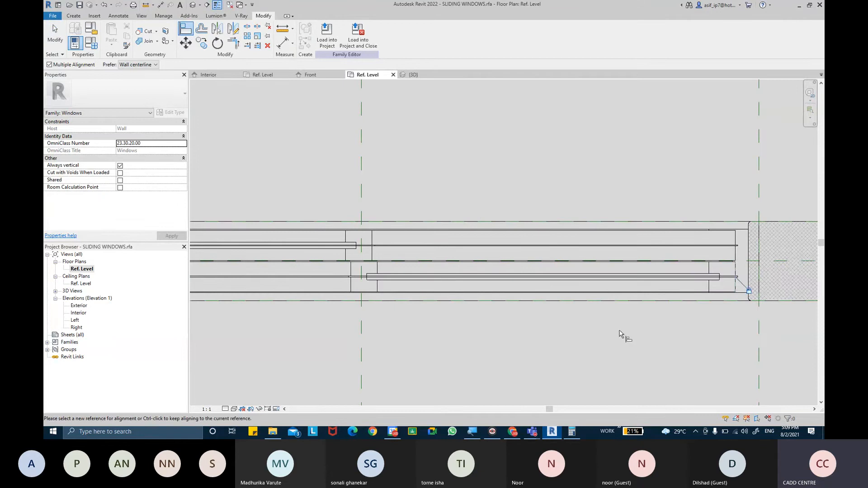
key("Escape")
key("Escape")
middle_click_drag(459, 306, 564, 314)
middle_click_drag(424, 284, 490, 286)
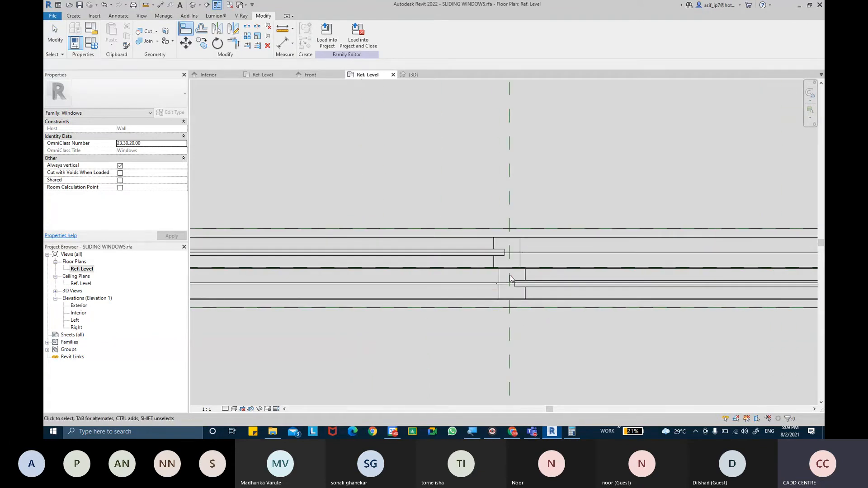
key("Escape")
scroll(483, 313, "down", 2)
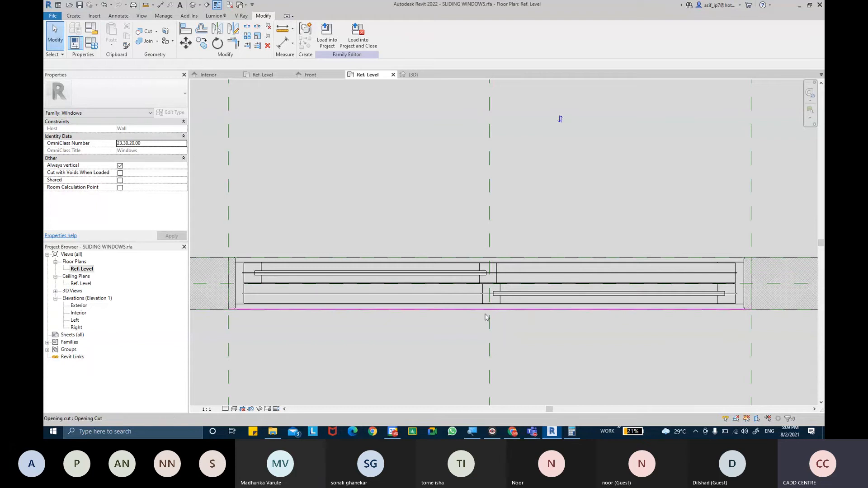
Step: Open the default 3D view and examine how both sliders sit in the window frame and tracks near the sill
left_click(193, 5)
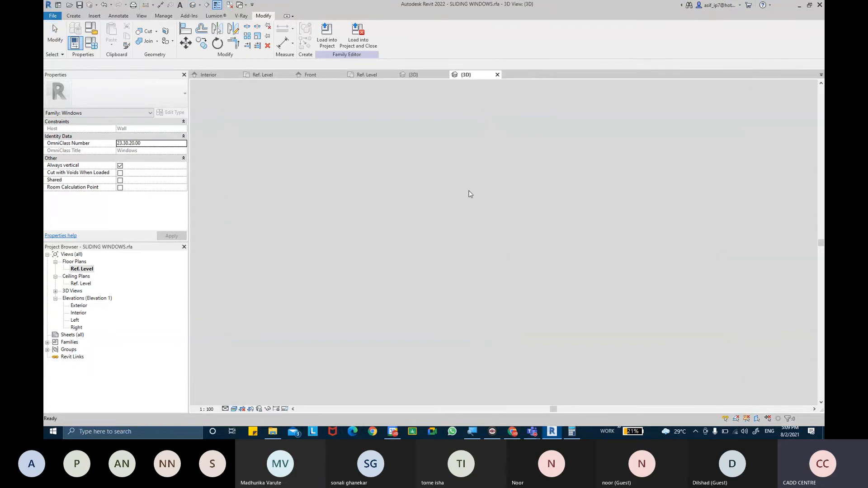
middle_click_drag(473, 252, 637, 191, "shift")
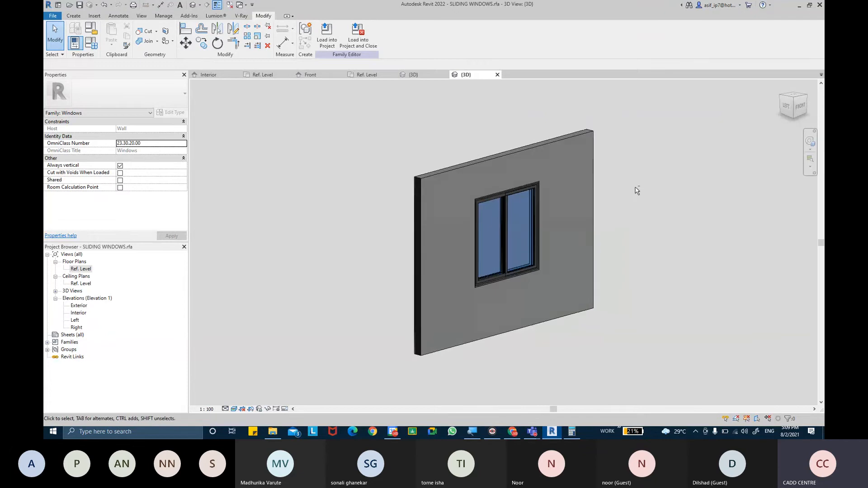
middle_click_drag(505, 356, 639, 362, "shift")
scroll(507, 264, "up", 4)
scroll(620, 302, "up", 4)
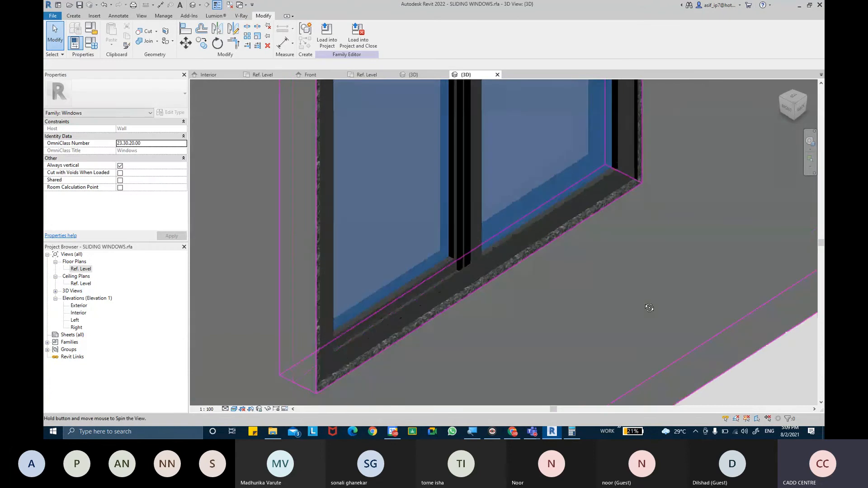
middle_click_drag(621, 302, 637, 319, "shift")
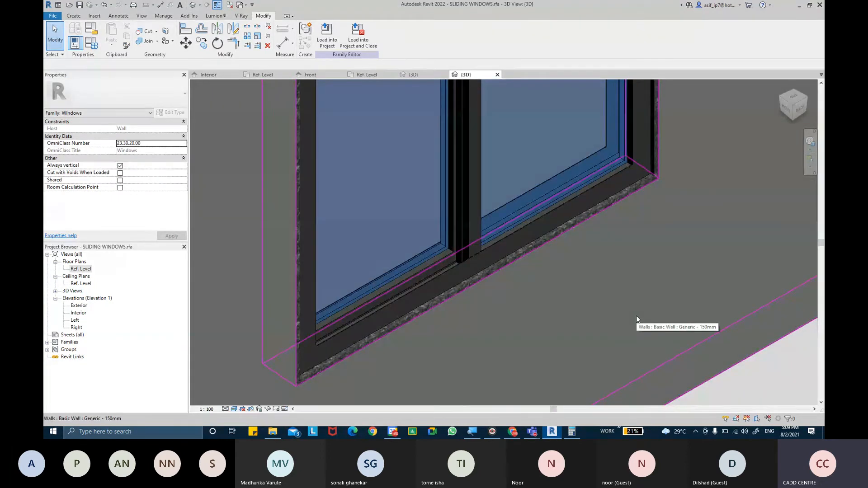
Step: Review the slider's type parameters and the window's family types without changing them
left_click(474, 211)
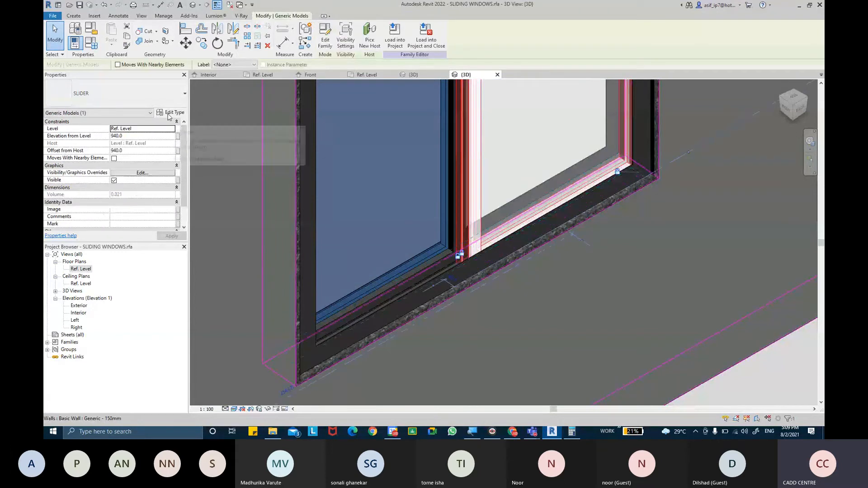
left_click(169, 115)
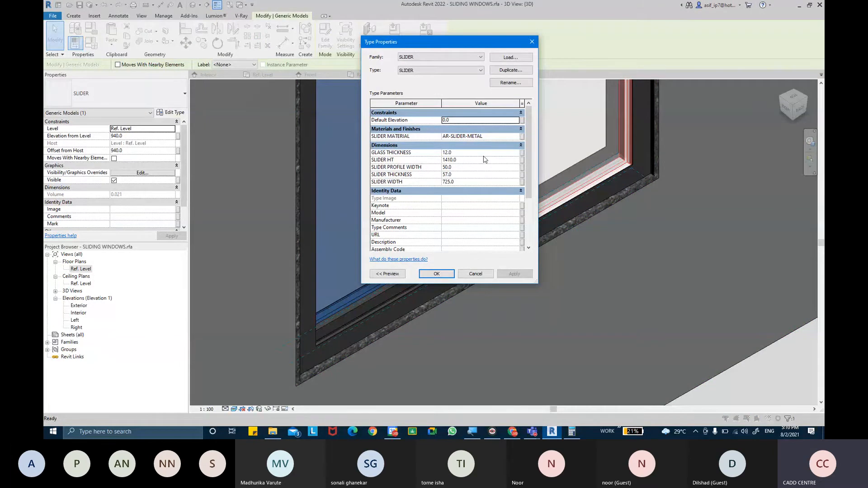
key("Escape")
key("Escape")
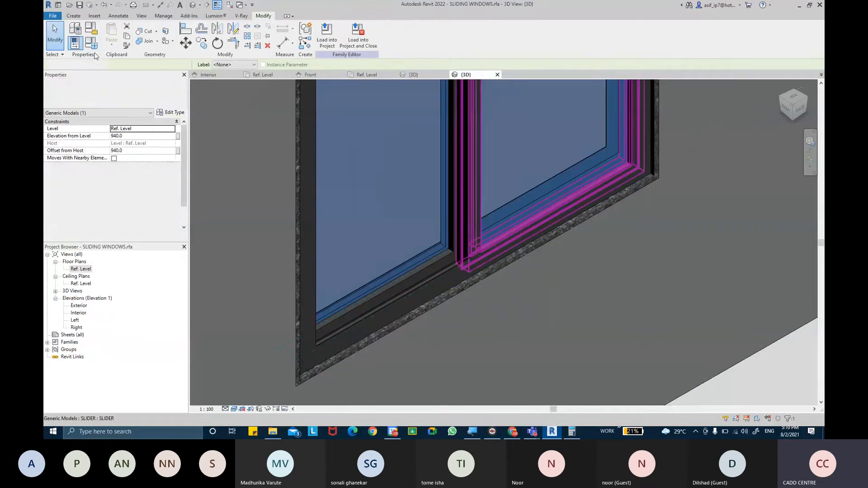
left_click(93, 45)
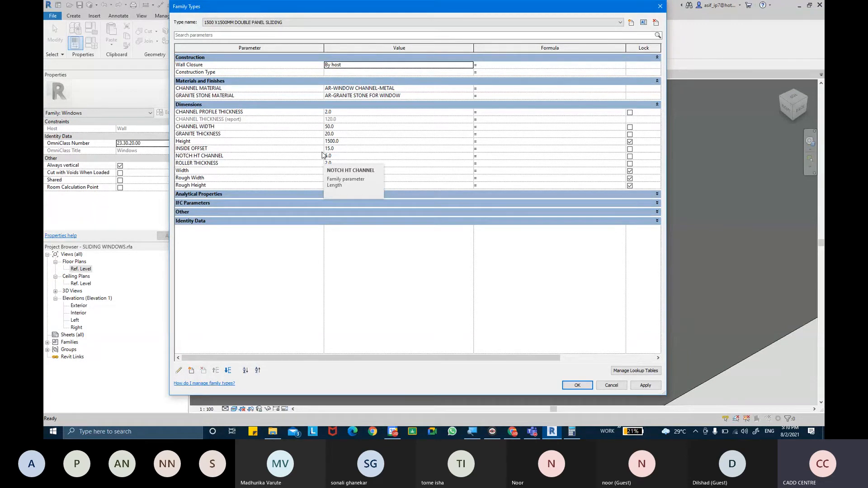
key("Escape")
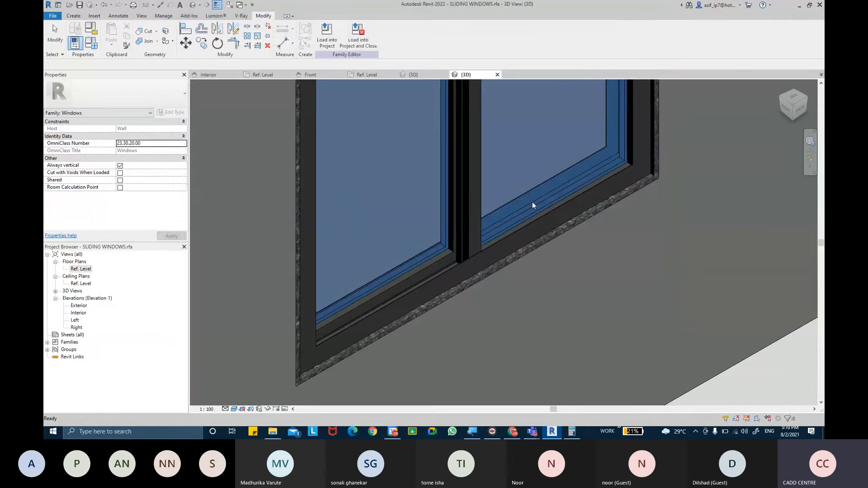
Step: Associate the nested slider's SLIDER MATERIAL with a new type family parameter named SLIDER MATERIAL under Materials and Finishes
left_click(477, 201)
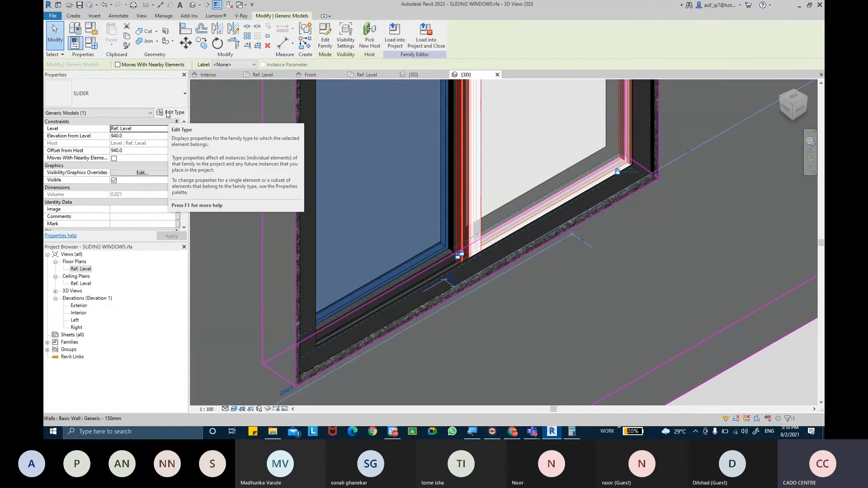
left_click(167, 113)
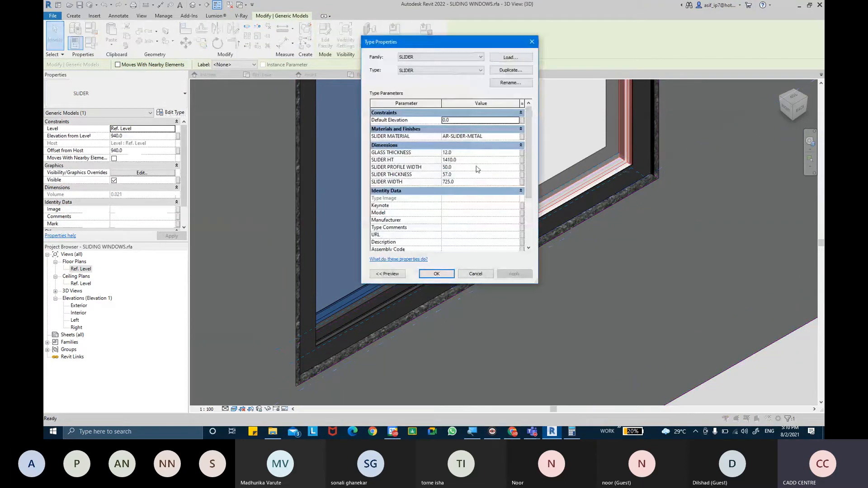
left_click(523, 140)
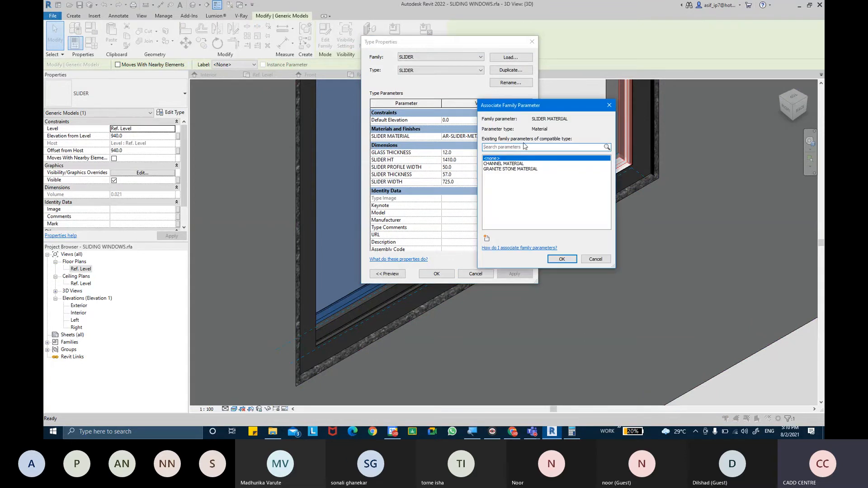
left_click(487, 239)
type("SLIDER")
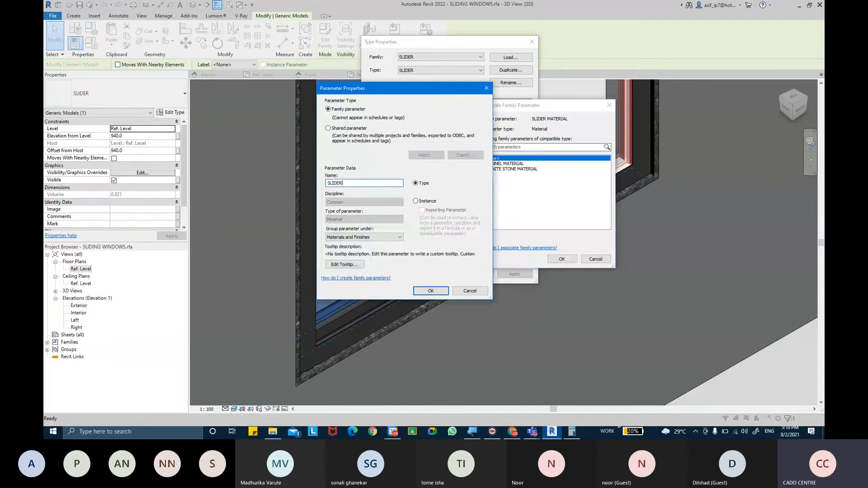
type(" MATERIAL")
key("Return")
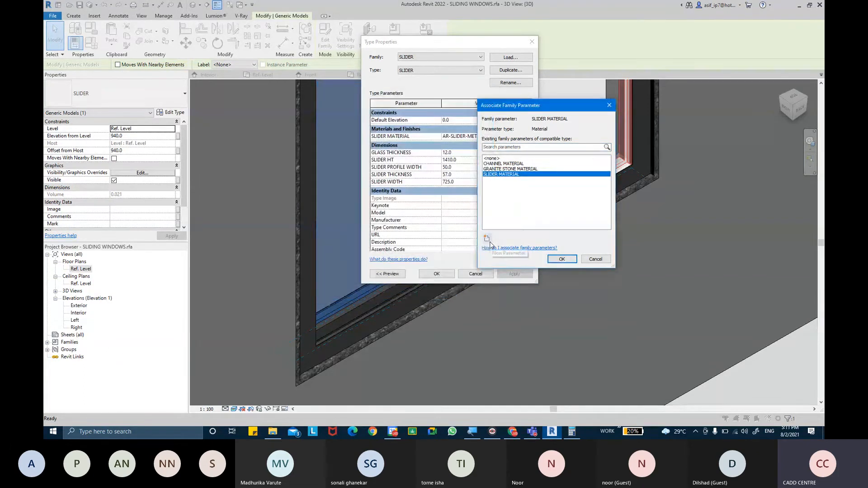
left_click(561, 259)
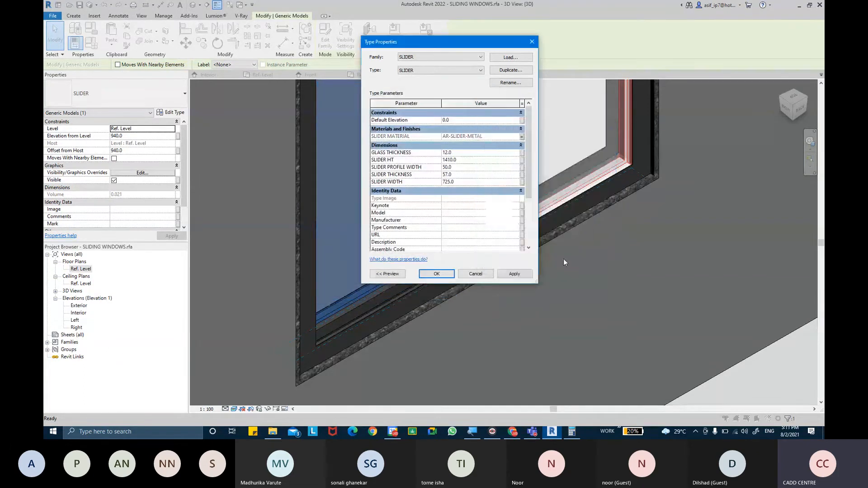
Step: Start a new type family parameter to associate with the nested slider's GLASS THICKNESS
left_click(522, 153)
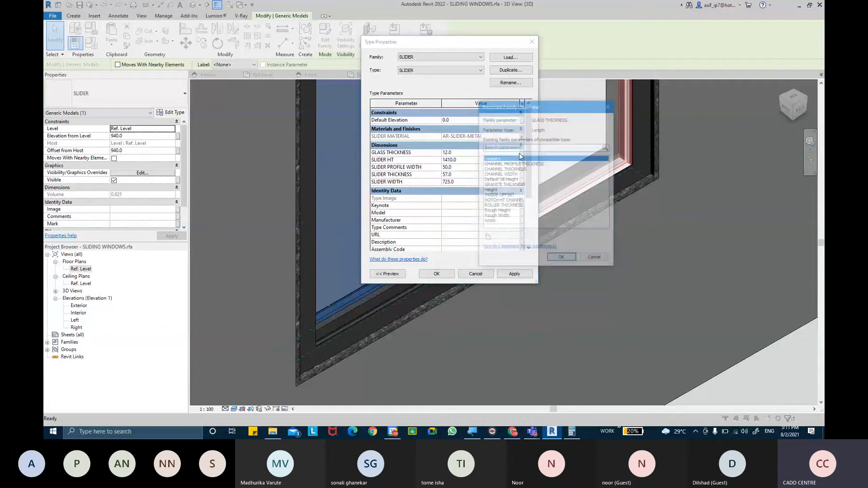
left_click(487, 238)
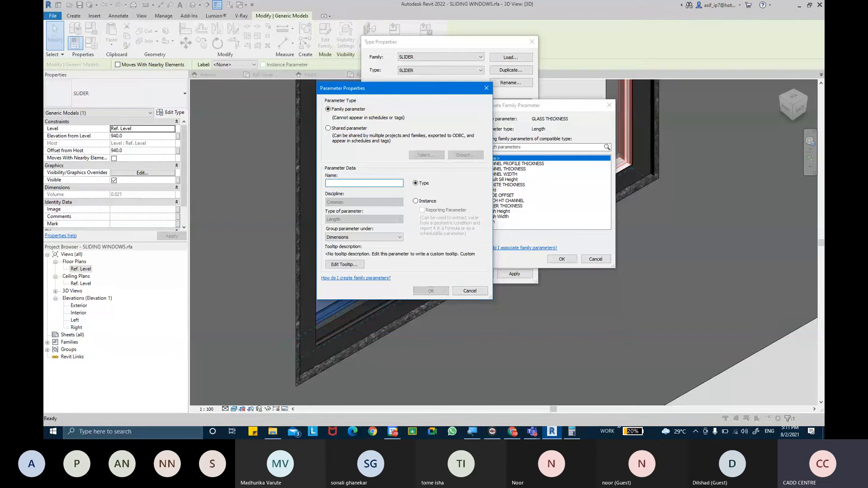
type("SL")
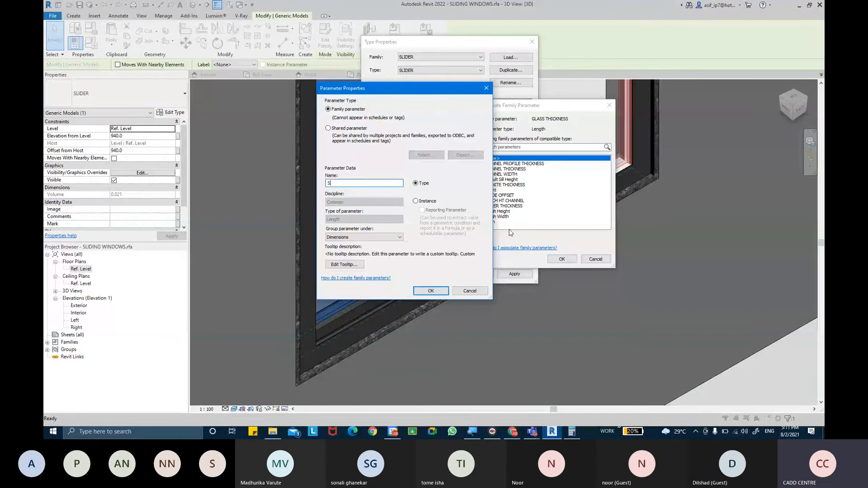
key("BackSpace")
type("DOU")
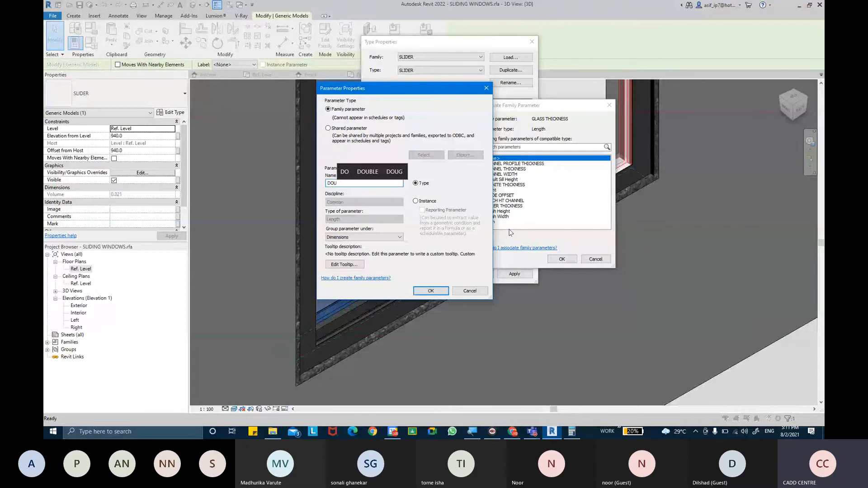
type("BLE")
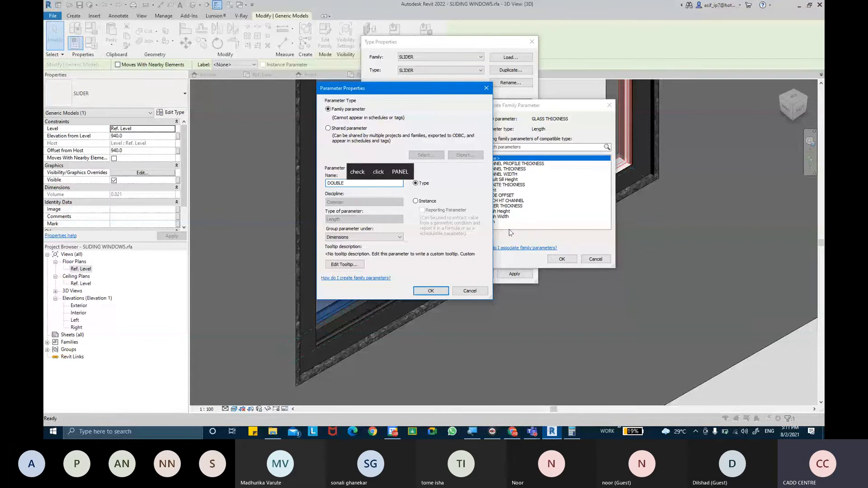
type(" PANE")
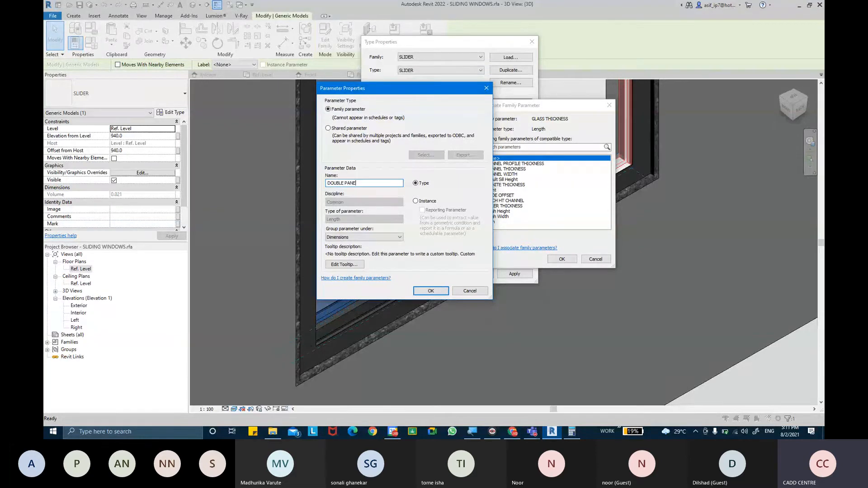
type(";")
key("BackSpace")
type("L")
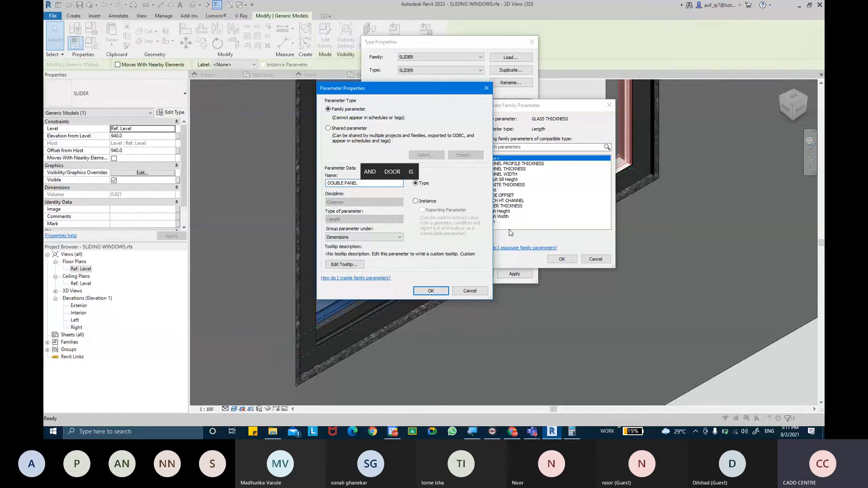
type(" GLASS THICKNESS")
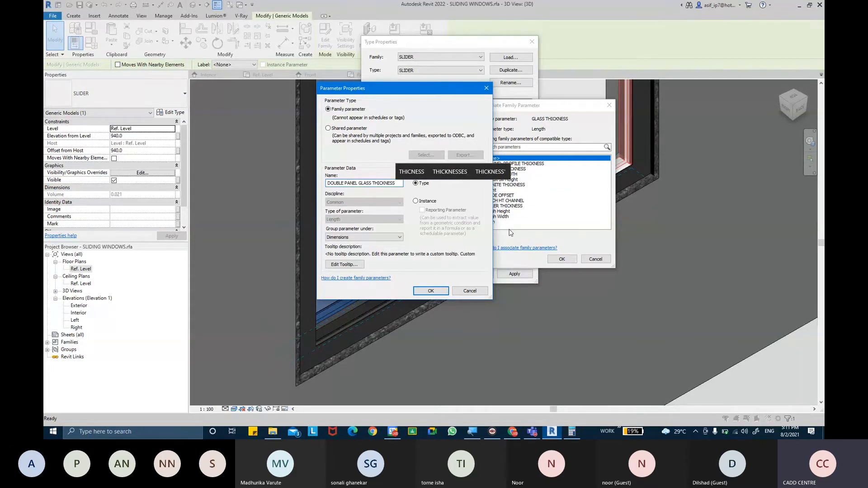
key("BackSpace")
key("BackSpace")
key("BackSpace")
key("BackSpace")
key("BackSpace")
key("BackSpace")
key("BackSpace")
key("BackSpace")
key("BackSpace")
key("BackSpace")
key("BackSpace")
key("BackSpace")
key("BackSpace")
key("BackSpace")
key("BackSpace")
key("BackSpace")
key("BackSpace")
key("BackSpace")
key("BackSpace")
key("BackSpace")
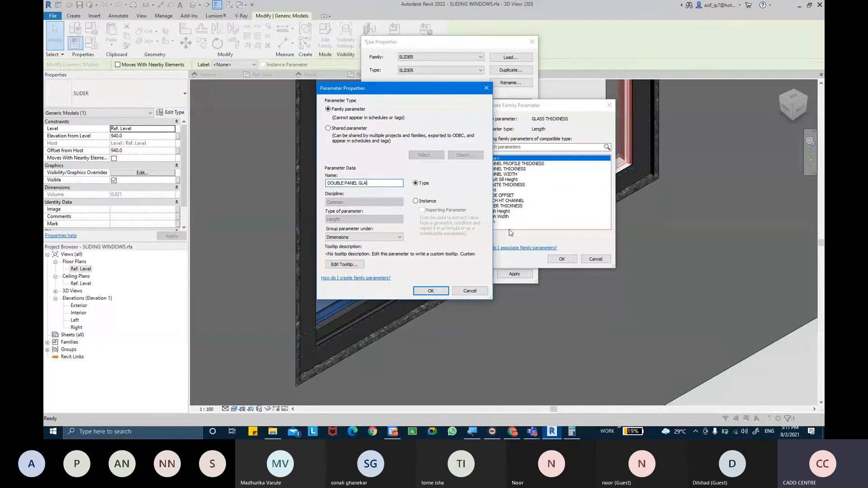
key("BackSpace")
key("BackSpace")
key("BackSpace")
Step: Name the new parameter GLASS THICKNESS under Dimensions and associate it with the nested slider's glass thickness
type("GLASS")
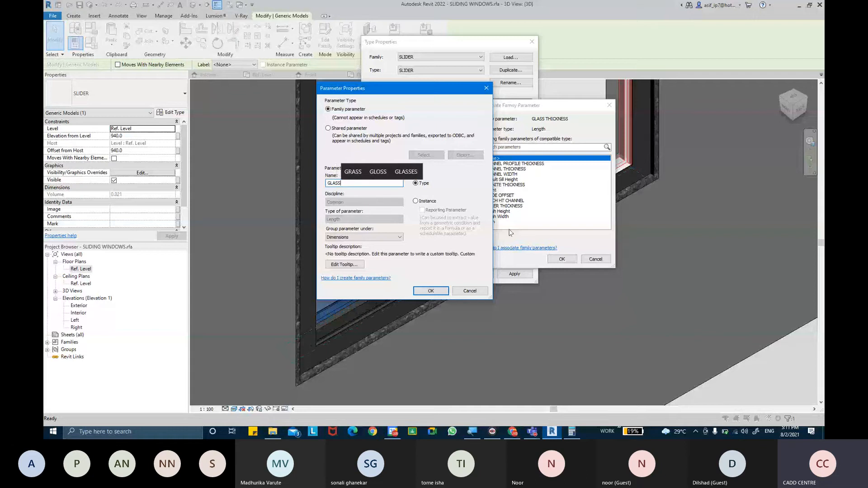
type(" THICKNESS")
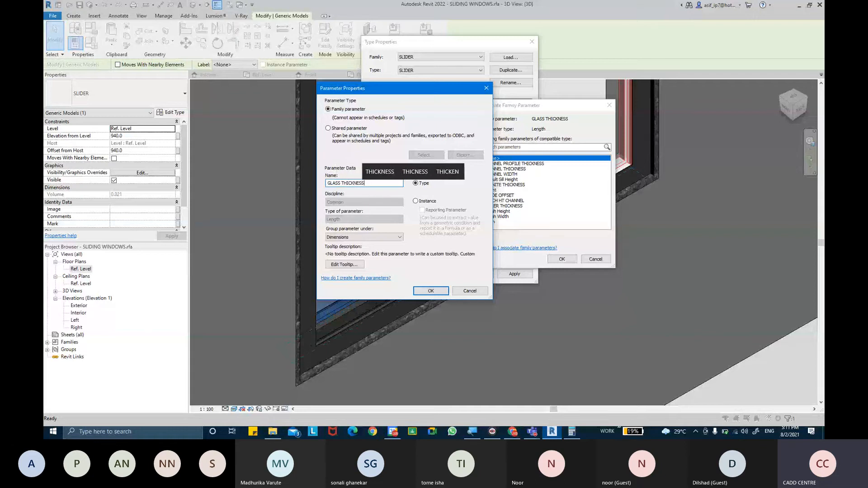
key("Return")
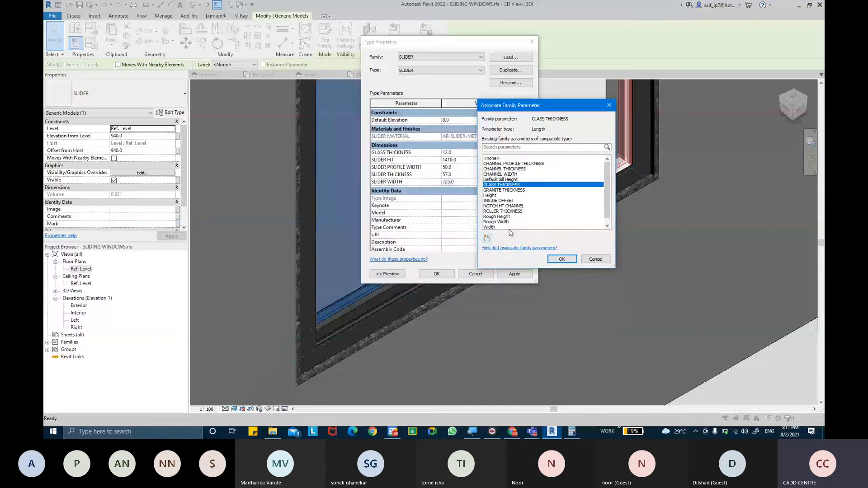
left_click(552, 258)
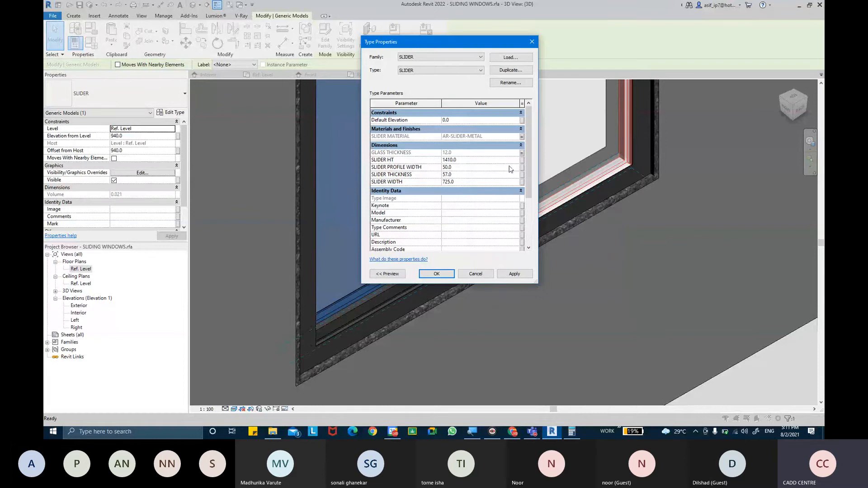
Step: Associate the nested slider's SLIDER HT with a new type family parameter named SLIDER HT under Dimensions
left_click(521, 161)
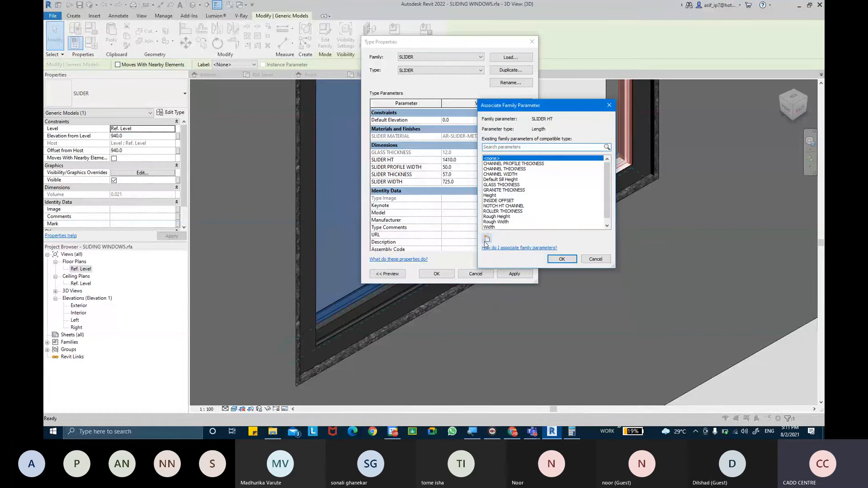
left_click(486, 242)
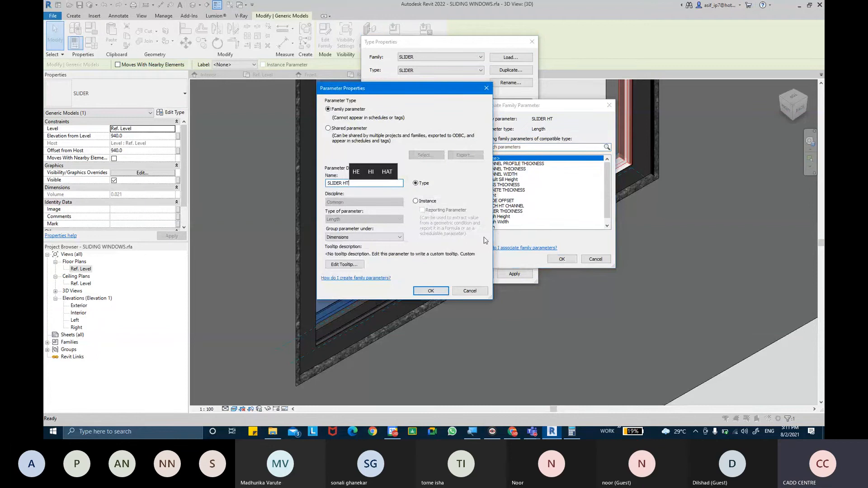
key("Return")
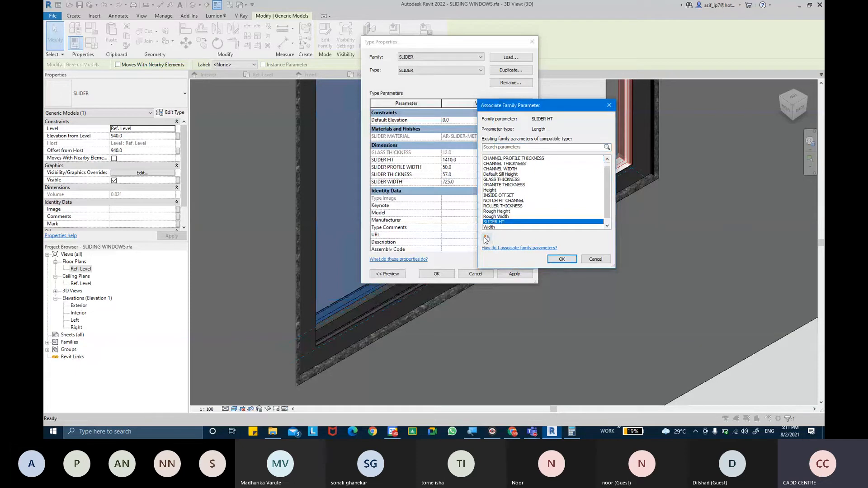
left_click(571, 258)
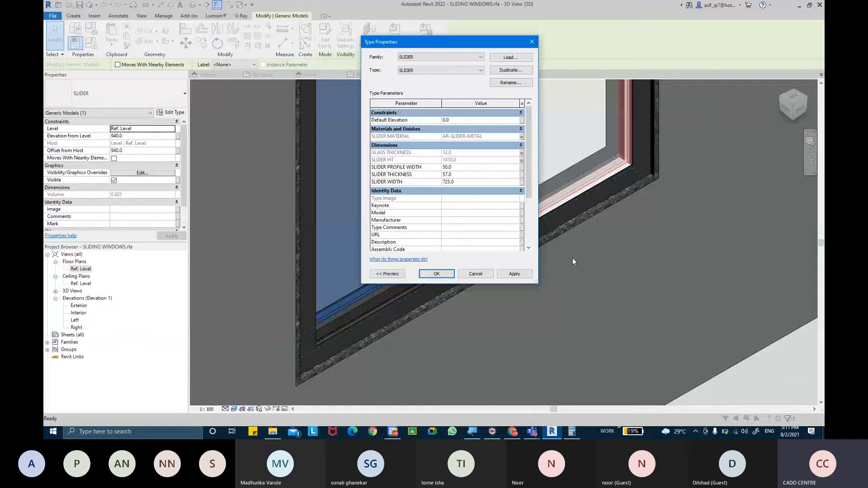
Step: Associate the slider's remaining dimensions with family parameters SLIDER PROFILE WIDTH, SLIDER THICKNESS and SLIDER WIDTH, and apply the type properties
left_click(522, 167)
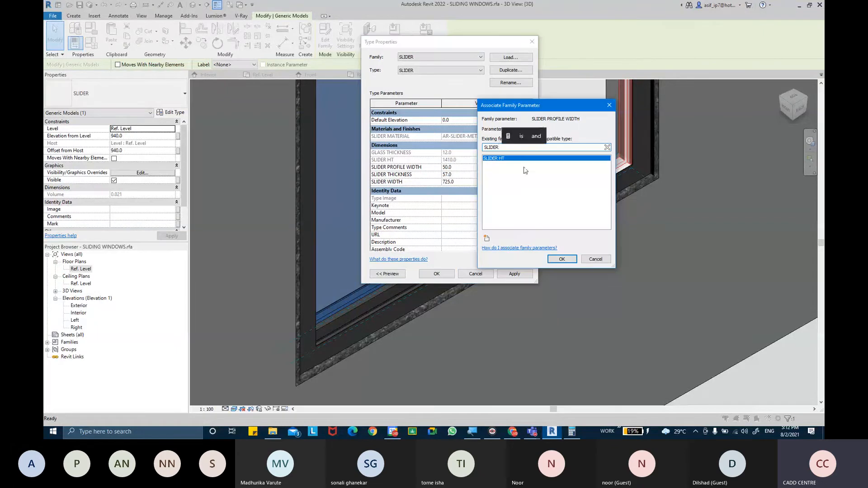
type("SLIDER")
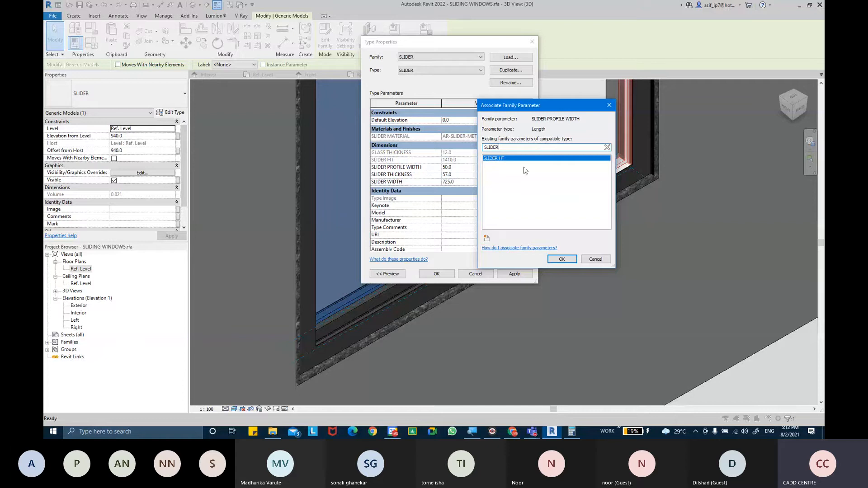
left_click(557, 259)
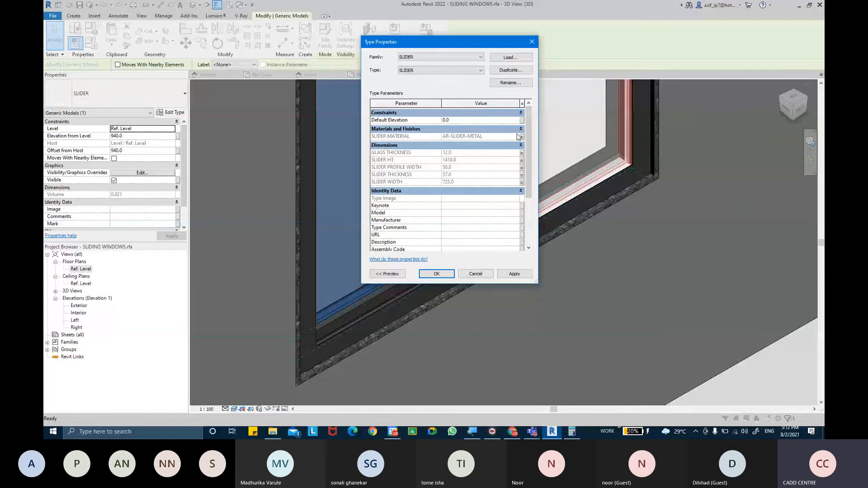
left_click(514, 274)
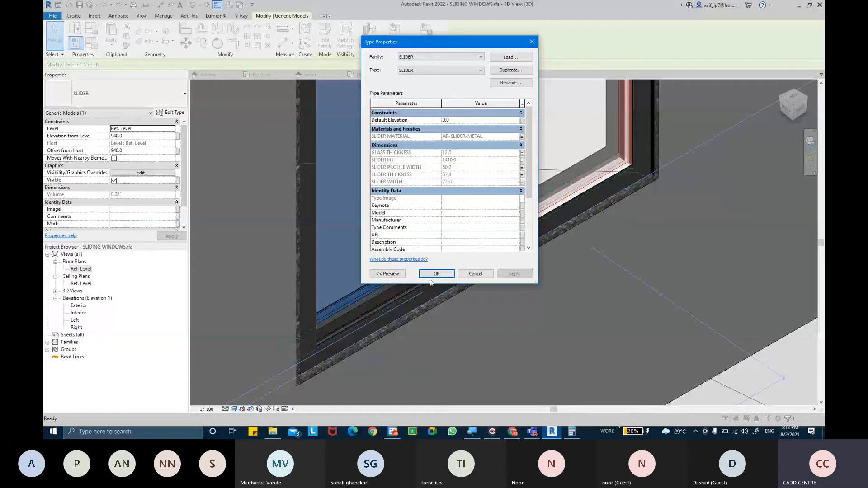
left_click(433, 275)
Step: Review the slider parameters in the window's family types without changing them, and inspect the window near the sill
key("f")
key("t")
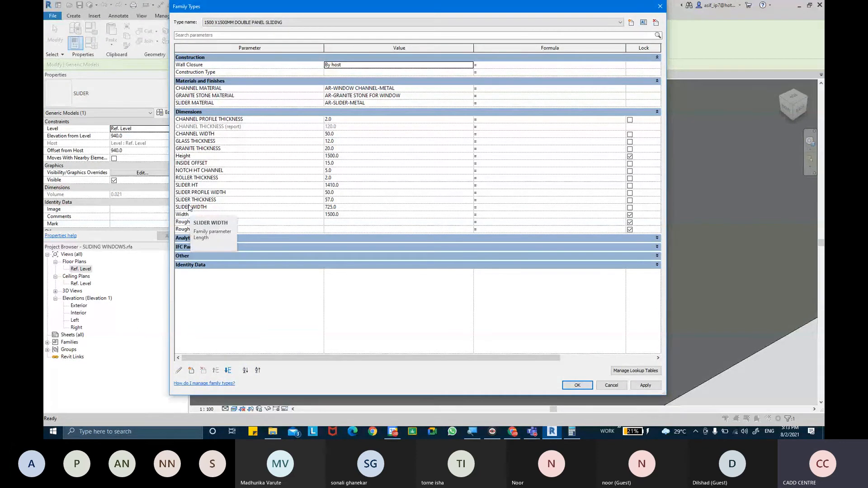
left_click(577, 385)
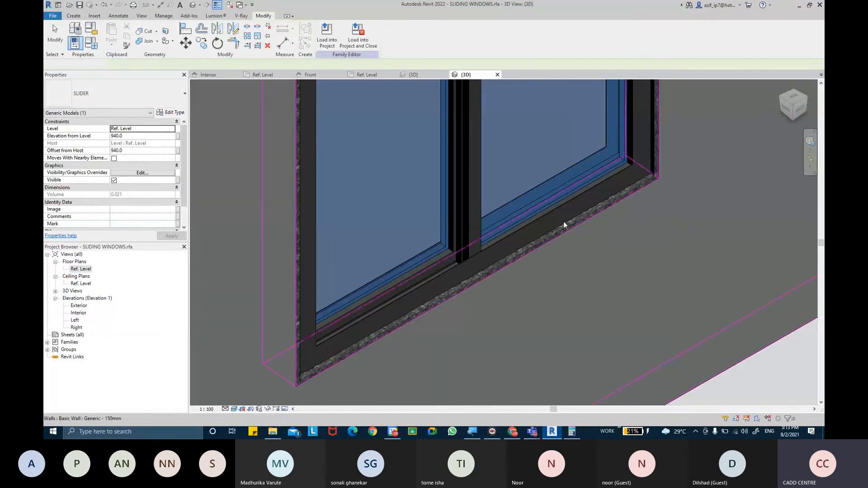
key("Escape")
middle_click_drag(568, 213, 637, 348, "shift")
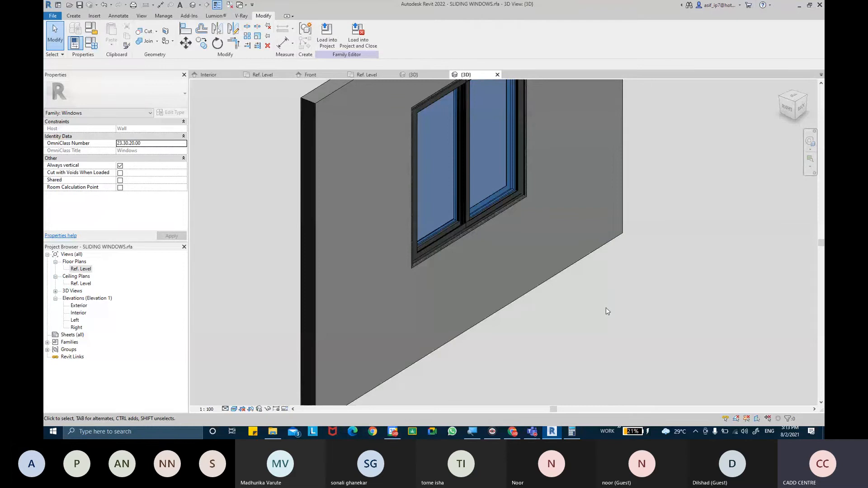
scroll(470, 181, "up", 3)
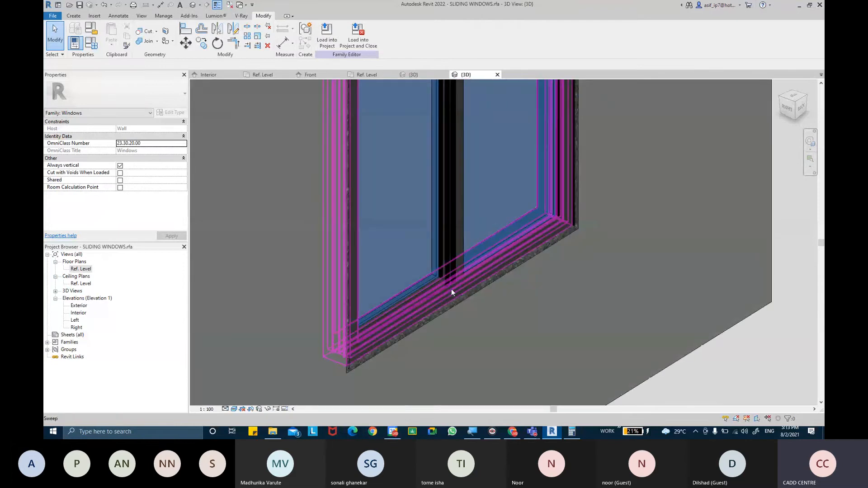
left_click(451, 290)
left_click(445, 285, "ctrl")
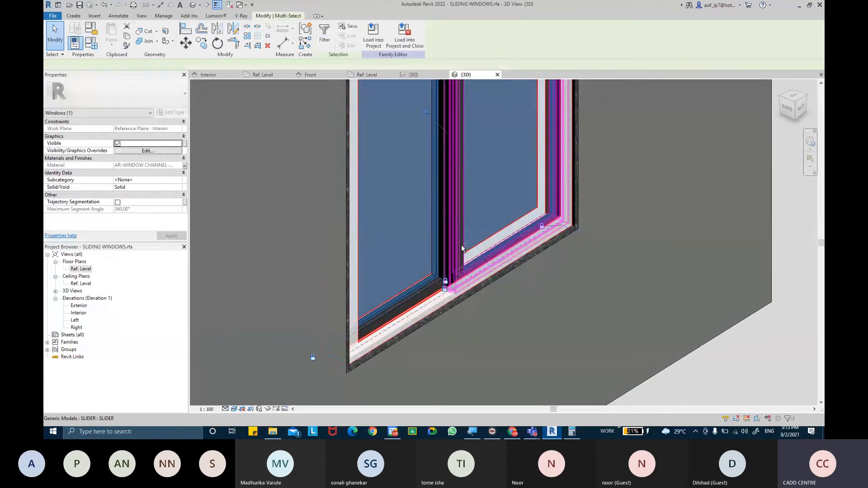
left_click(441, 249, "ctrl")
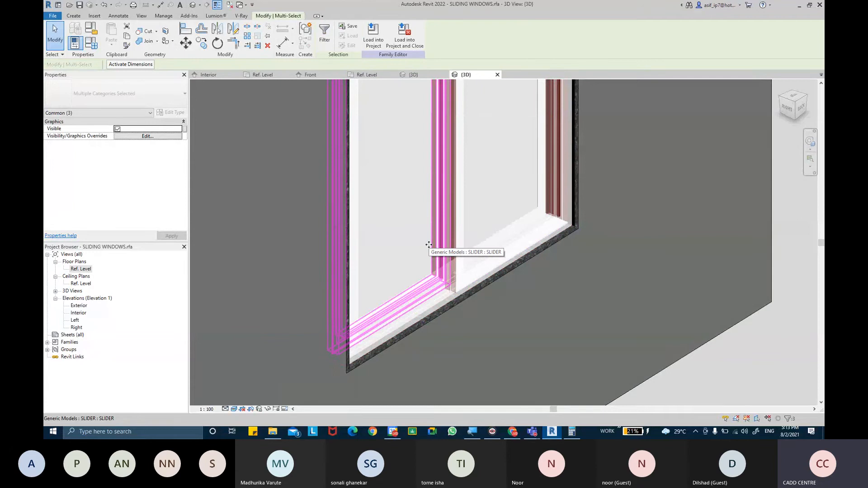
left_click_drag(375, 207, 492, 146)
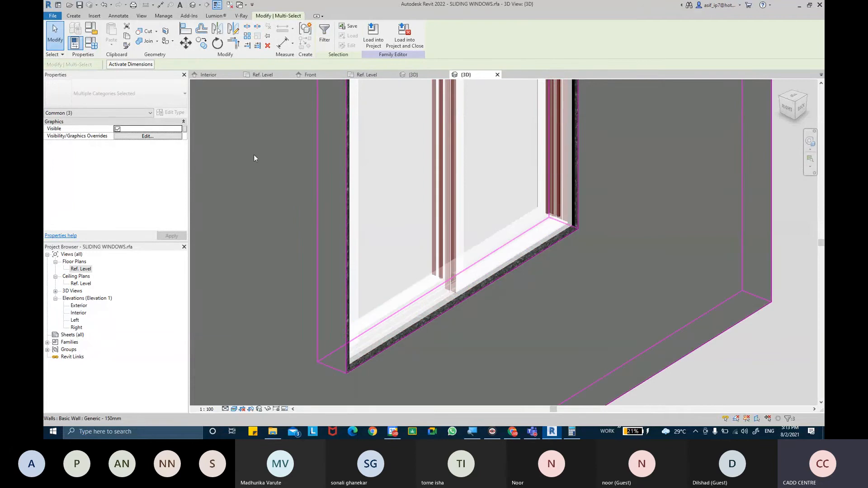
key("ctrl+z")
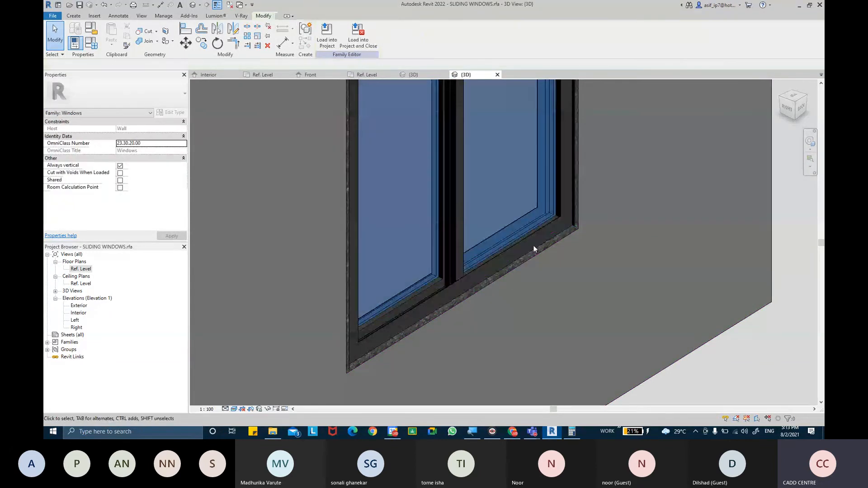
key("Escape")
Step: Select the window channel sweep and both nested sliders, and start a new family parameter for their Visible property
left_click(533, 238)
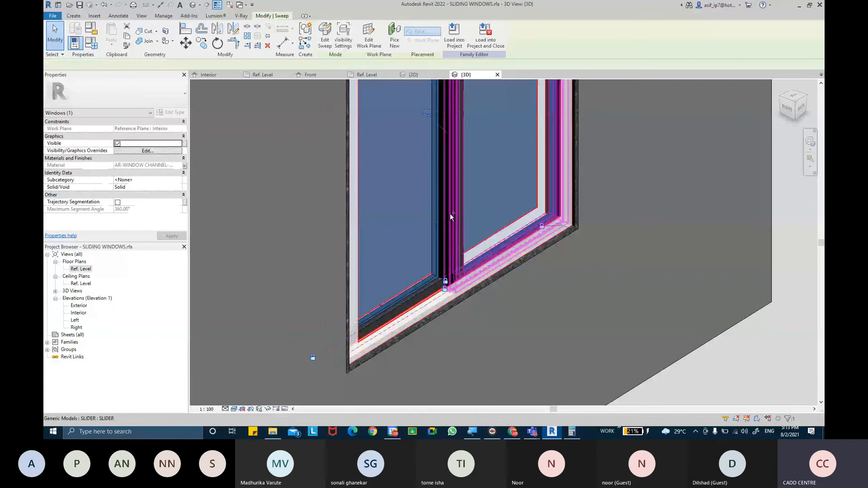
left_click(438, 213, "ctrl")
left_click(339, 188, "ctrl")
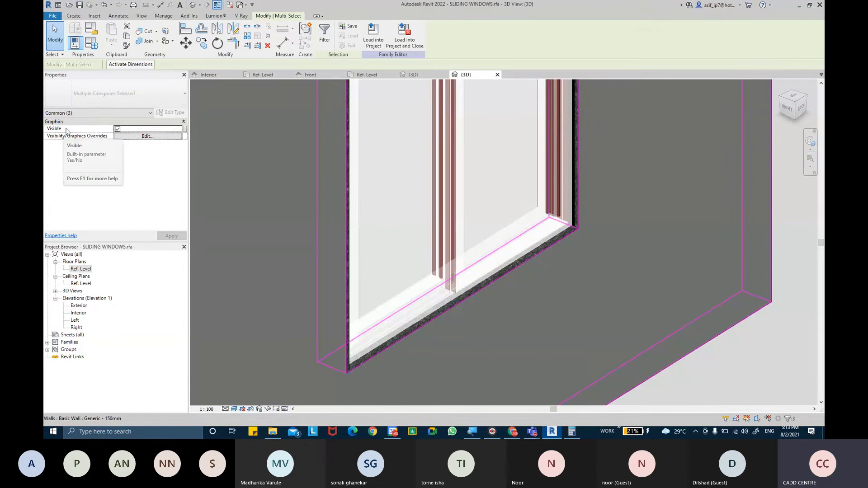
left_click(66, 131)
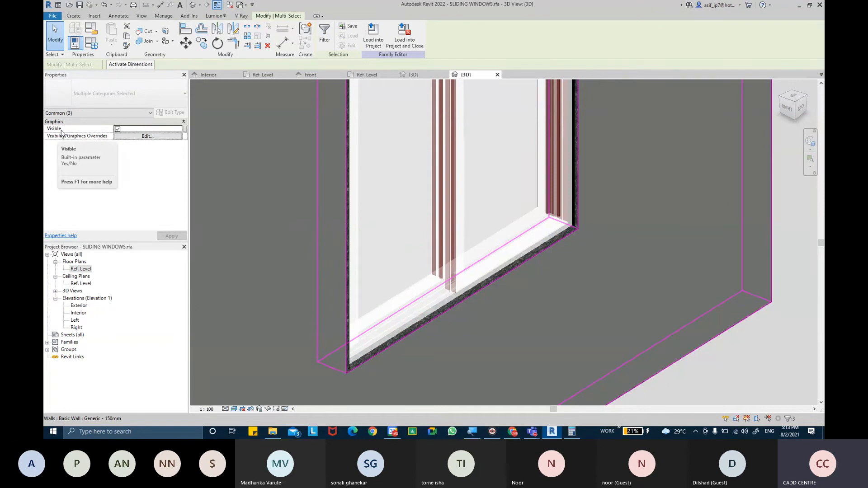
left_click(62, 131)
left_click(61, 131)
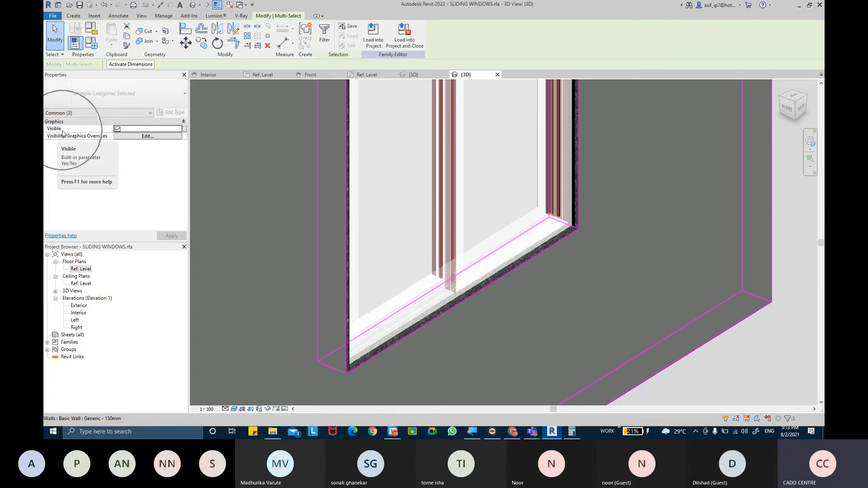
left_click(186, 131)
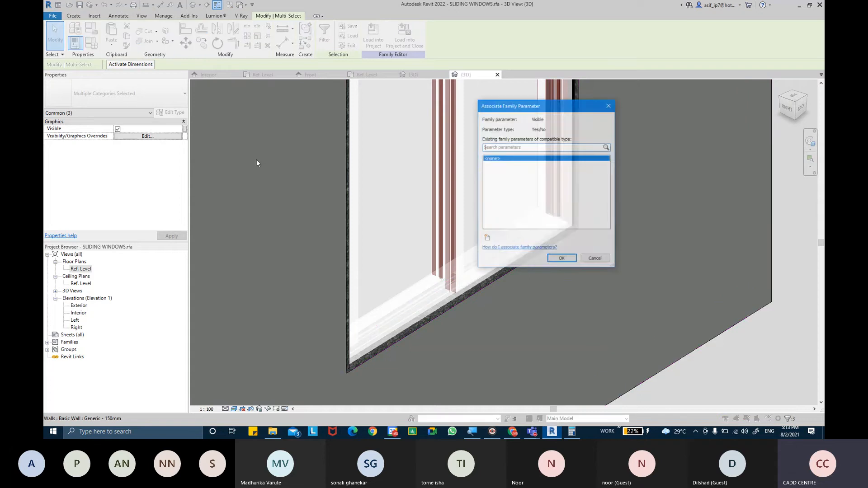
left_click(486, 240)
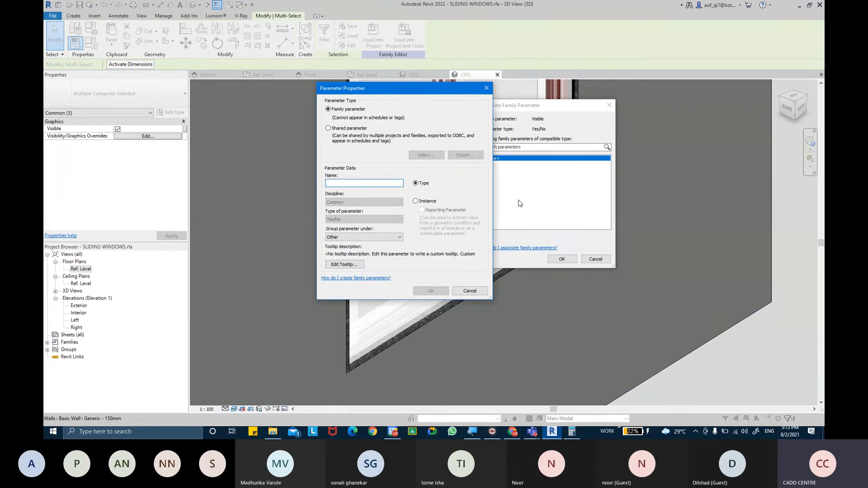
Step: Name the new type parameter DOUBLE SLIDING WINDOW and associate it with the visibility of the selected channel and sliders
type("DOU")
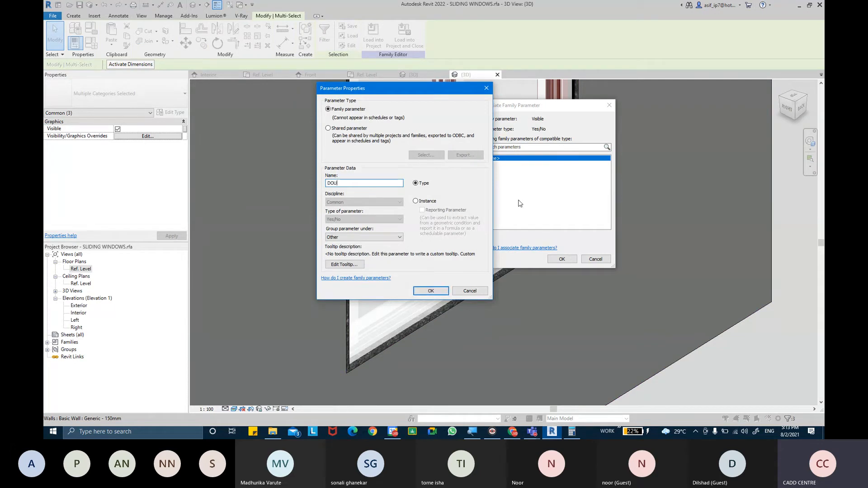
type("BLE PANEL")
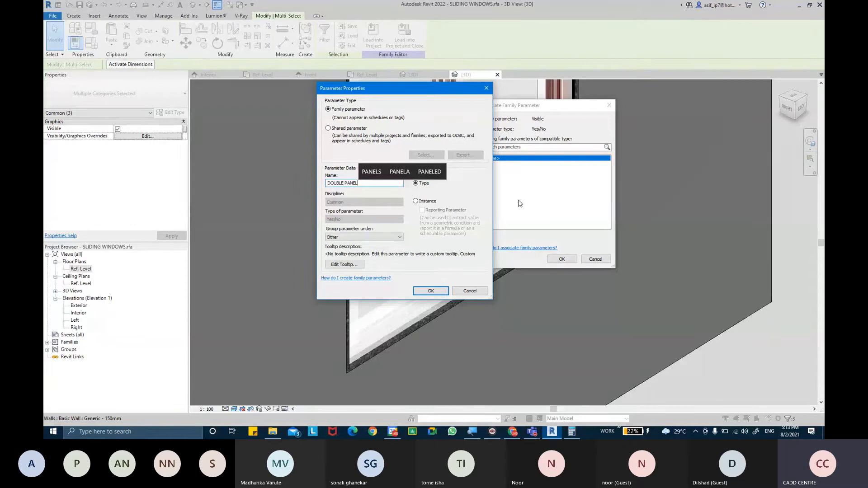
key("BackSpace")
key("BackSpace")
key("BackSpace")
key("BackSpace")
key("BackSpace")
type("SL")
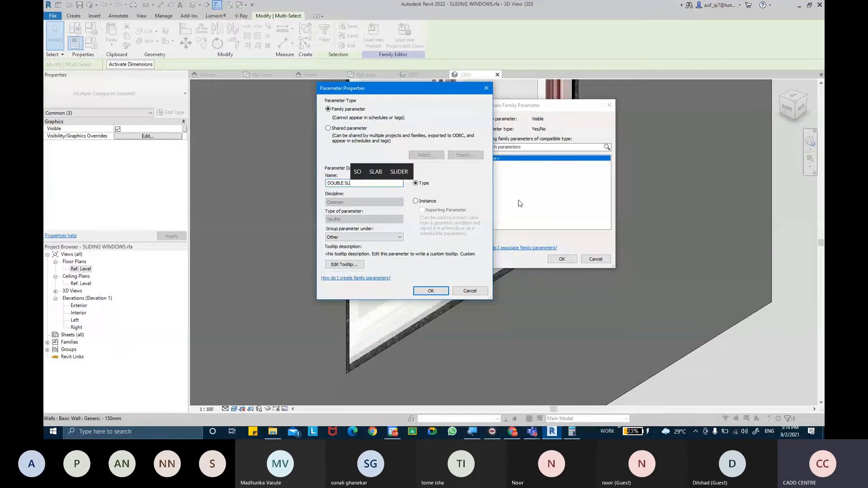
type("IDIN")
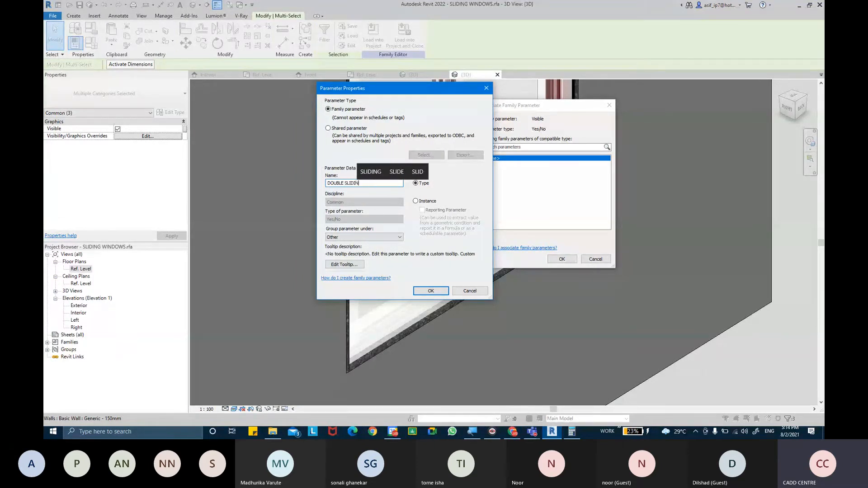
type("G WINDOW")
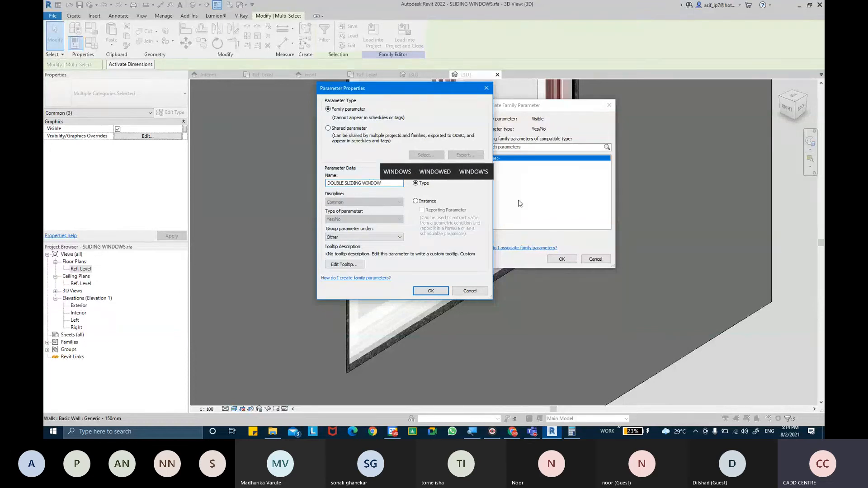
left_click(433, 202)
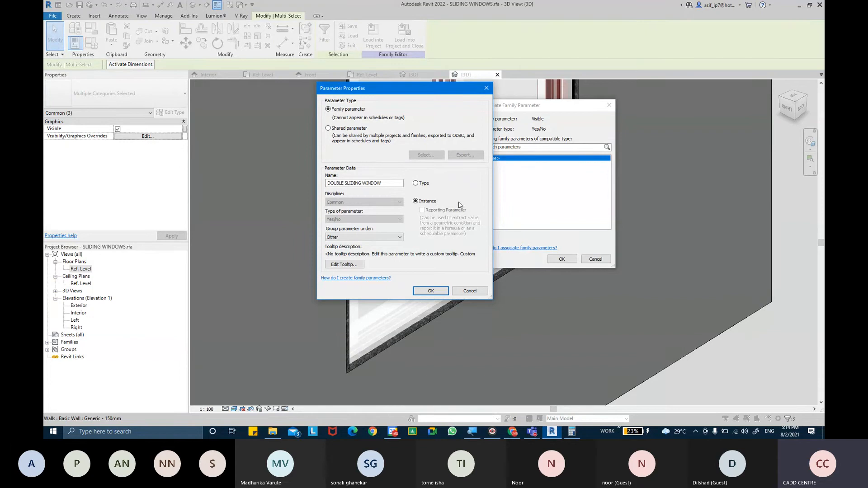
left_click(422, 185)
left_click(430, 291)
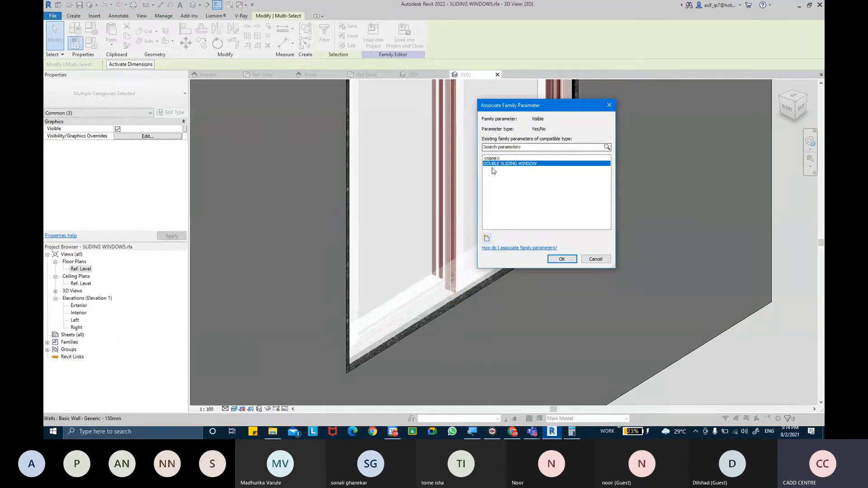
left_click(560, 258)
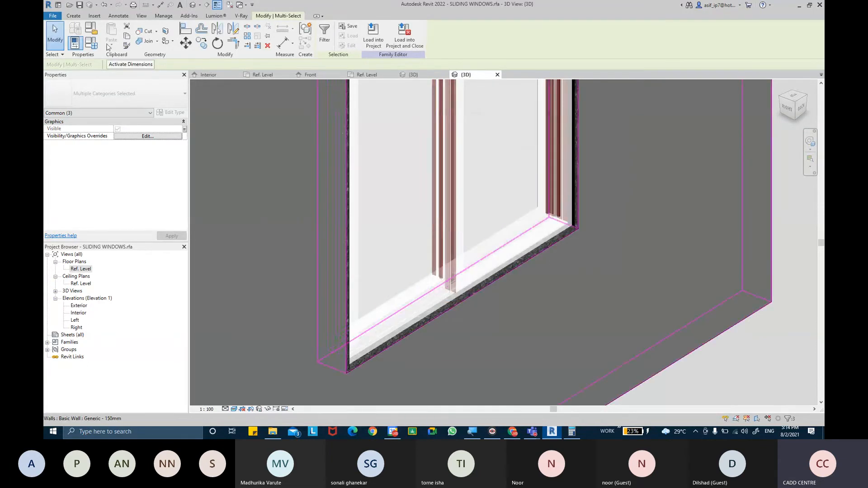
Step: In the family types, regroup the DOUBLE SLIDING WINDOW parameter under Visibility
left_click(91, 42)
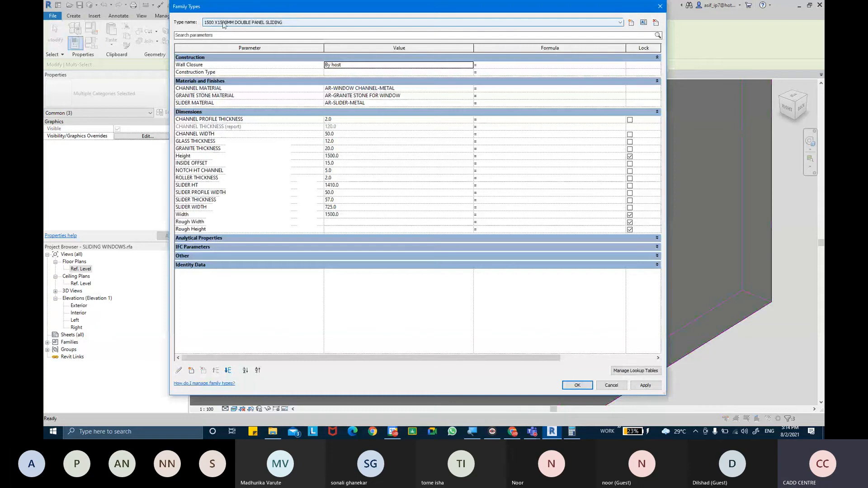
left_click(203, 256)
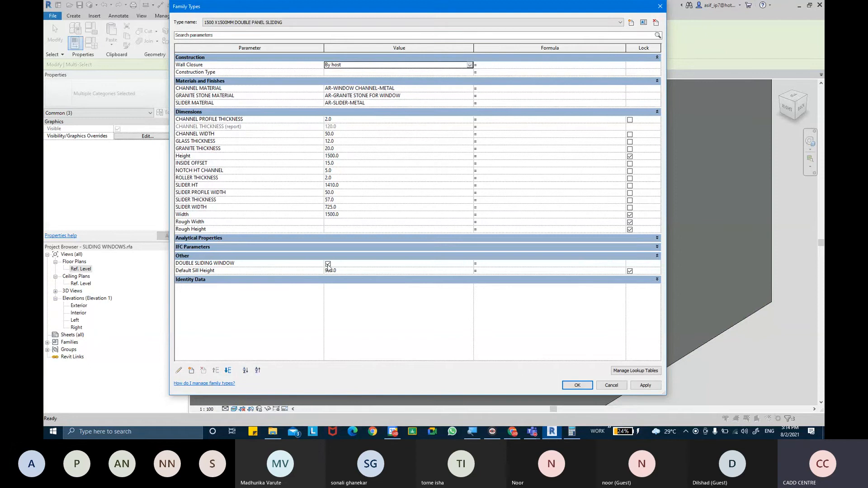
left_click(287, 265)
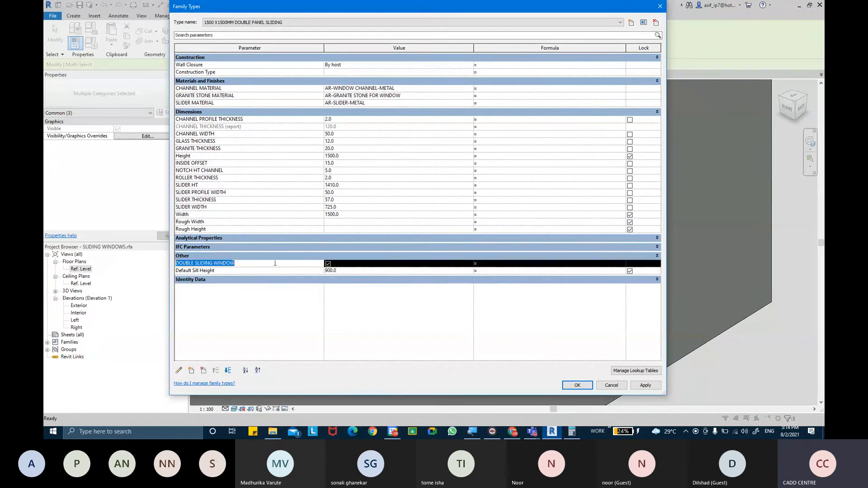
left_click(179, 370)
left_click(348, 237)
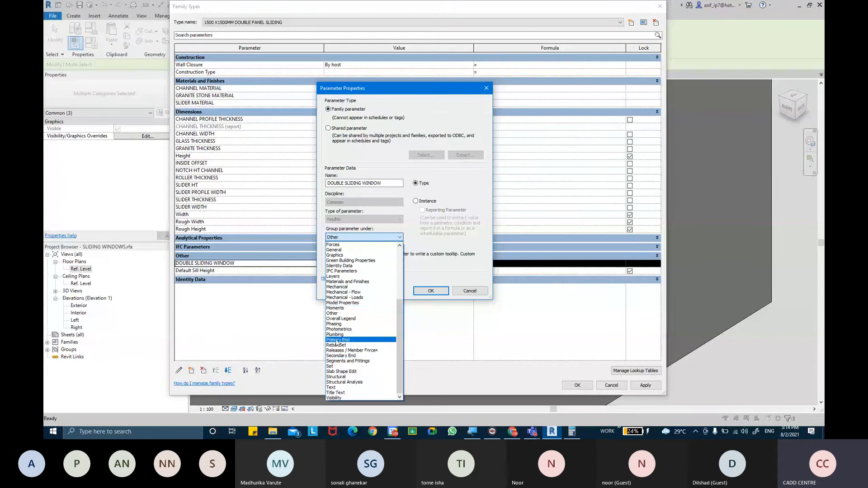
scroll(339, 303, "up", 3)
scroll(338, 312, "down", 3)
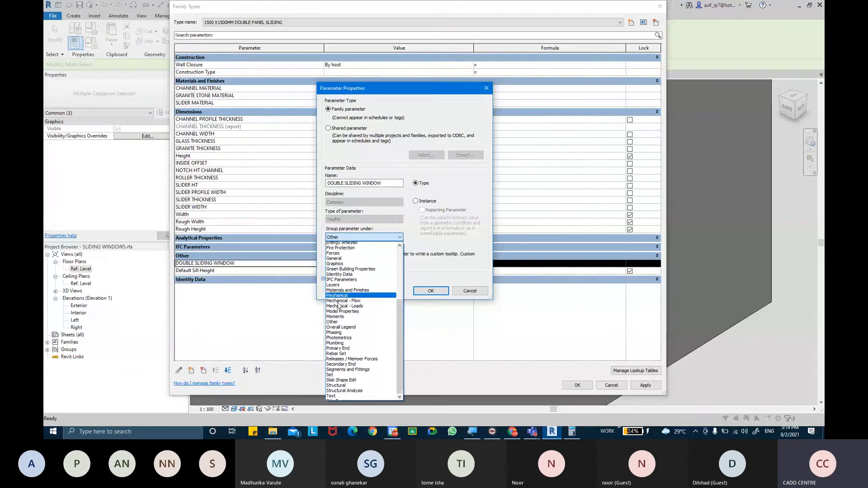
left_click(333, 397)
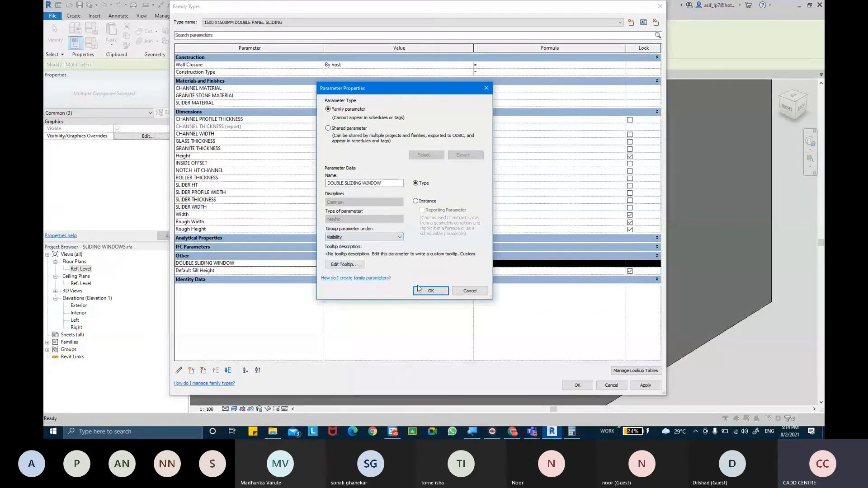
left_click(428, 291)
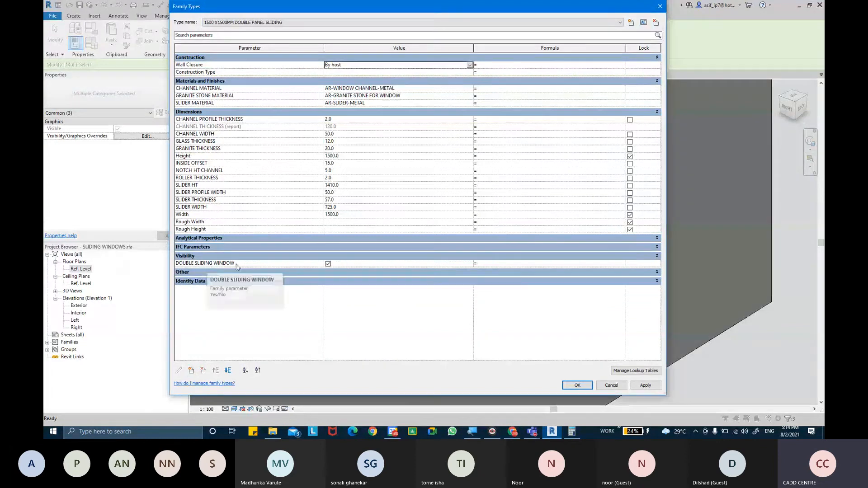
Step: Turn off DOUBLE SLIDING WINDOW for the 2100 X 1500MM TRIPLE PANEL SLIDING type and apply the change
left_click(231, 26)
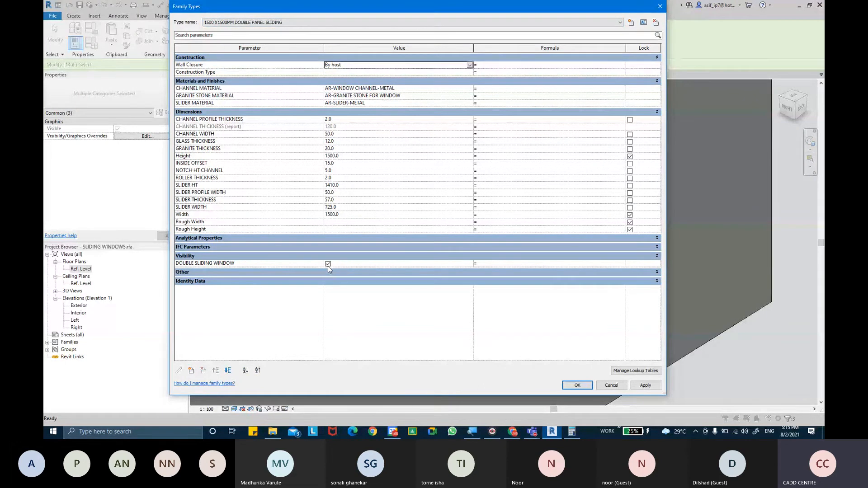
left_click(248, 22)
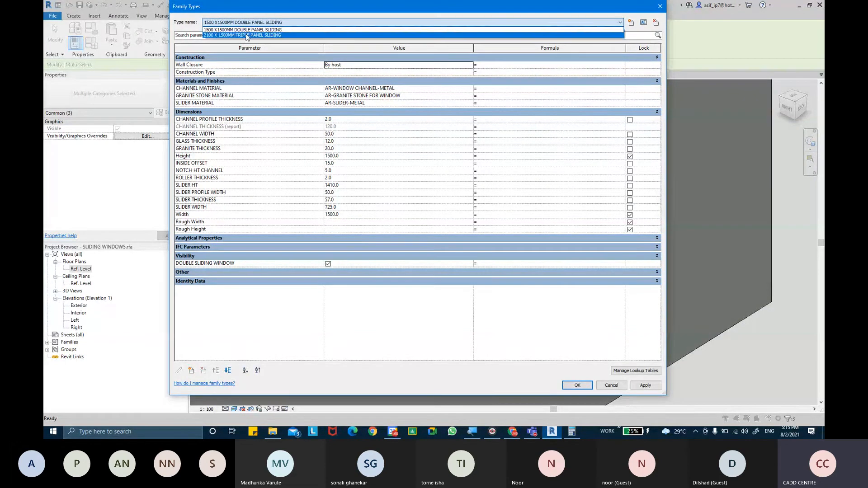
left_click(248, 35)
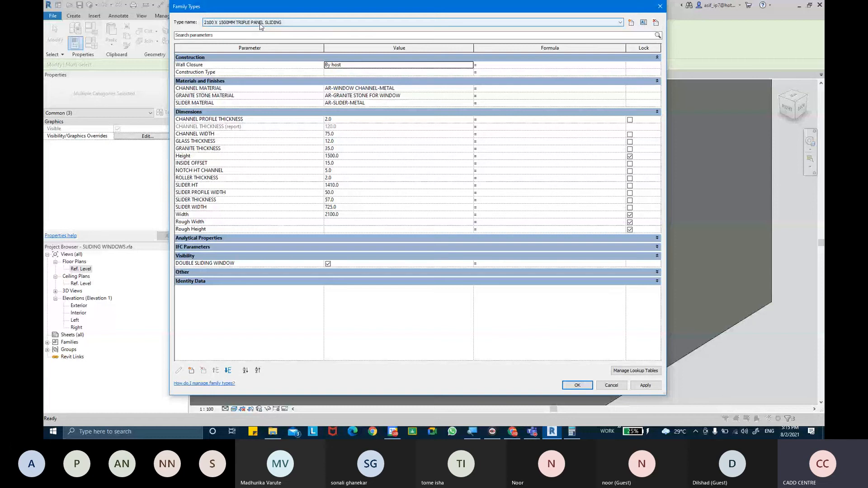
left_click(329, 264)
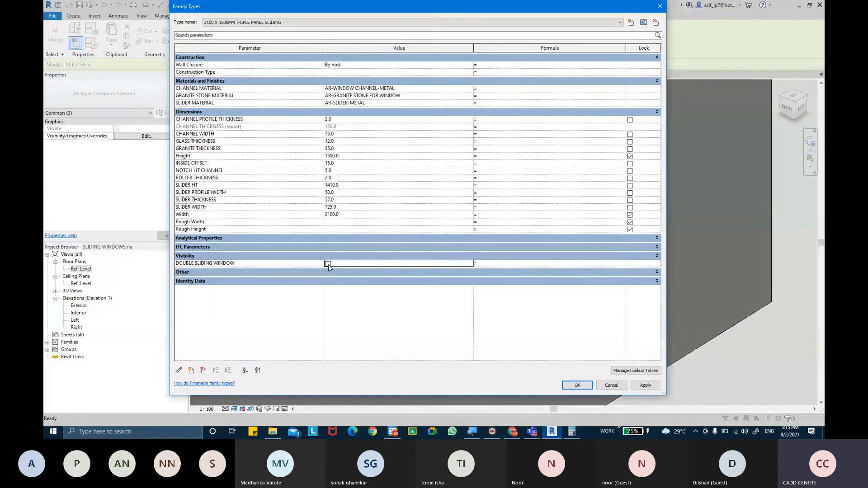
left_click(645, 385)
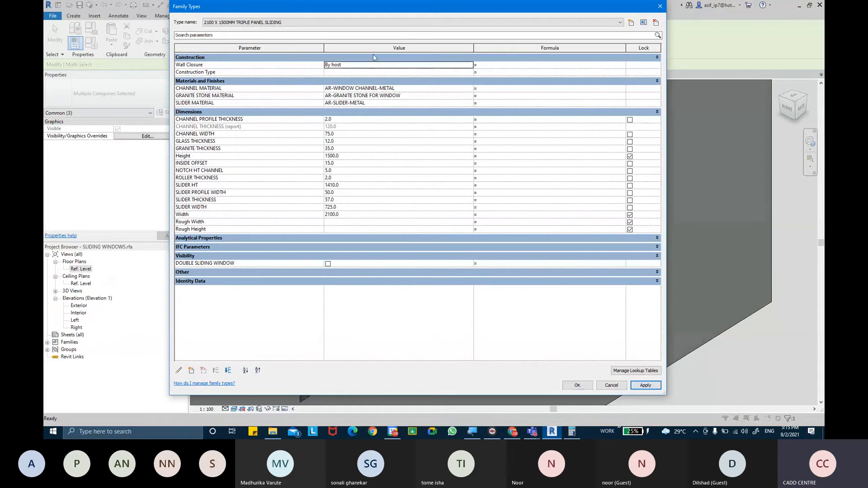
Step: Apply the 1500 X1500MM DOUBLE PANEL SLIDING type to check its visibility setting, and return to the 2100 X 1500MM TRIPLE PANEL SLIDING type
left_click(300, 23)
left_click(303, 30)
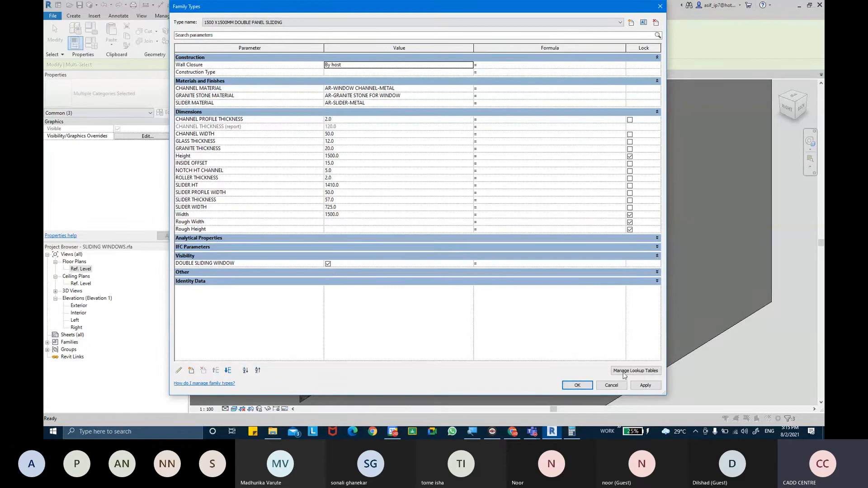
left_click(643, 388)
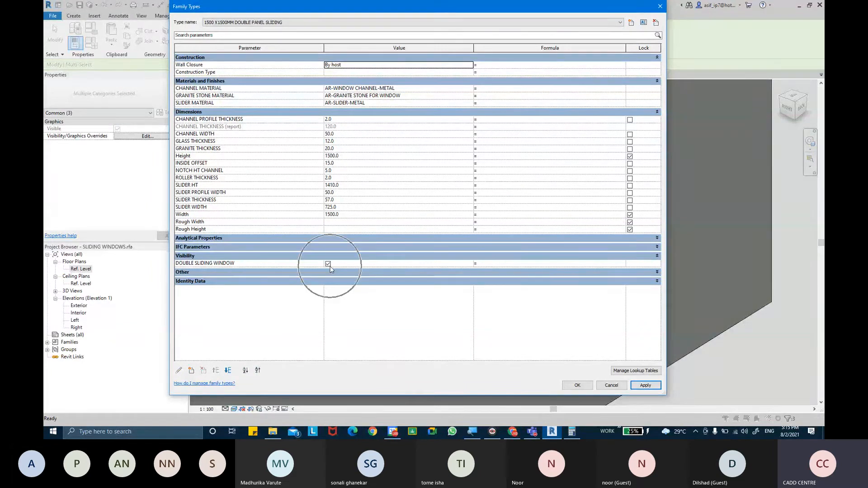
left_click(620, 22)
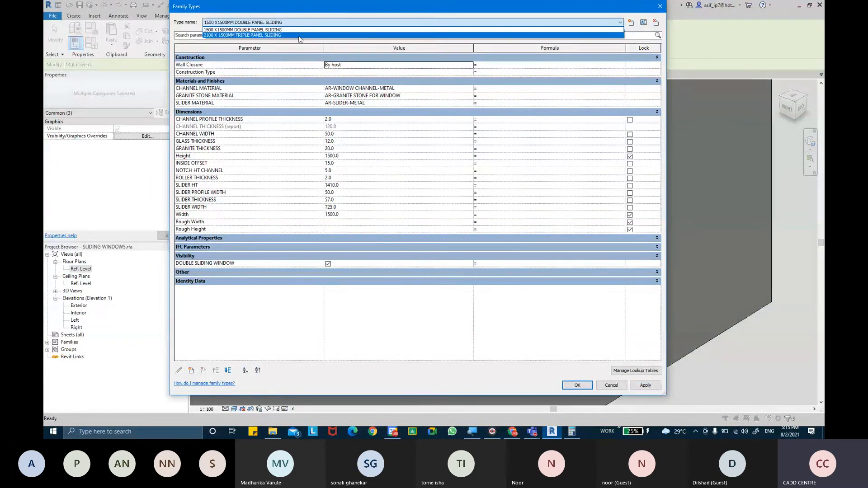
left_click(317, 35)
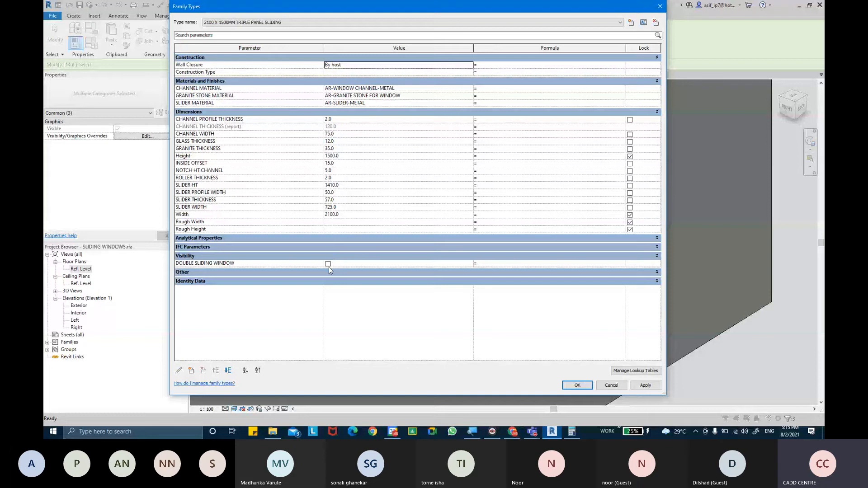
Step: Check whether the DOUBLE SLIDING WINDOW parameter is set as a type or instance parameter
left_click(261, 265)
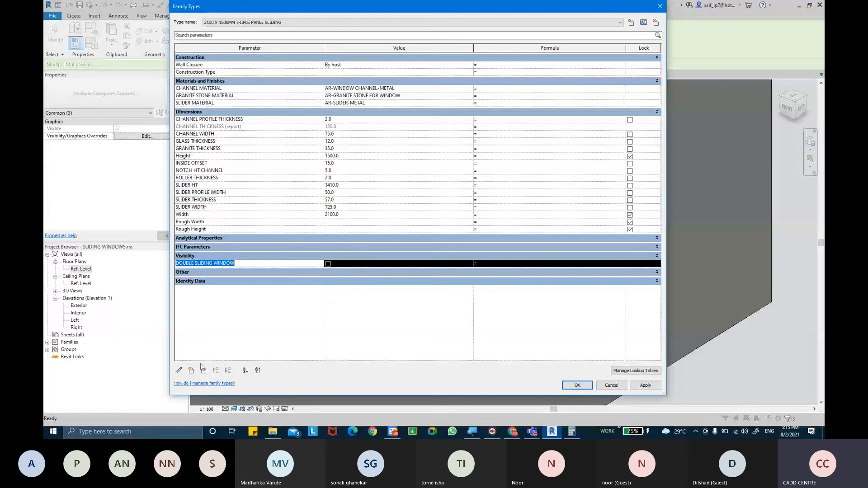
left_click(179, 371)
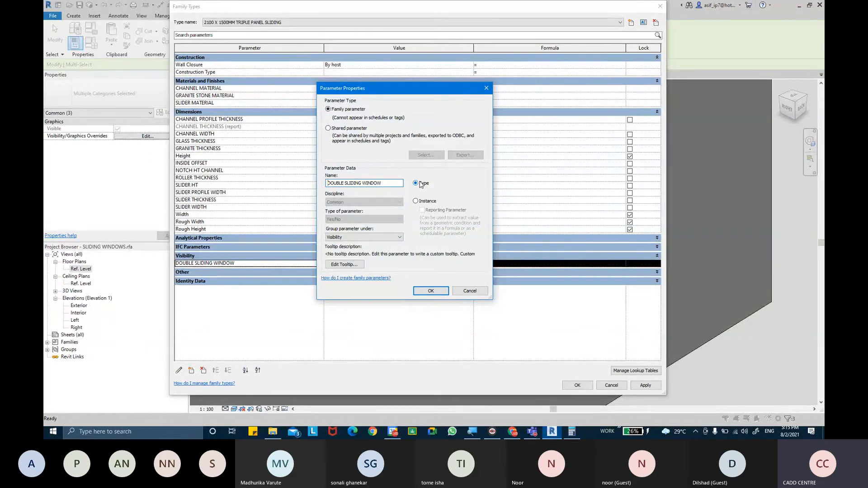
left_click(447, 291)
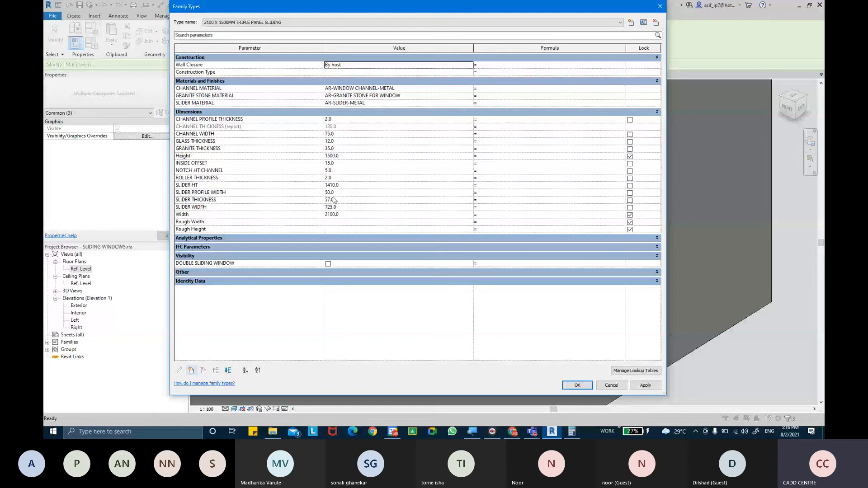
Step: Try to turn the CHANNEL THICKNESS instance reporting parameter into a type parameter
left_click(246, 126)
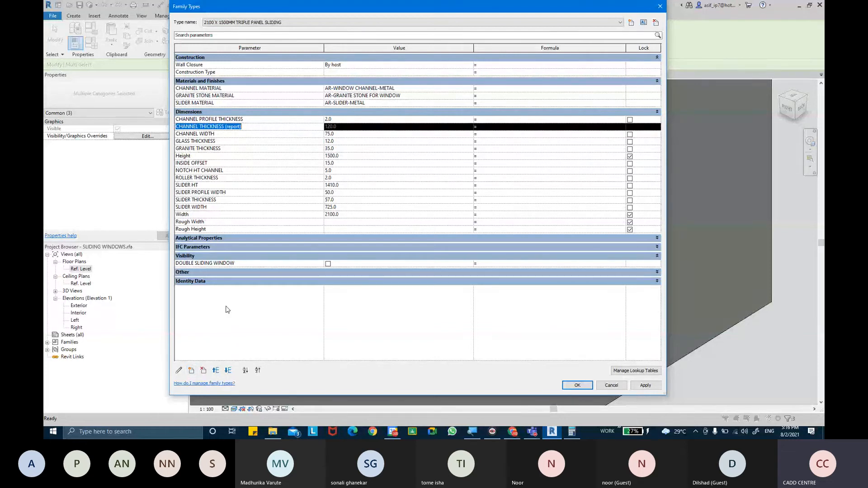
left_click(178, 370)
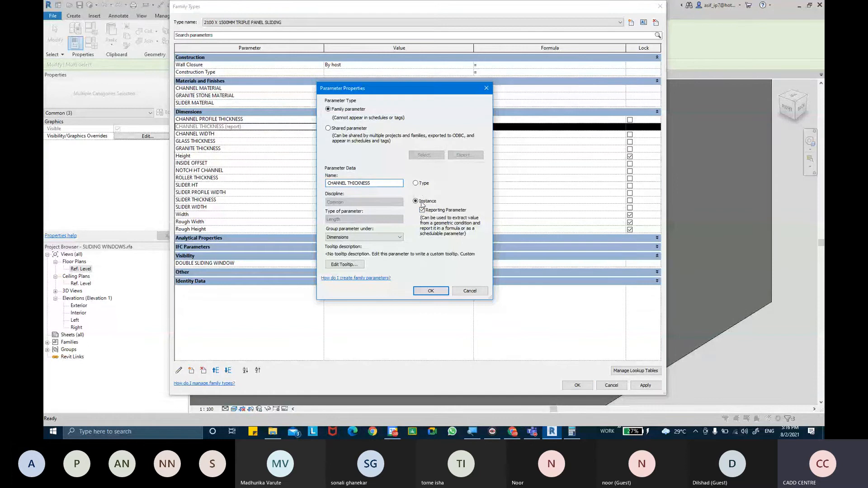
left_click(422, 210)
left_click(415, 183)
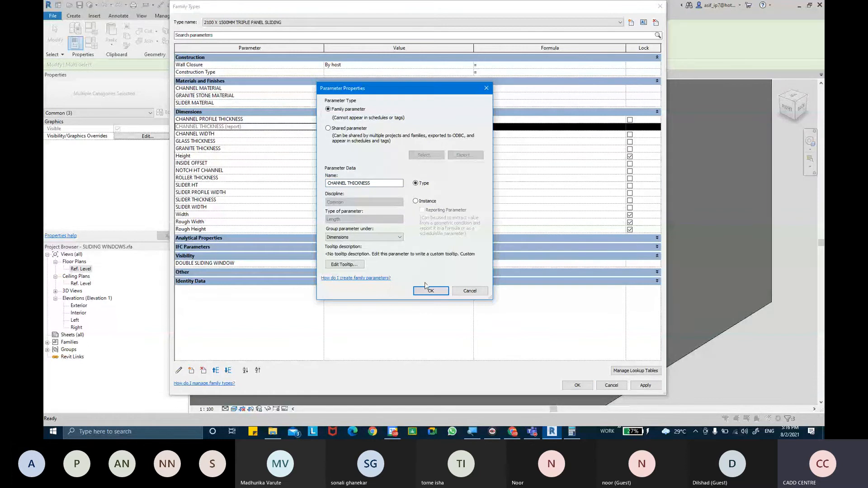
left_click(429, 290)
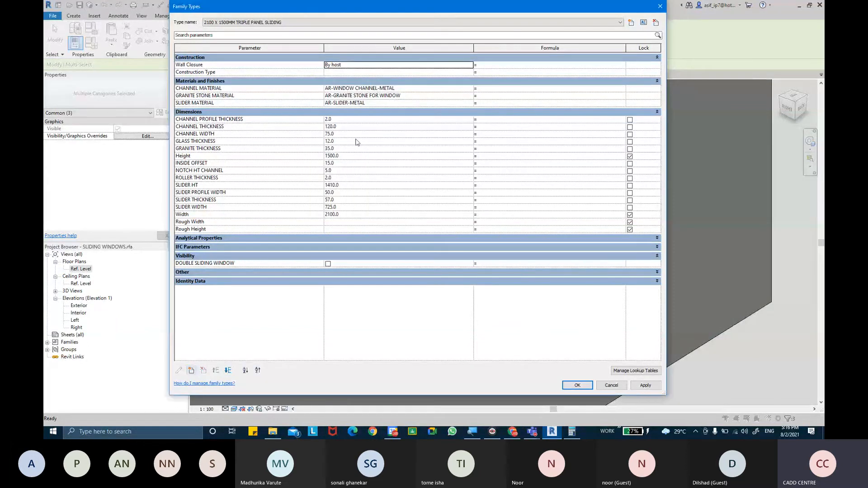
left_click(576, 386)
Step: Select the window channel sweep, then check CHANNEL THICKNESS in the family types and apply the 1500 X1500MM DOUBLE PANEL SLIDING type
scroll(595, 310, "up", 4)
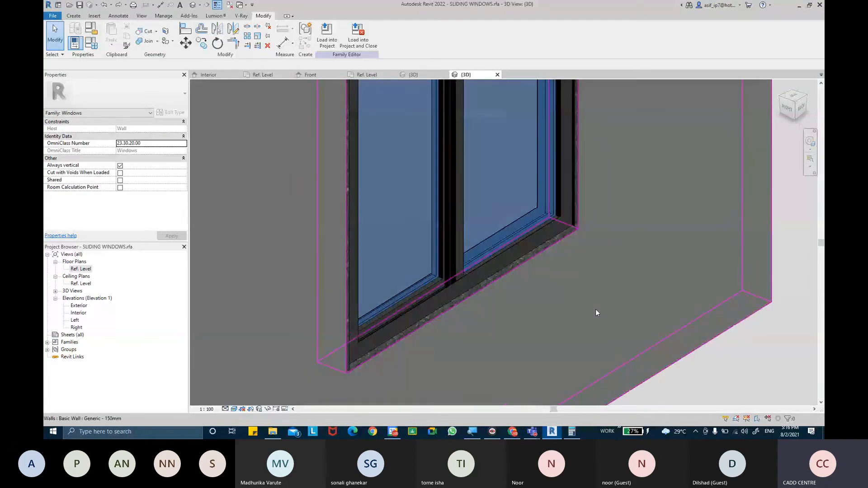
left_click(440, 305)
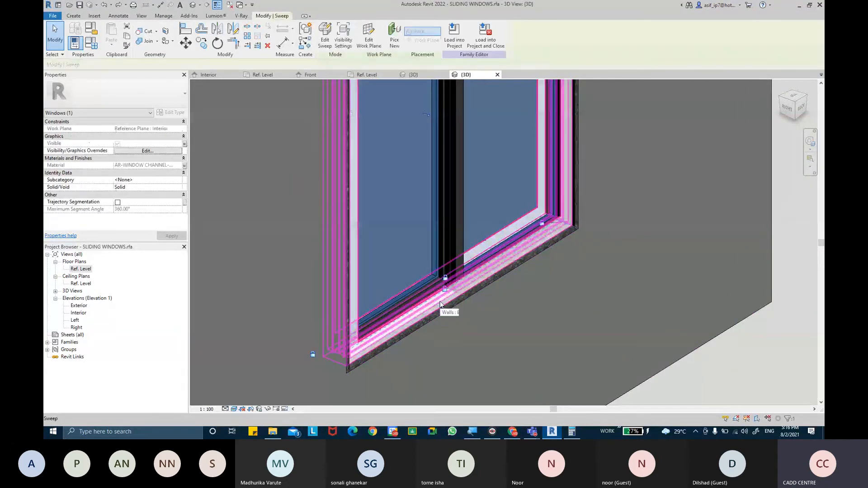
left_click(91, 43)
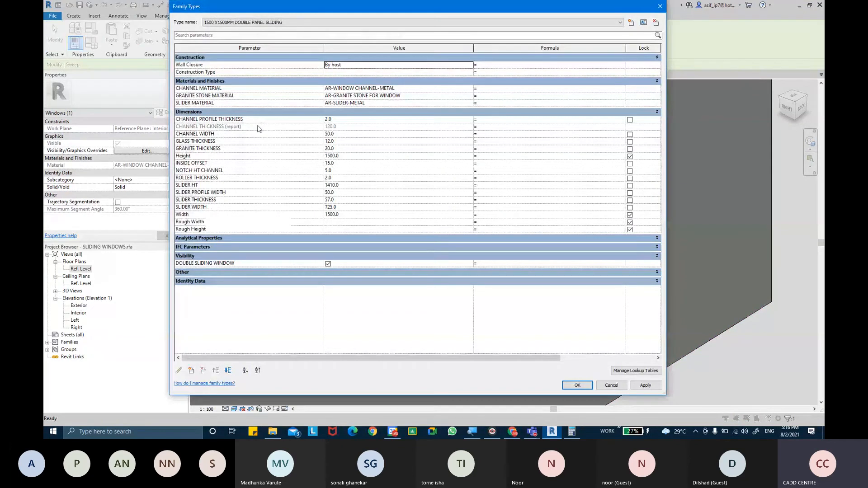
left_click(266, 126)
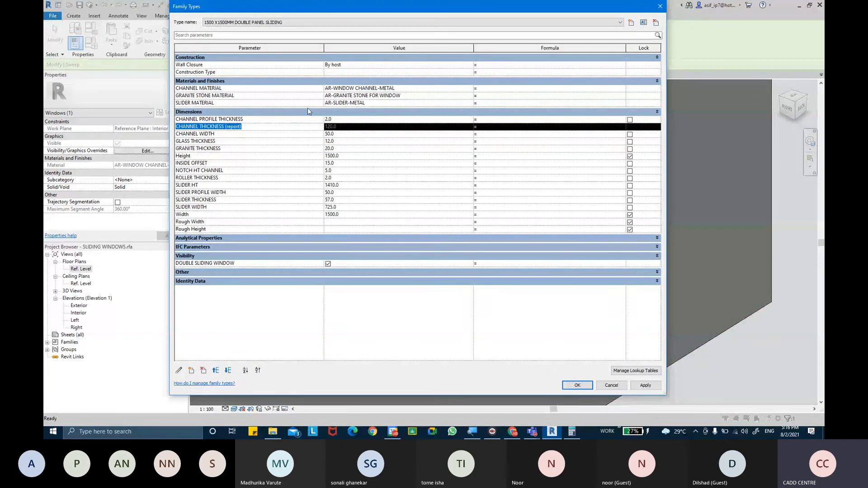
left_click(646, 385)
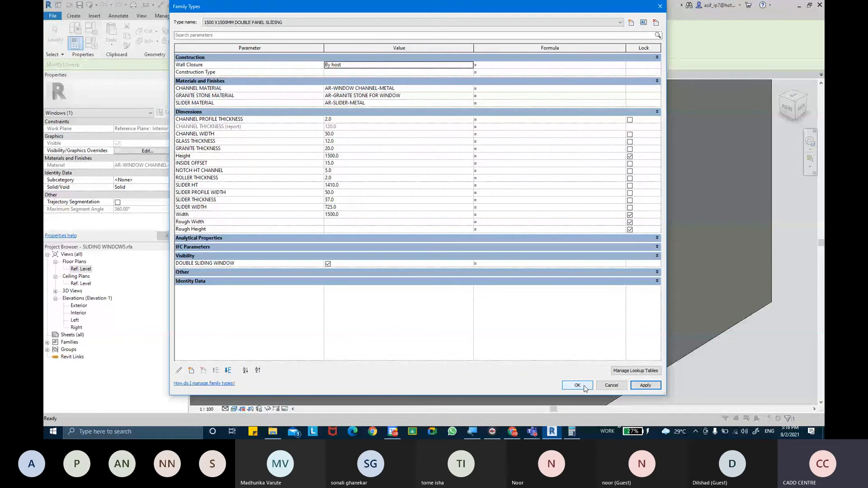
left_click(577, 385)
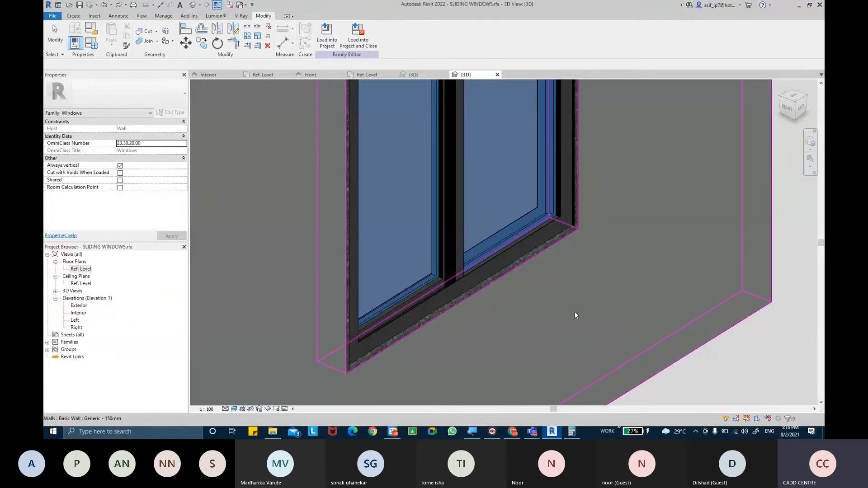
Step: Open the recent project Project2 and show its GROUND FLOOR plan around the kitchen
mouse_move(574, 311)
middle_mouse_down("shift")
mouse_move(573, 297)
mouse_move(504, 310)
mouse_move(364, 312)
mouse_move(600, 307)
mouse_move(568, 291)
middle_mouse_up("shift")
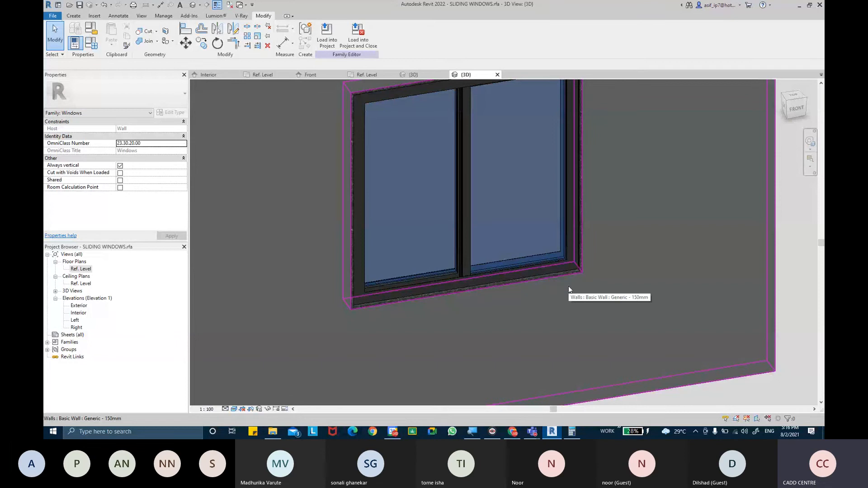
scroll(210, 273, "down", 5)
middle_click_drag(211, 273, 305, 291, "shift")
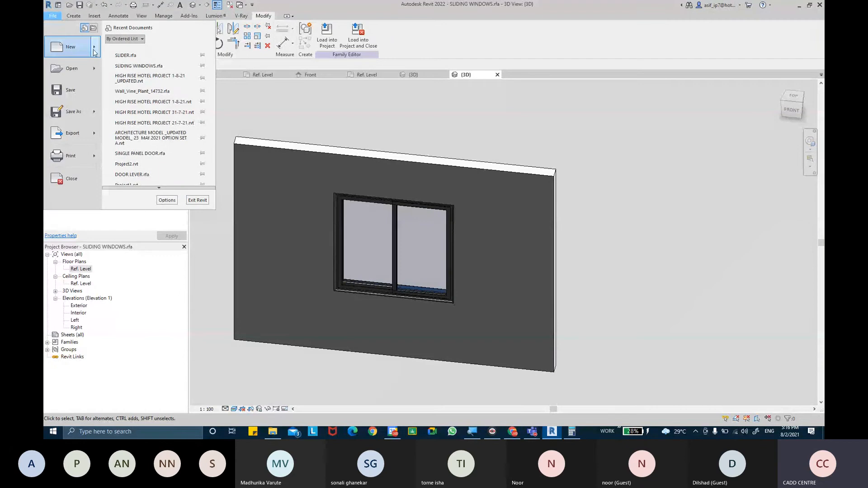
mouse_move(96, 49)
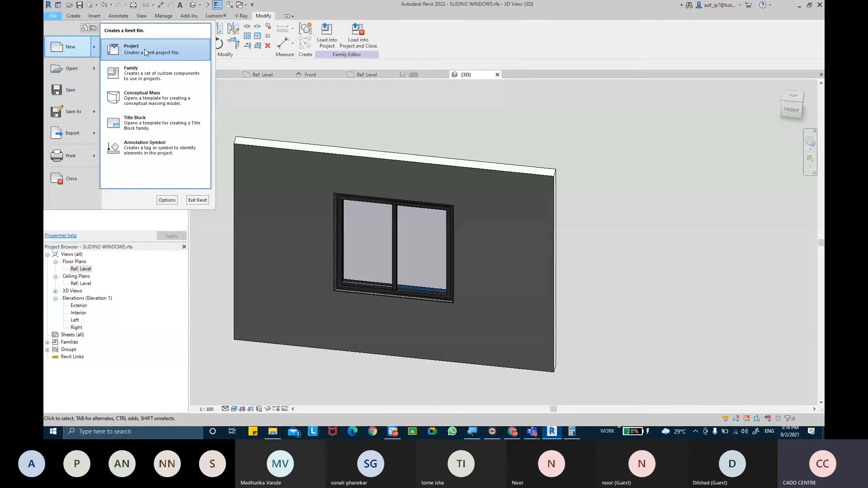
left_click(59, 5)
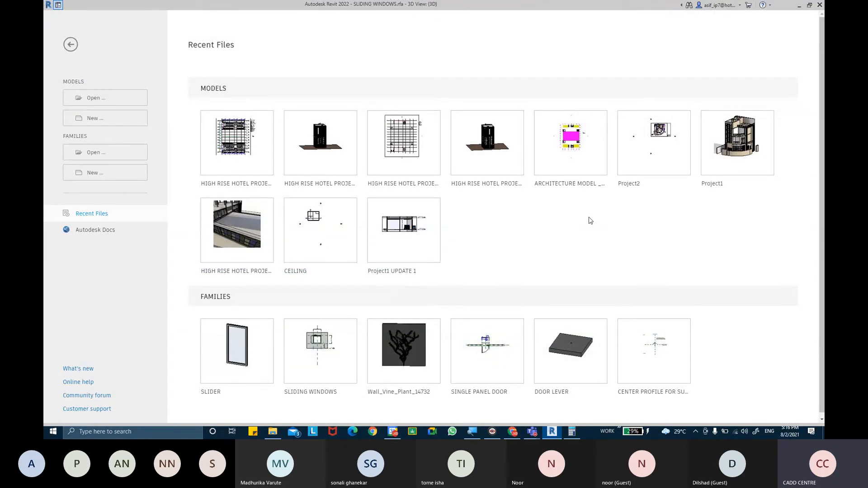
left_click(630, 185)
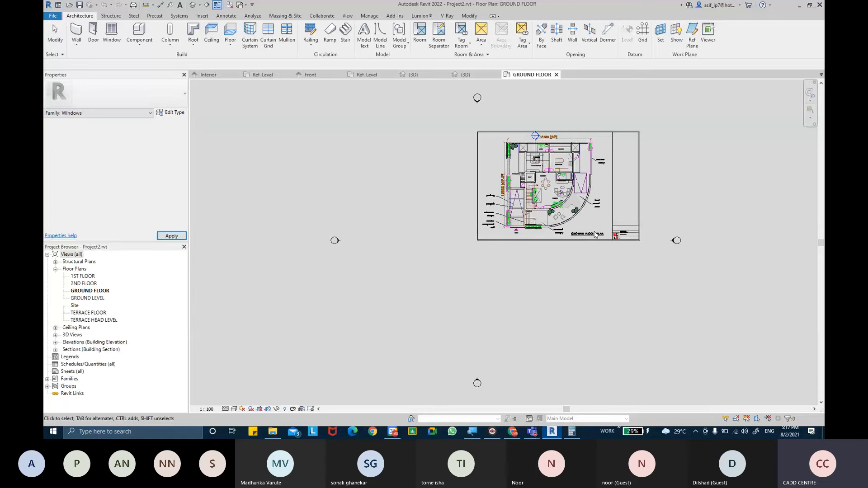
scroll(584, 217, "up", 6)
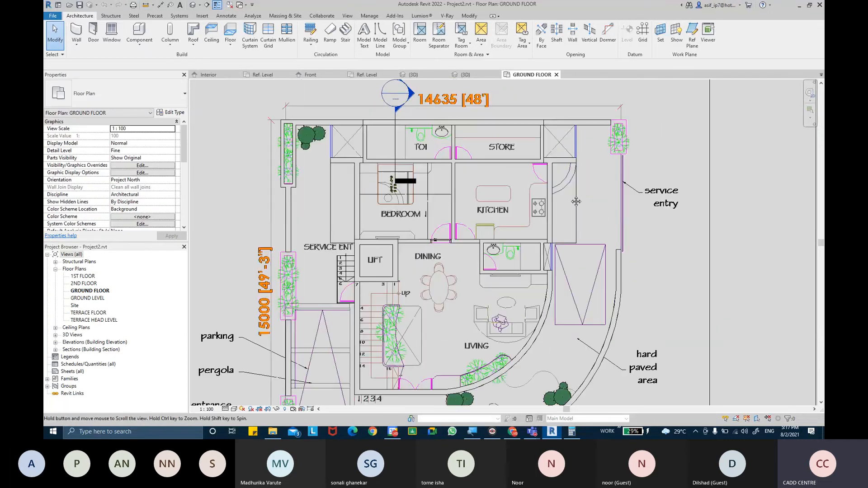
middle_click_drag(576, 202, 577, 207)
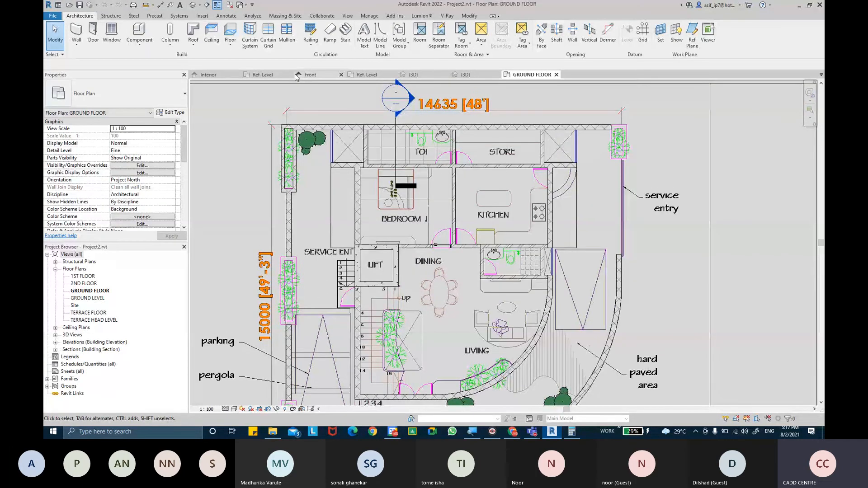
Step: Close the inactive views and load the SLIDING WINDOWS family into Project2.rvt only
left_click(230, 5)
key("ctrl+Tab")
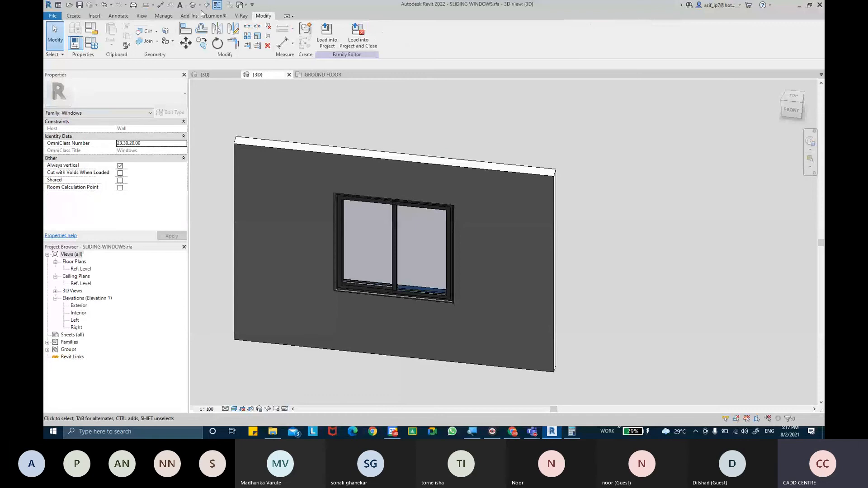
left_click(324, 44)
left_click(382, 172)
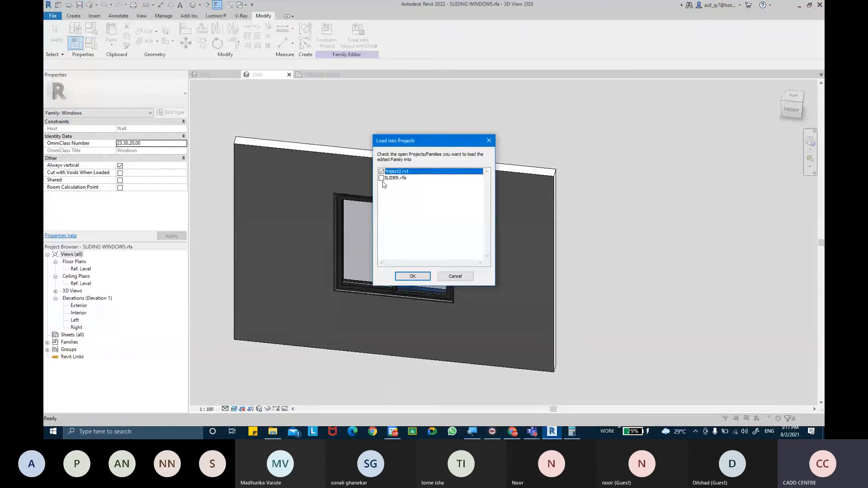
left_click(412, 276)
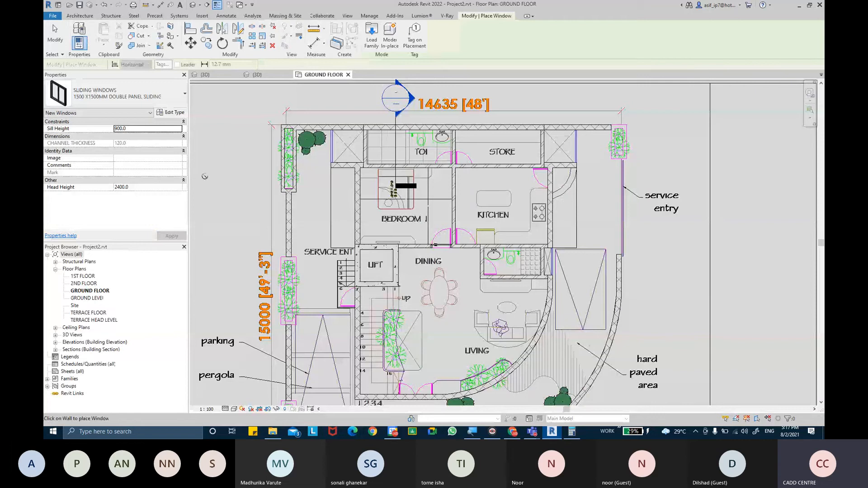
Step: Place a 1500 X1500MM DOUBLE PANEL SLIDING window in the kitchen wall beside the stove and select it to inspect it in plan
key("Escape")
key("Escape")
scroll(482, 216, "up", 10)
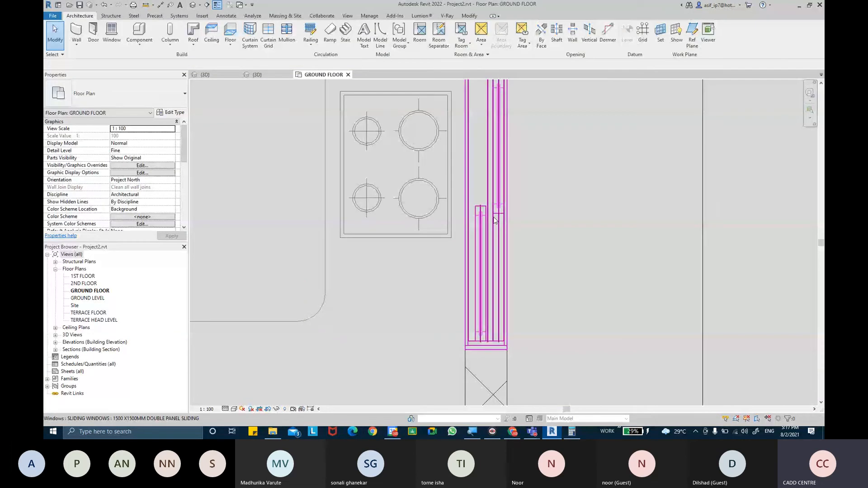
left_click(495, 221)
scroll(497, 217, "down", 1)
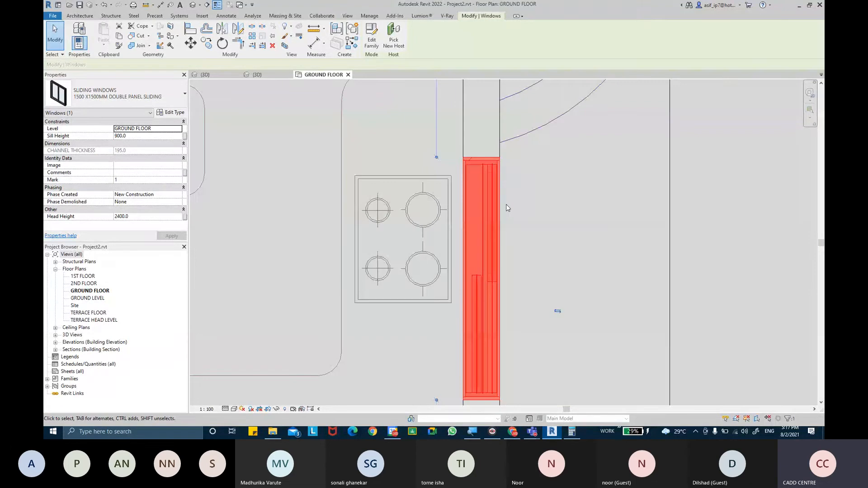
scroll(507, 208, "down", 2)
Step: Show the project in 3D and change the kitchen window to the 2100 X 1500MM TRIPLE PANEL SLIDING type
key("3")
key("d")
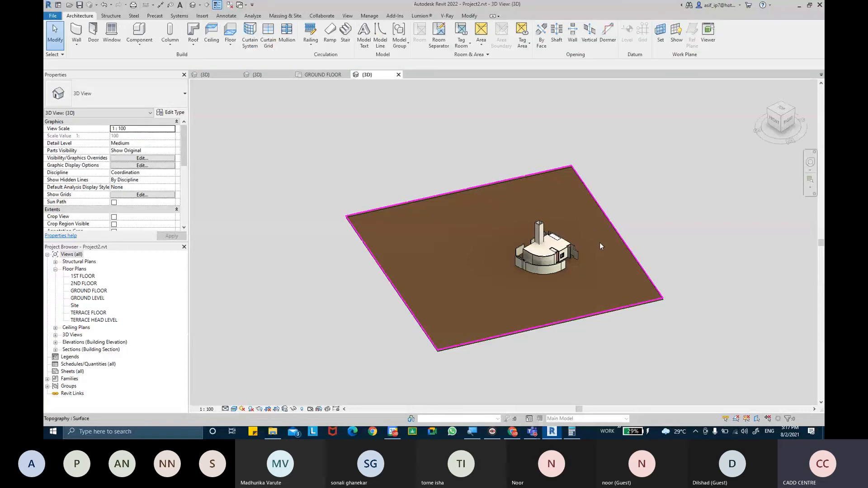
scroll(588, 242, "up", 6)
scroll(563, 242, "up", 6)
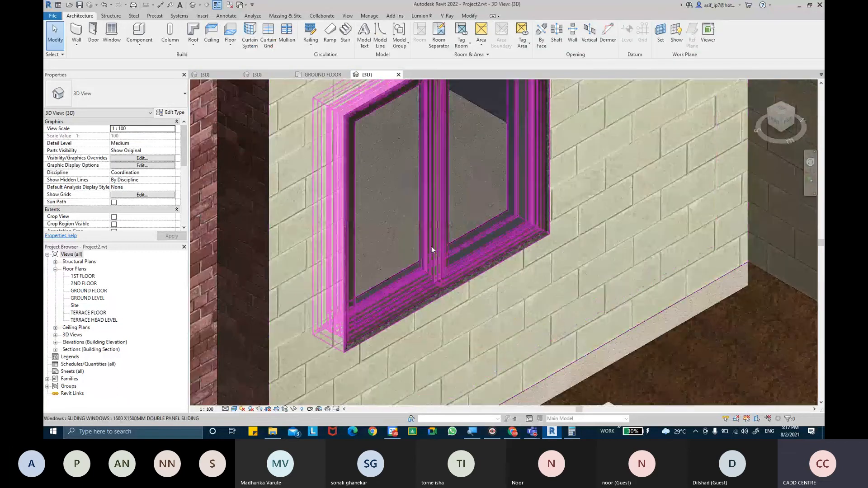
left_click(431, 246)
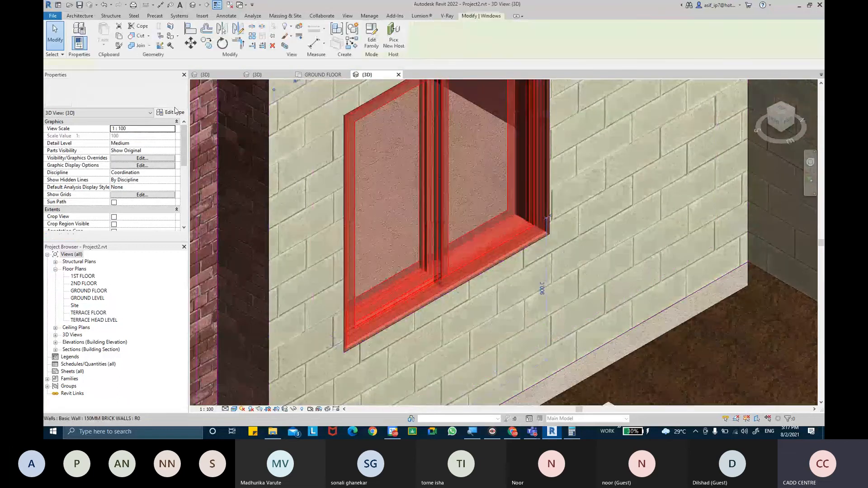
left_click(127, 93)
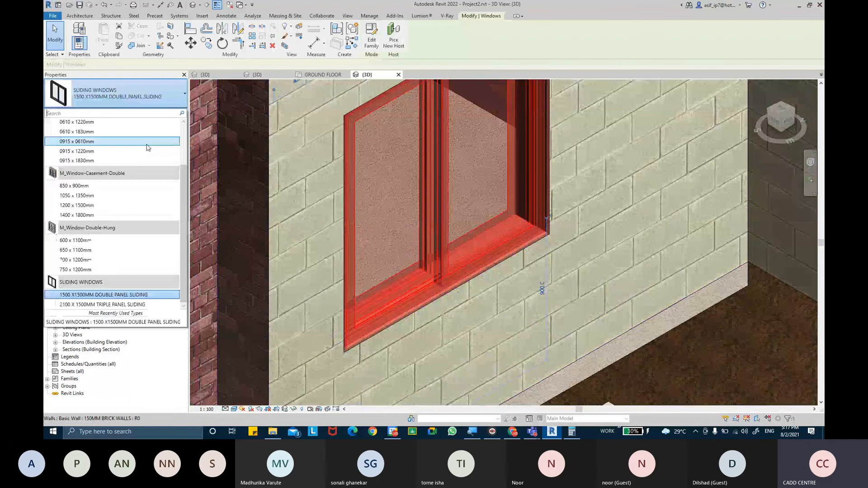
left_click(103, 305)
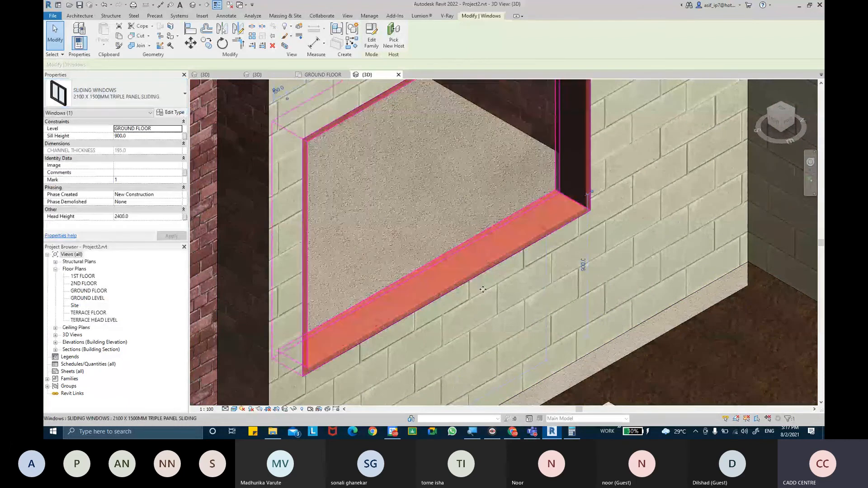
key("Escape")
Step: Examine the triple panel window in its wall opening to check which parts of the family are displayed
scroll(599, 271, "down", 2)
middle_click_drag(689, 283, 653, 83)
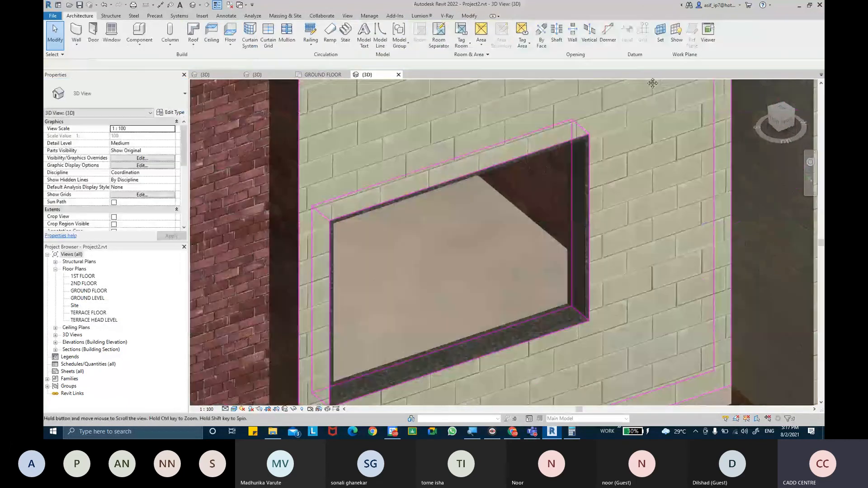
left_click(590, 224)
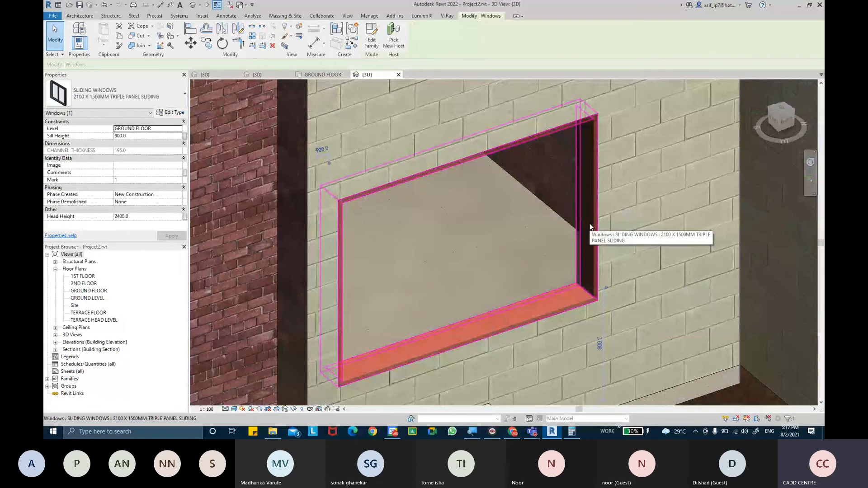
middle_click_drag(589, 223, 577, 240, "shift")
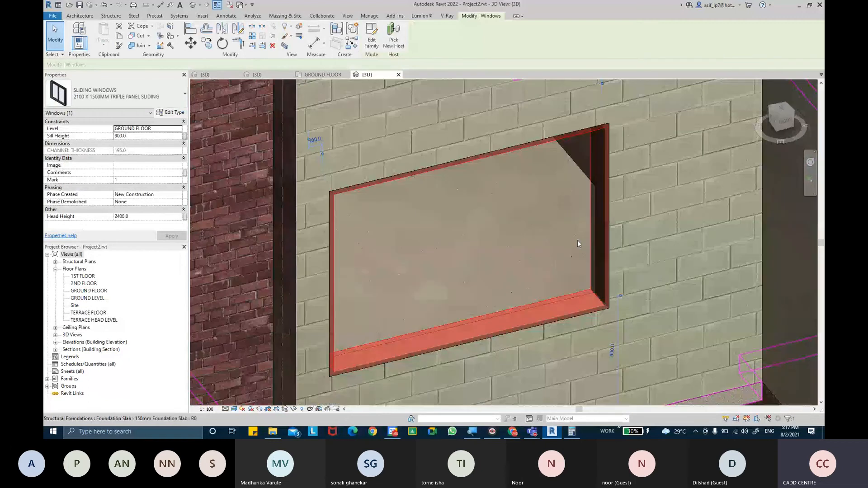
key("Escape")
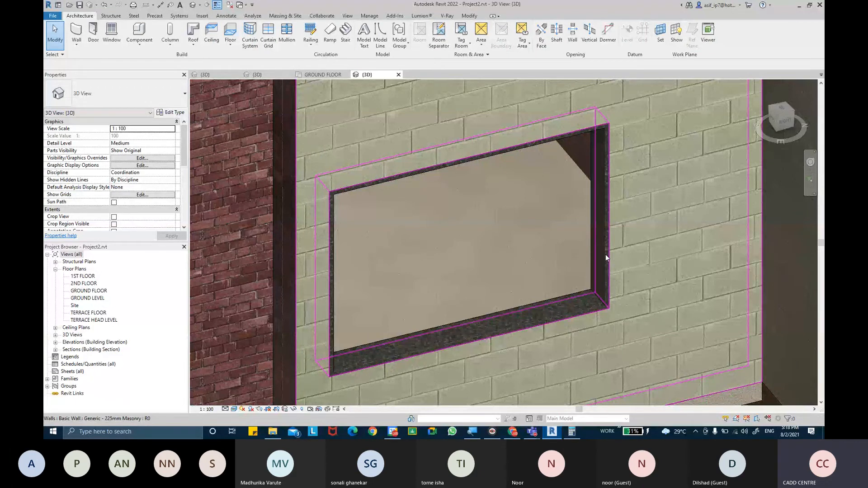
left_click(607, 254)
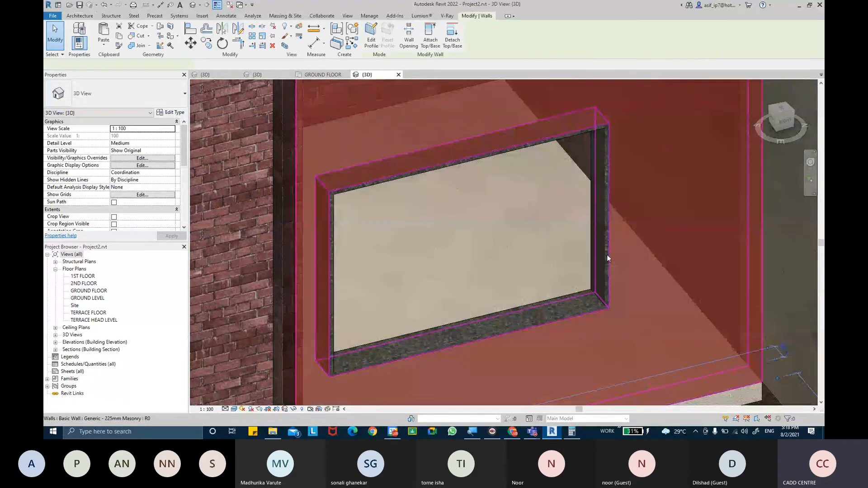
Step: Change the kitchen window back to the 1500 X1500MM DOUBLE PANEL SLIDING type
left_click(482, 310)
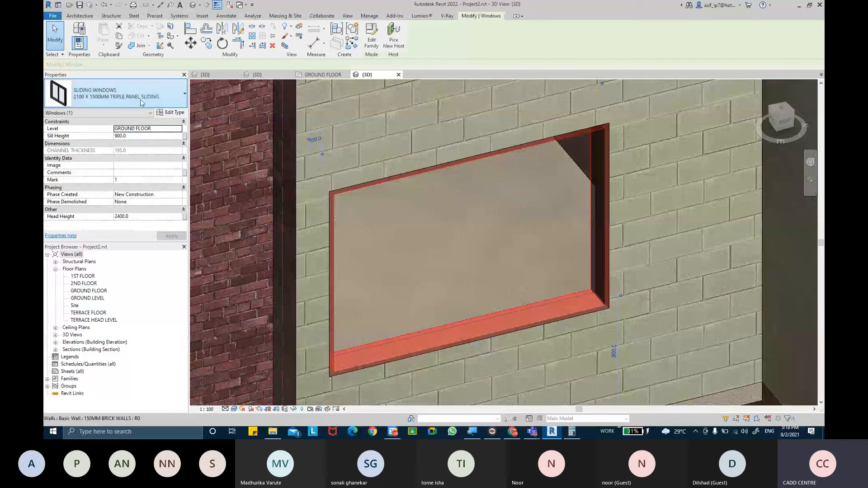
left_click(117, 93)
left_click(99, 285)
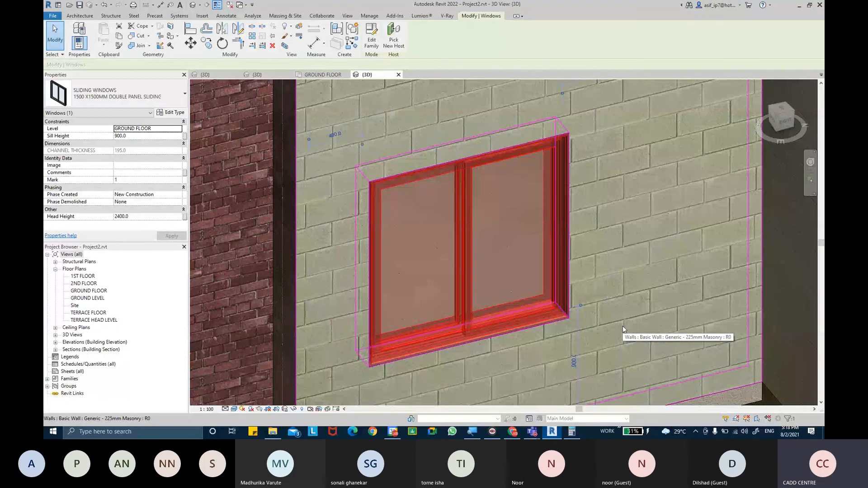
key("Escape")
Step: Examine how the two sliders sit in the bottom channel tracks of the kitchen window
middle_click_drag(622, 312, 578, 365, "shift")
scroll(484, 333, "up", 5)
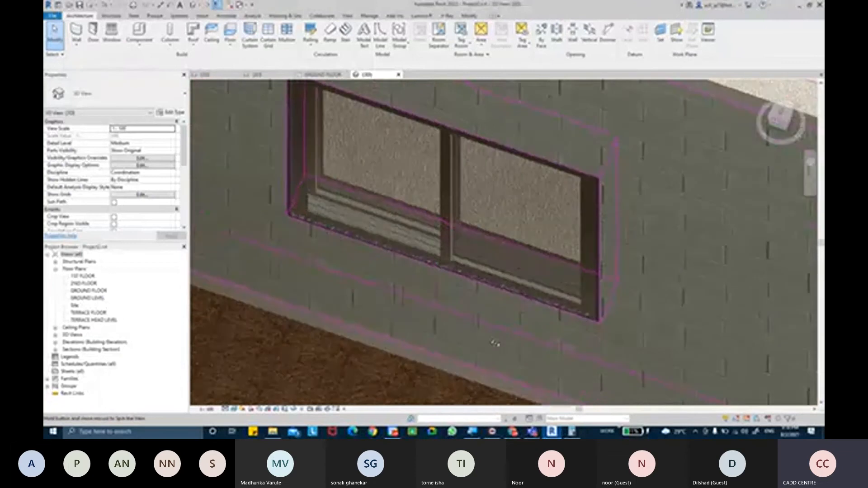
middle_click_drag(495, 344, 603, 343, "shift")
scroll(461, 263, "up", 5)
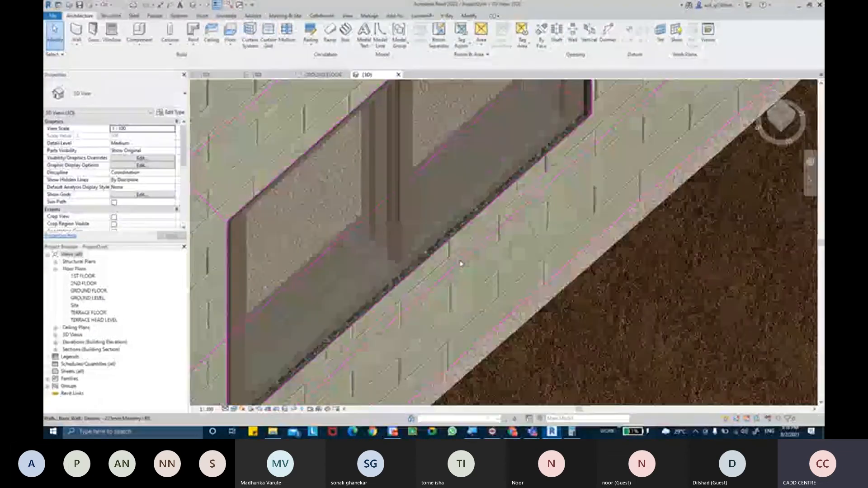
middle_click_drag(461, 264, 503, 343, "shift")
scroll(369, 261, "up", 5)
scroll(492, 255, "up", 3)
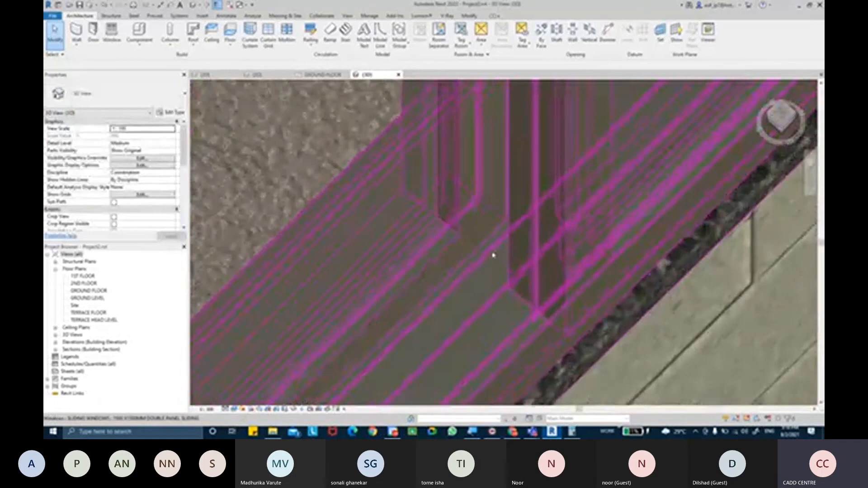
Step: Open the SLIDING WINDOWS family for editing and show the sliders' meeting point in the Ref. Level floor plan
left_click(524, 234)
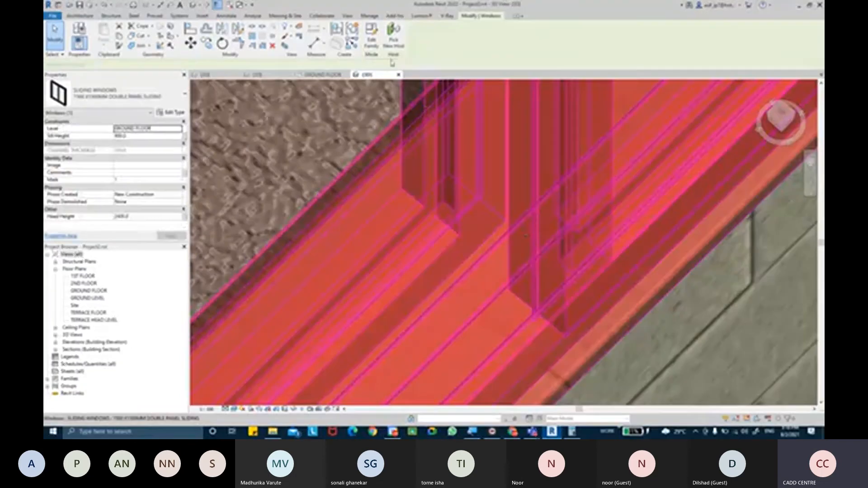
left_click(371, 35)
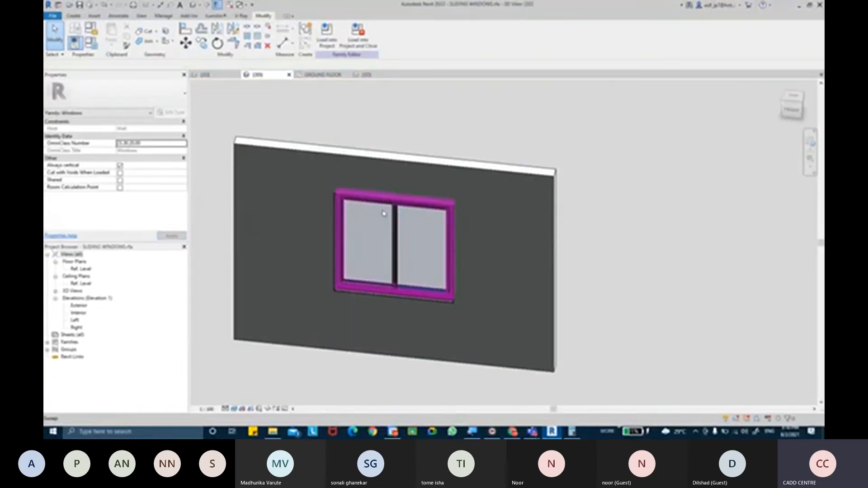
left_click(405, 238)
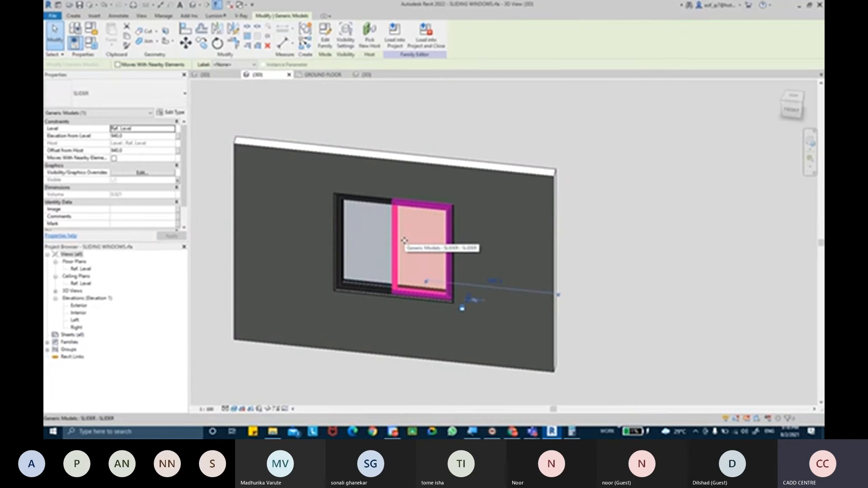
left_click(80, 263)
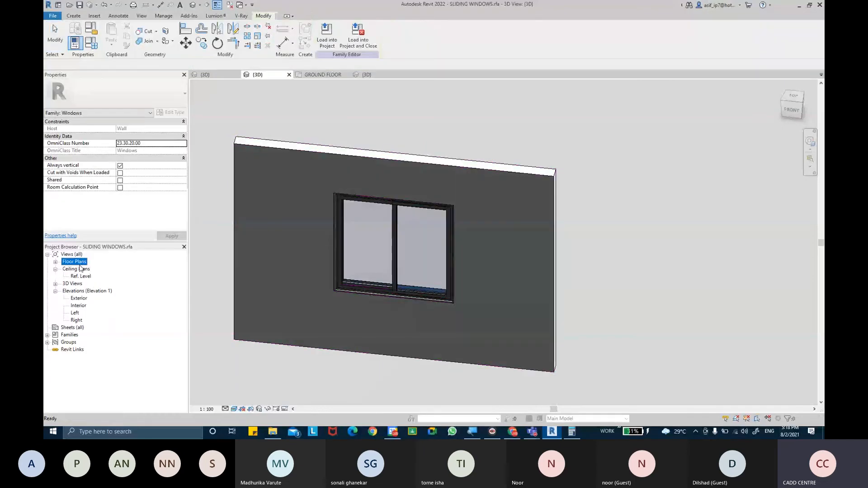
left_click(55, 262)
double_click(82, 269)
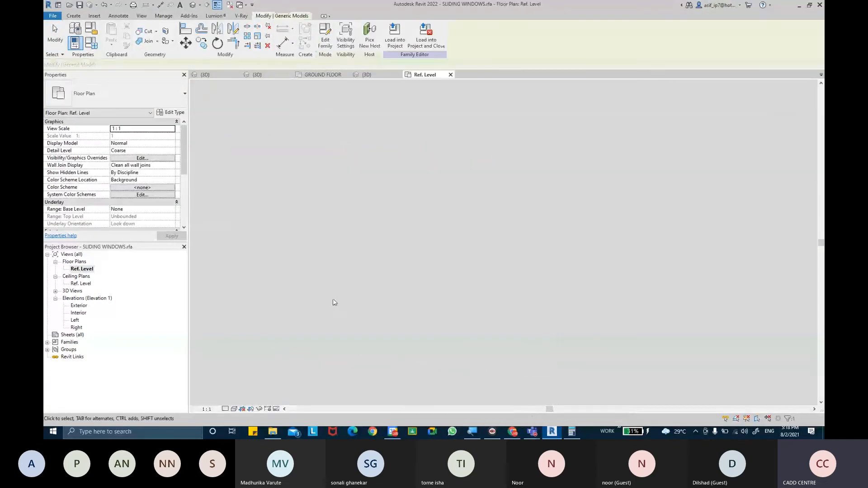
scroll(460, 265, "up", 10)
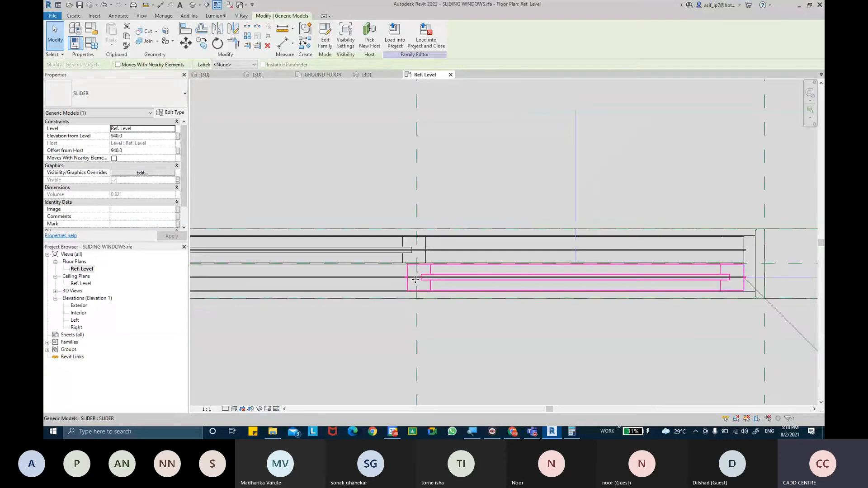
Step: Align the right-hand slider's inner edge with the middle channel line in plan, lock it, and undo the extra realignment
key("Escape")
key("a")
key("l")
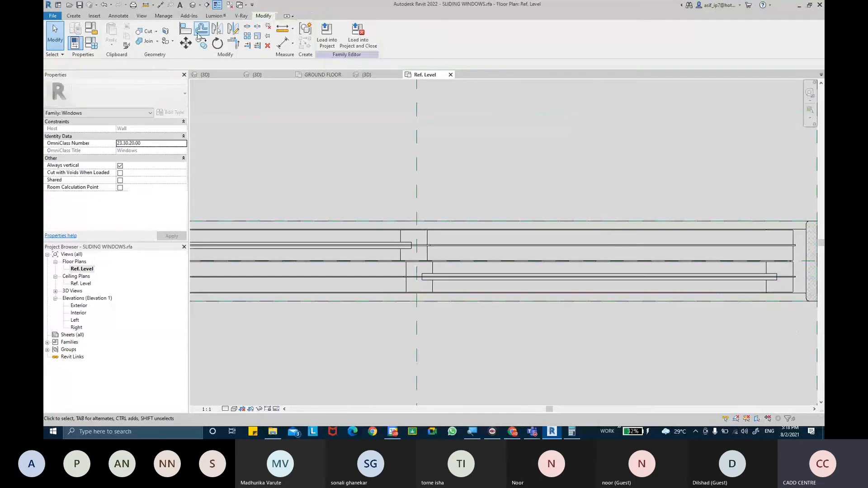
scroll(383, 273, "up", 5)
left_click(402, 246)
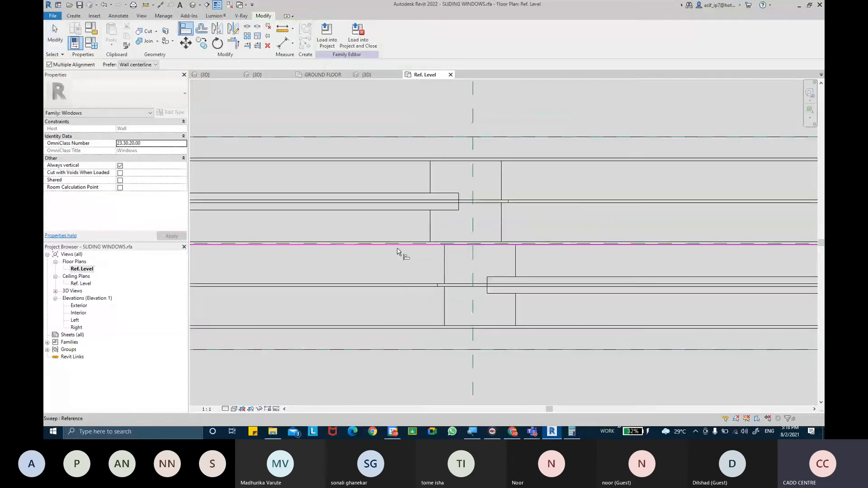
left_click(454, 252)
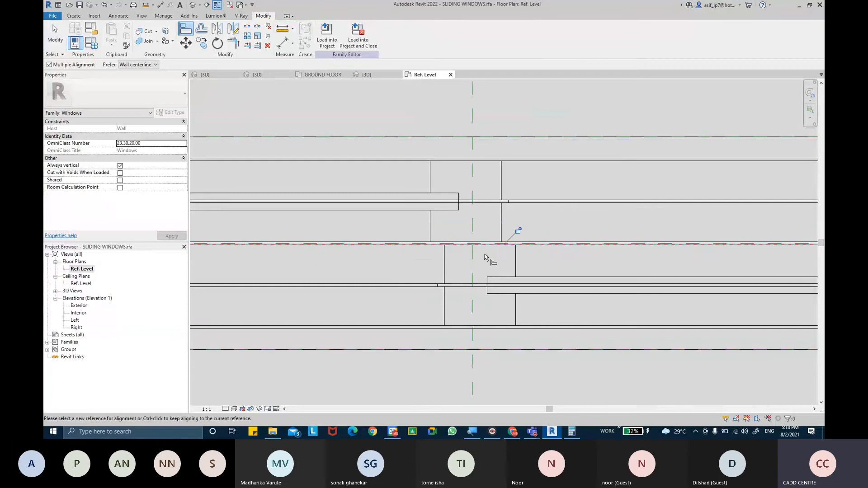
middle_click_drag(411, 291, 470, 287)
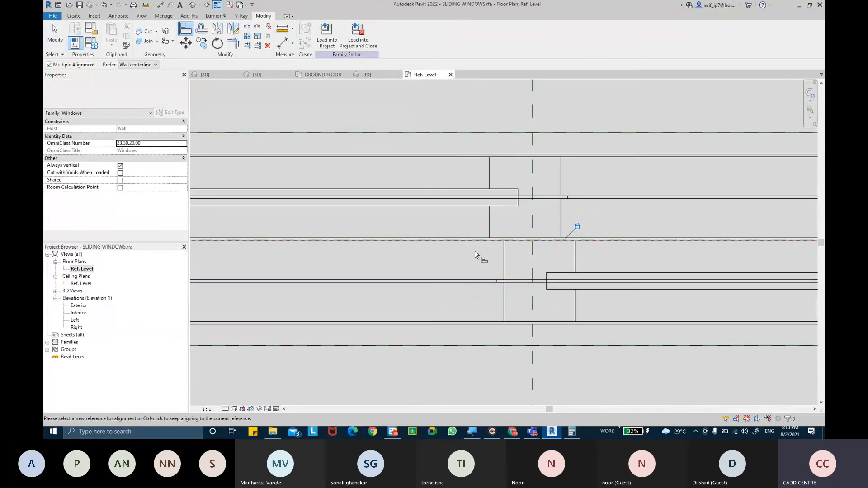
left_click(534, 241)
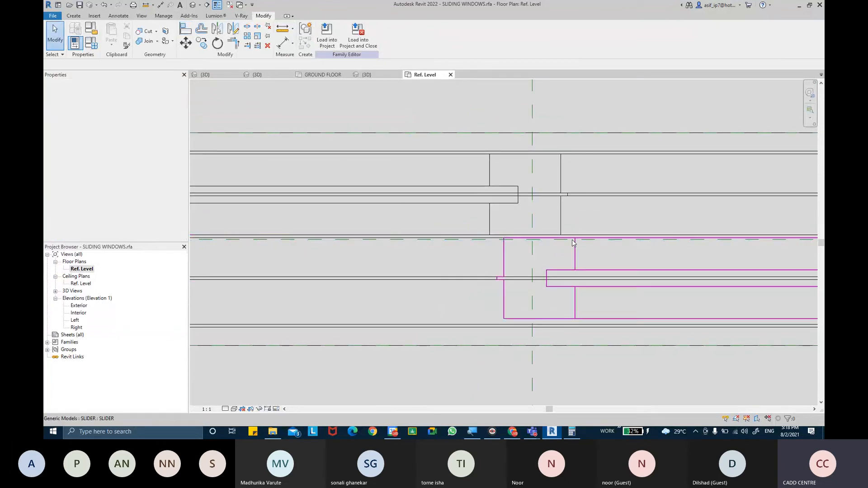
key("ctrl+z")
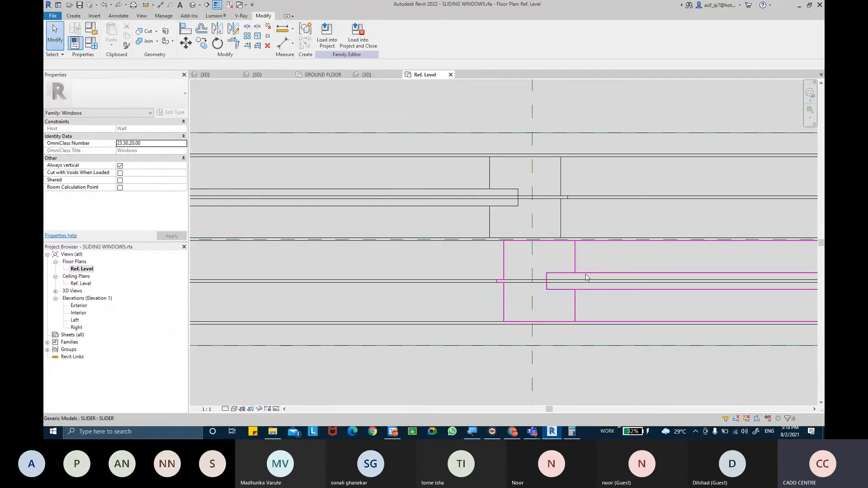
Step: Select the sliders at their overlap in plan to check the alignment lock
left_click(580, 307)
middle_click_drag(577, 300, 562, 294)
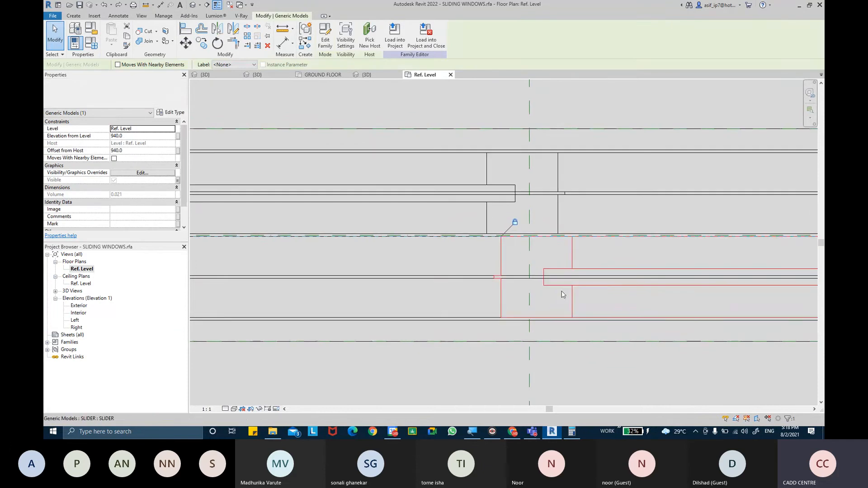
left_click(558, 217)
scroll(629, 277, "down", 2)
middle_click_drag(442, 285, 459, 271)
scroll(630, 277, "down", 2)
key("Escape")
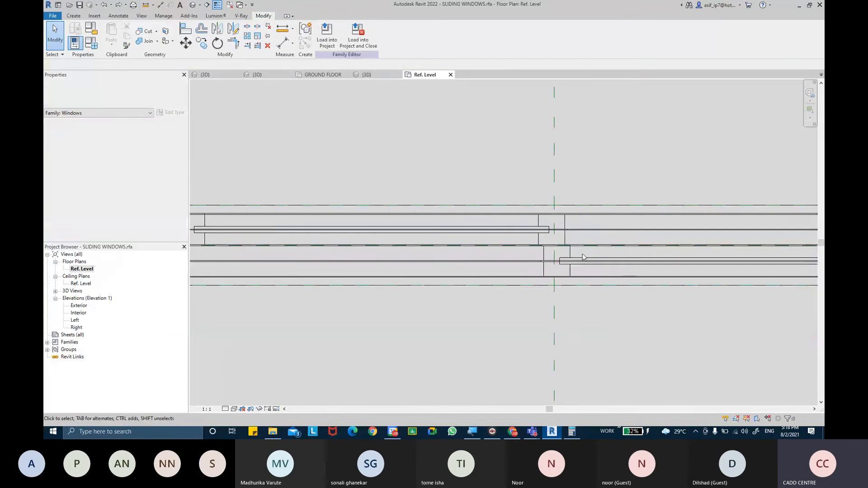
Step: Inspect the right-hand slider's edges against the channel lines along its length and at the central overlap
left_click(577, 267)
scroll(618, 267, "down", 2)
middle_click_drag(618, 267, 421, 255)
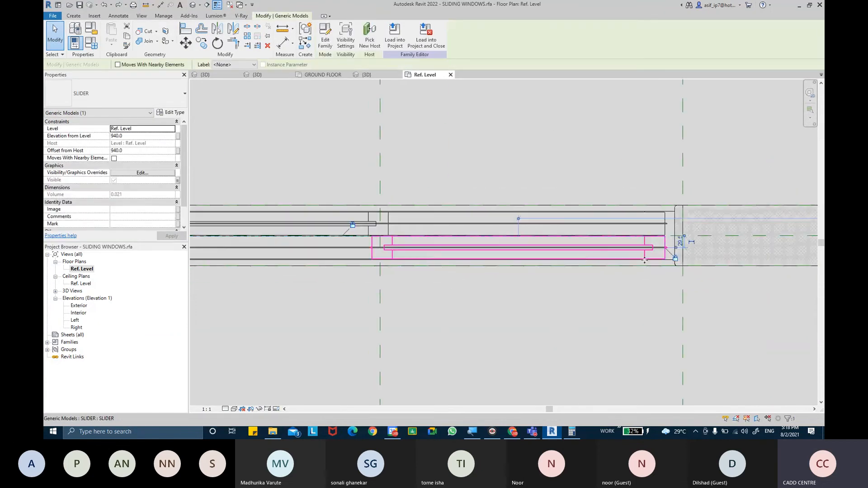
scroll(357, 246, "up", 2)
scroll(361, 242, "up", 4)
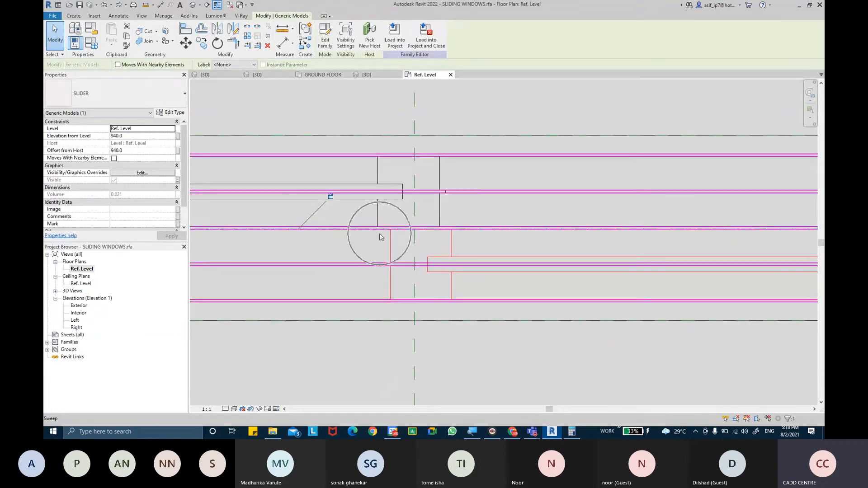
scroll(381, 232, "up", 2)
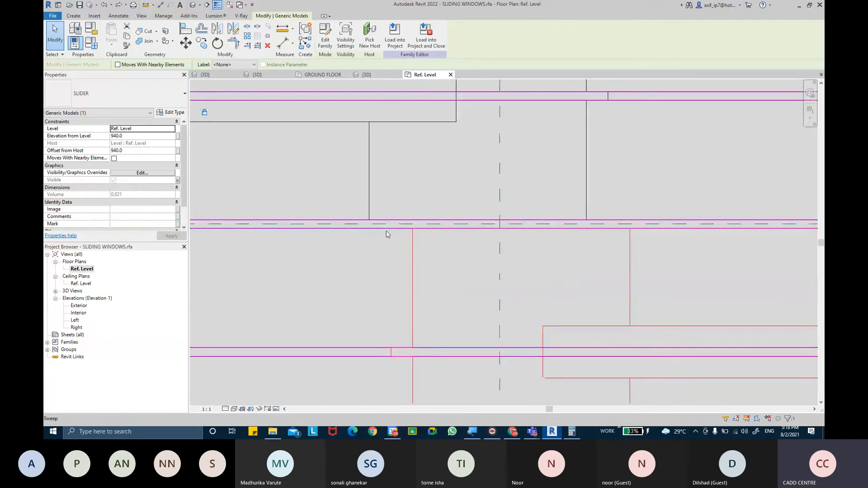
left_click(424, 230)
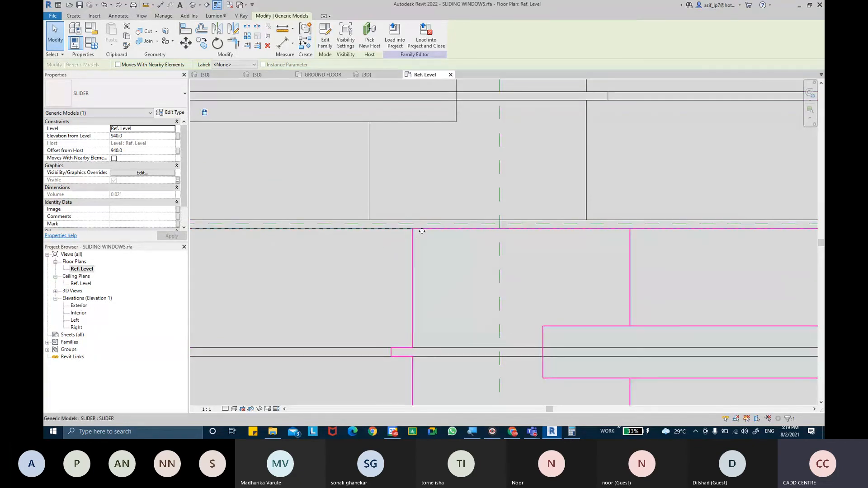
key("Escape")
Step: Load the SLIDING WINDOWS family into Project2.rvt, overwriting the existing version and its parameter values
left_click(334, 41)
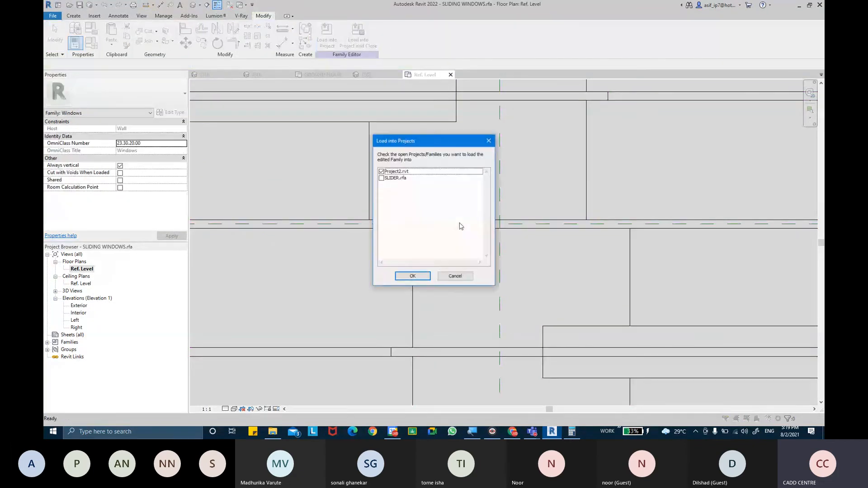
left_click(396, 172)
left_click(412, 276)
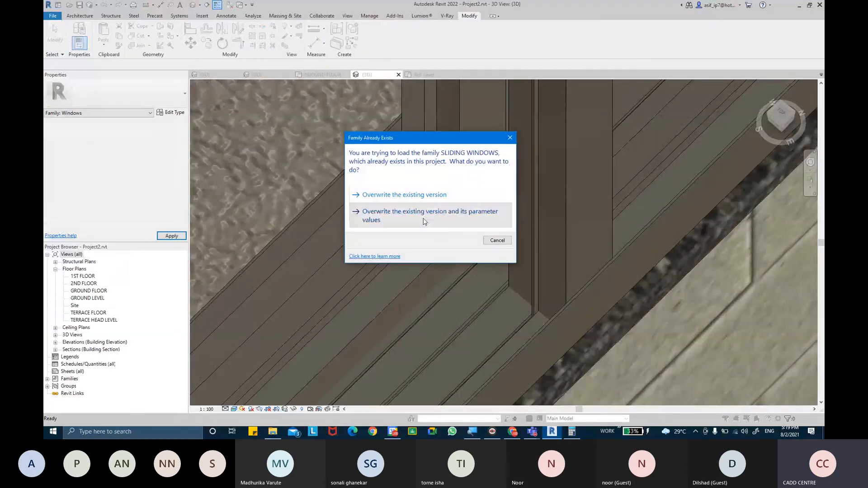
left_click(425, 221)
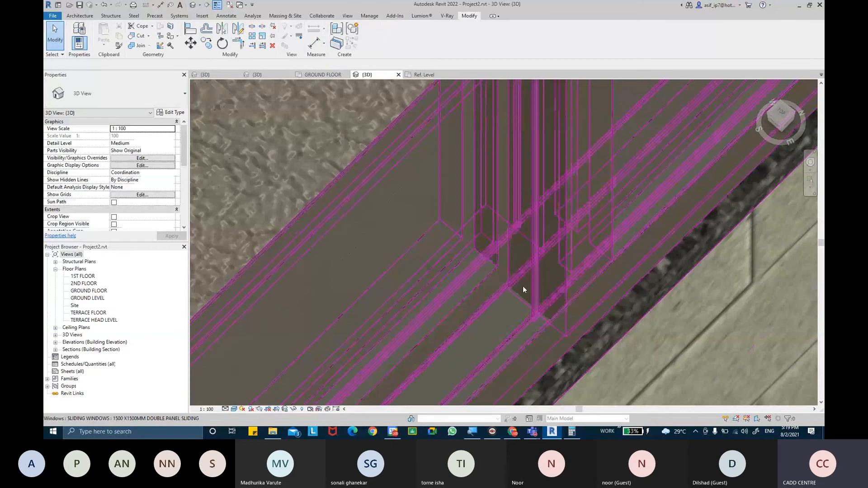
Step: Test the reloaded kitchen window as 2100 X 1500MM TRIPLE PANEL SLIDING and return it to 1500 X1500MM DOUBLE PANEL SLIDING
scroll(704, 327, "down", 5)
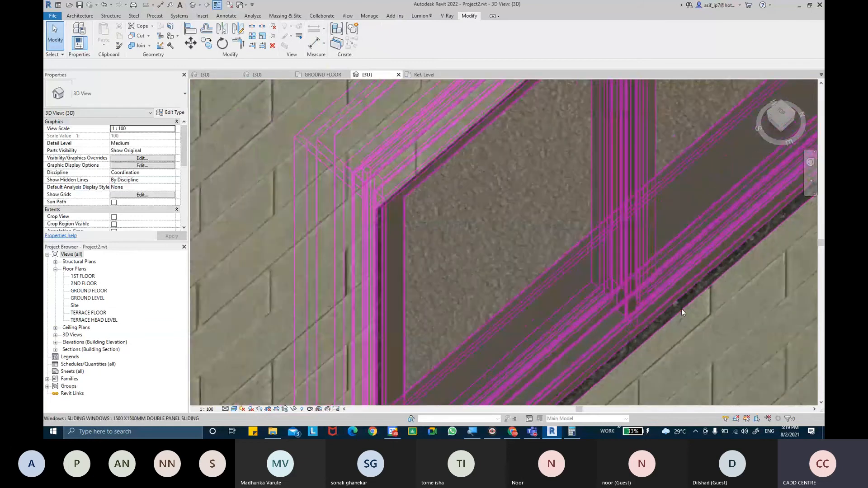
middle_click_drag(682, 308, 678, 213, "shift")
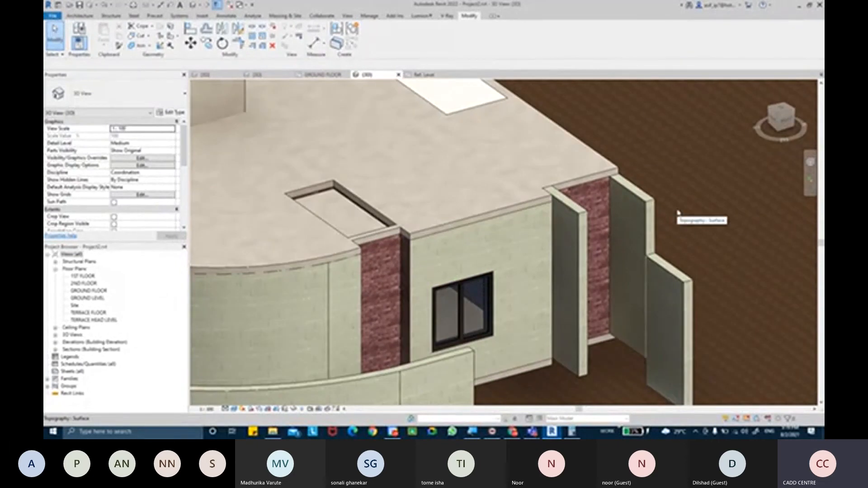
scroll(525, 298, "up", 3)
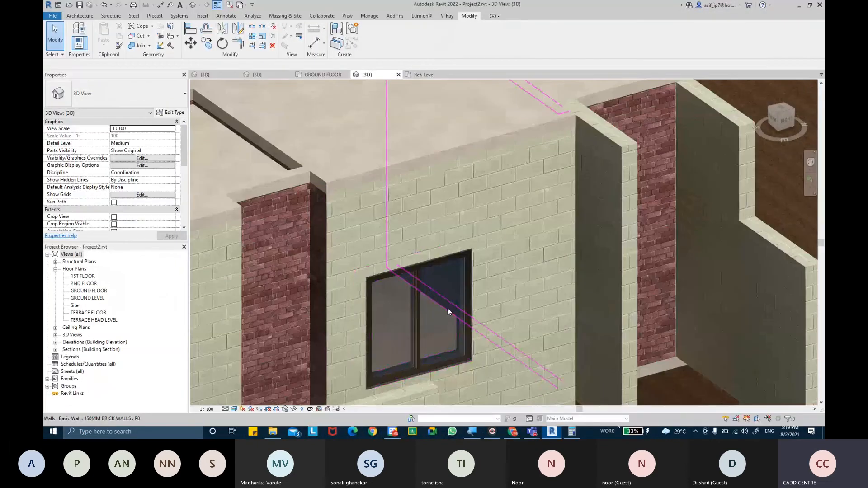
left_click(413, 313)
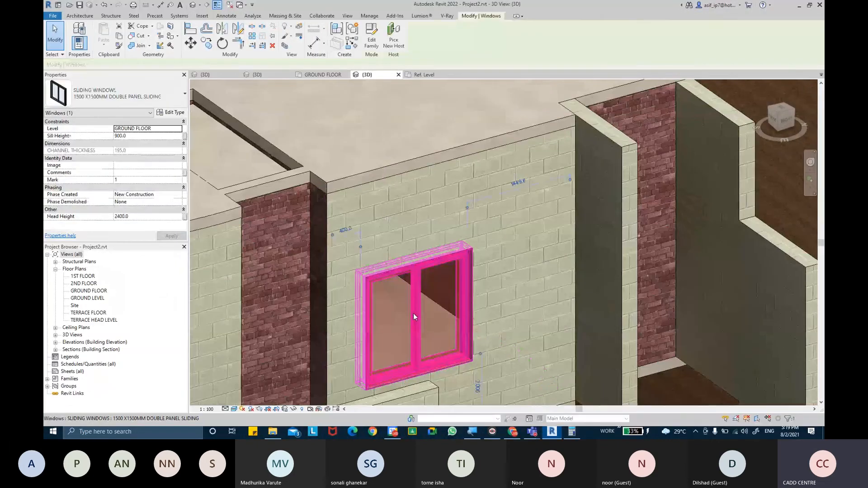
left_click(98, 94)
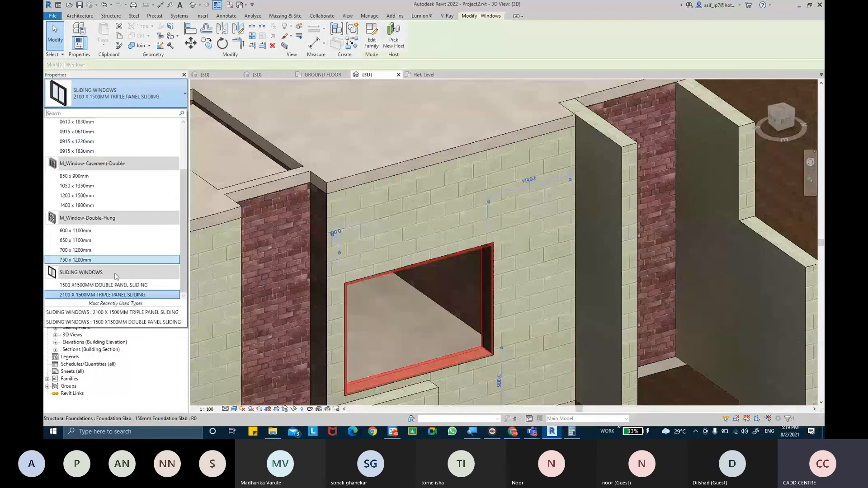
left_click(103, 284)
scroll(470, 251, "up", 2)
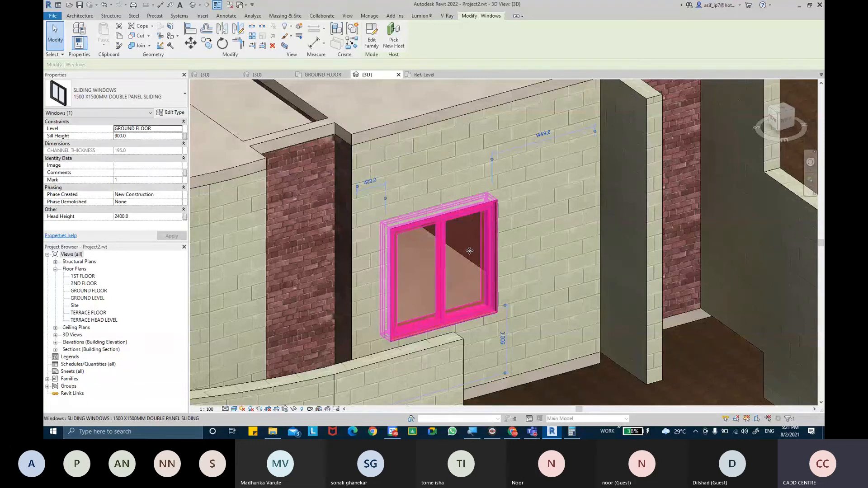
Step: Switch to the Microsoft Teams meeting and maximize its window to view the participants and sharing controls
mouse_move(533, 435)
left_click(543, 371)
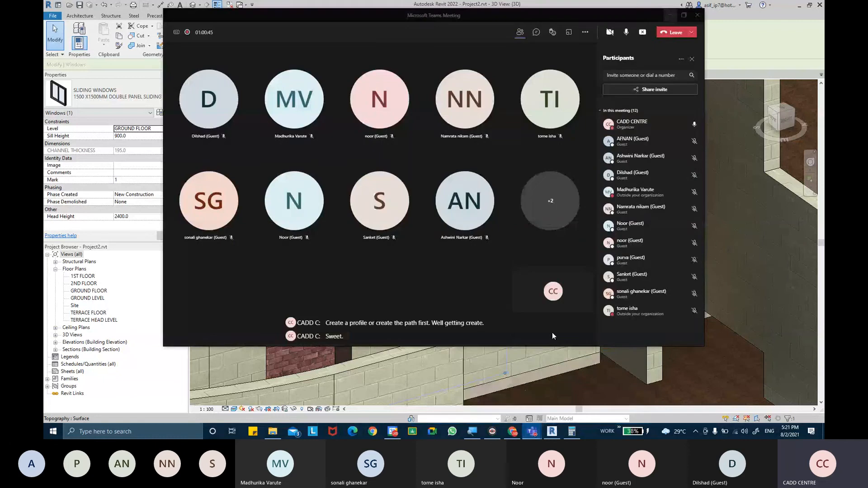
left_click(683, 15)
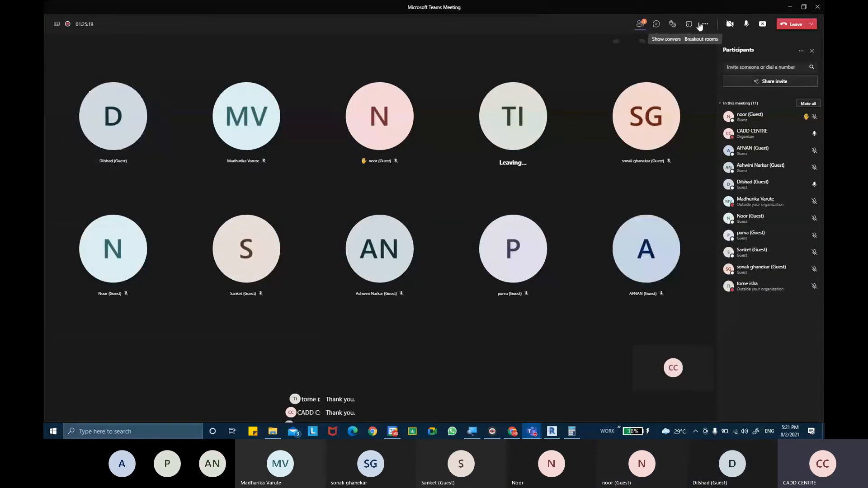
left_click(762, 23)
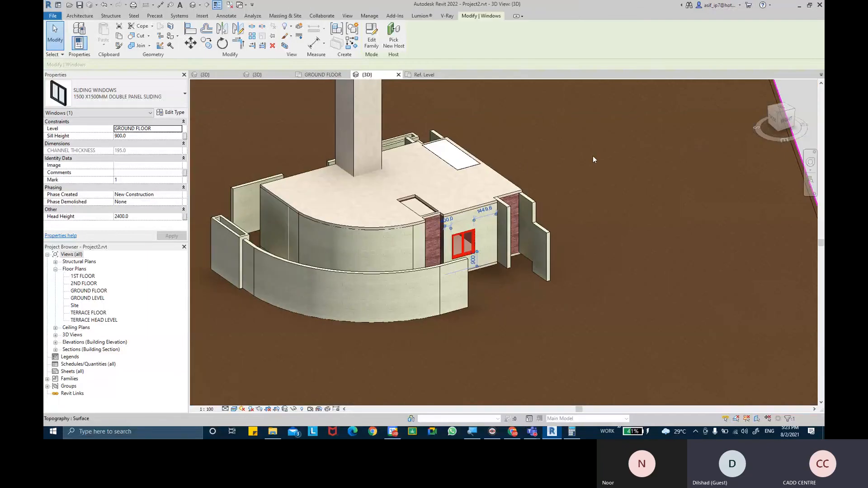
Step: Place one M_Desk 1525 x 762mm component on the open ground beside the house
middle_click_drag(628, 161, 483, 167)
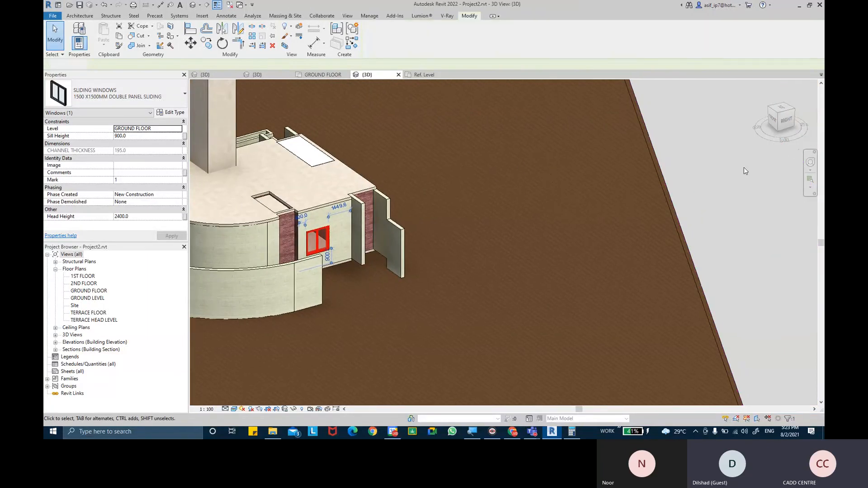
left_click(745, 171)
middle_click_drag(745, 171, 757, 196)
left_click(80, 15)
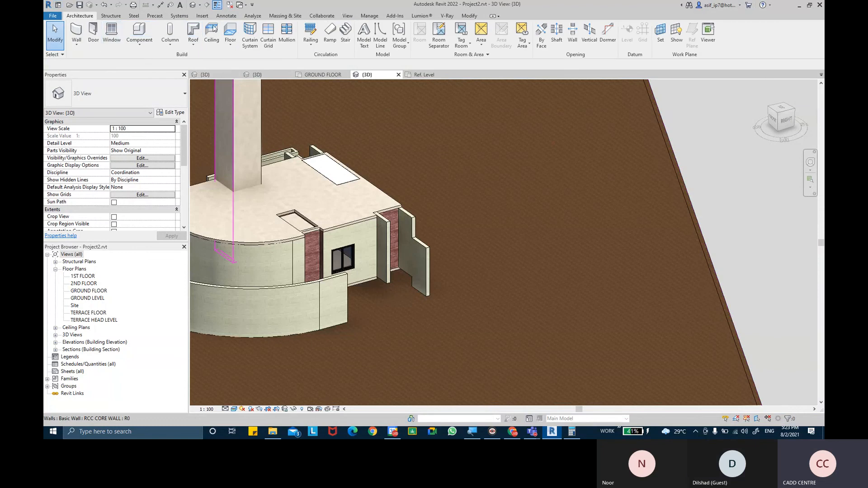
left_click(139, 41)
left_click(154, 58)
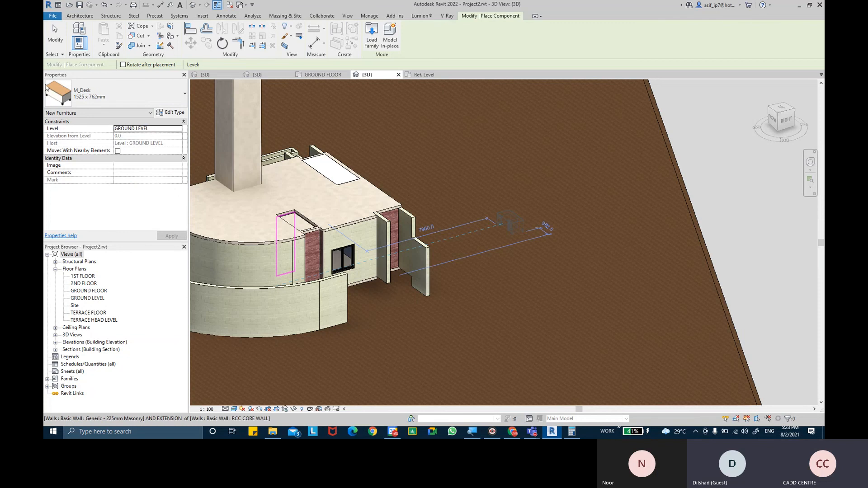
left_click(510, 221)
key("Escape")
key("Escape")
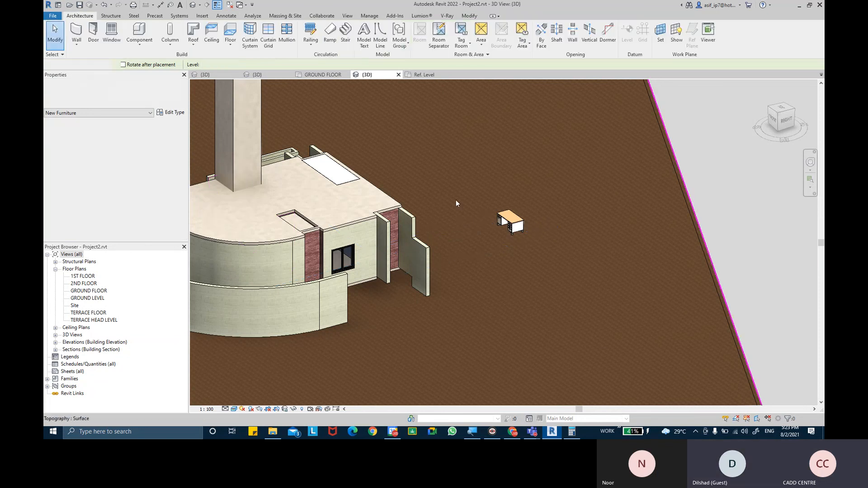
Step: Open the placed desk's family for editing and bring up its Ground floor plan
scroll(456, 203, "up", 3)
left_click(558, 247)
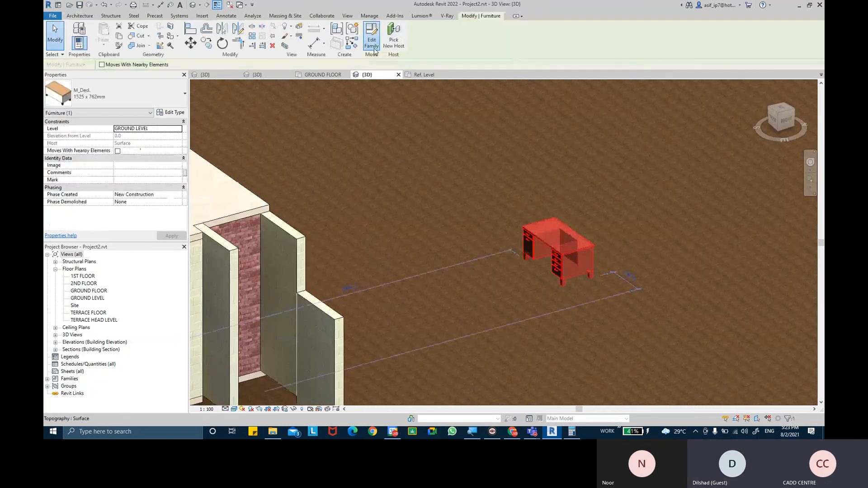
left_click(372, 45)
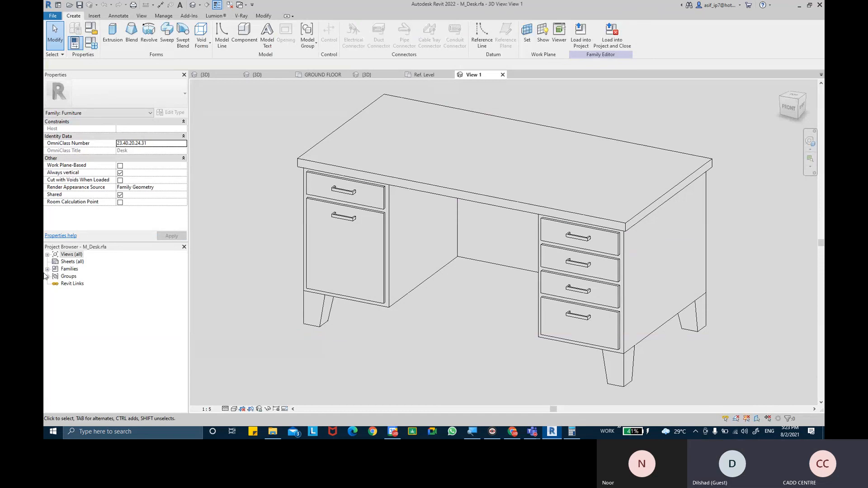
double_click(69, 254)
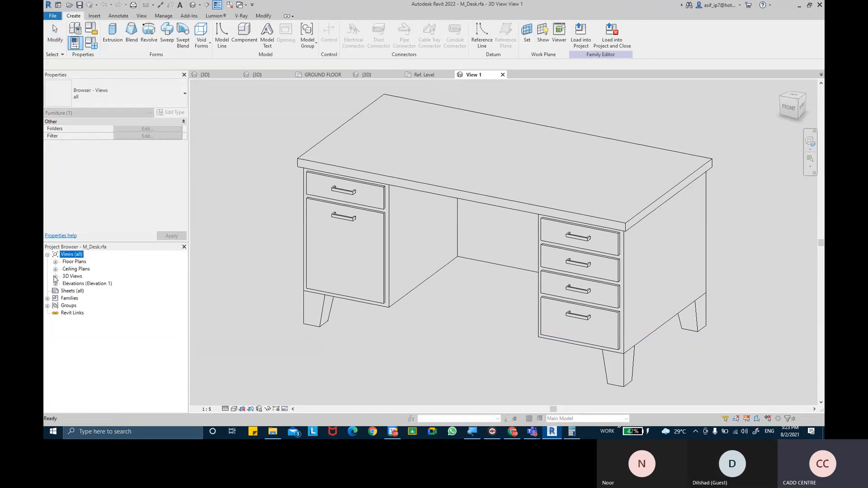
left_click(55, 262)
double_click(84, 269)
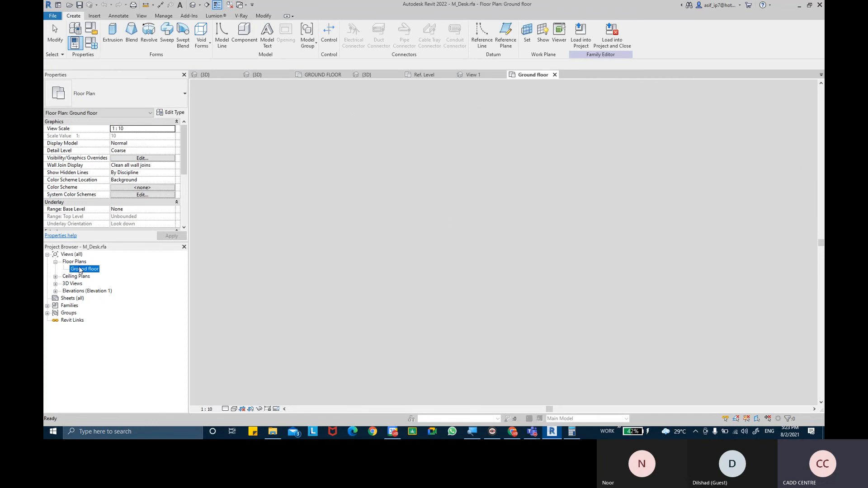
middle_click_drag(536, 208, 519, 199)
scroll(516, 199, "down", 2)
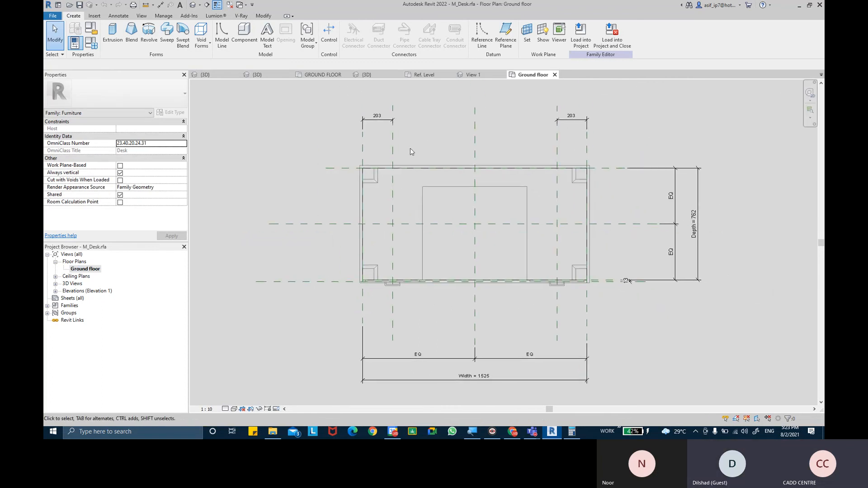
Step: Check the family element visibility settings of the desktop extrusion in the plan
left_click_drag(351, 153, 598, 296)
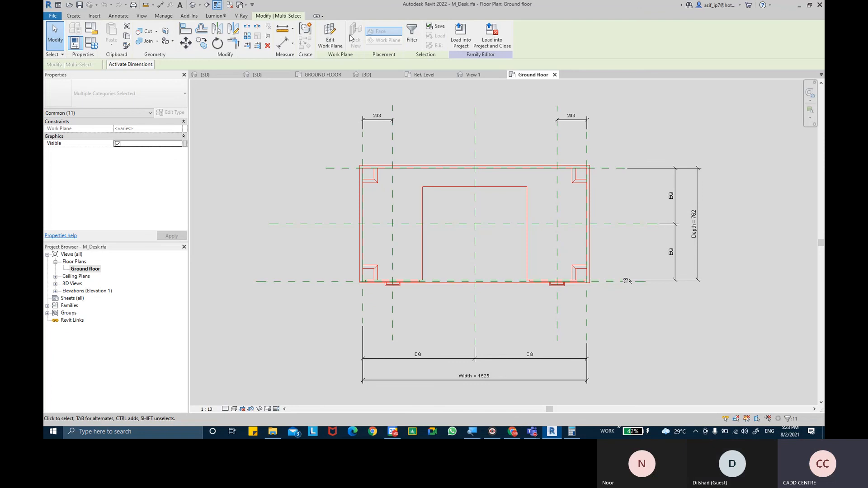
left_click(615, 101)
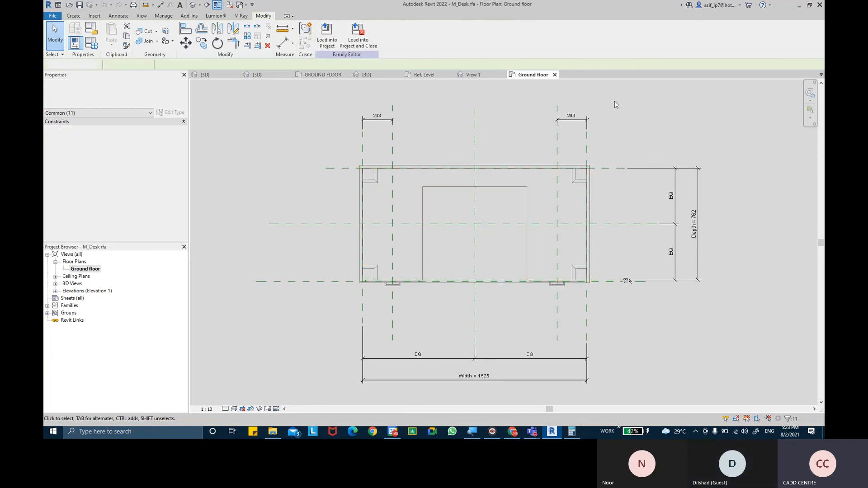
left_click(532, 164)
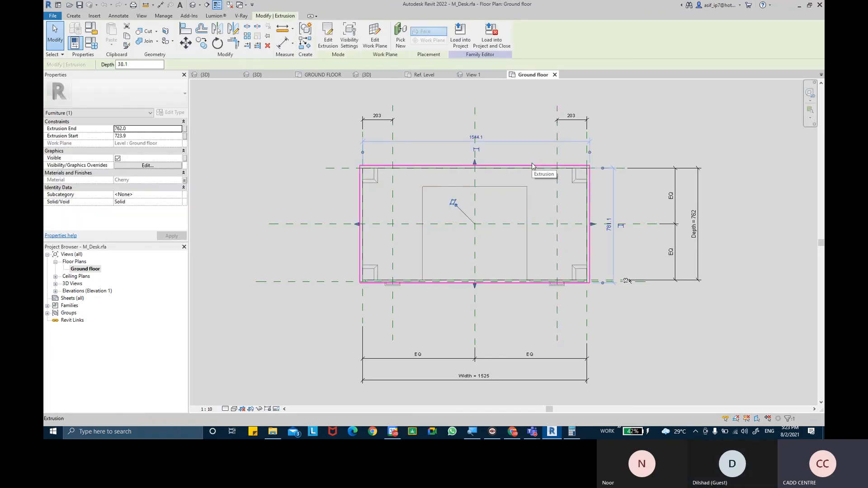
left_click(355, 47)
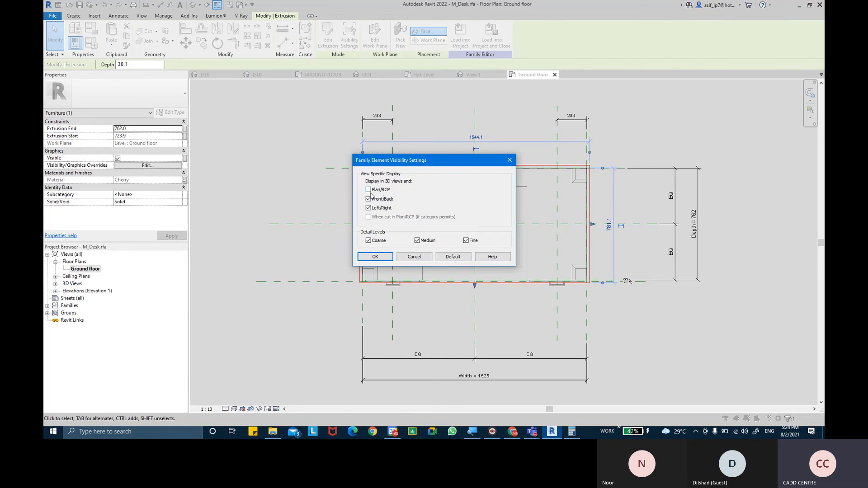
left_click(380, 258)
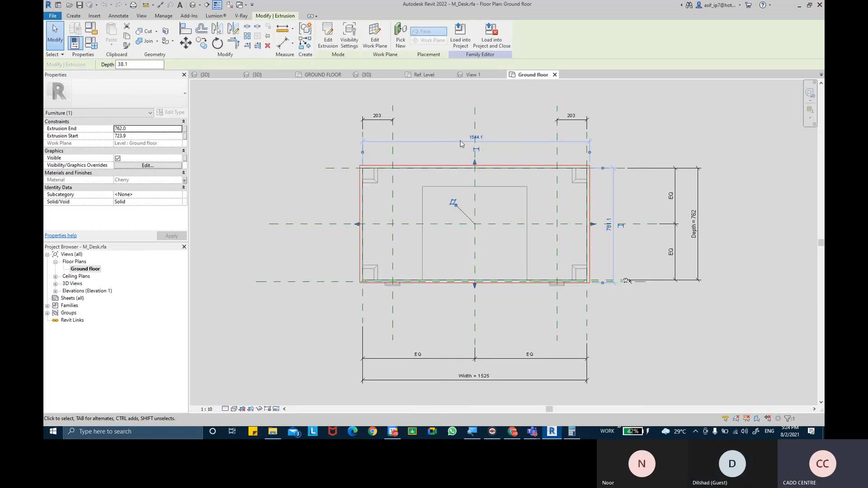
Step: Check the family element visibility settings of a front desk leg blend
left_click(438, 165)
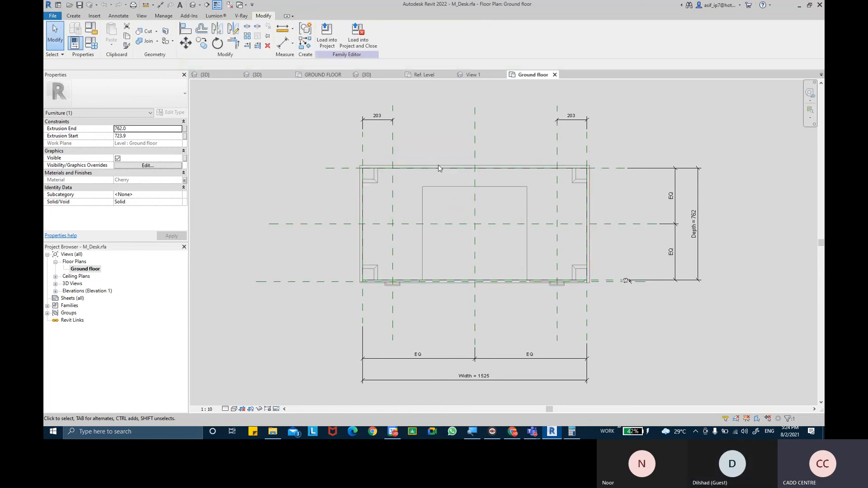
left_click(577, 177)
left_click(578, 271)
left_click(370, 272)
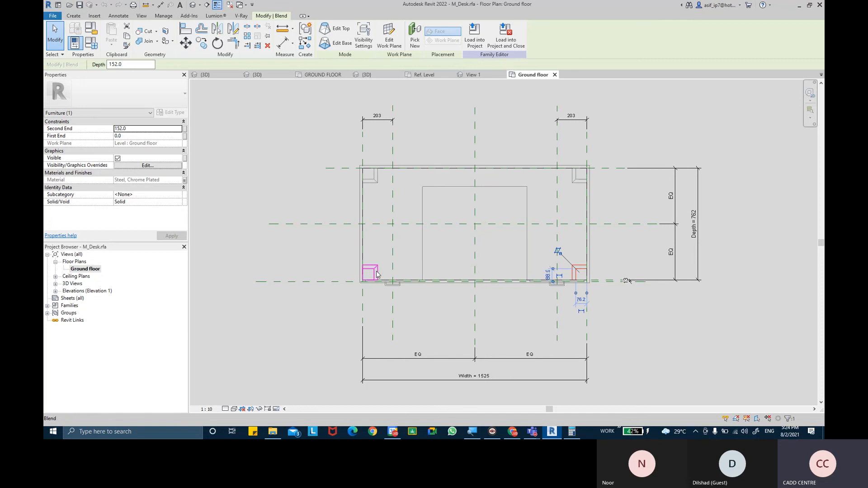
left_click(374, 42)
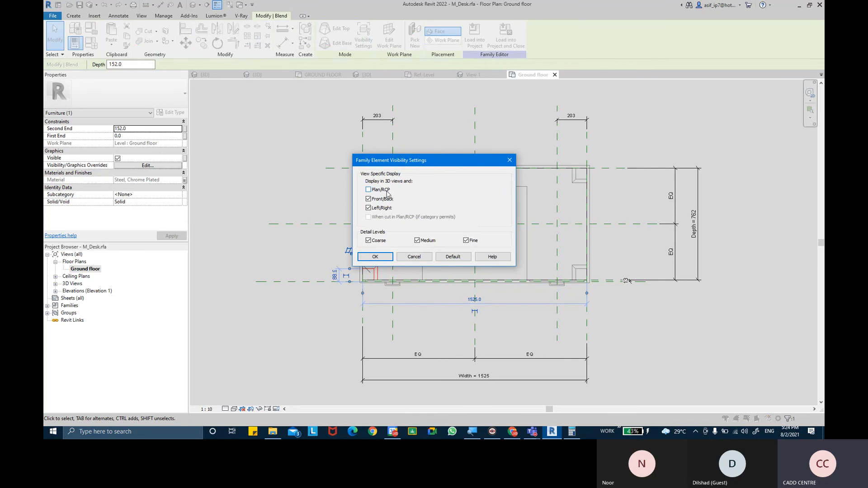
left_click(374, 257)
left_click(406, 200)
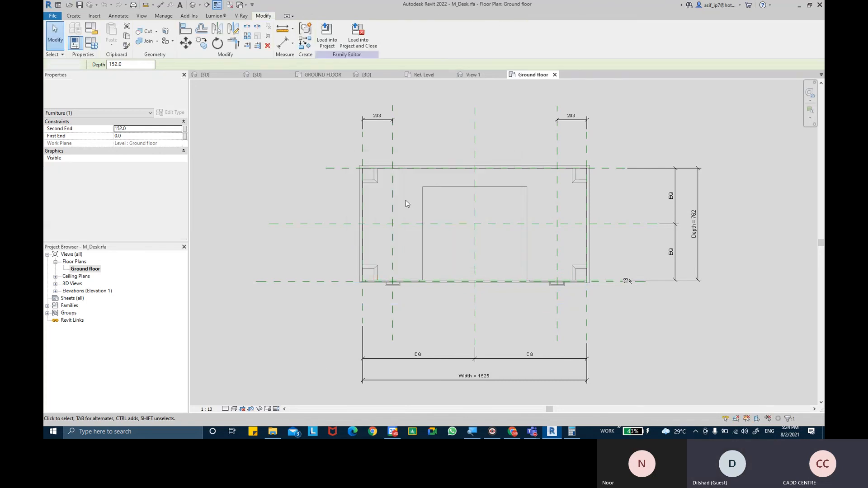
Step: Set the desk plan's visual style to Consistent Colors
left_click(234, 408)
left_click(244, 393)
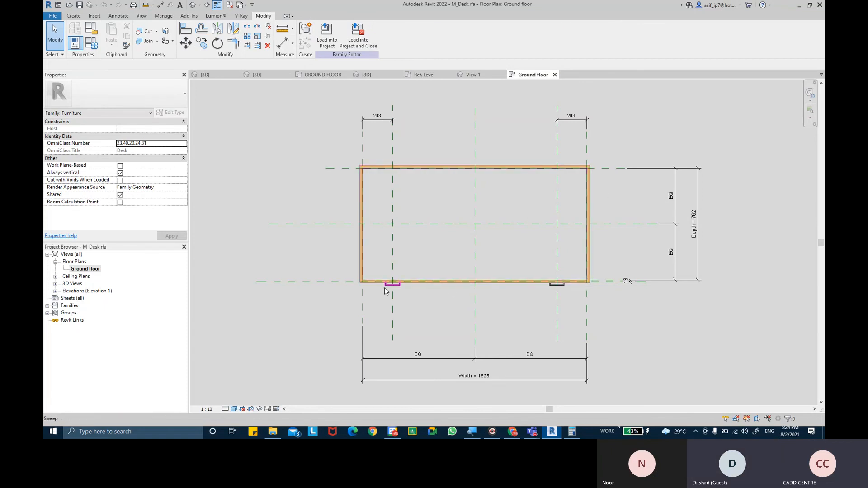
middle_click_drag(598, 170, 592, 173)
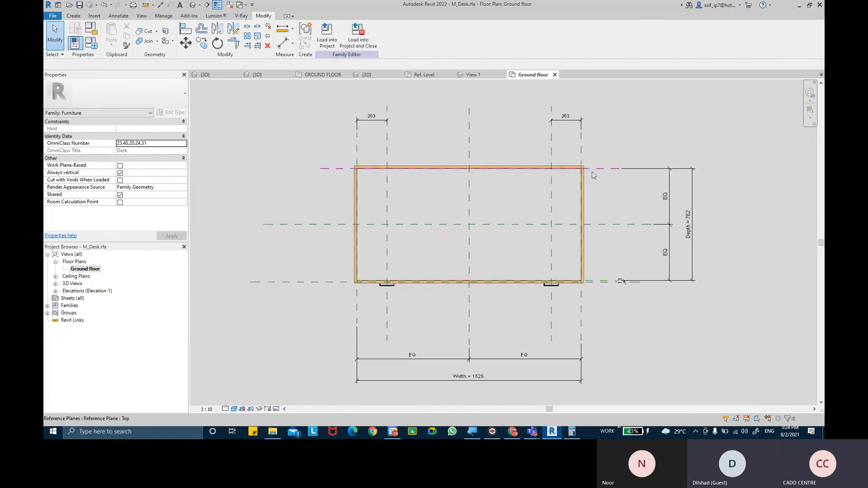
left_click(121, 18)
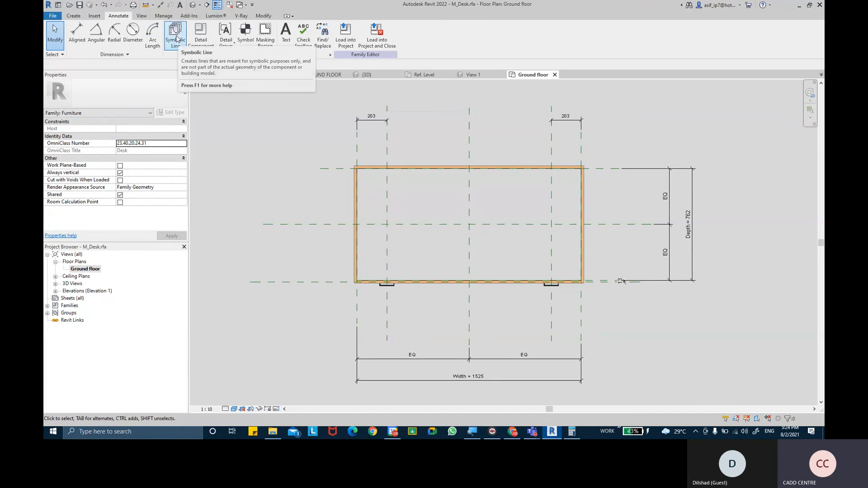
left_click(176, 36)
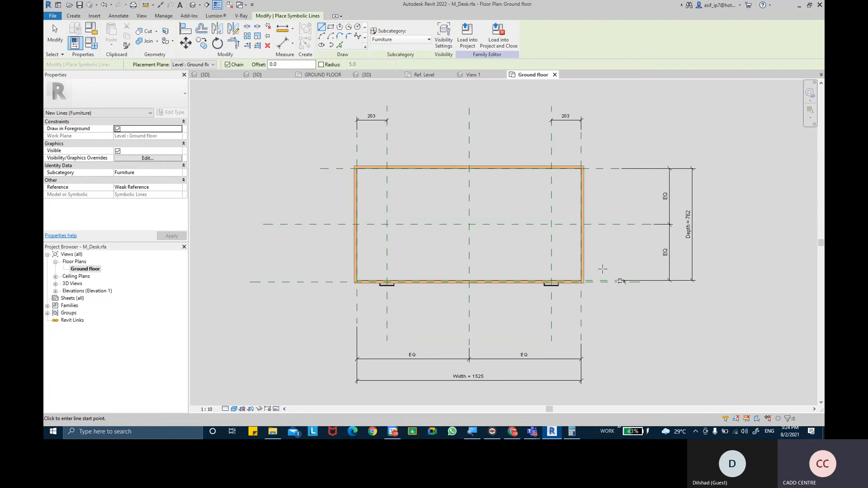
key("Escape")
key("Escape")
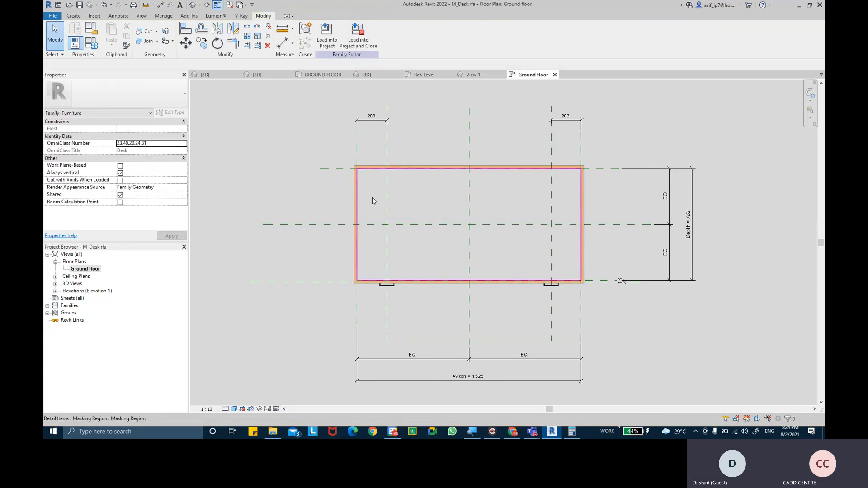
Step: Create a rectangular masking region from corner to corner of the desktop's outer outline, using the Furniture subcategory
left_click(130, 17)
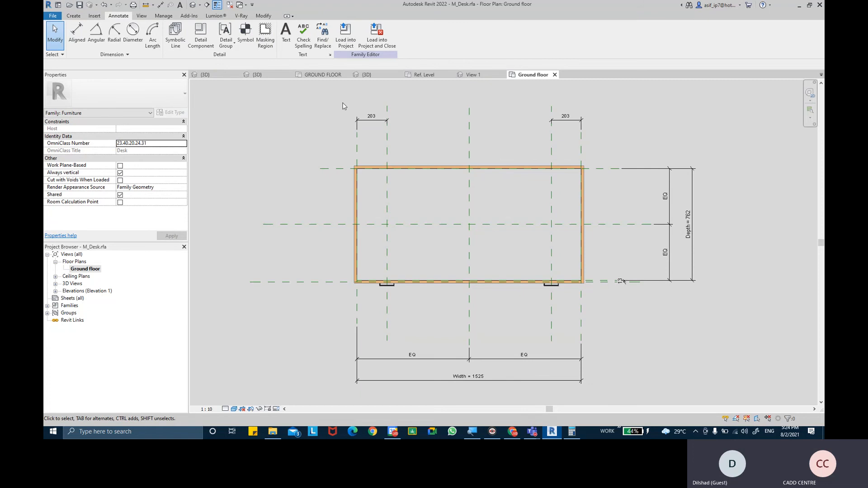
left_click(272, 47)
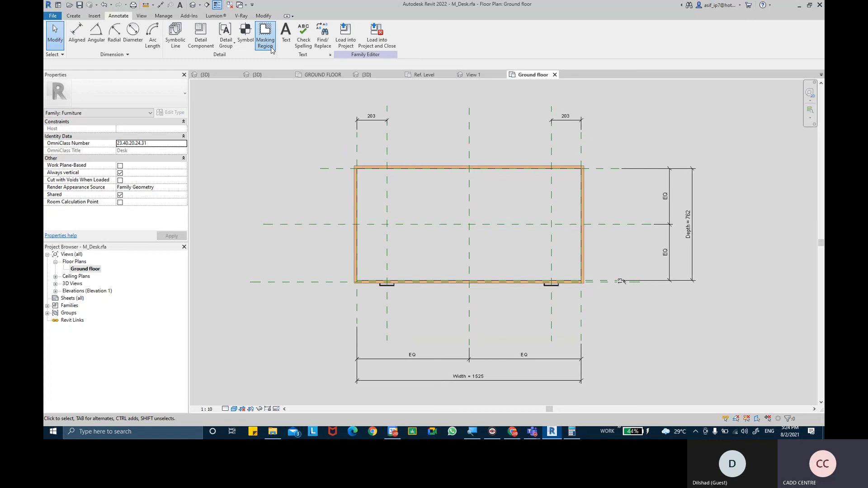
left_click(348, 27)
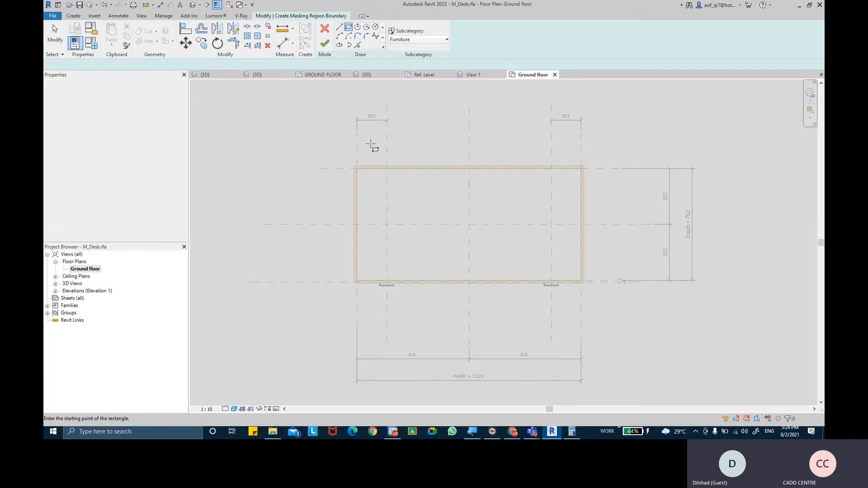
left_click(353, 165)
scroll(579, 281, "up", 3)
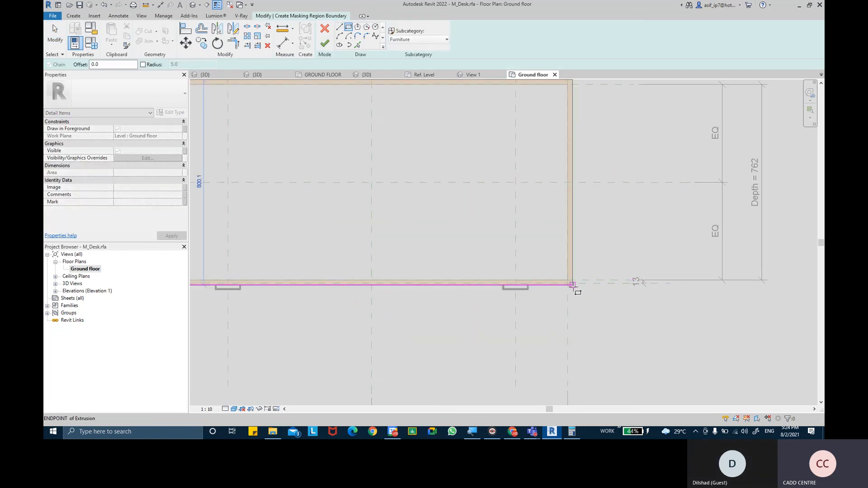
left_click(582, 282)
scroll(610, 208, "down", 3)
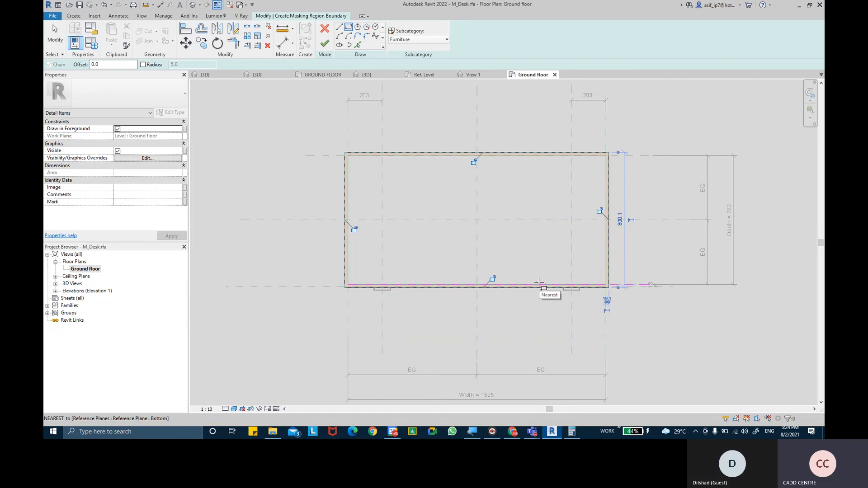
left_click(325, 43)
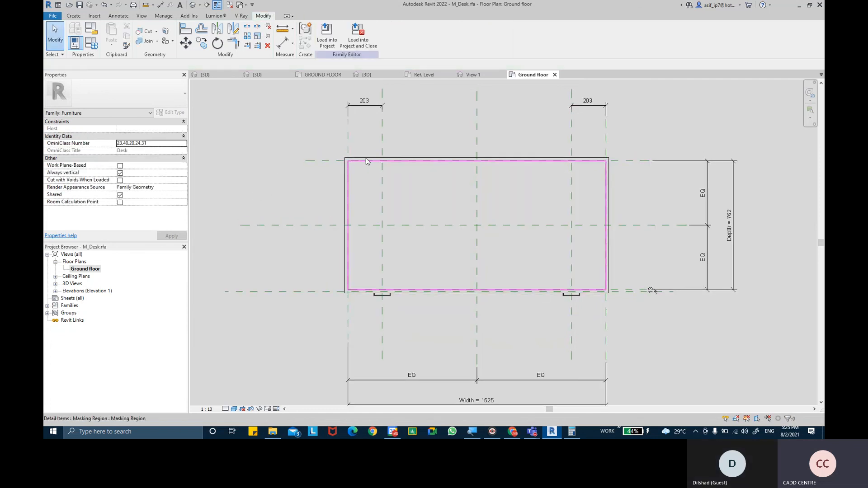
left_click(366, 159)
left_click(272, 144)
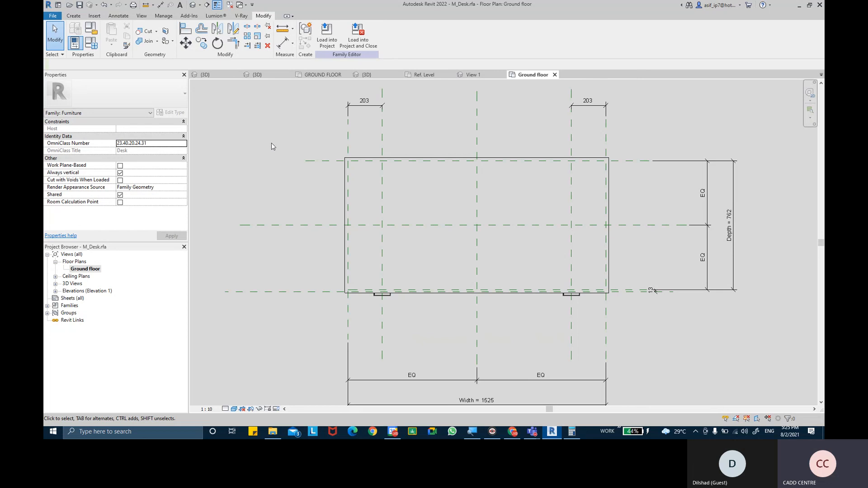
Step: Examine how the masking region covers the desk geometry in plan, up to the drawer handles at the front edge
left_click(235, 409)
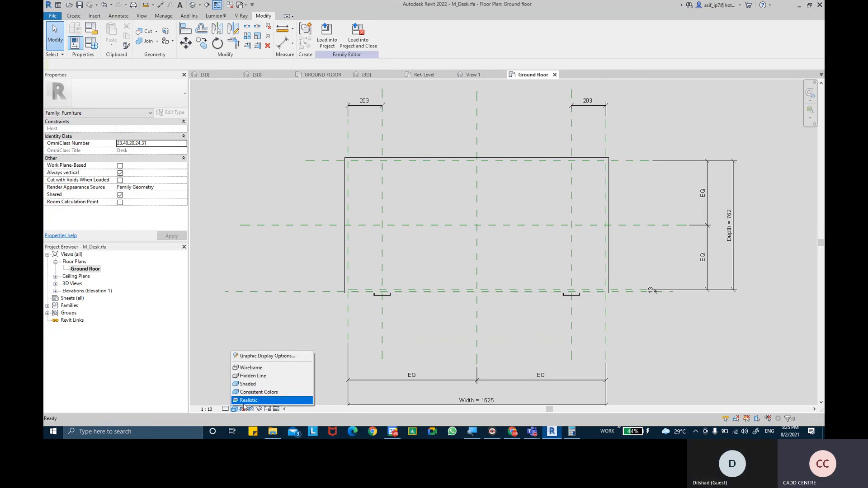
left_click(291, 332)
scroll(438, 252, "up", 1)
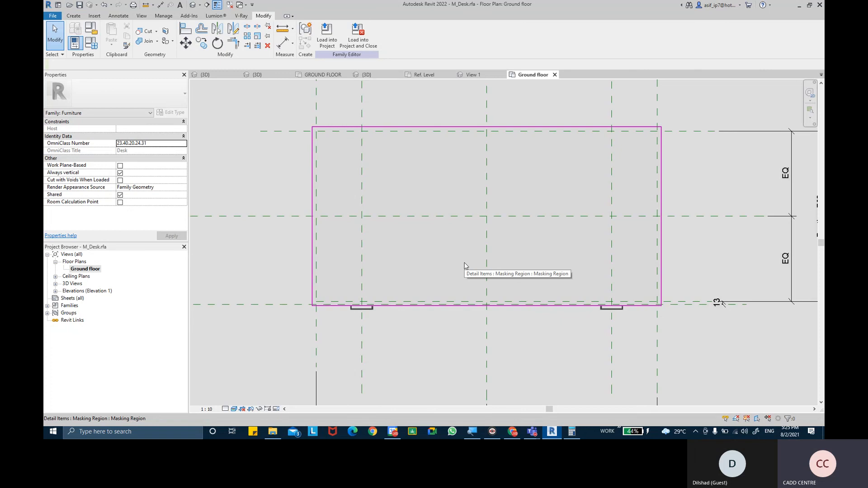
scroll(458, 271, "up", 2)
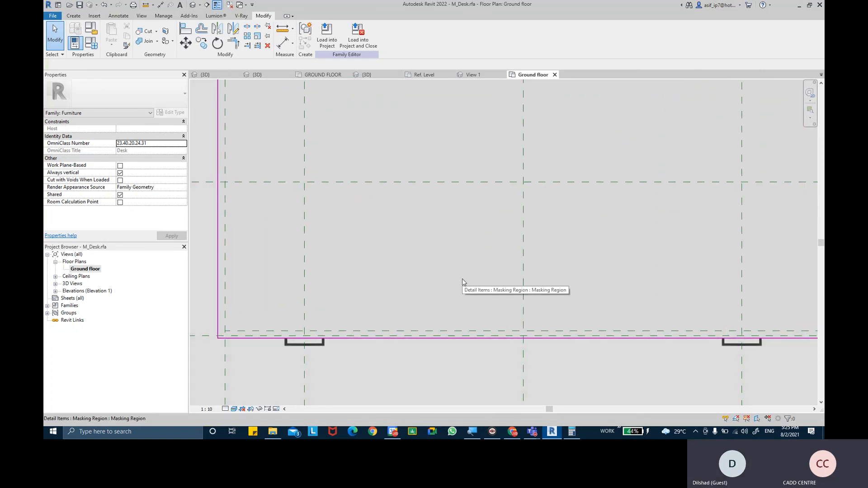
scroll(470, 273, "down", 2)
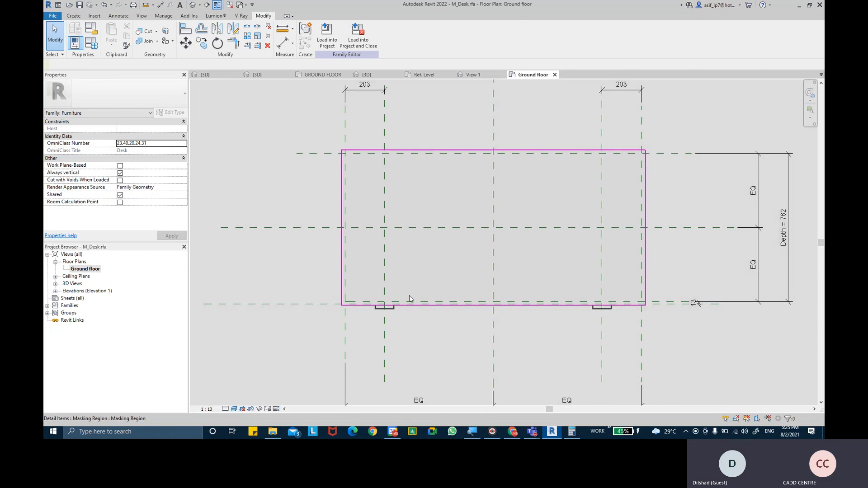
scroll(385, 321, "up", 2)
scroll(385, 322, "up", 1)
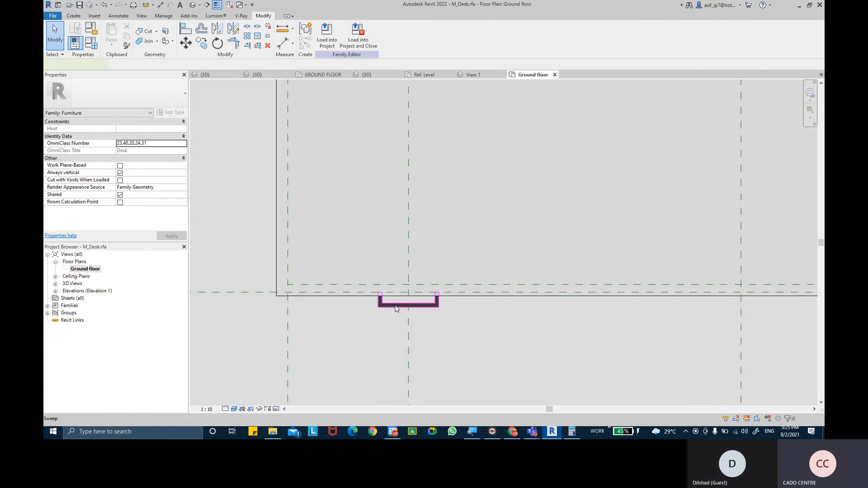
Step: Set the two drawer handle sweeps at the desk's front edge to not display in Plan/RCP views
left_click(398, 306)
scroll(550, 321, "down", 4)
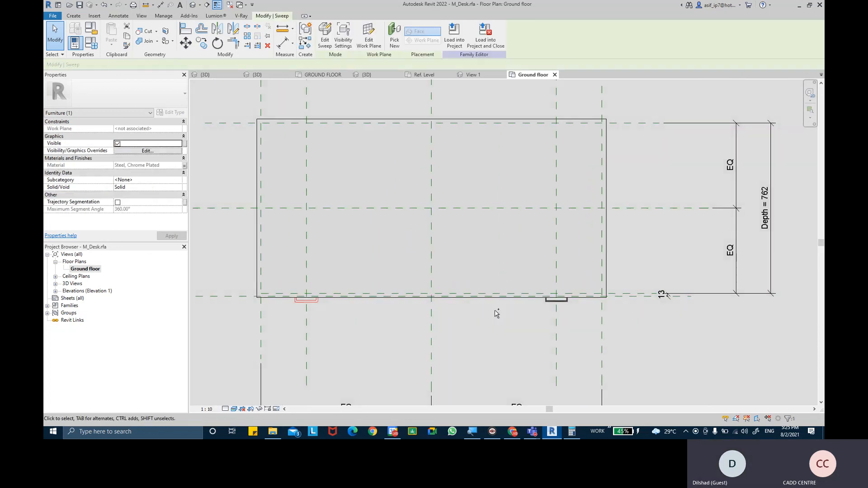
left_click(563, 310, "ctrl")
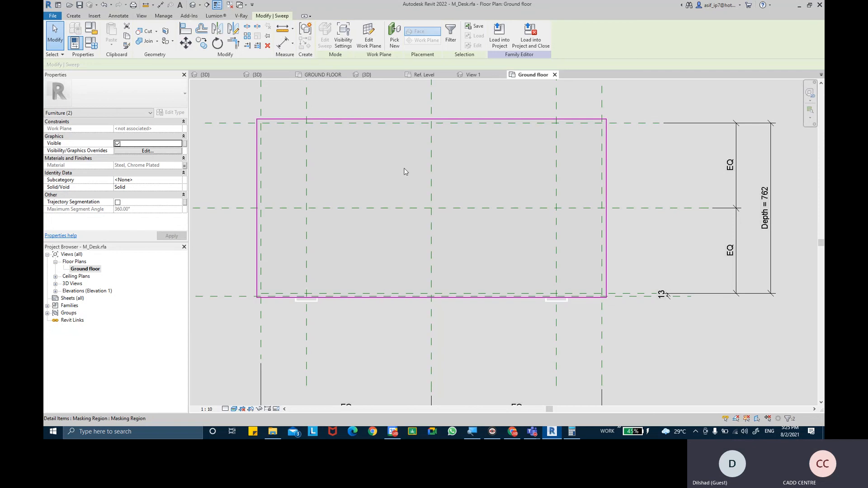
left_click(343, 37)
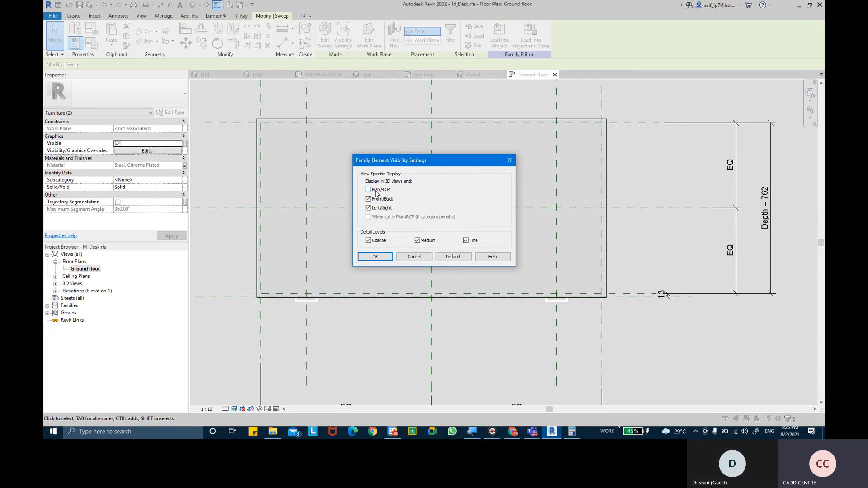
left_click(379, 257)
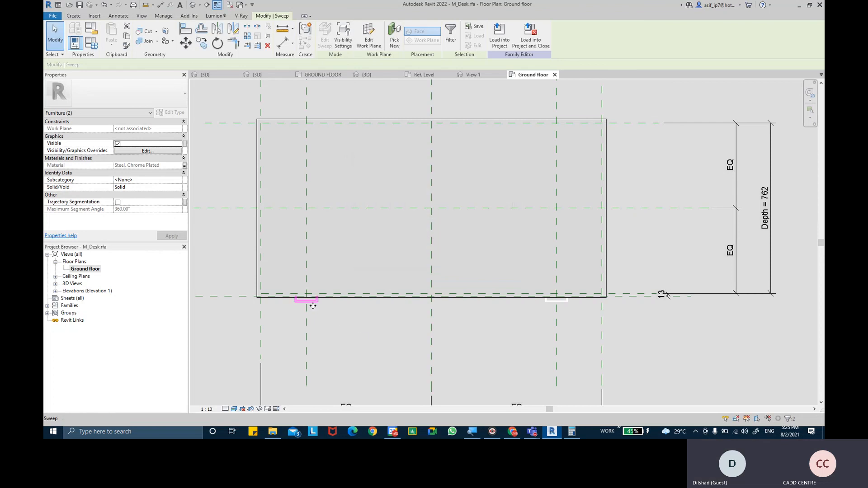
left_click(332, 325)
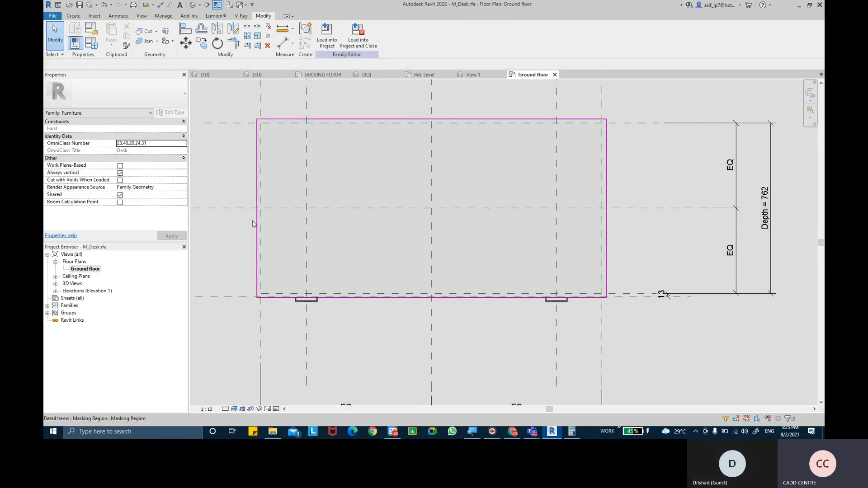
Step: Load the M_Desk family into Project2.rvt, overwriting the existing version and its parameter values
left_click(326, 34)
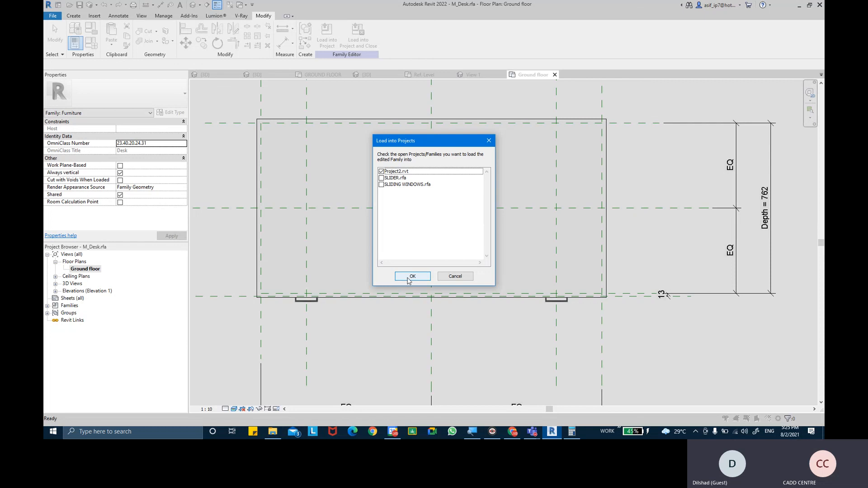
left_click(409, 278)
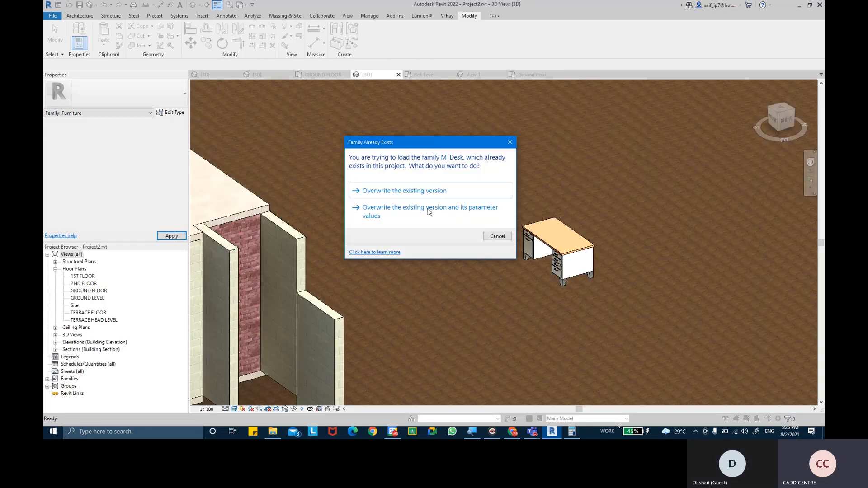
left_click(428, 211)
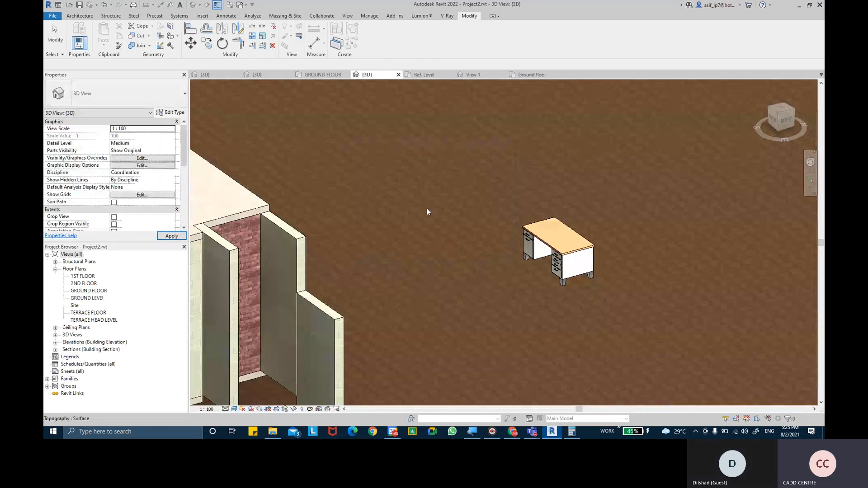
Step: Open the project's GROUND FLOOR plan and switch it to a visual style that shows material colours, with the desk in view
left_click(86, 292)
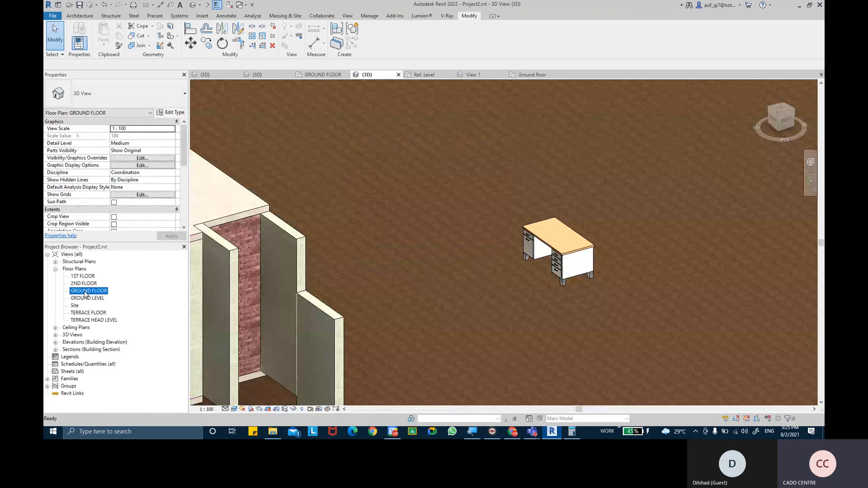
double_click(86, 291)
scroll(511, 197, "down", 5)
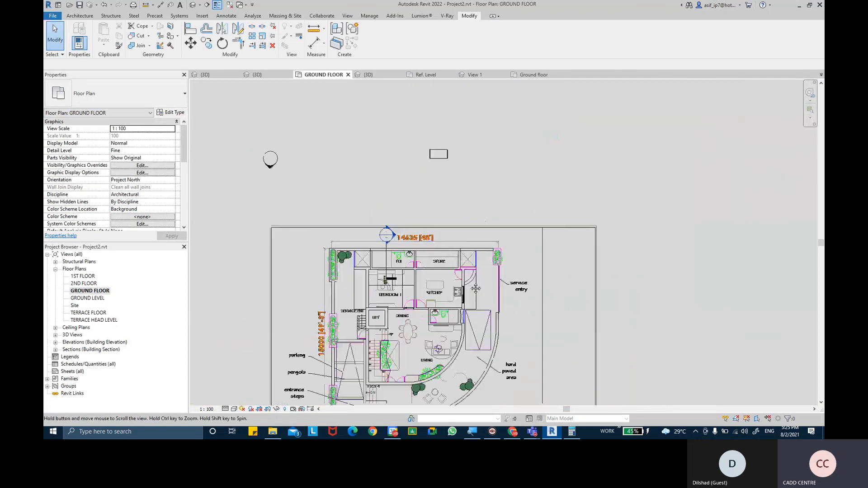
scroll(434, 181, "up", 10)
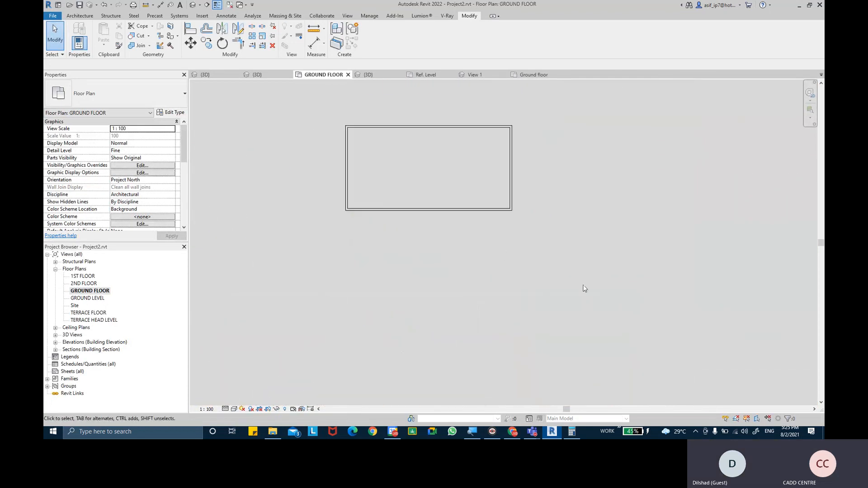
scroll(368, 222, "up", 2)
left_click(388, 216)
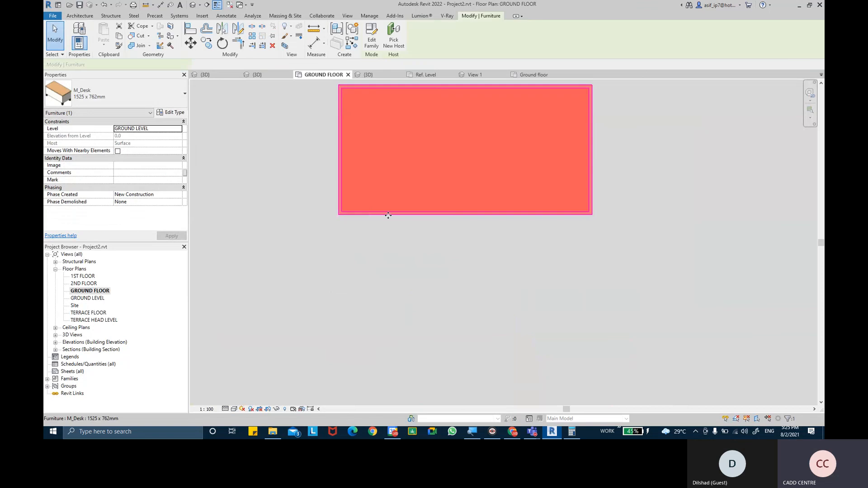
left_click(234, 409)
left_click(253, 402)
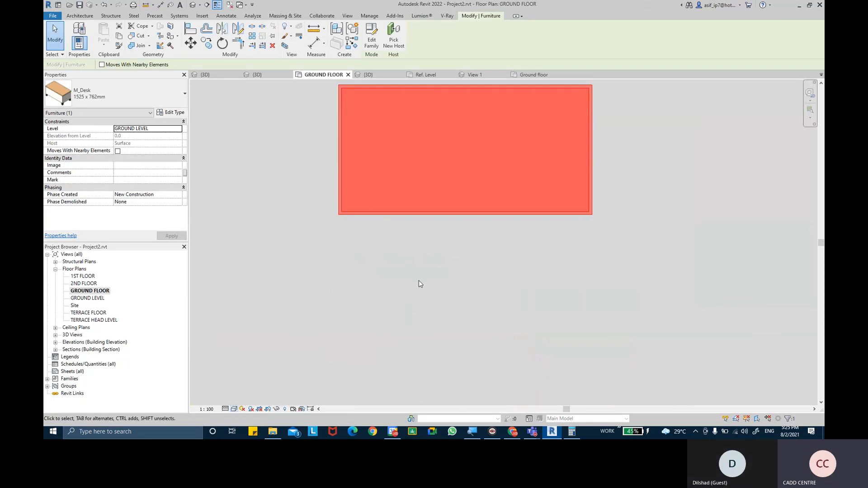
Step: Try deleting the desk from the ground floor plan, and undo the deletion
key("Delete")
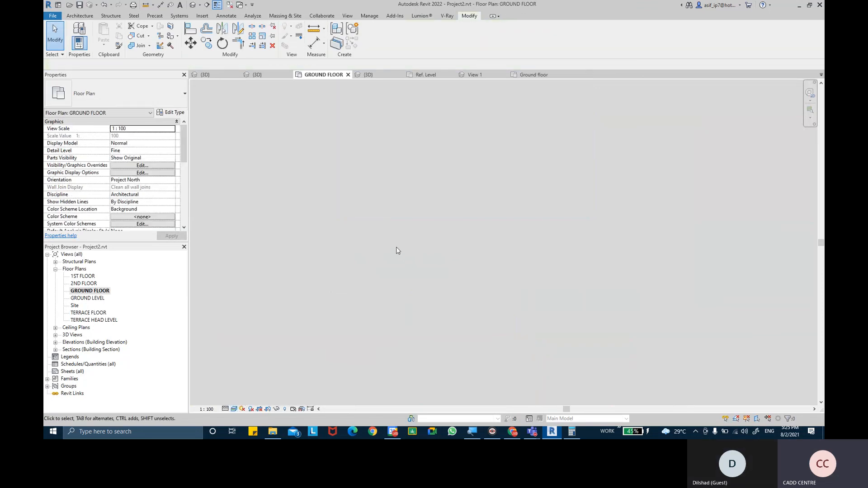
key("ctrl+z")
Step: Move the desk from outside the building into the KITCHEN, against the wall shared with the STORE
middle_click_drag(401, 241, 408, 206)
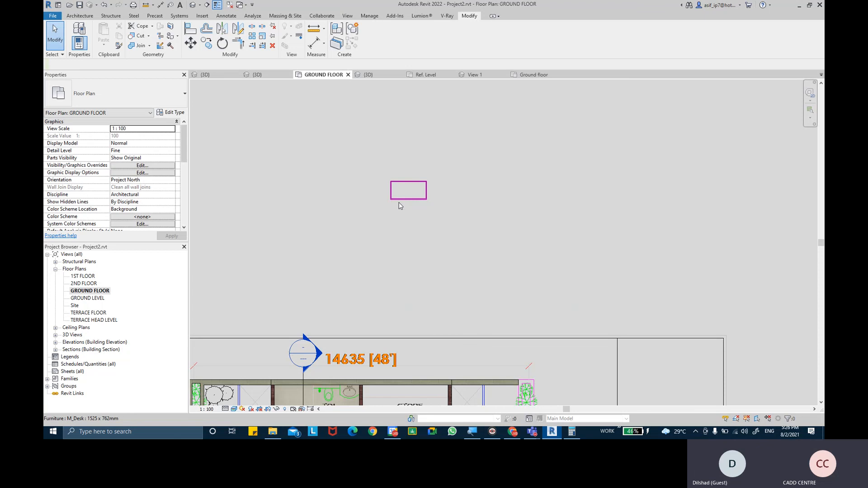
left_click(406, 198)
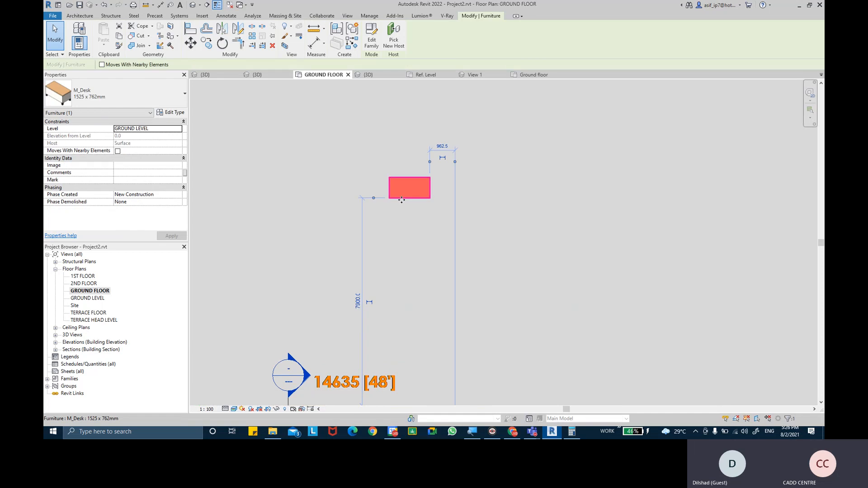
mouse_move(407, 198)
left_mouse_down()
mouse_move(341, 358)
mouse_move(341, 348)
left_mouse_up()
middle_click_drag(341, 348, 414, 180)
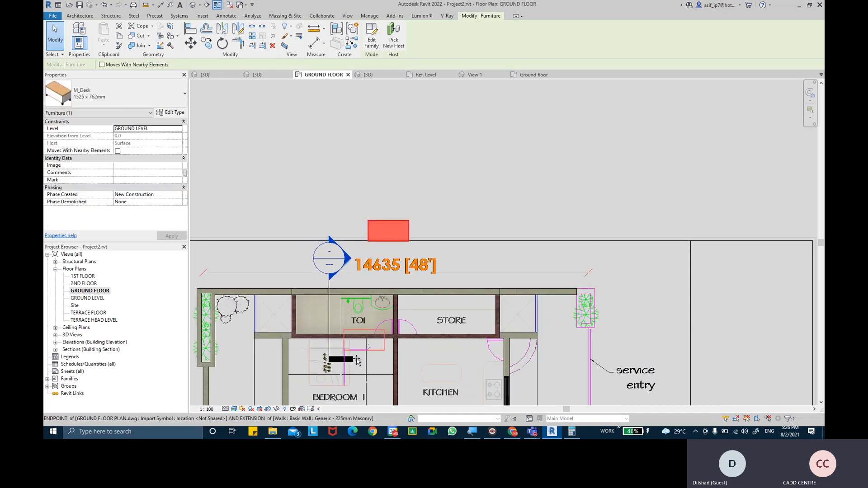
left_click_drag(430, 358, 431, 359)
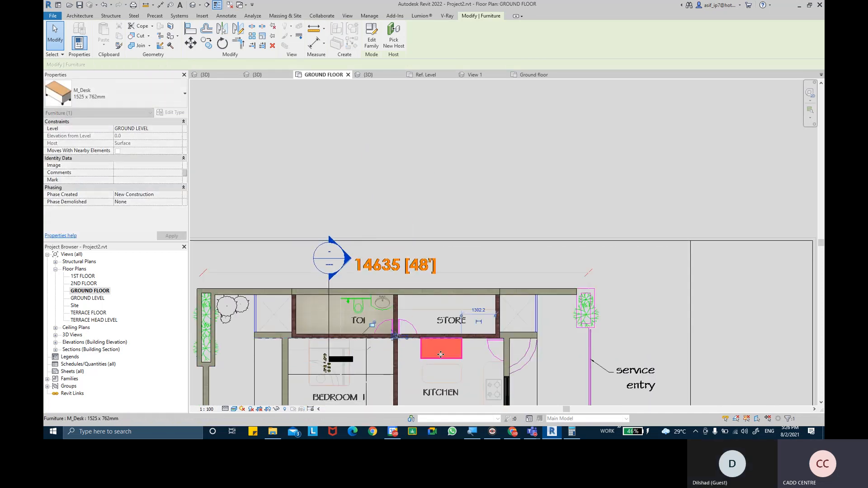
scroll(434, 362, "up", 3)
left_click(517, 270)
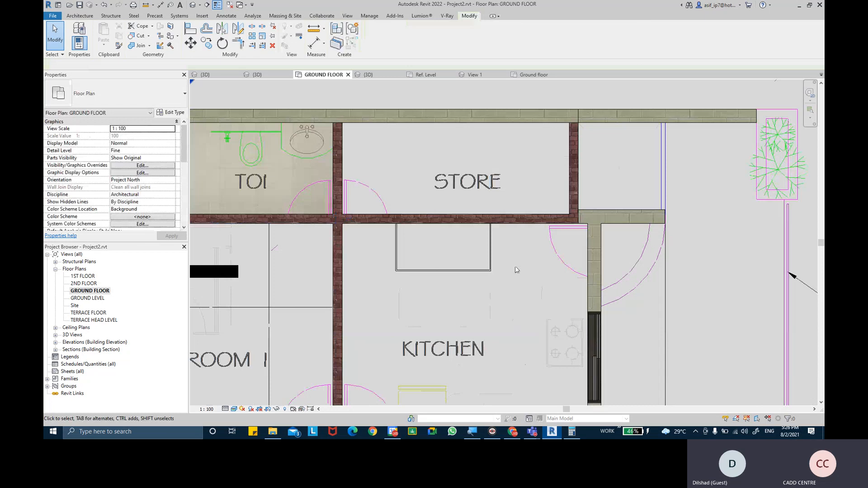